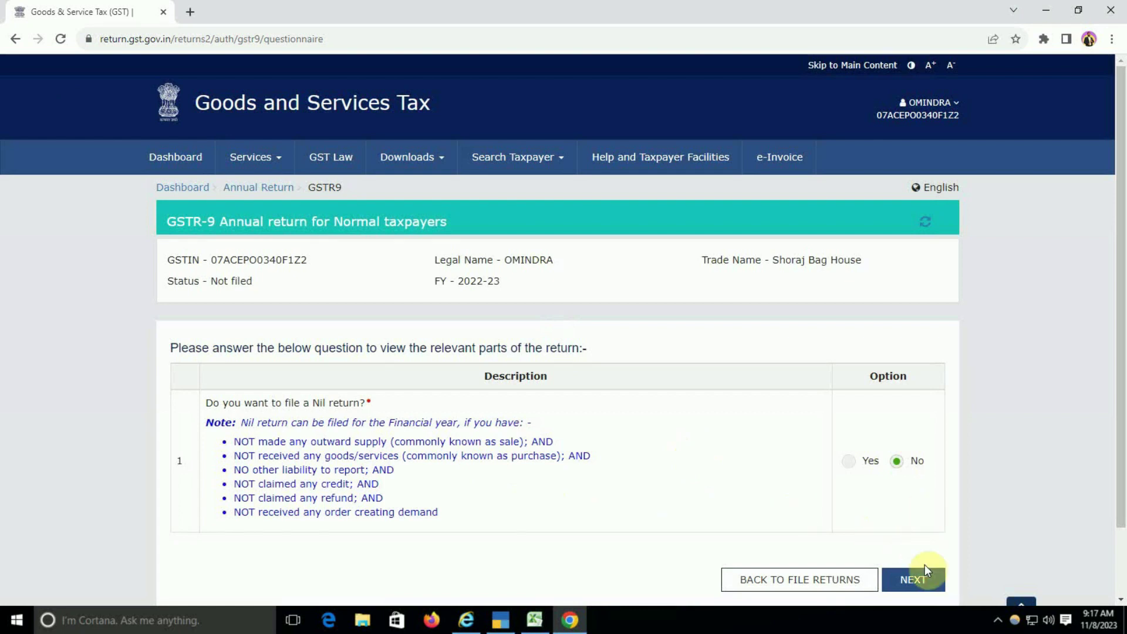
Step: Keep Nil return as 'No', go to the FY 2022-23 GSTR-9 dashboard and scan its table tiles
click(913, 580)
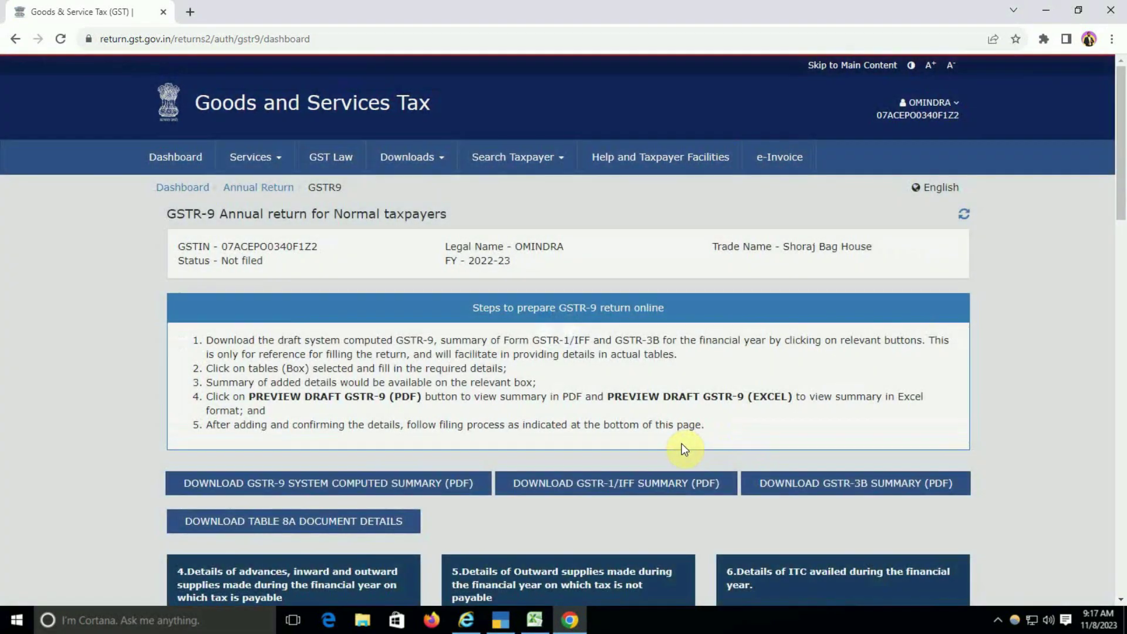
scroll(669, 448, down, 15)
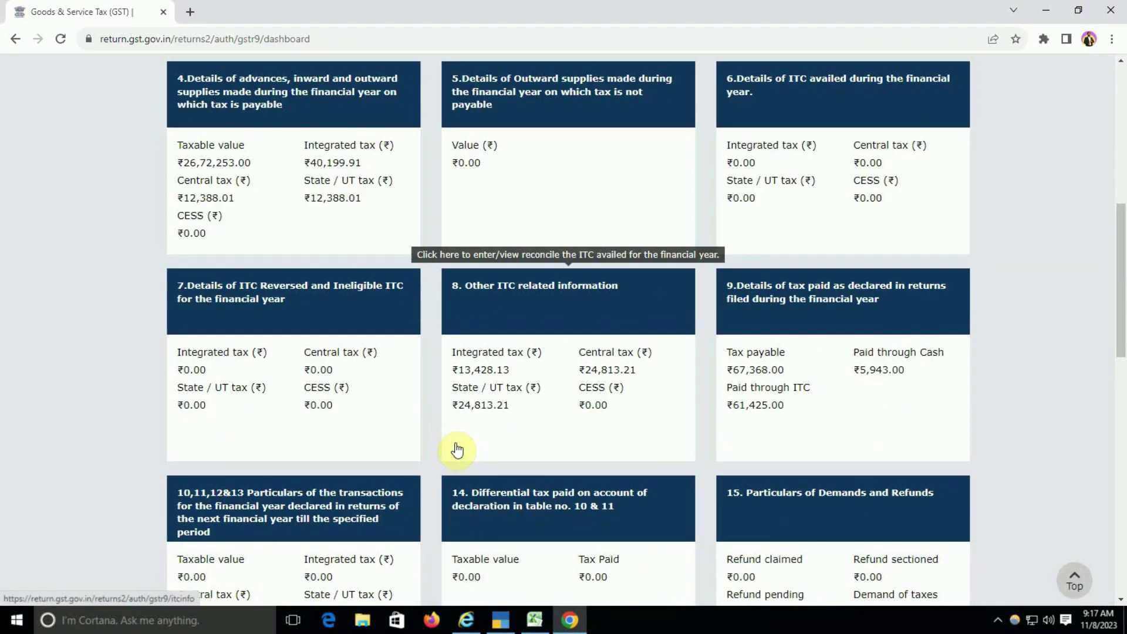
scroll(456, 451, up, 15)
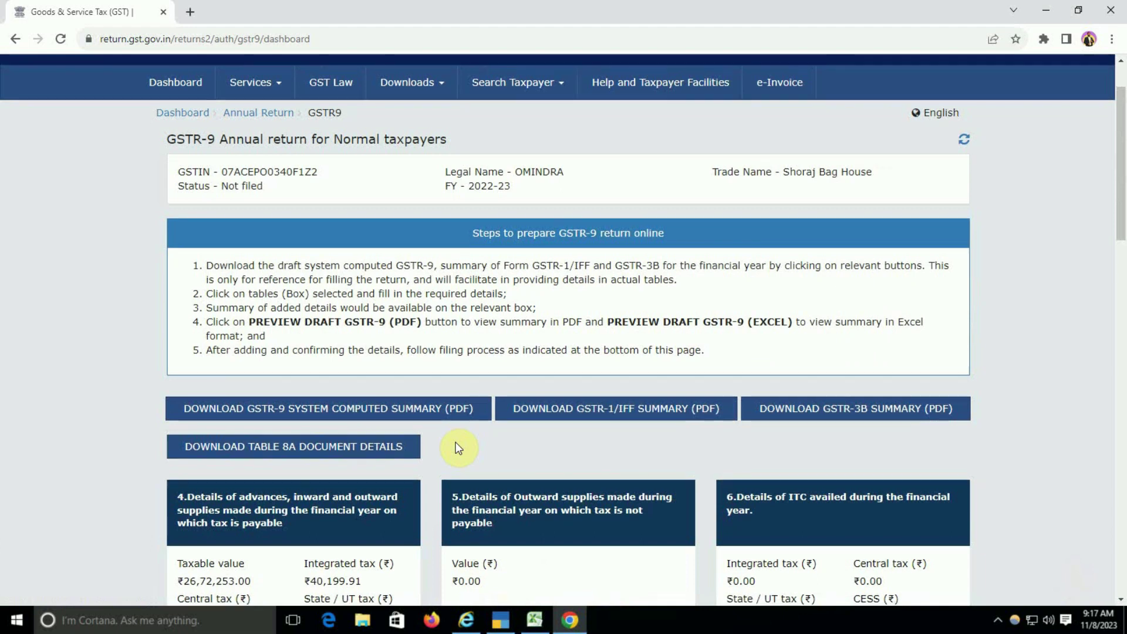
scroll(459, 450, down, 15)
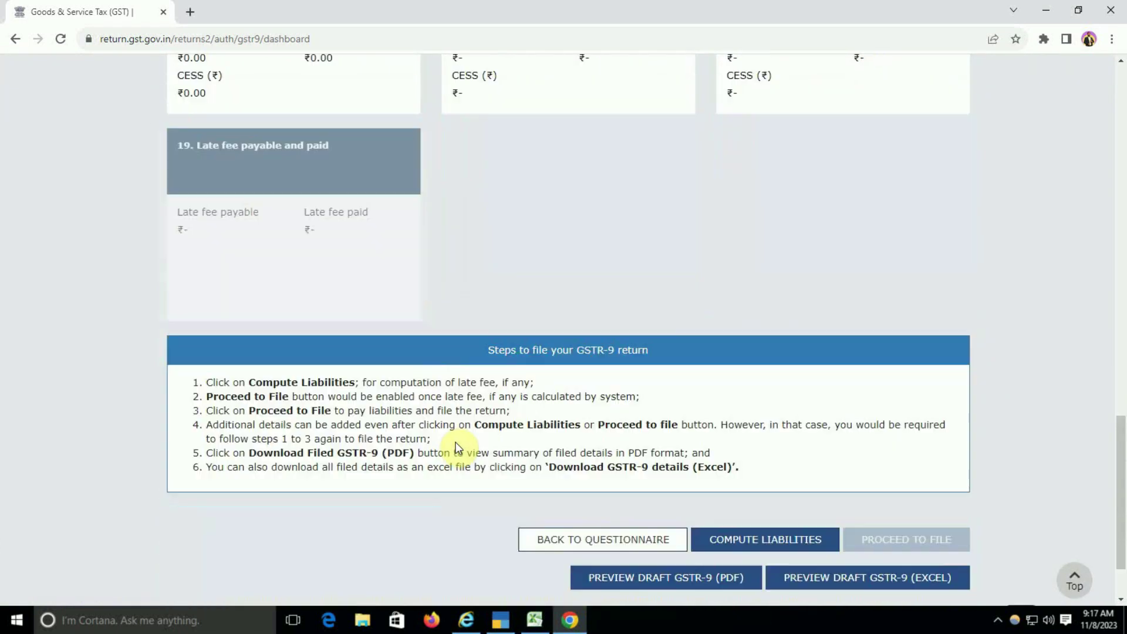
scroll(458, 449, down, 2)
scroll(457, 448, up, 7)
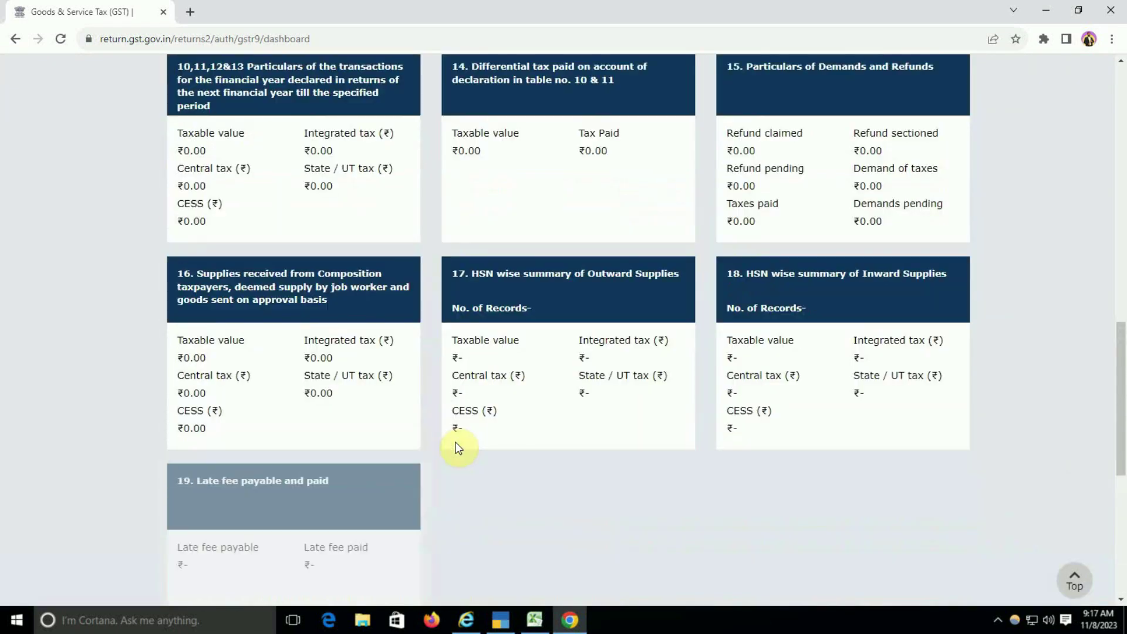
scroll(457, 448, up, 6)
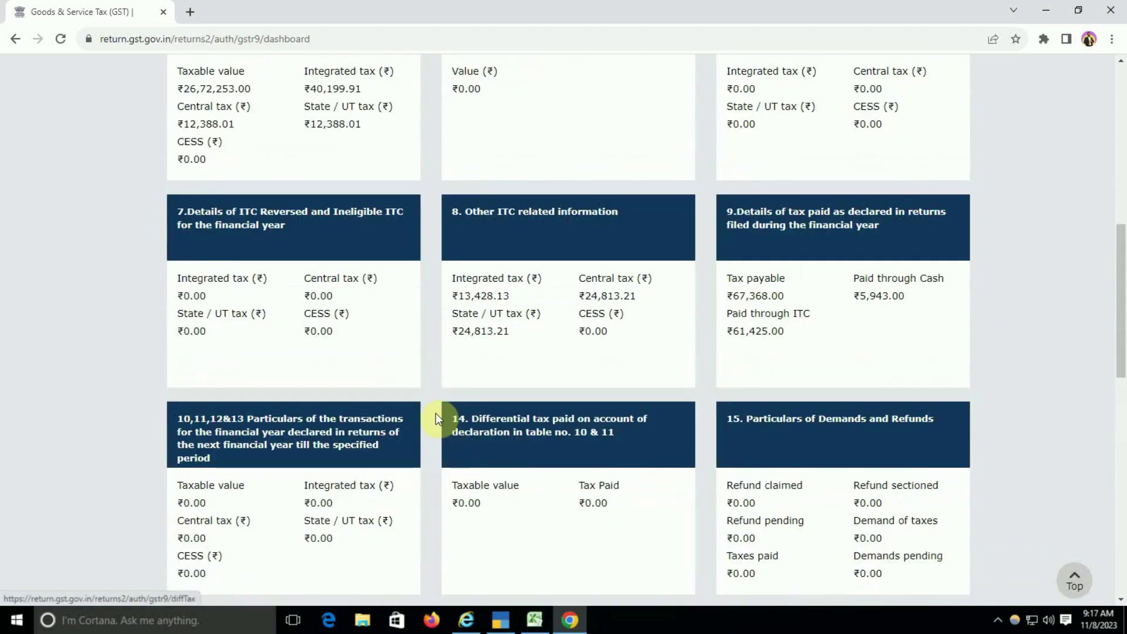
scroll(435, 414, up, 8)
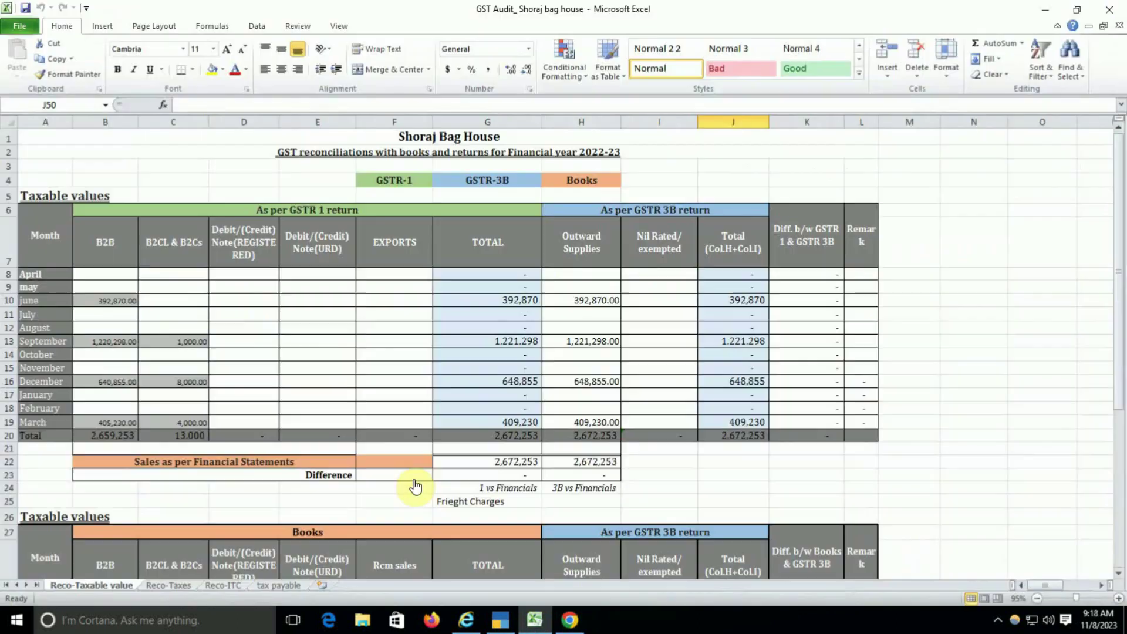
Step: On Reco-Taxable value, compare GSTR-1 and GSTR-3B figures against the 2,672,253 financial statements sales
scroll(452, 460, down, 8)
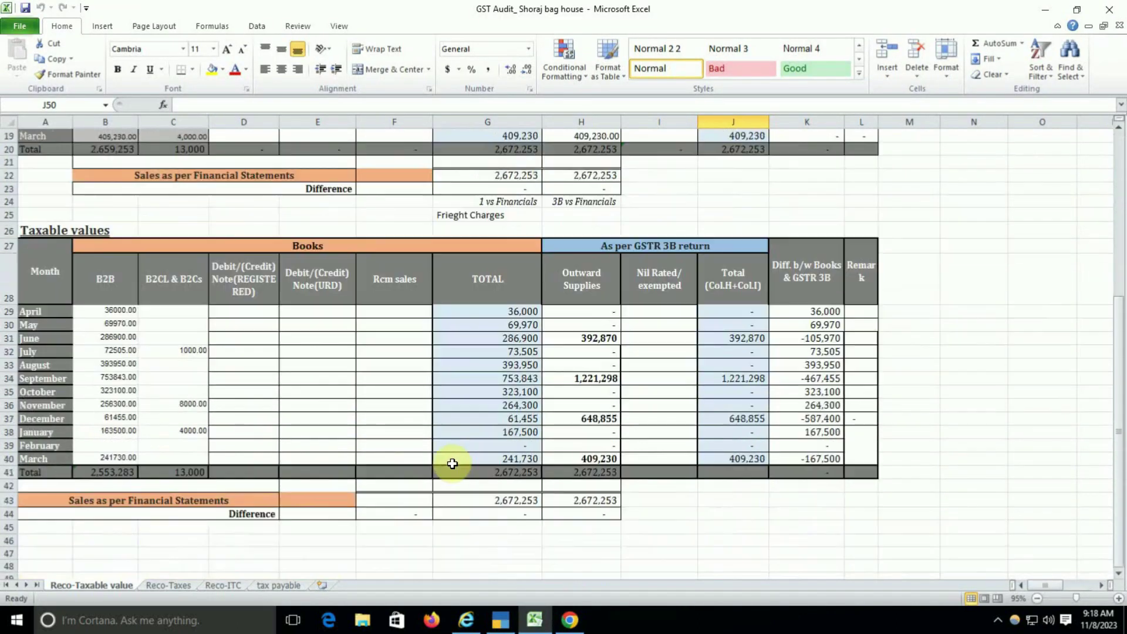
scroll(453, 462, up, 8)
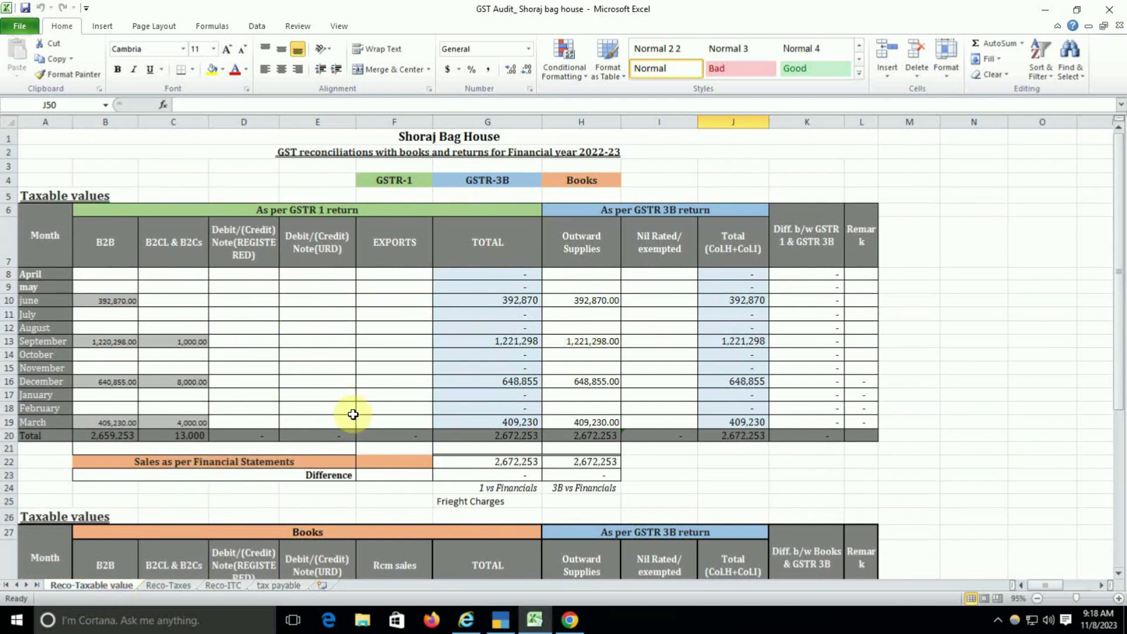
scroll(312, 345, down, 3)
scroll(223, 387, up, 1)
scroll(223, 386, up, 2)
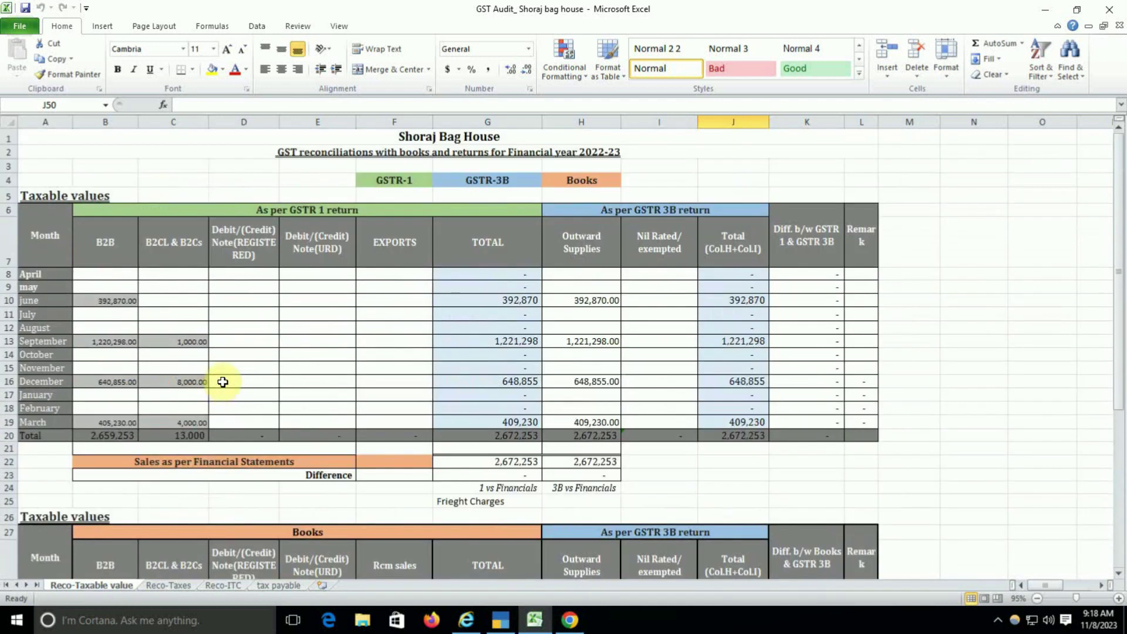
click(179, 274)
click(583, 287)
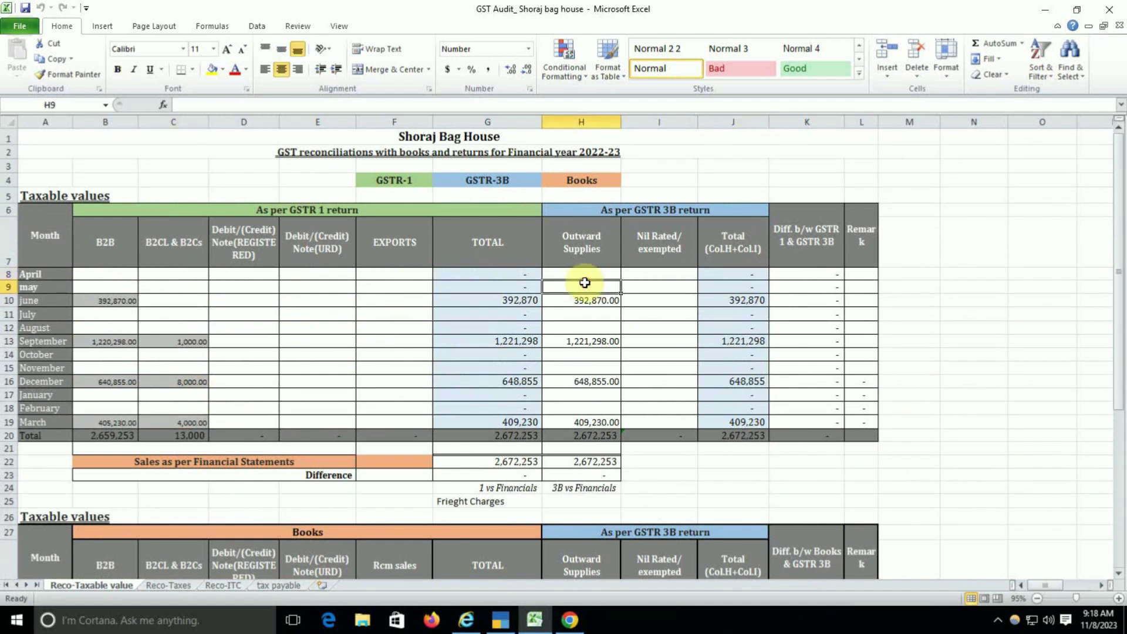
drag(810, 273, 822, 435)
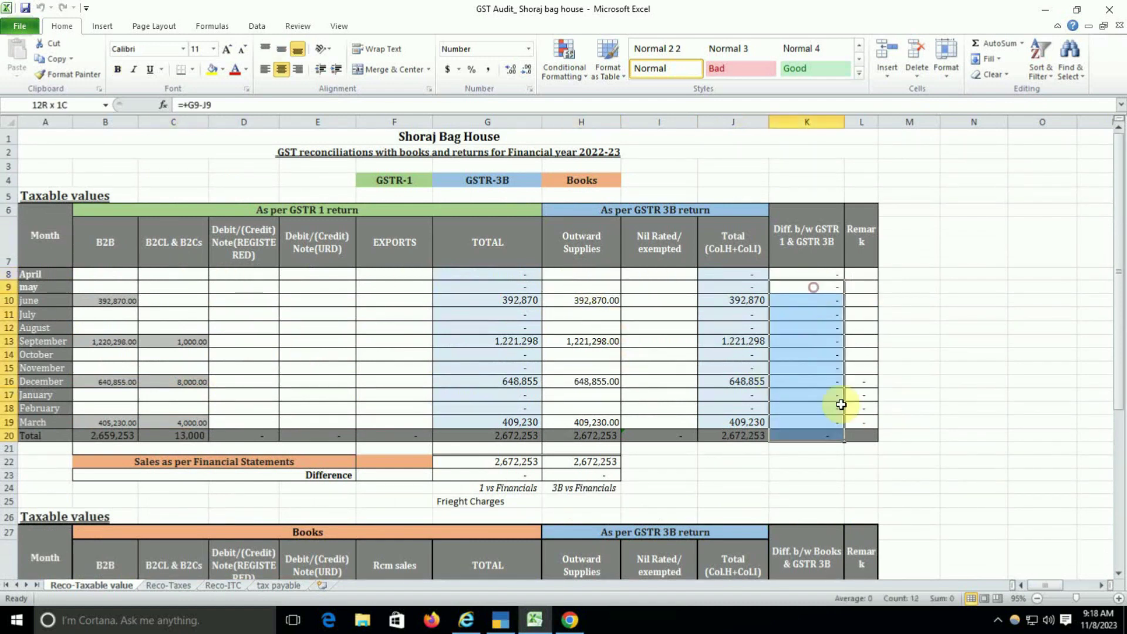
click(516, 461)
click(215, 464)
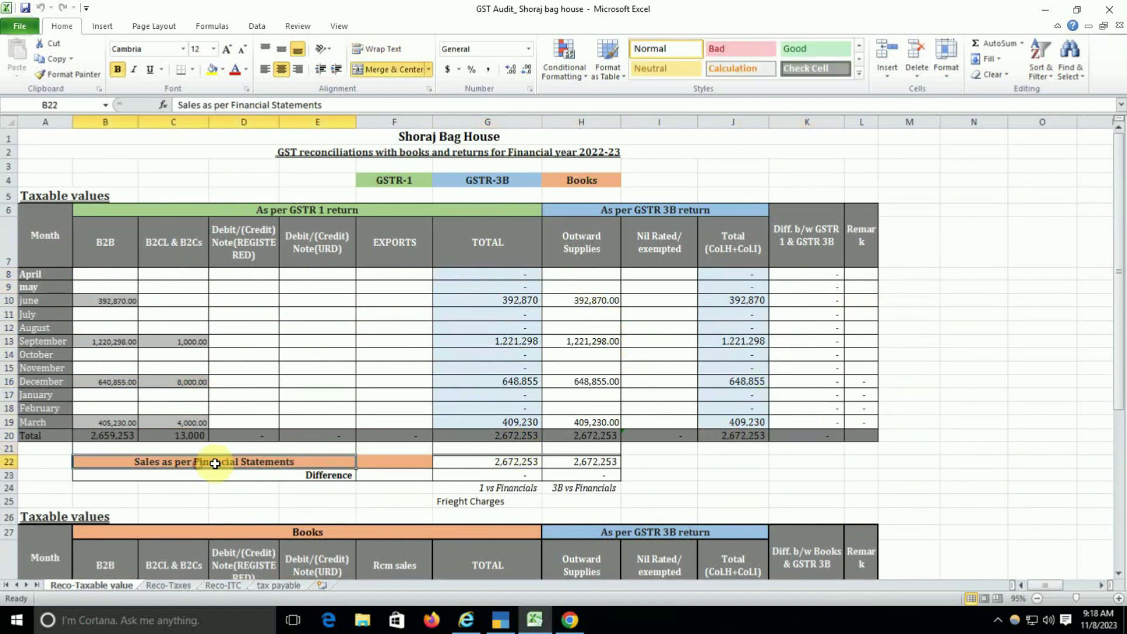
click(497, 461)
Step: Select the books and GSTR-3B figures in the second table to compare their totals
scroll(670, 456, down, 3)
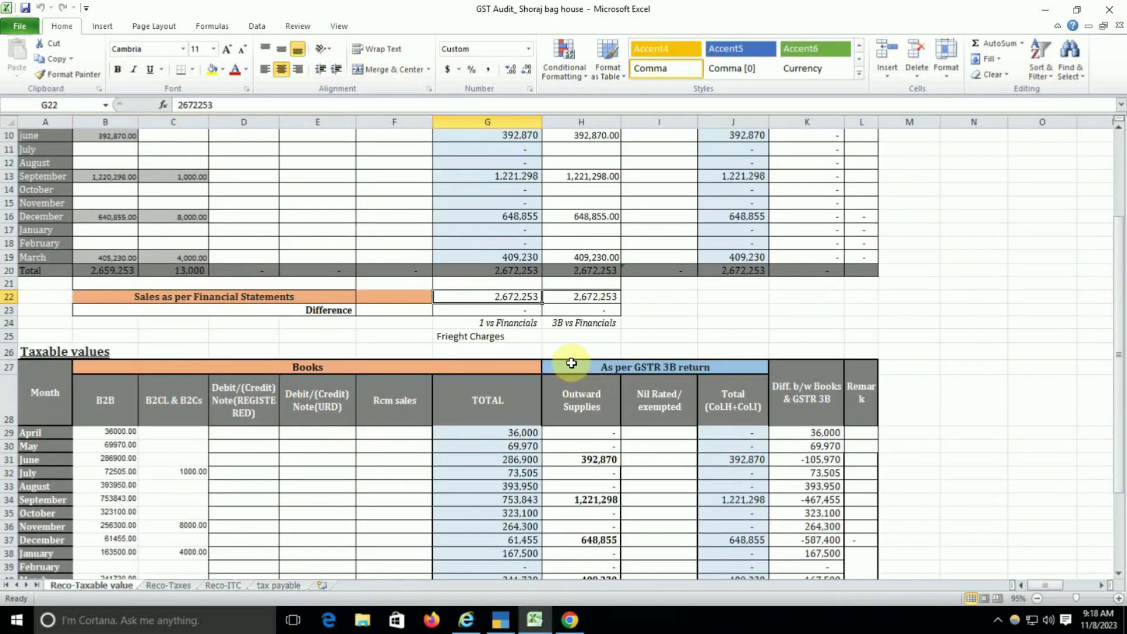
scroll(365, 365, down, 2)
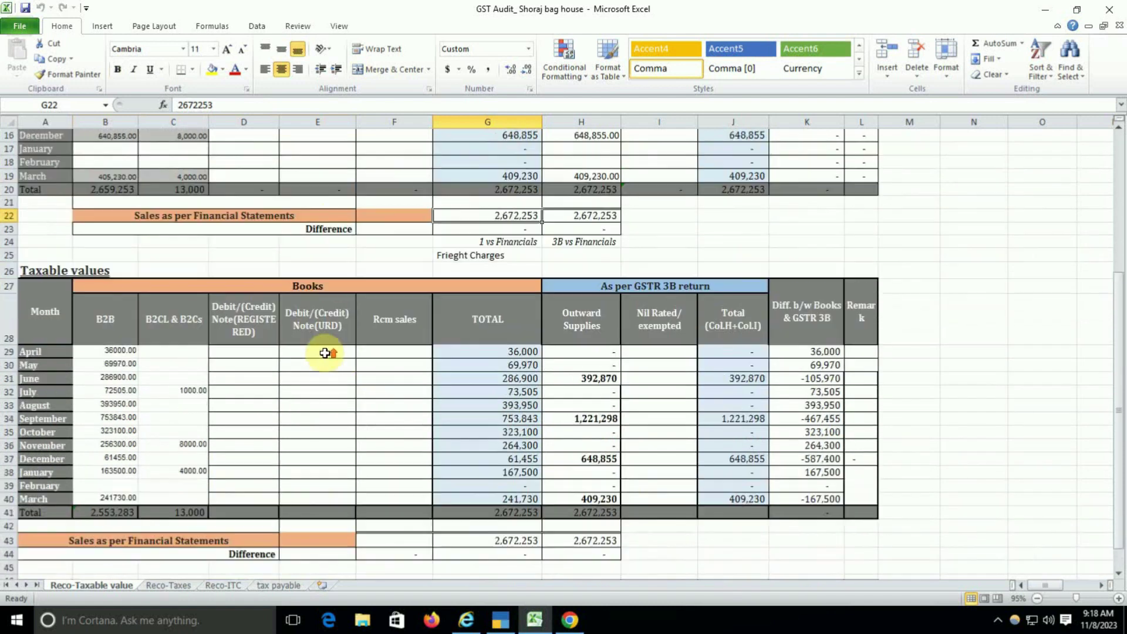
drag(223, 287, 309, 480)
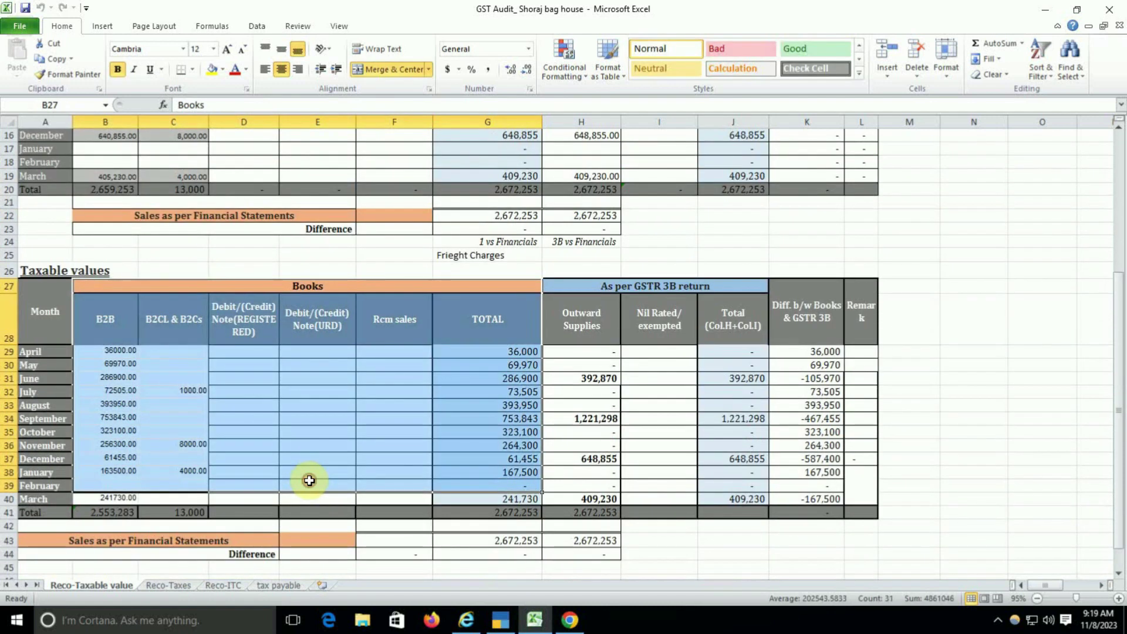
drag(587, 320, 744, 494)
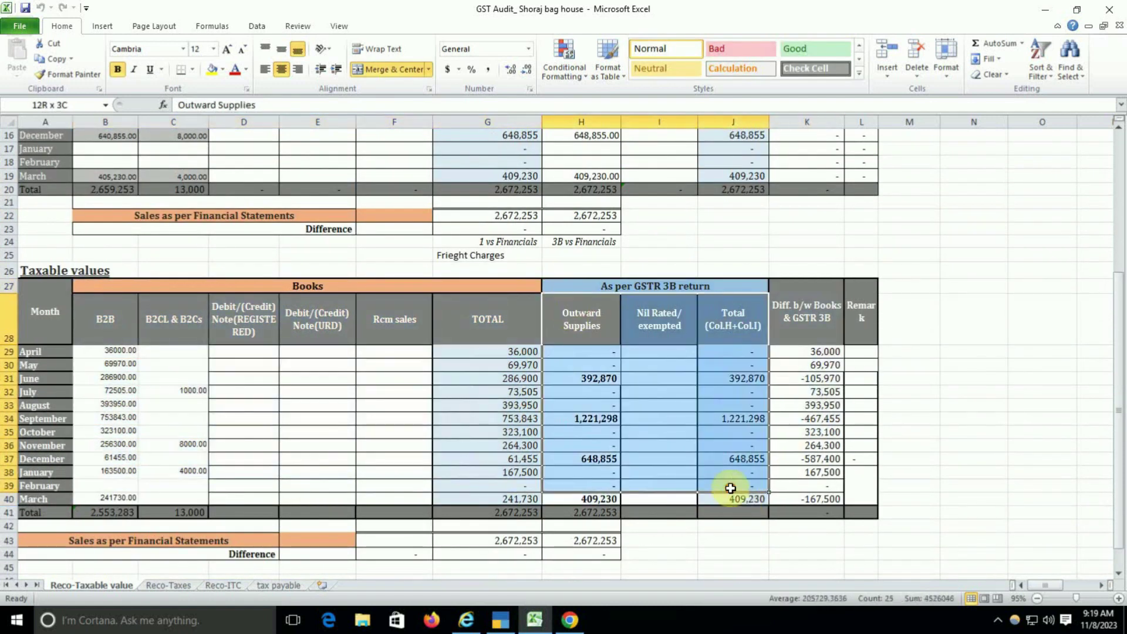
click(721, 562)
scroll(721, 557, down, 2)
click(652, 499)
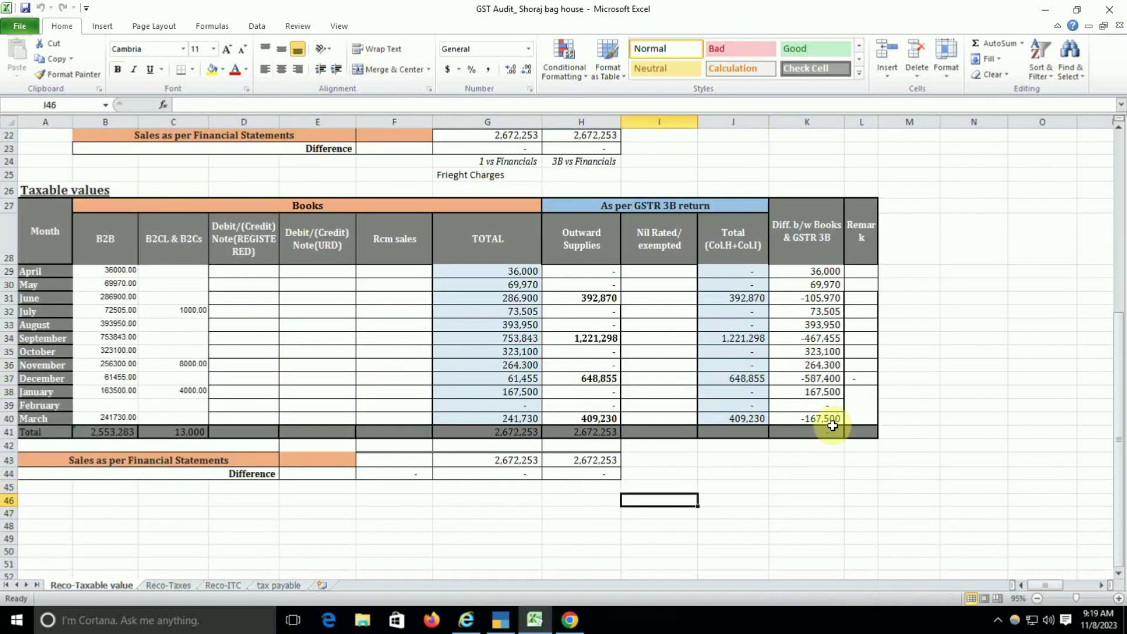
scroll(613, 442, up, 4)
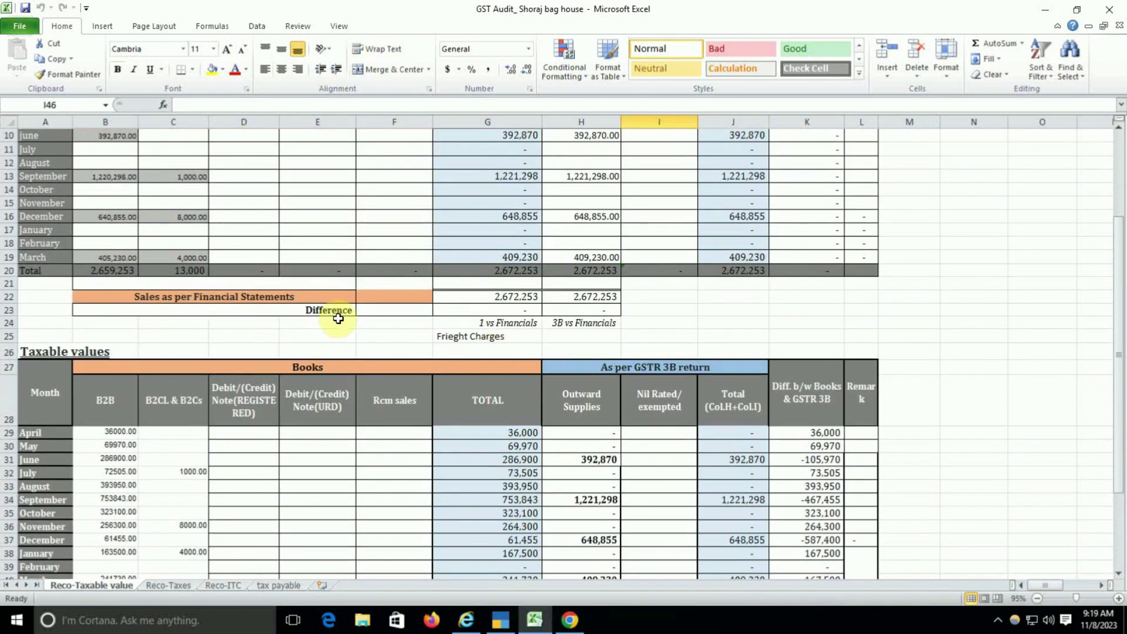
Step: On Reco-Taxes, select the GSTR-1 and GSTR-3B IGST, CGST and SGST figures to compare sums
click(184, 587)
scroll(243, 480, up, 9)
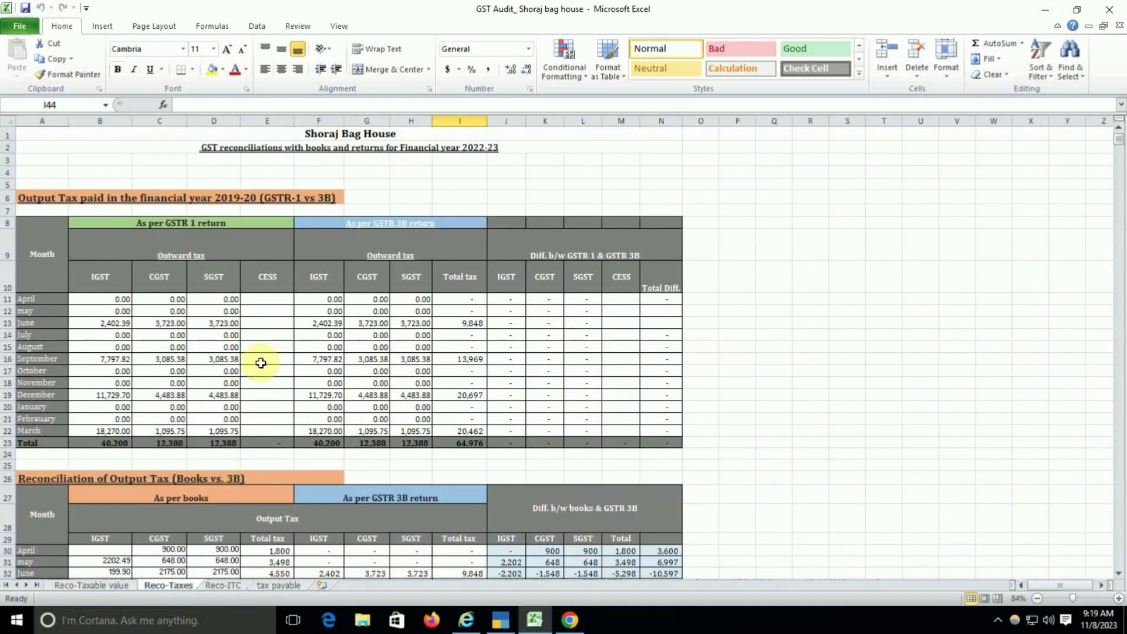
drag(114, 262, 223, 456)
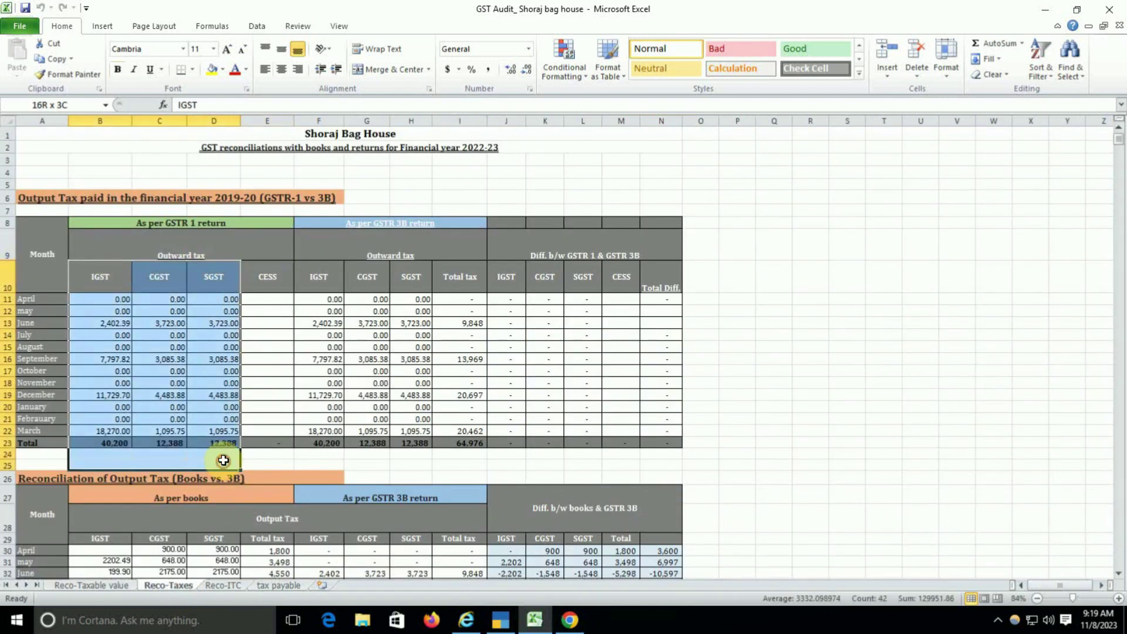
drag(320, 299, 416, 433)
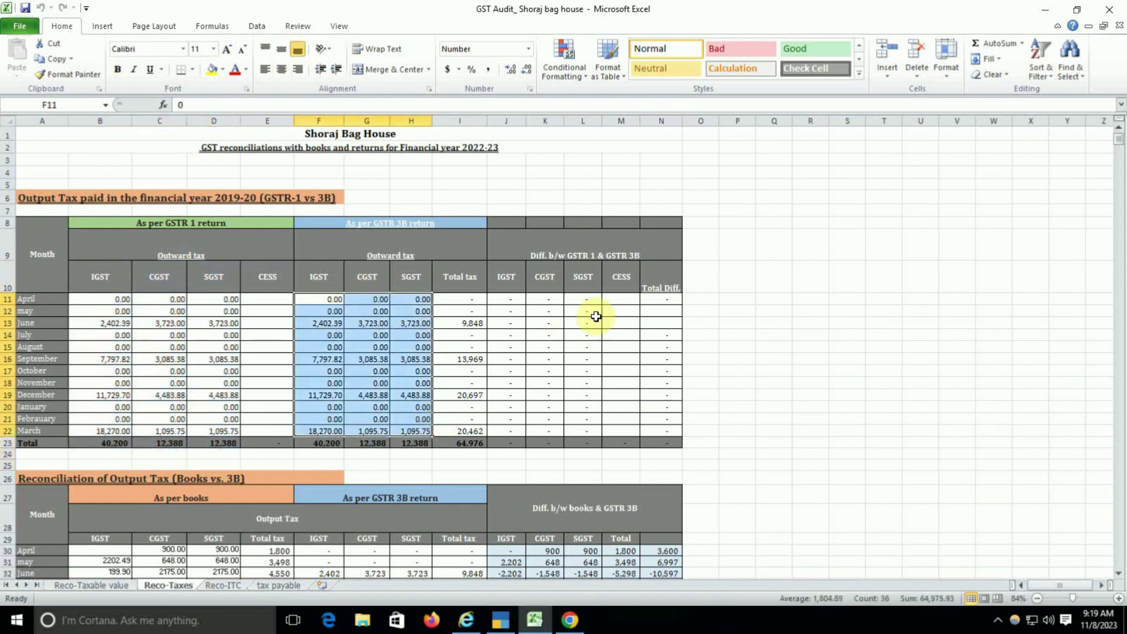
Step: Compare output tax as per books with GSTR-3B, then move to the Reco-ITC sheet
scroll(311, 443, down, 3)
drag(100, 418, 239, 565)
drag(317, 416, 432, 539)
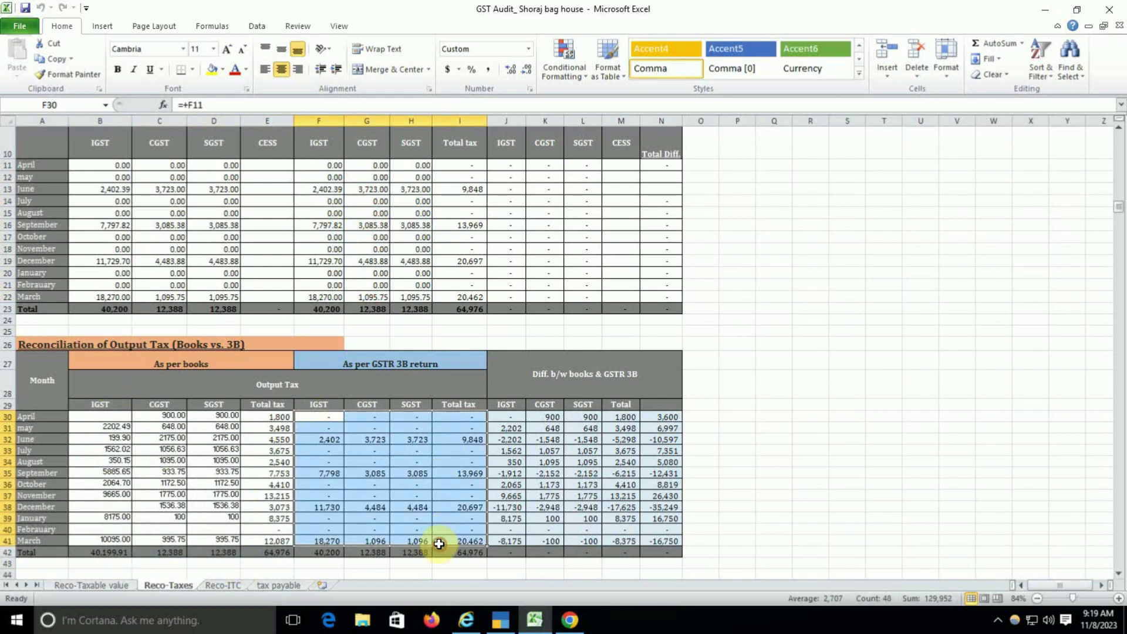
scroll(432, 538, down, 2)
click(457, 515)
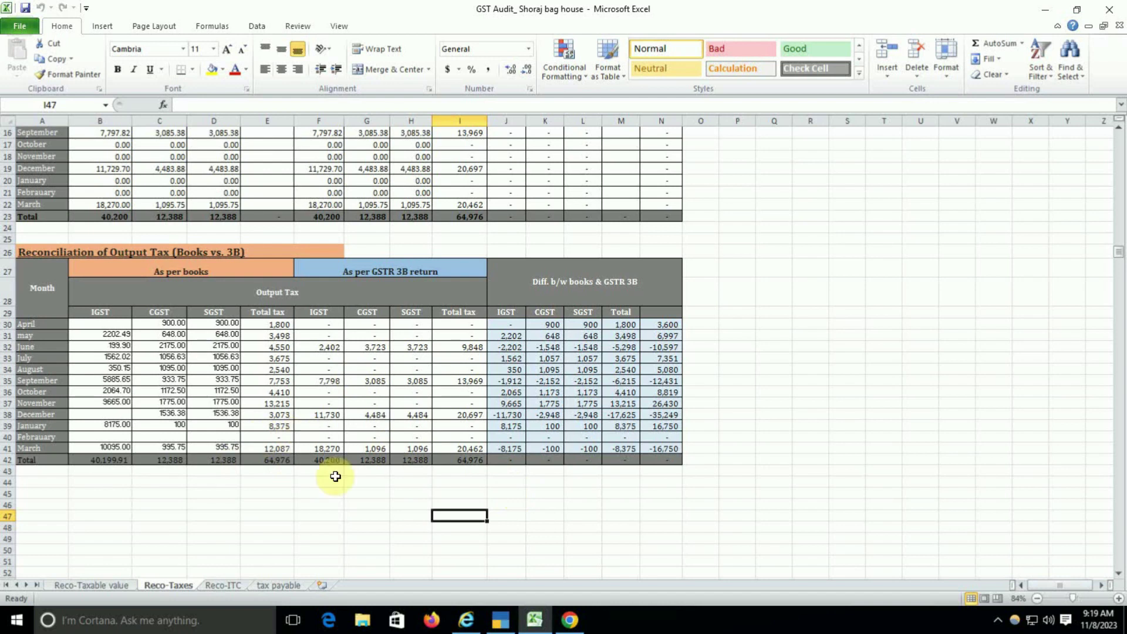
click(225, 585)
click(443, 435)
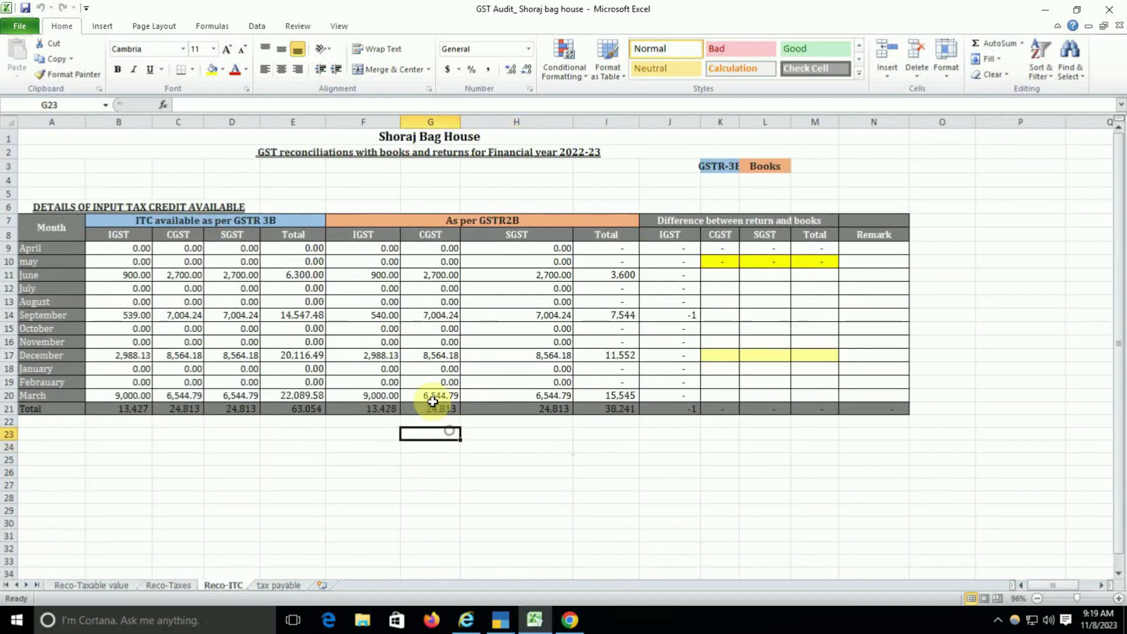
Step: Compare the GSTR 3B and GSTR2B ITC ranges and relabel the heading 'As per GSTR2A/2B'
drag(126, 247, 320, 428)
drag(382, 253, 515, 394)
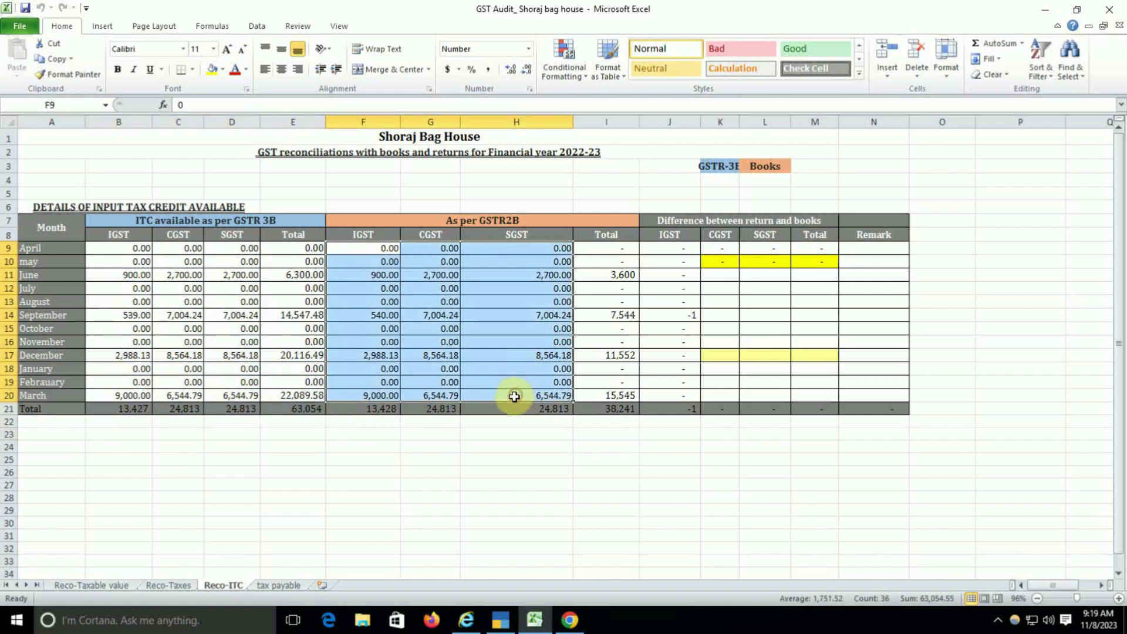
click(539, 220)
double_click(525, 222)
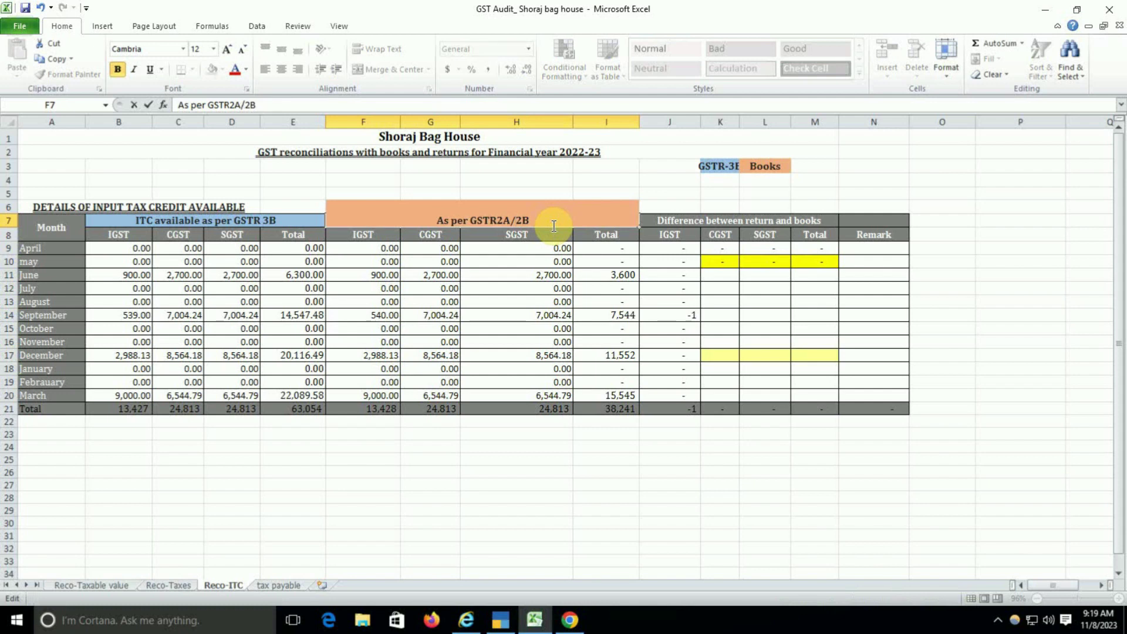
key(Return)
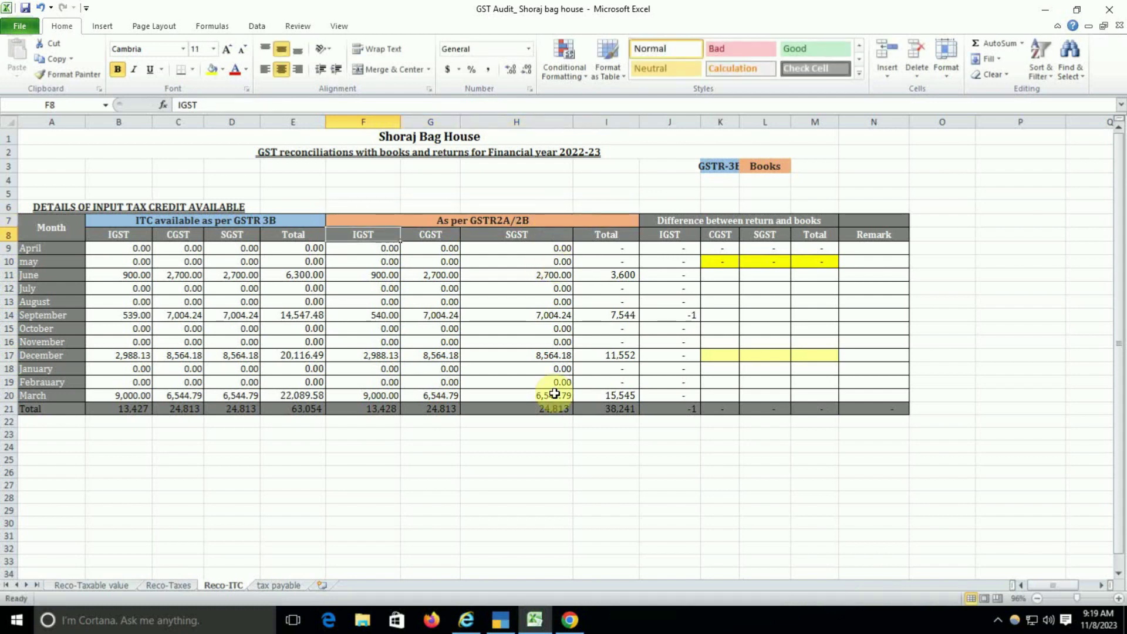
click(541, 446)
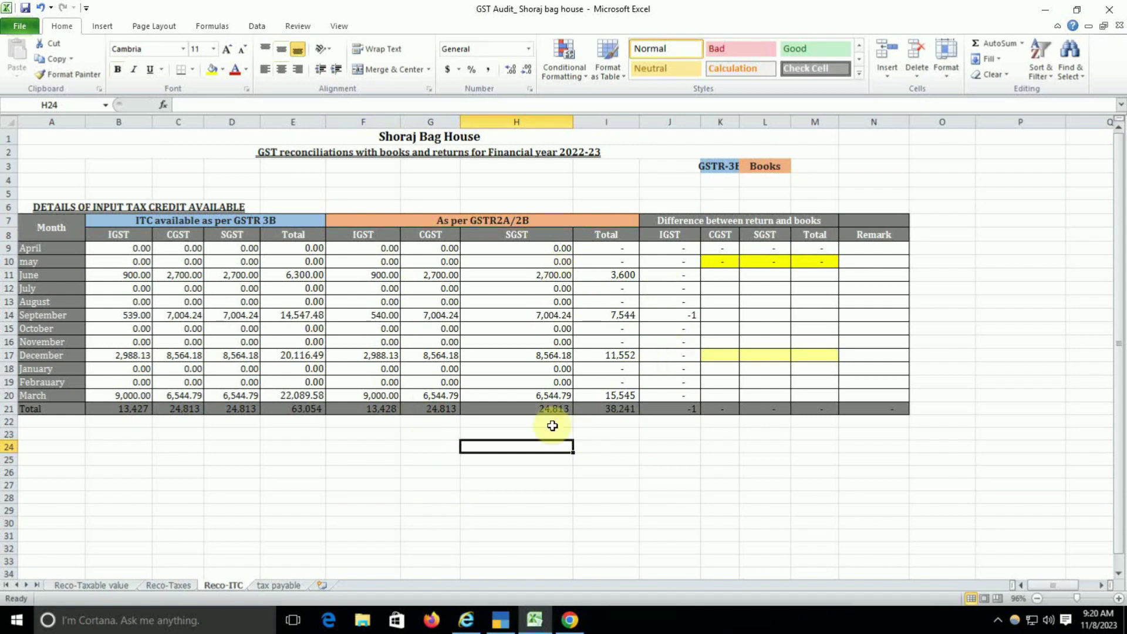
click(352, 460)
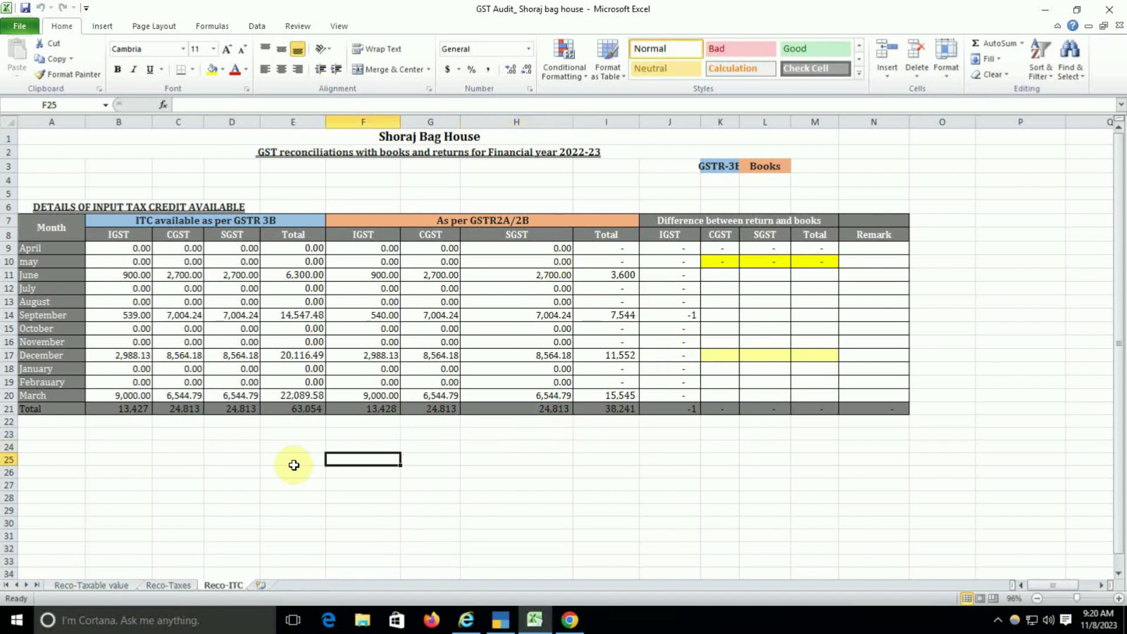
click(243, 471)
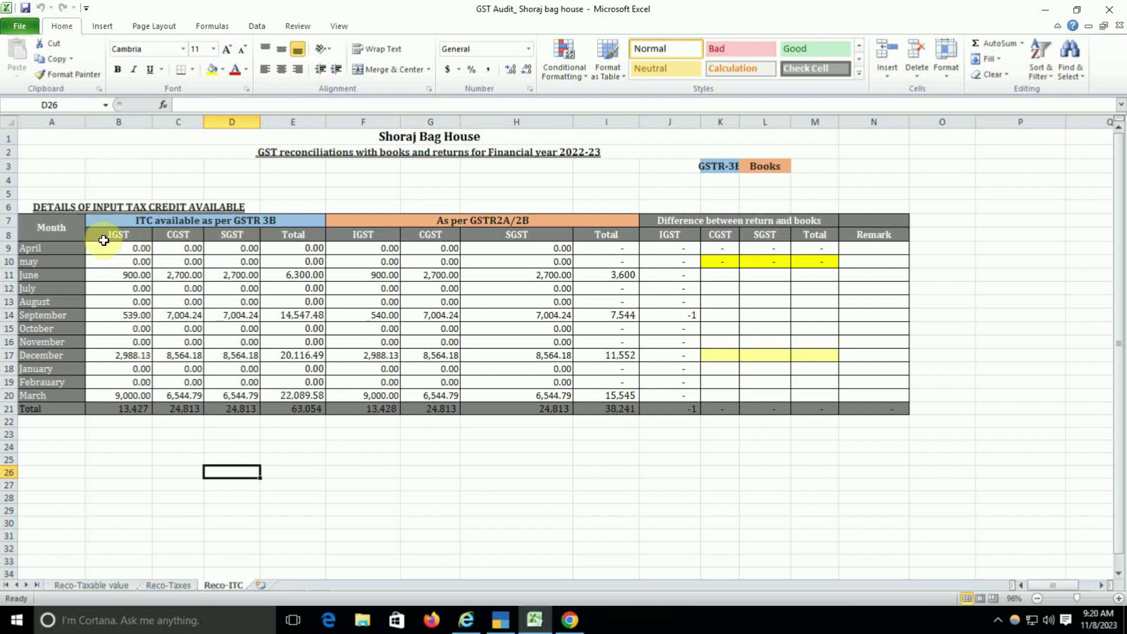
Step: Re-select the GSTR 3B and GSTR2A/2B ITC columns, then return to the GSTR-9 dashboard
click(110, 222)
drag(110, 222, 169, 393)
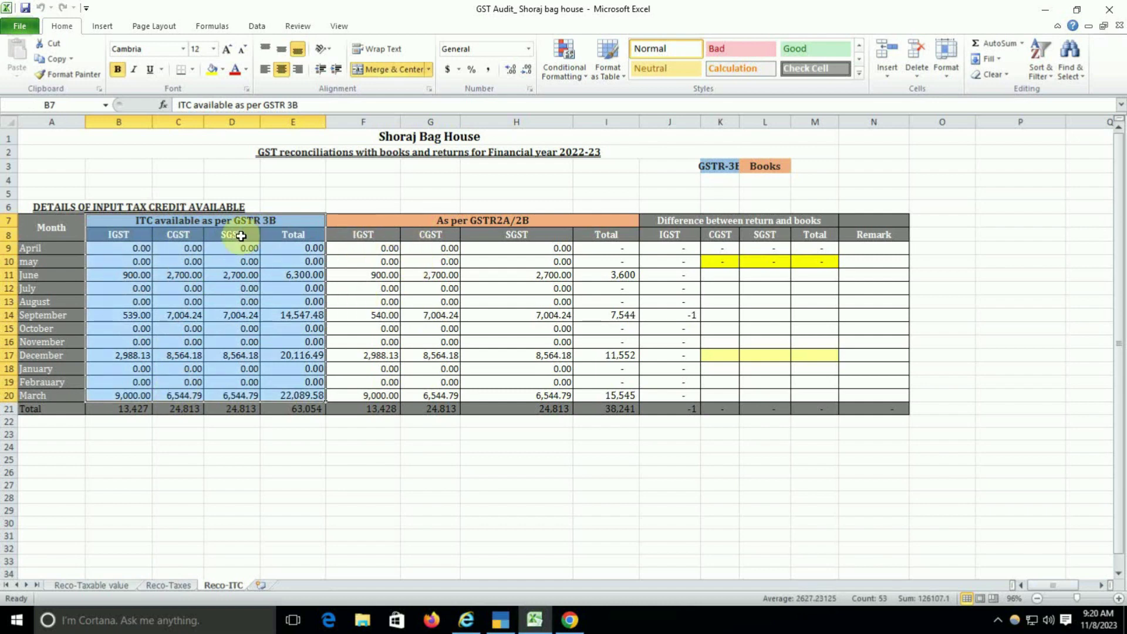
drag(365, 224, 548, 395)
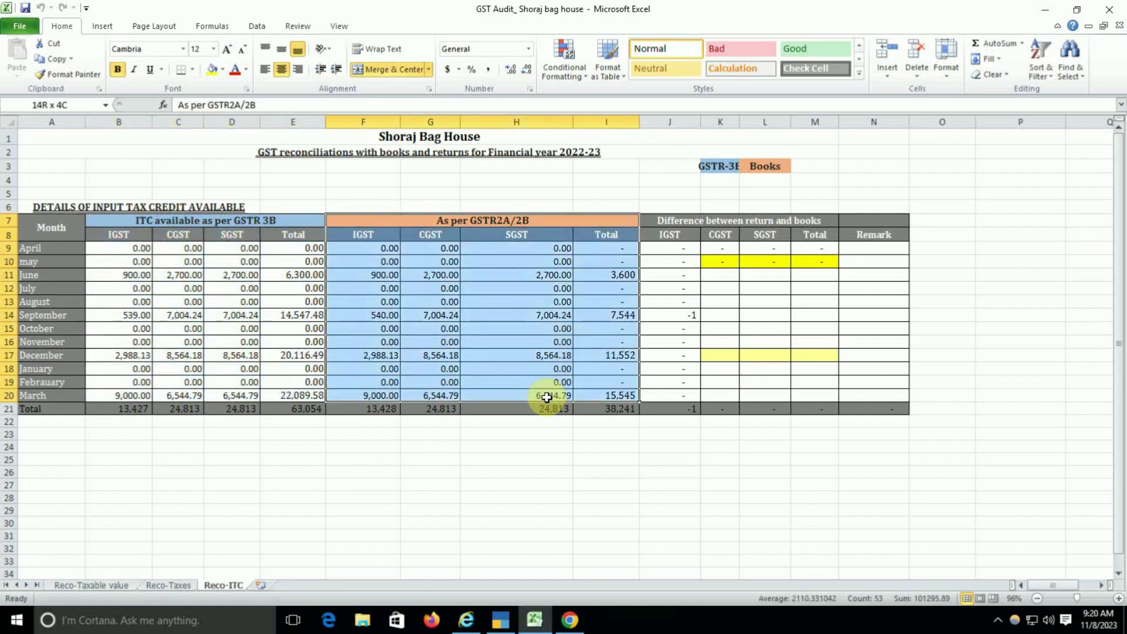
click(466, 438)
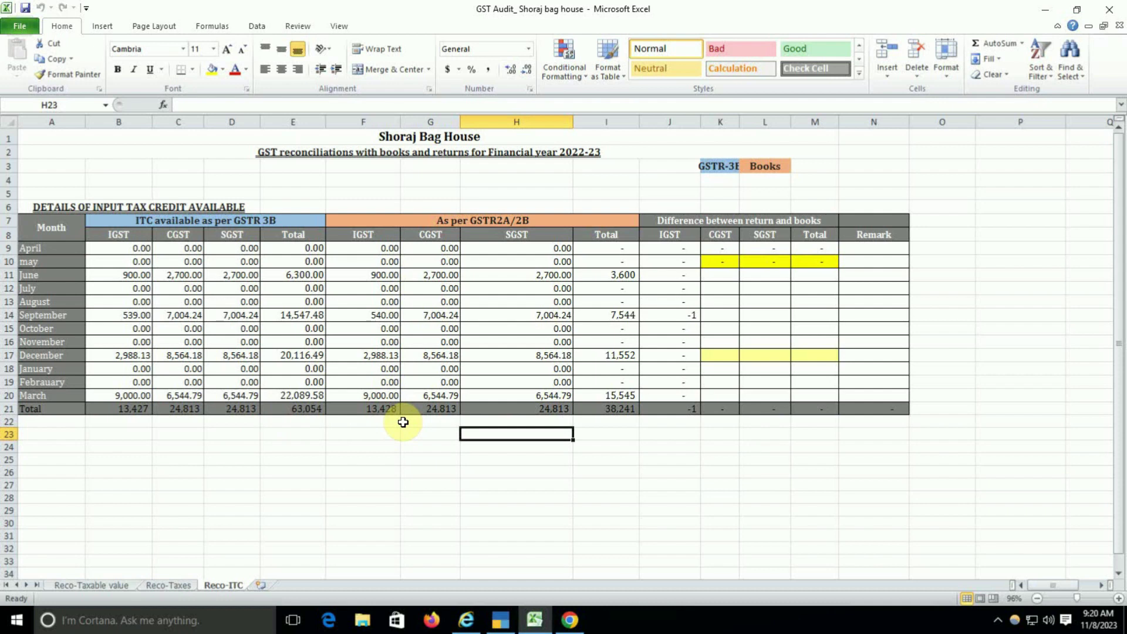
click(569, 620)
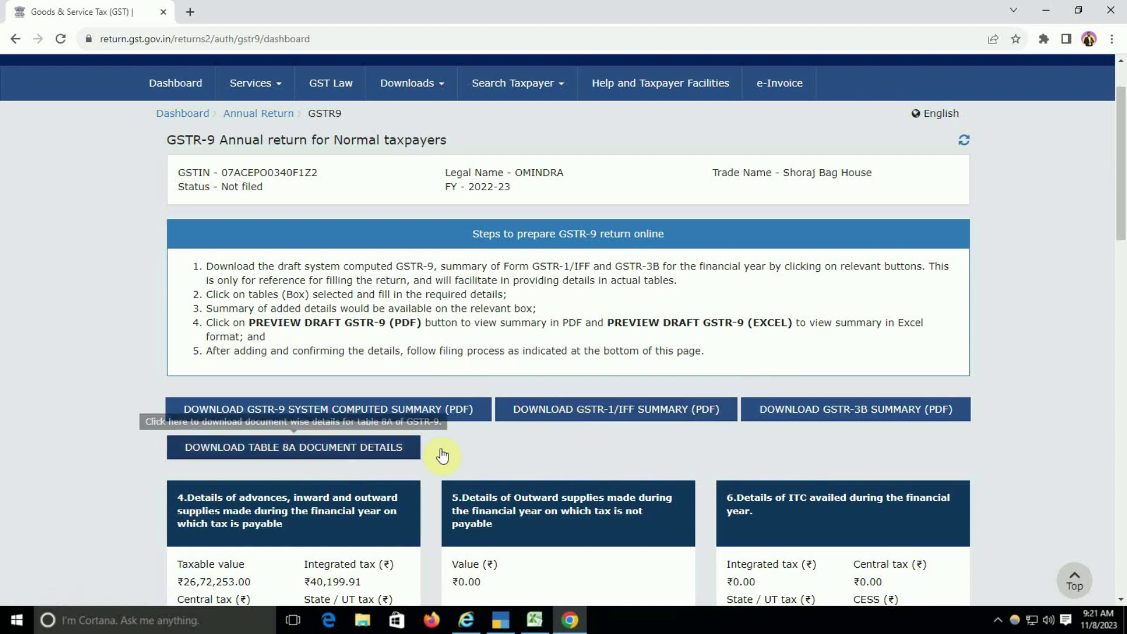
Step: Download the GSTR-1/IFF summary PDF and view it in a new tab
click(675, 416)
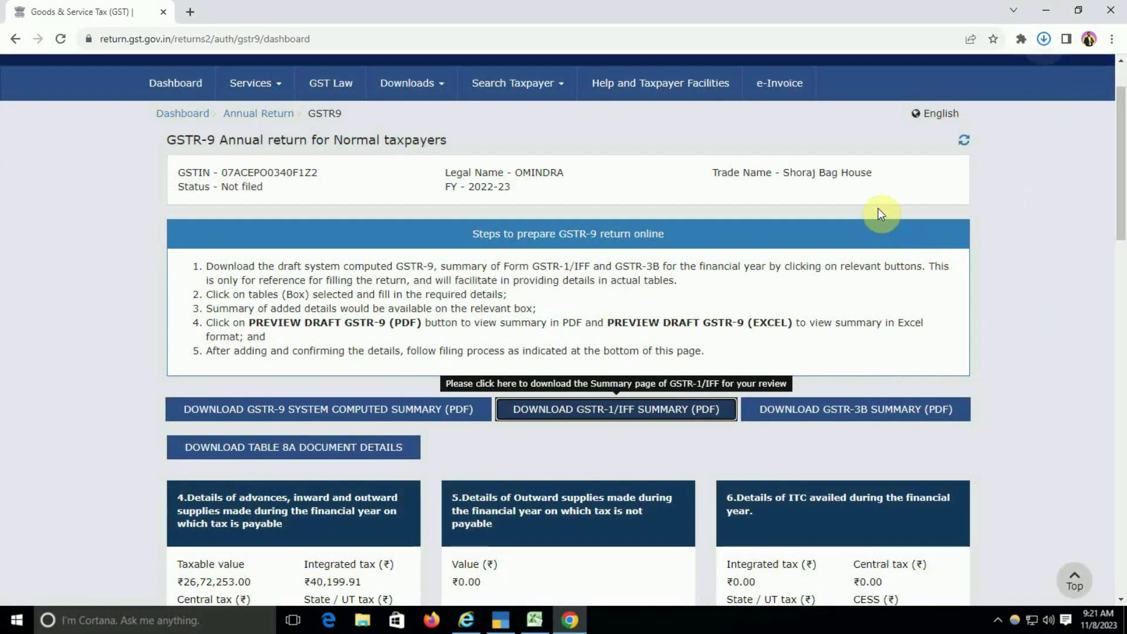
click(1044, 40)
click(1049, 42)
click(1009, 108)
key(ctrl+shift+Tab)
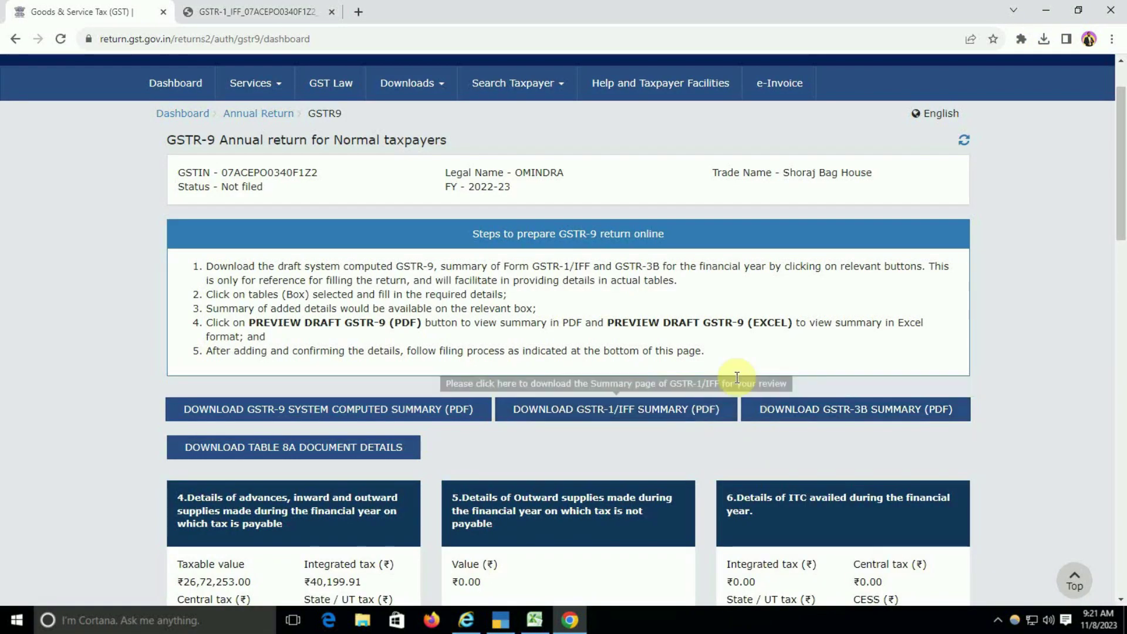
click(267, 12)
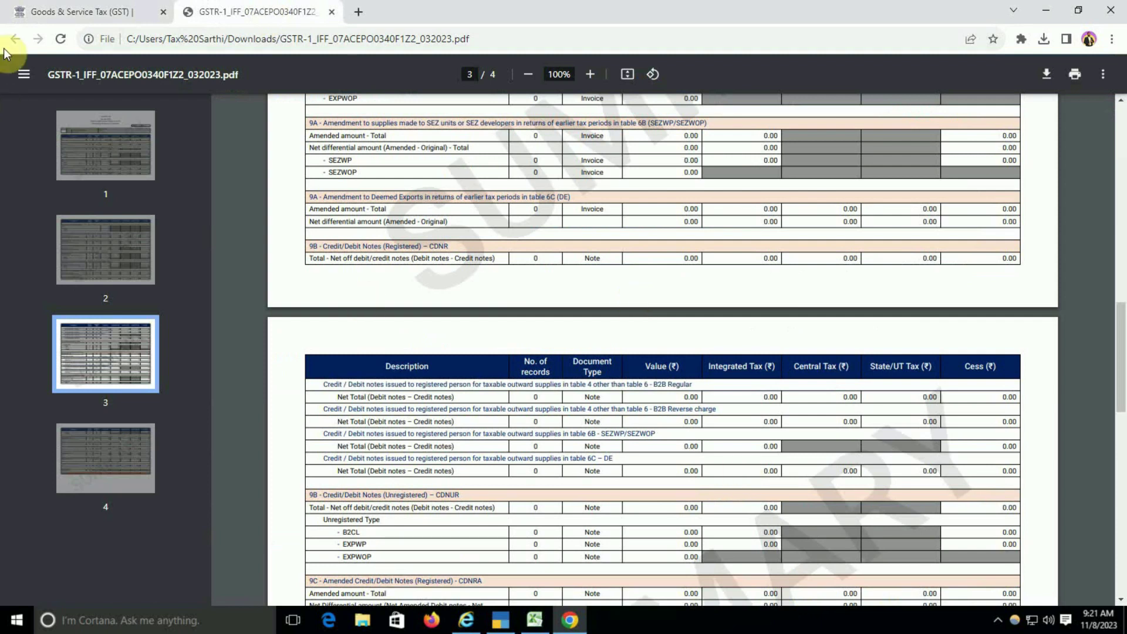
click(82, 12)
Step: Download the GSTR-3B summary PDF and close the summary tabs
click(900, 420)
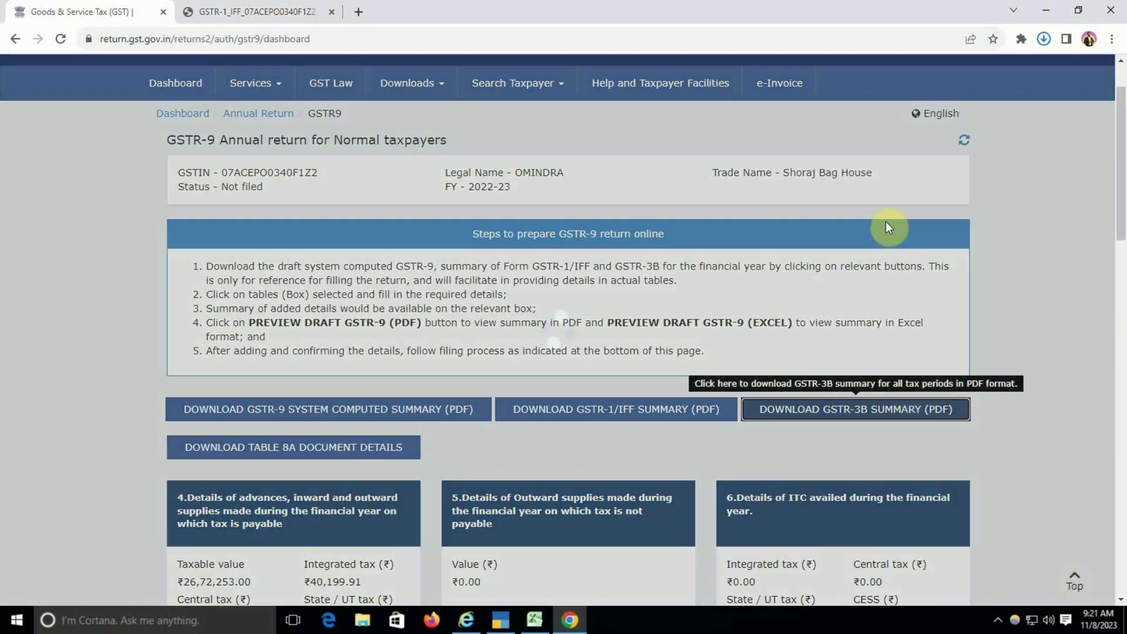
scroll(563, 297, up, 3)
click(332, 12)
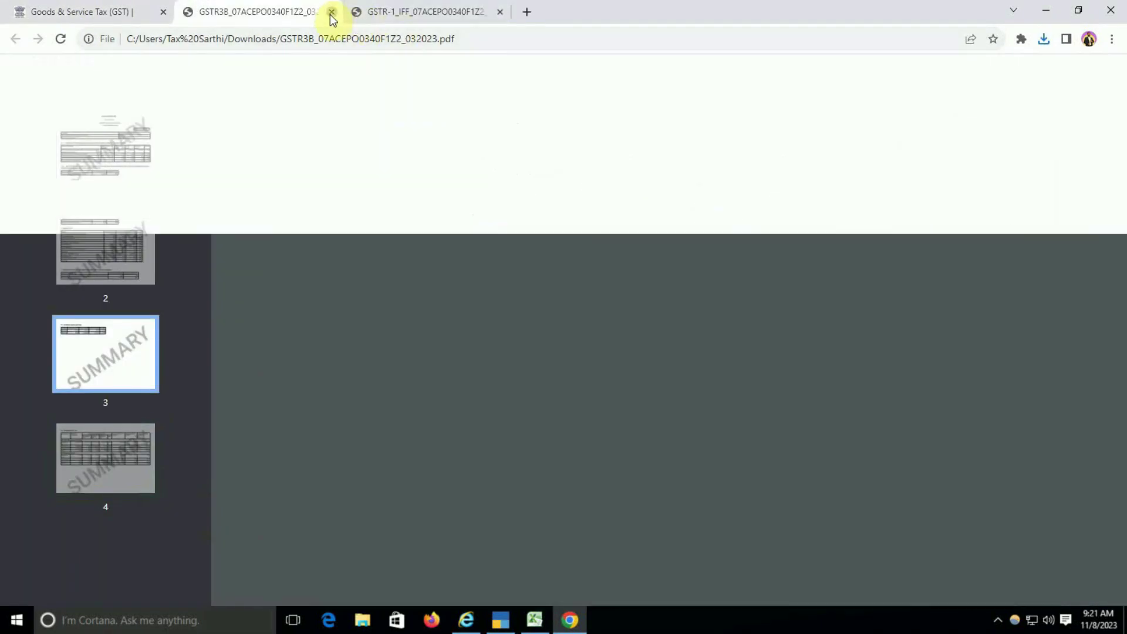
click(291, 13)
click(332, 12)
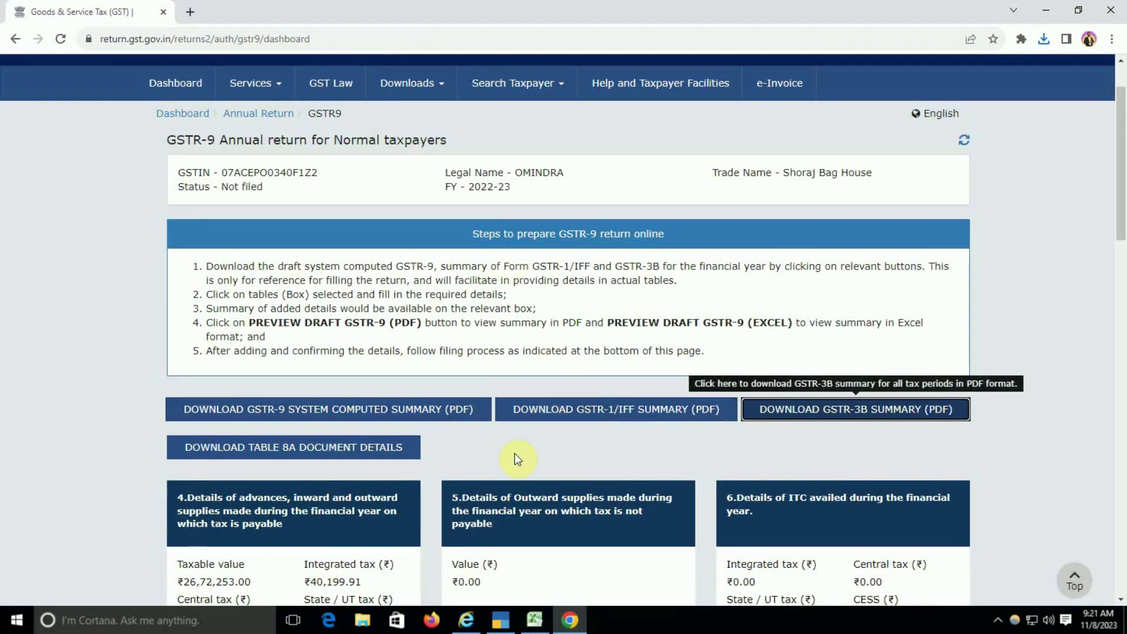
Step: Download the Table 8A document details and confirm it in the downloads list
click(317, 449)
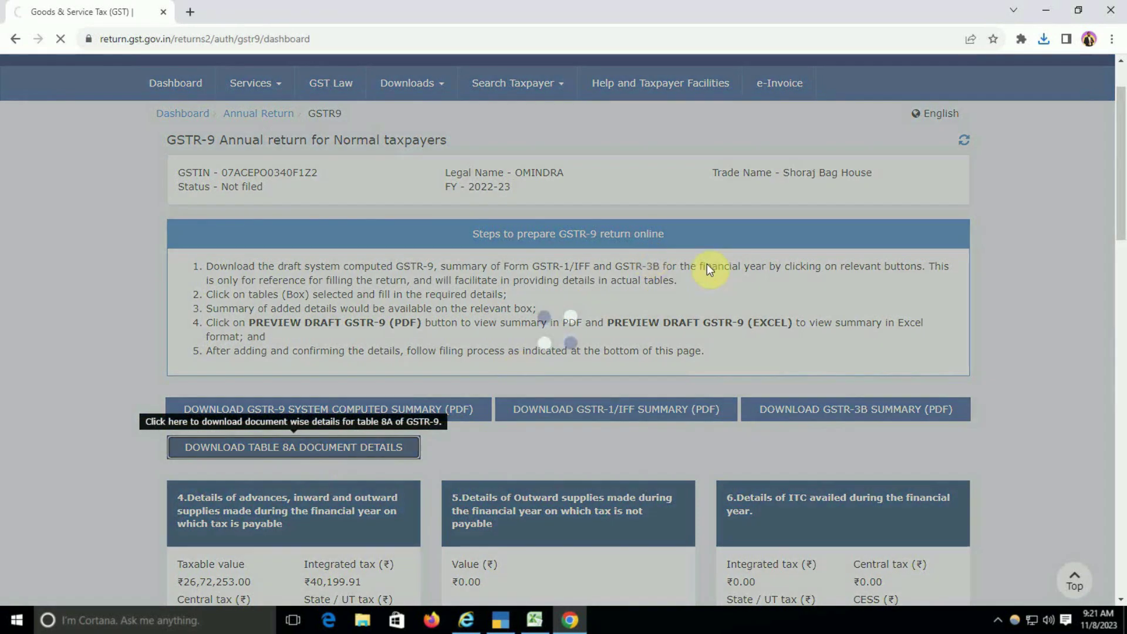
click(1044, 47)
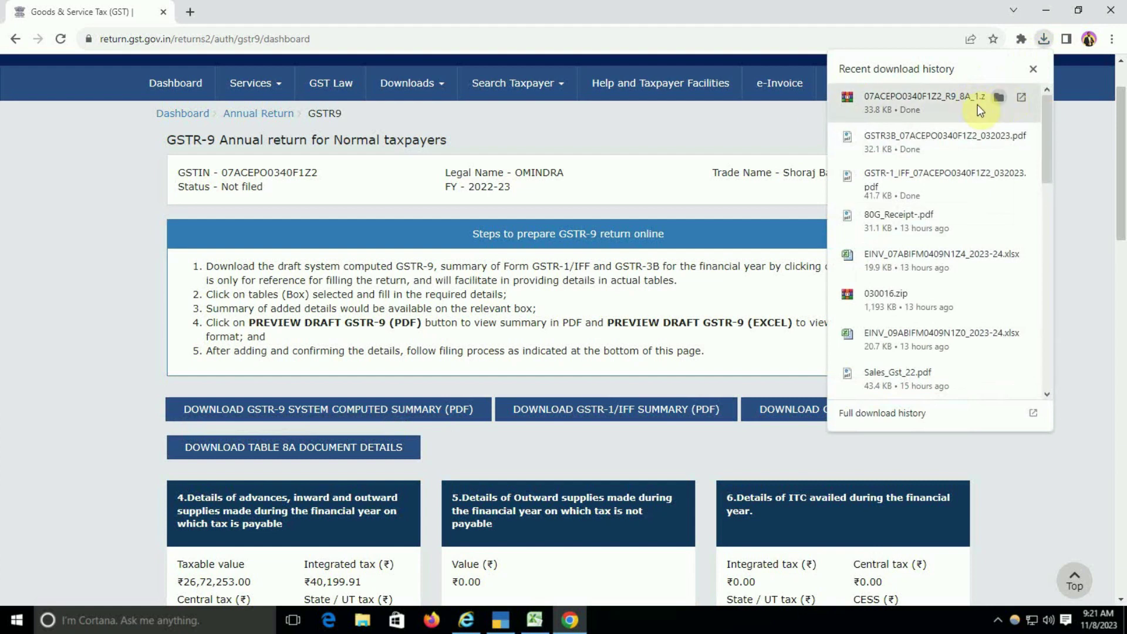
click(755, 126)
scroll(649, 317, down, 4)
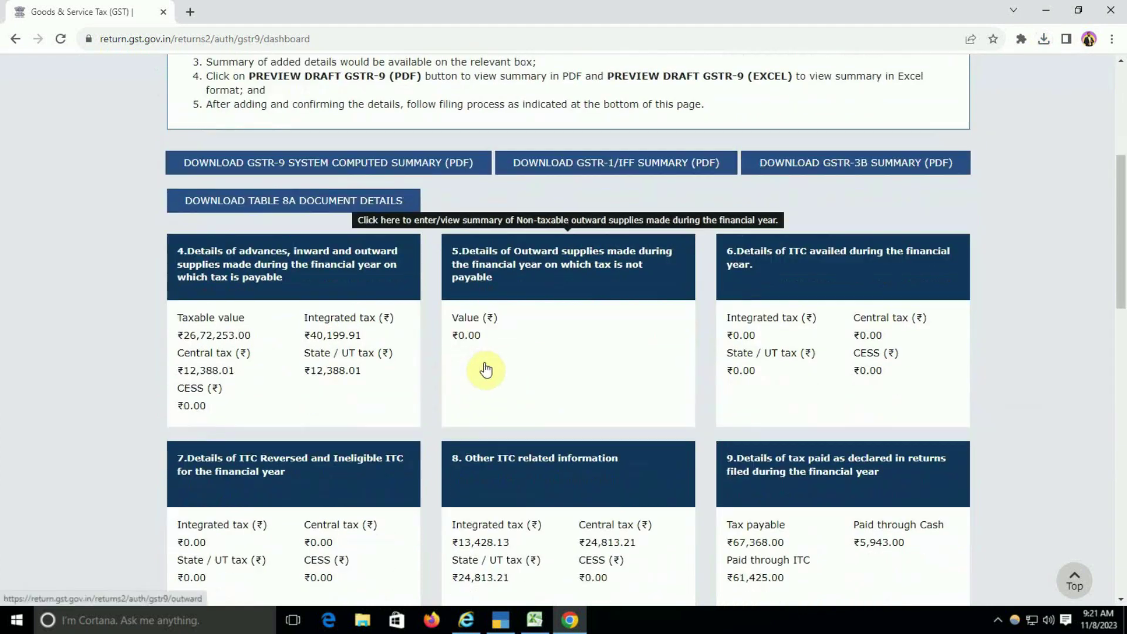
scroll(490, 357, up, 5)
scroll(552, 372, down, 2)
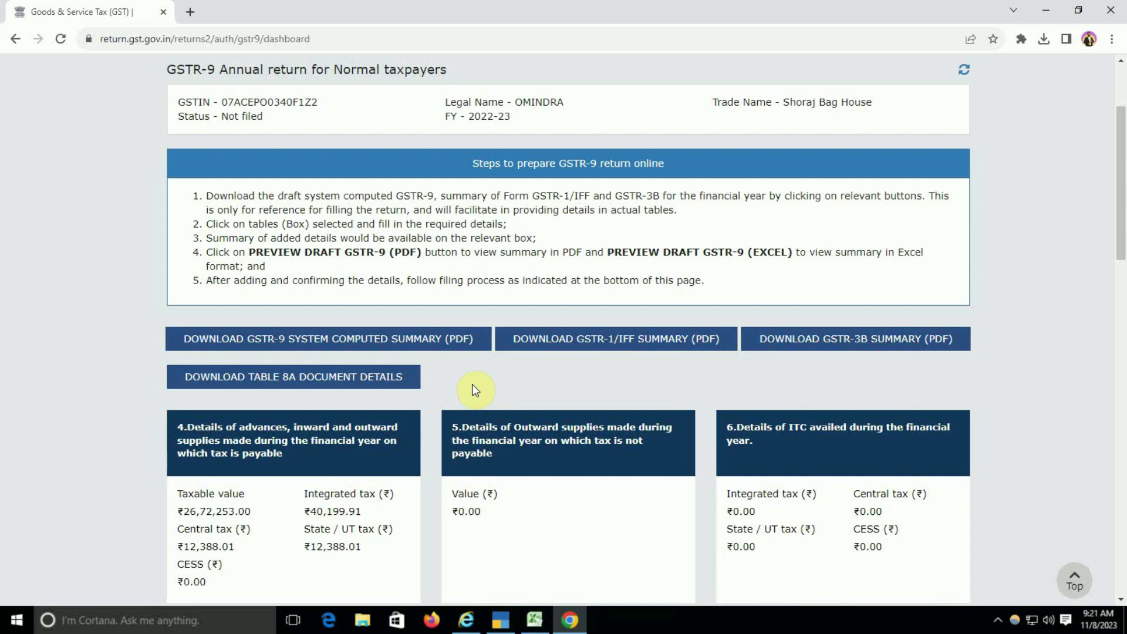
scroll(446, 393, down, 4)
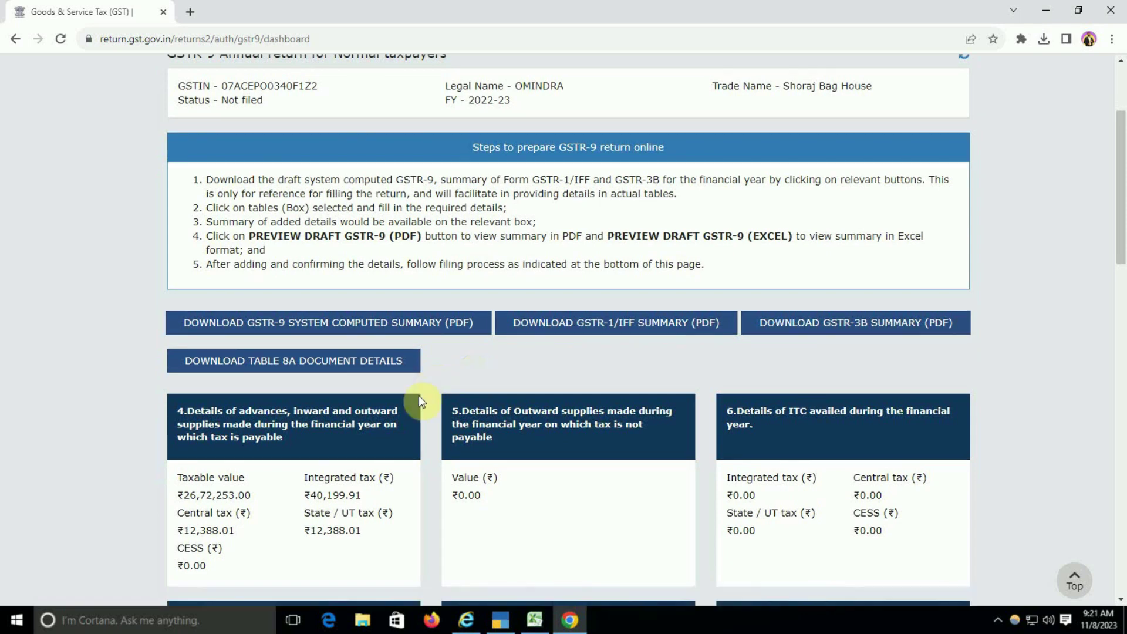
scroll(352, 372, up, 2)
Step: Open Table 4 and review its pre-filled rows down to the ₹26,72,253 taxable sub total
click(318, 382)
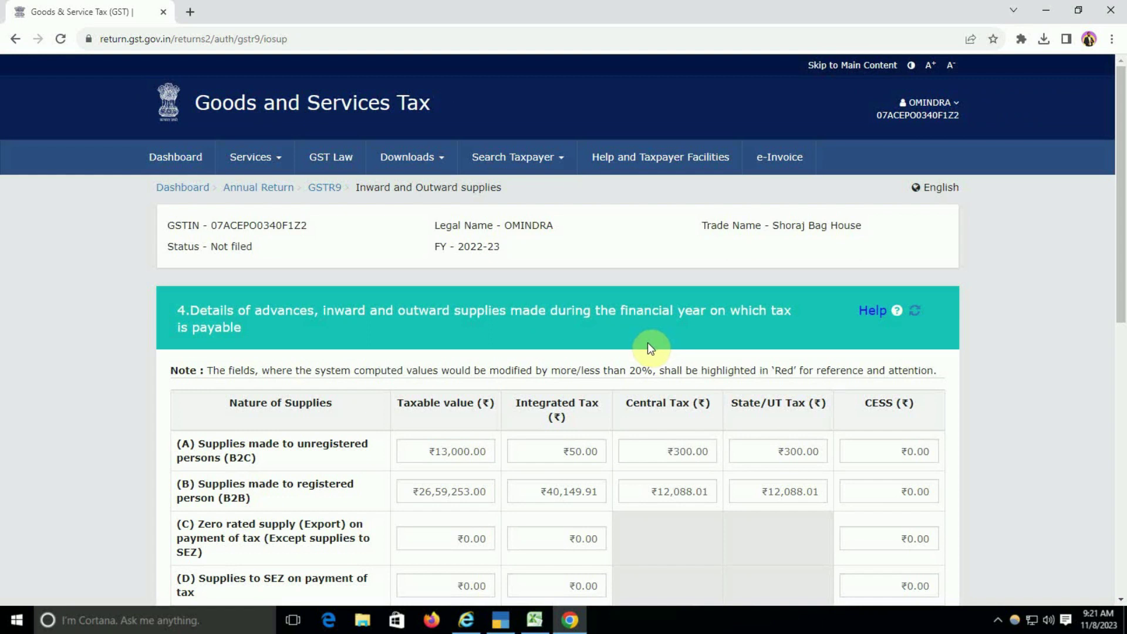
scroll(604, 456, down, 2)
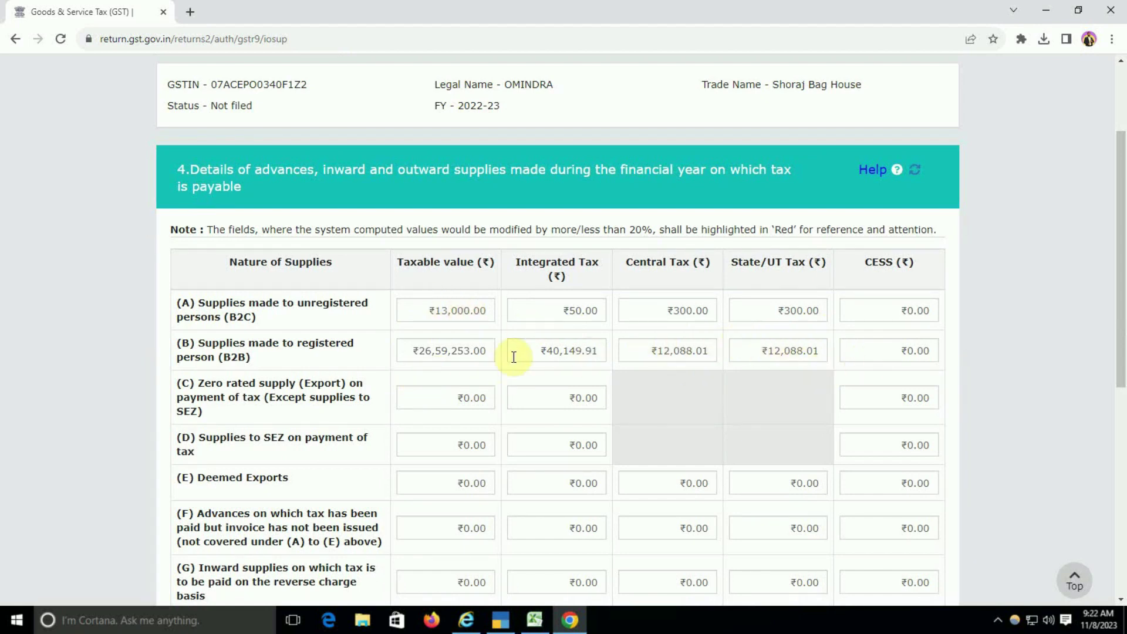
scroll(492, 421, down, 2)
scroll(492, 421, down, 1)
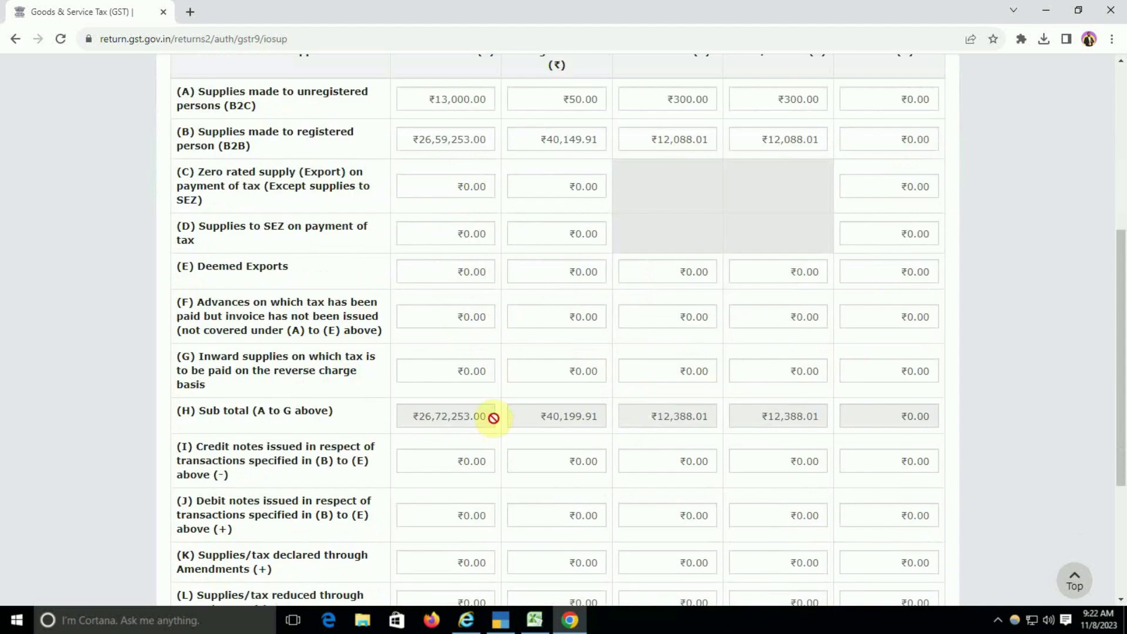
scroll(536, 398, up, 2)
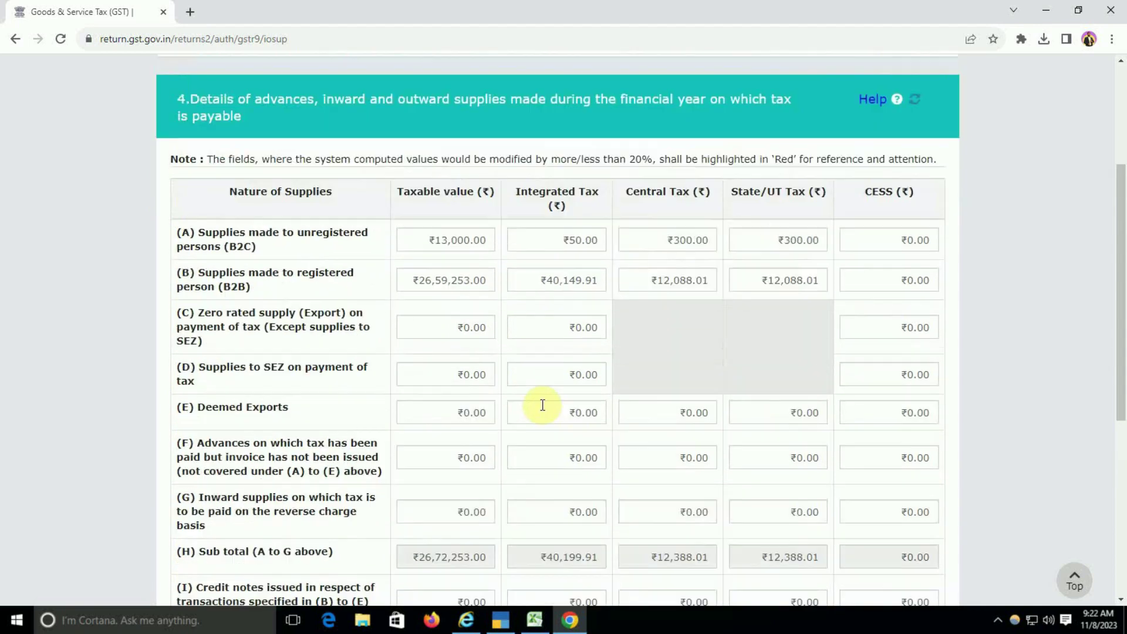
scroll(524, 391, down, 2)
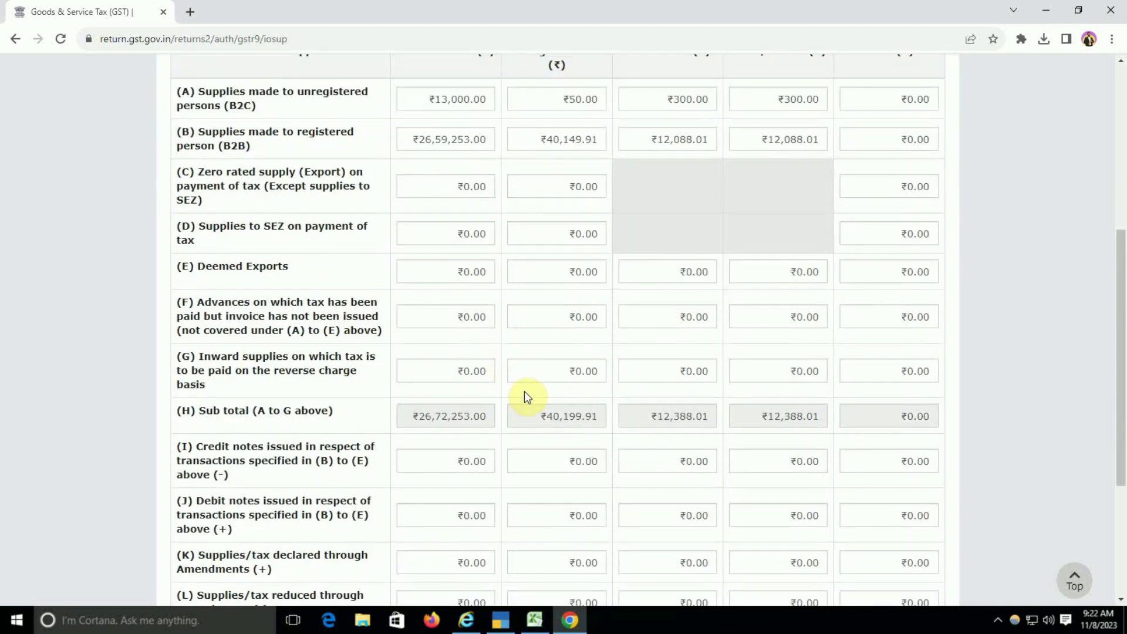
Step: Compare the Reco-Taxable value sheet with the Table 4 taxable values on the portal
click(535, 620)
click(76, 586)
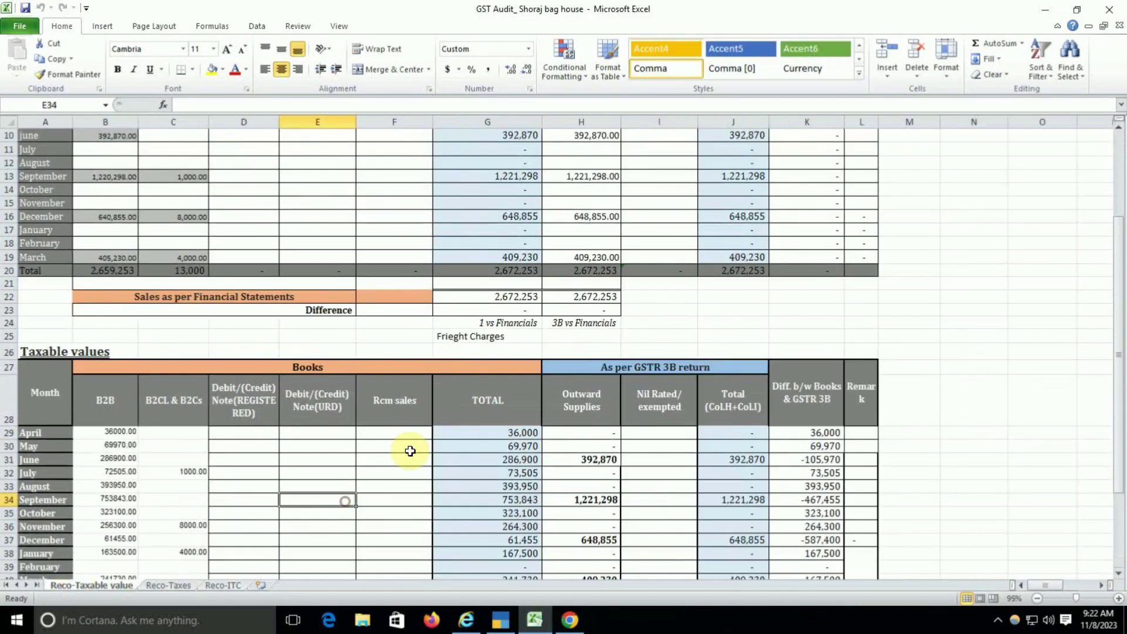
scroll(496, 374, up, 3)
scroll(496, 374, up, 1)
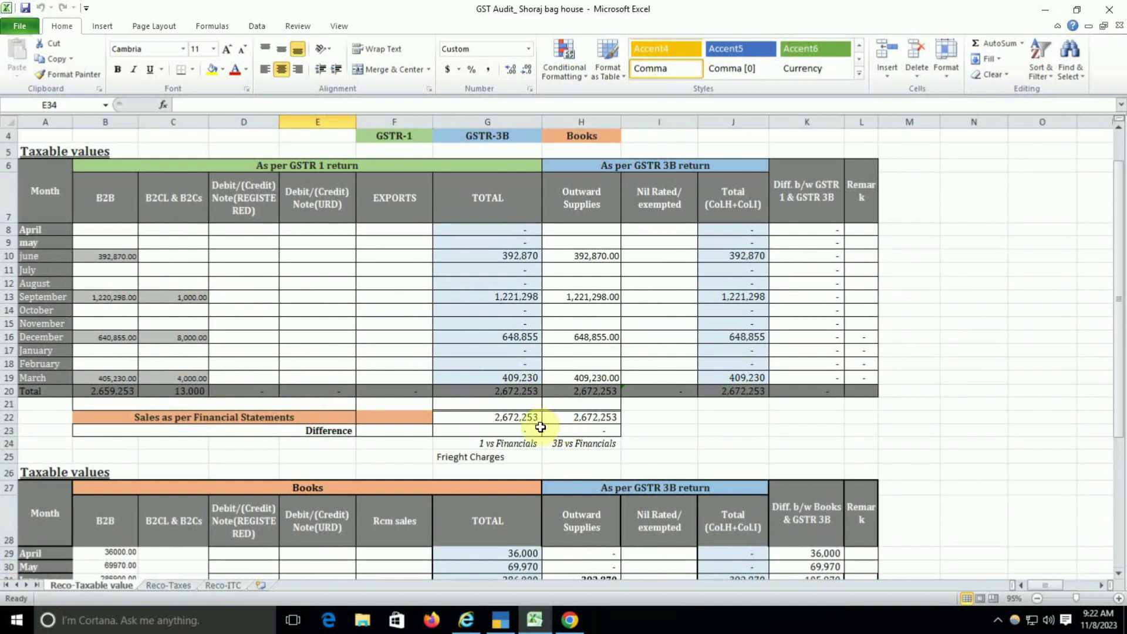
click(568, 620)
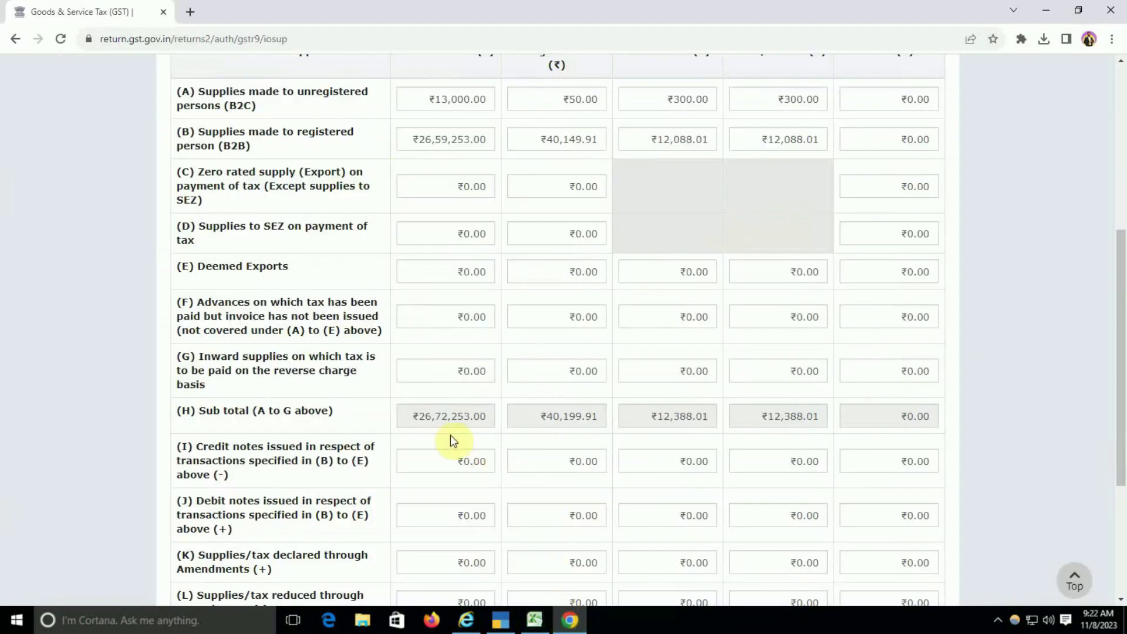
scroll(511, 411, down, 1)
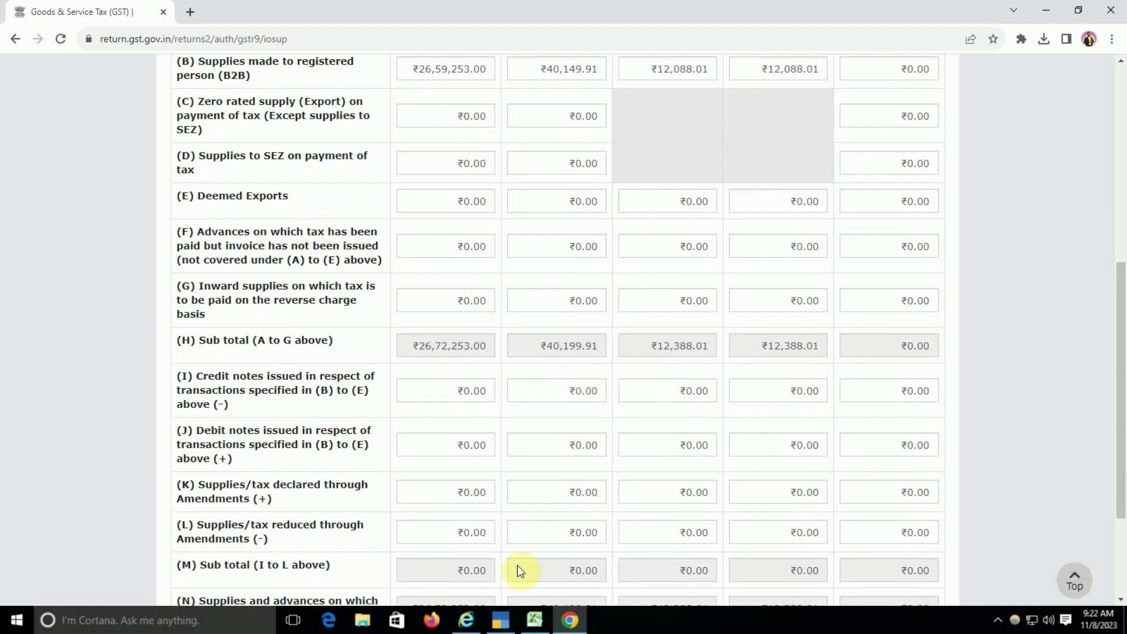
Step: Check the Reco-Taxes GSTR 3B IGST total (=SUM(F30:F41)) against Table 4's ₹40,199.91 IGST
click(533, 621)
click(168, 585)
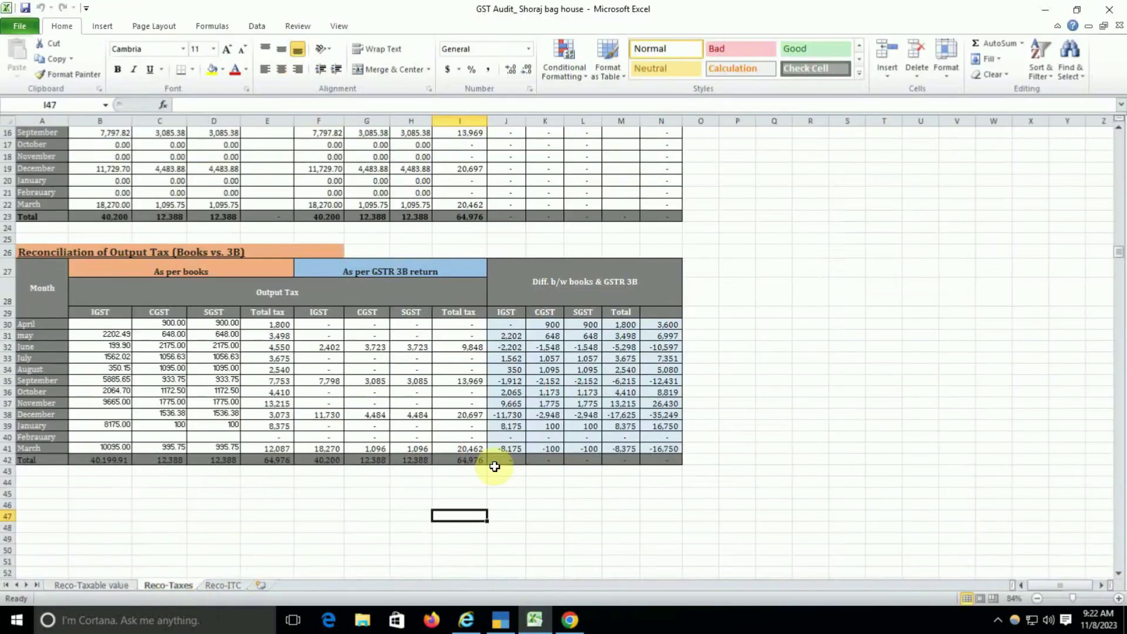
click(322, 459)
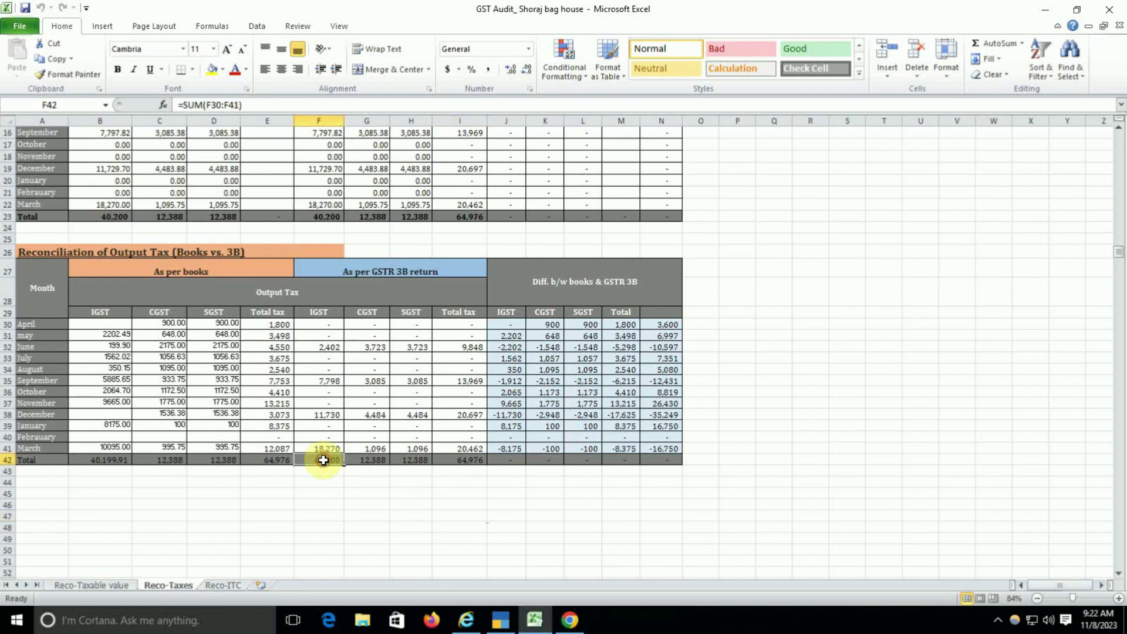
click(570, 620)
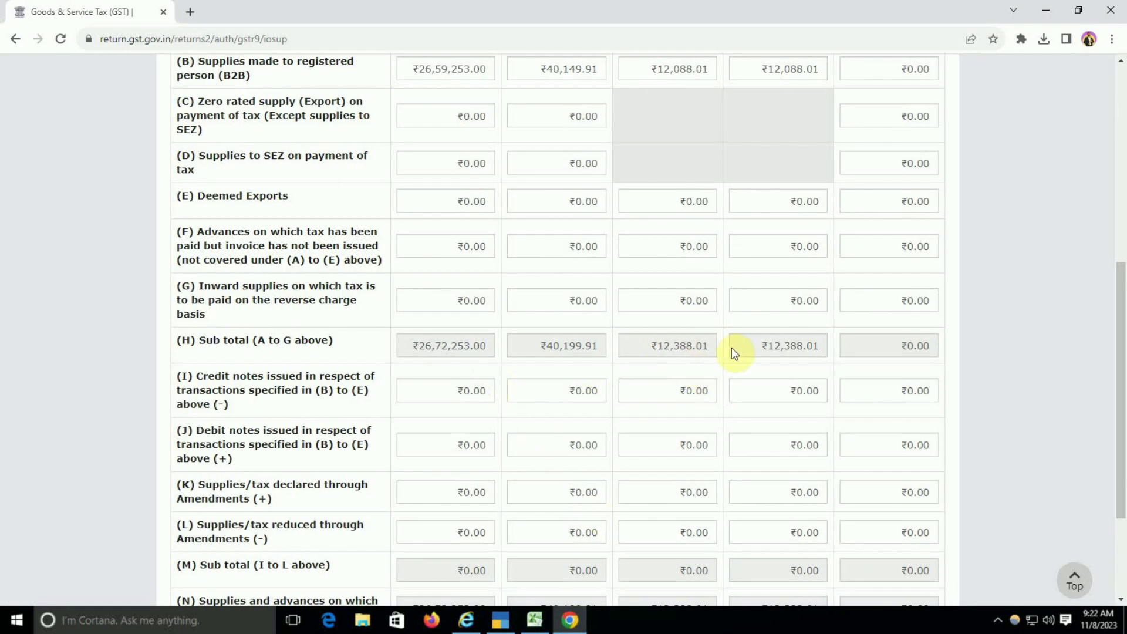
click(535, 620)
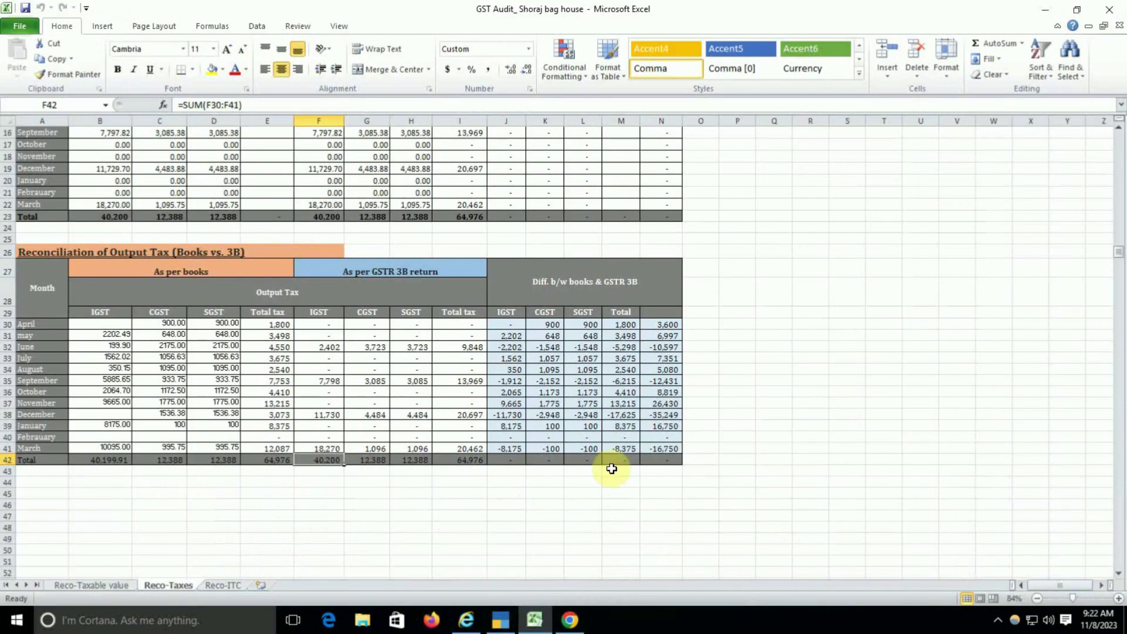
click(372, 468)
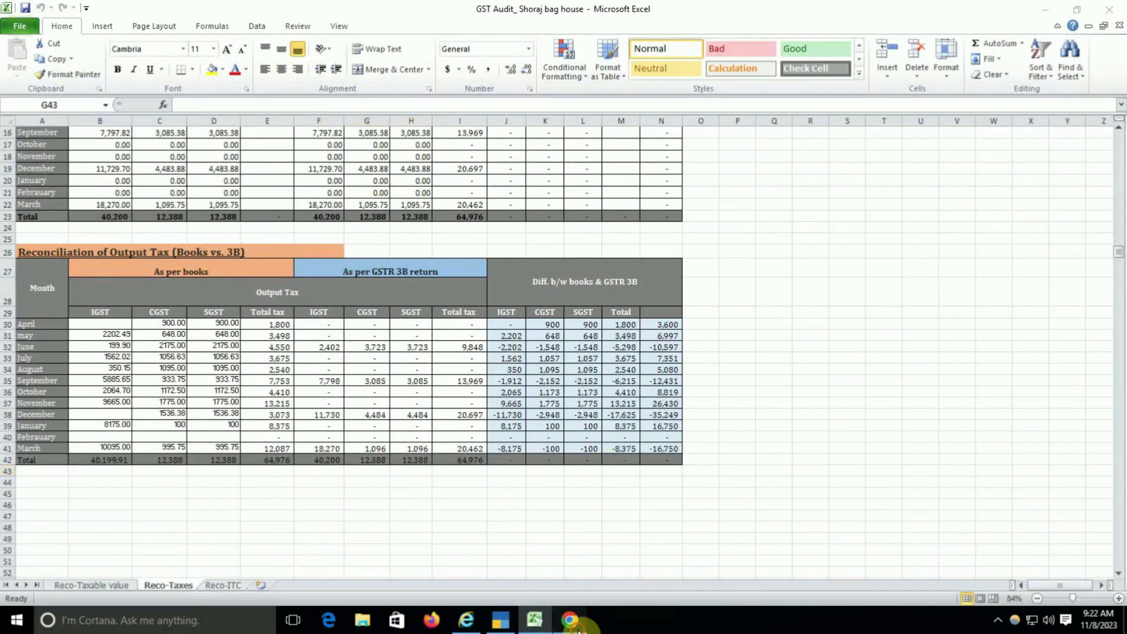
click(569, 620)
scroll(513, 429, down, 3)
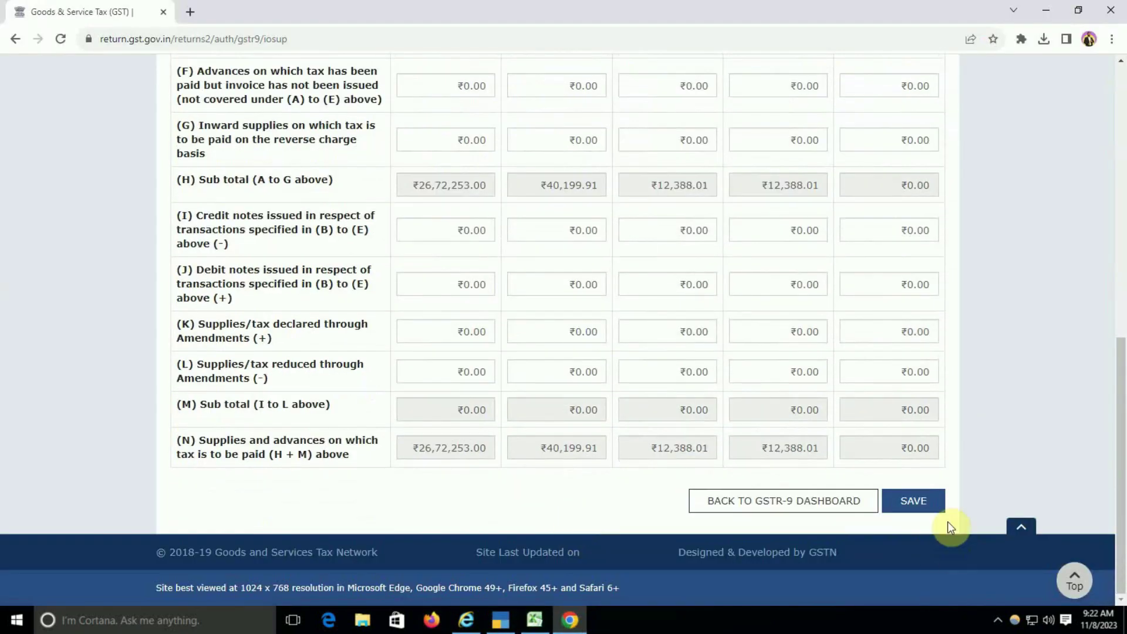
Step: Save the Table 4 figures and return to the GSTR-9 dashboard
scroll(675, 521, up, 6)
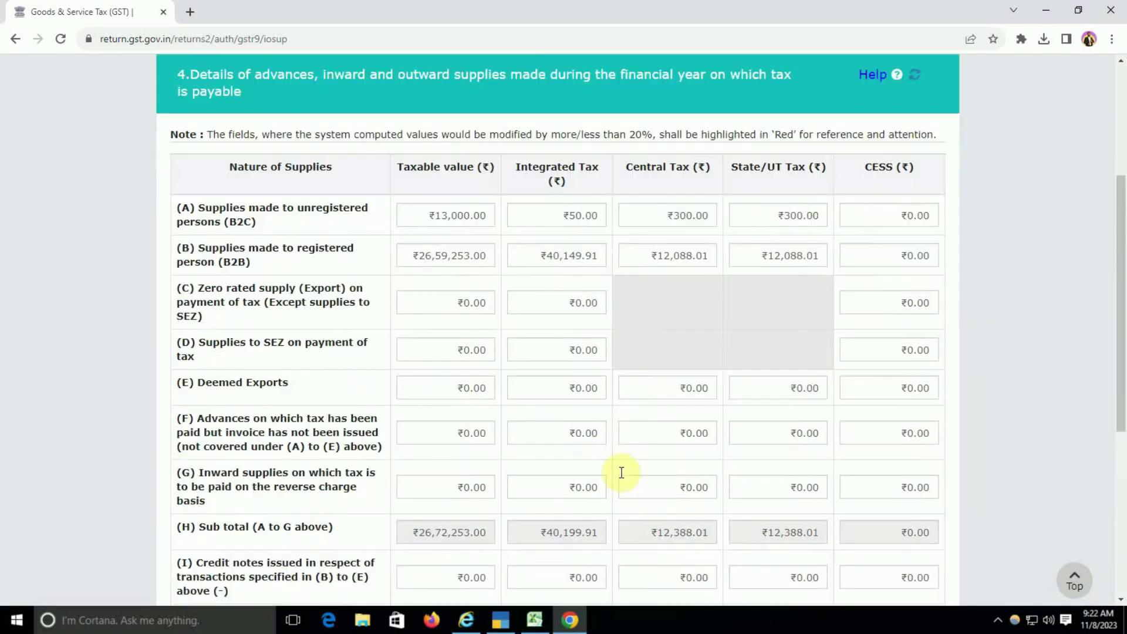
scroll(622, 473, down, 6)
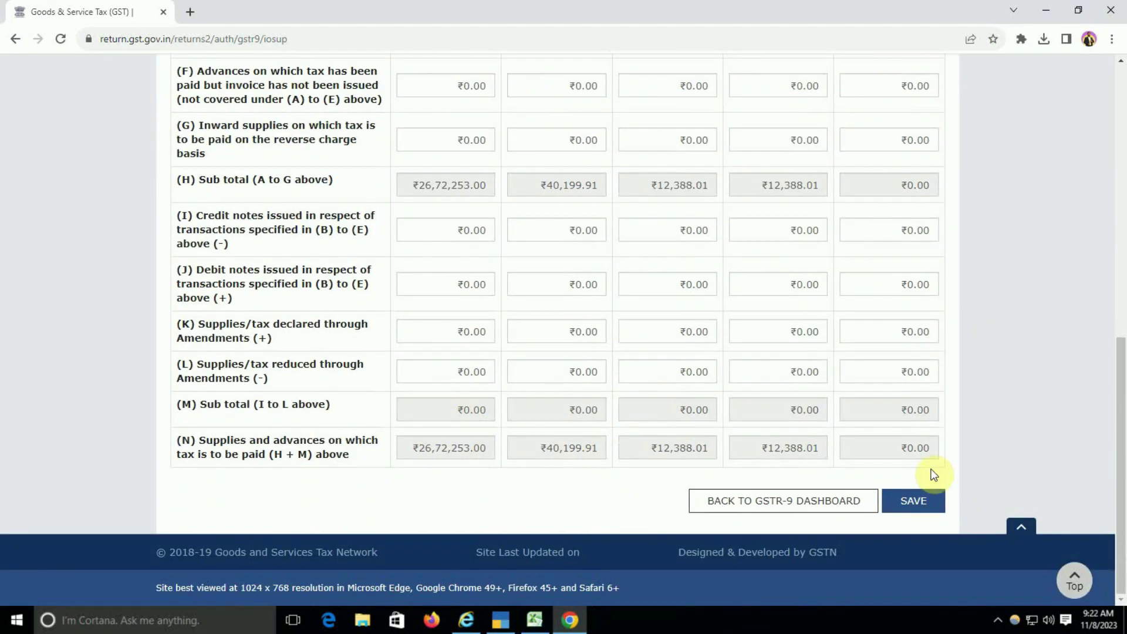
click(913, 501)
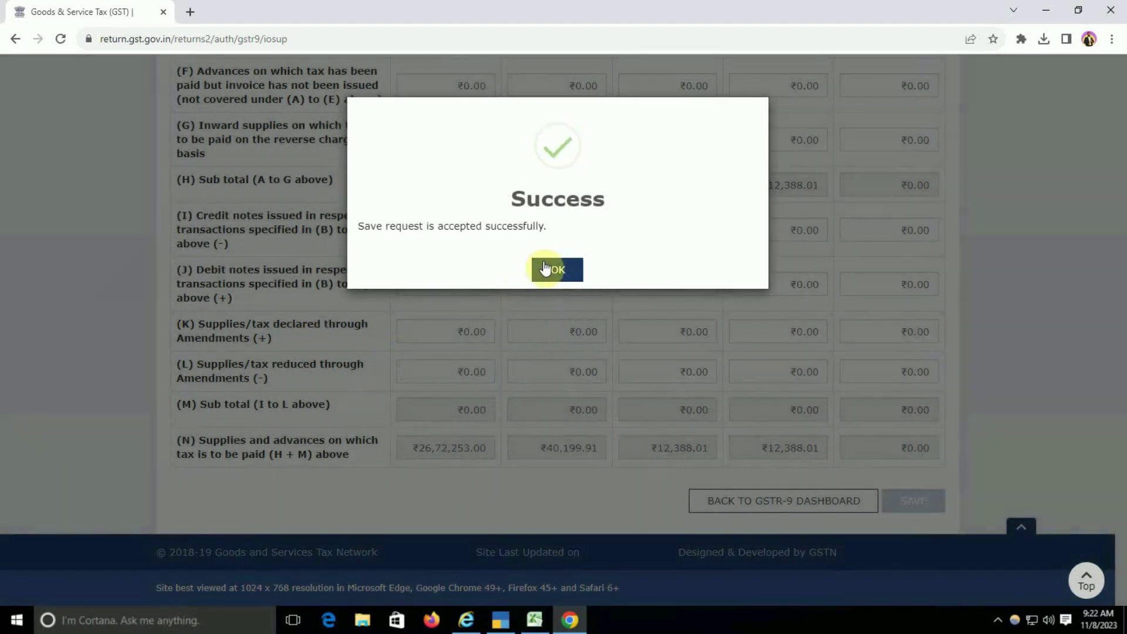
click(545, 269)
click(763, 500)
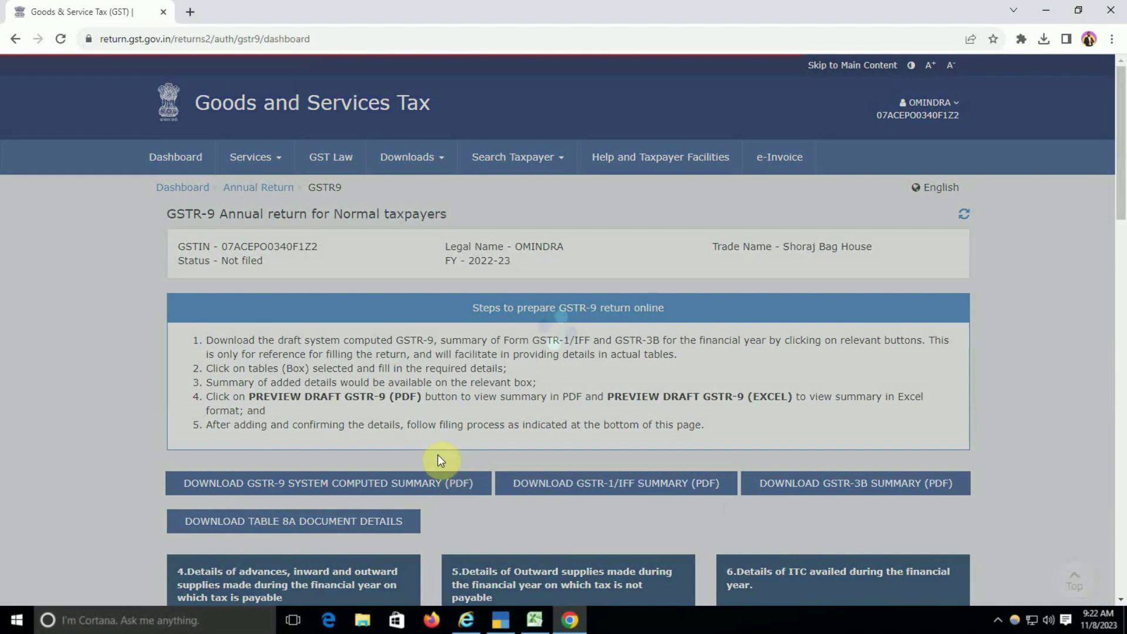
scroll(438, 455, down, 5)
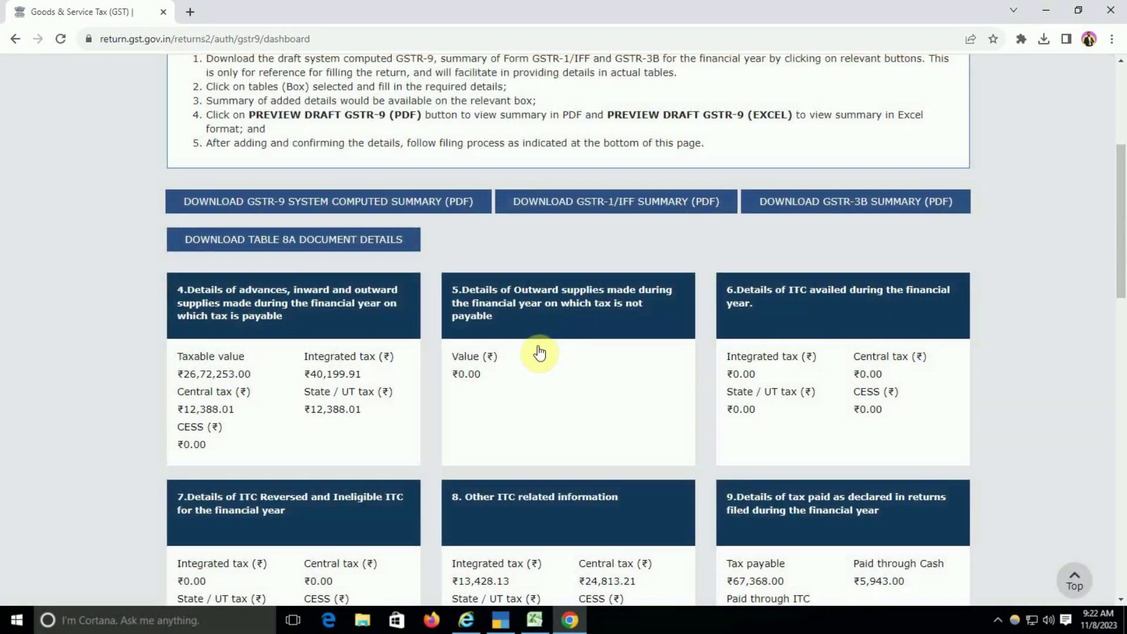
Step: Look over Table 5, showing ₹0.00, and go back to the dashboard
click(538, 348)
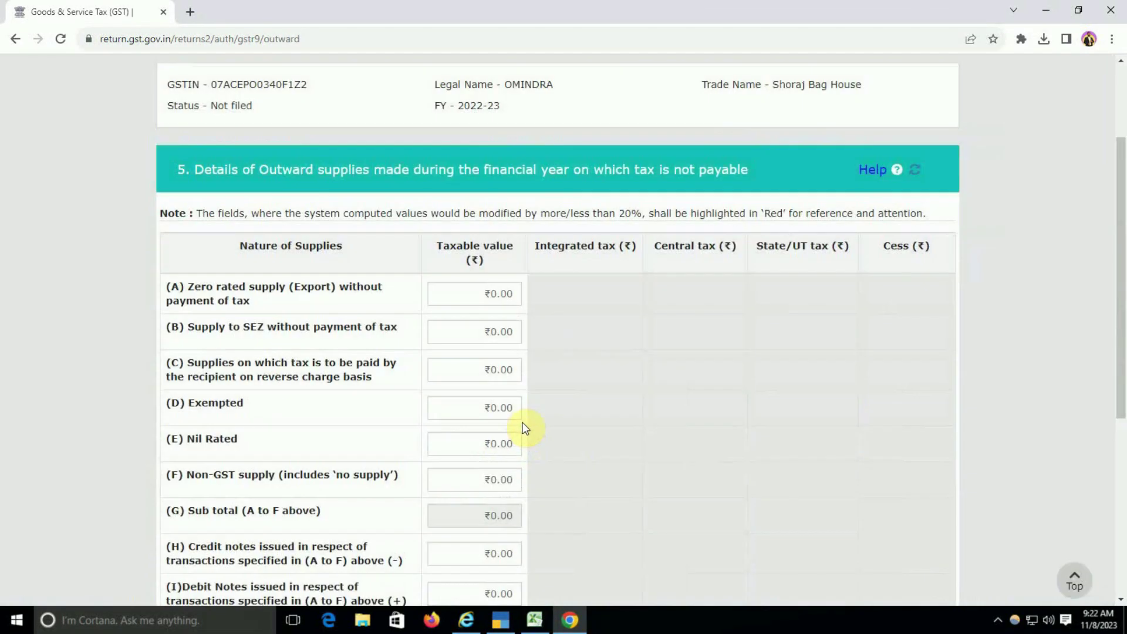
drag(193, 171, 756, 176)
scroll(587, 411, down, 6)
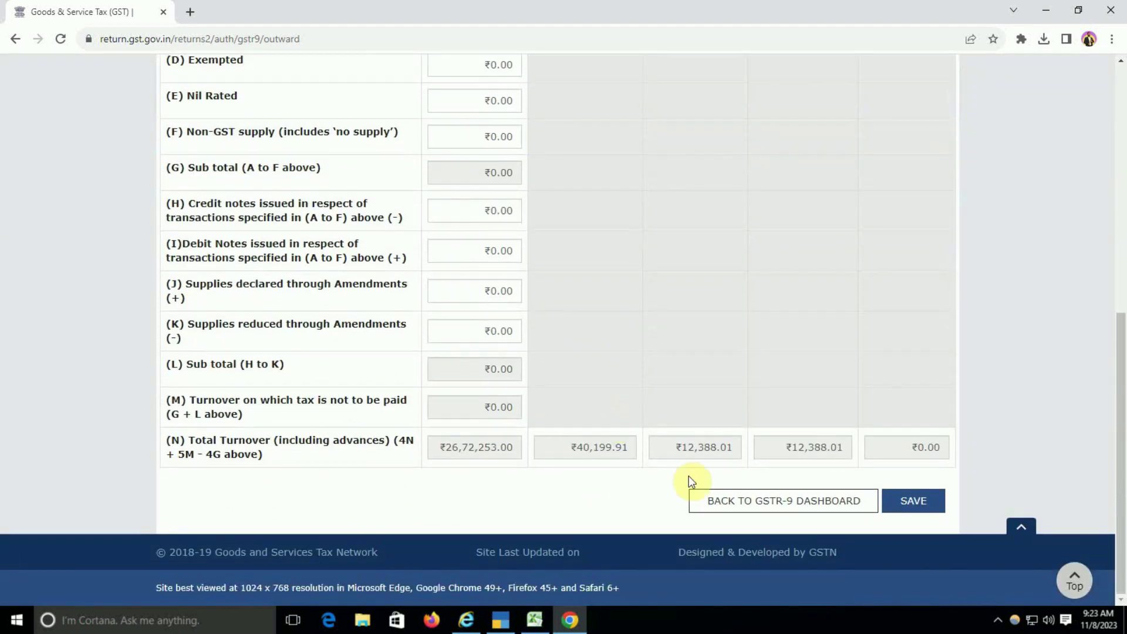
click(748, 501)
scroll(411, 452, down, 2)
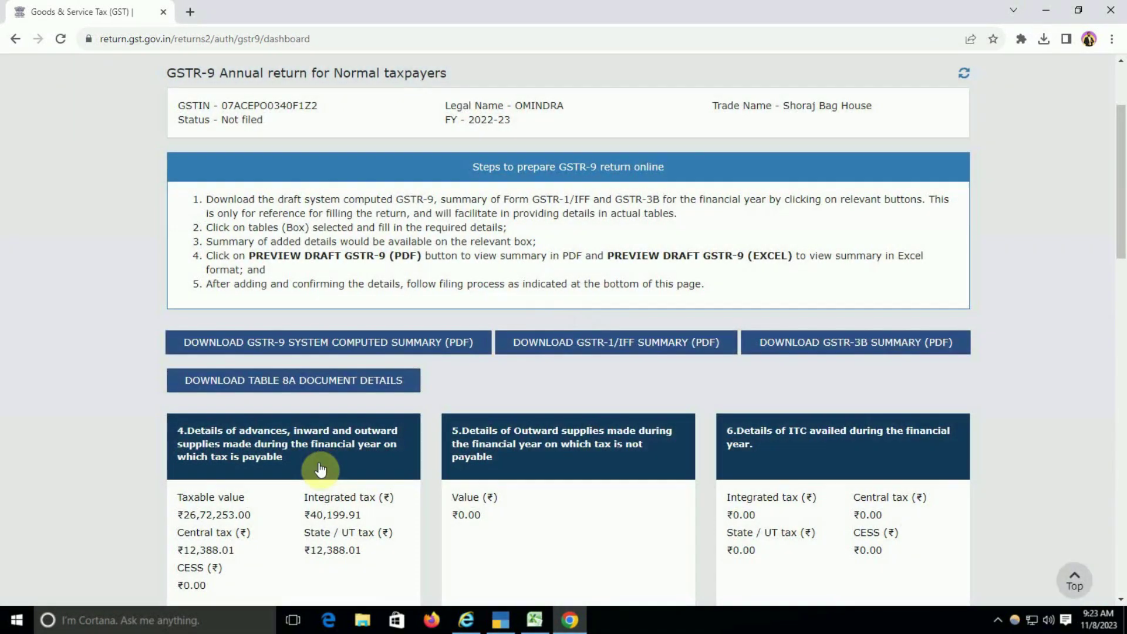
Step: Reopen Table 4 and recheck rows A through N, including the B2B row and rows I–M
click(320, 470)
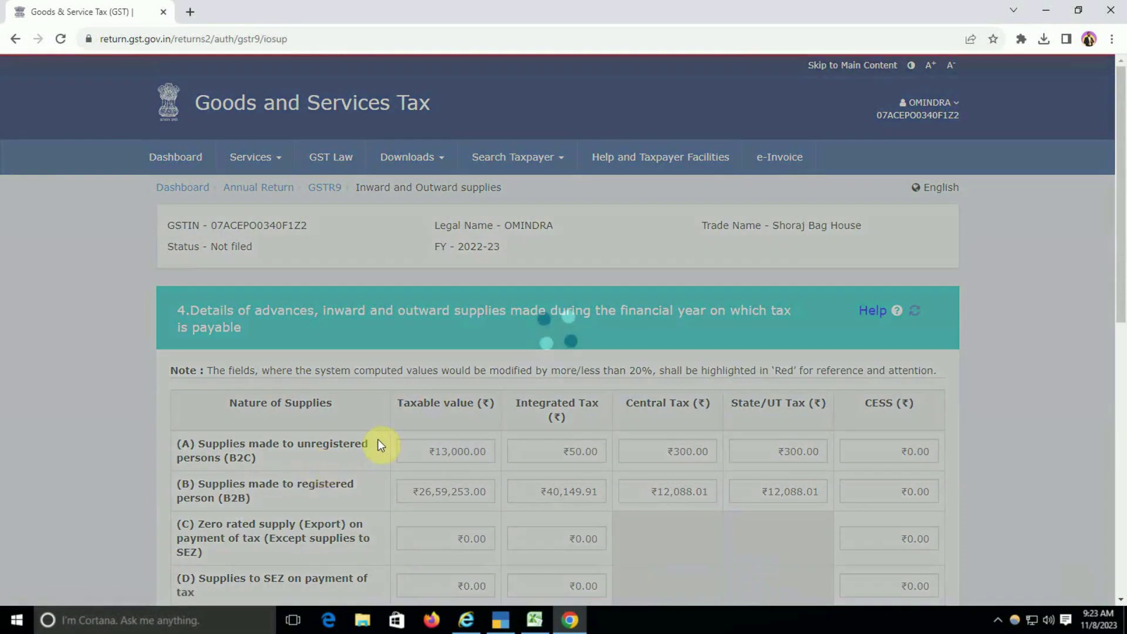
scroll(352, 411, down, 3)
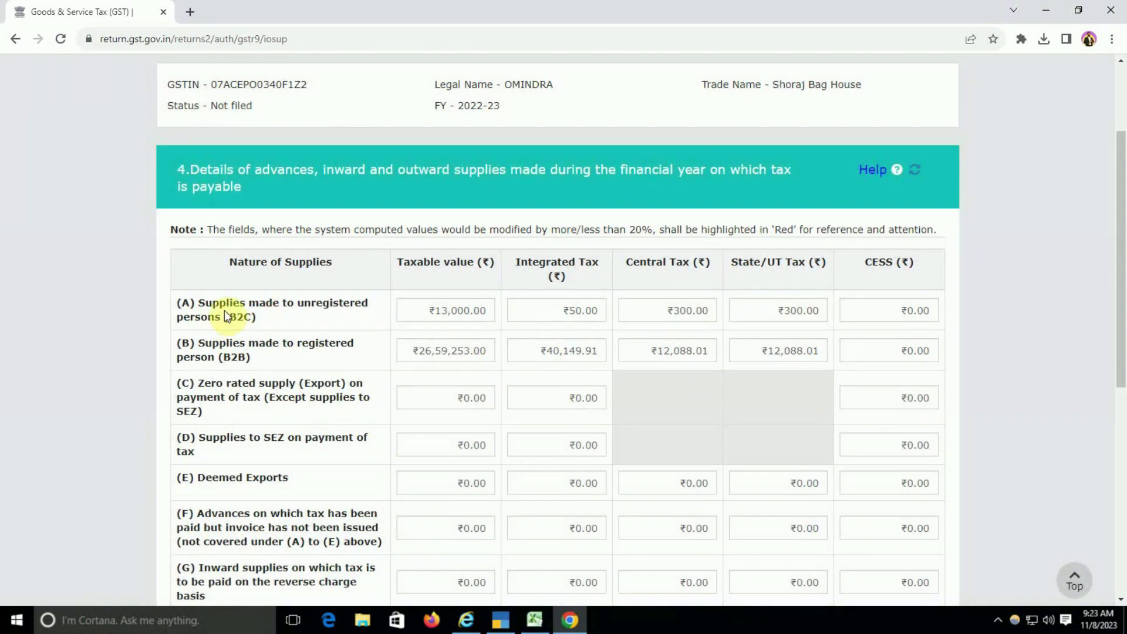
double_click(221, 352)
scroll(276, 364, down, 2)
click(281, 282)
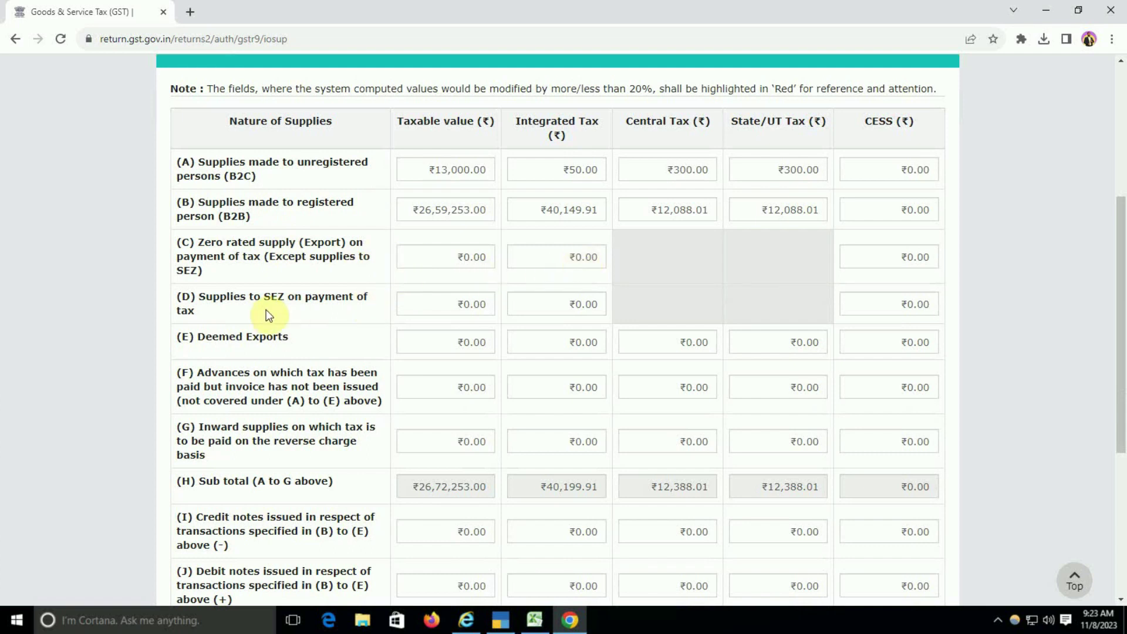
scroll(533, 378, down, 2)
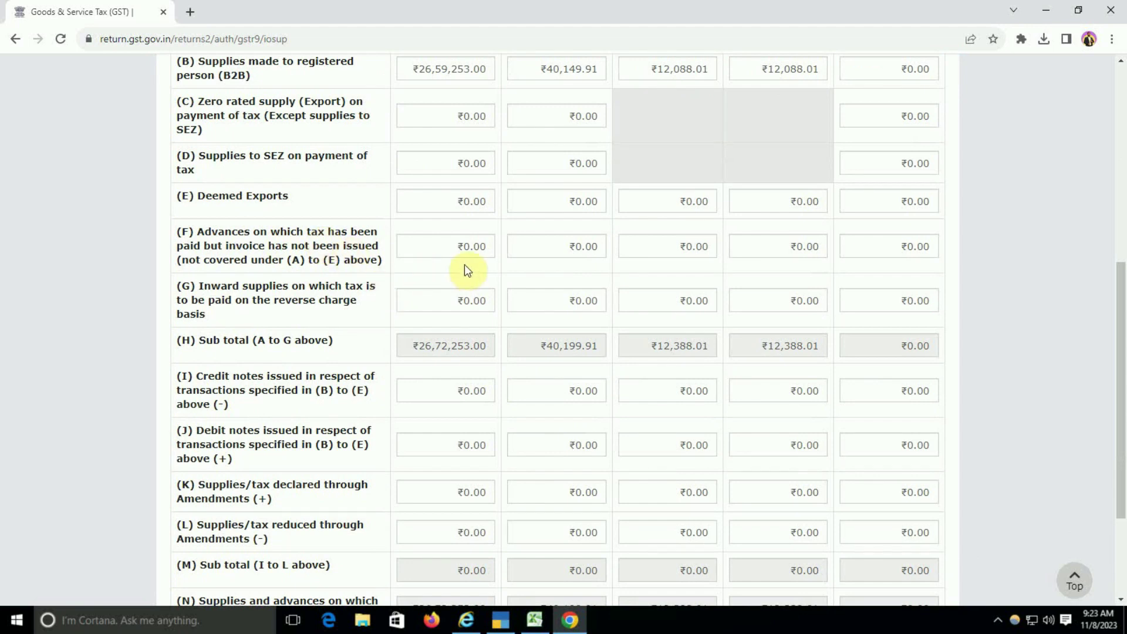
scroll(470, 329, down, 2)
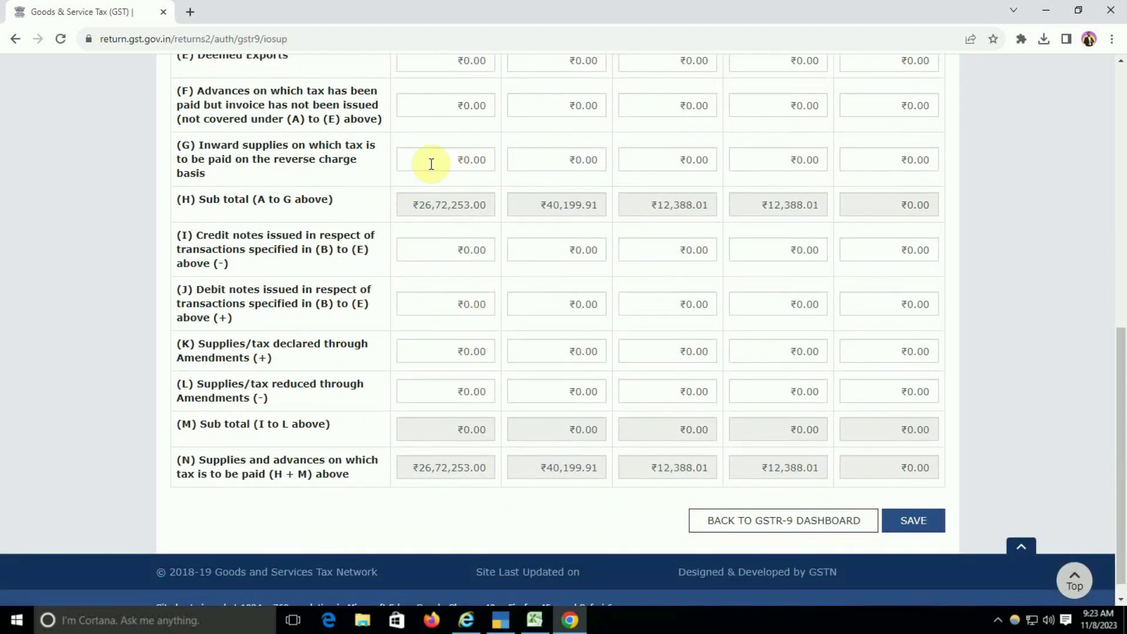
scroll(322, 361, up, 5)
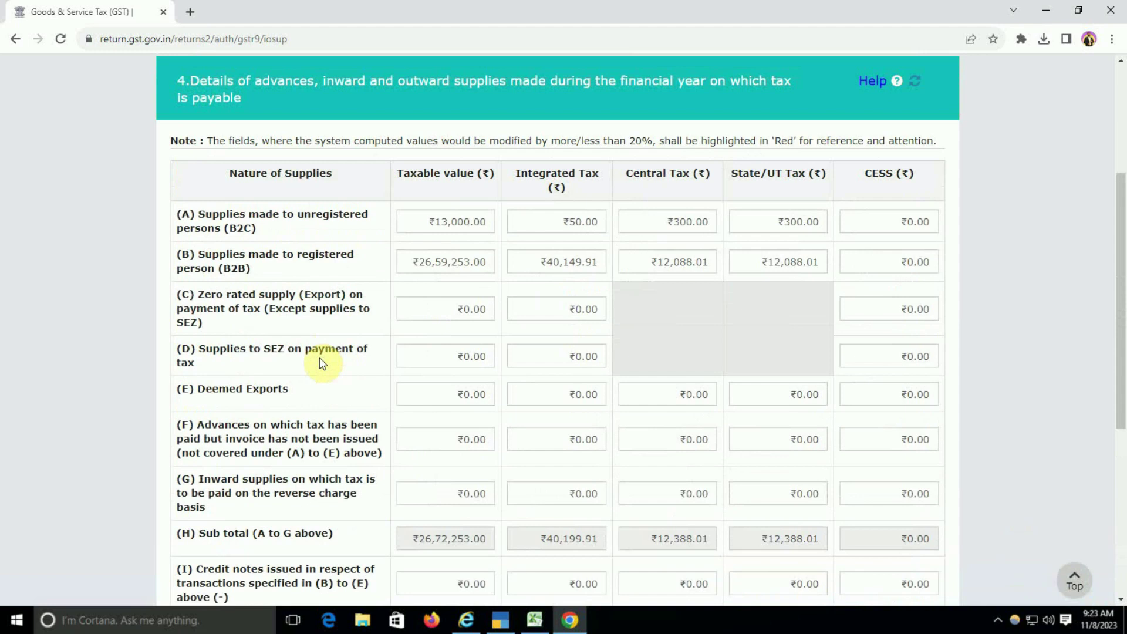
scroll(314, 364, up, 4)
scroll(315, 372, down, 9)
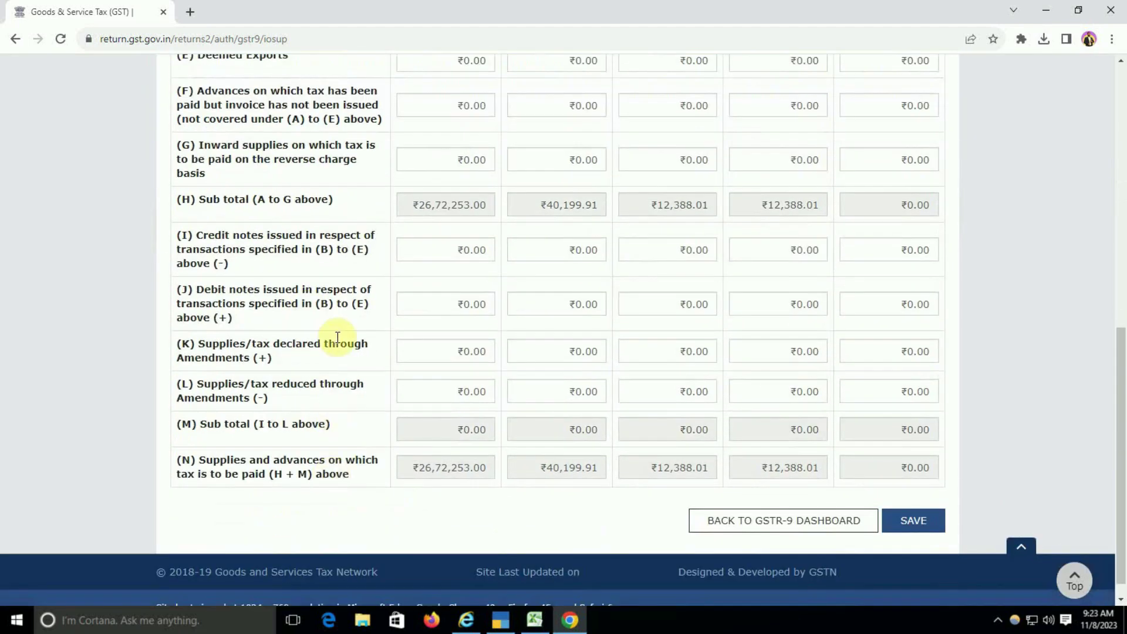
drag(327, 244, 337, 439)
click(337, 439)
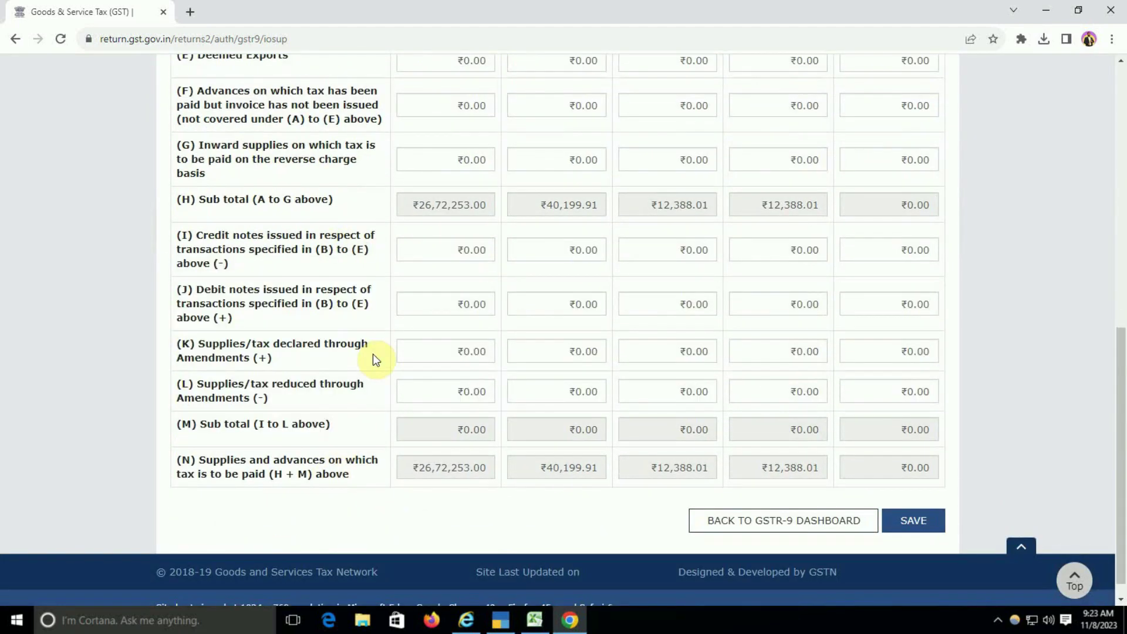
Step: Save Table 4 again, return to the dashboard and open Table 5
click(913, 519)
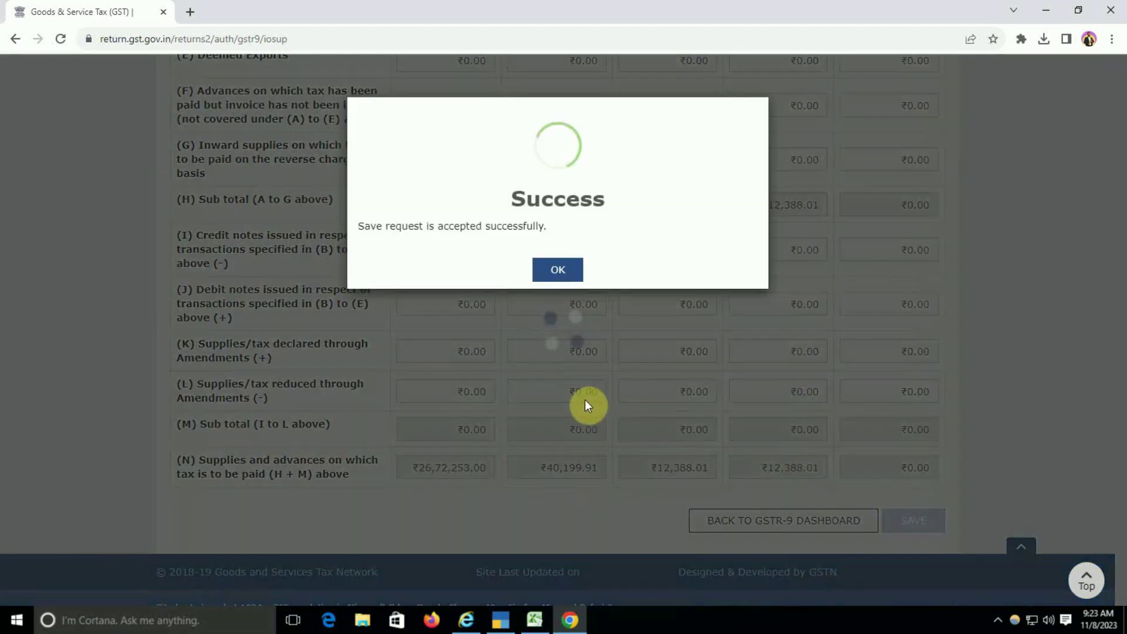
click(558, 274)
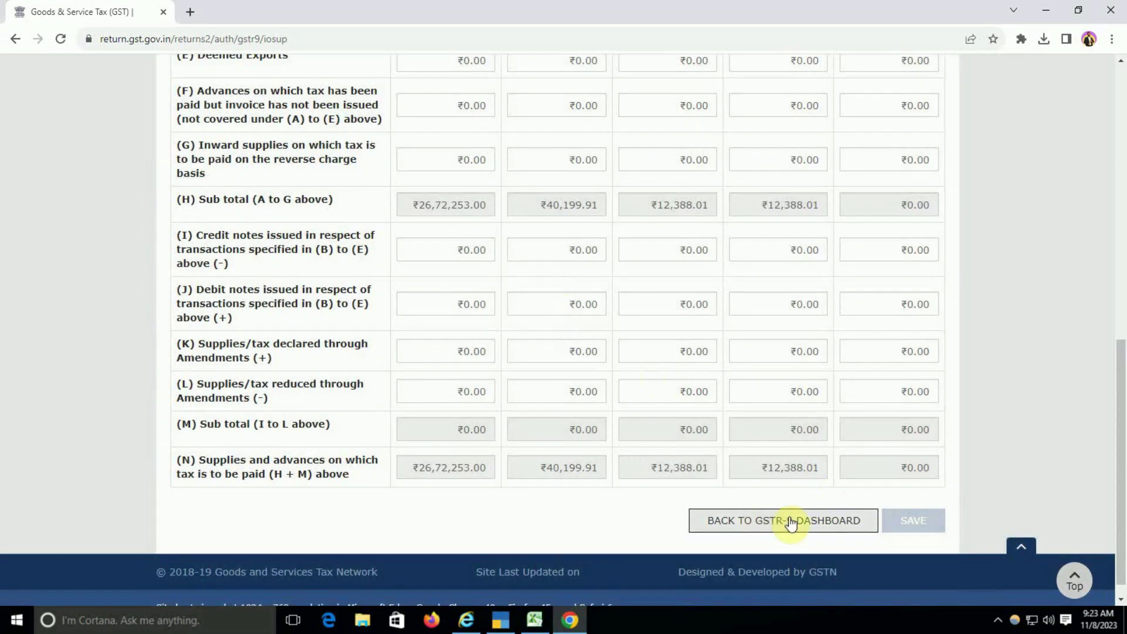
click(791, 522)
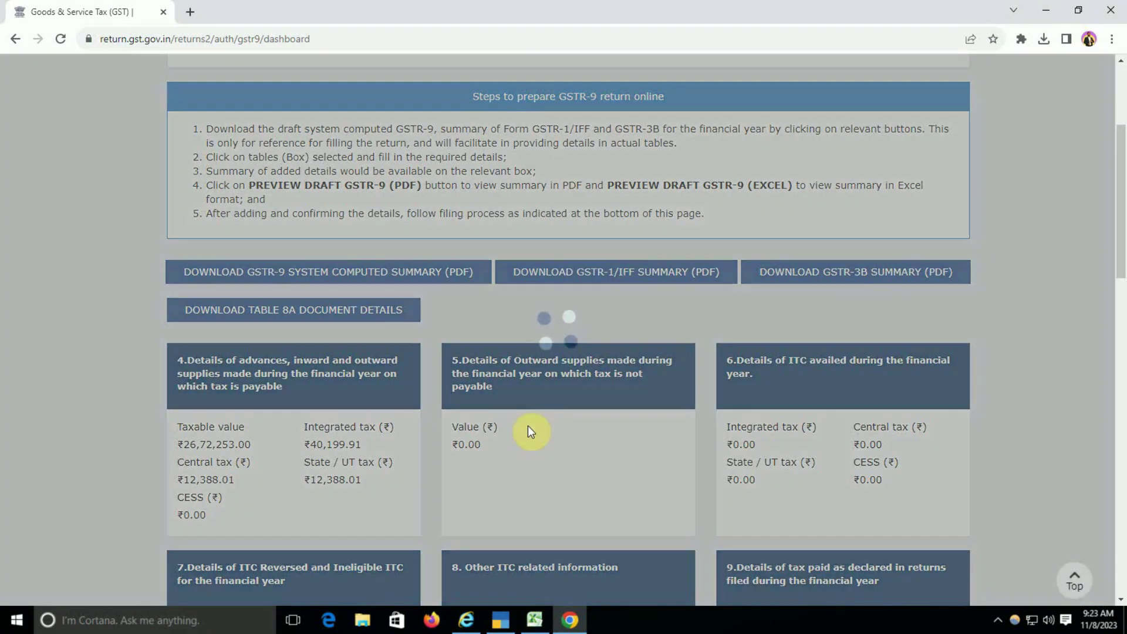
click(573, 394)
Step: Go over the Table 5 heading on outward supplies where tax is not payable
scroll(474, 393, down, 3)
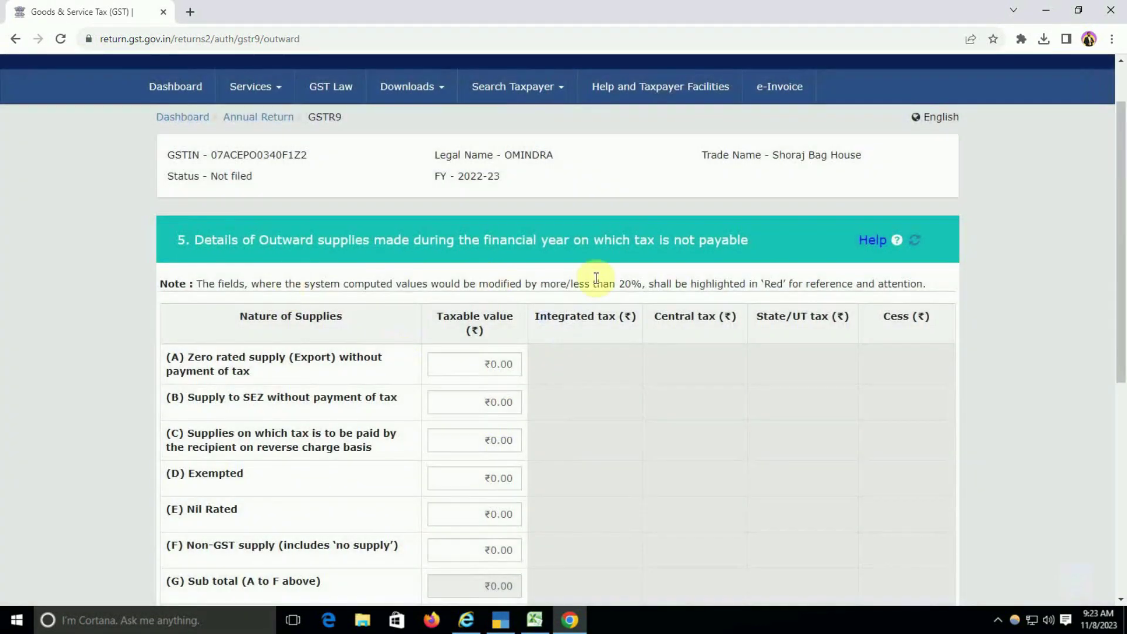
drag(224, 241, 464, 241)
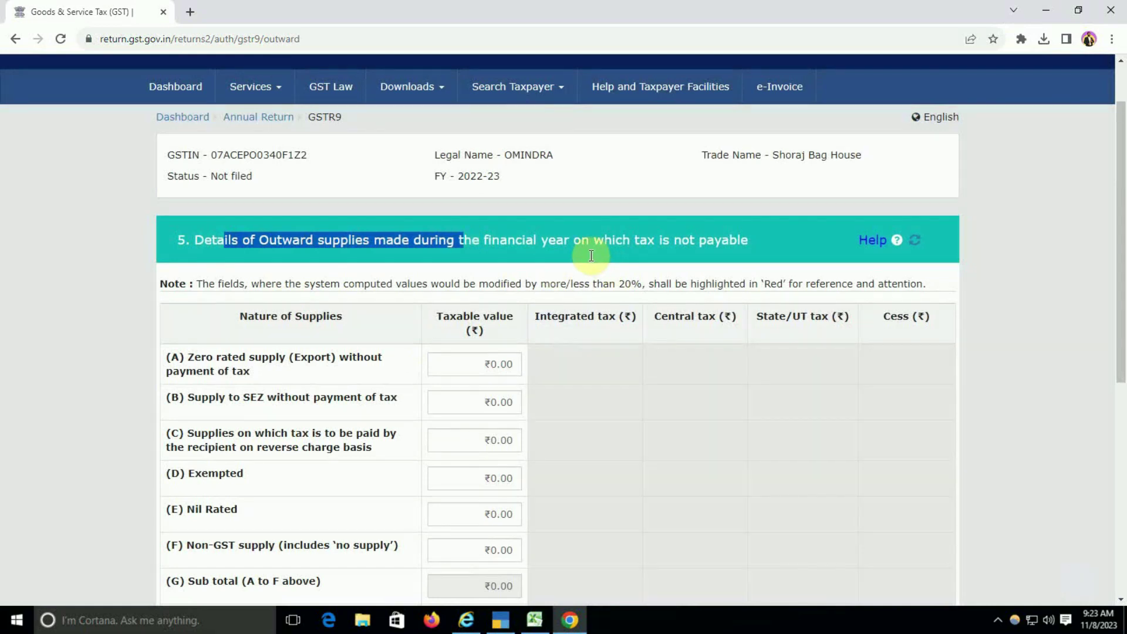
drag(591, 255, 739, 242)
scroll(258, 356, down, 1)
click(308, 317)
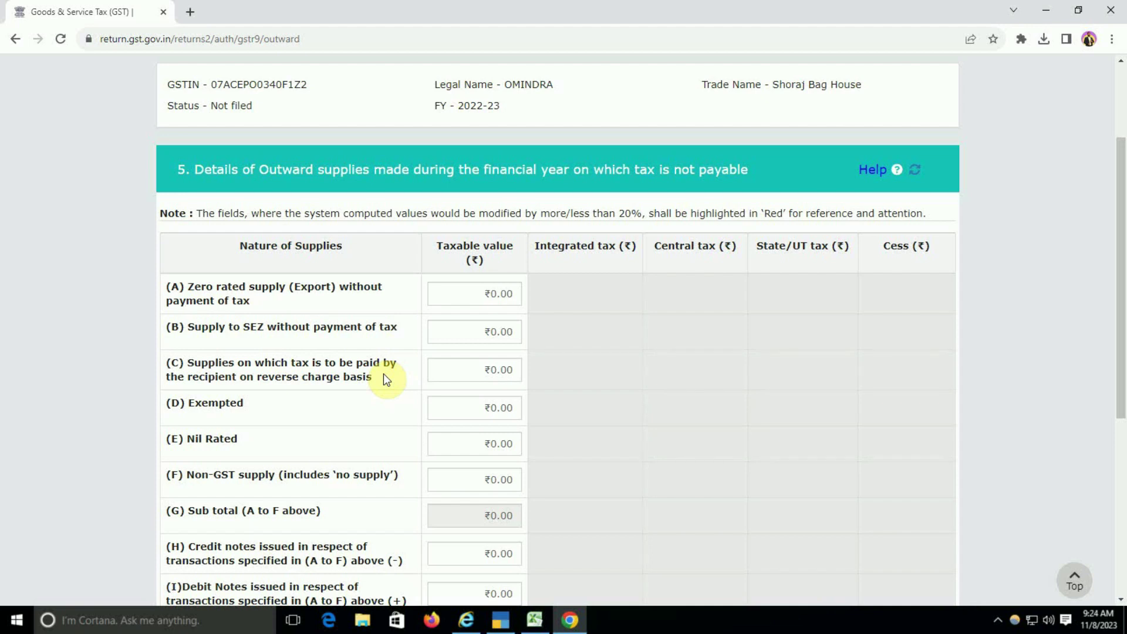
scroll(364, 398, down, 2)
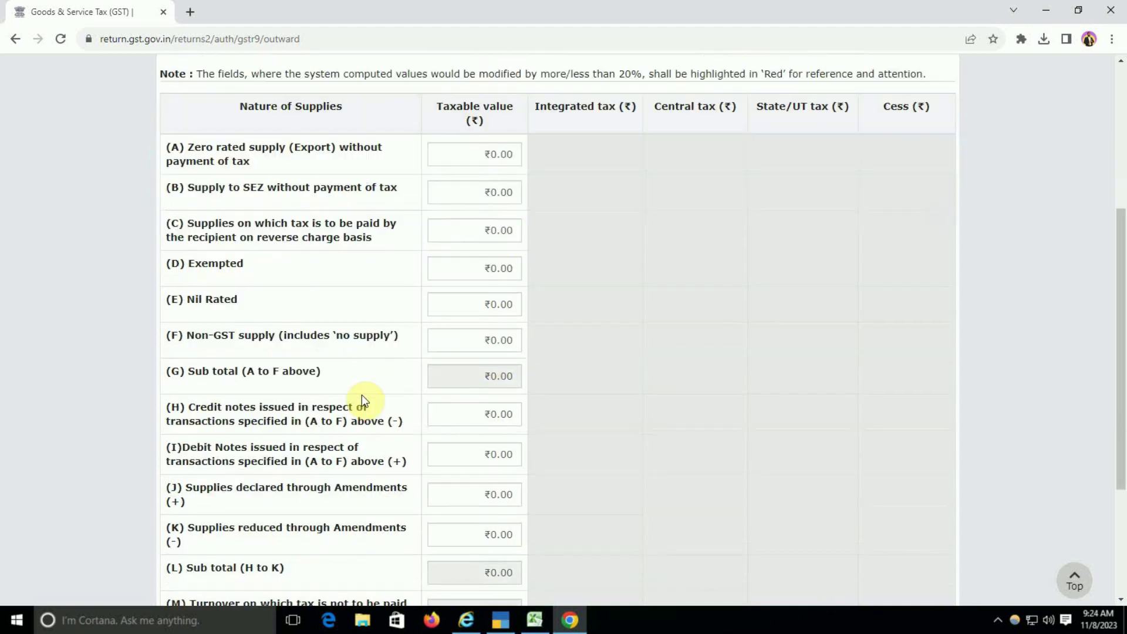
scroll(355, 327, up, 2)
Step: Highlight row (C)'s description to explain that supply category
double_click(189, 362)
drag(188, 361, 382, 383)
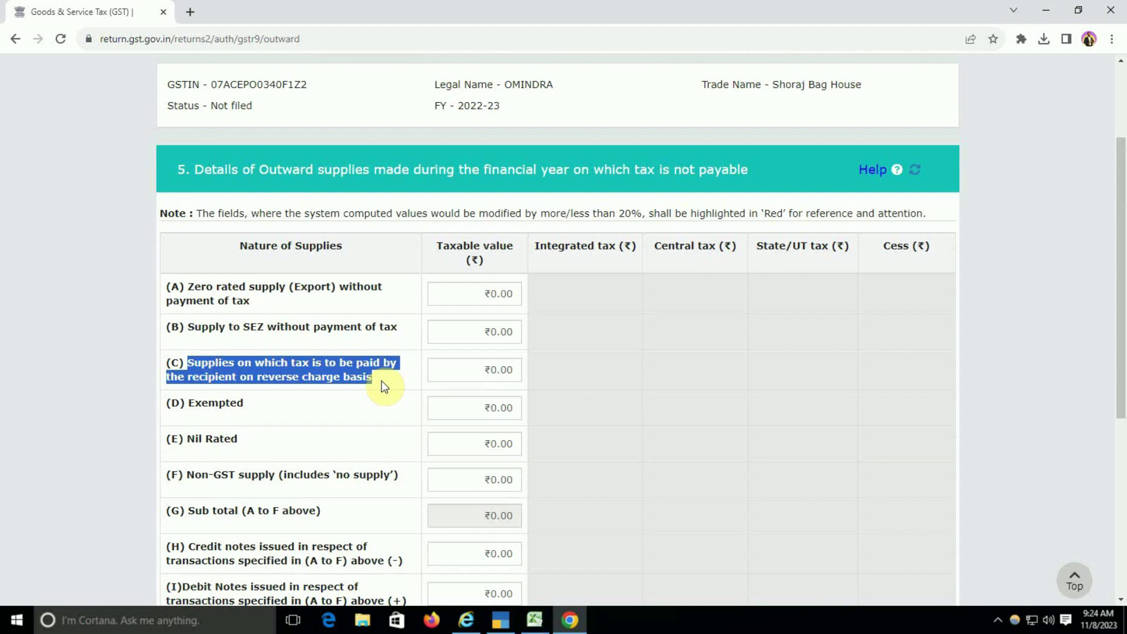
click(394, 378)
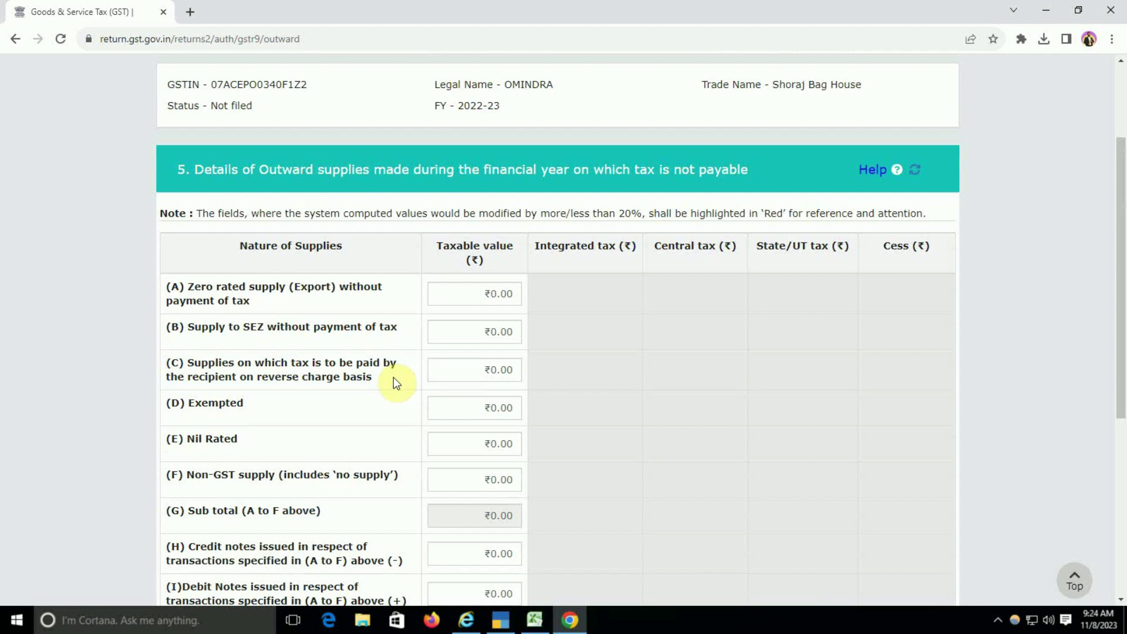
drag(185, 362, 373, 377)
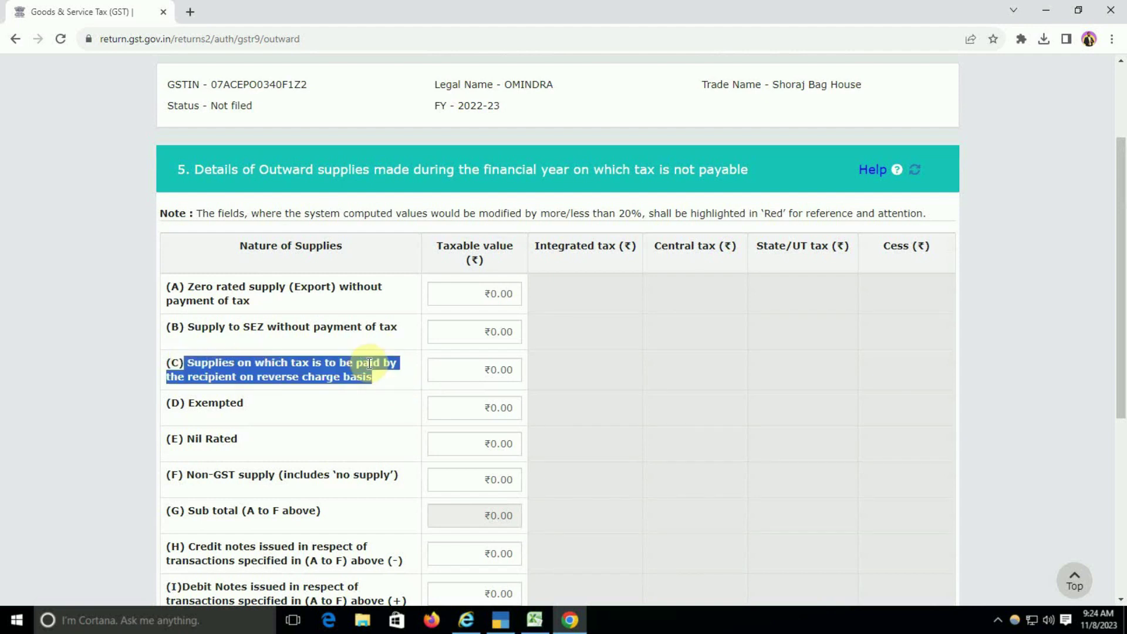
click(420, 380)
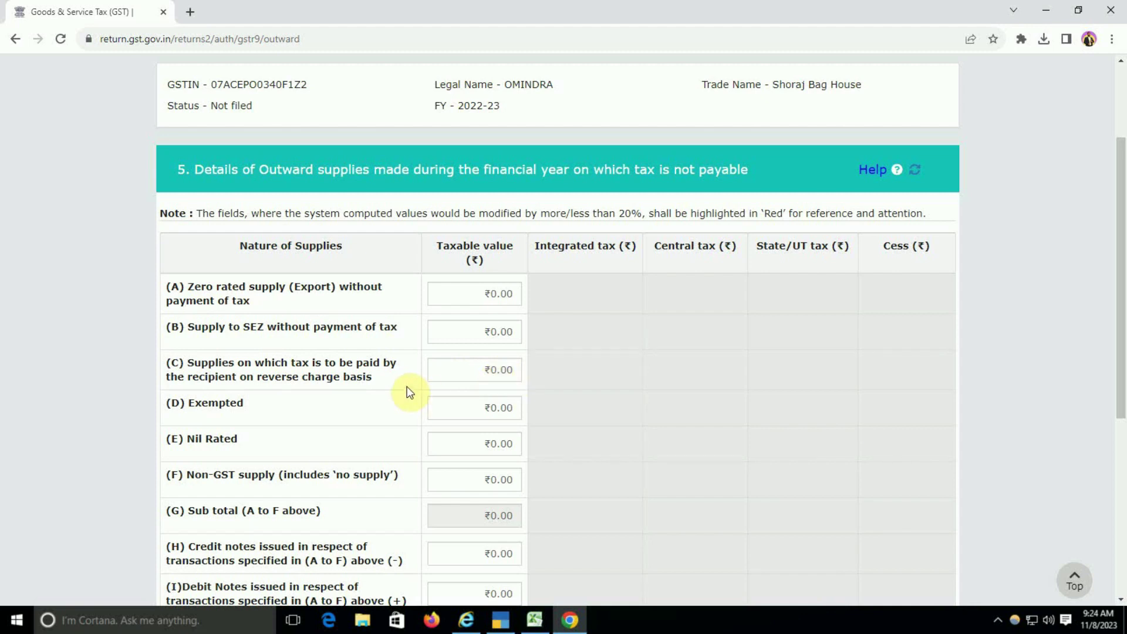
Step: Scroll through rows A–M at ₹0.00 to the ₹26,72,253 row N total turnover
scroll(437, 378, down, 1)
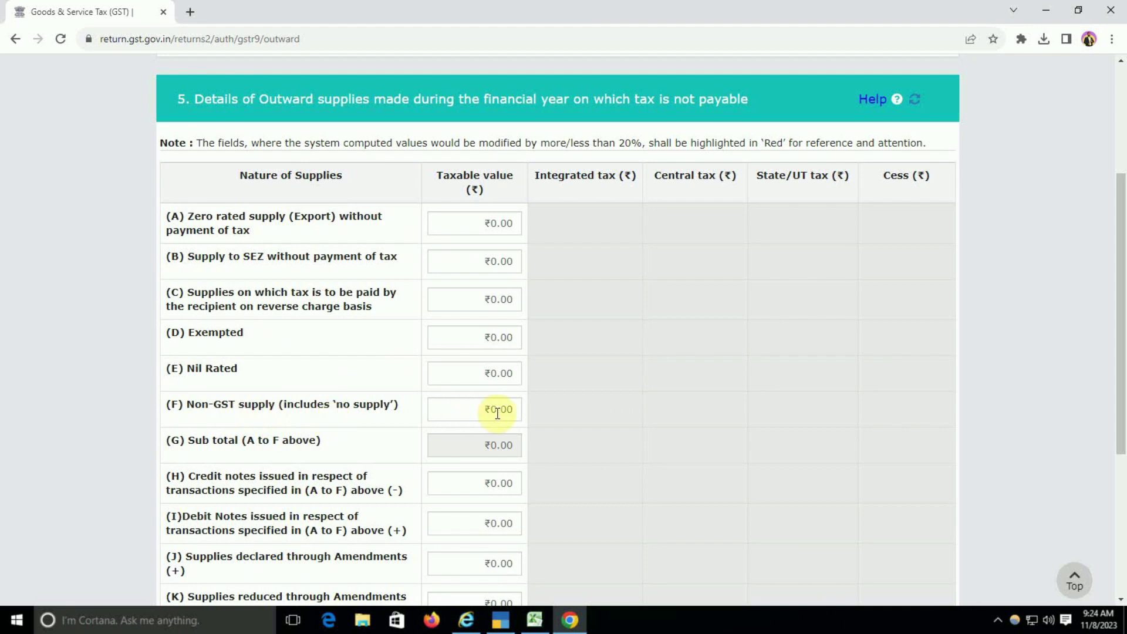
scroll(247, 371, down, 2)
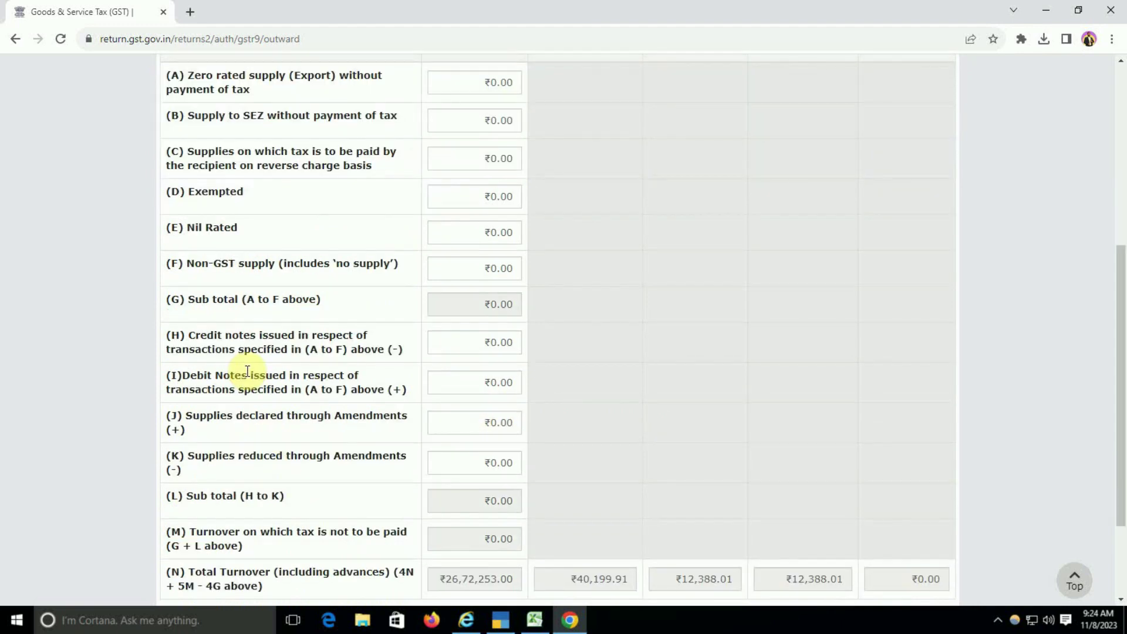
scroll(247, 373, up, 1)
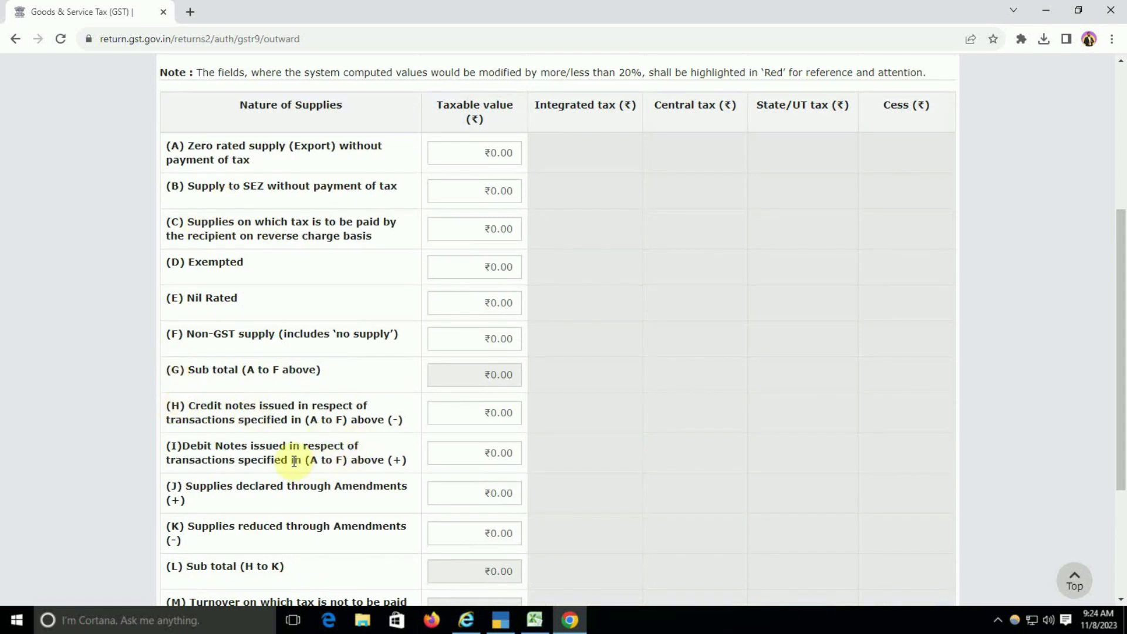
scroll(253, 234, down, 2)
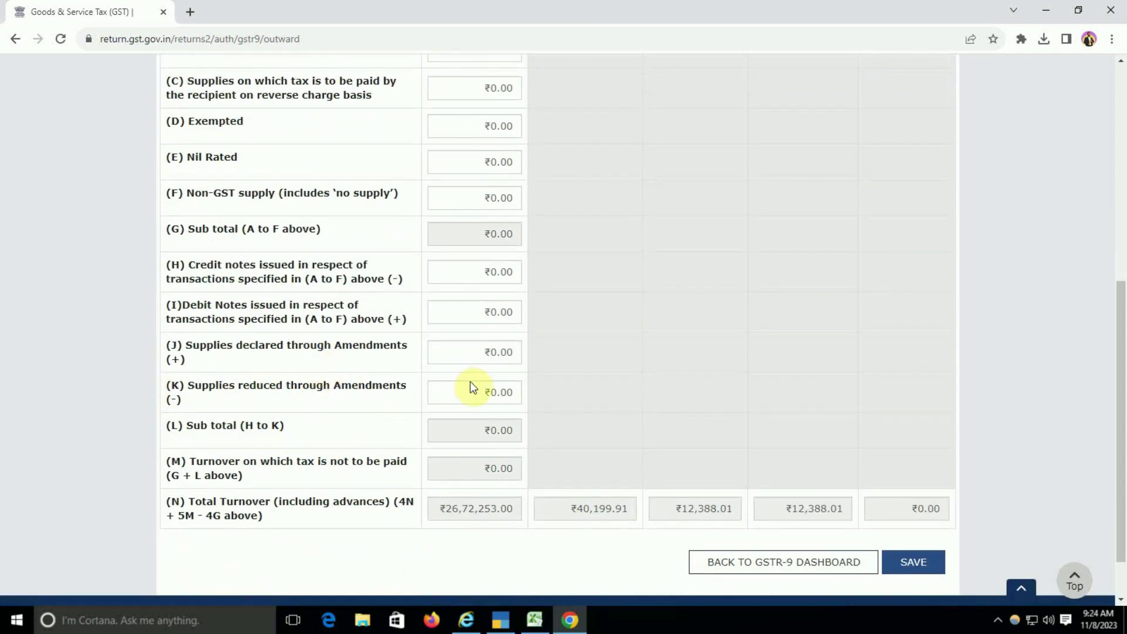
scroll(435, 481, up, 4)
scroll(352, 452, down, 1)
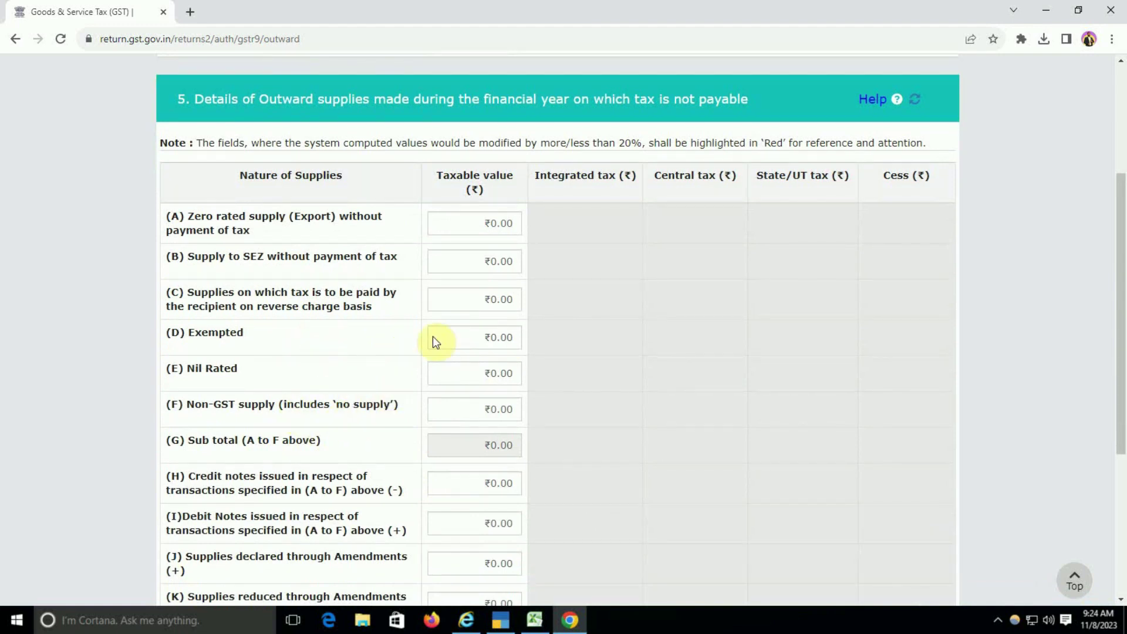
Step: Read through the Table 5 help notes, then close them
click(873, 99)
scroll(552, 340, down, 3)
scroll(593, 370, down, 3)
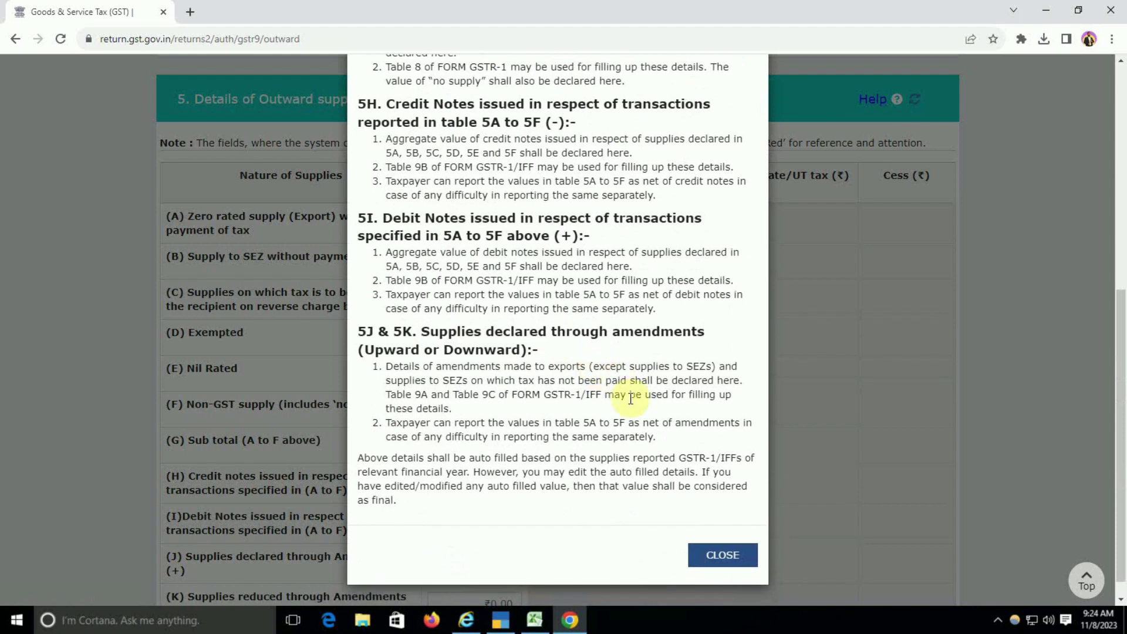
scroll(632, 399, up, 8)
scroll(592, 395, down, 4)
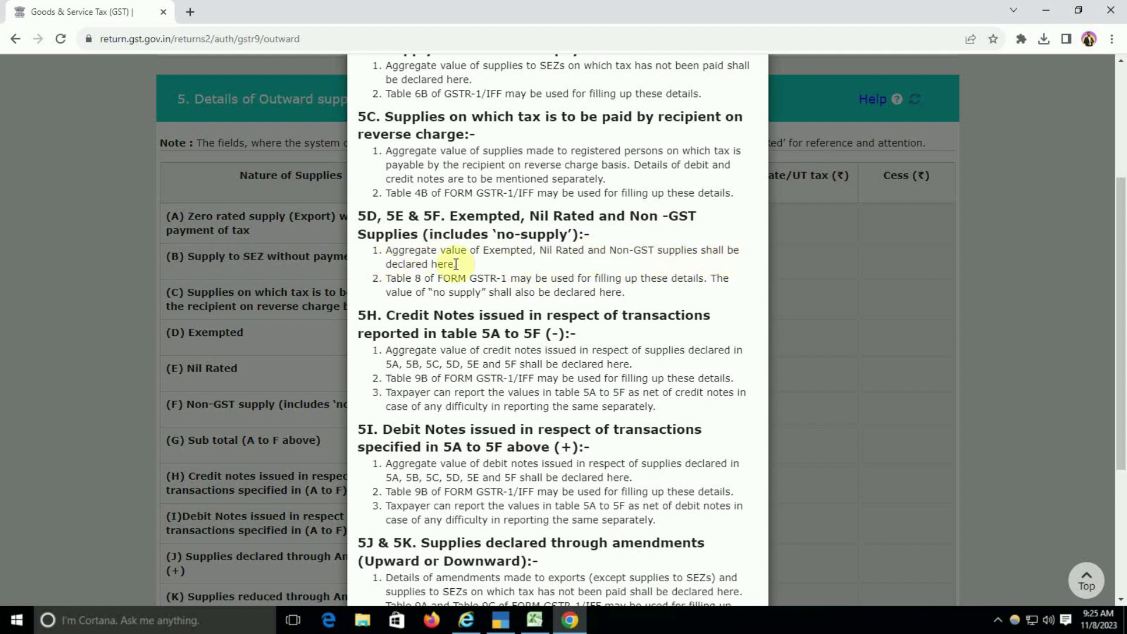
click(312, 351)
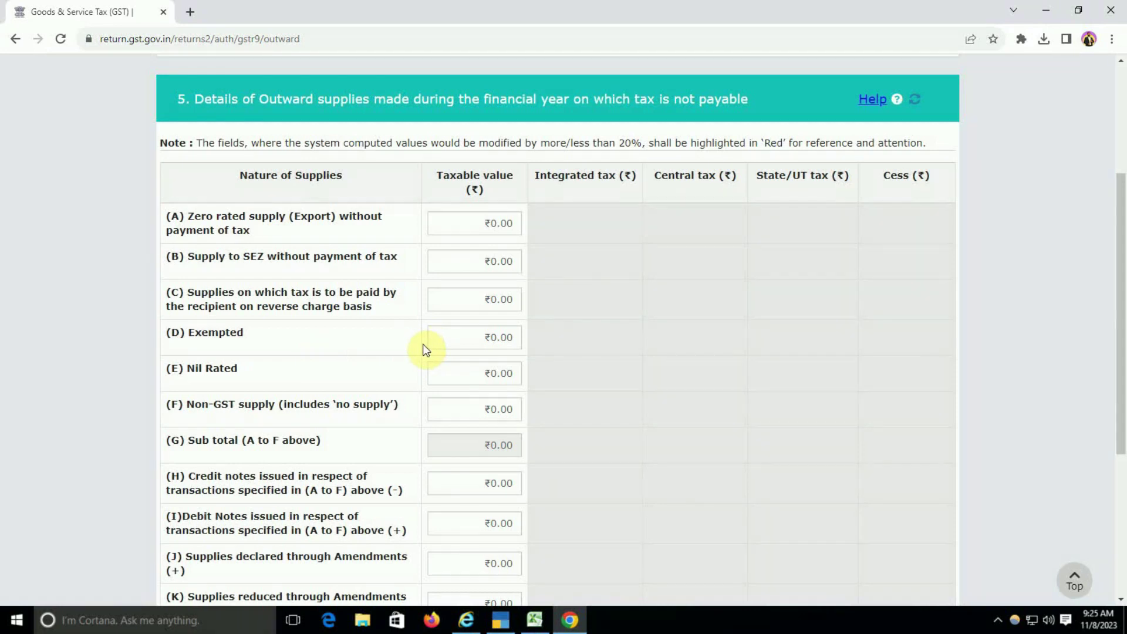
drag(187, 332, 284, 333)
click(347, 338)
scroll(405, 364, down, 5)
scroll(597, 396, up, 4)
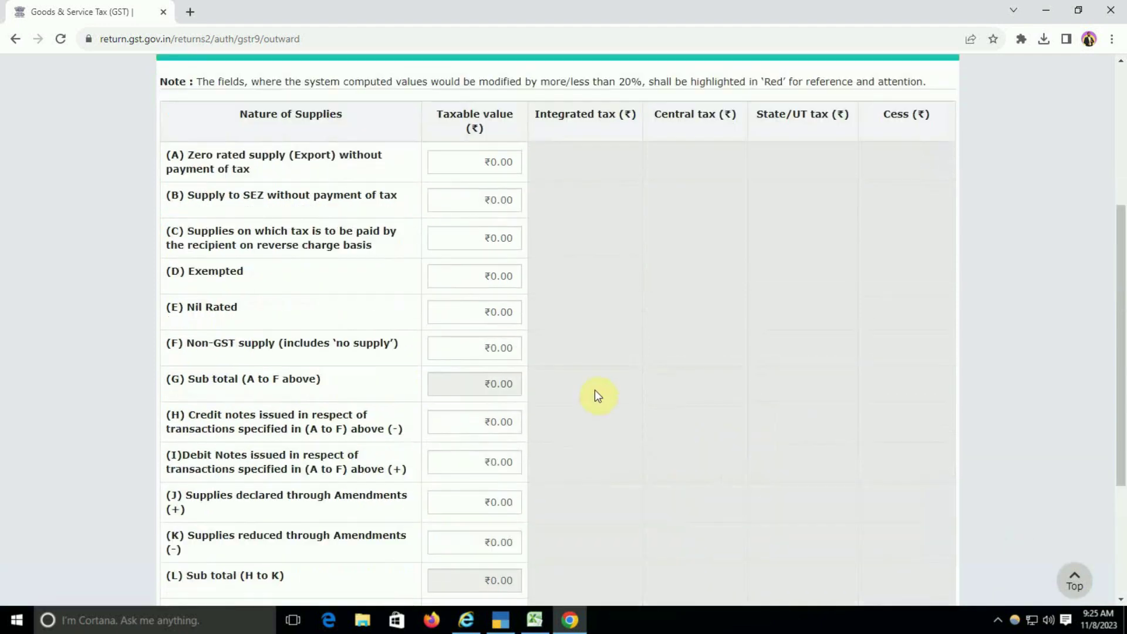
double_click(206, 272)
click(364, 279)
click(324, 318)
drag(189, 271, 262, 278)
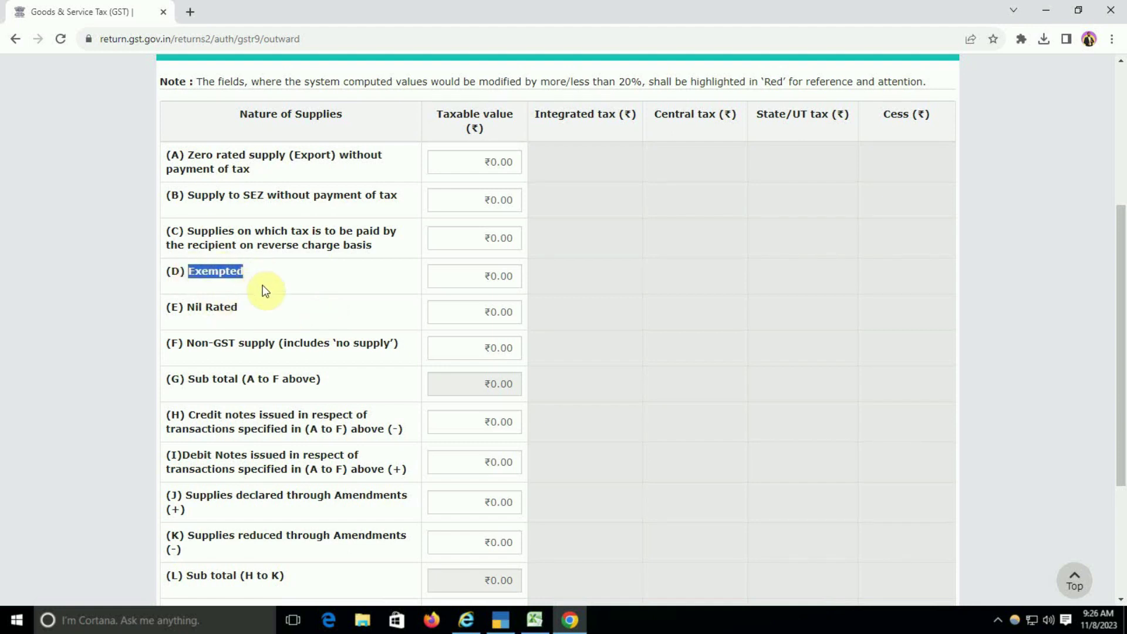
click(263, 287)
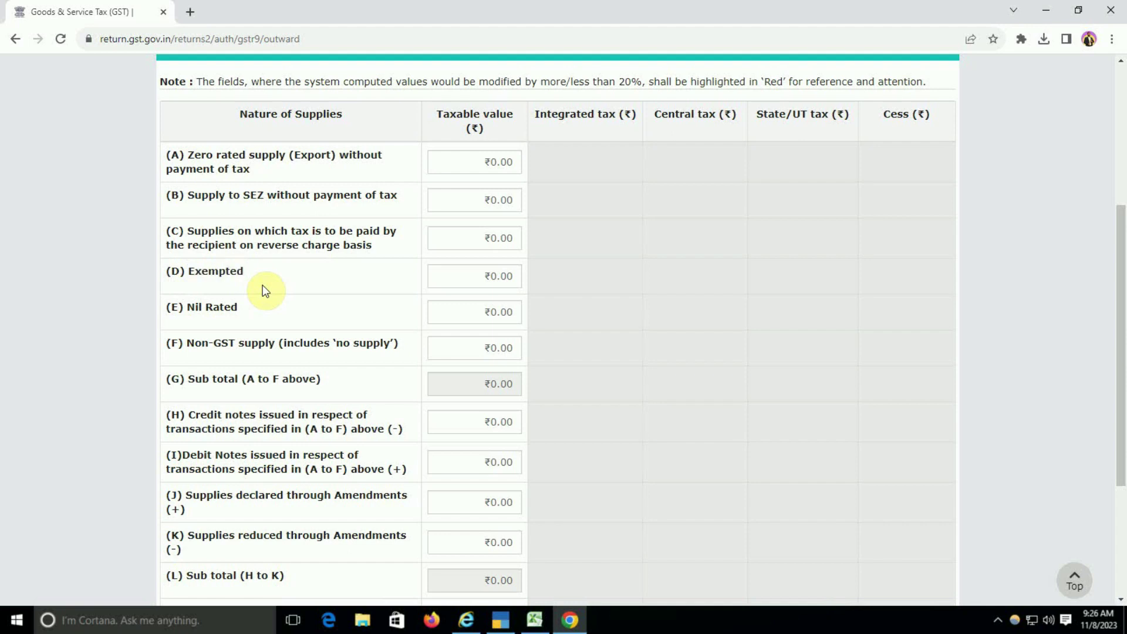
drag(191, 271, 265, 276)
click(386, 292)
drag(190, 273, 261, 277)
drag(189, 307, 256, 313)
drag(188, 344, 273, 342)
click(309, 351)
mouse_move(478, 310)
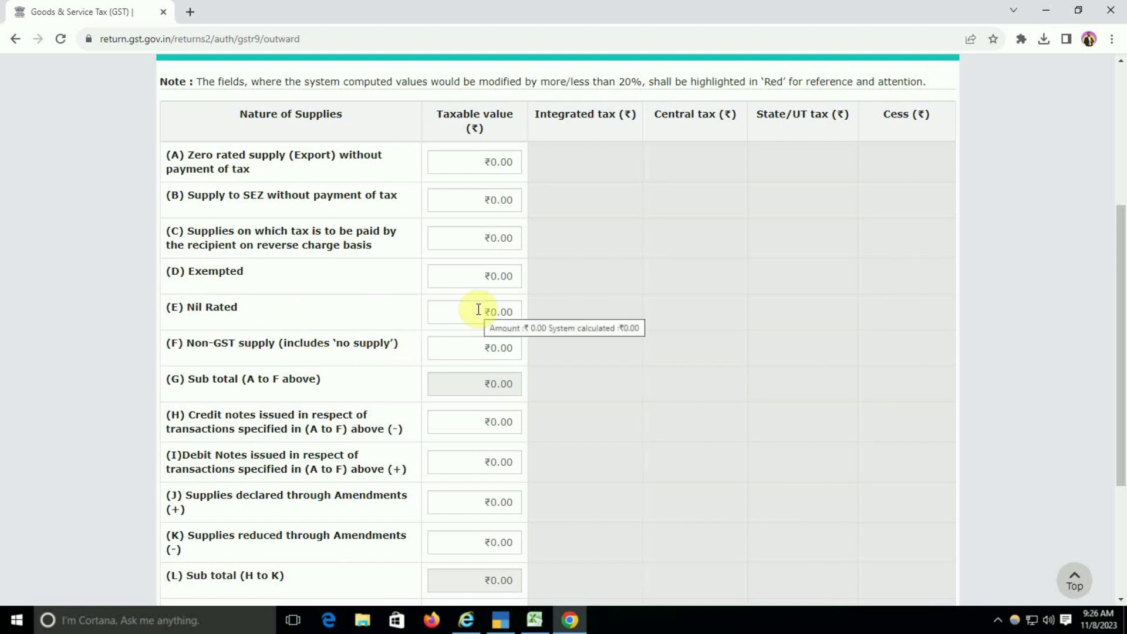
mouse_move(474, 351)
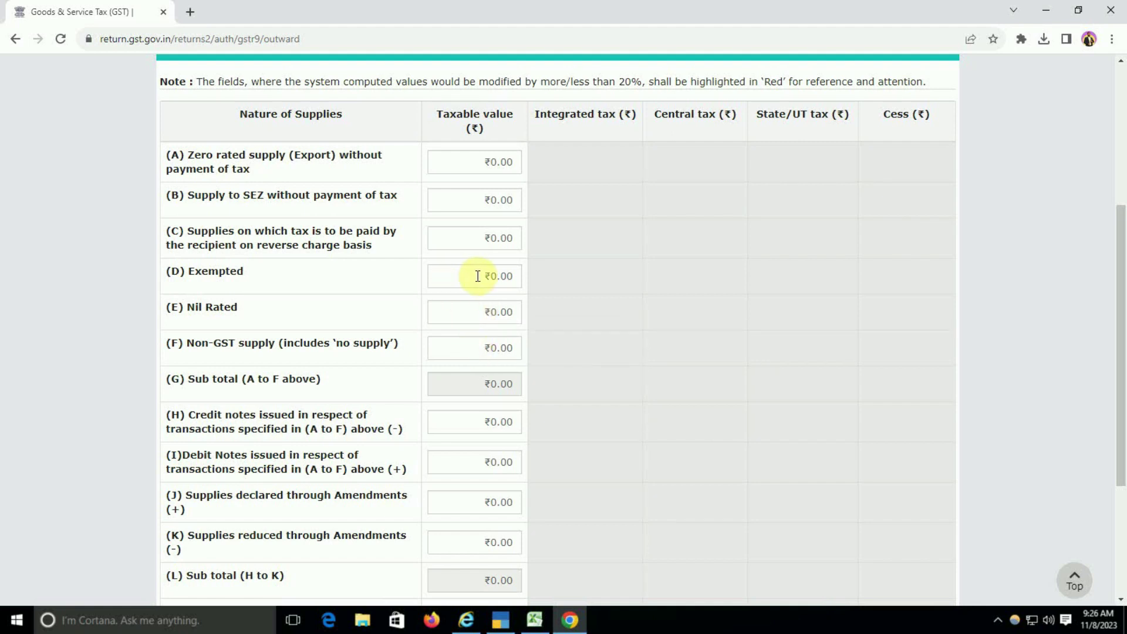
drag(189, 271, 285, 273)
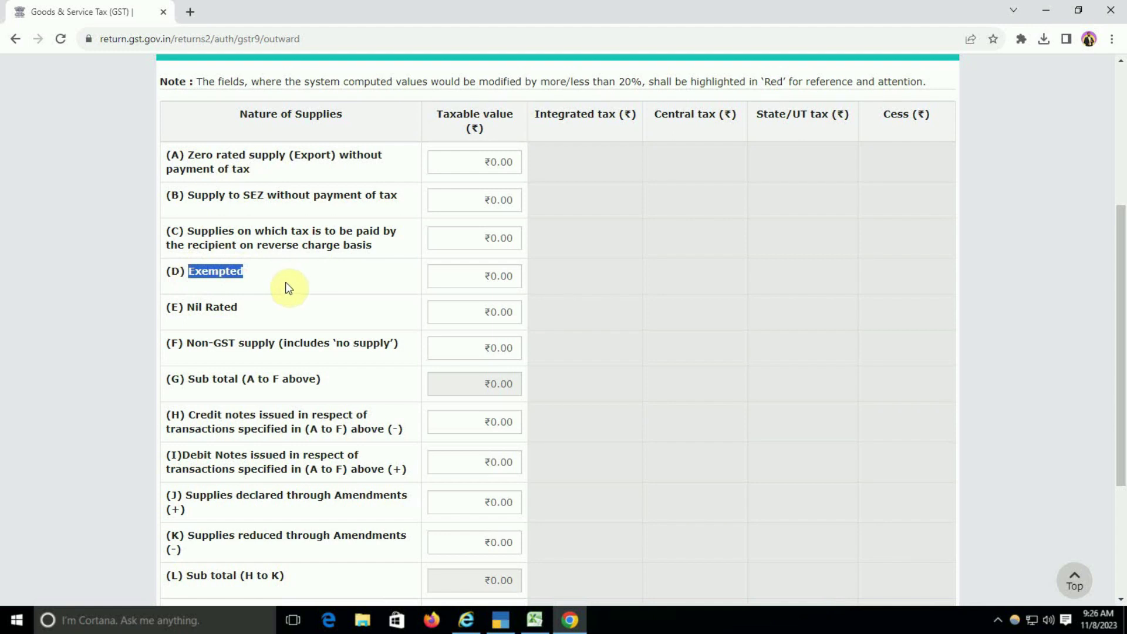
click(286, 283)
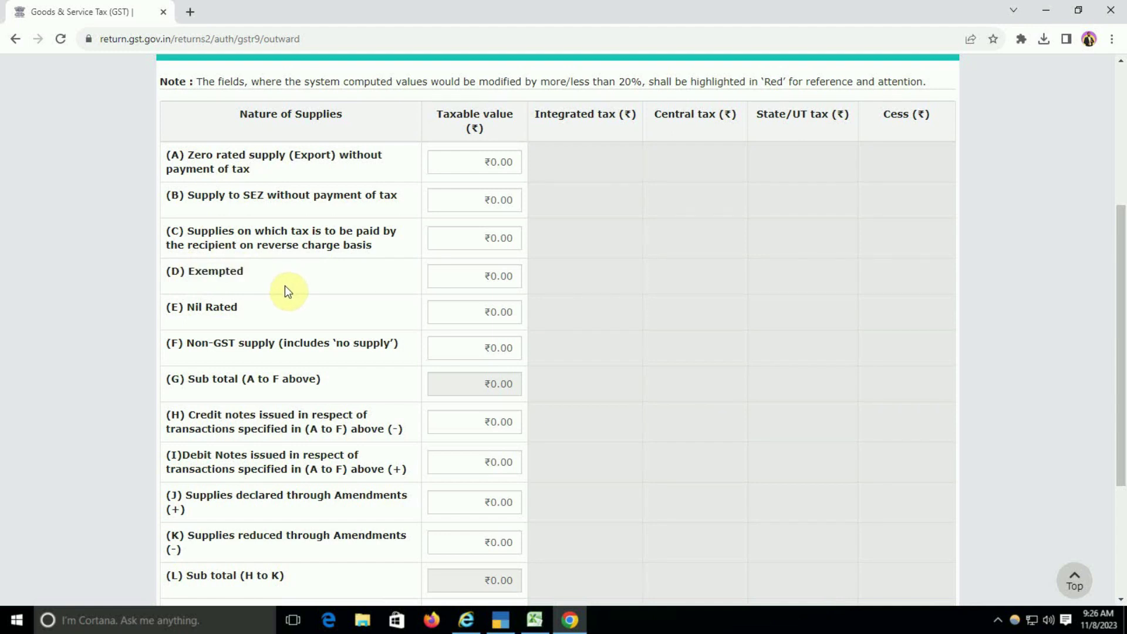
drag(188, 271, 269, 276)
click(270, 281)
drag(189, 271, 187, 307)
drag(265, 343, 333, 342)
click(280, 311)
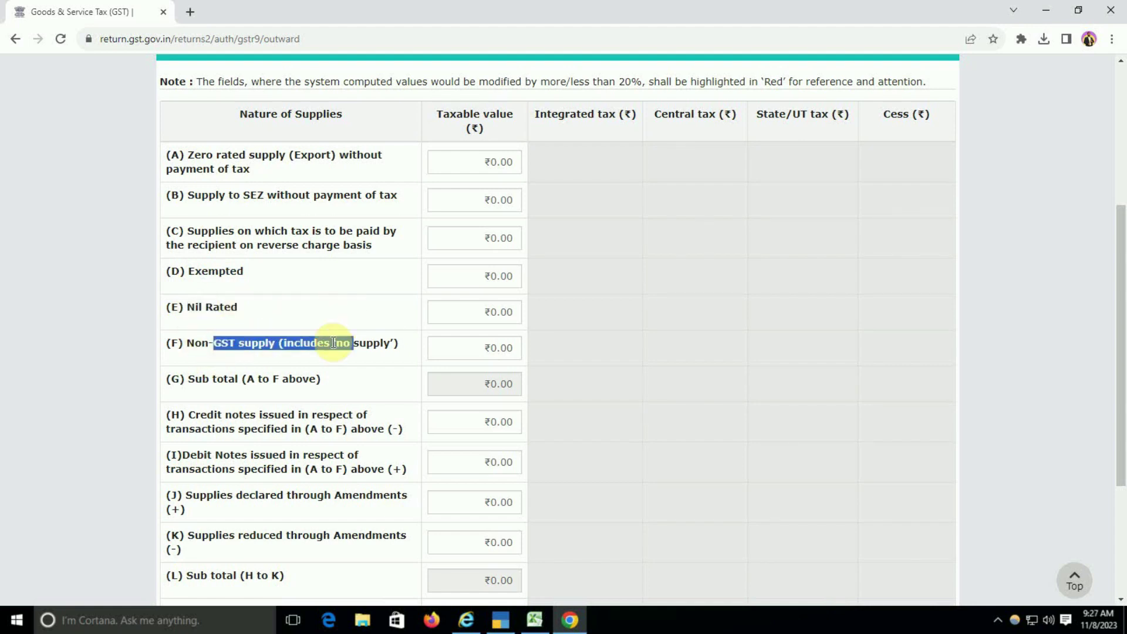
click(385, 309)
drag(189, 273, 298, 275)
click(365, 280)
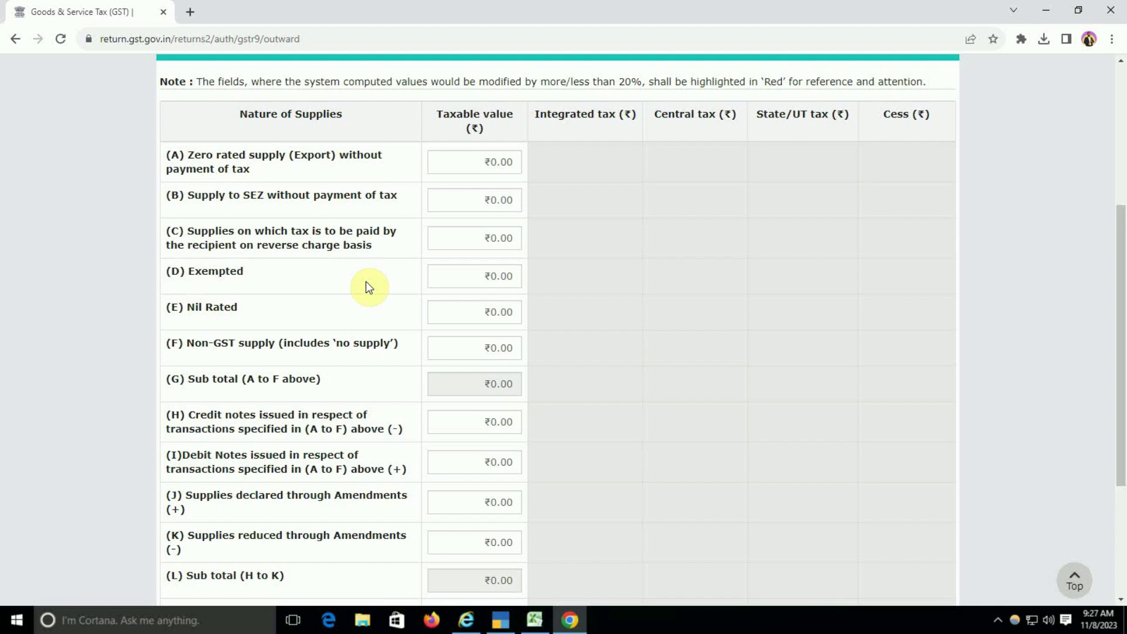
Step: Save Table 5 with all values at ₹0.00, acknowledge the success message and go back to the dashboard
scroll(365, 281, down, 3)
scroll(378, 351, up, 3)
scroll(379, 351, down, 3)
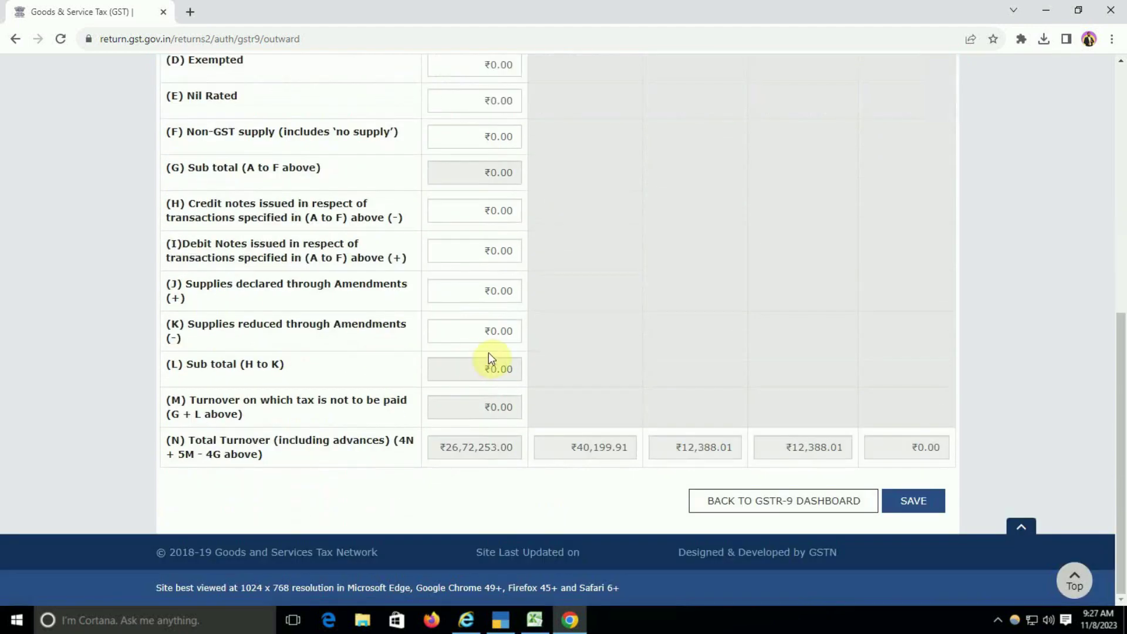
scroll(489, 358, up, 2)
scroll(377, 278, down, 2)
click(925, 506)
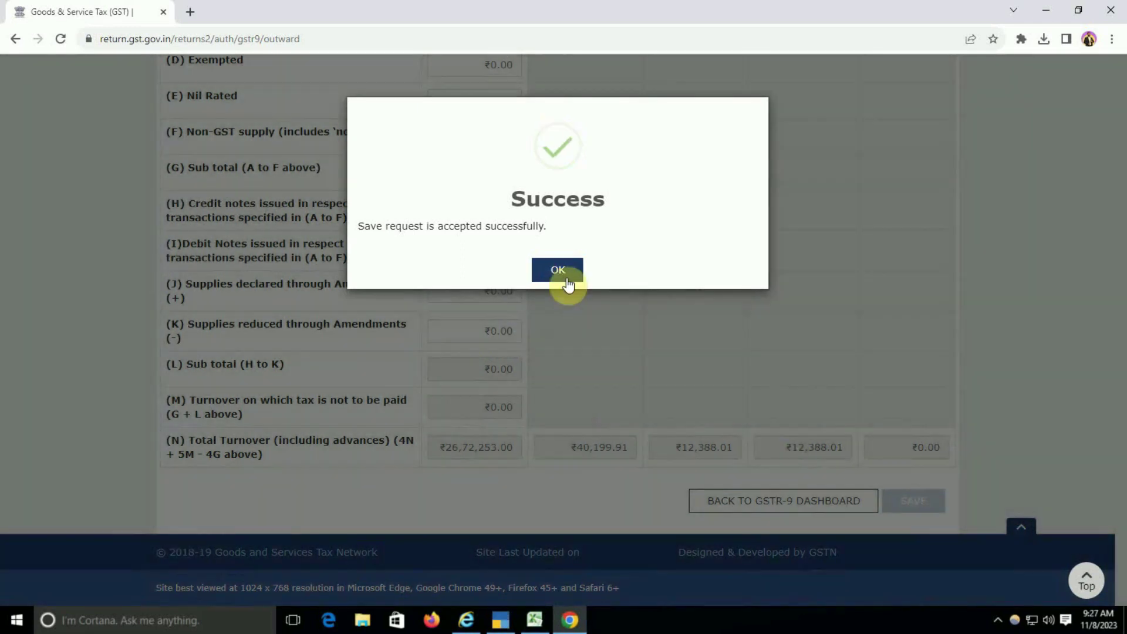
click(563, 272)
click(756, 500)
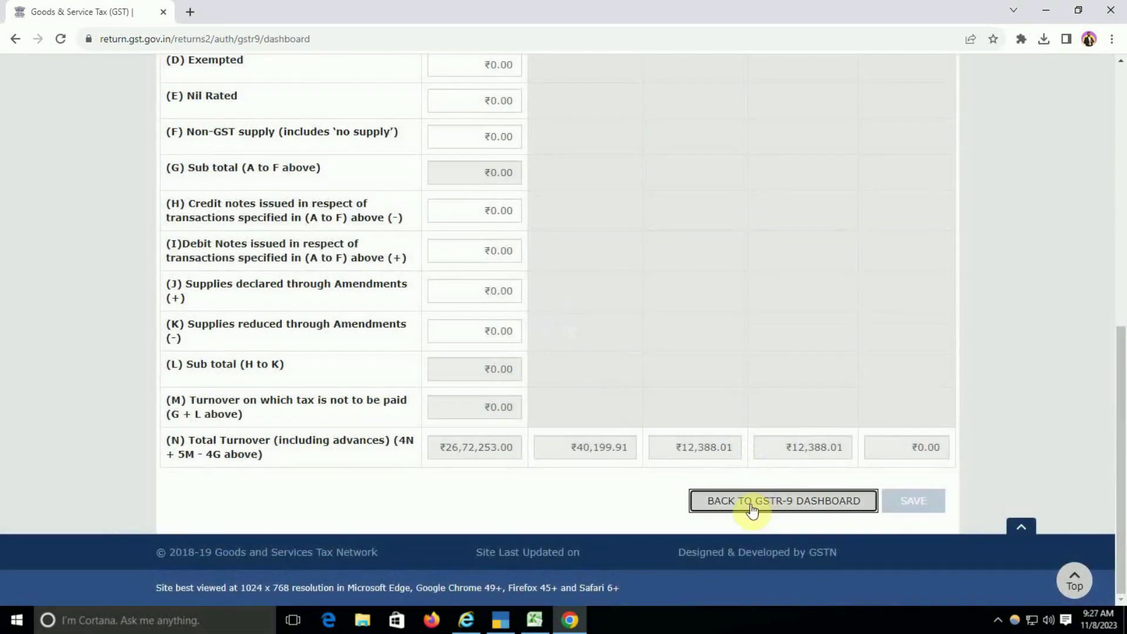
scroll(646, 435, down, 3)
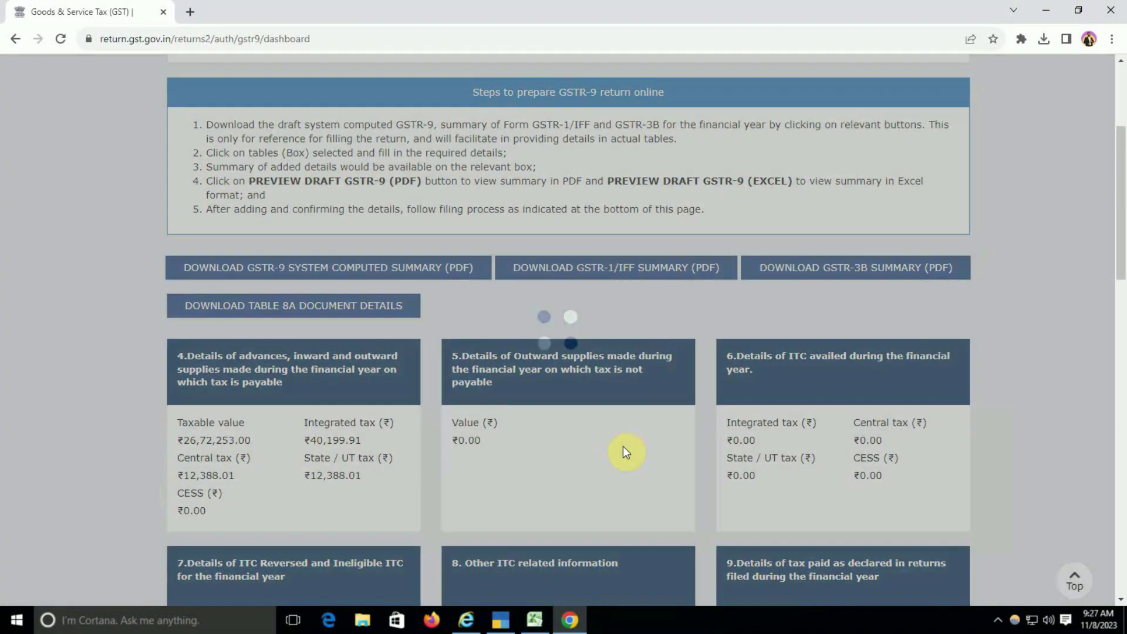
scroll(623, 446, down, 2)
Step: Open Table 6 and review row A's GSTR-3B ITC of ₹13,427.13 integrated tax and row B
click(816, 313)
scroll(633, 406, down, 3)
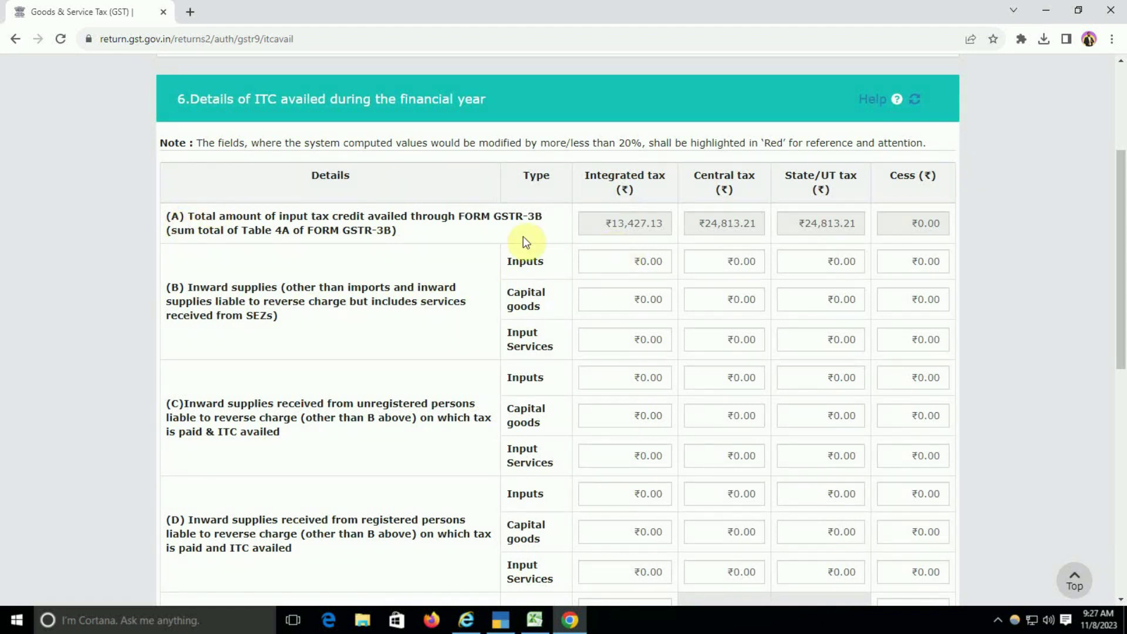
drag(465, 217, 556, 215)
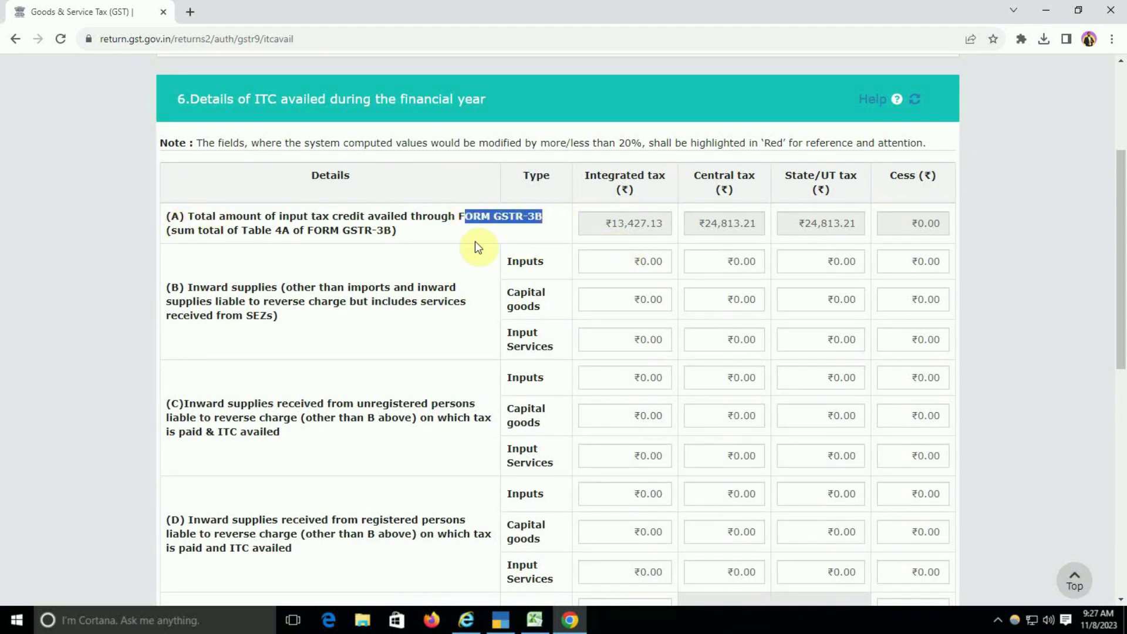
click(544, 239)
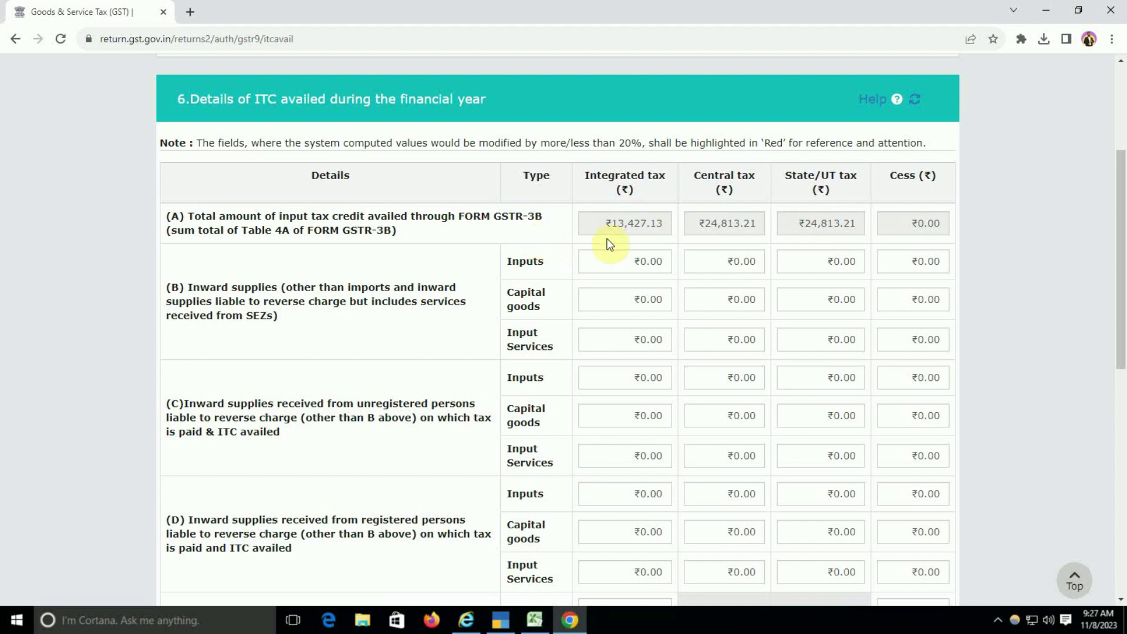
drag(605, 225, 725, 221)
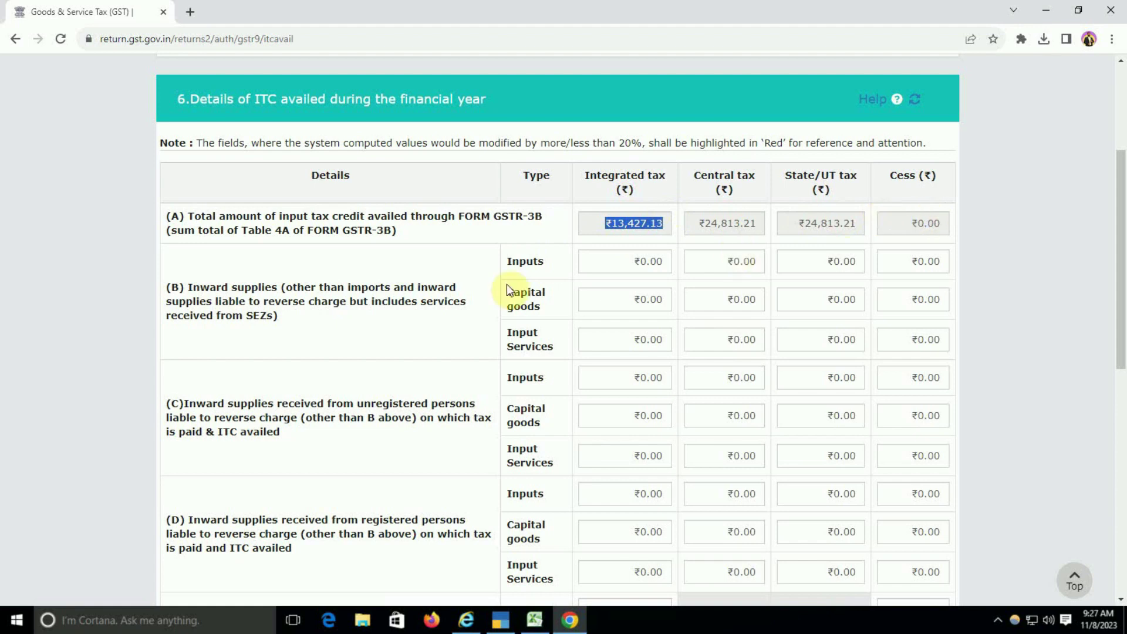
drag(259, 287, 297, 327)
click(385, 327)
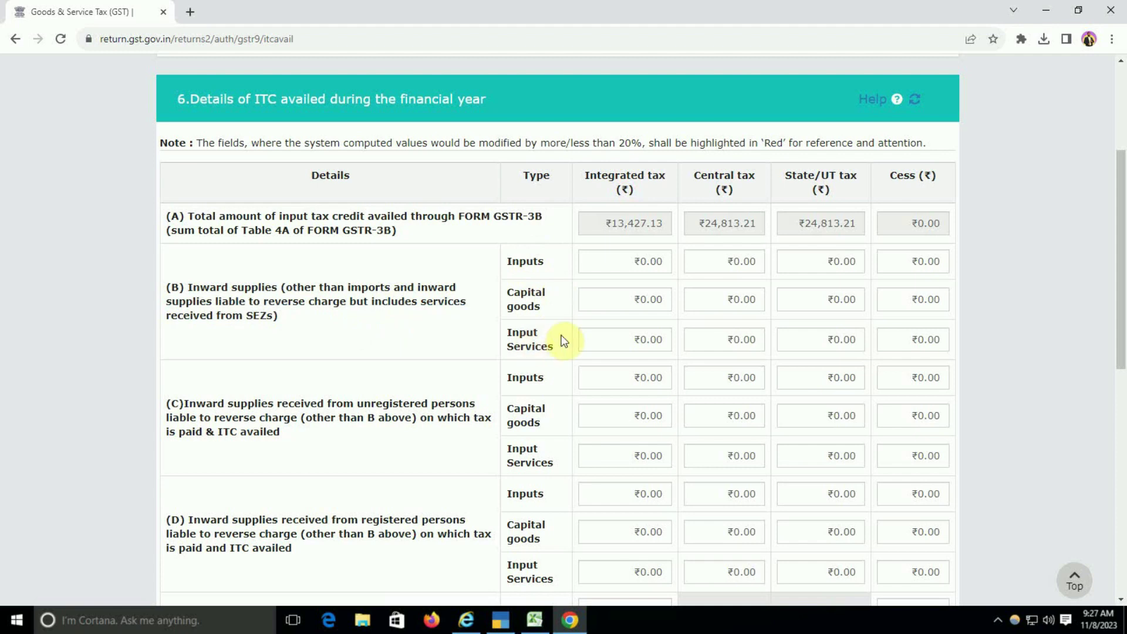
scroll(563, 341, down, 10)
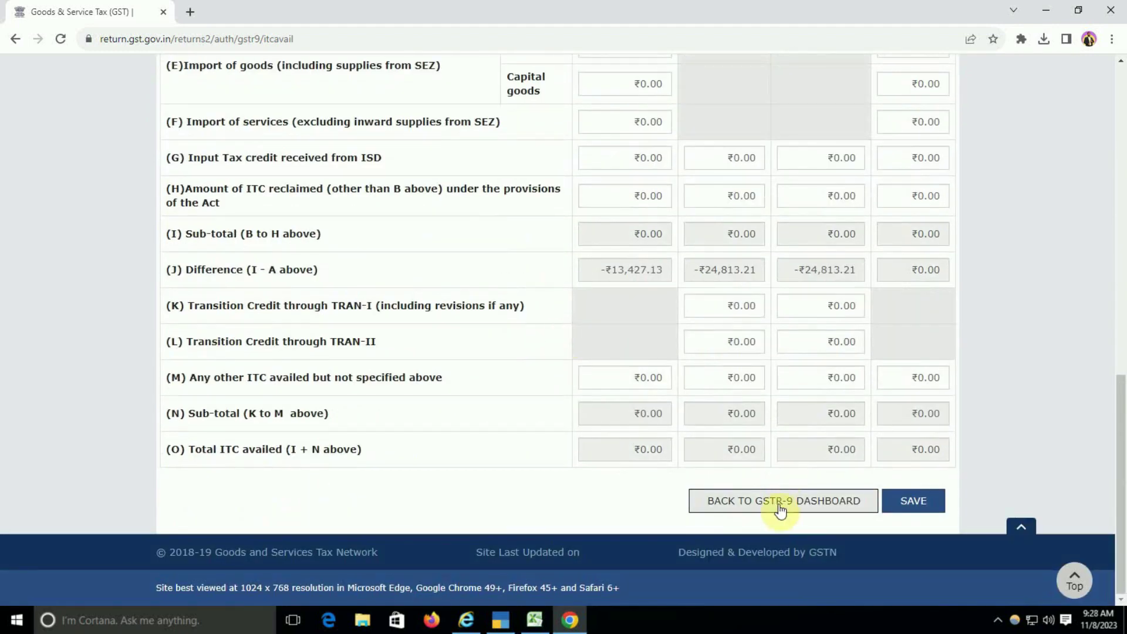
Step: Download the GSTR-3B summary as a PDF from the dashboard and open it
click(780, 500)
scroll(594, 416, down, 2)
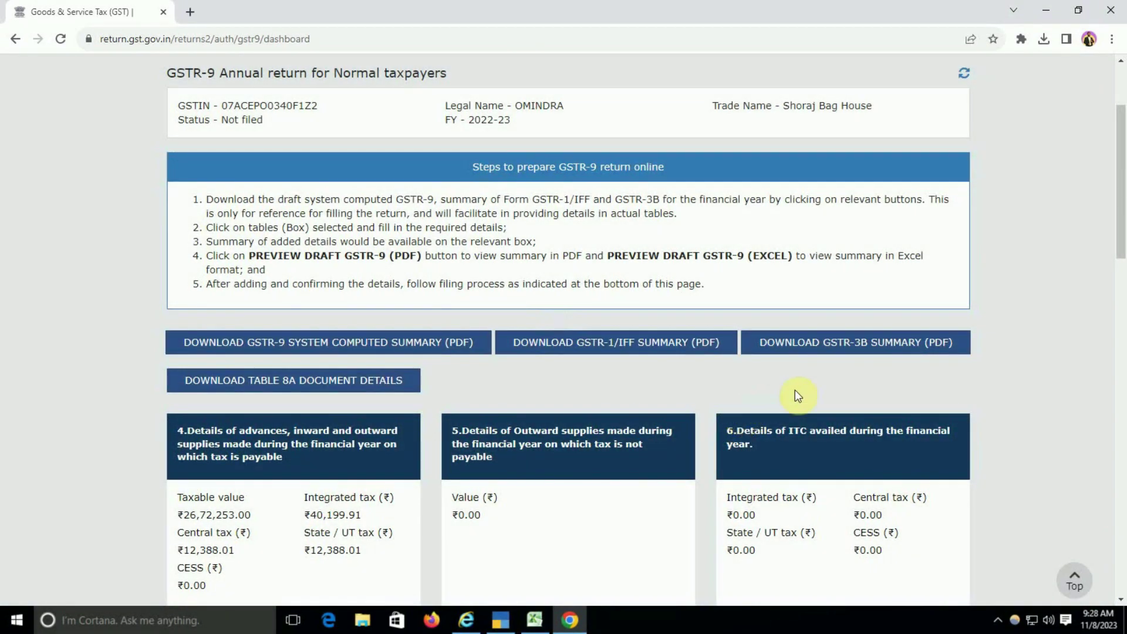
click(819, 345)
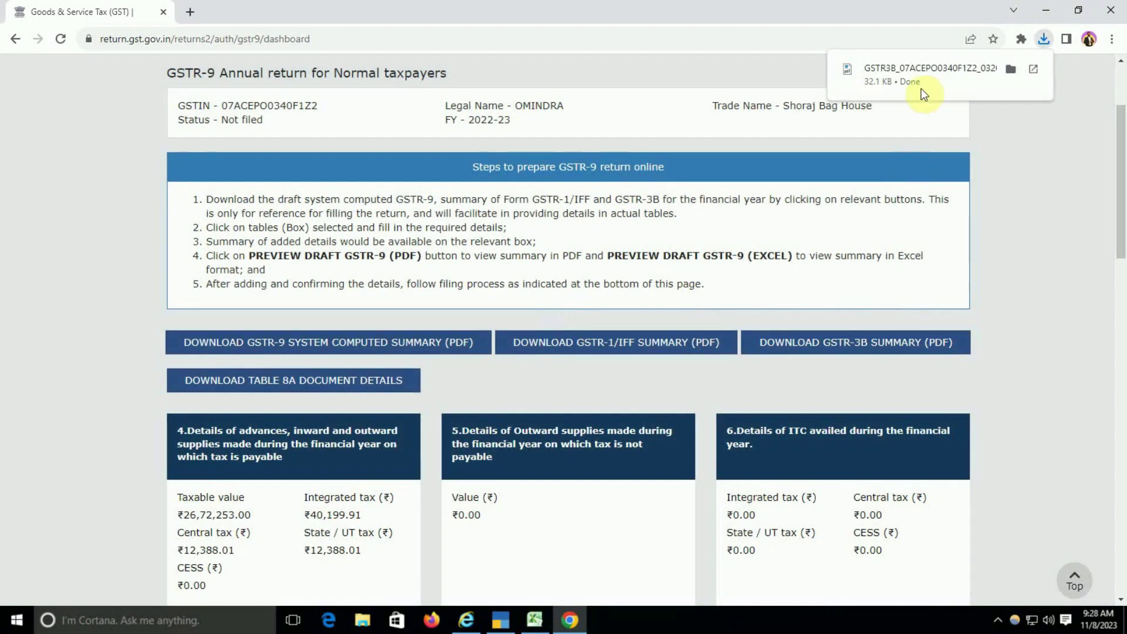
click(921, 85)
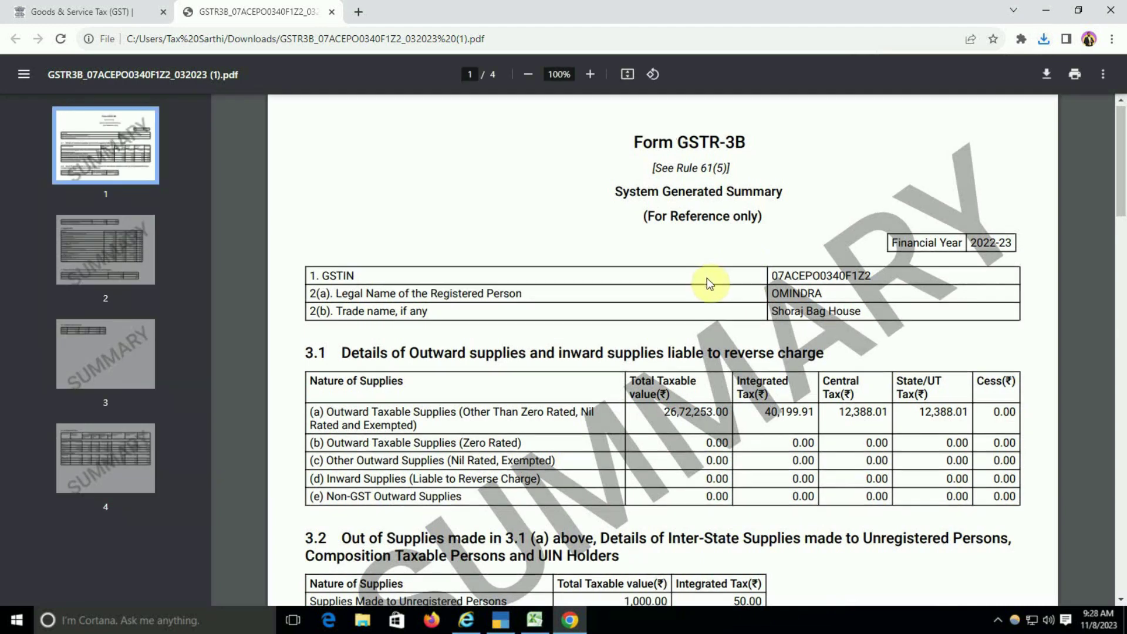
scroll(708, 283, down, 8)
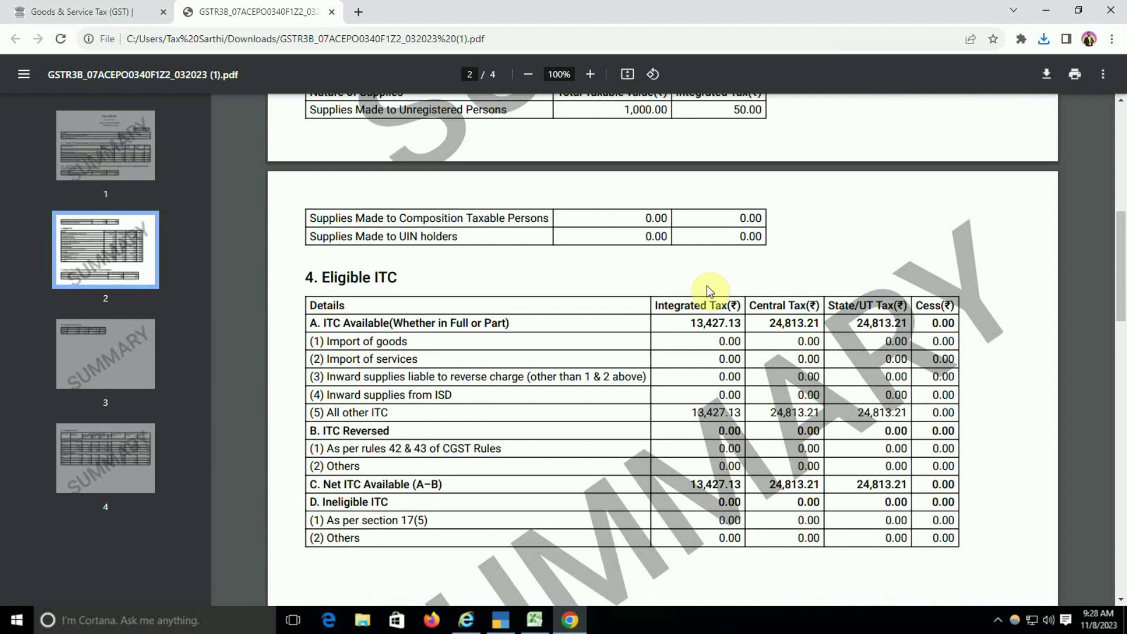
Step: Reopen Table 6 and compare it with the ITC Available figures in the GSTR-3B summary
click(93, 13)
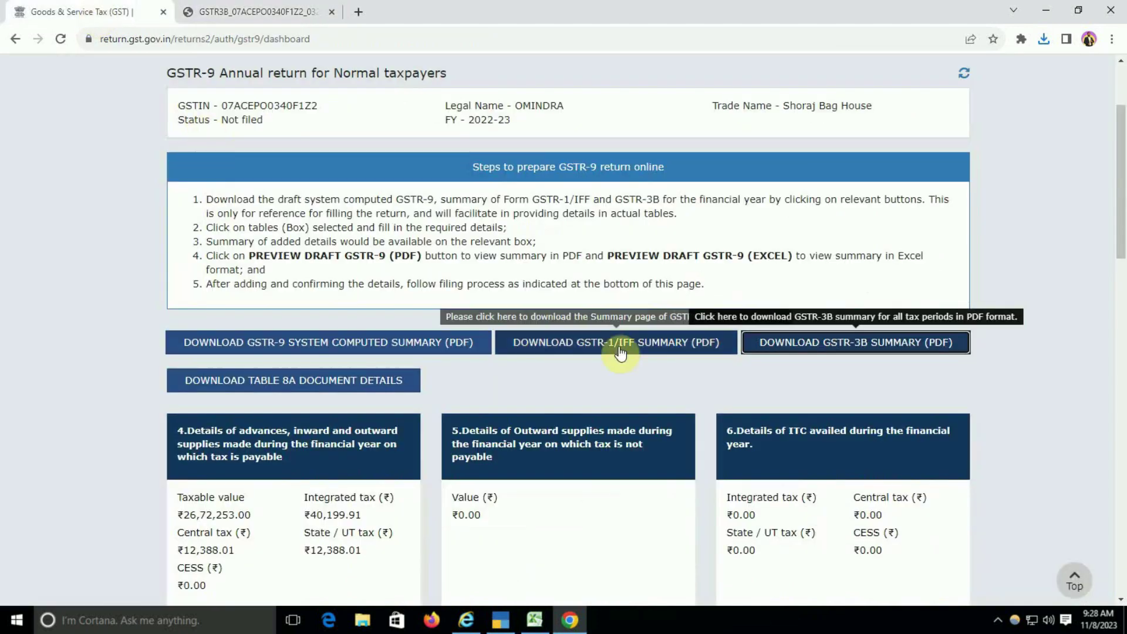
scroll(675, 405, down, 2)
click(822, 382)
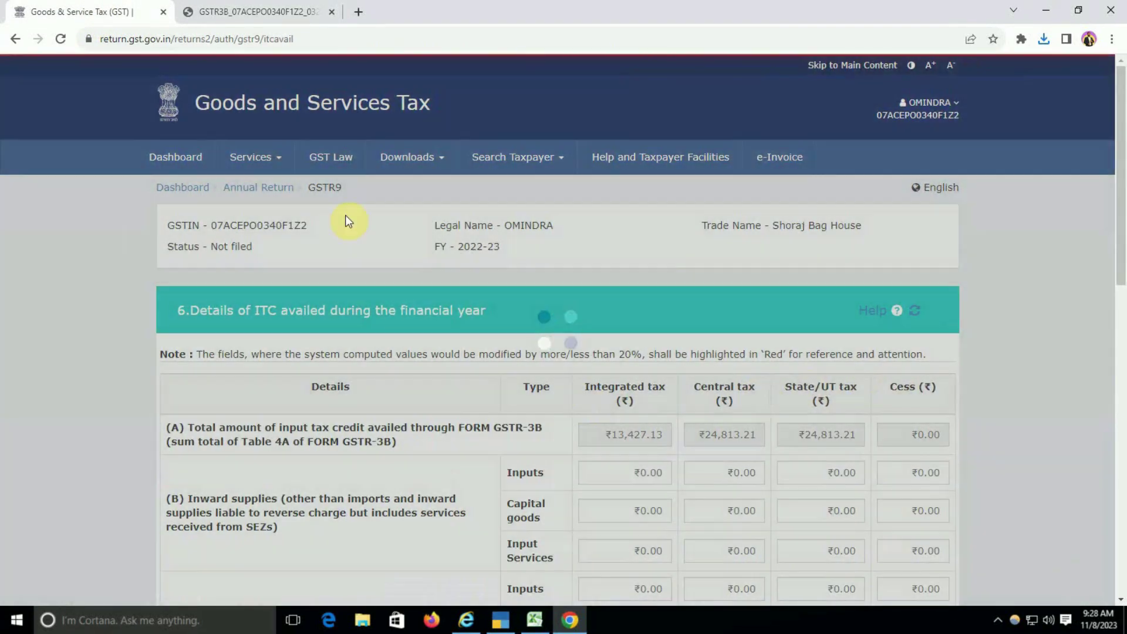
click(284, 11)
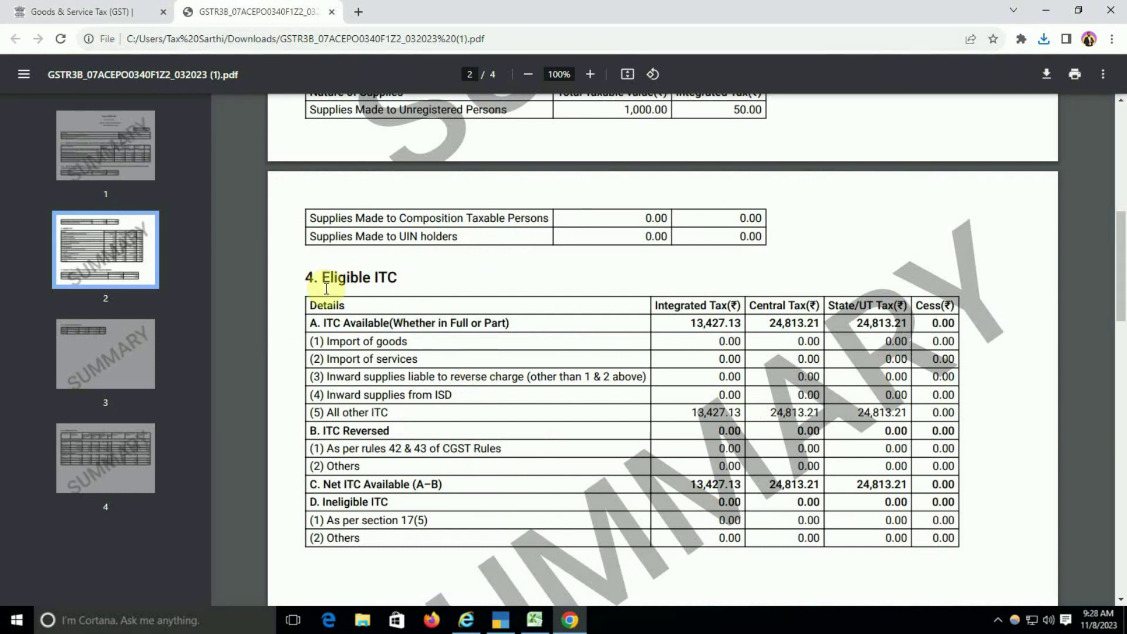
drag(679, 322, 881, 322)
click(881, 323)
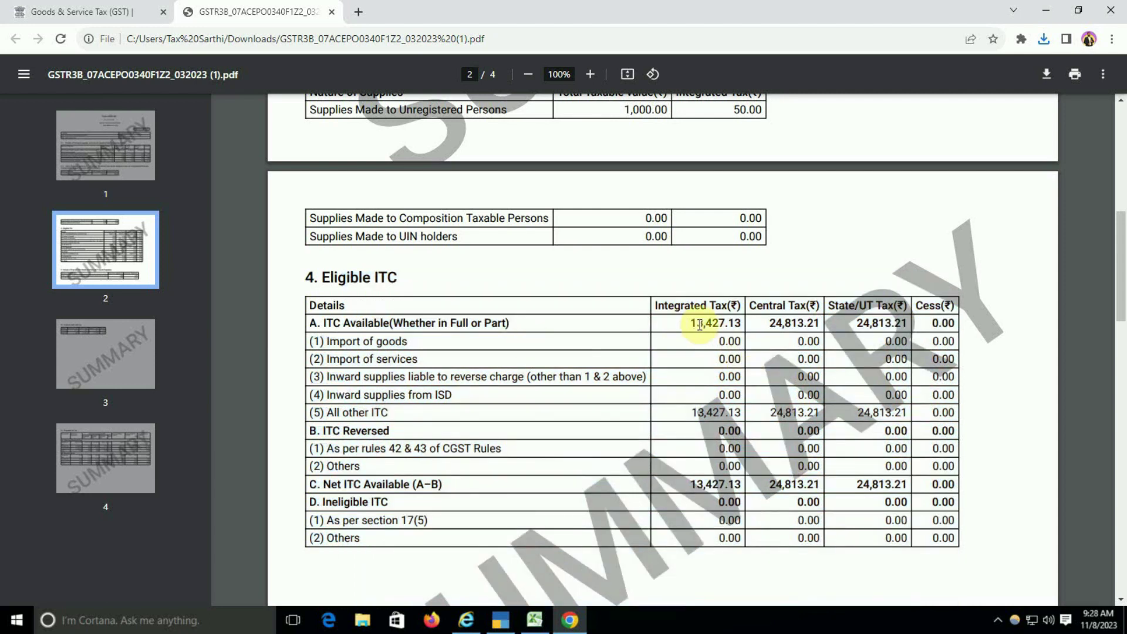
click(97, 12)
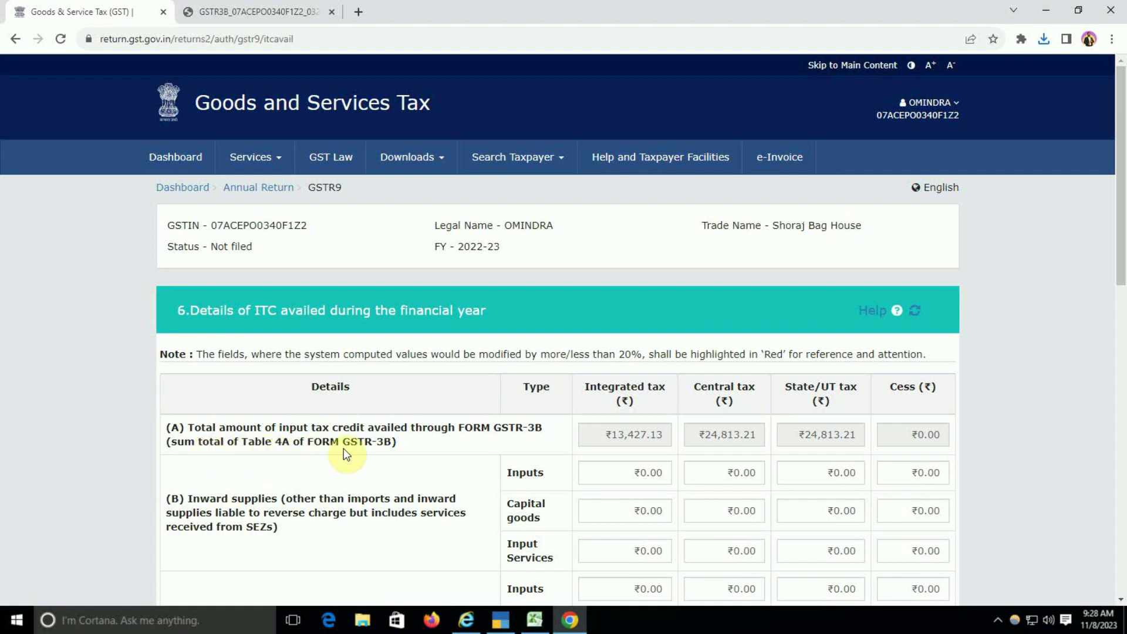
Step: Check the net ITC rows in the GSTR-3B summary, then scroll Table 6 to rows B–D
click(276, 13)
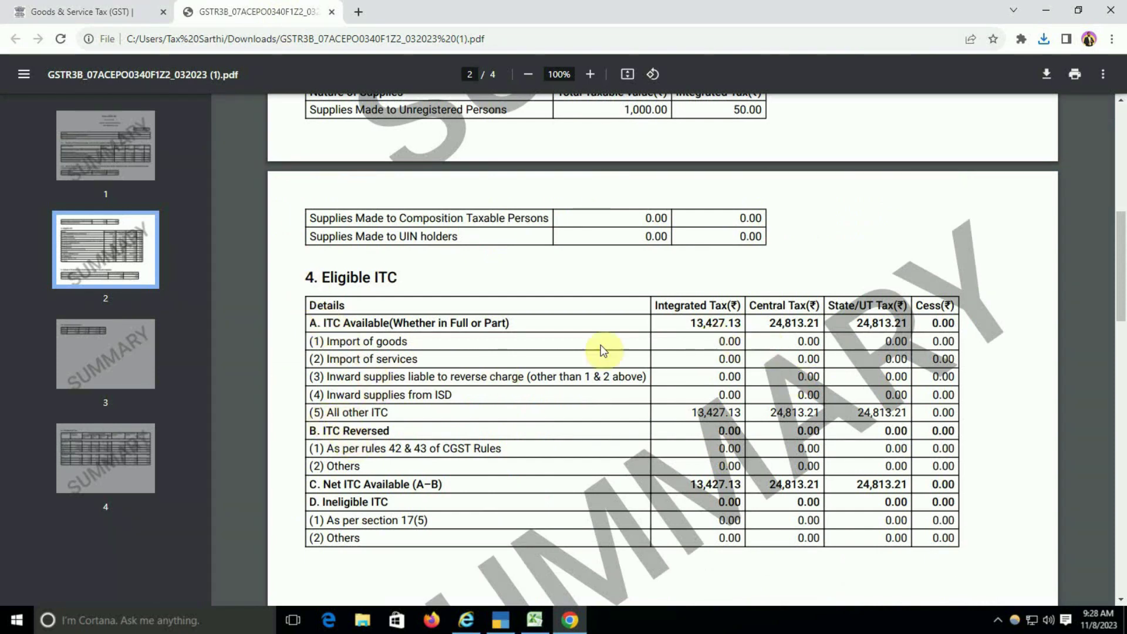
drag(383, 396, 725, 483)
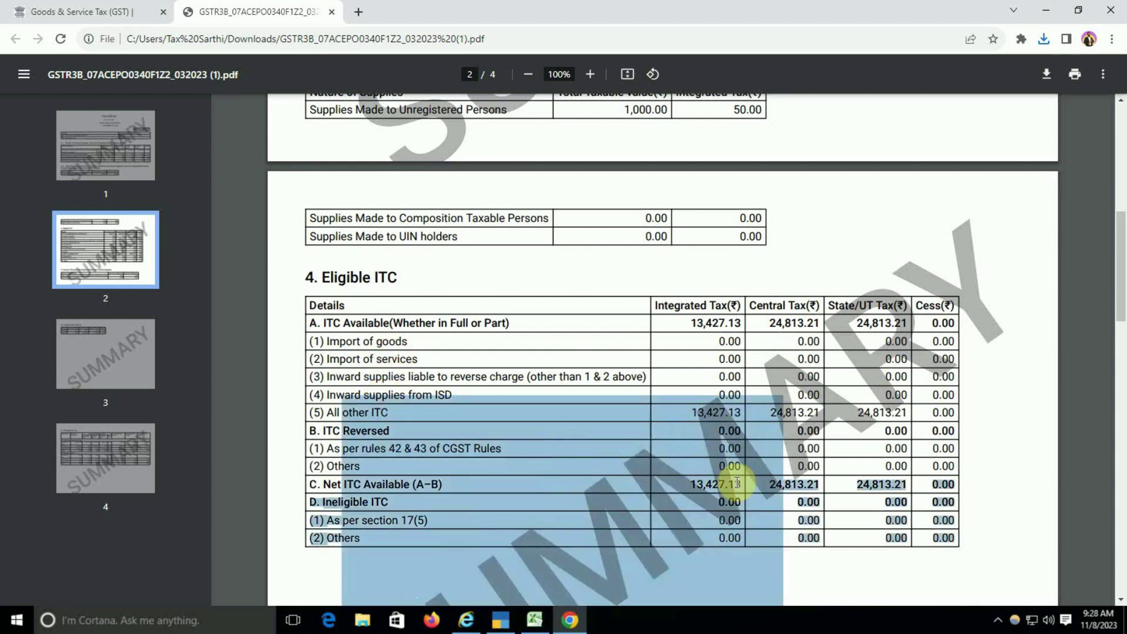
click(715, 331)
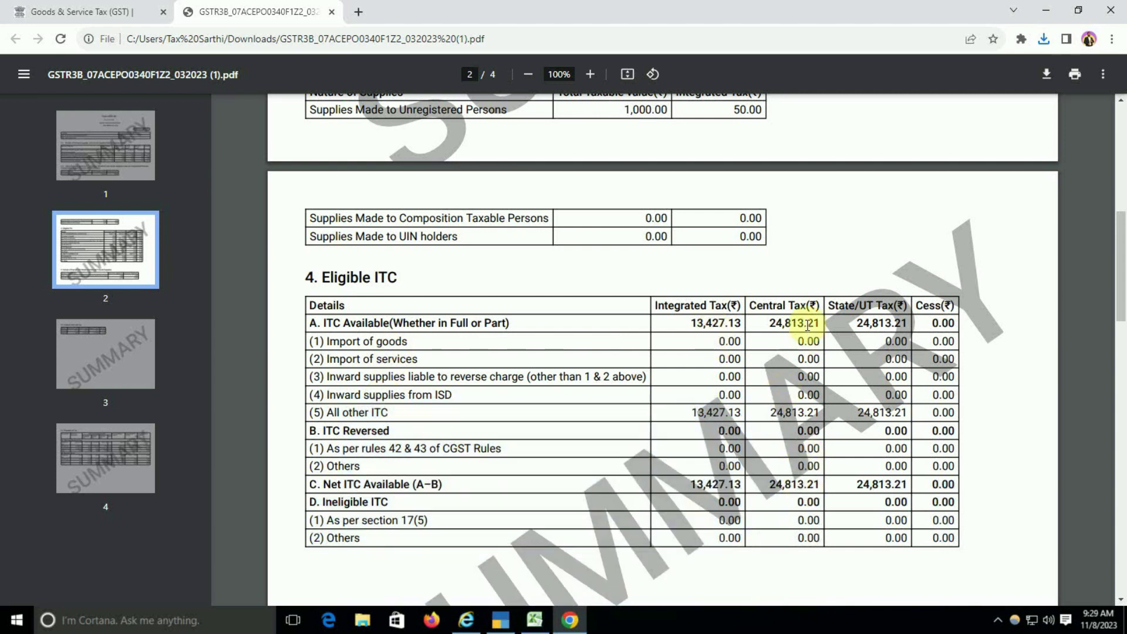
click(47, 7)
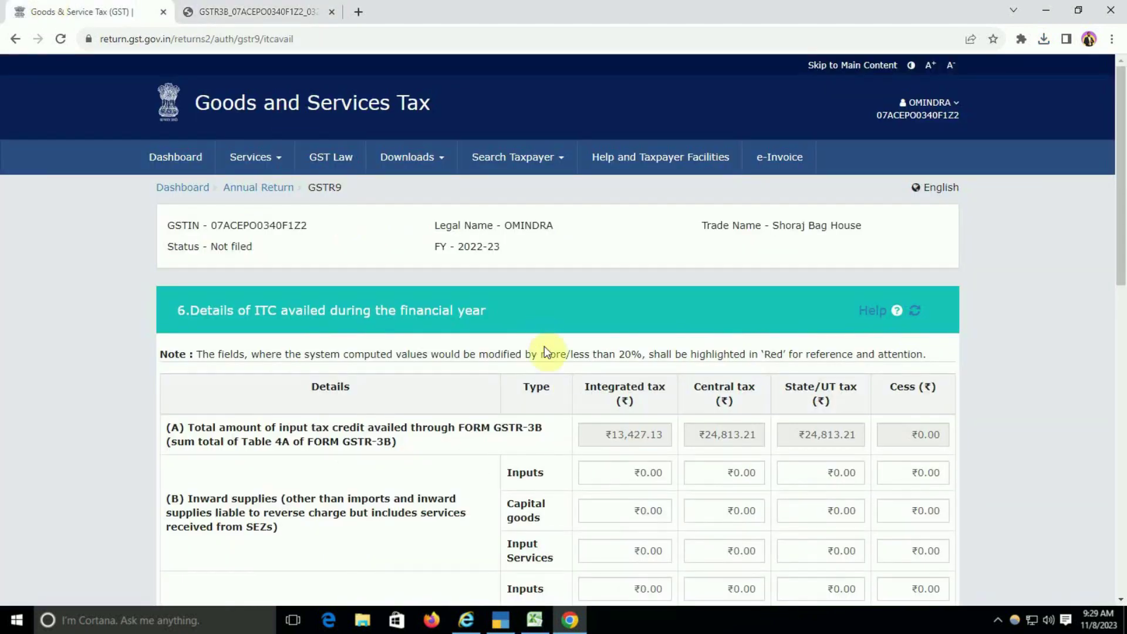
scroll(573, 422, down, 1)
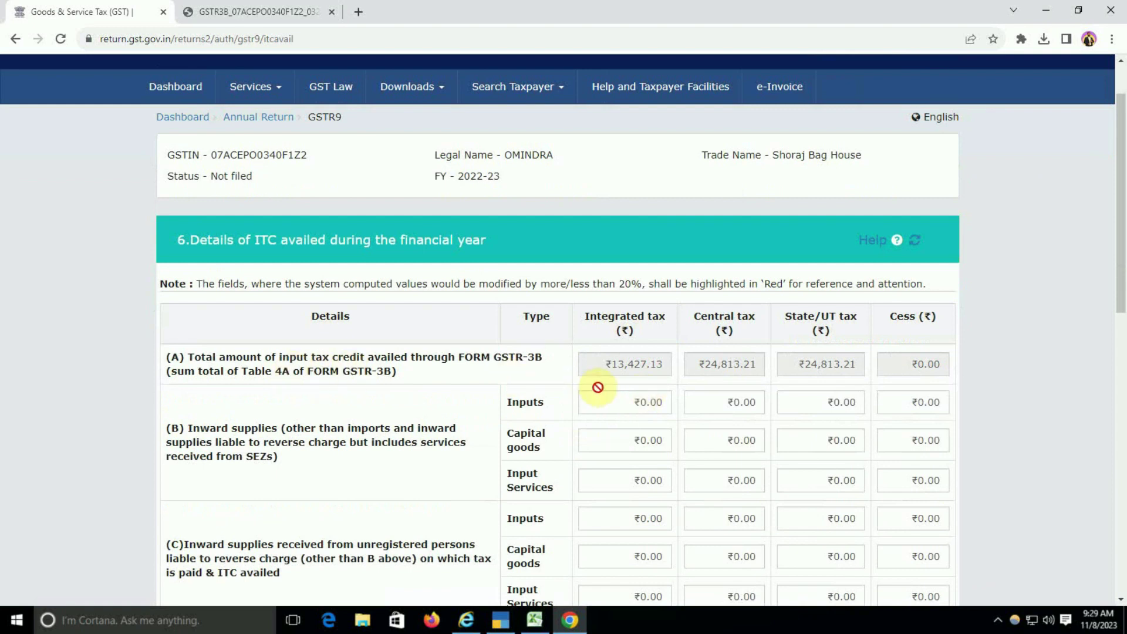
drag(604, 362, 822, 365)
scroll(552, 413, down, 2)
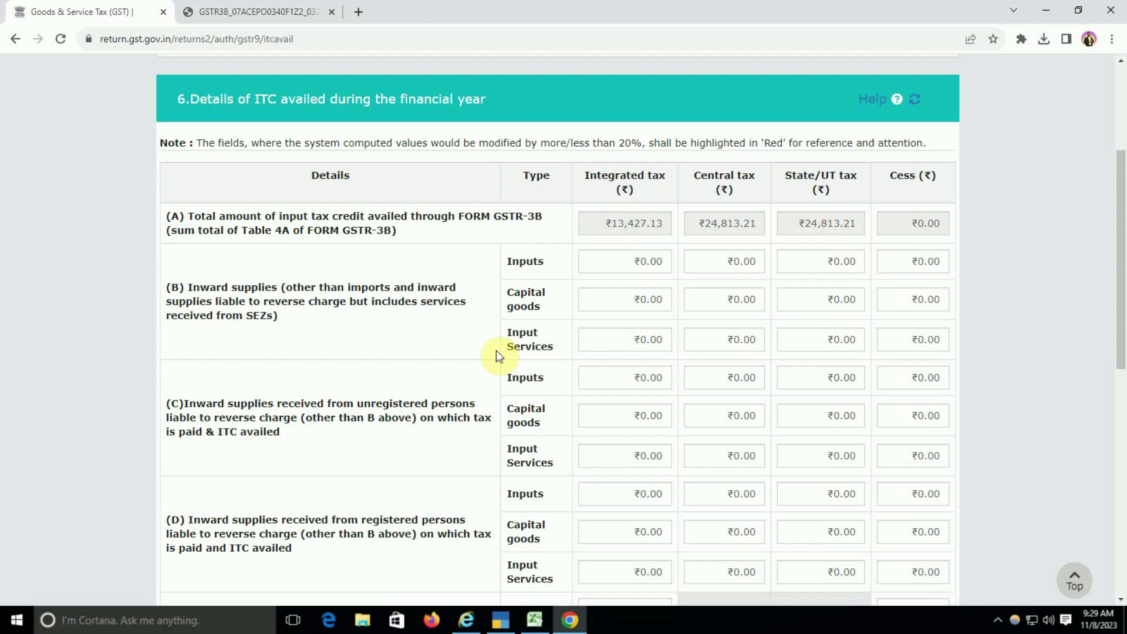
Step: Scroll through the upper rows of Table 6, pointing out row (C)
scroll(495, 350, down, 1)
drag(185, 335, 354, 335)
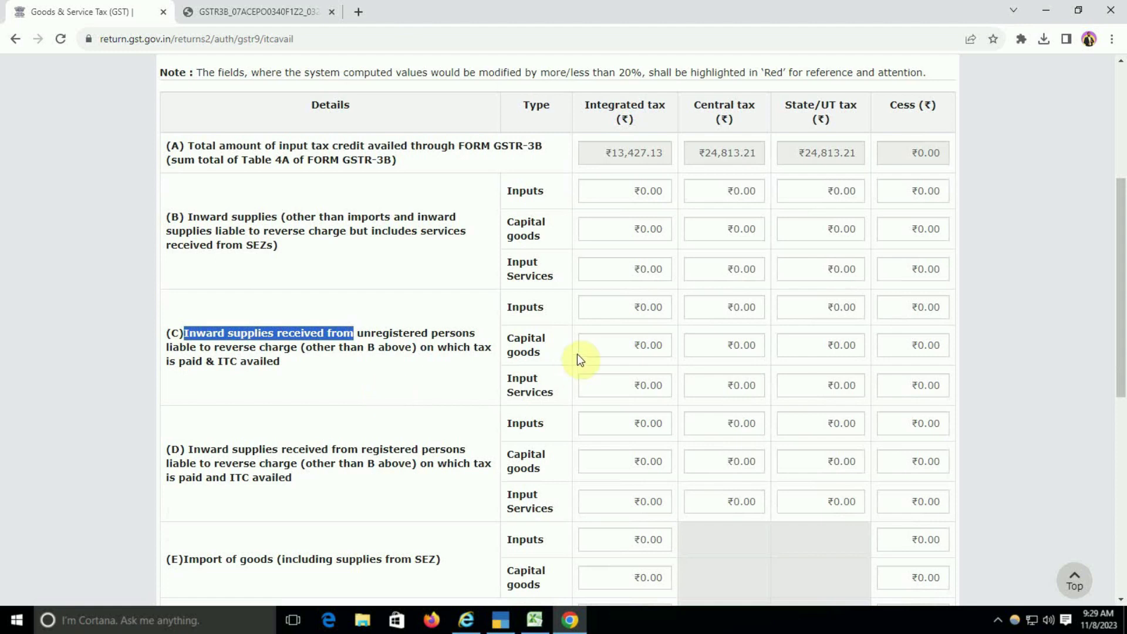
scroll(469, 428, down, 2)
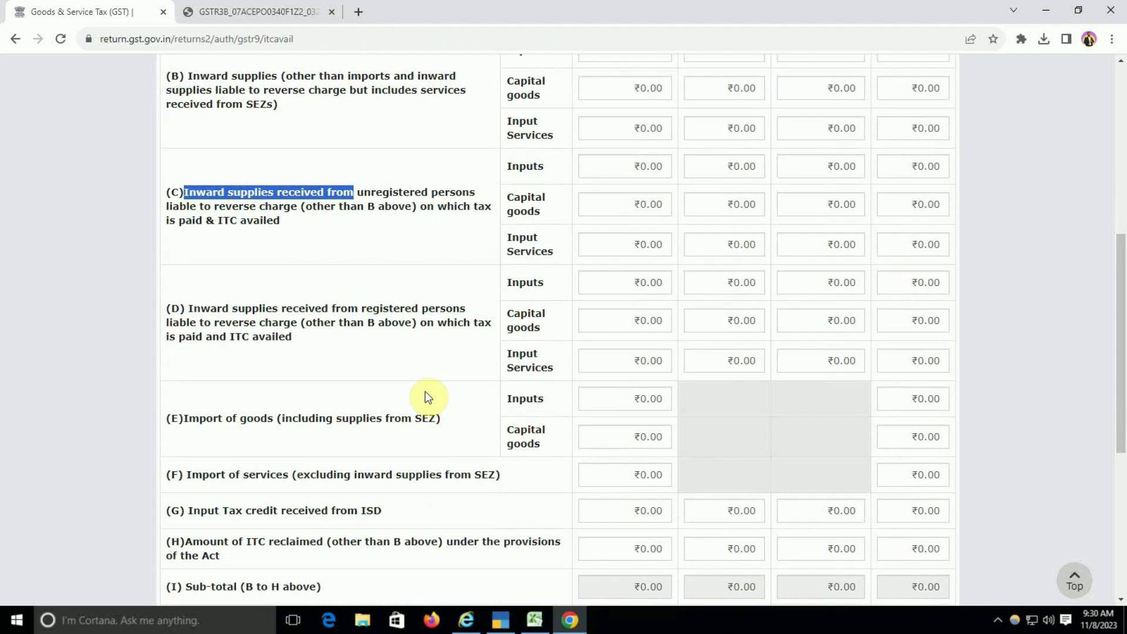
scroll(447, 385, up, 1)
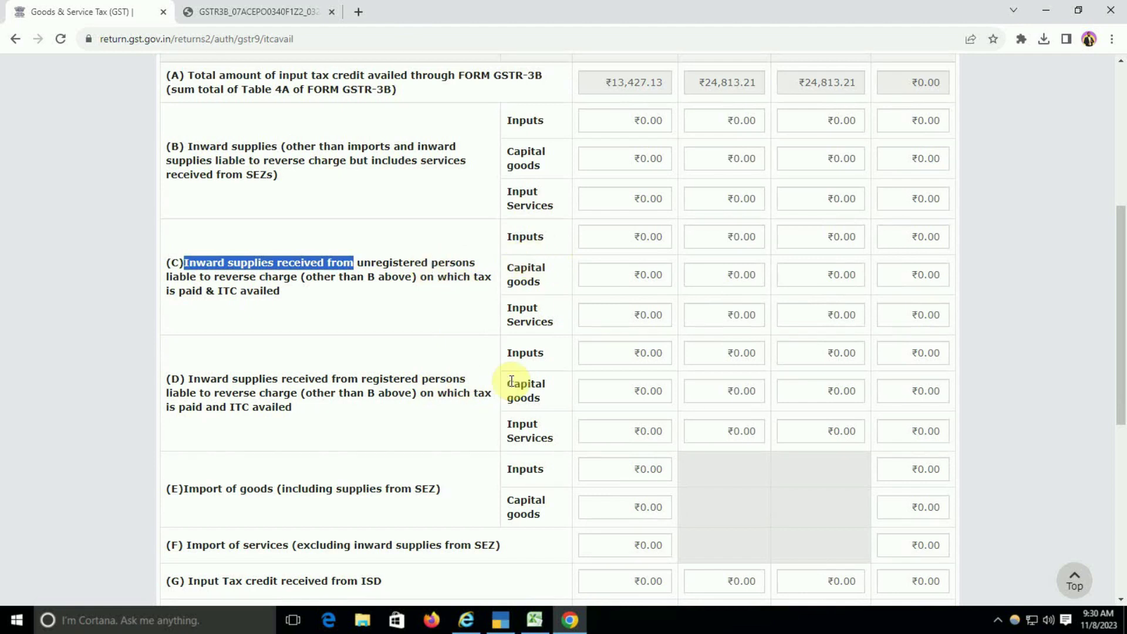
scroll(512, 381, down, 2)
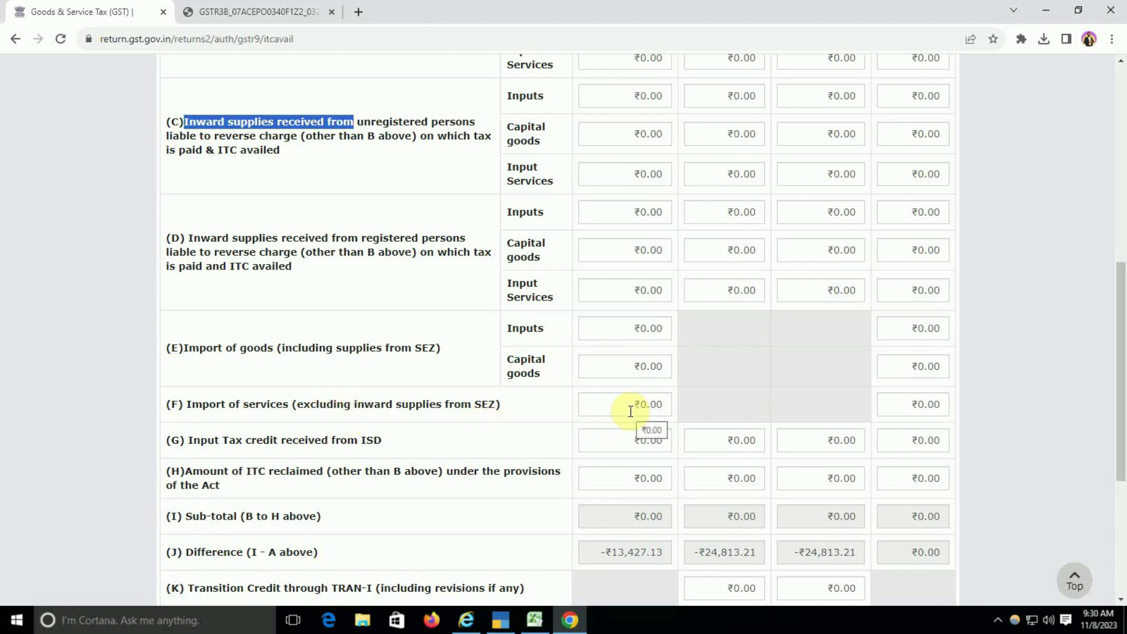
scroll(415, 468, down, 1)
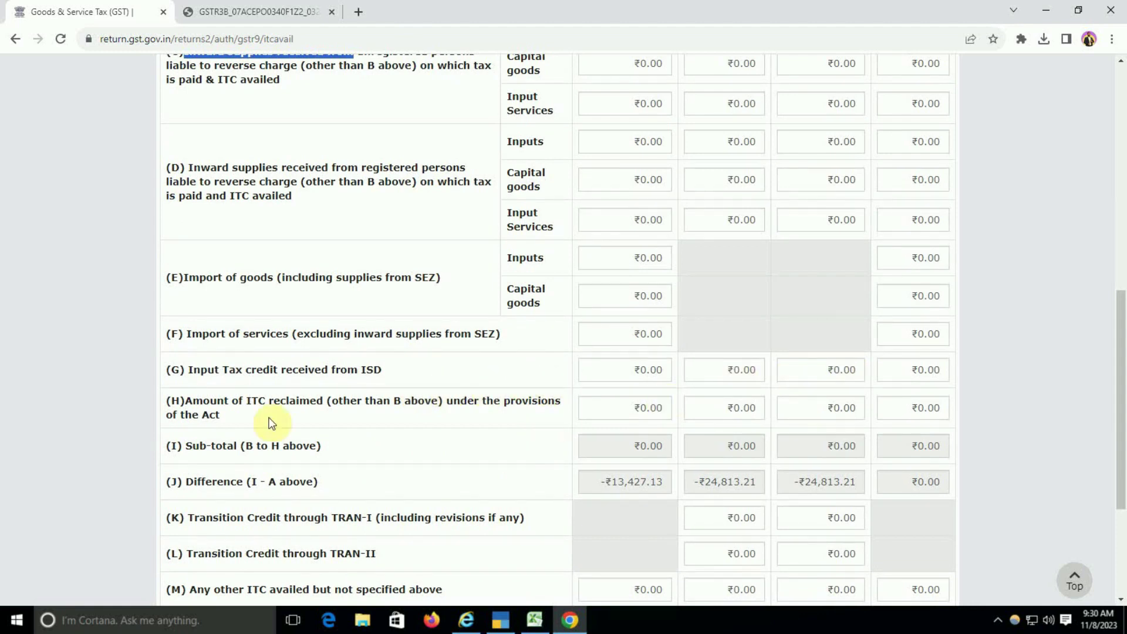
Step: Review the remaining Table 6 rows through (O), including row (H), and return to the dashboard
drag(193, 401, 327, 404)
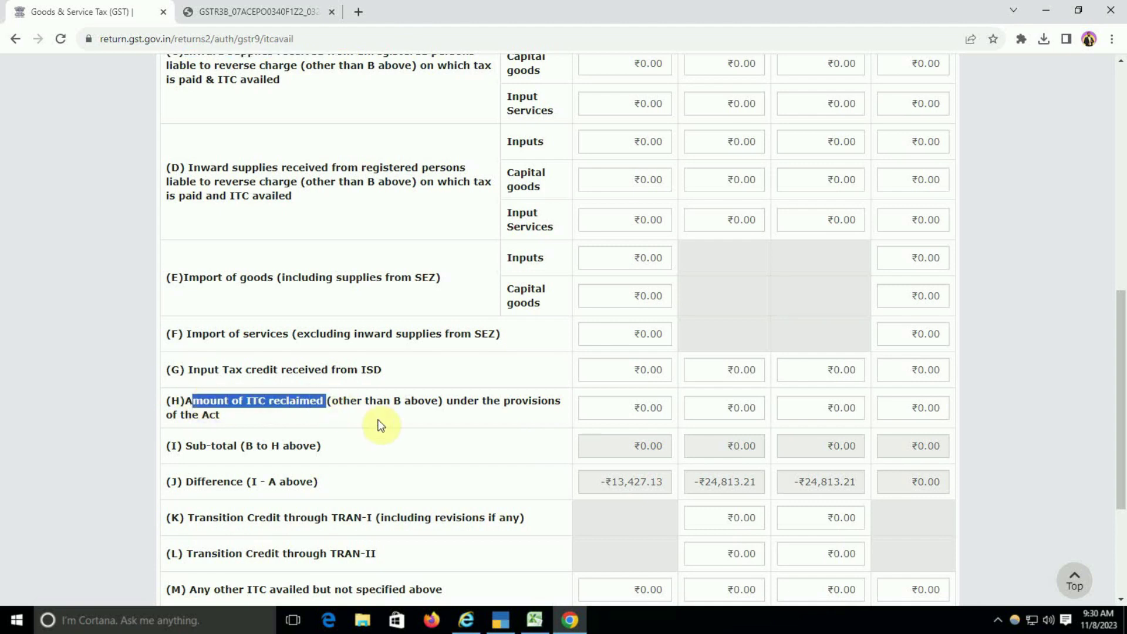
scroll(455, 432, up, 6)
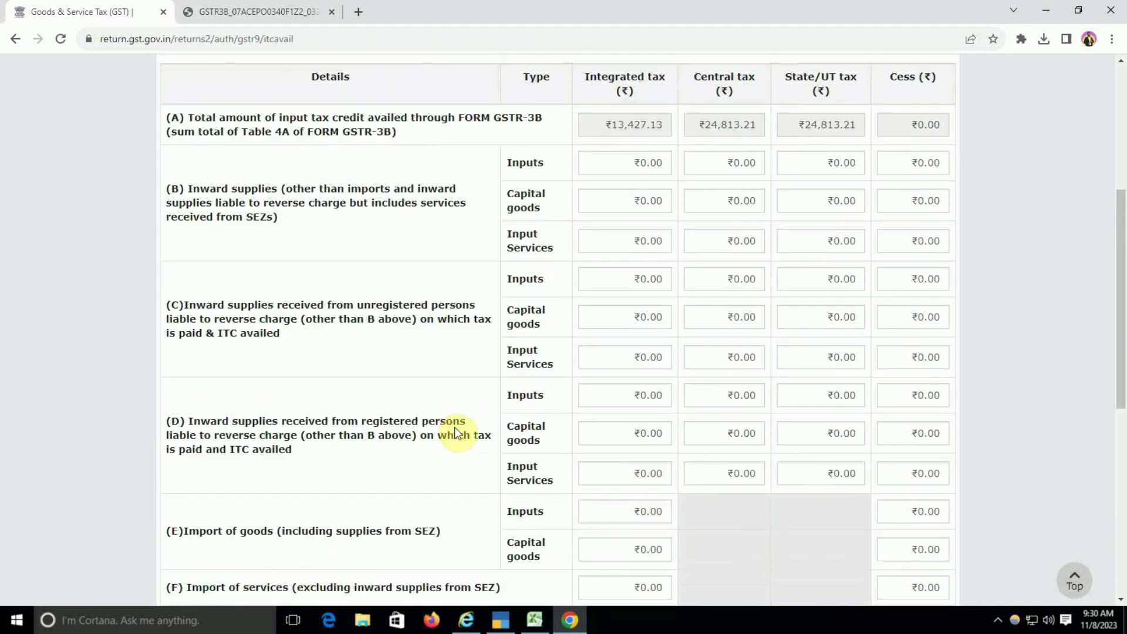
scroll(552, 281, down, 7)
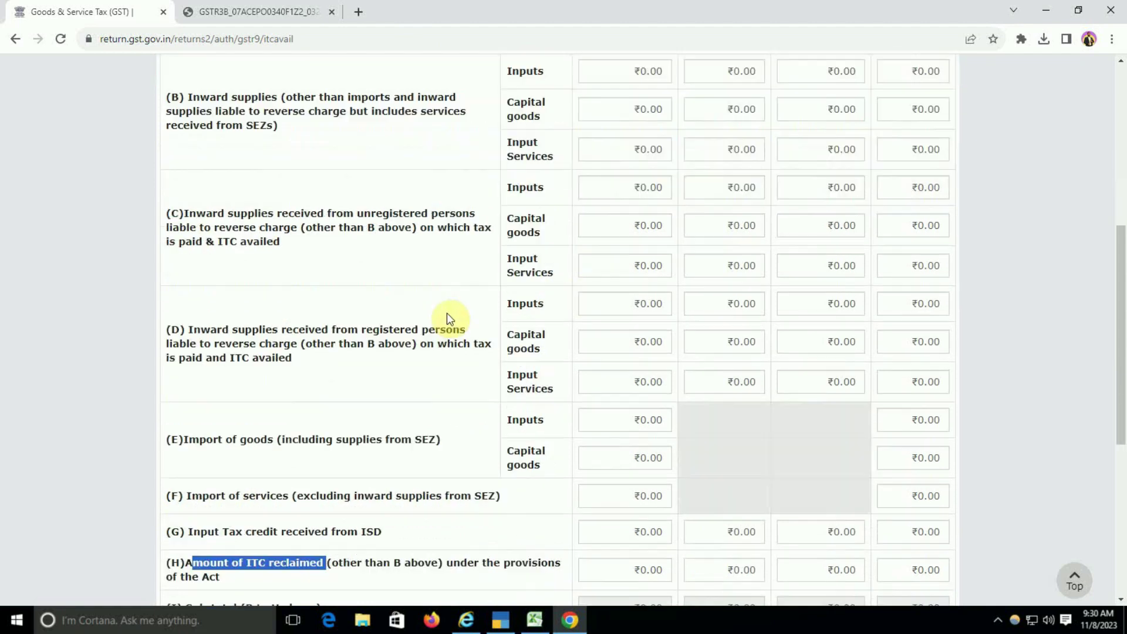
click(385, 346)
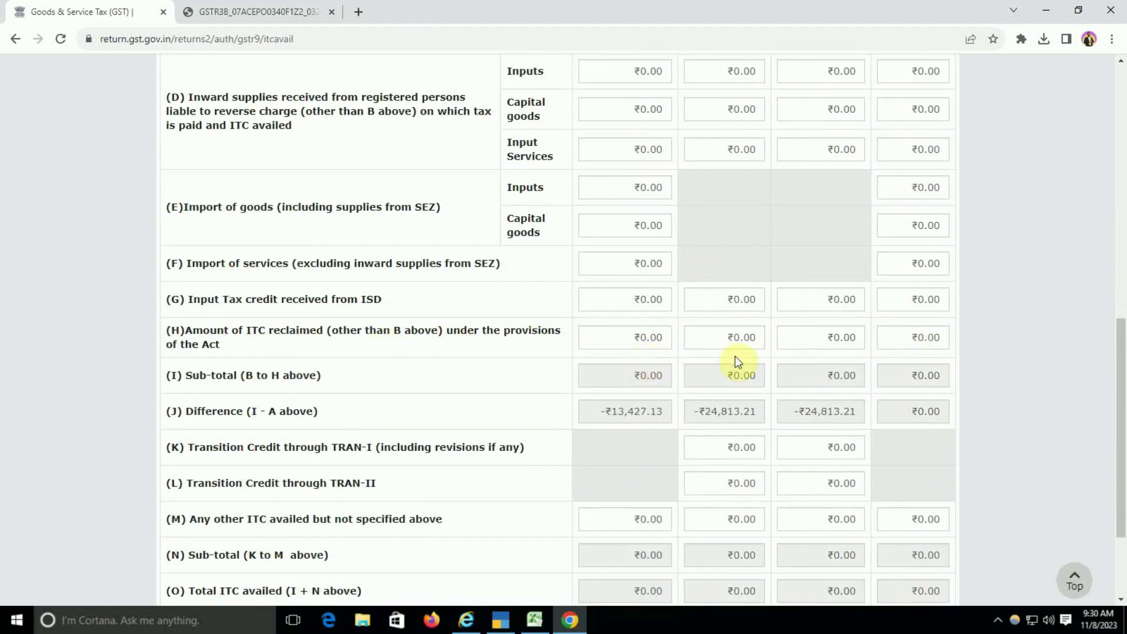
scroll(671, 334, down, 2)
scroll(662, 419, up, 4)
scroll(662, 419, up, 6)
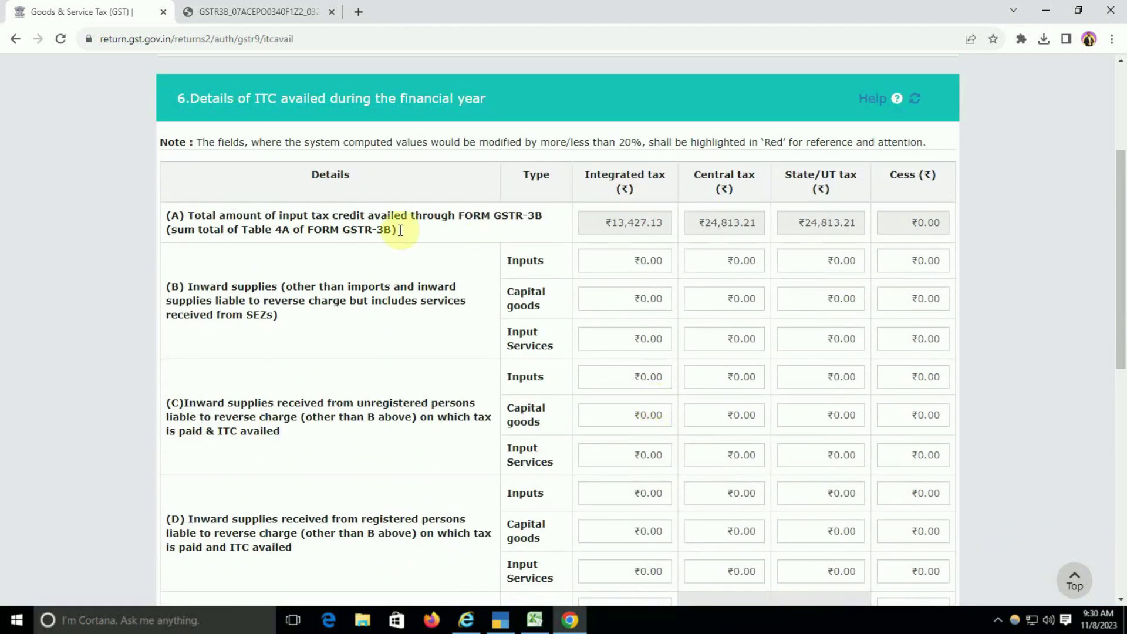
scroll(517, 282, down, 10)
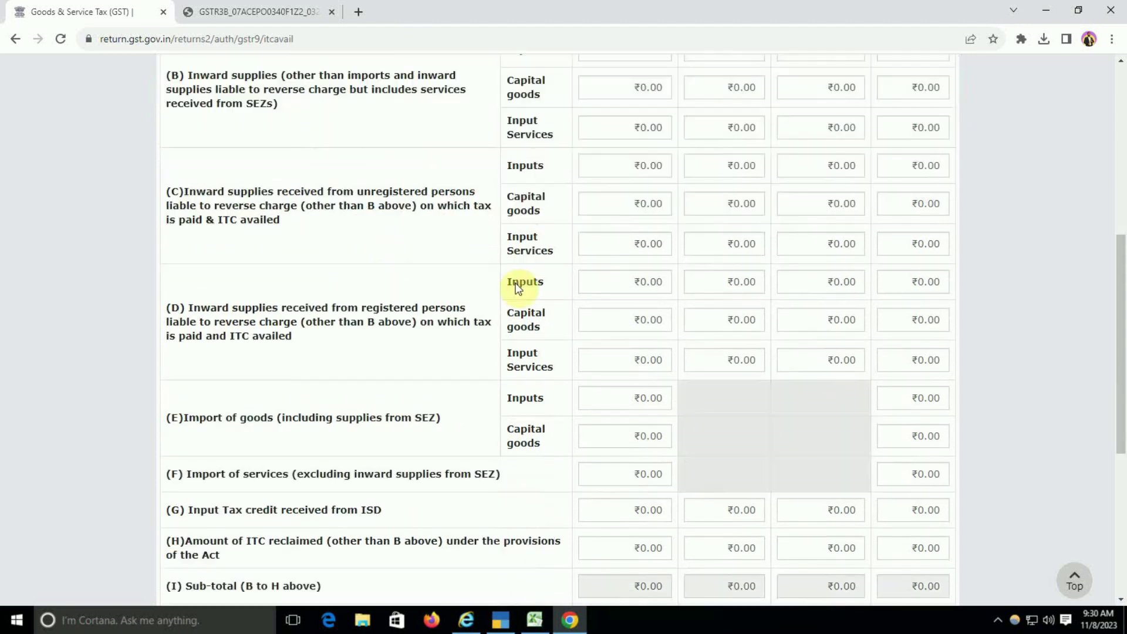
click(760, 497)
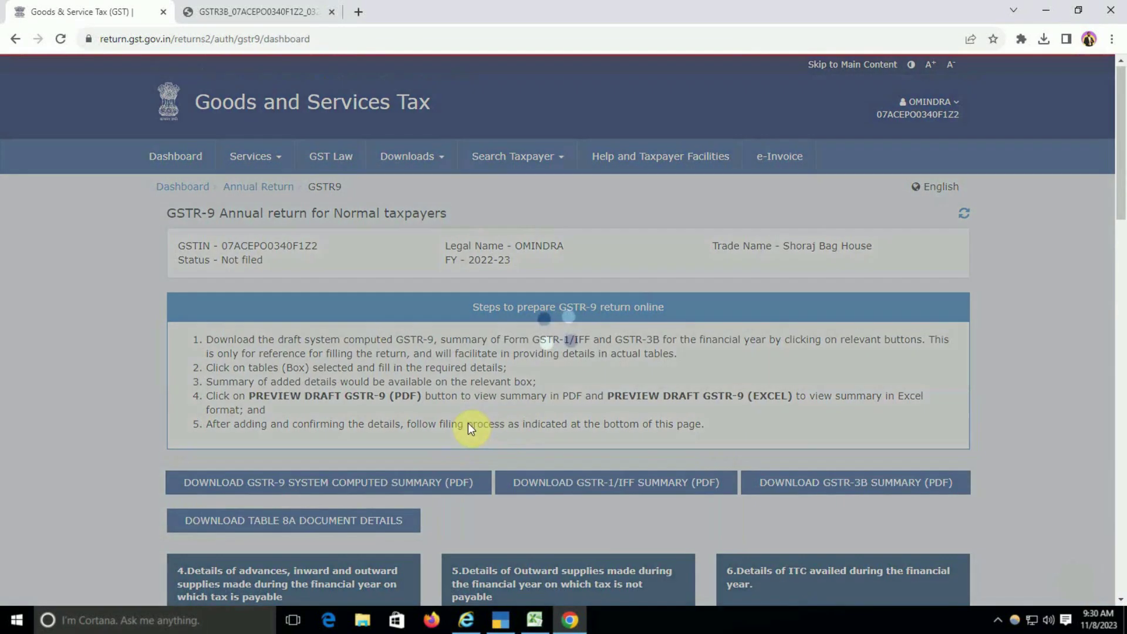
Step: Save Table 4 outward supplies again and return to the GSTR-9 dashboard
scroll(411, 411, down, 5)
click(382, 393)
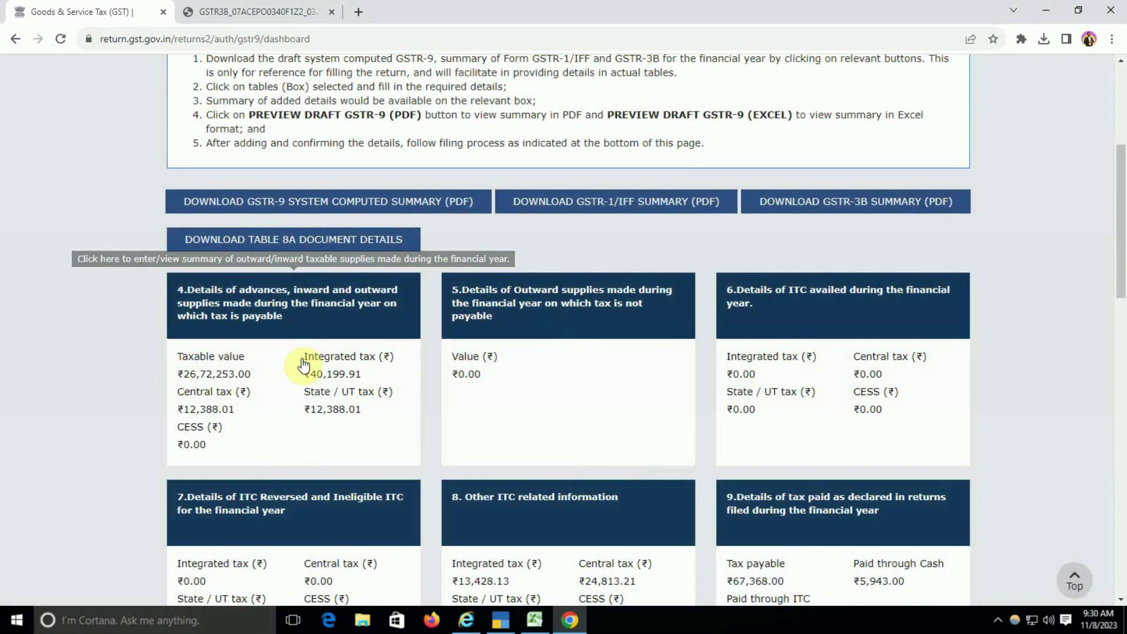
scroll(699, 352, down, 10)
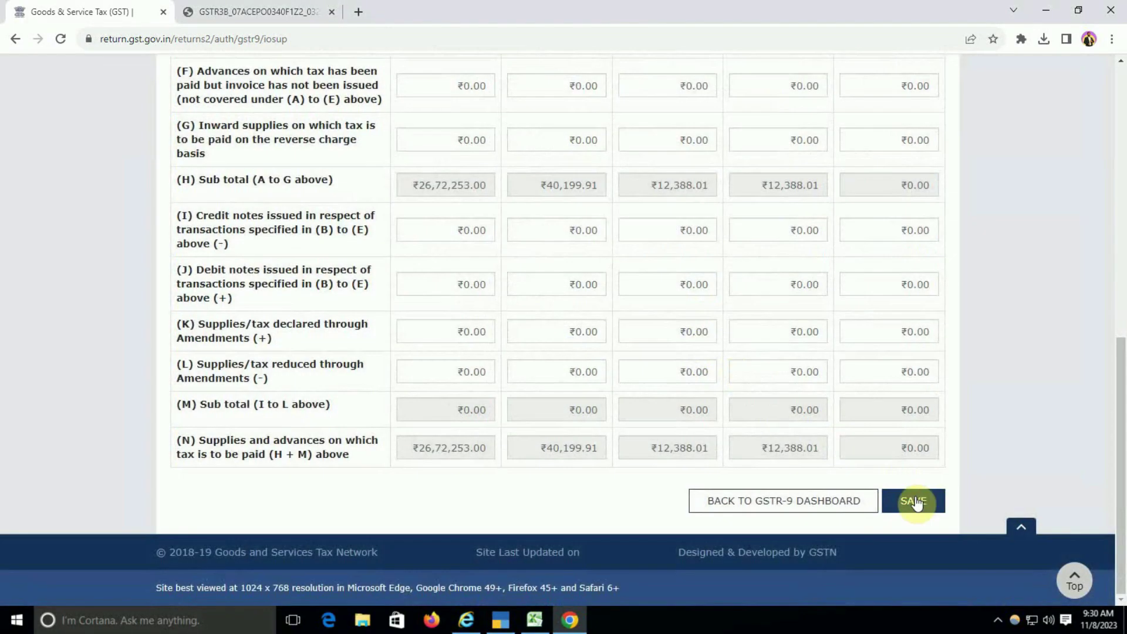
click(916, 500)
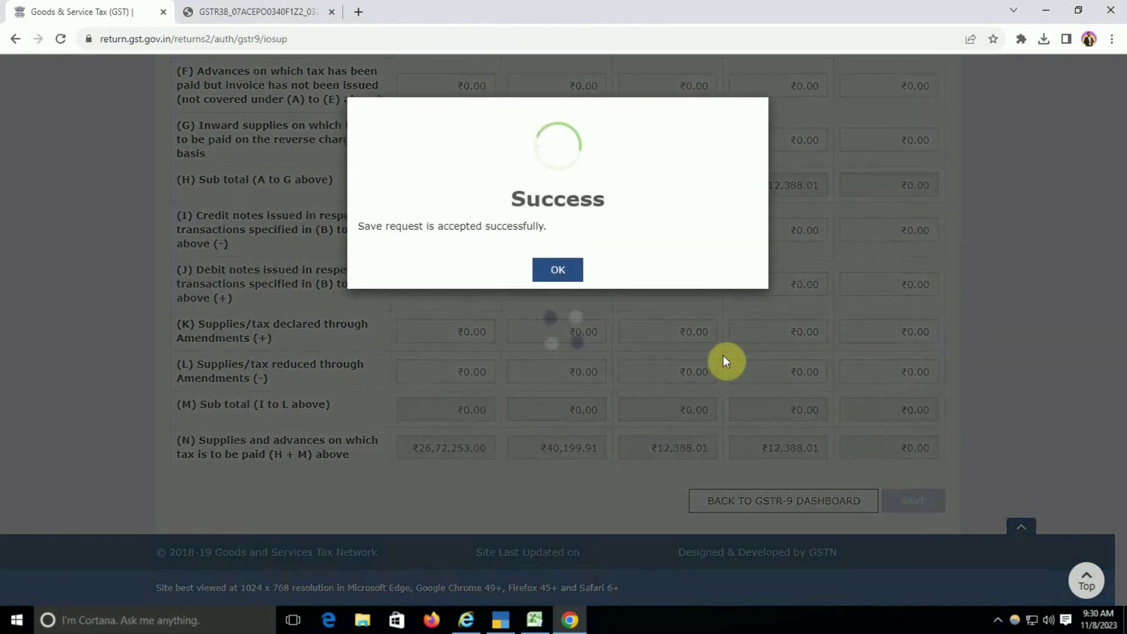
click(557, 271)
click(761, 503)
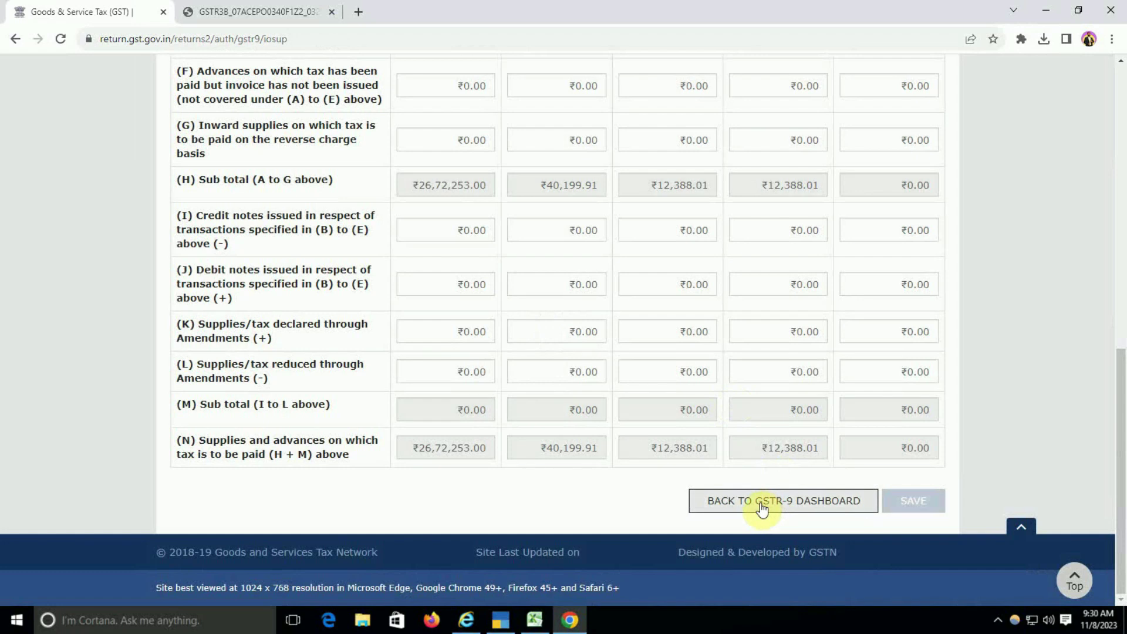
Step: Open Table 6, ITC availed, showing rows B through D at ₹0.00
scroll(710, 455, down, 5)
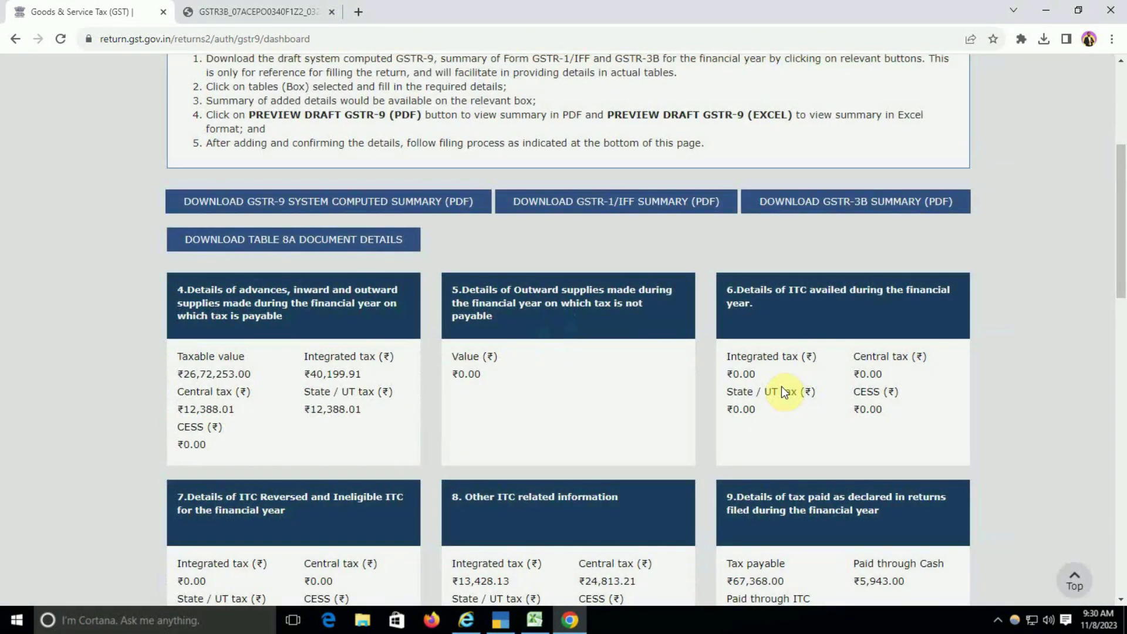
click(786, 384)
scroll(616, 456, down, 4)
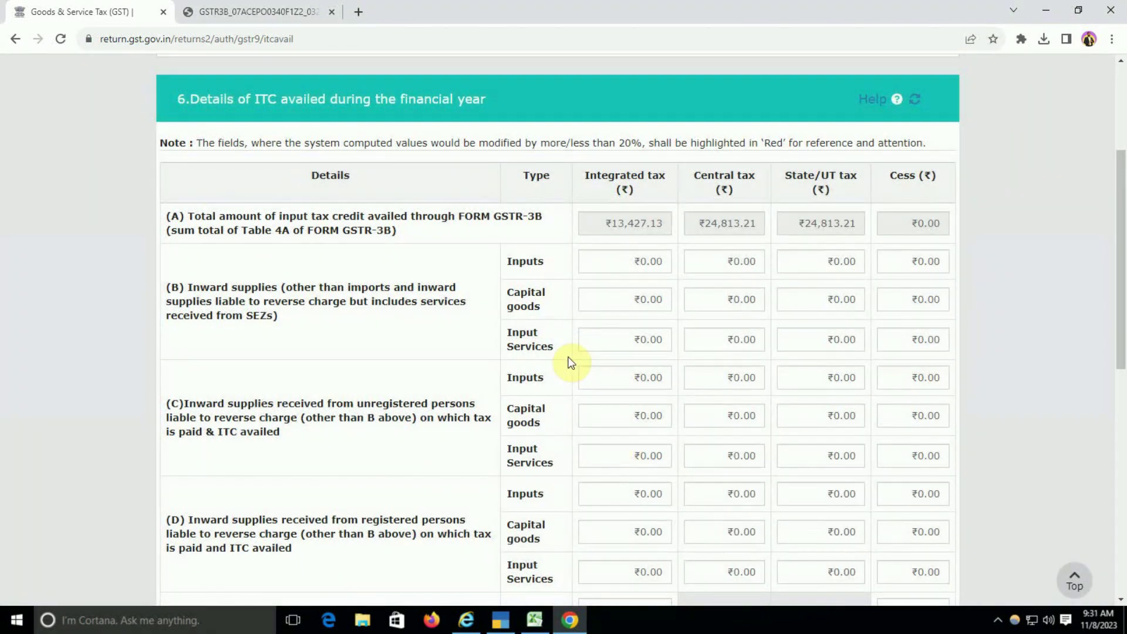
Step: Enter ₹13,427.13 integrated tax and ₹24,813.21 central tax in Table 6 row (B) Inputs
click(603, 255)
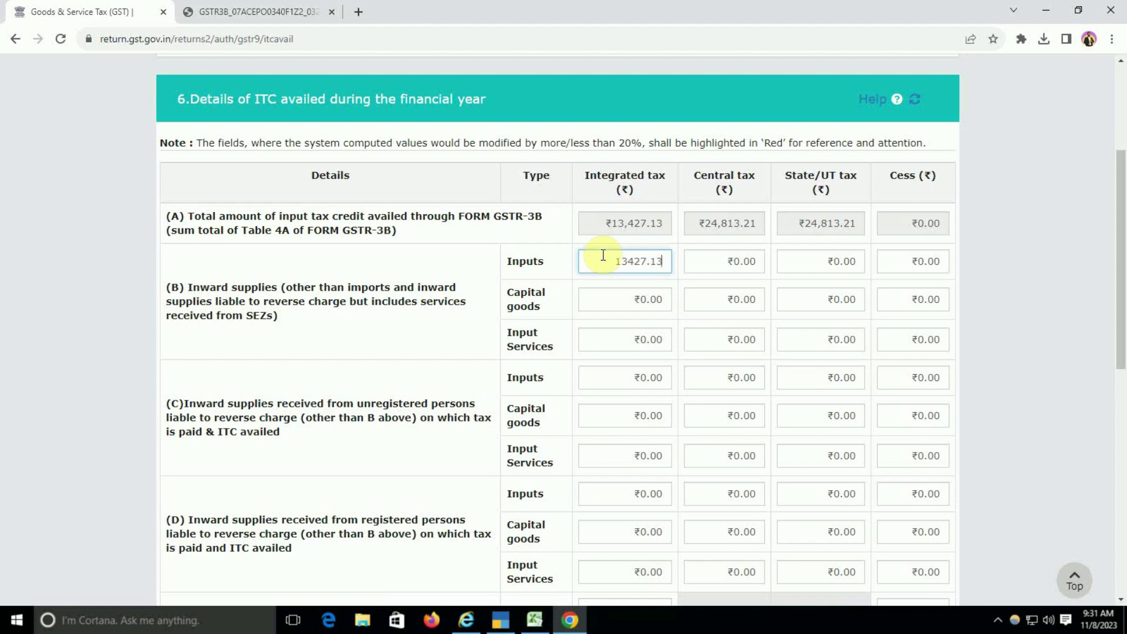
click(729, 268)
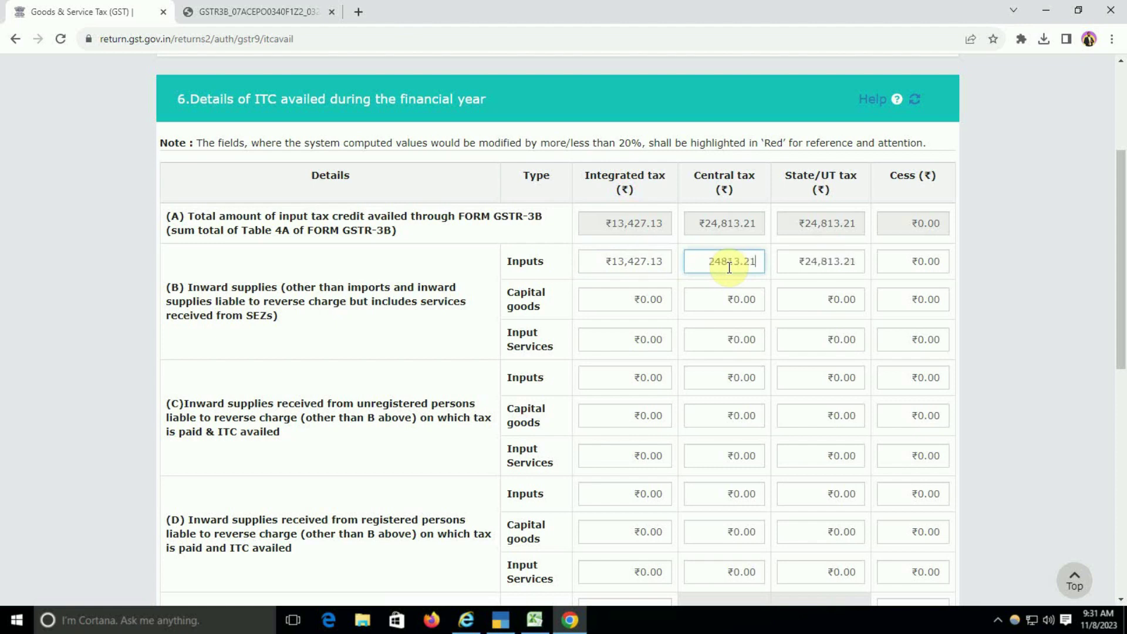
text(24813.21)
click(559, 278)
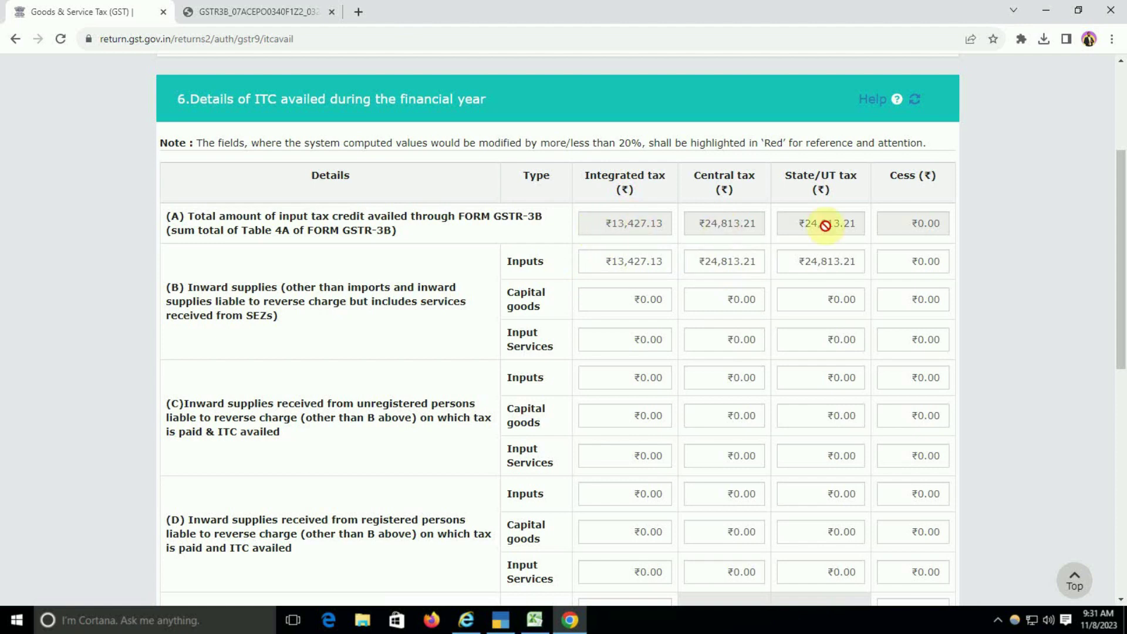
Step: Save Table 6 and return to the GSTR-9 dashboard
scroll(636, 376, down, 8)
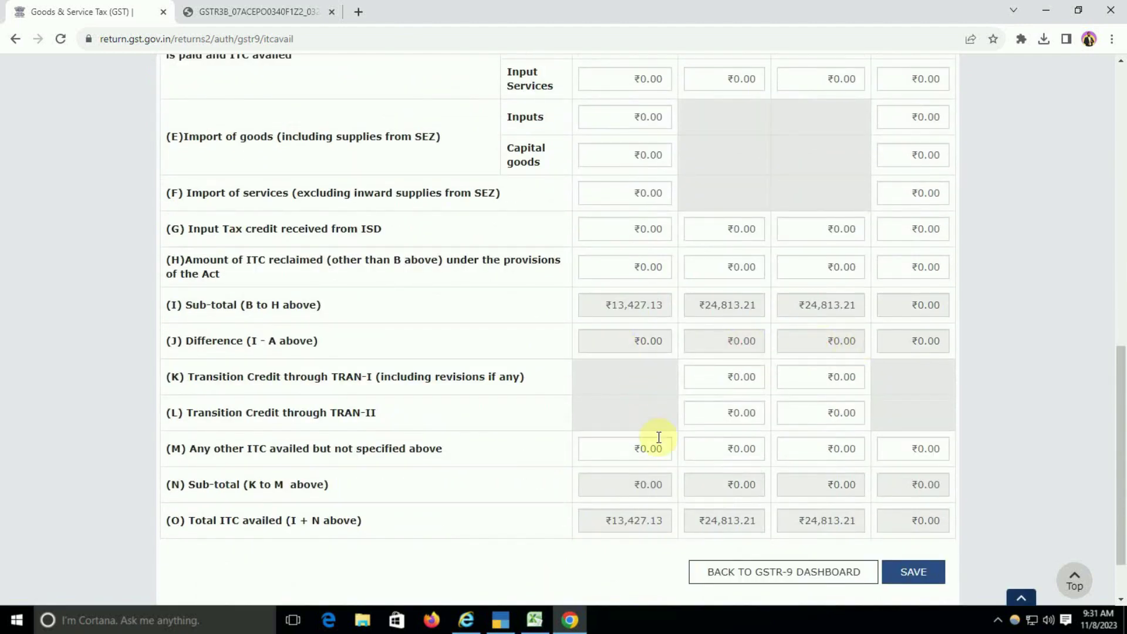
scroll(658, 438, down, 2)
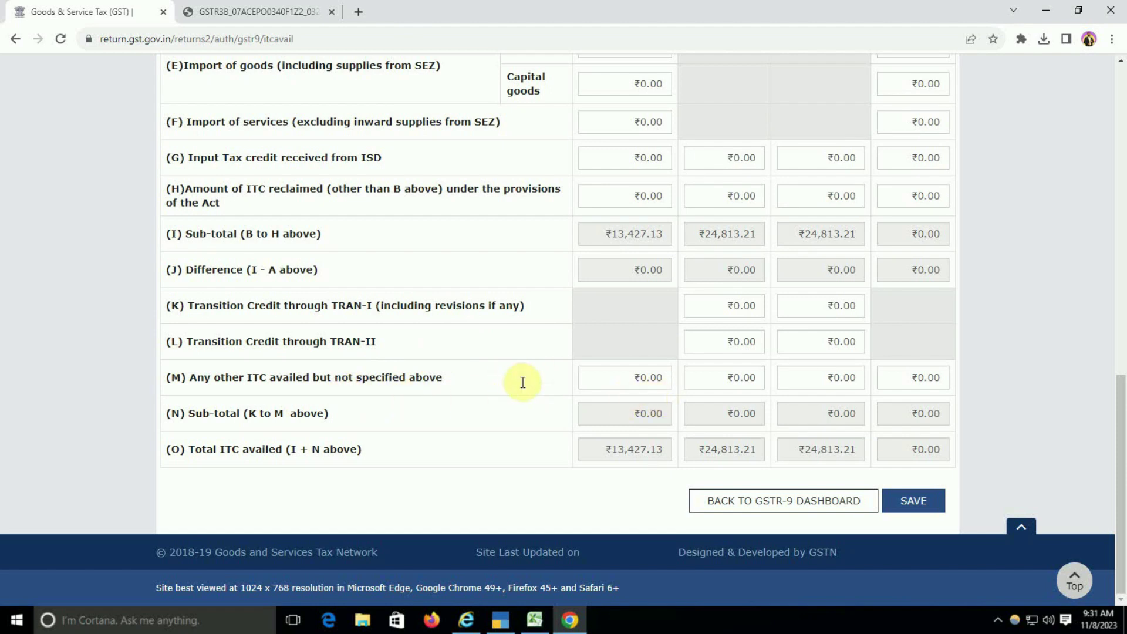
click(920, 502)
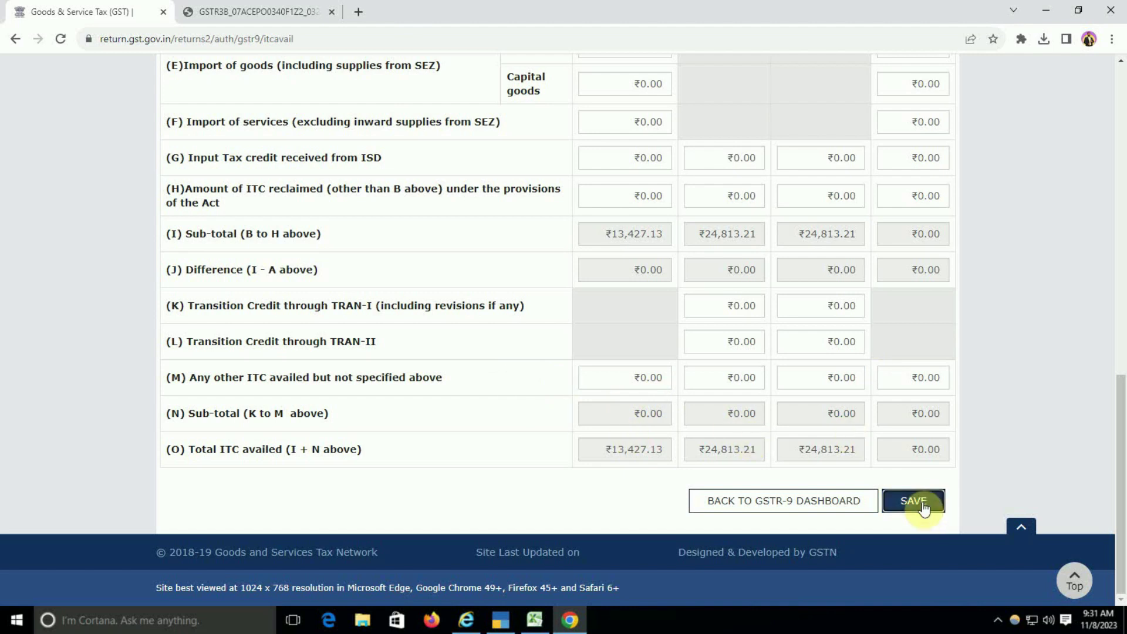
click(561, 273)
click(767, 501)
scroll(601, 422, down, 4)
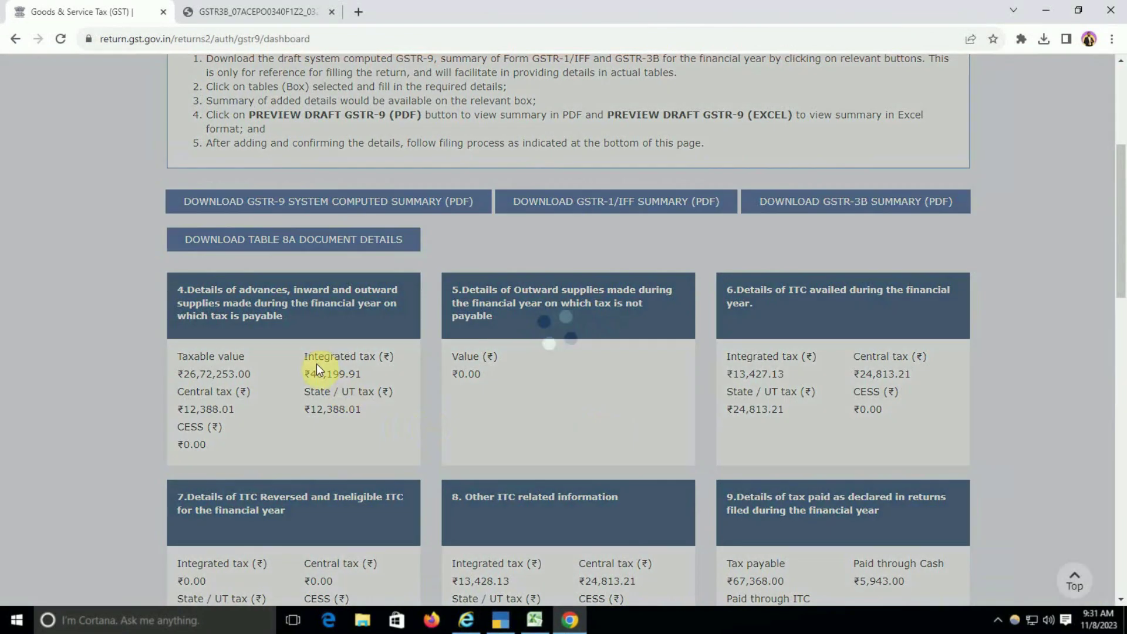
Step: Open Table 7, ITC reversed, and review its heading
scroll(514, 380, down, 4)
scroll(514, 381, down, 2)
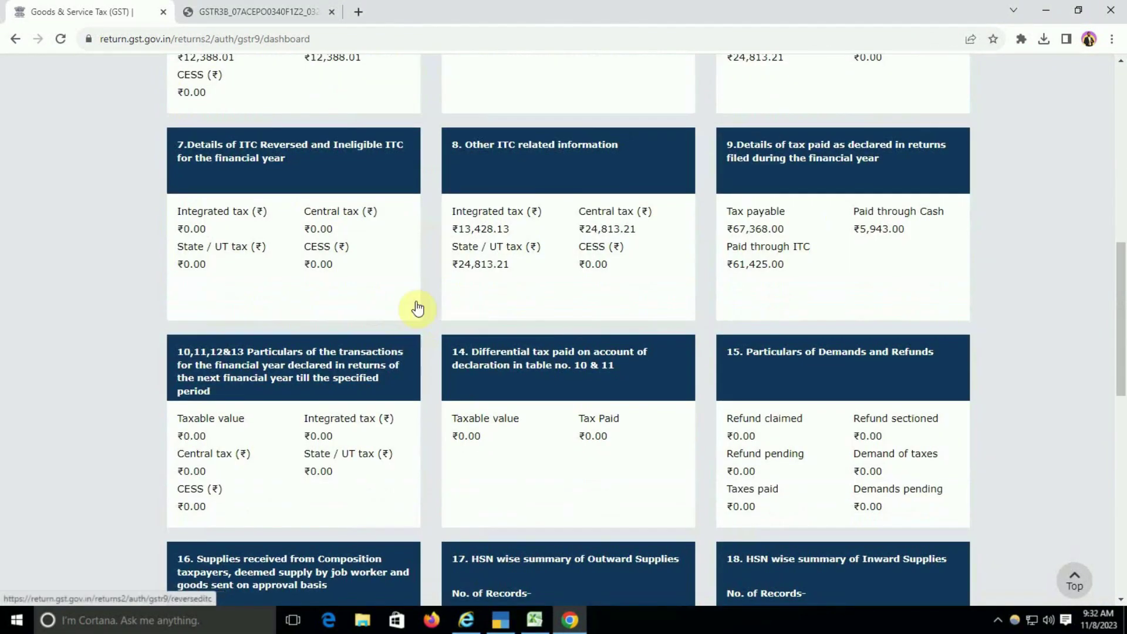
click(330, 215)
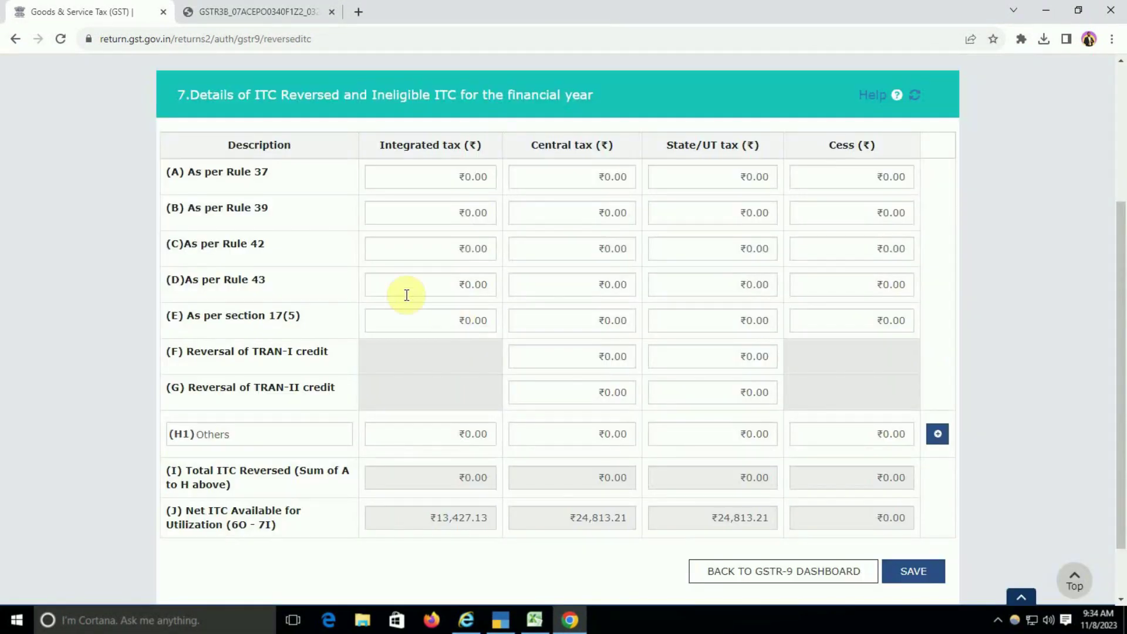
drag(212, 95, 600, 101)
click(572, 116)
Step: Save Table 7 with all amounts at ₹0.00, then open Table 6 again
scroll(699, 395, down, 2)
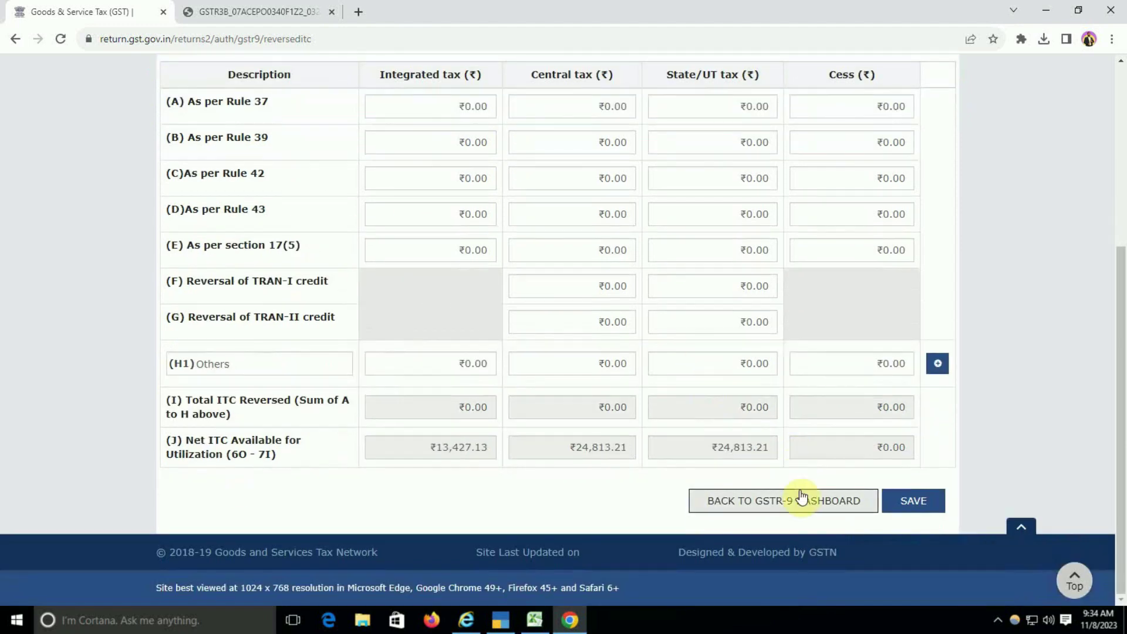
click(912, 499)
click(557, 276)
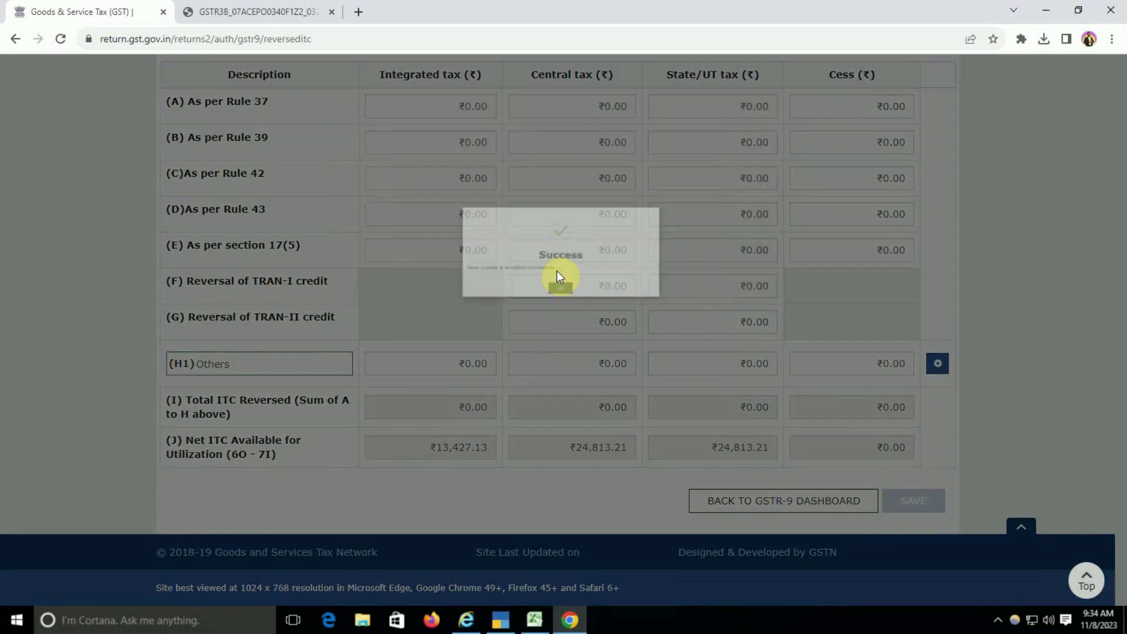
click(752, 506)
scroll(605, 428, down, 3)
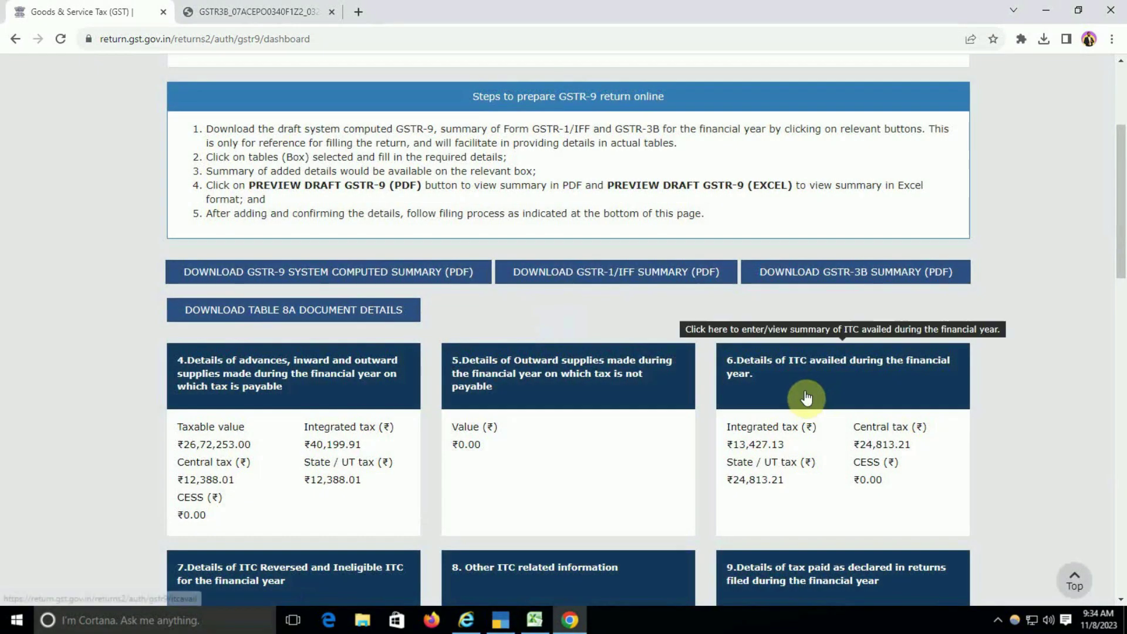
click(807, 400)
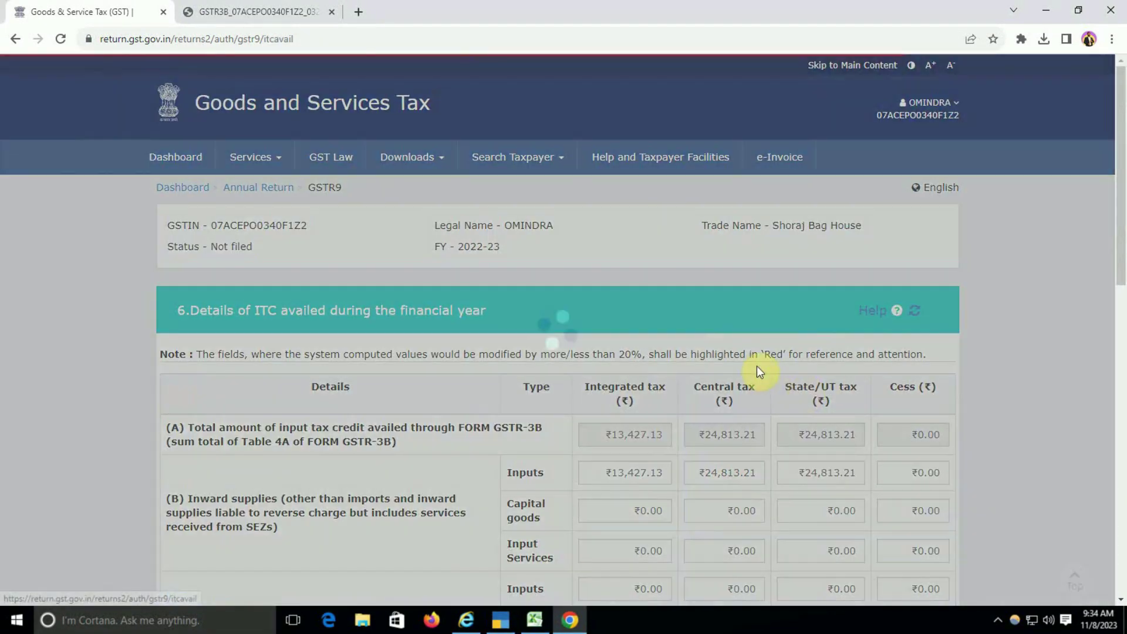
scroll(755, 372, down, 3)
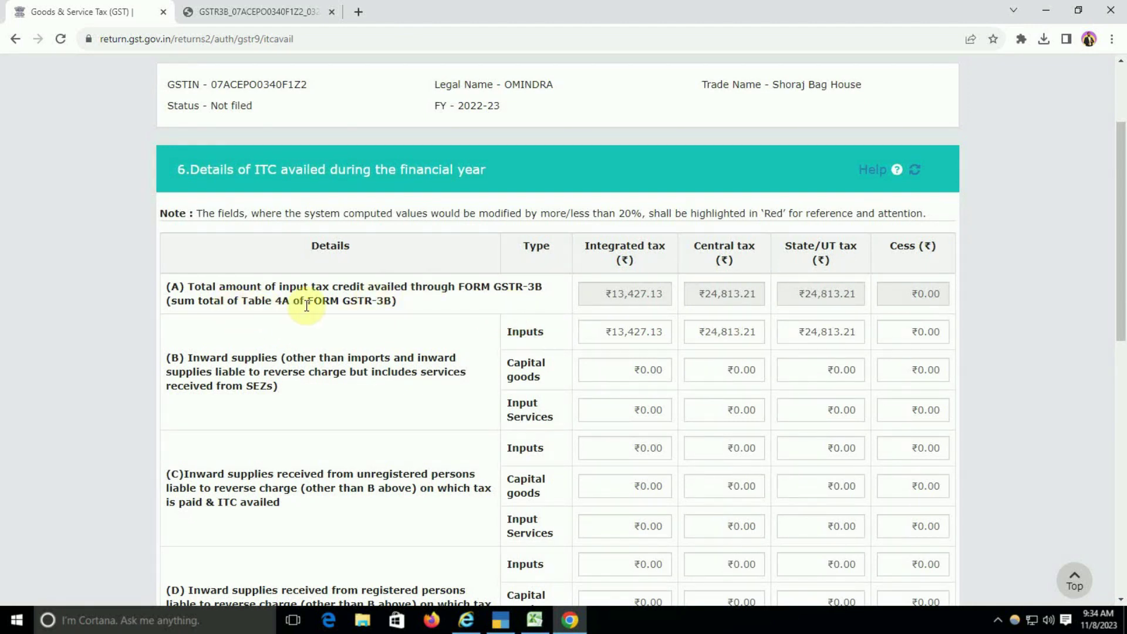
click(297, 12)
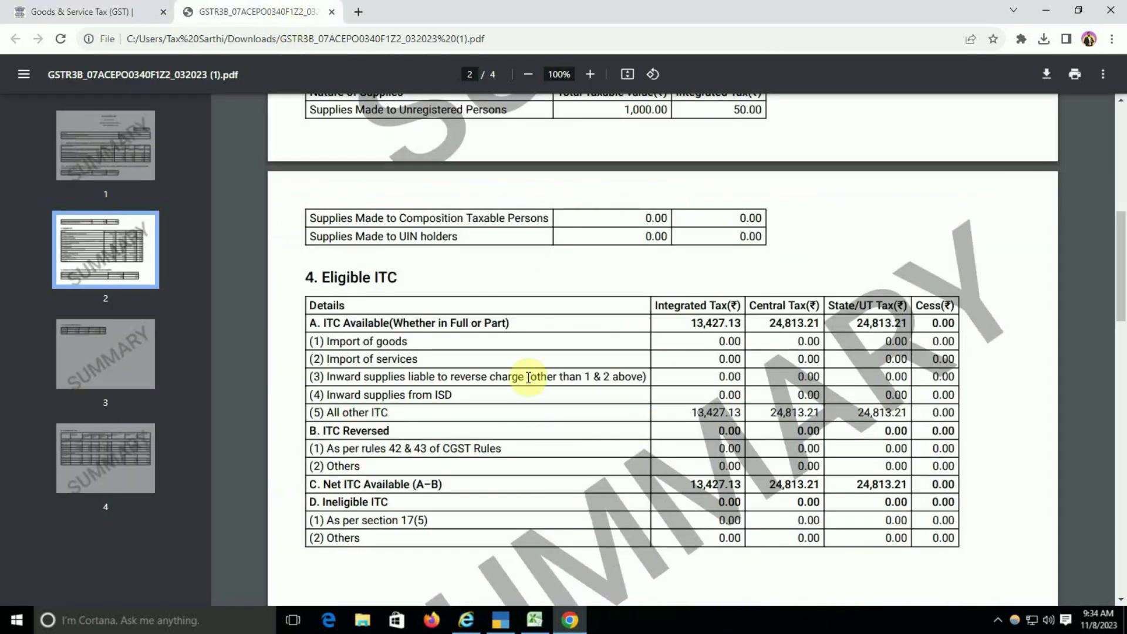
scroll(528, 377, up, 4)
scroll(529, 377, down, 5)
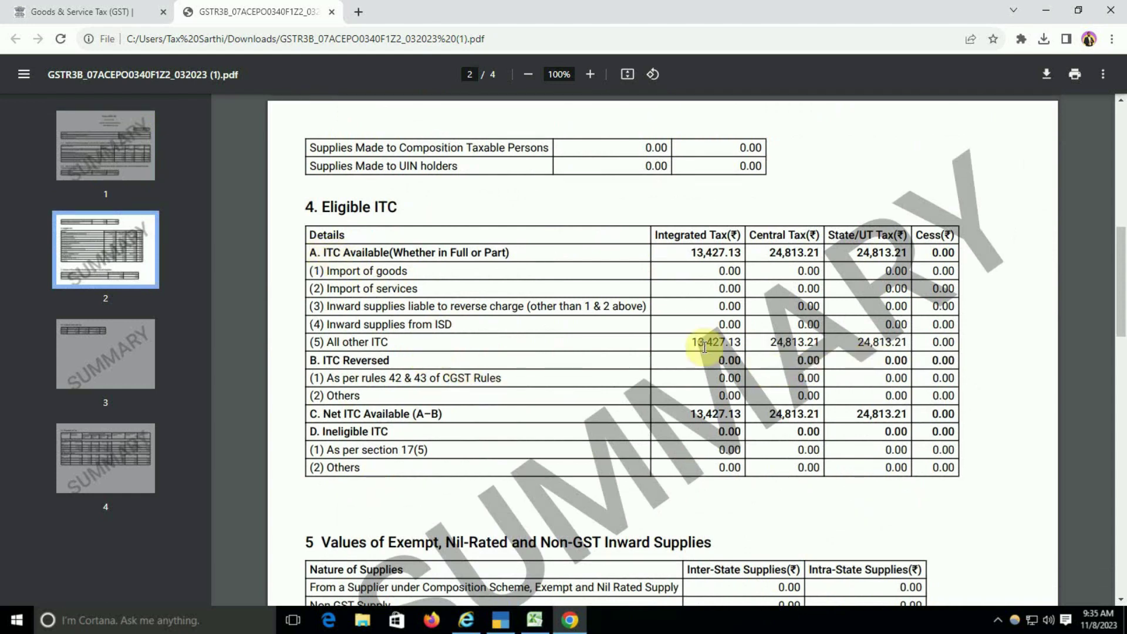
drag(693, 343, 799, 343)
click(724, 346)
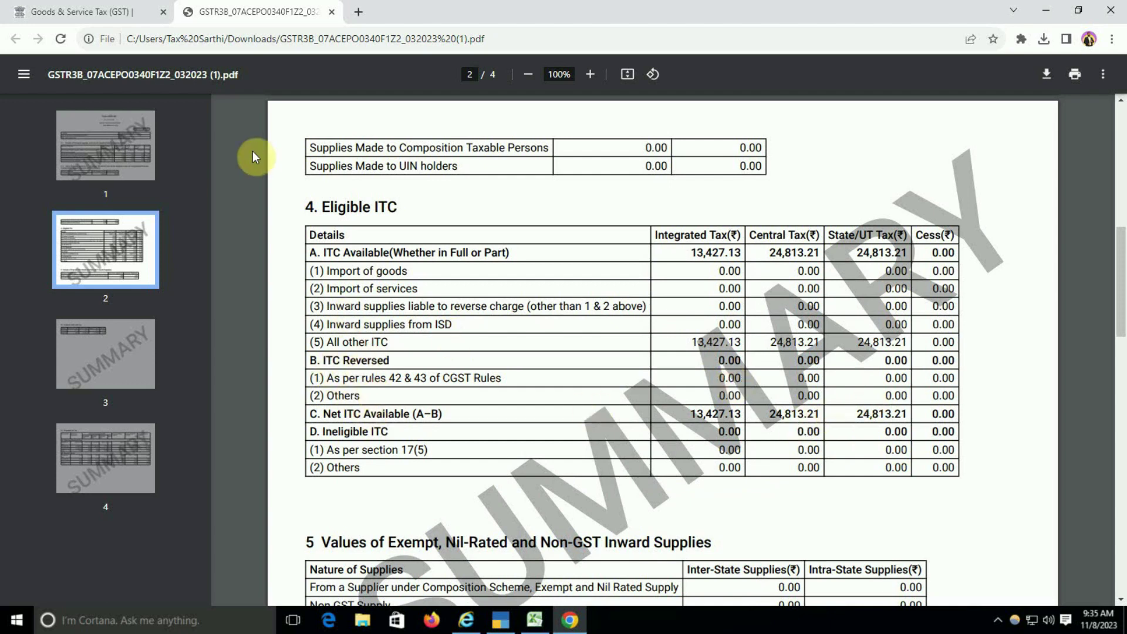
click(115, 11)
scroll(521, 393, down, 10)
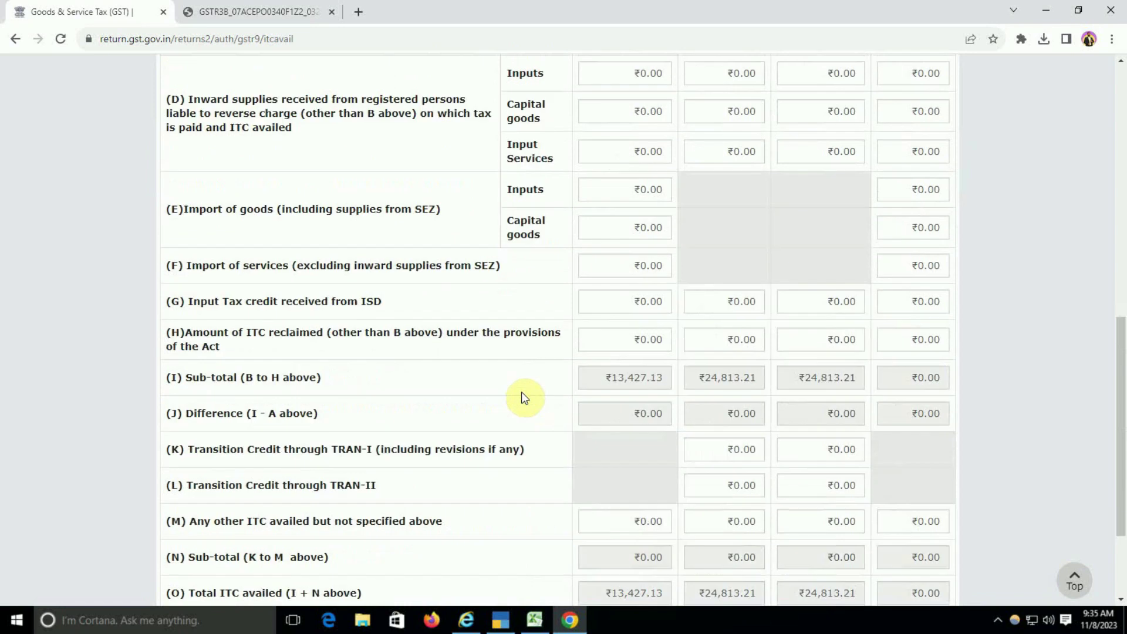
Step: Save Table 6 ITC availed again and return to the dashboard
click(912, 503)
click(559, 271)
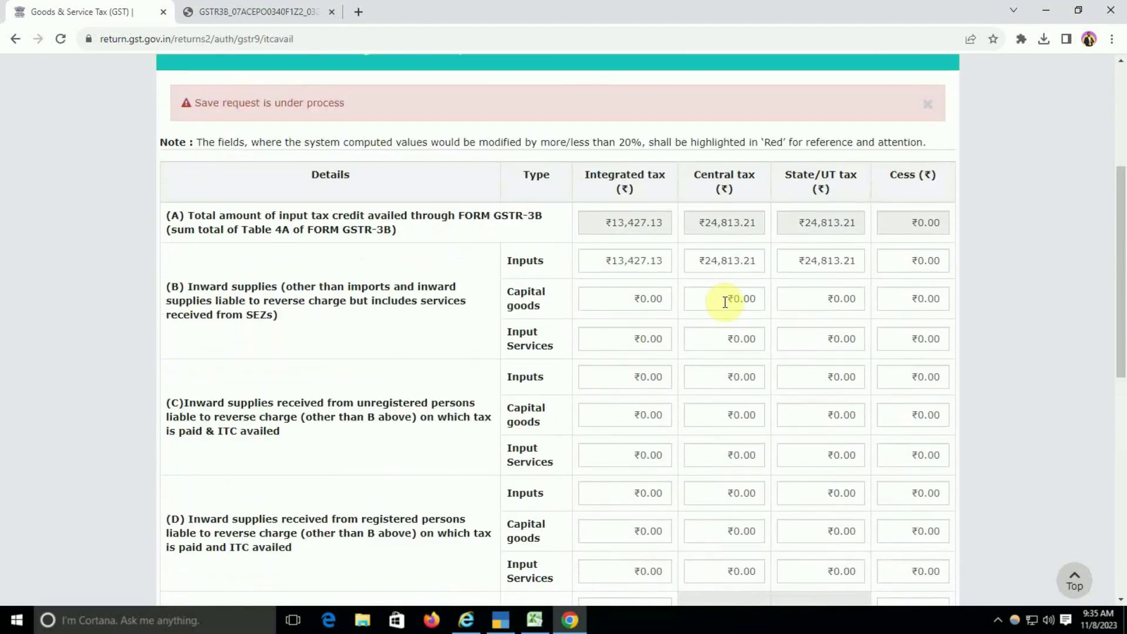
scroll(732, 309, down, 10)
click(775, 498)
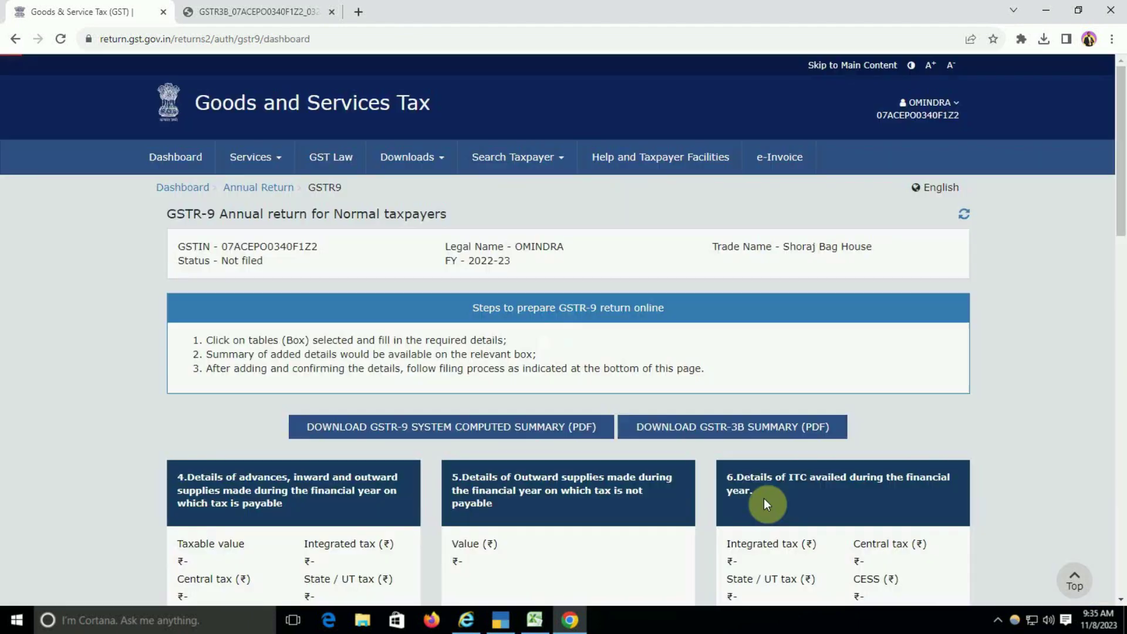
Step: Reopen Table 7, save it again with no ITC reversed, and return to the dashboard
scroll(470, 428, down, 5)
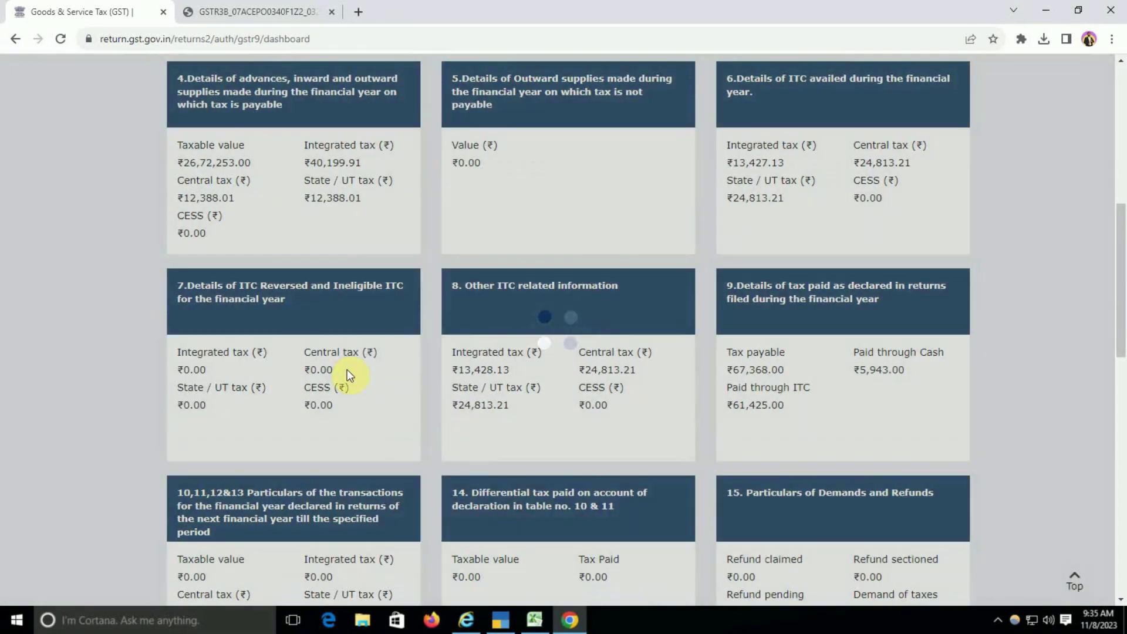
click(347, 369)
scroll(375, 417, down, 5)
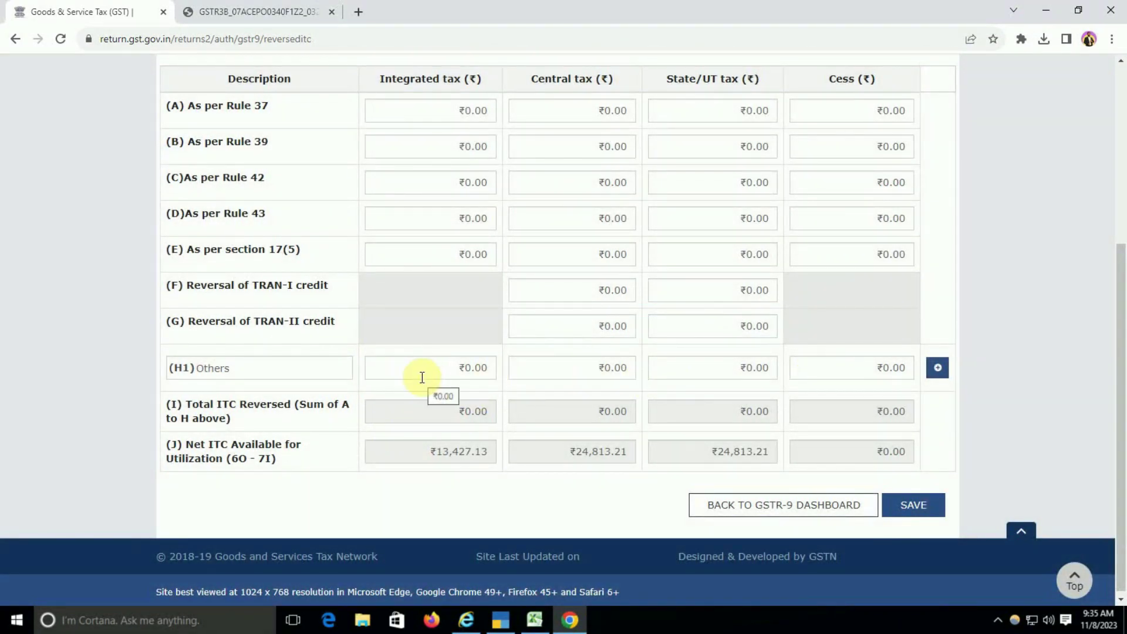
scroll(422, 378, up, 1)
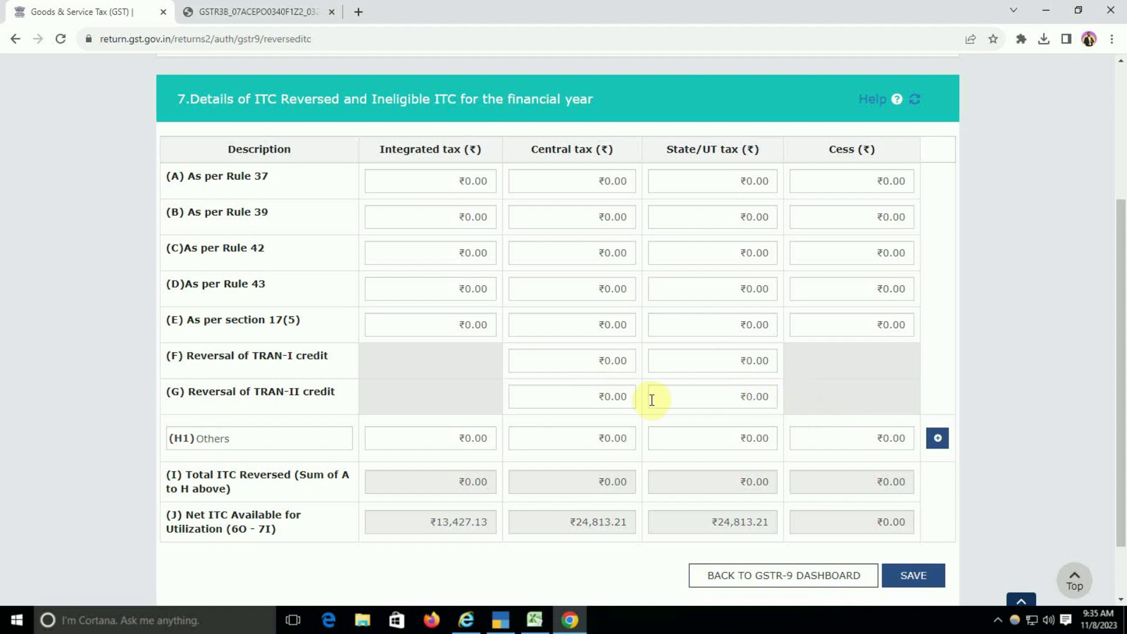
click(916, 574)
click(556, 272)
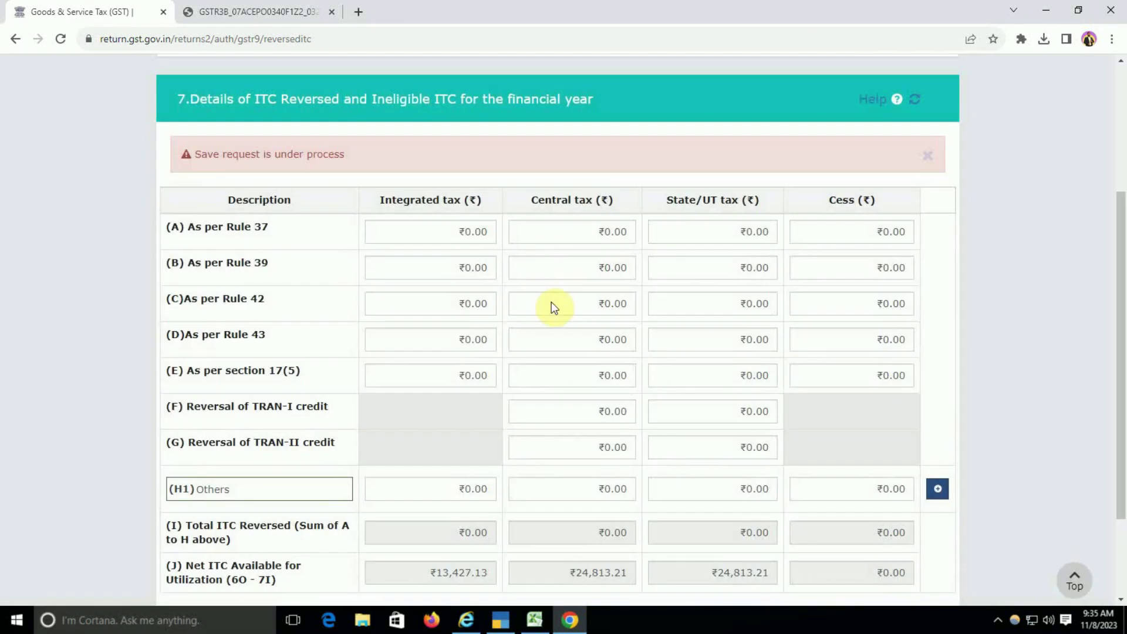
scroll(551, 302, down, 2)
scroll(509, 258, up, 3)
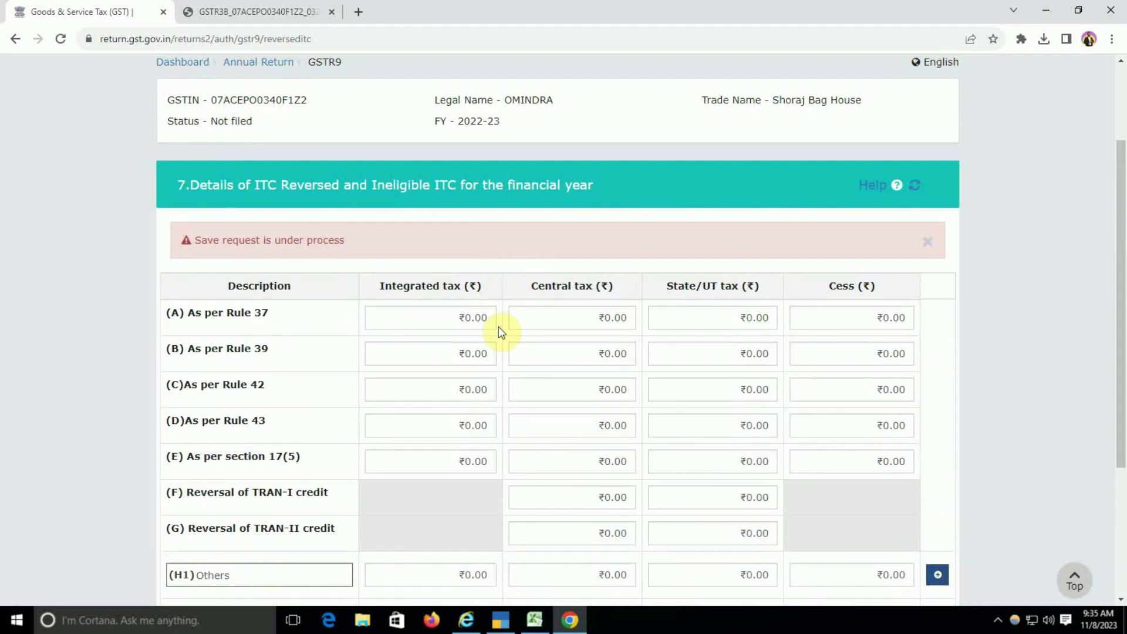
scroll(498, 326, down, 4)
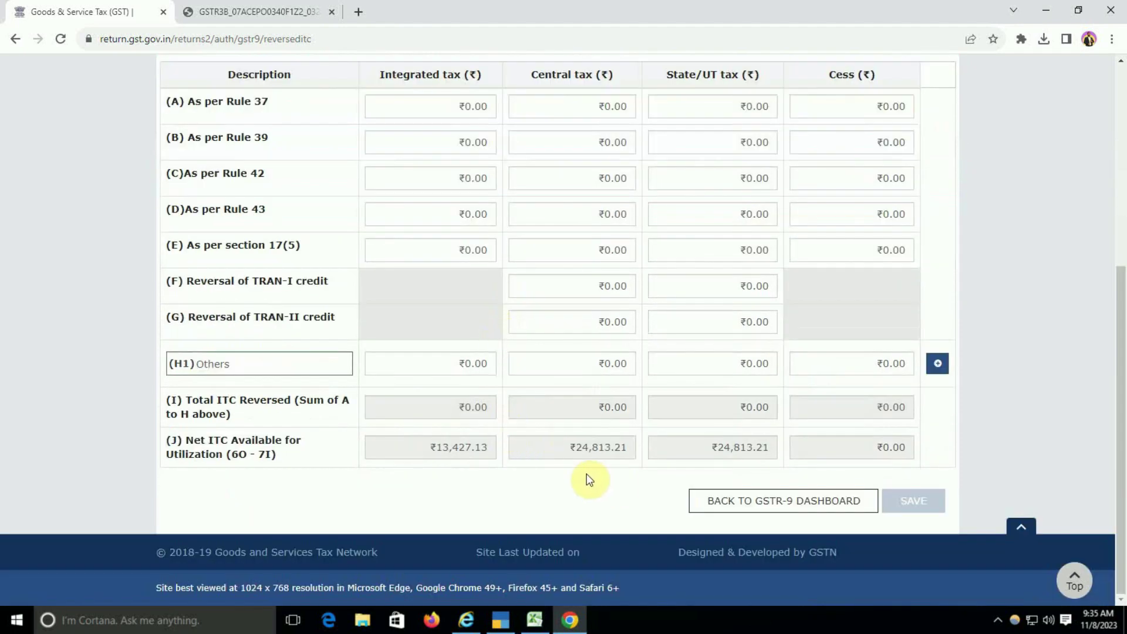
scroll(583, 487, up, 4)
scroll(553, 358, down, 3)
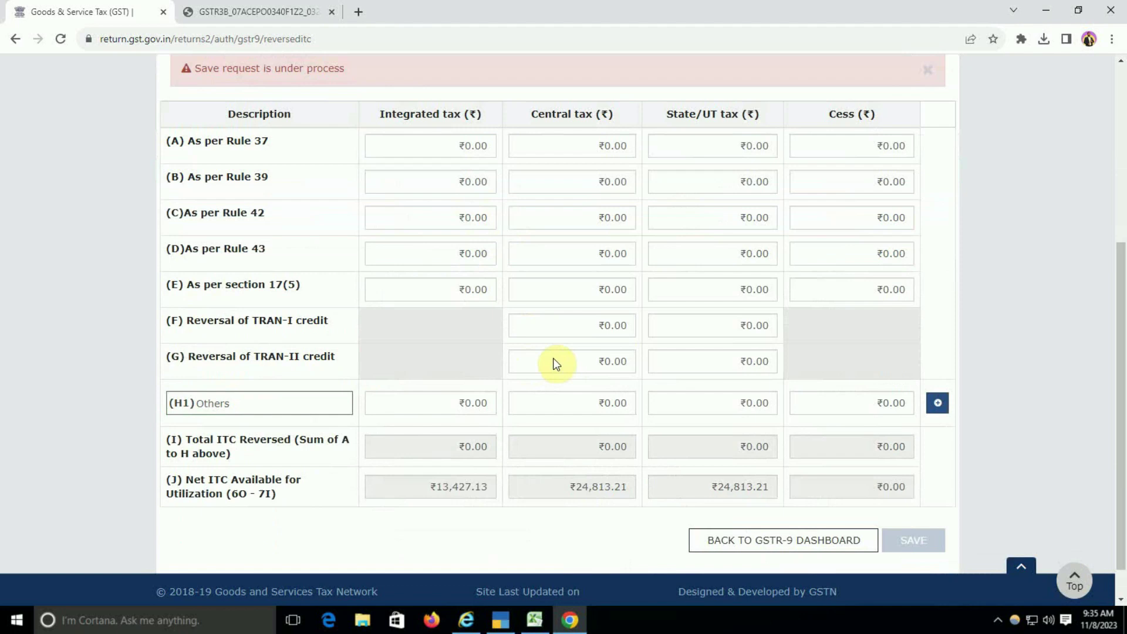
click(787, 500)
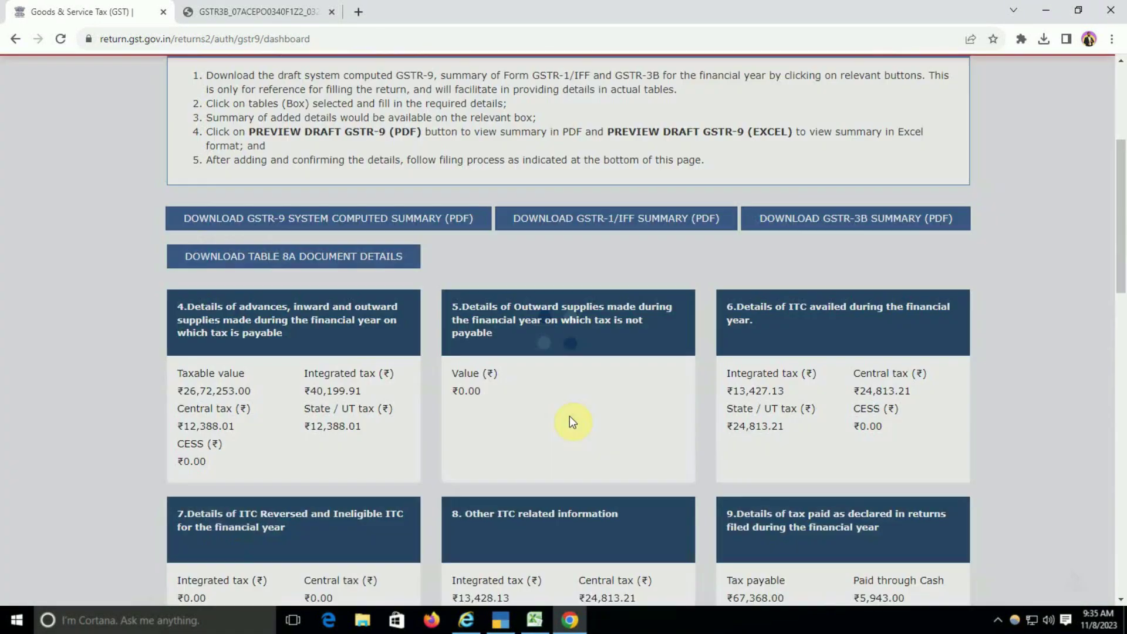
Step: Open Table 8 and compare row (A) ₹13,428.13 with row (B) ₹13,427.13 integrated tax
scroll(569, 417, down, 3)
scroll(570, 417, up, 2)
scroll(707, 383, down, 3)
click(555, 361)
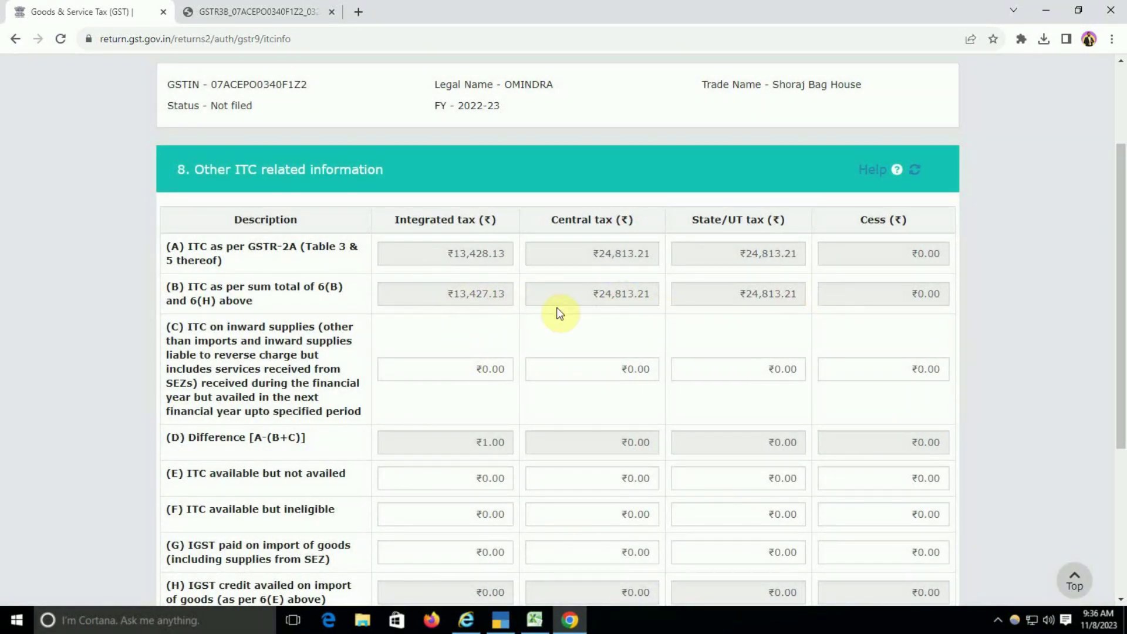
drag(452, 253, 590, 253)
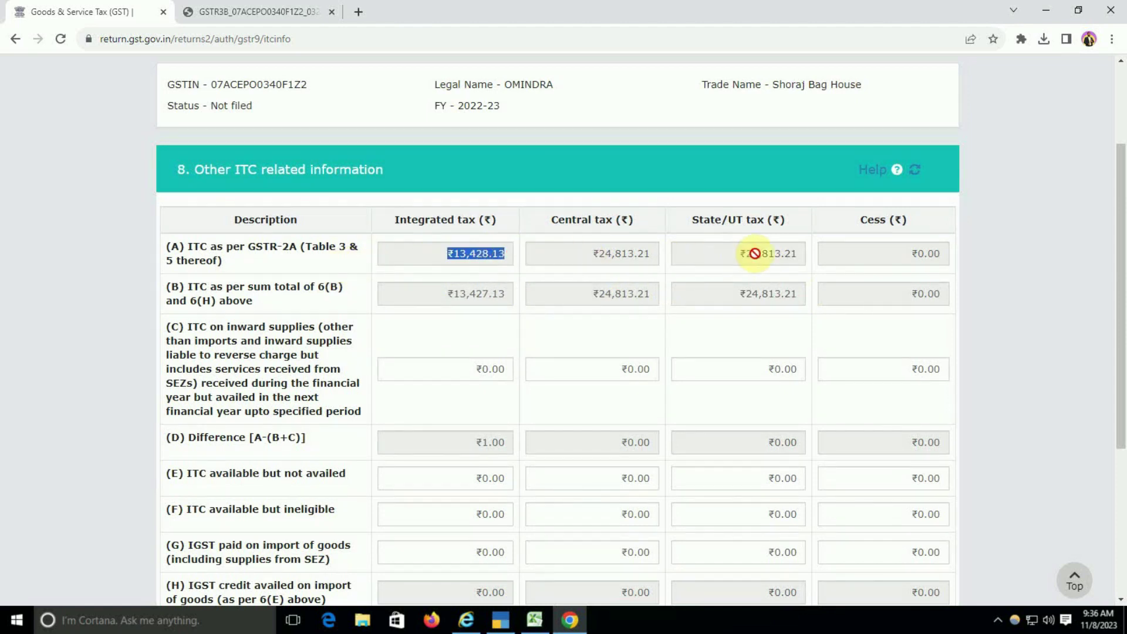
click(431, 287)
drag(431, 286, 520, 329)
click(502, 322)
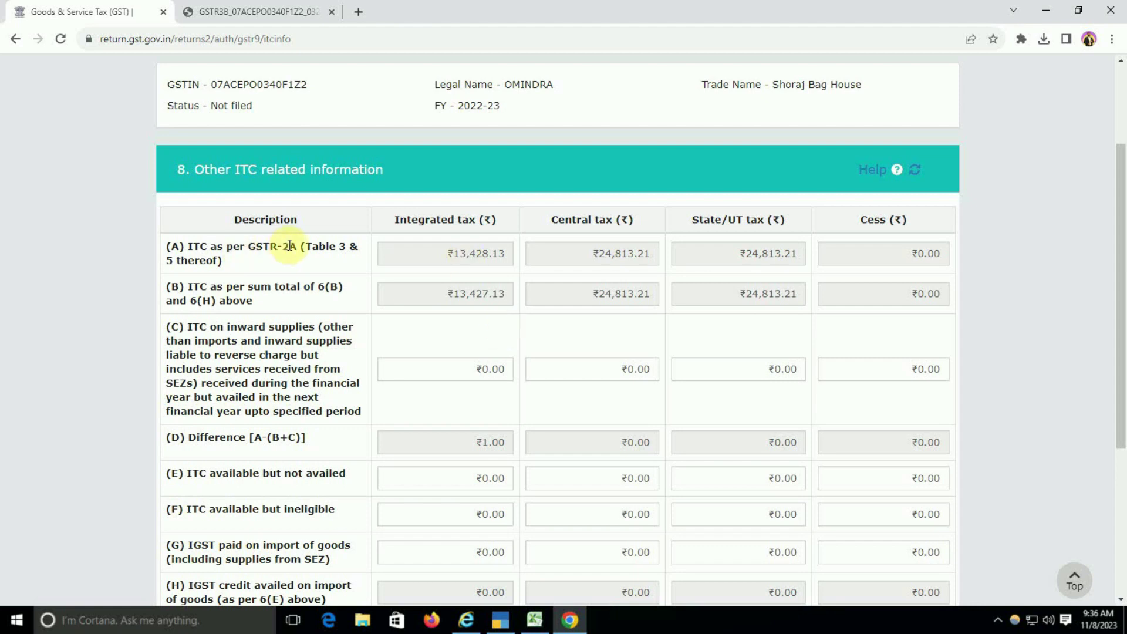
drag(194, 247, 311, 267)
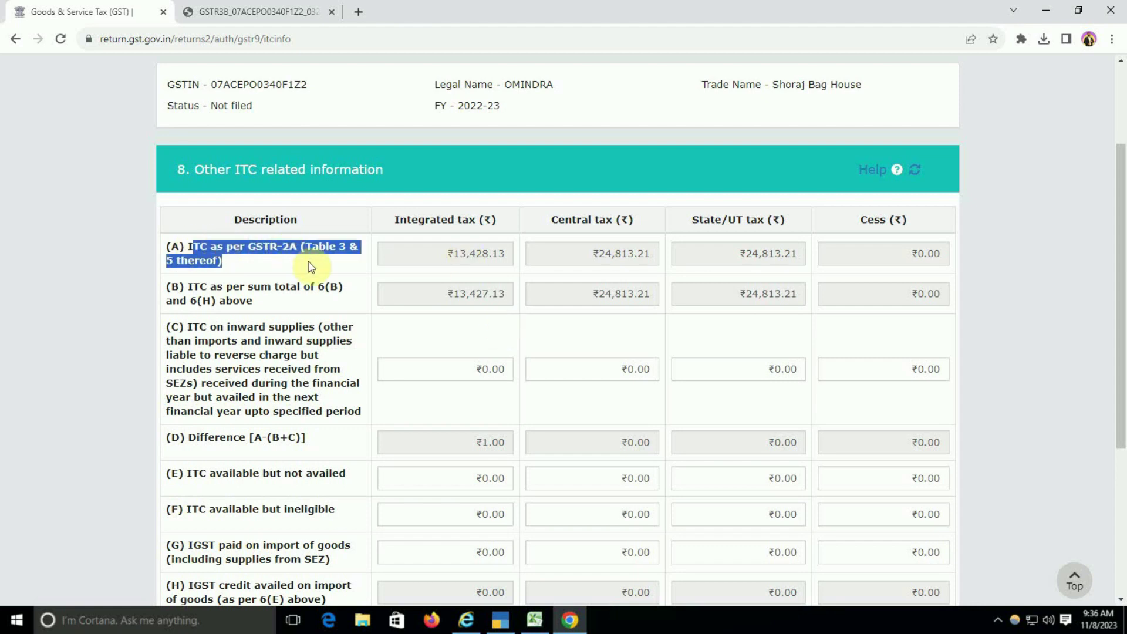
scroll(616, 380, down, 5)
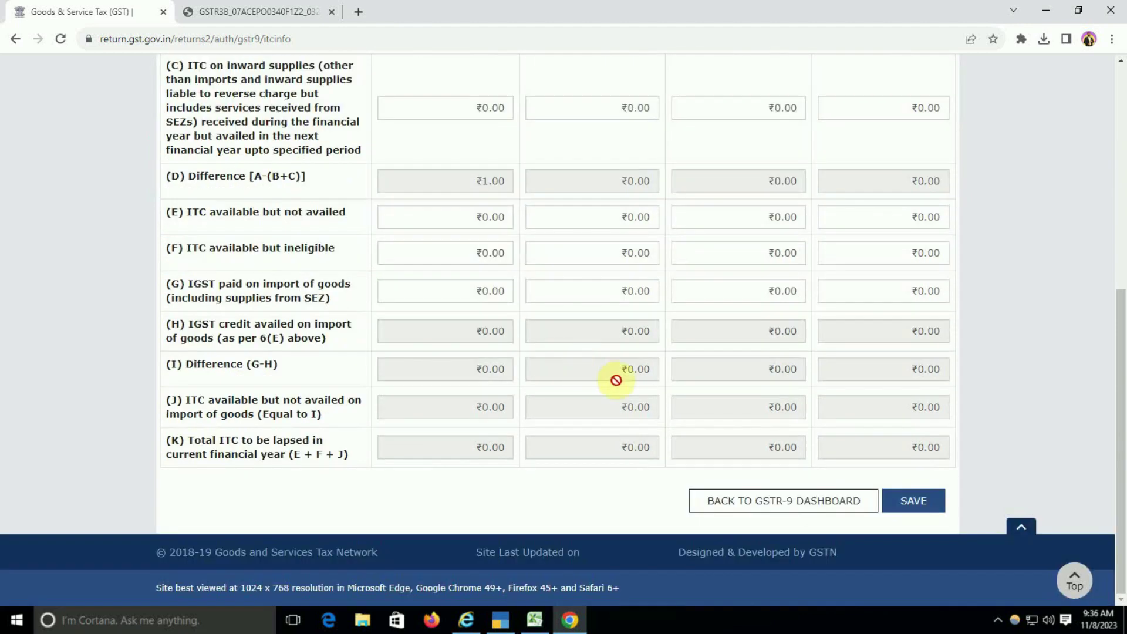
click(785, 500)
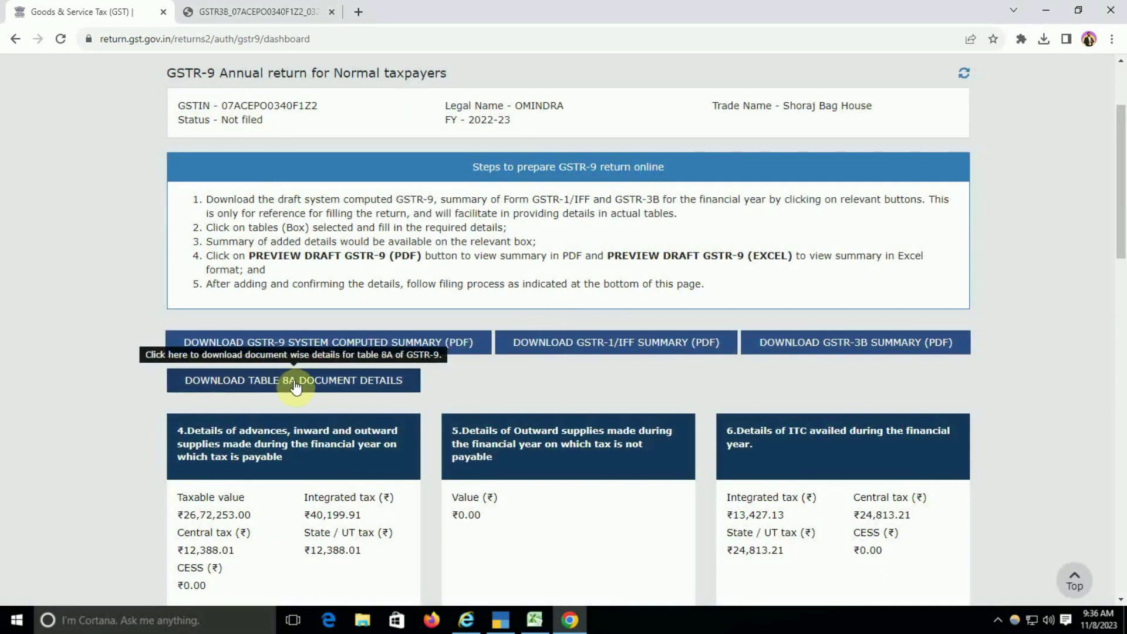
Step: Reopen Table 8 and save it with its auto-filled ITC figures
scroll(449, 385, down, 3)
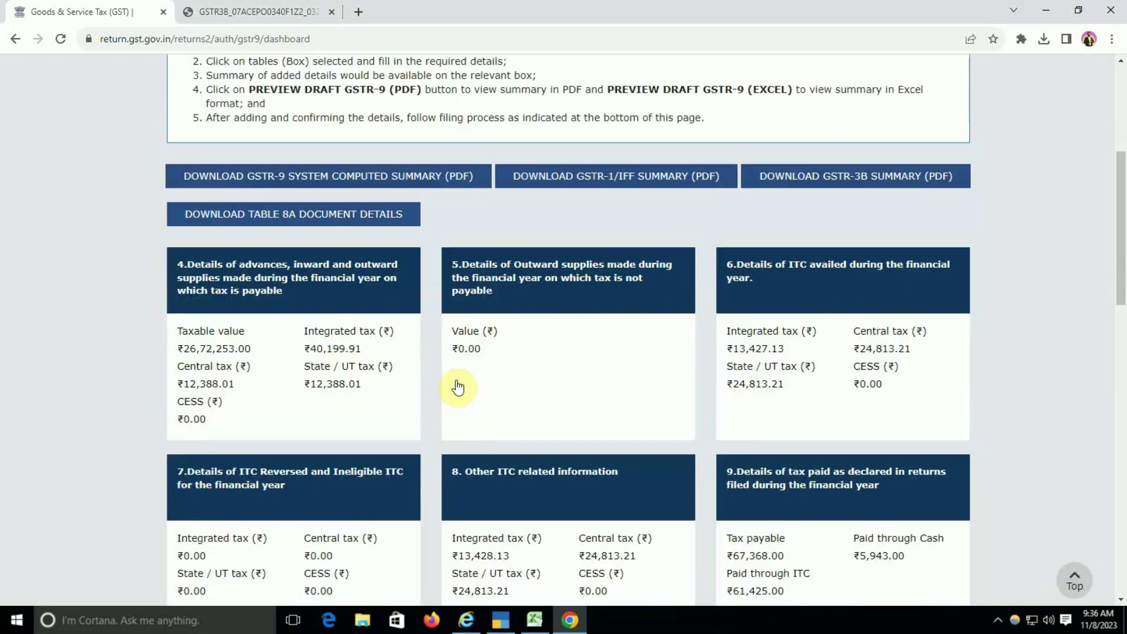
scroll(442, 386, down, 2)
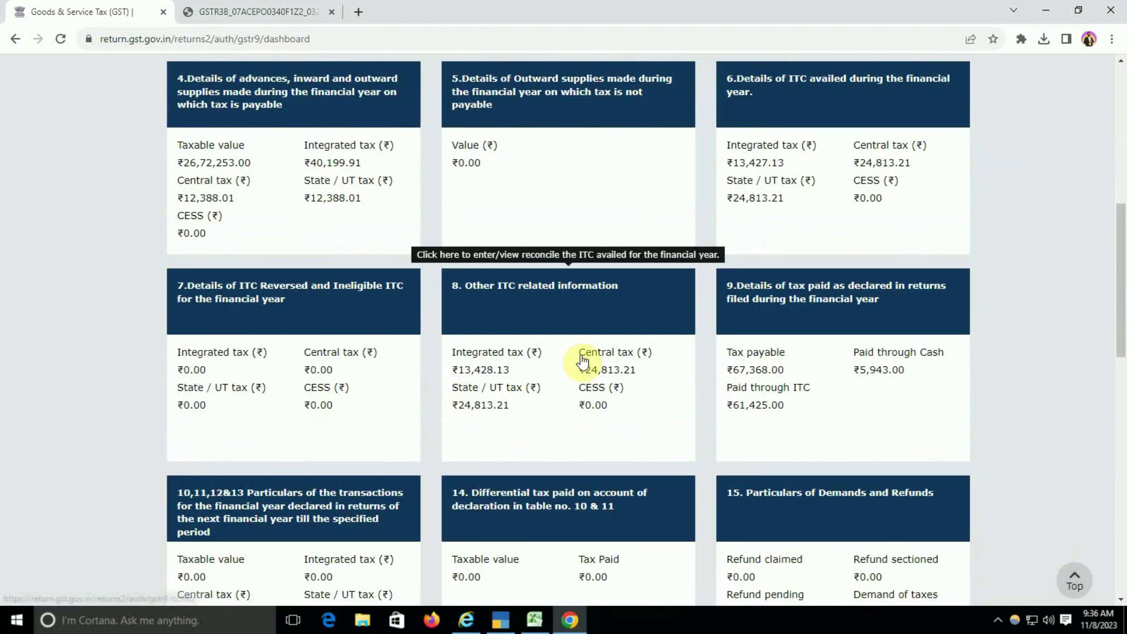
click(581, 355)
scroll(569, 364, down, 3)
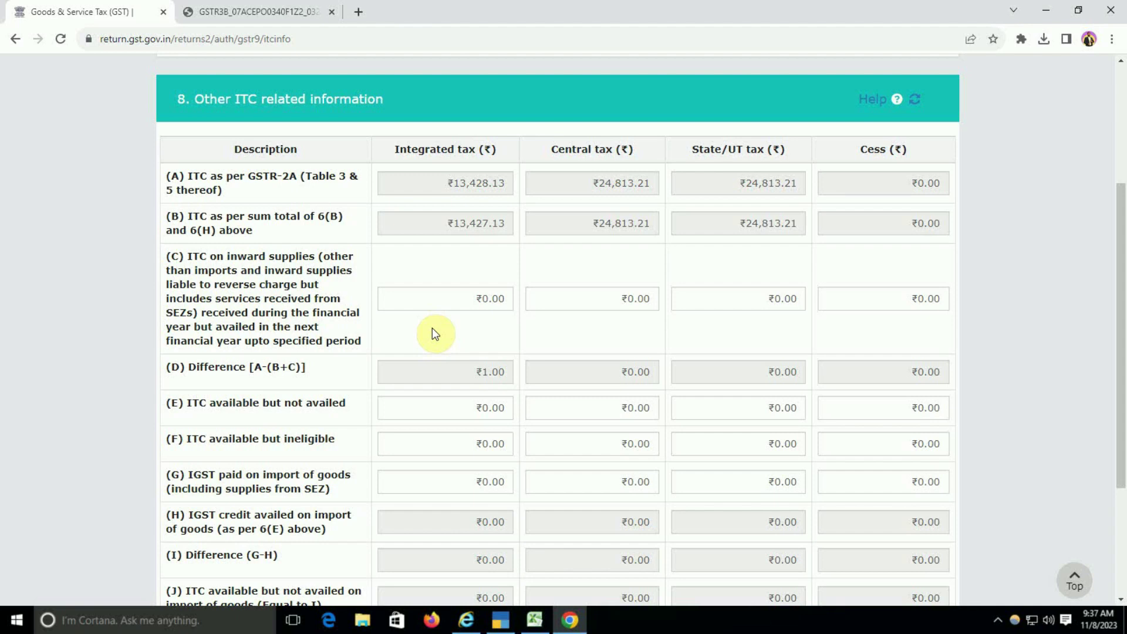
scroll(659, 337, down, 4)
click(925, 498)
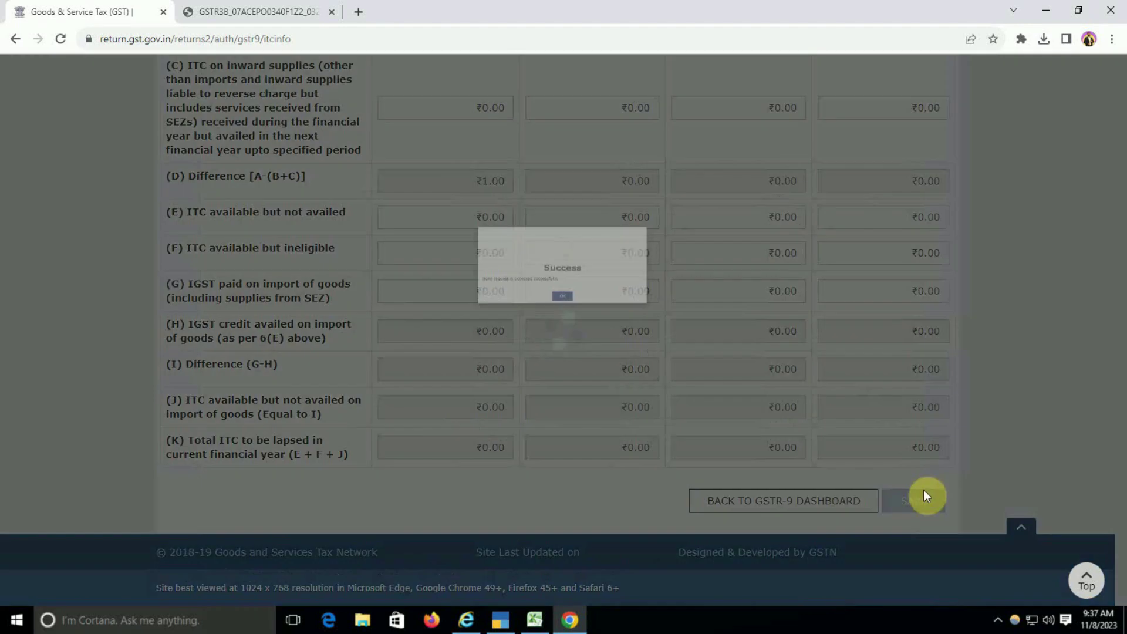
click(556, 273)
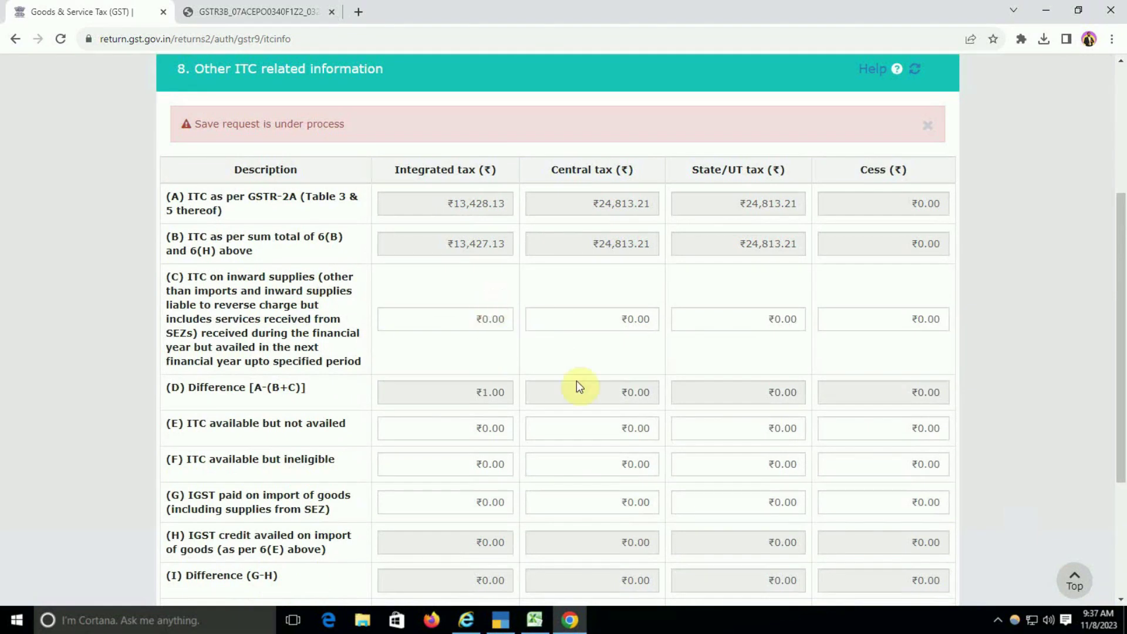
scroll(577, 380, down, 3)
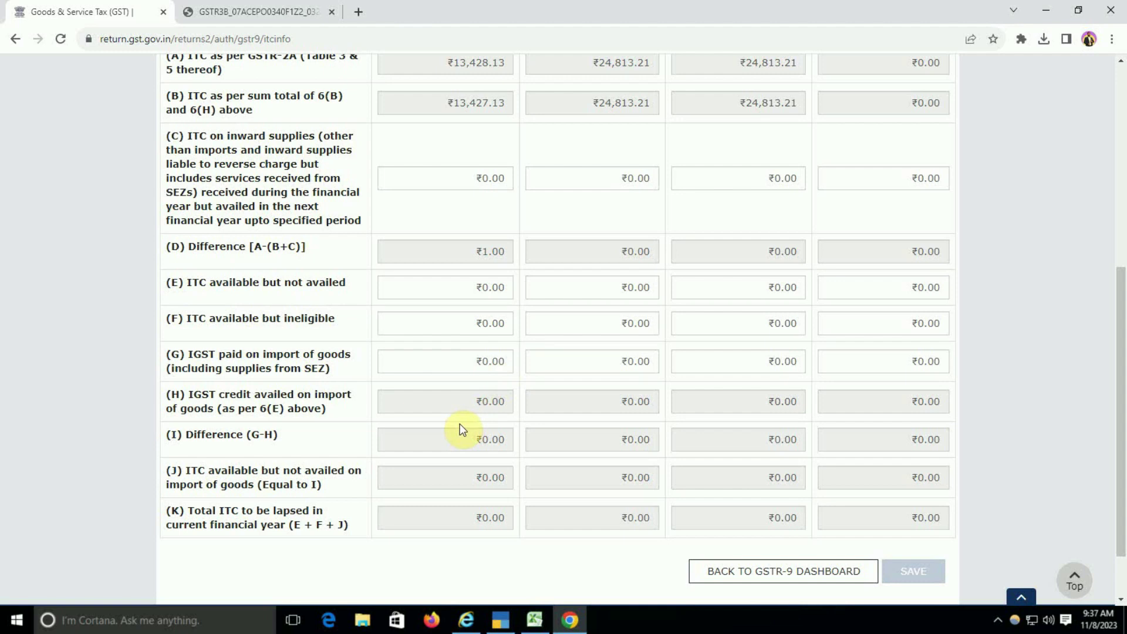
Step: Save table 9 tax paid (₹67,368 payable, ₹5,943 cash, ₹61,425 ITC) and return to the dashboard
click(731, 577)
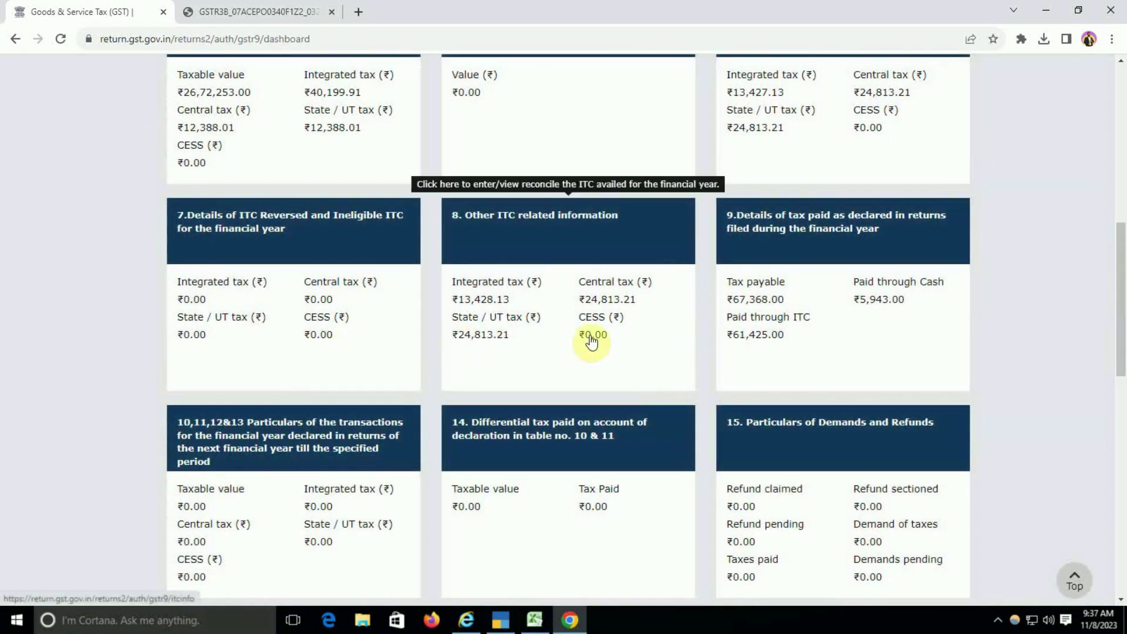
click(849, 298)
scroll(504, 356, down, 4)
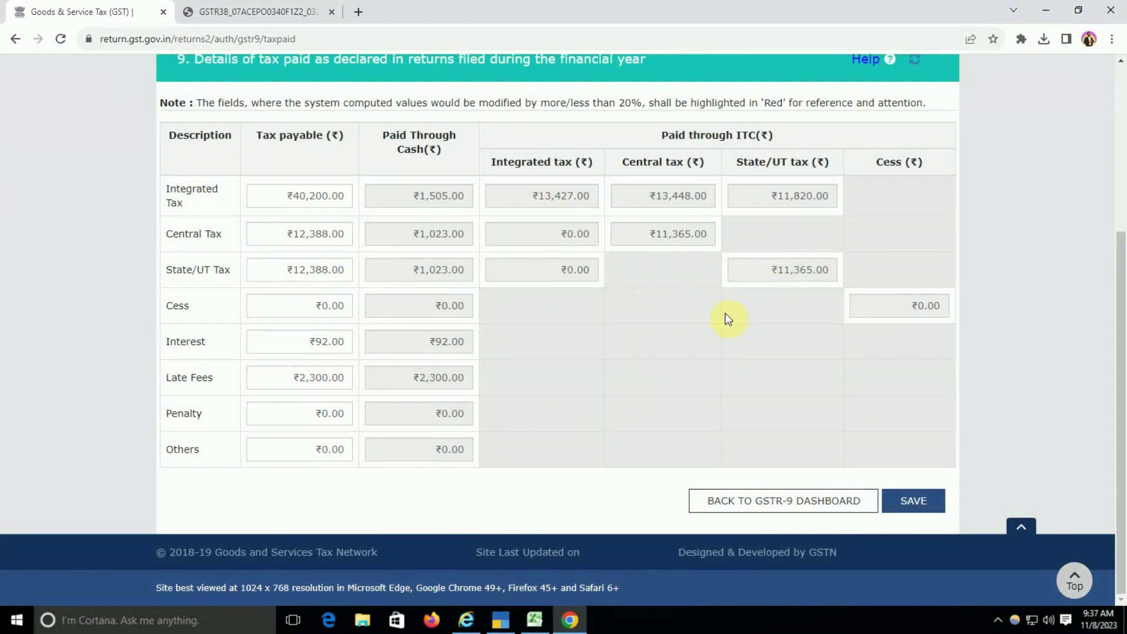
click(916, 502)
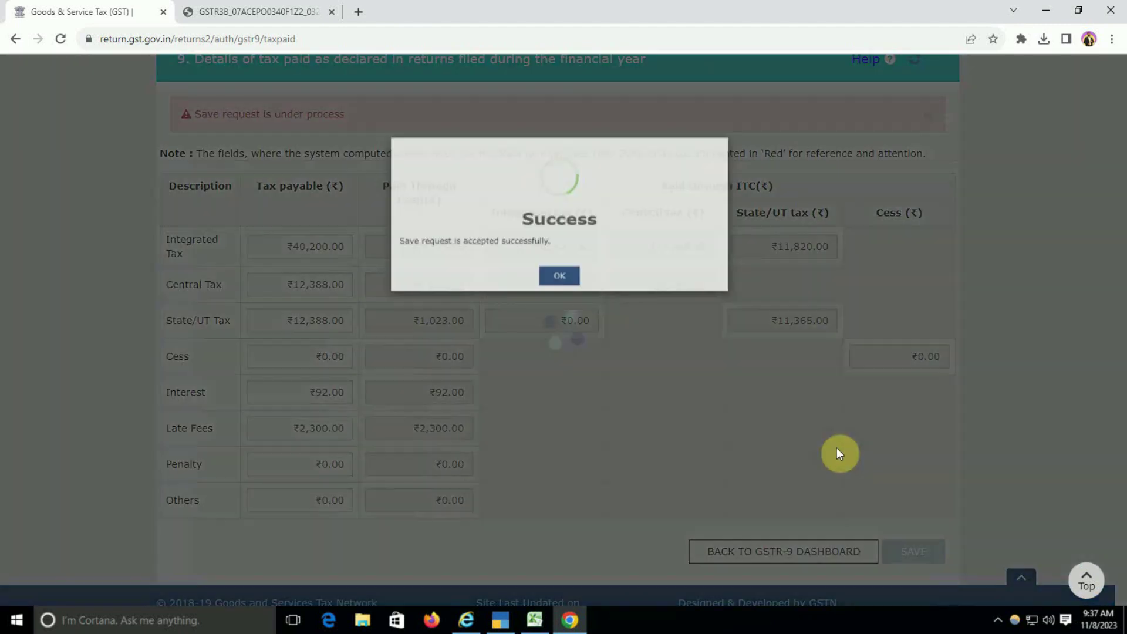
click(564, 276)
scroll(807, 446, down, 2)
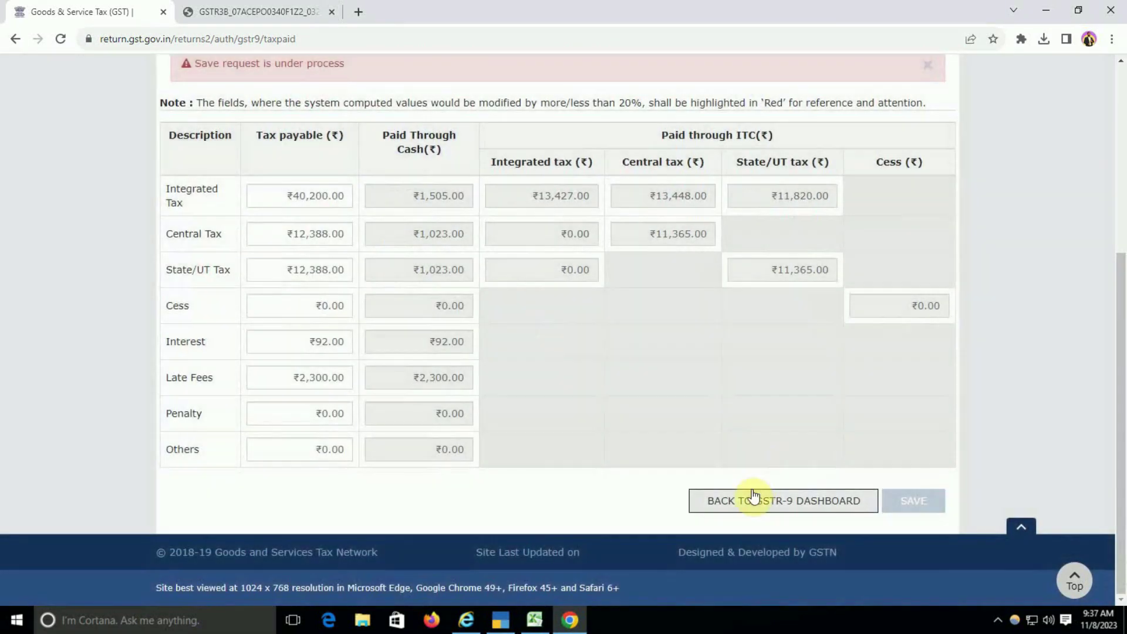
click(753, 497)
scroll(499, 405, down, 8)
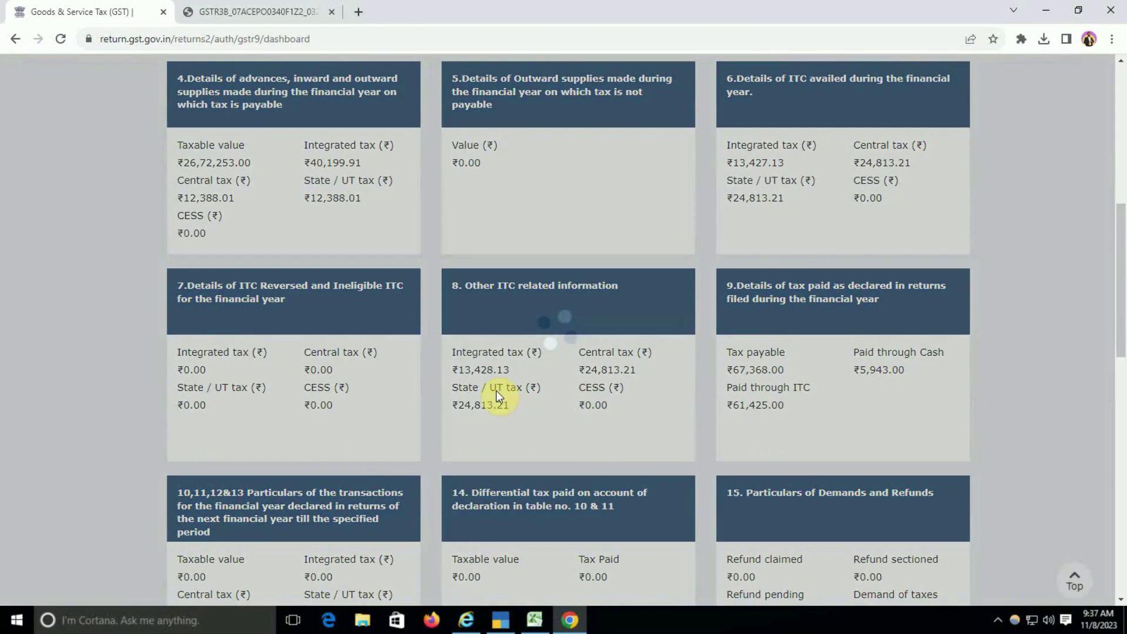
scroll(496, 390, down, 2)
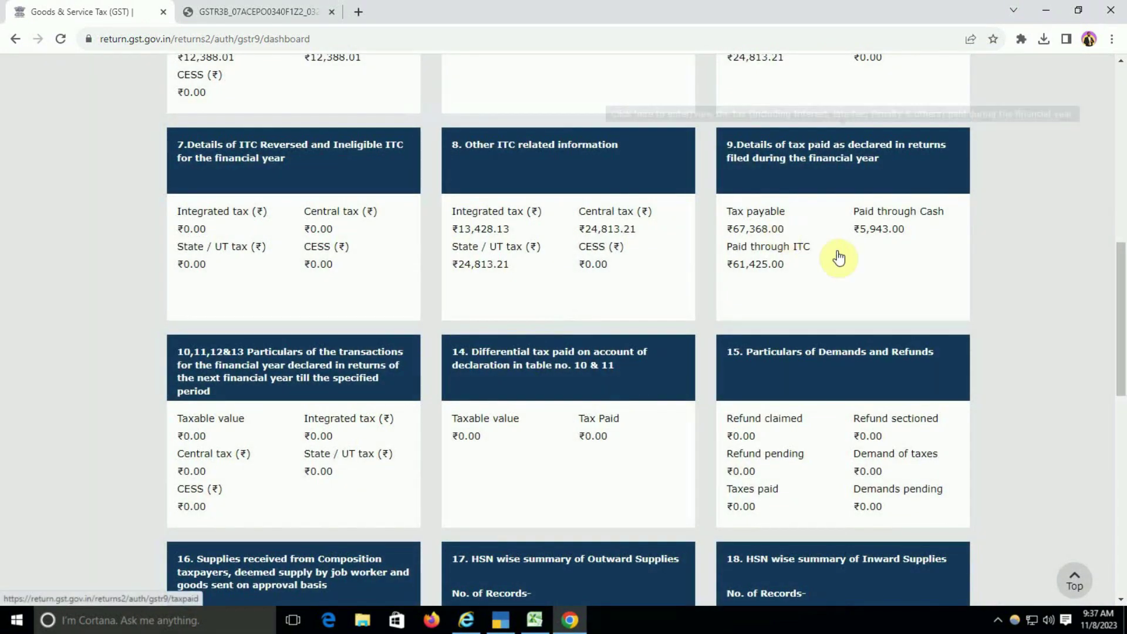
scroll(395, 395, down, 5)
Step: Open tables 10–13 and check the column headings, row 10 and the 2022-23 year
click(327, 257)
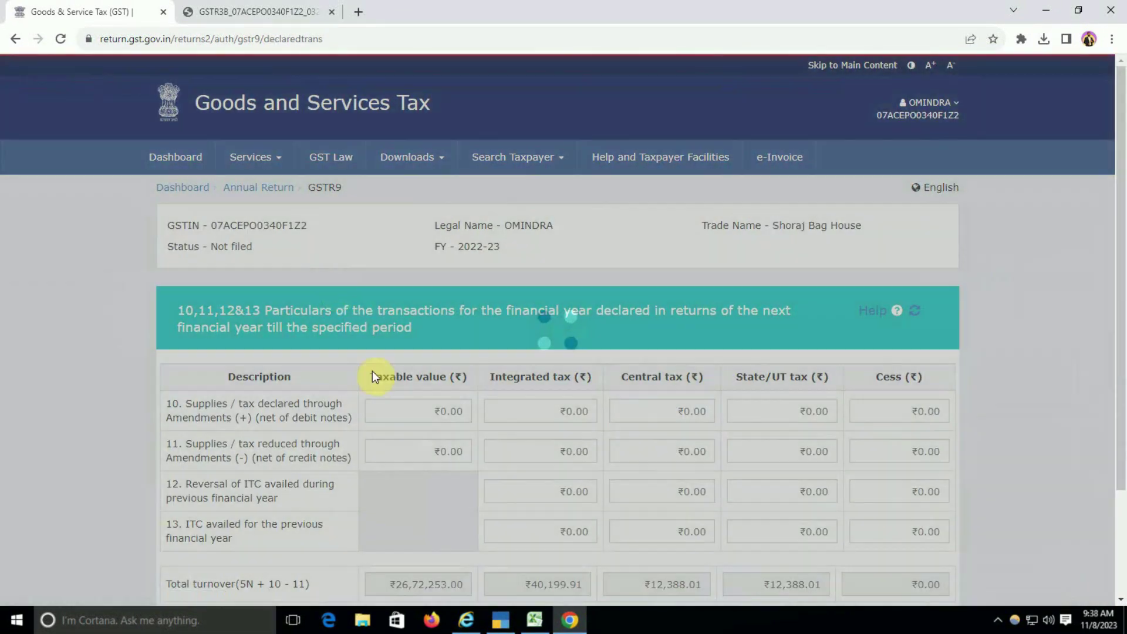
scroll(376, 375, down, 3)
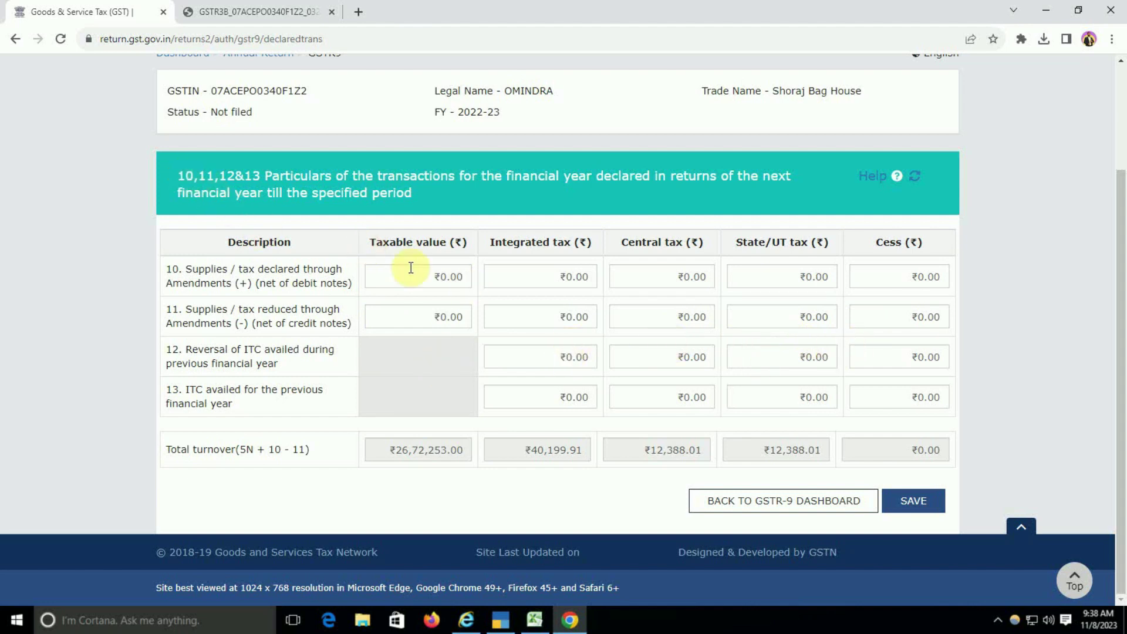
drag(235, 242, 278, 353)
click(279, 352)
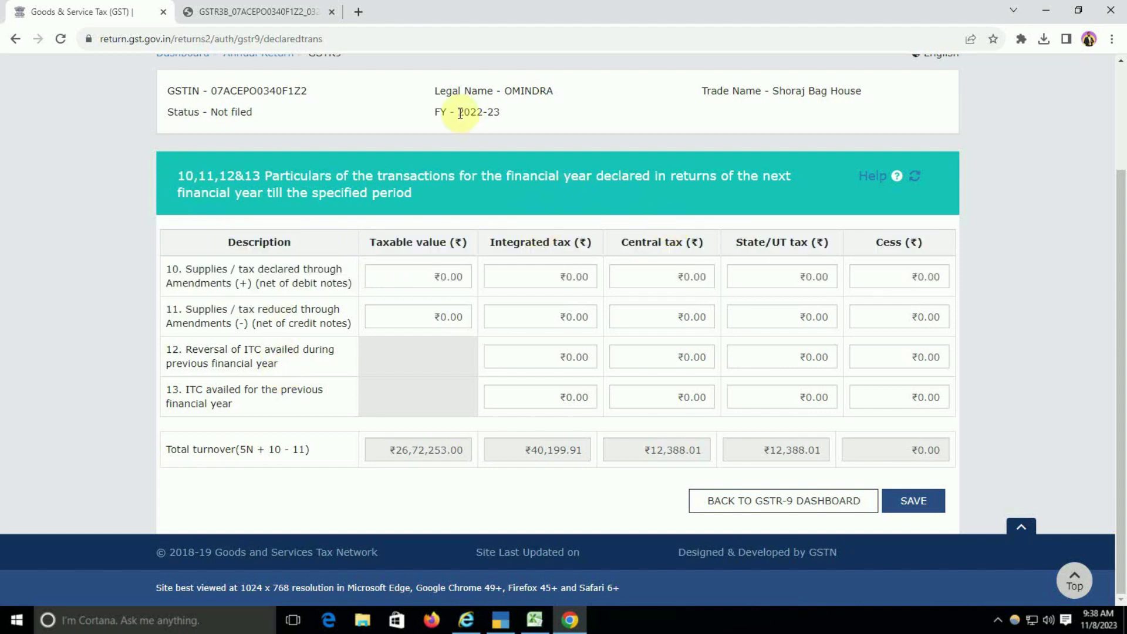
drag(458, 112, 512, 116)
click(508, 120)
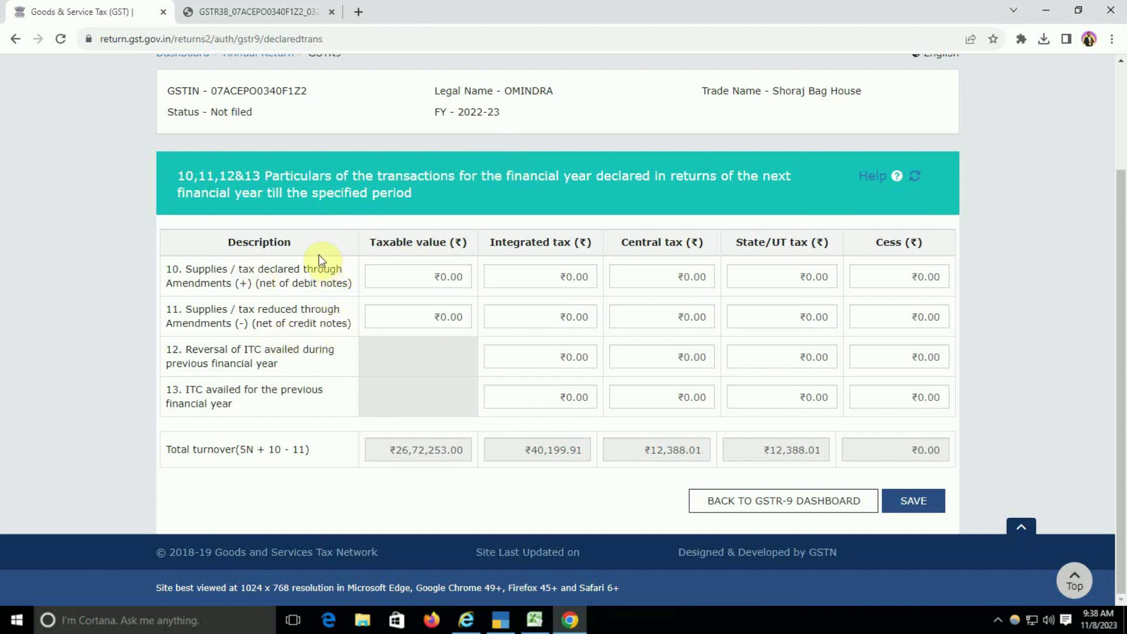
Step: Read through the row 12 description on the tables 10–13 form
drag(293, 350, 356, 347)
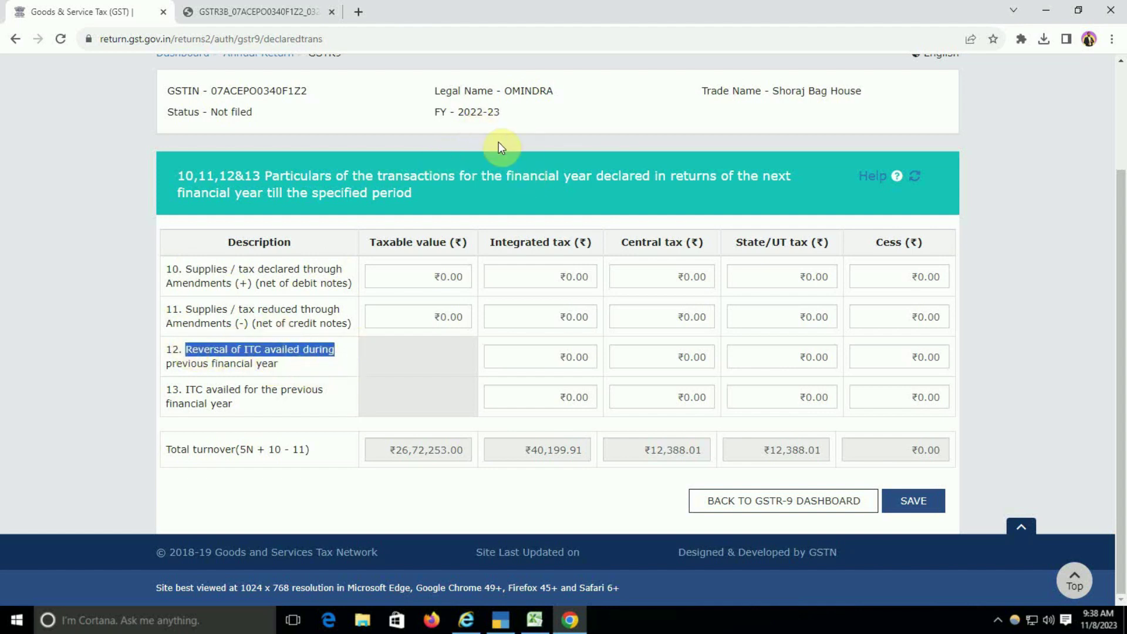
drag(453, 115, 532, 116)
drag(183, 350, 284, 361)
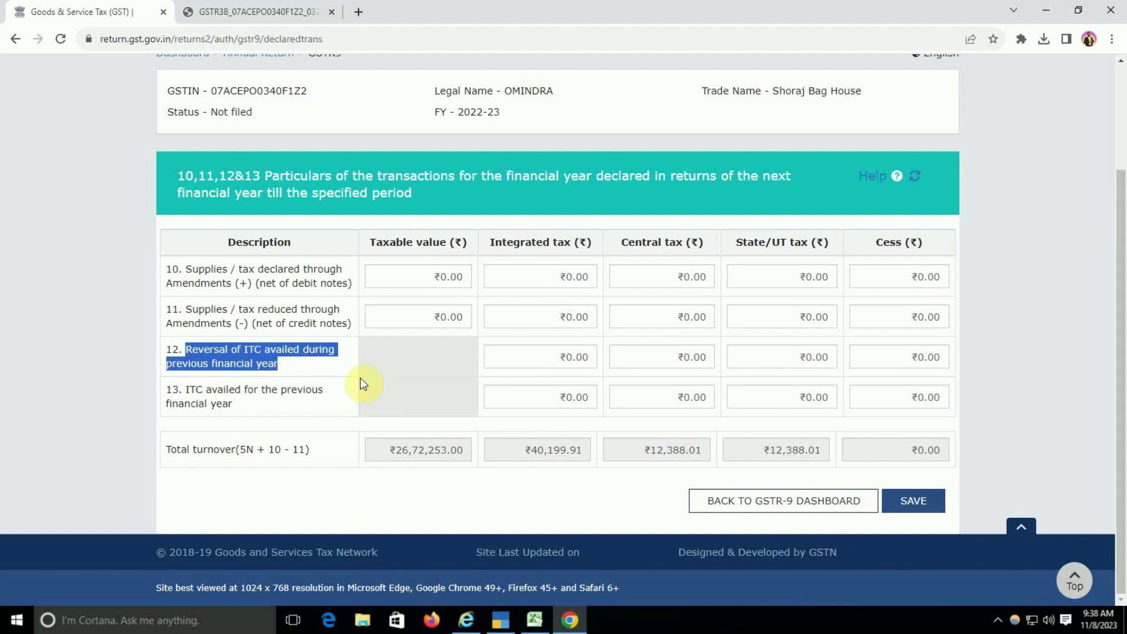
click(340, 389)
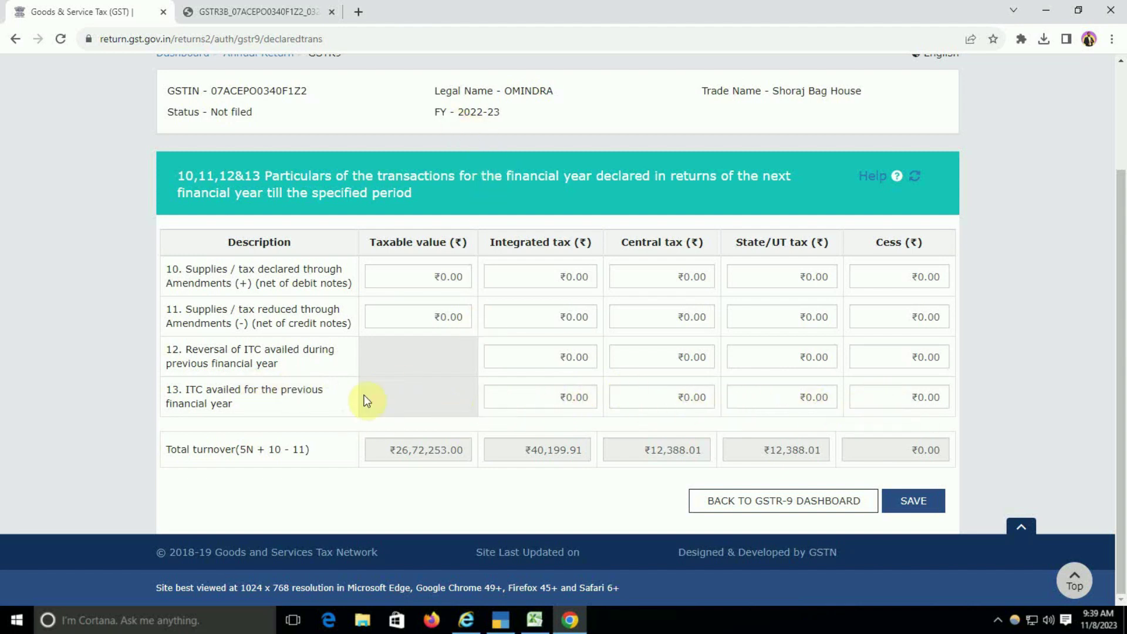
Step: Save tables 10–13 at ₹0.00, review the row 13 description, and return to the dashboard
click(916, 502)
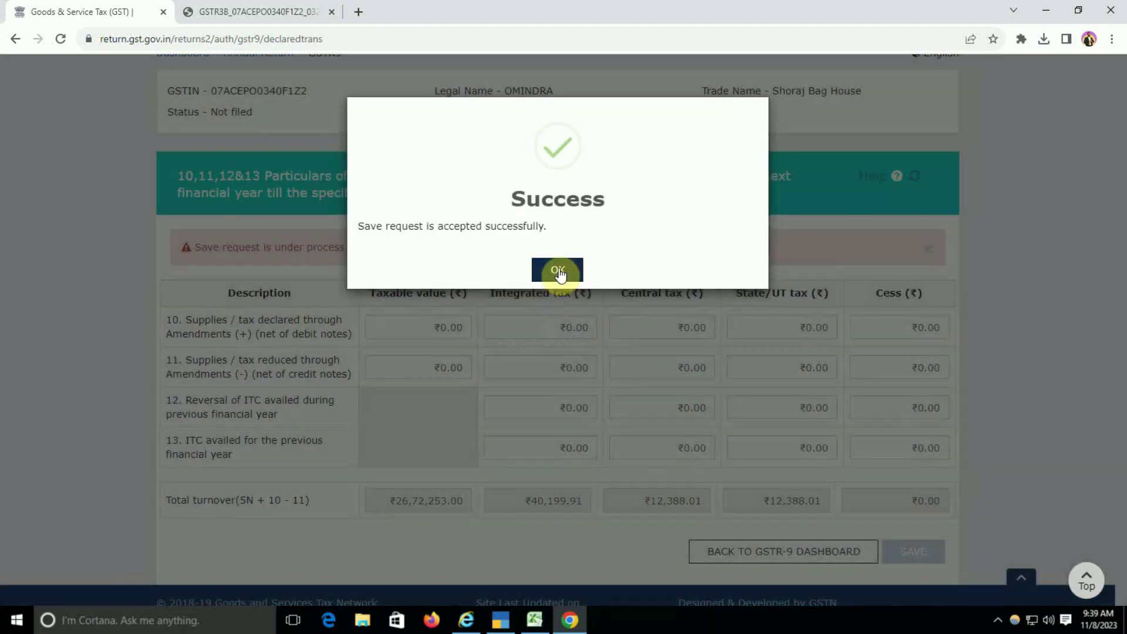
click(558, 272)
scroll(621, 443, down, 1)
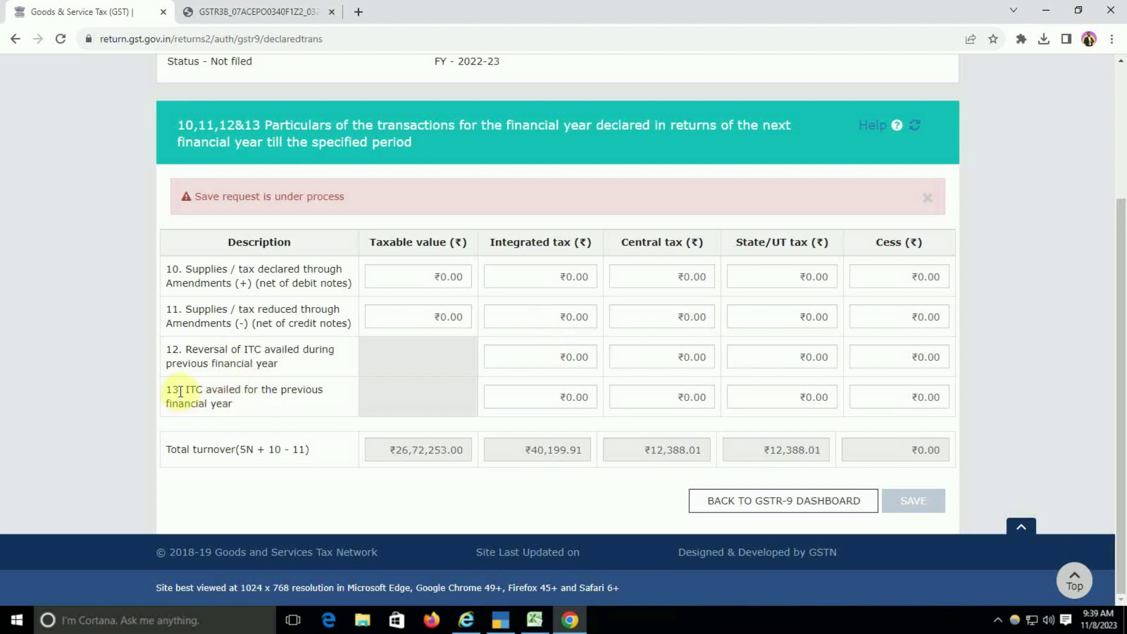
drag(180, 392, 323, 390)
drag(222, 404, 365, 406)
click(365, 407)
click(714, 500)
Step: Save table 14 on differential tax paid unchanged and return to the dashboard
scroll(604, 418, down, 10)
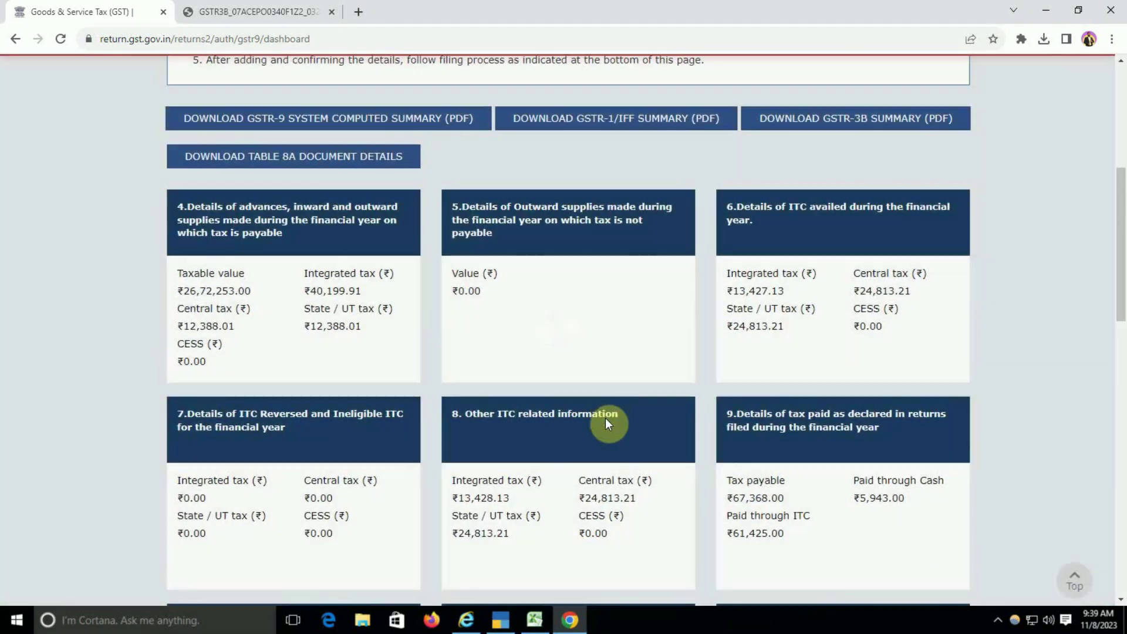
scroll(558, 425, down, 2)
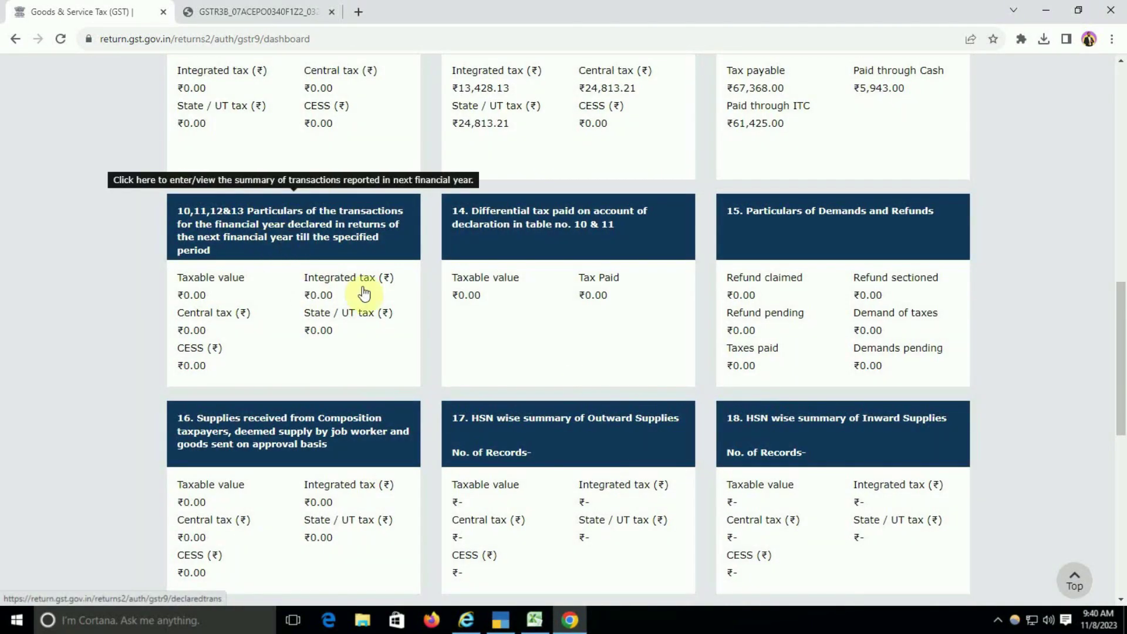
click(534, 280)
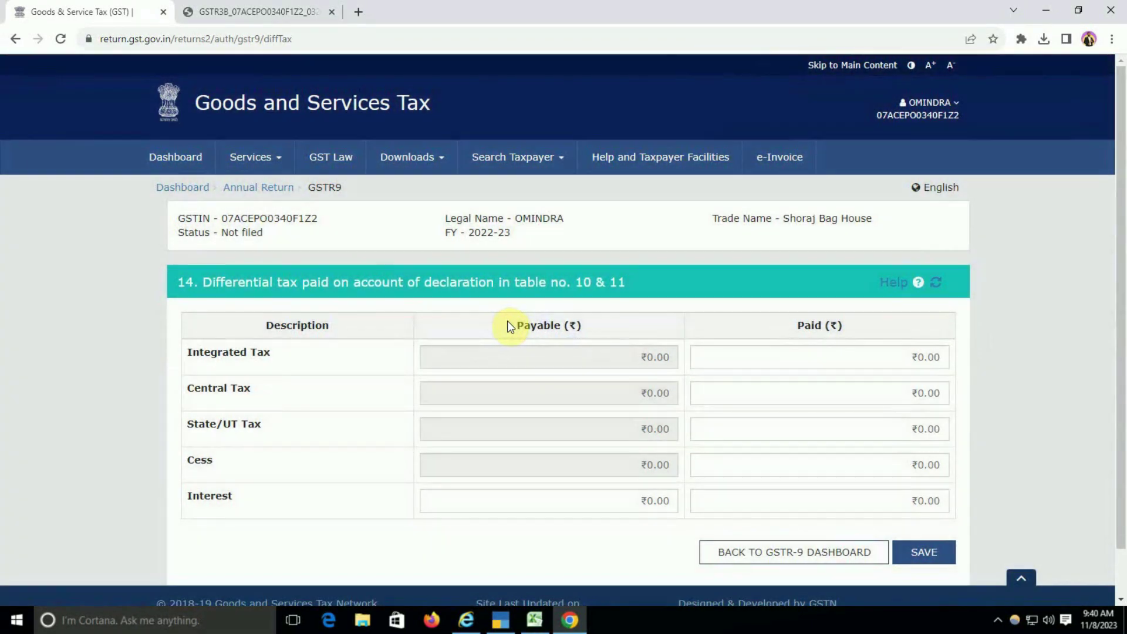
click(927, 543)
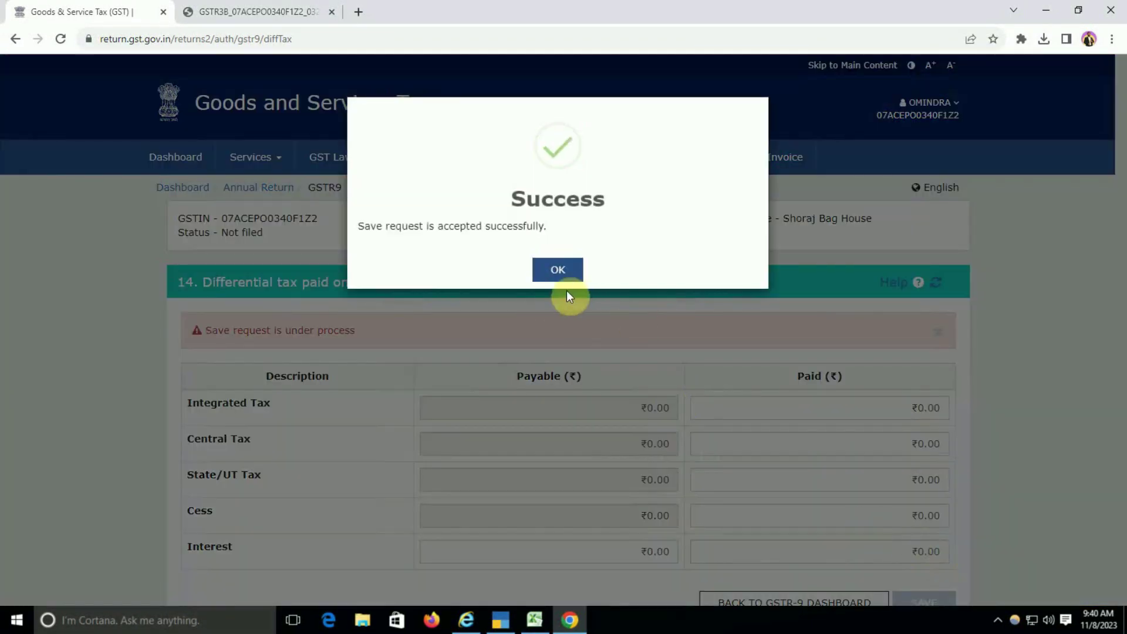
click(557, 269)
scroll(627, 426, down, 2)
click(786, 502)
Step: Save table 15 demands and refunds at ₹0.00 and return to the dashboard
scroll(673, 460, down, 12)
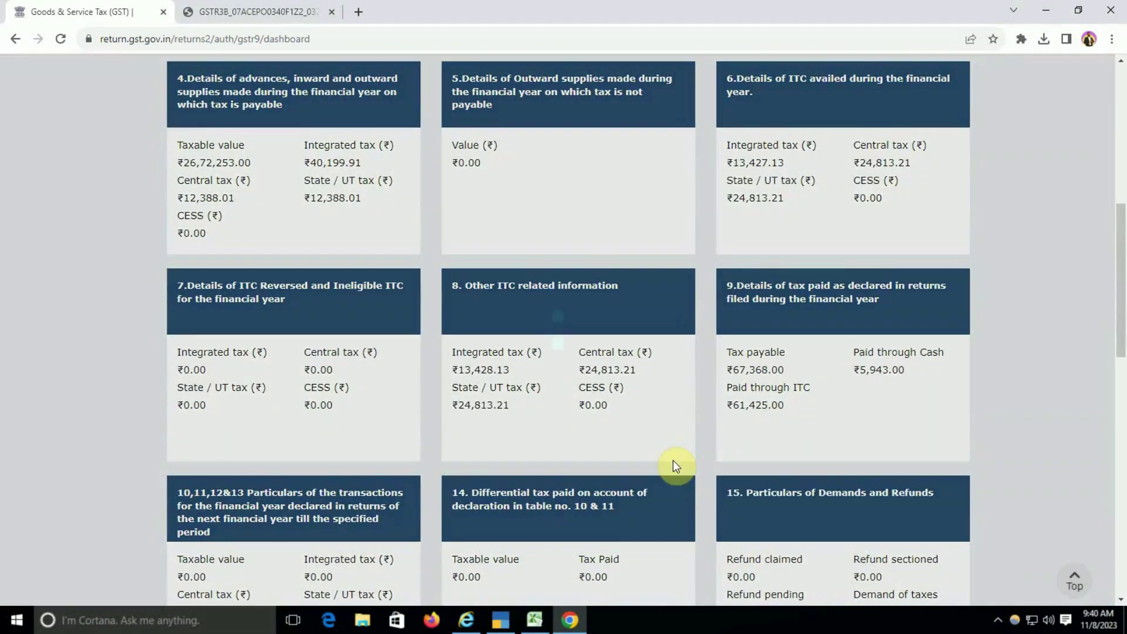
scroll(673, 460, down, 3)
click(830, 203)
scroll(536, 406, down, 3)
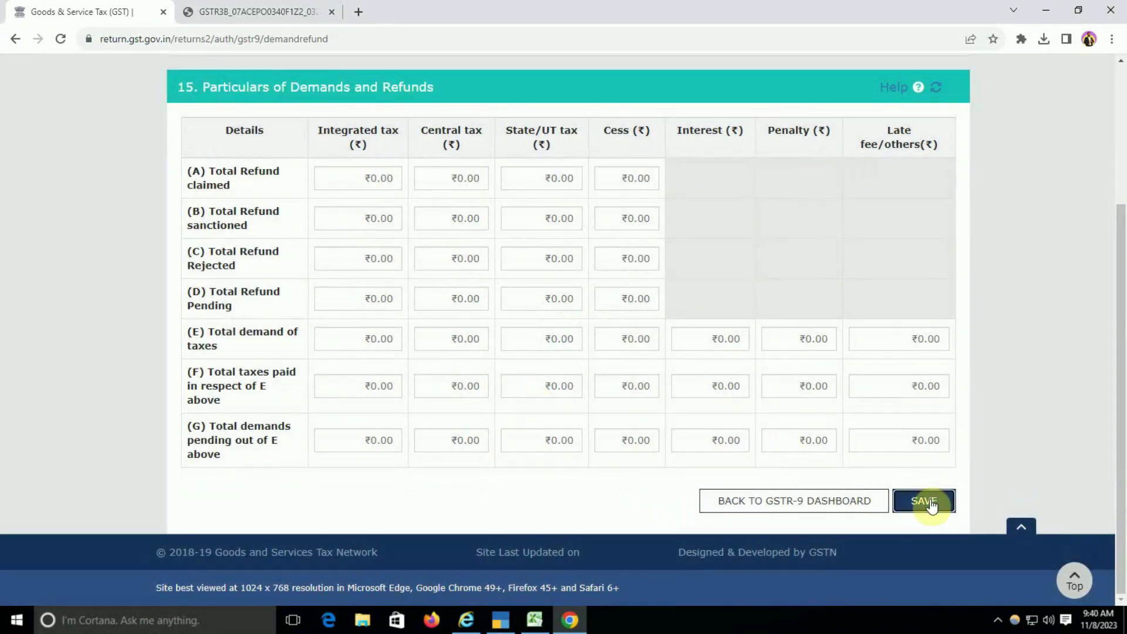
click(925, 502)
click(569, 274)
click(798, 555)
Step: Check the 2022-23 financial year and open table 16 on composition and job-worker supplies
scroll(640, 465, down, 8)
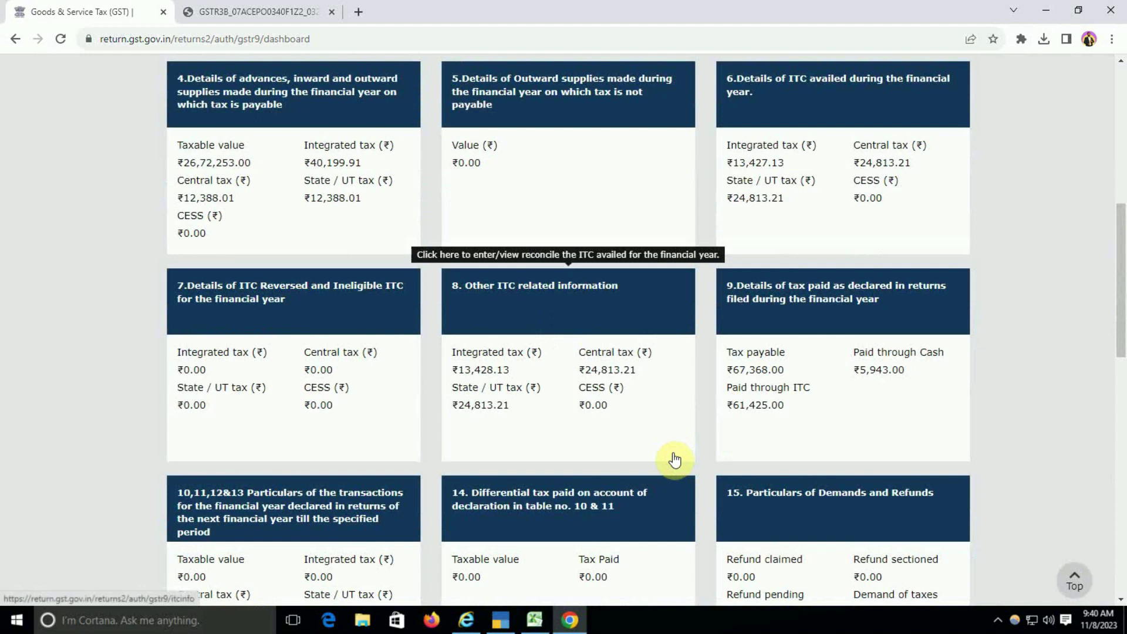
scroll(675, 460, up, 10)
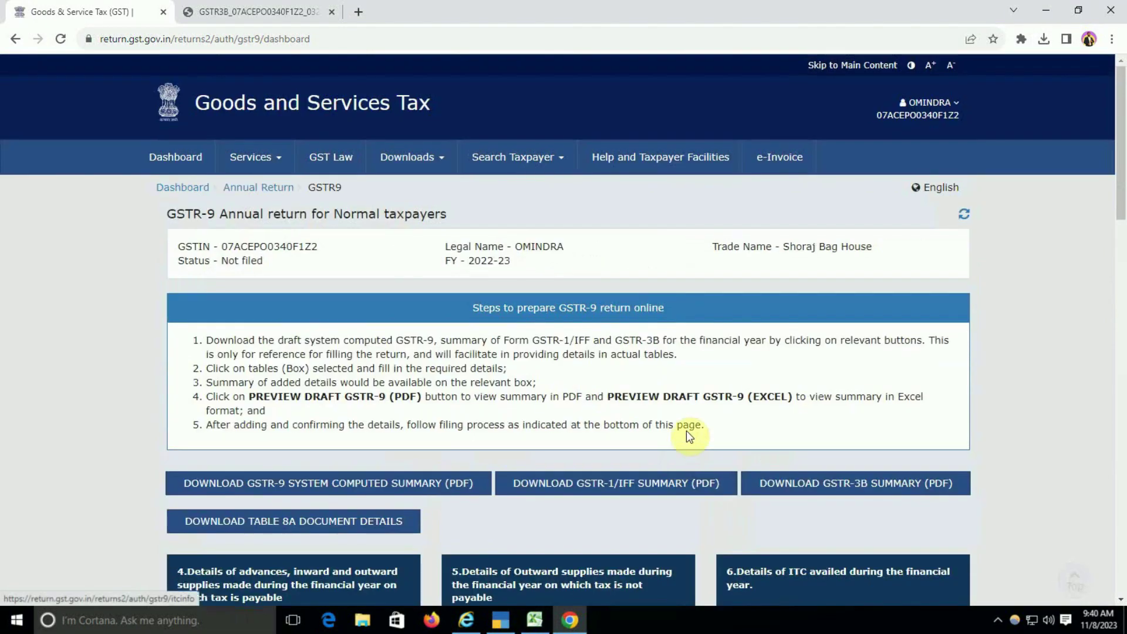
drag(469, 258, 534, 263)
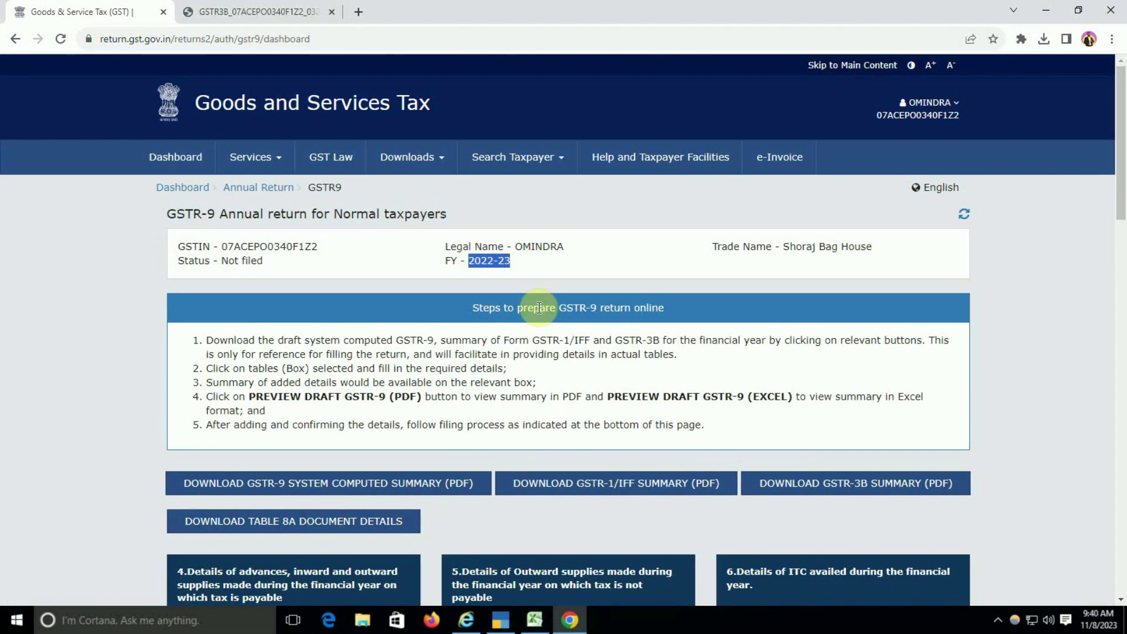
click(537, 269)
scroll(579, 405, down, 10)
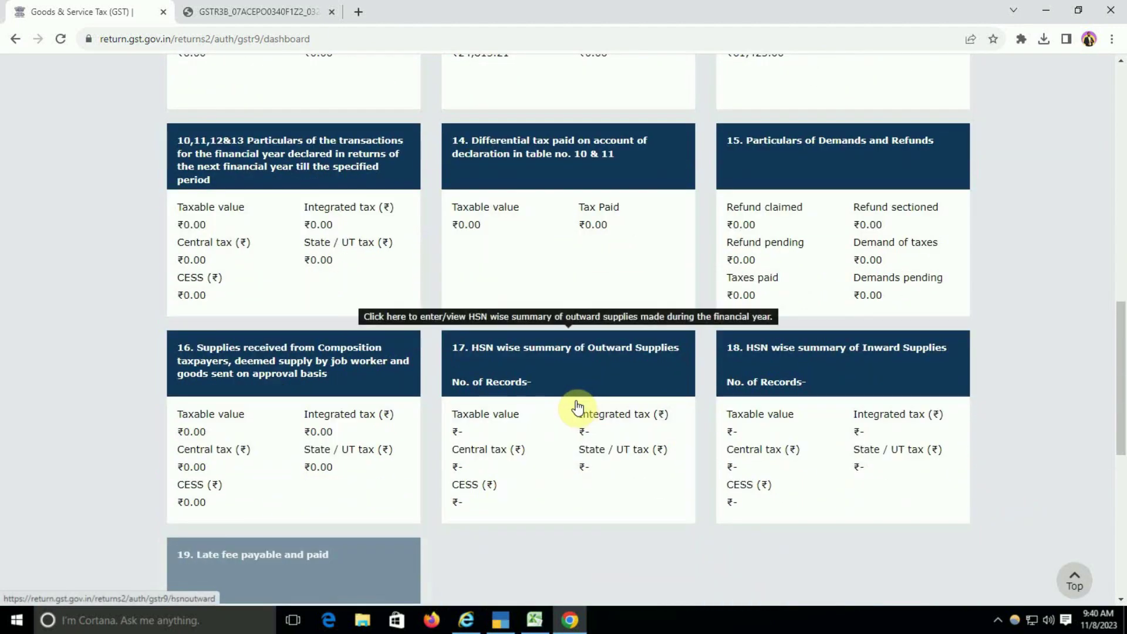
click(337, 418)
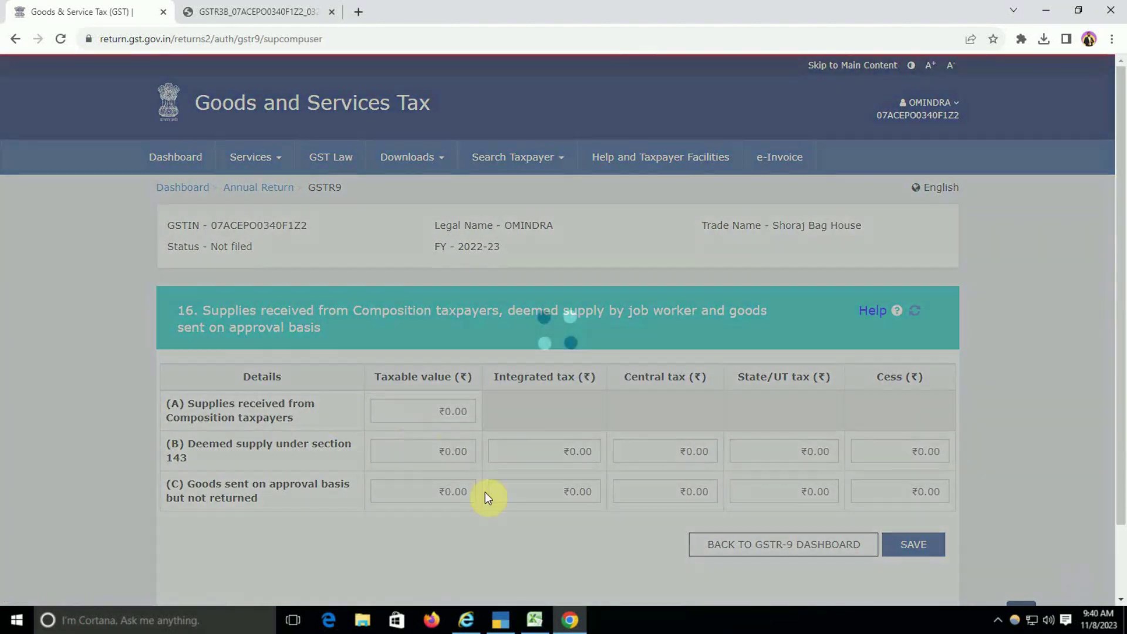
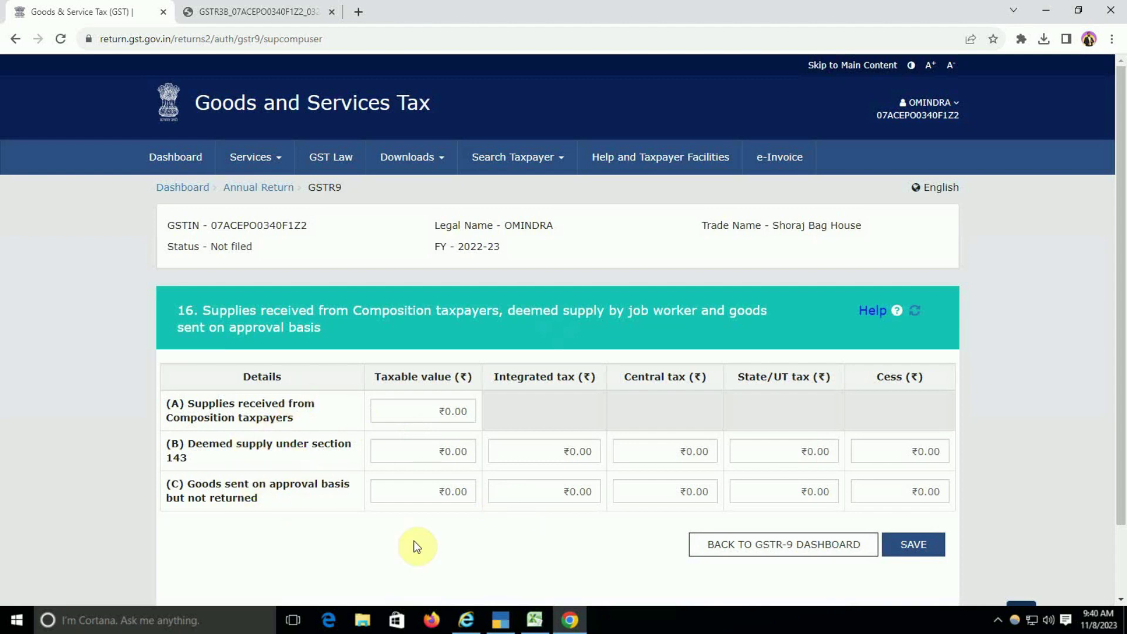
Step: Save table 16 with all-zero values and acknowledge the success message
click(901, 552)
click(563, 271)
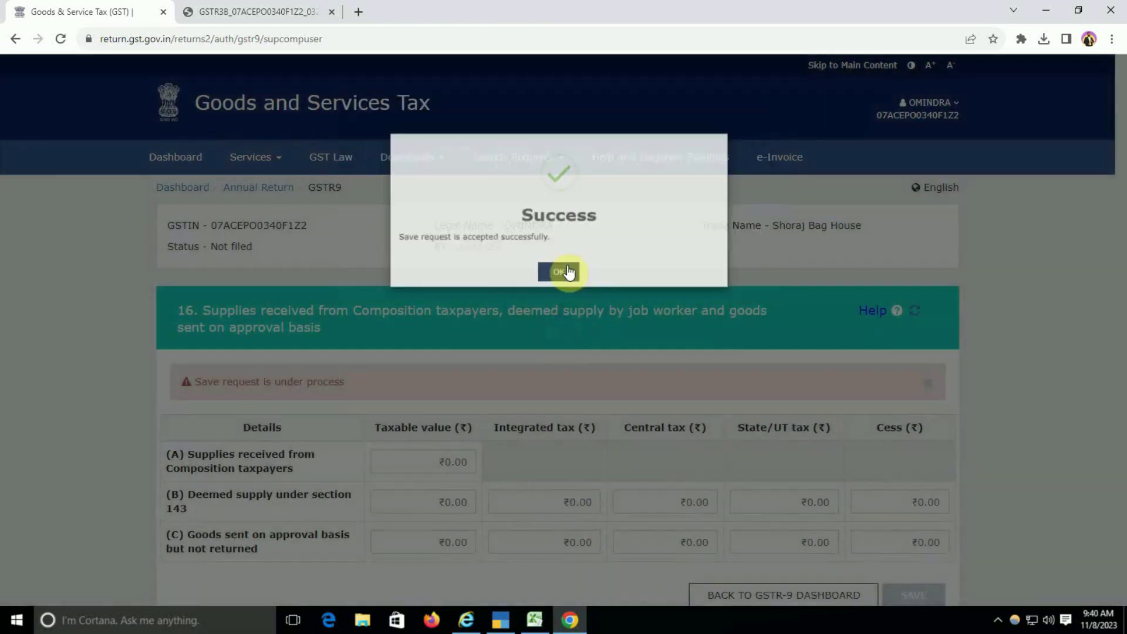
scroll(757, 514, down, 2)
Step: Return to the GSTR-9 dashboard and open the table 17 HSN outward supplies summary
click(760, 512)
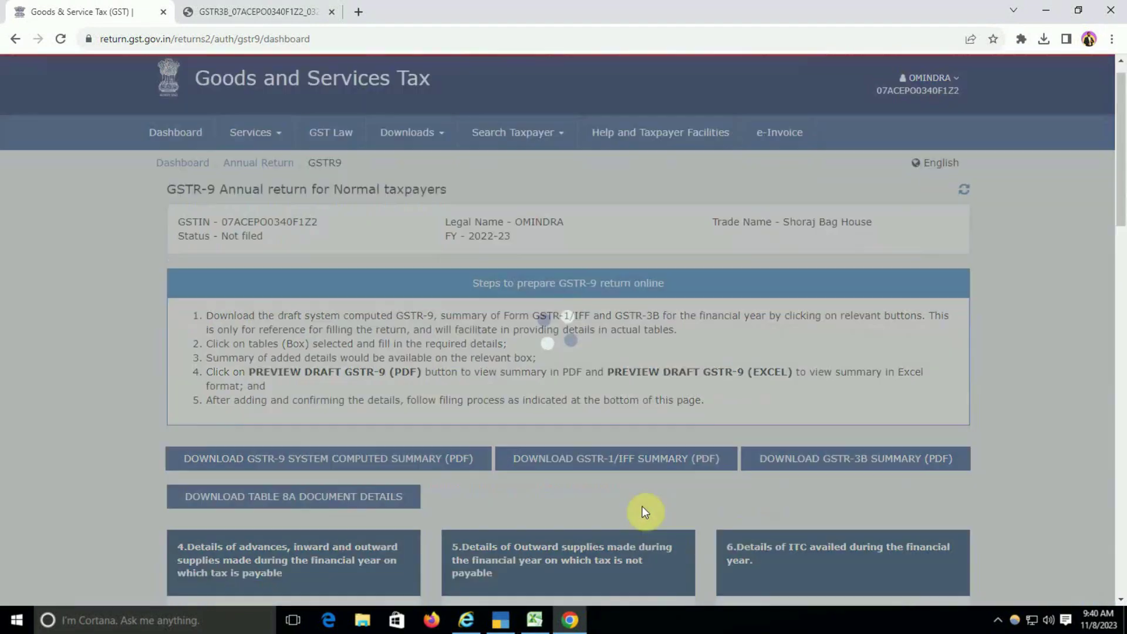
scroll(644, 511, down, 10)
scroll(645, 511, down, 4)
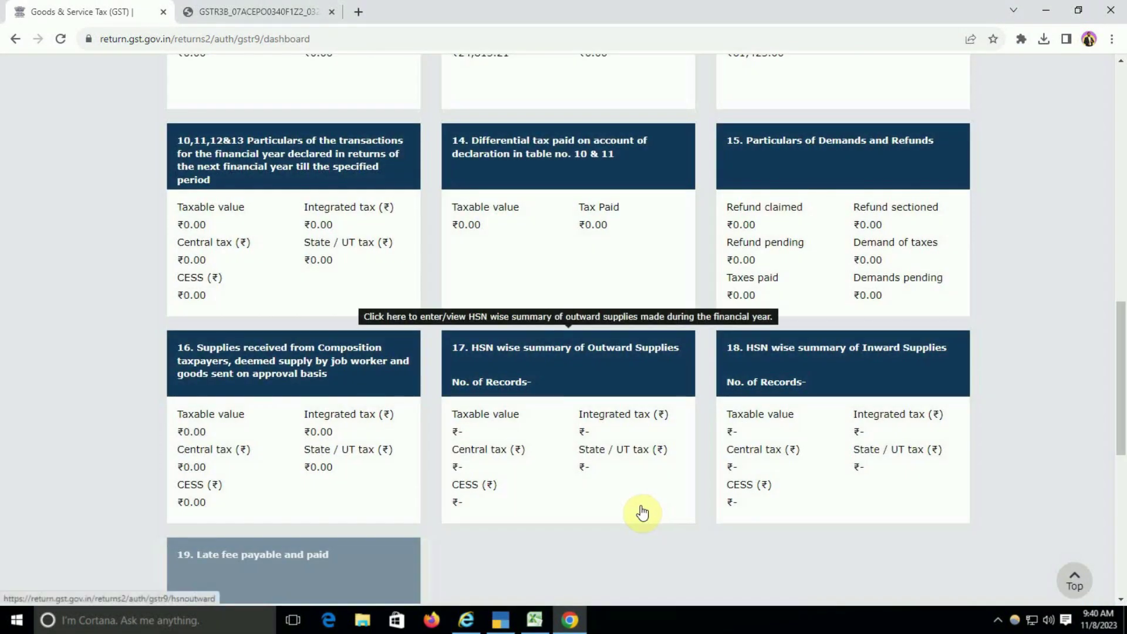
click(554, 403)
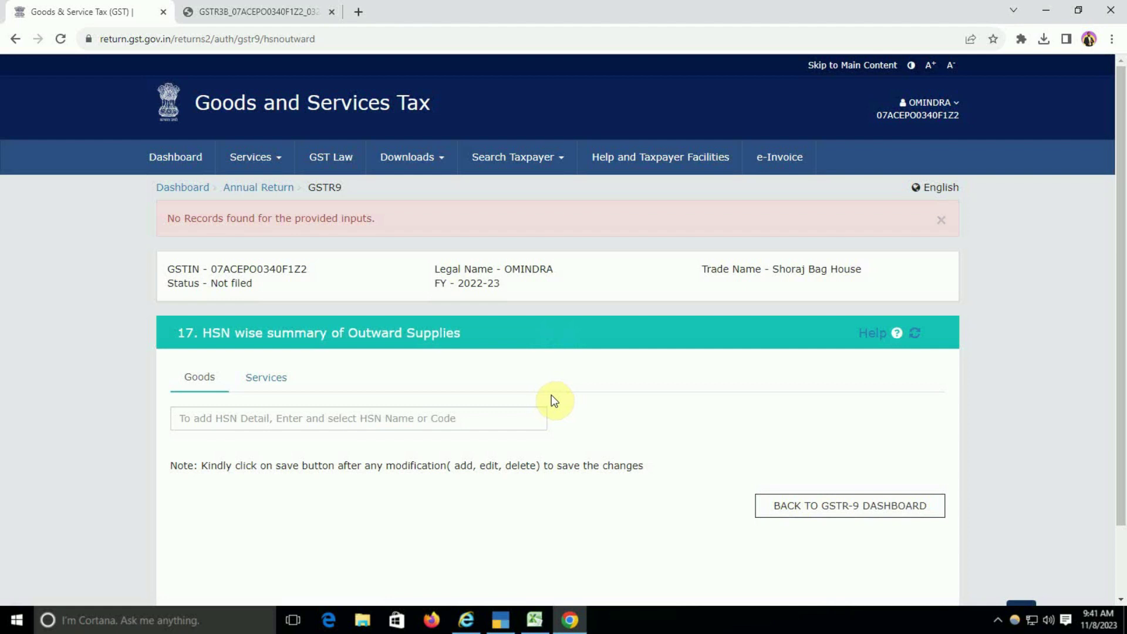
Step: Return to the dashboard and open the empty table 18 HSN inward supplies summary
scroll(672, 418, down, 2)
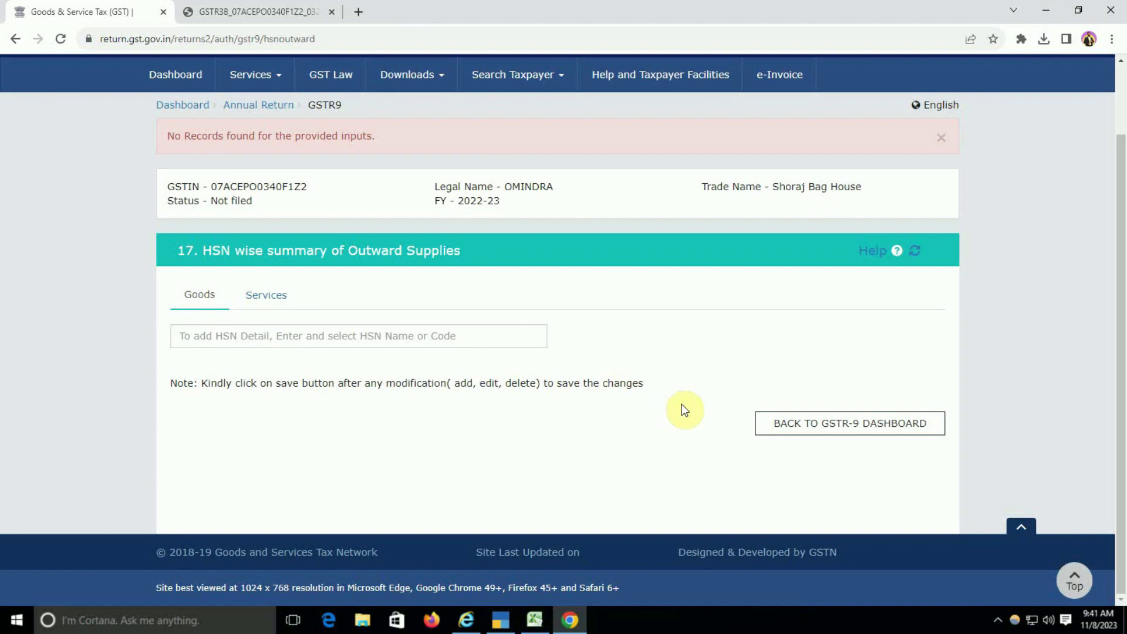
click(838, 427)
scroll(681, 429, down, 10)
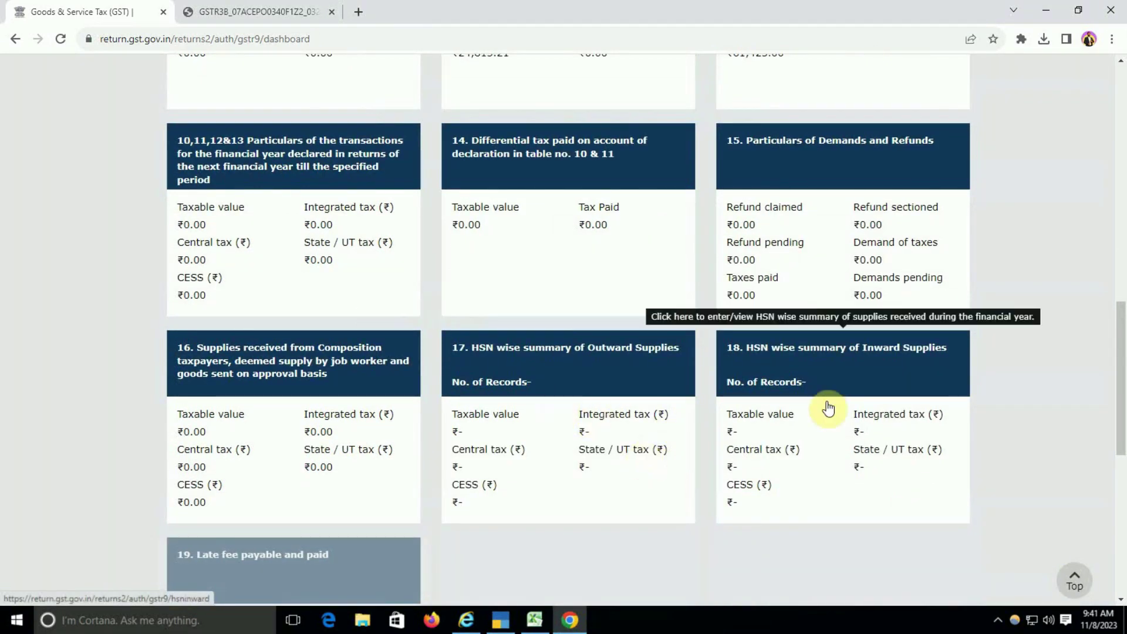
click(845, 388)
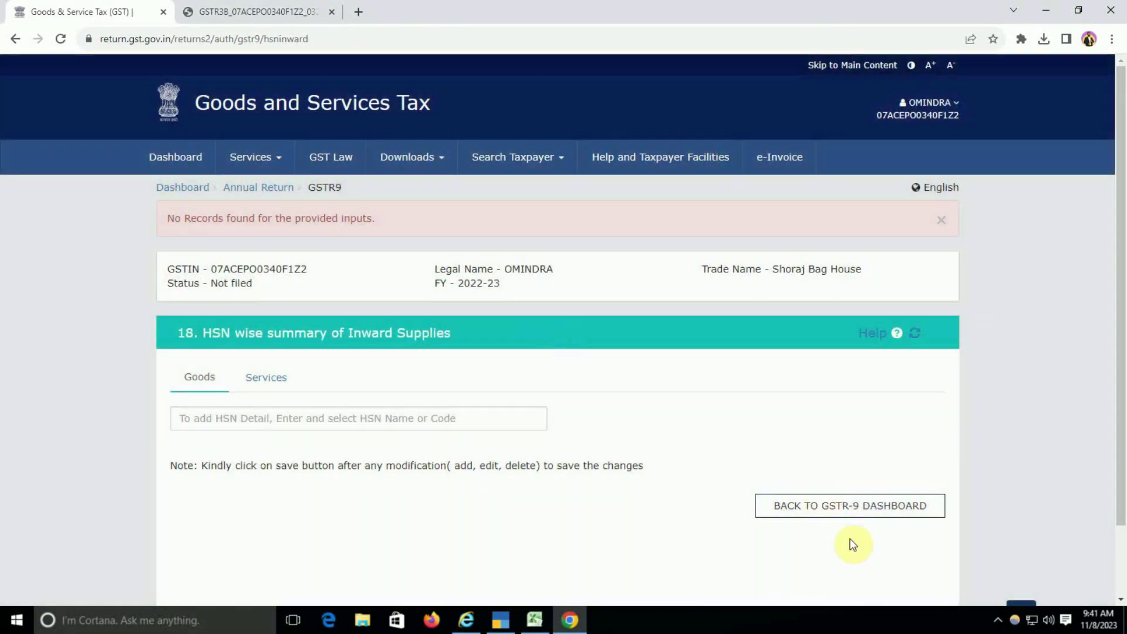
Step: Go back to the GSTR-9 dashboard and run Compute Liabilities from the bottom buttons
click(834, 506)
scroll(682, 501, down, 5)
scroll(679, 504, down, 10)
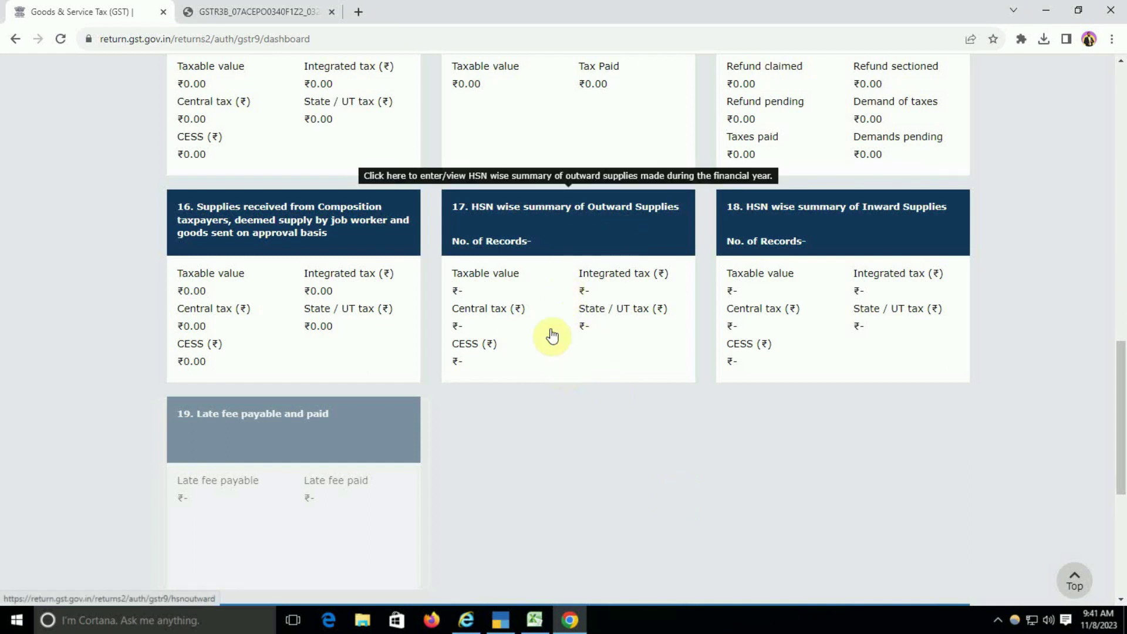
scroll(540, 364, down, 5)
scroll(531, 391, up, 3)
scroll(533, 397, down, 3)
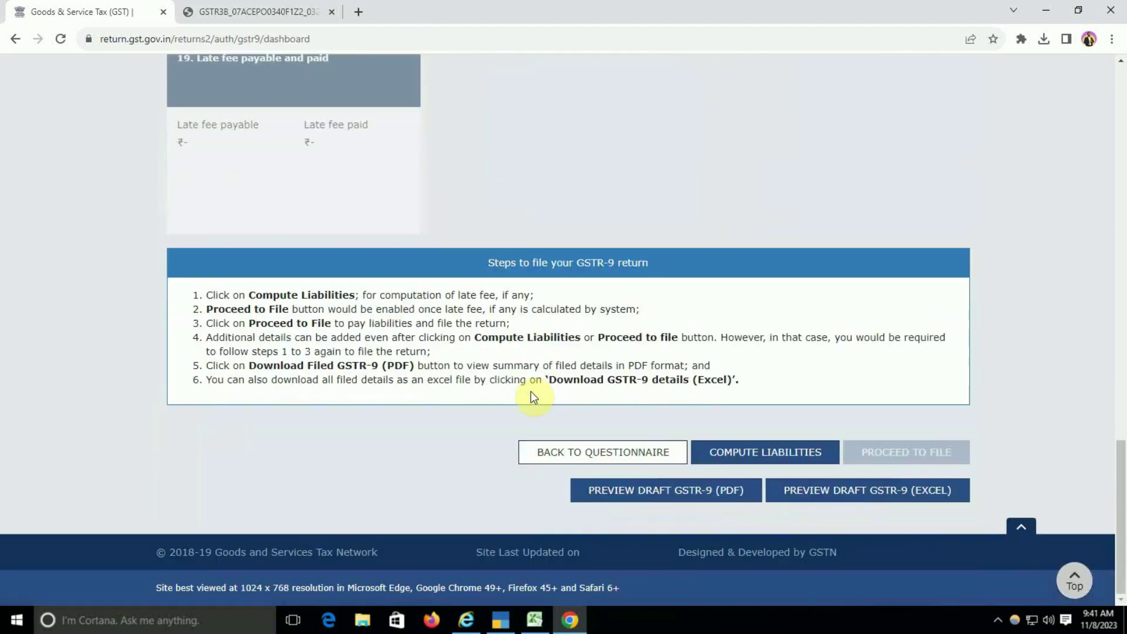
scroll(532, 393, up, 1)
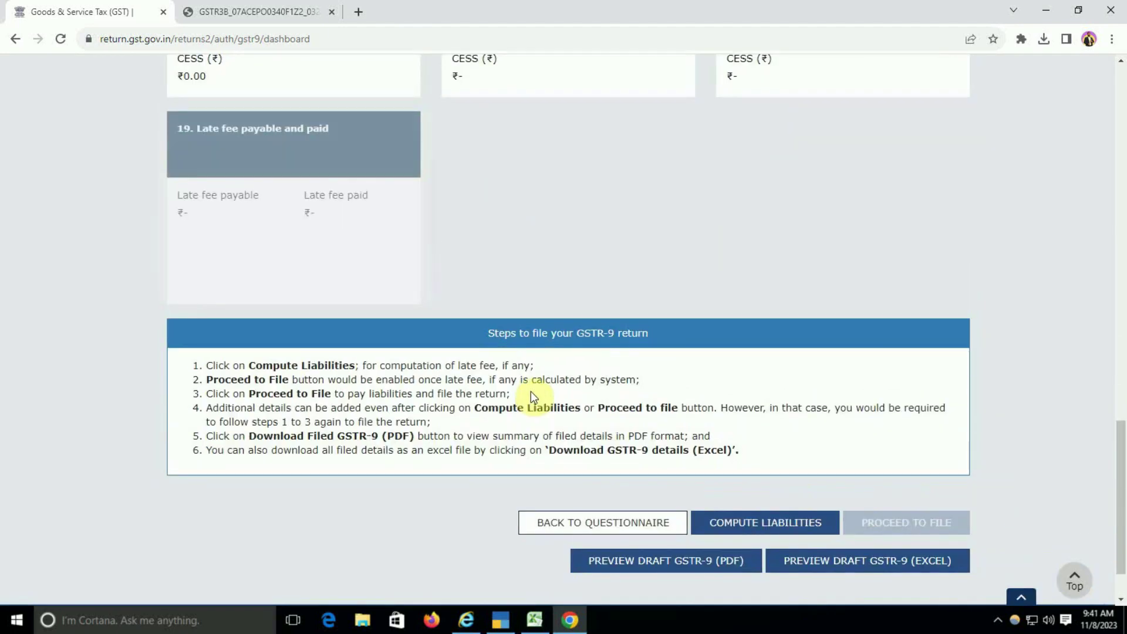
scroll(648, 235, up, 9)
scroll(648, 234, down, 10)
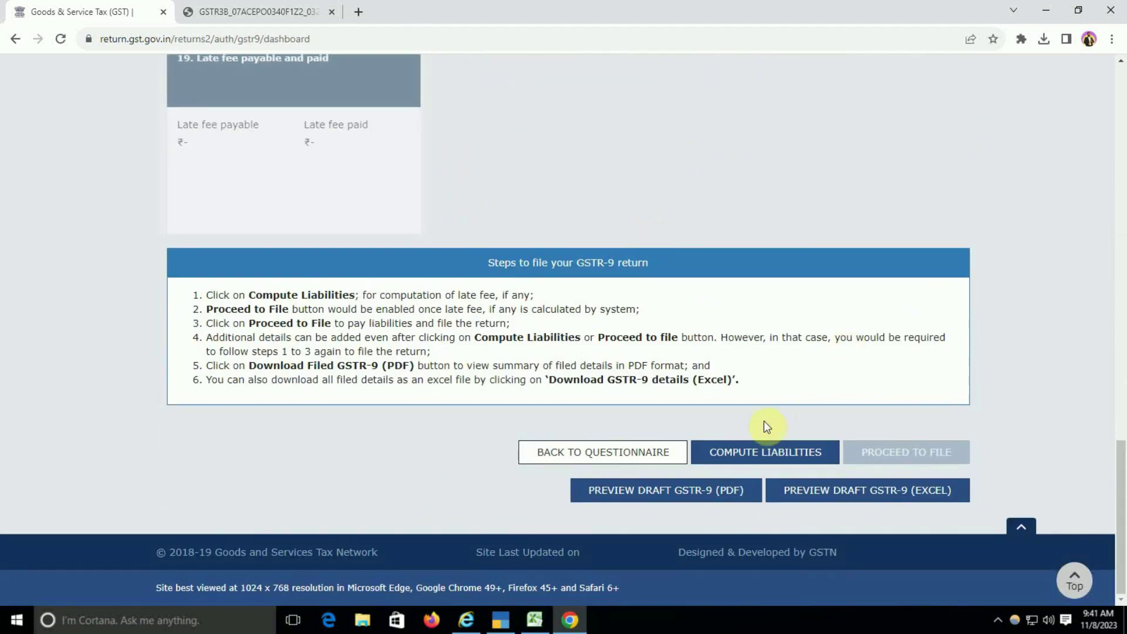
click(763, 454)
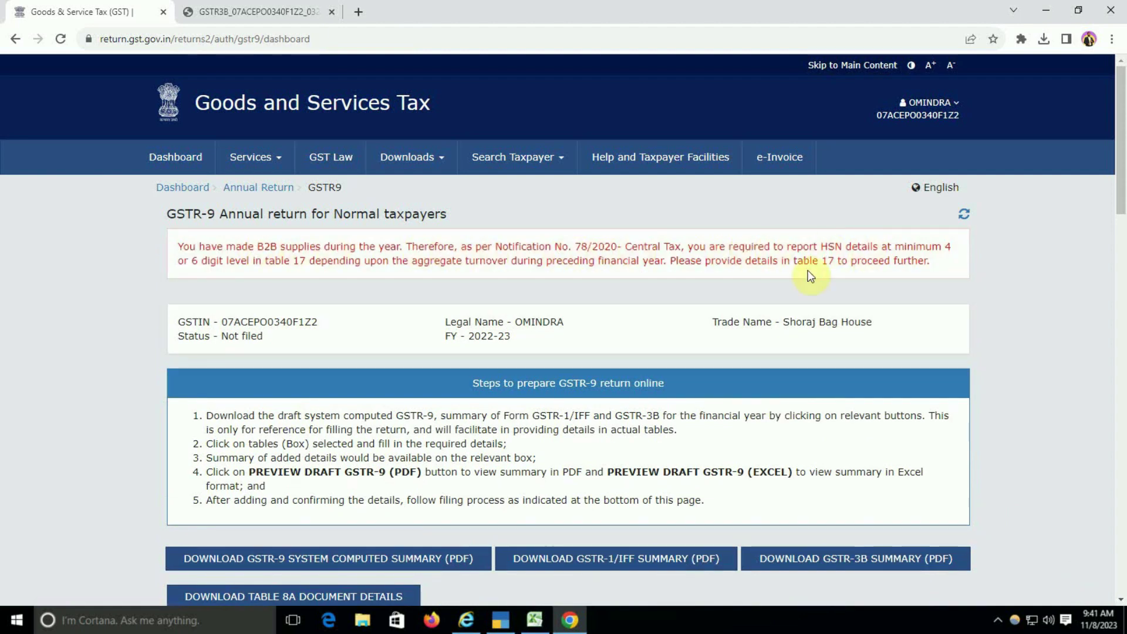
Step: Highlight the warning that HSN details in table 17 are required
drag(823, 264, 890, 259)
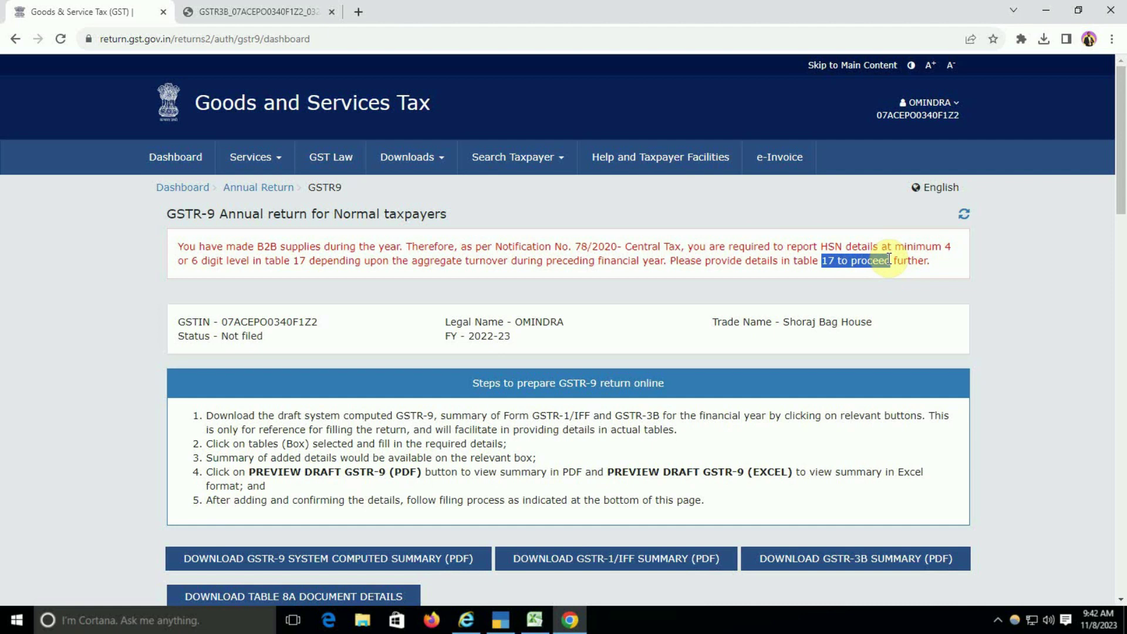
drag(820, 247, 890, 247)
click(825, 259)
drag(825, 258, 891, 260)
Step: Review the rest of the dashboard page, then switch to TallyPrime
scroll(630, 307, down, 15)
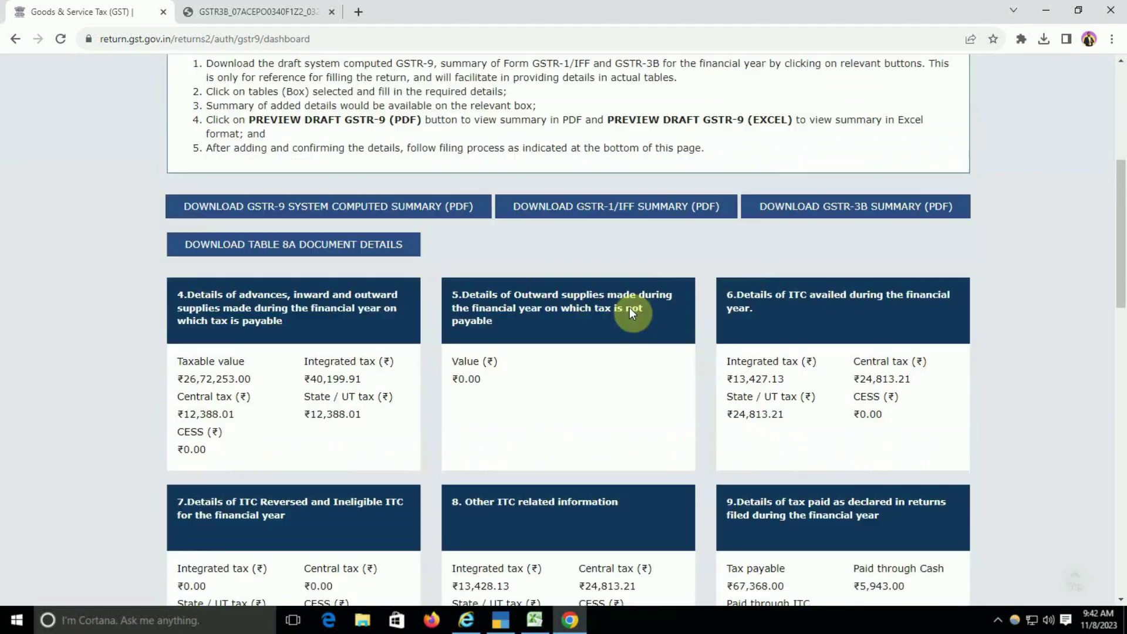
scroll(629, 312, down, 10)
scroll(629, 311, up, 7)
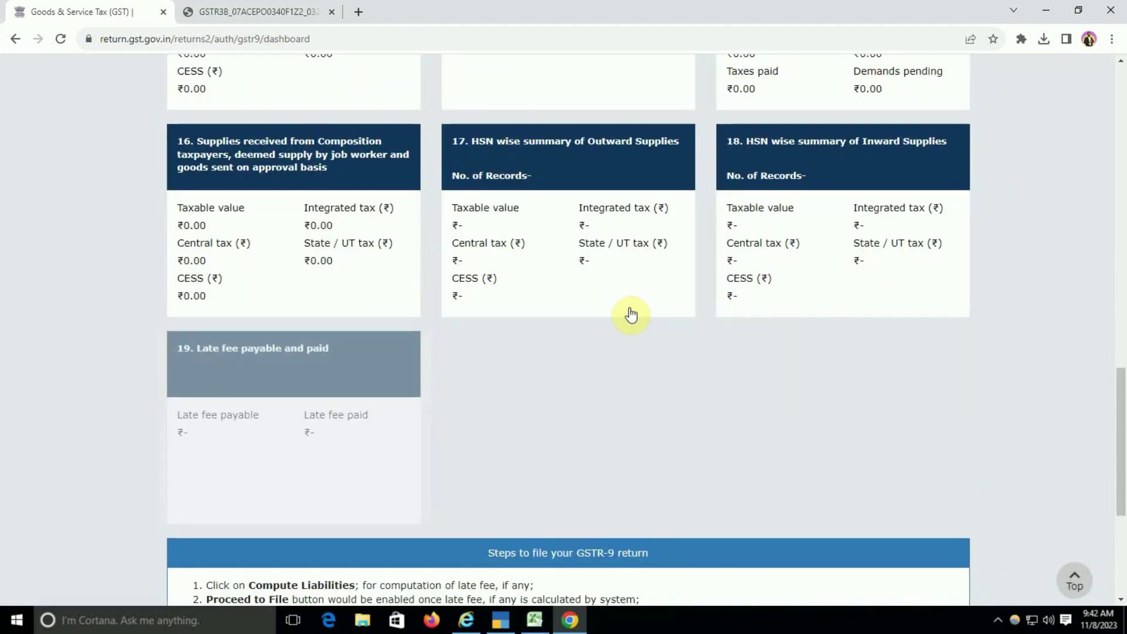
scroll(630, 314, down, 7)
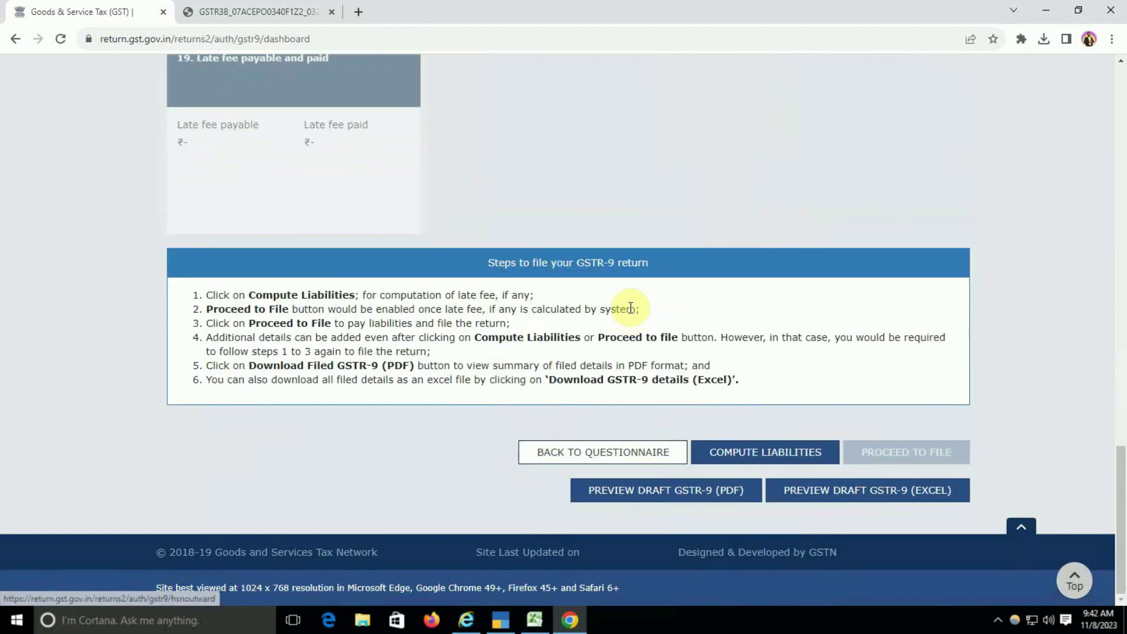
scroll(631, 309, up, 20)
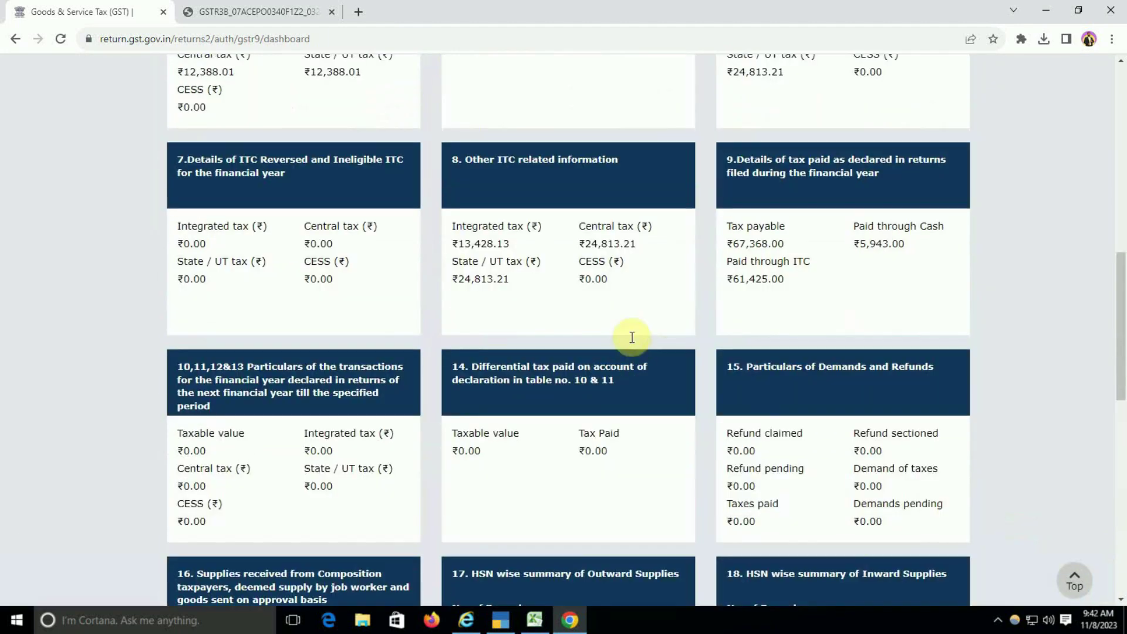
click(646, 289)
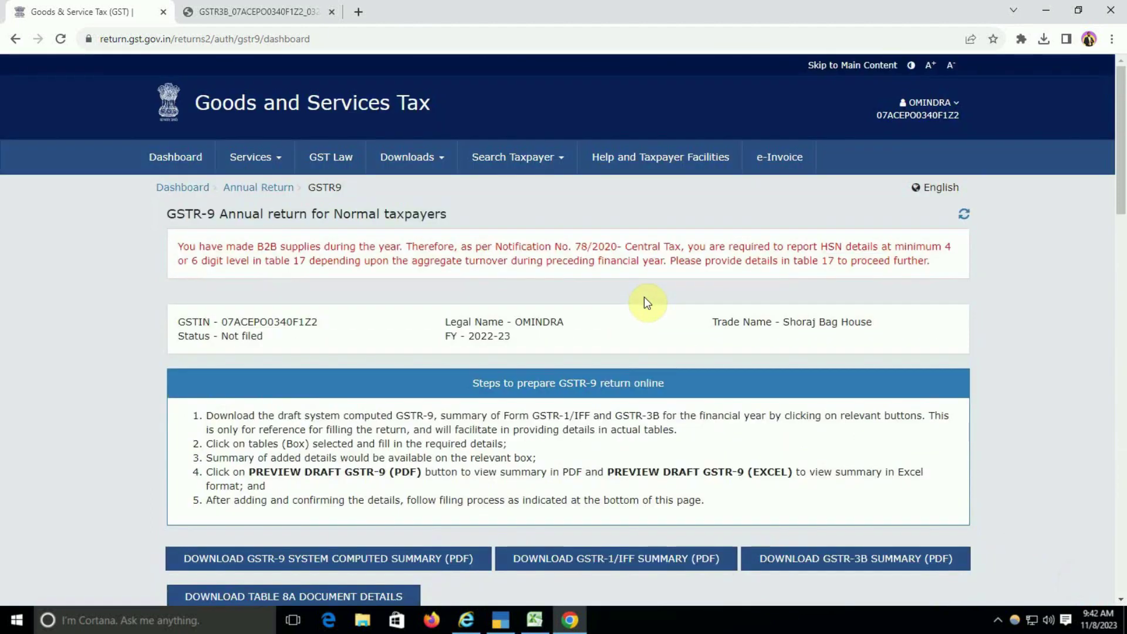
click(500, 620)
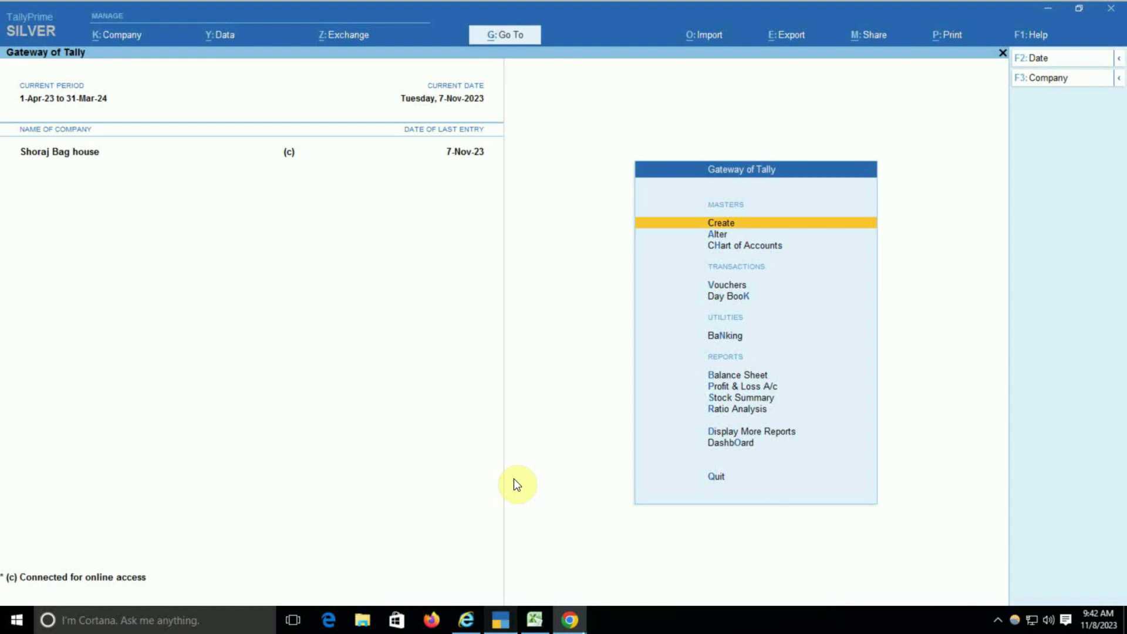
Step: Open the GSTR-1 report in TallyPrime for the period 1-4-2022 to 31-3-2023
key(i)
key(g)
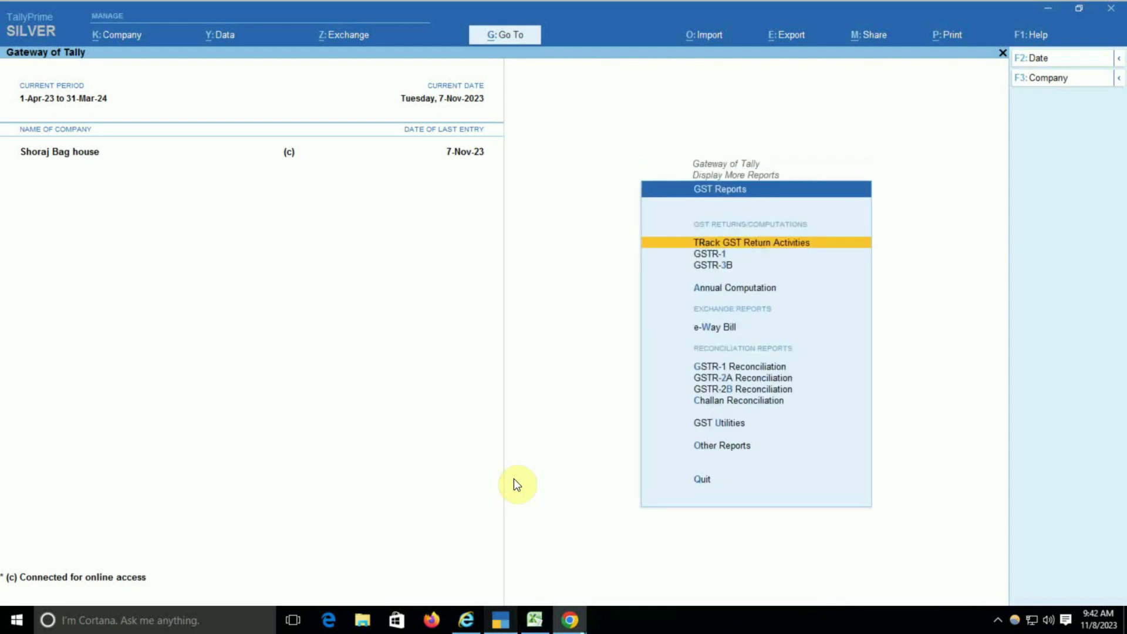
key(Down)
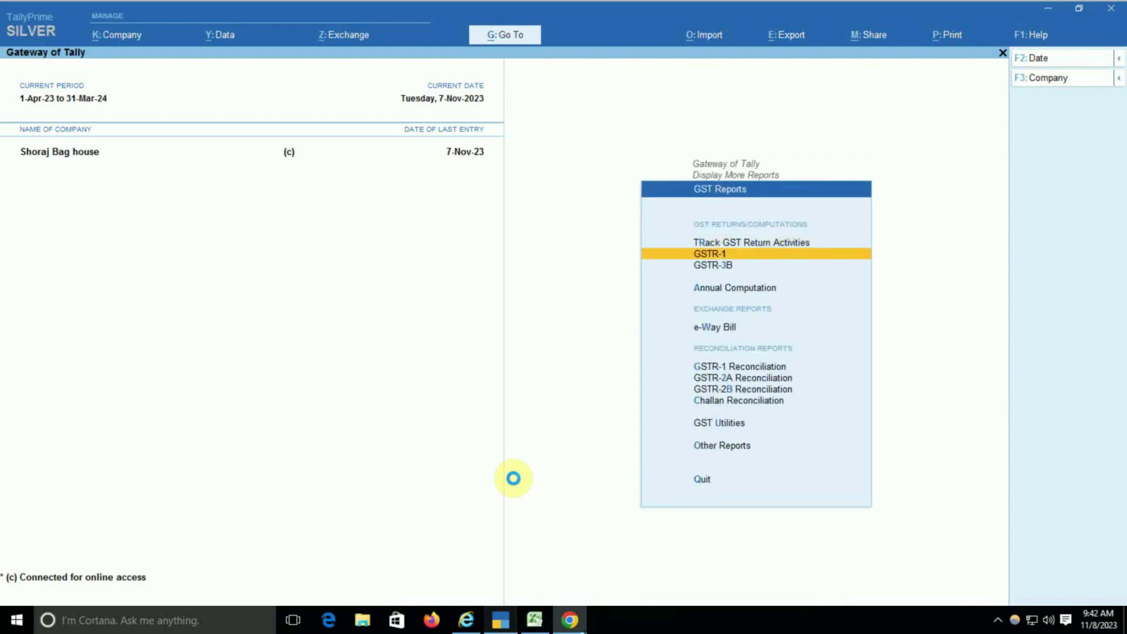
key(Return)
key(F2)
text(1-4-2022)
key(Return)
text(313)
key(BackSpace)
text(-3-2023)
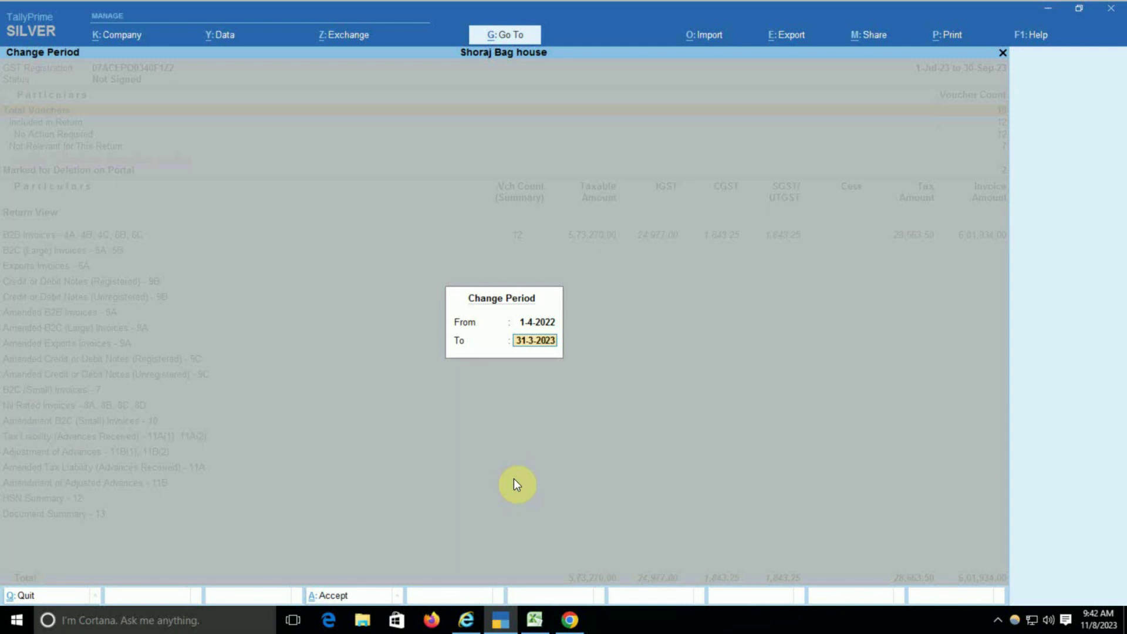
key(Return)
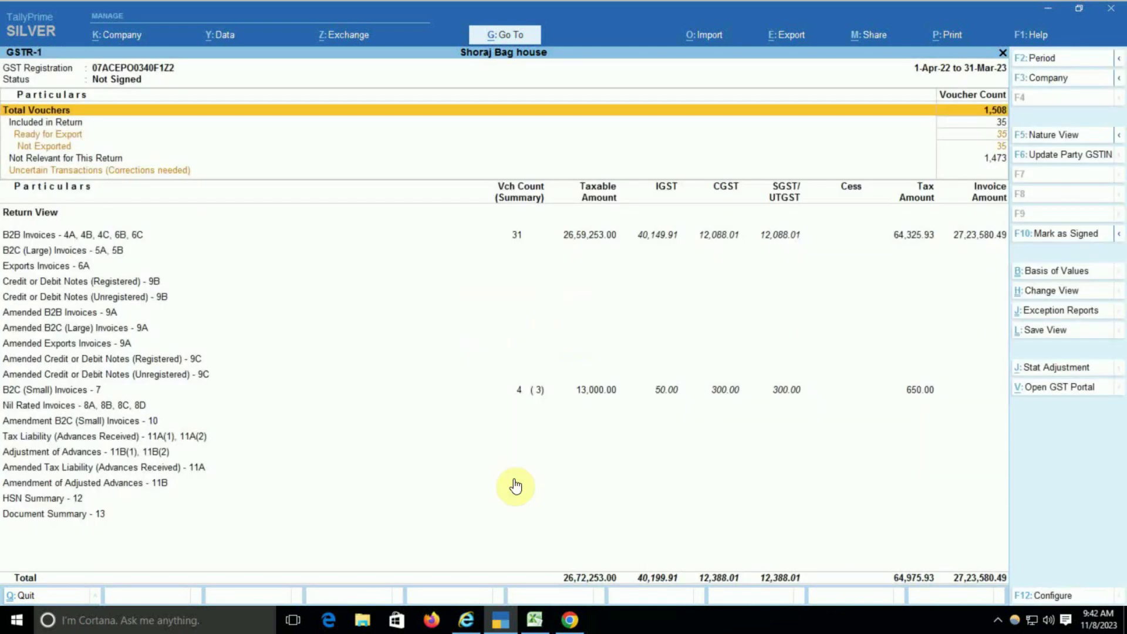
Step: View HSN Summary - 12 broken down by HSN/SAC code, then return to the GST portal
key(Down)
key(Down)
key(Down)
key(Down)
key(Down)
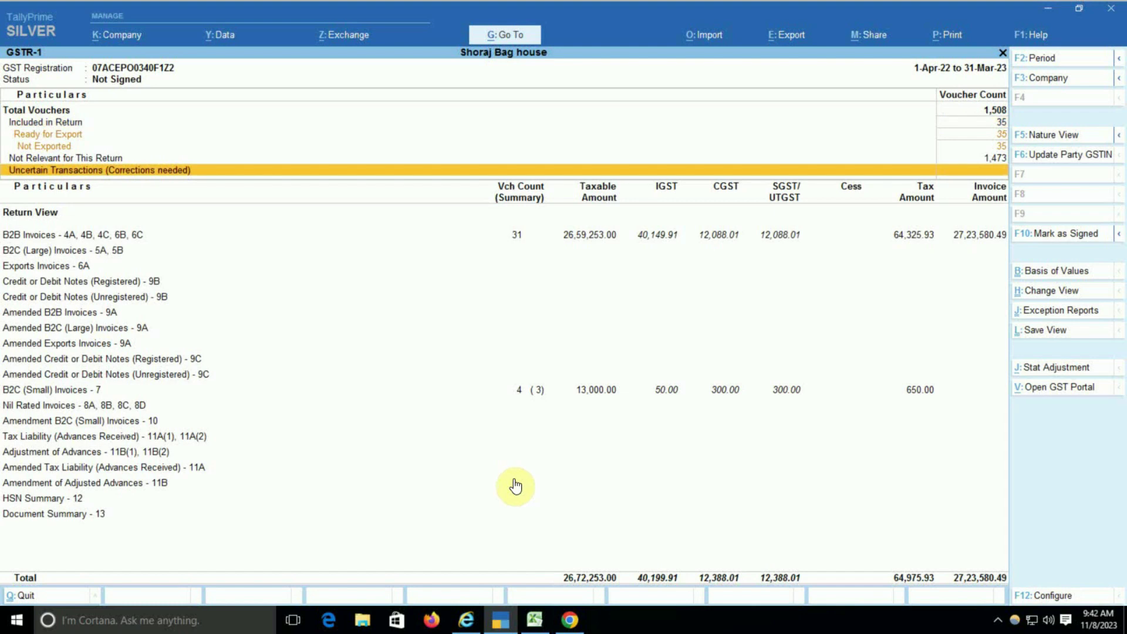
key(Down)
key(Down)
key(Down)
key(Down)
key(Down)
key(Down)
key(Down)
key(Down)
key(Down)
key(Down)
key(Down)
key(Down)
key(Down)
key(Down)
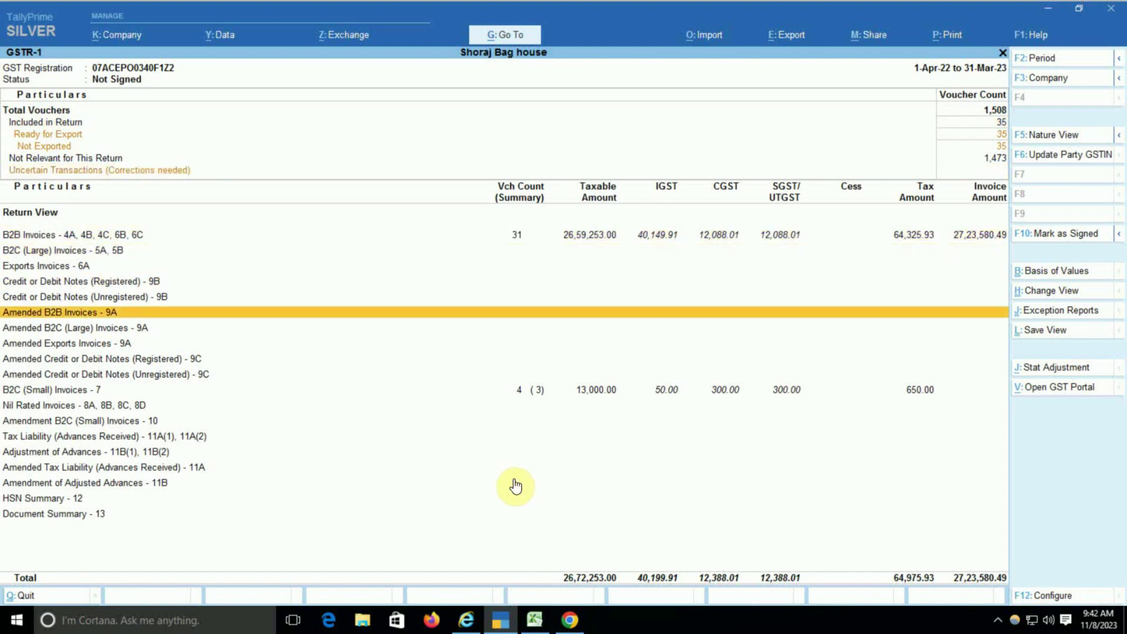
key(Down)
key(Down)
key(Down)
key(Down)
key(Return)
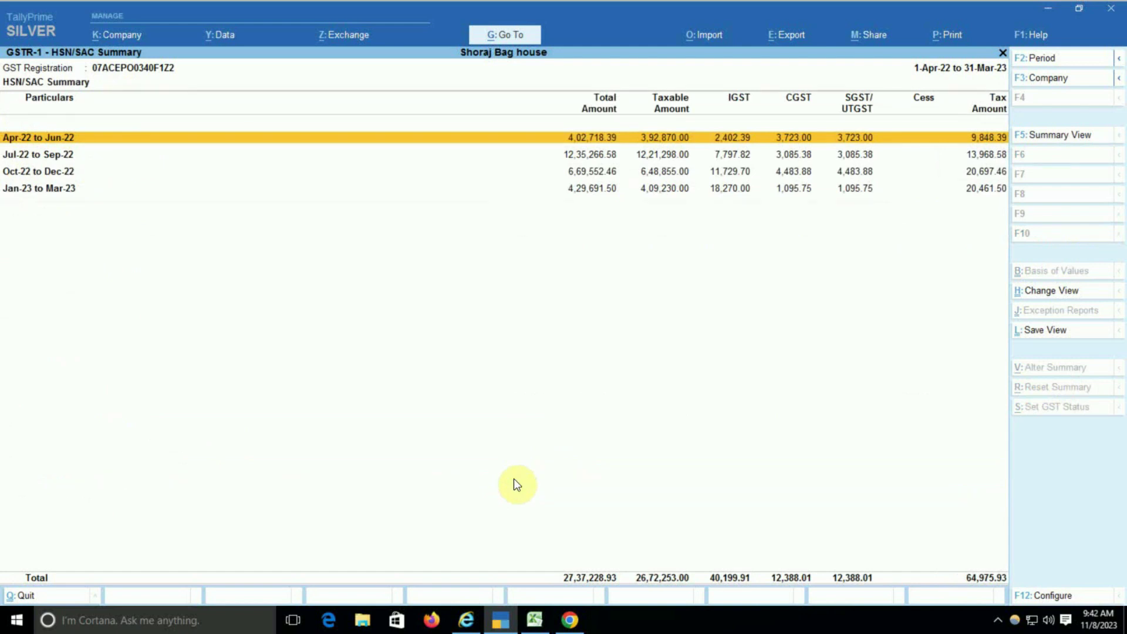
click(1057, 135)
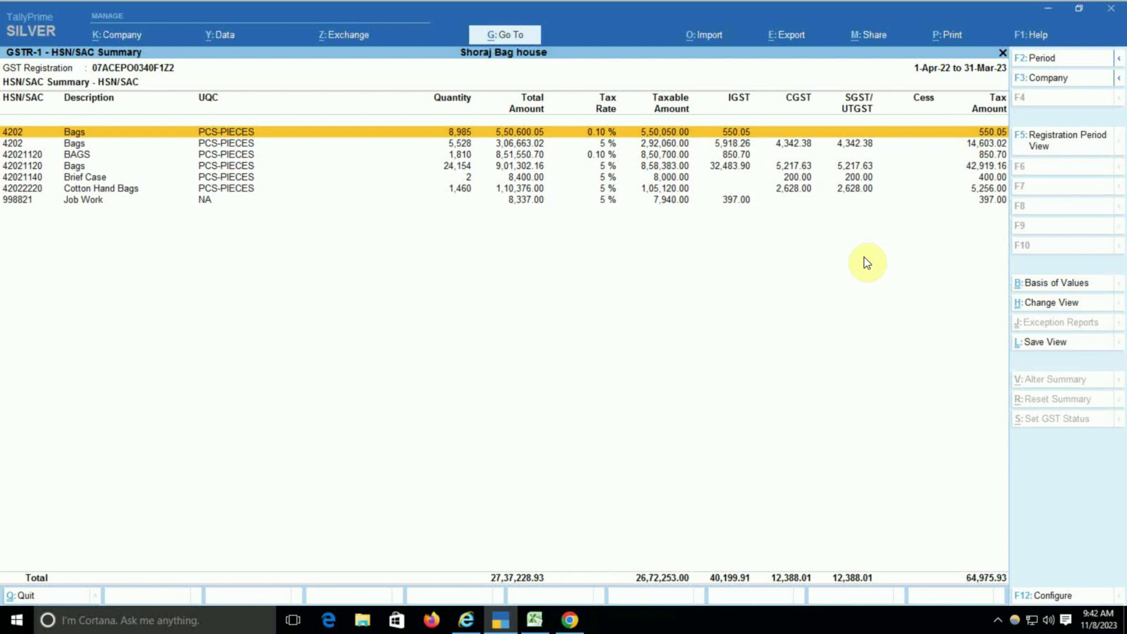
click(567, 616)
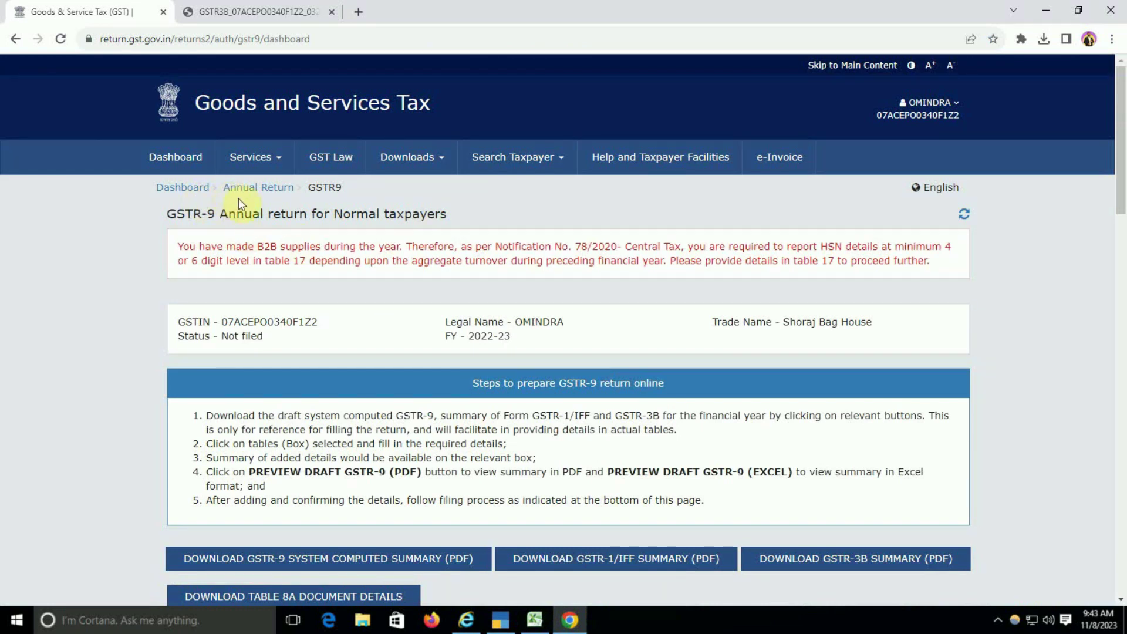
Step: From the portal dashboard, open the GSTR-9 Offline Tool page under Downloads > Offline Tools
click(187, 187)
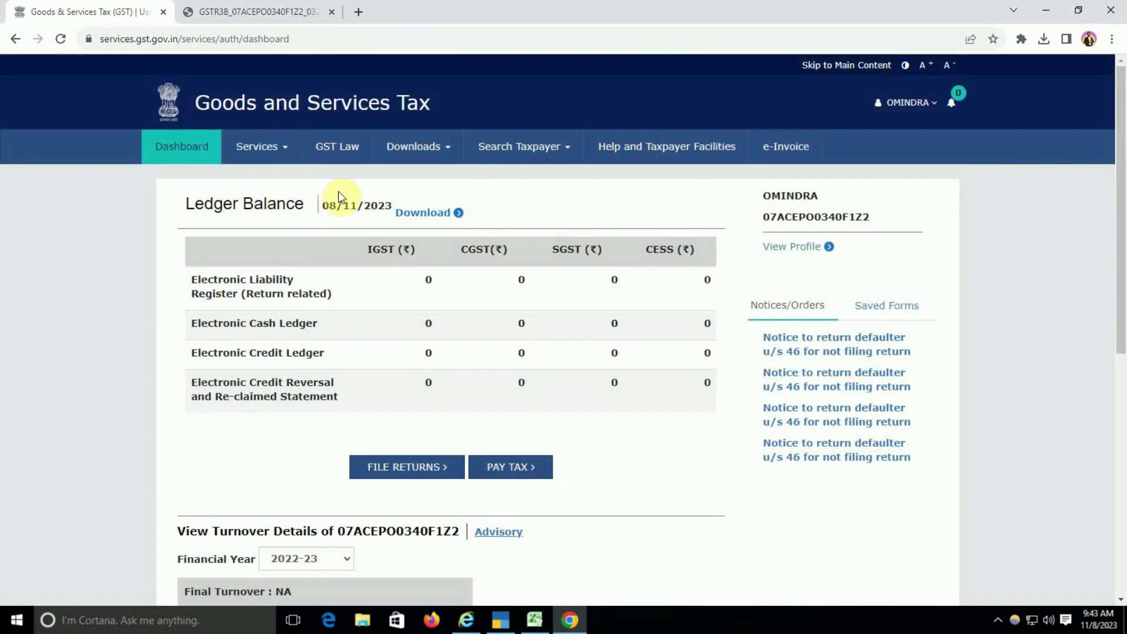
mouse_move(429, 151)
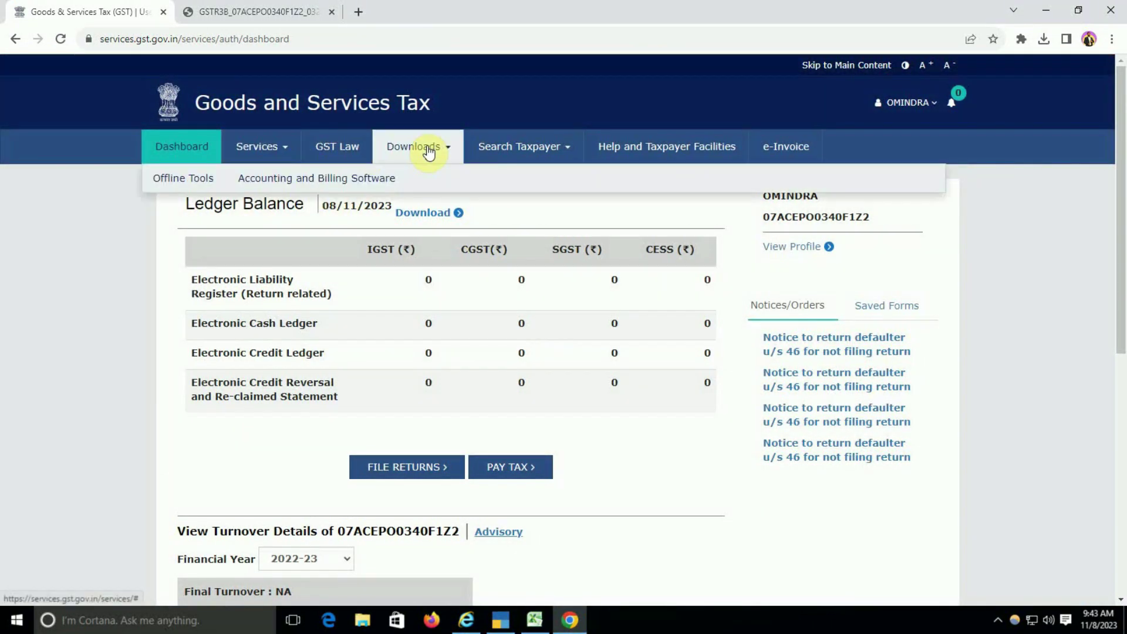
mouse_move(176, 183)
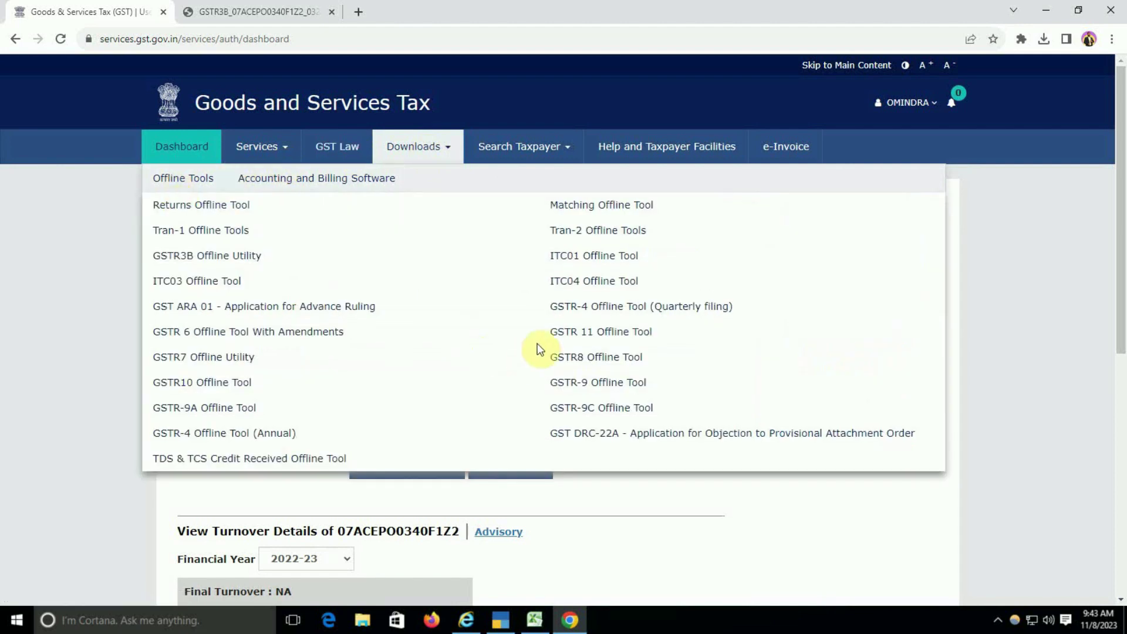
click(601, 380)
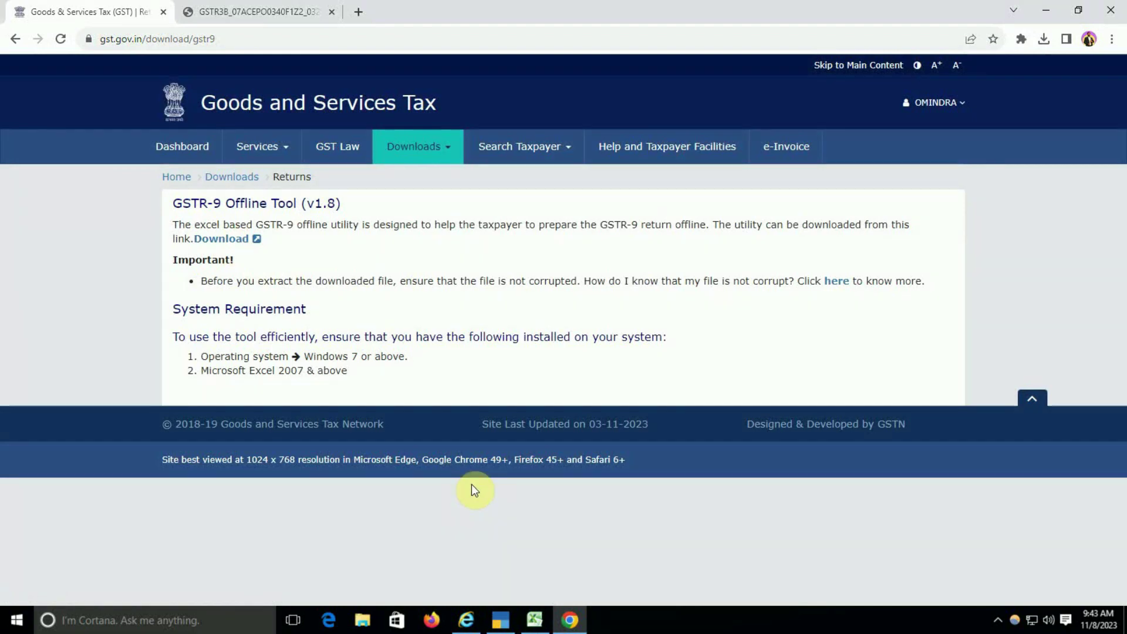
click(364, 621)
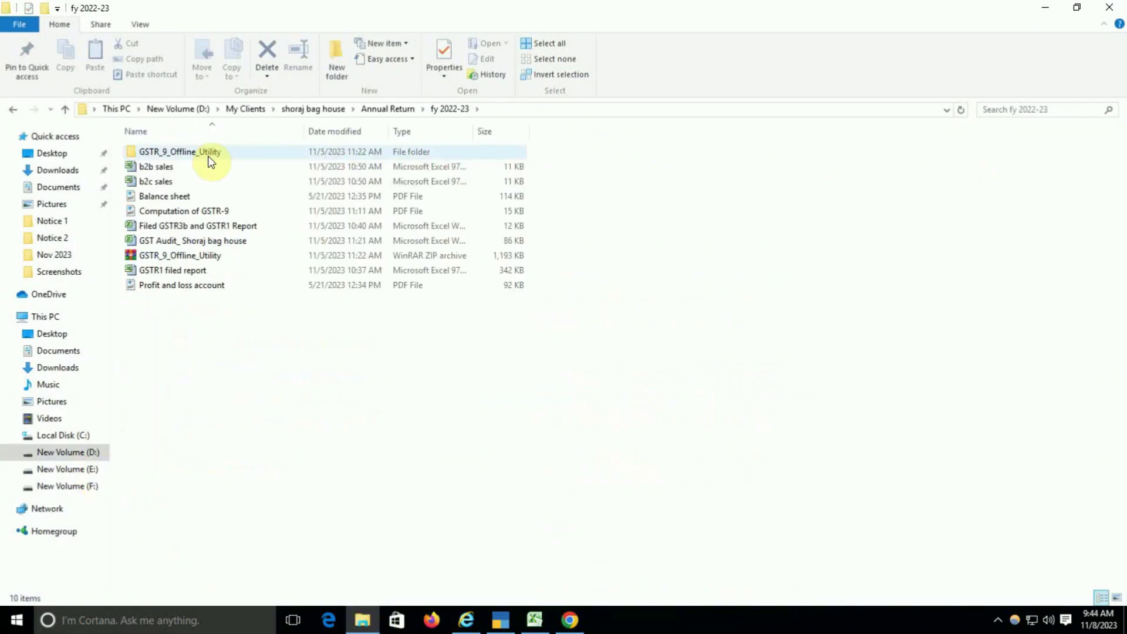
Step: Open the GSTR-9 Offline Tool (v1.8) workbook from the GSTR_9_Offline_Utility1.8 folder
double_click(209, 153)
double_click(209, 153)
click(213, 151)
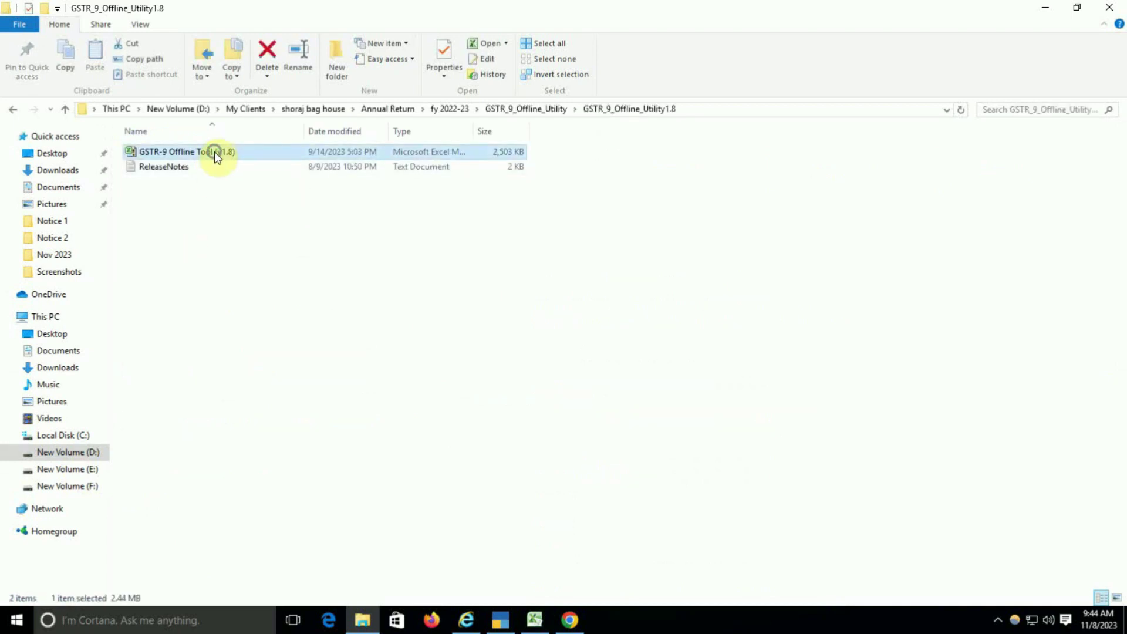
right_click(214, 151)
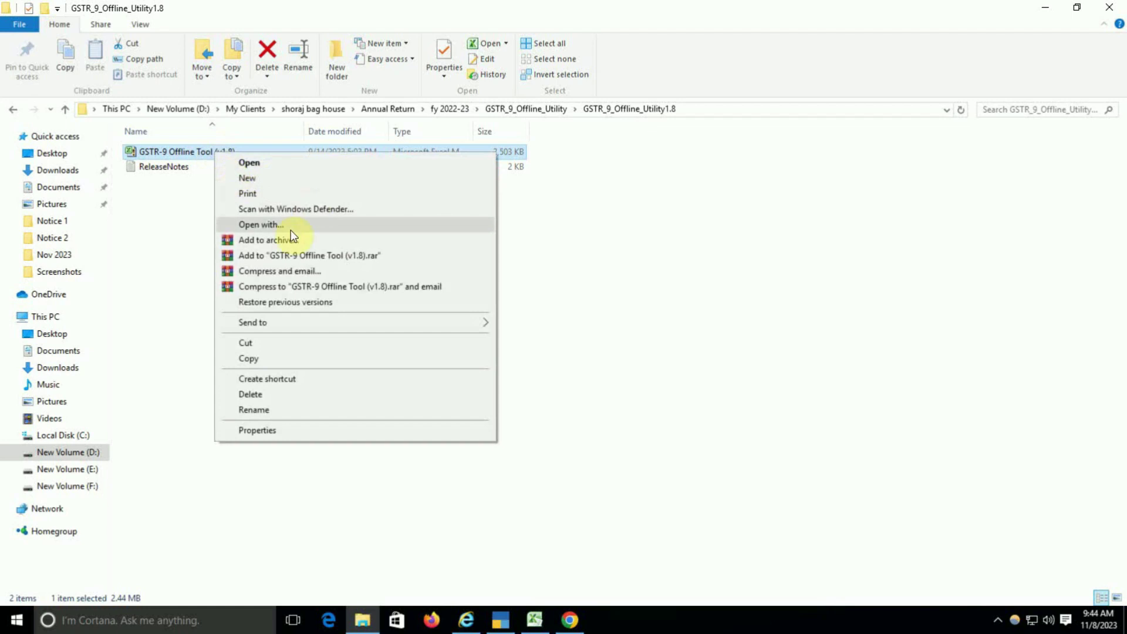
click(179, 206)
click(206, 156)
double_click(207, 156)
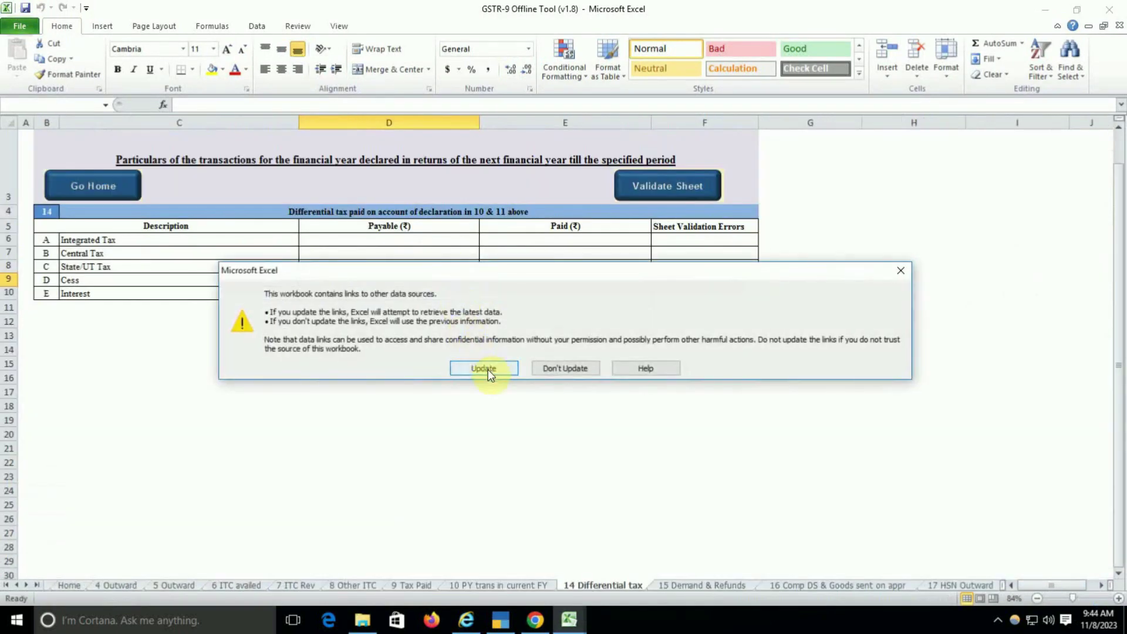
Step: Update the workbook links, then enter the taxpayer's GSTIN in B7 and financial year 2022-23 in D7
click(488, 368)
click(524, 353)
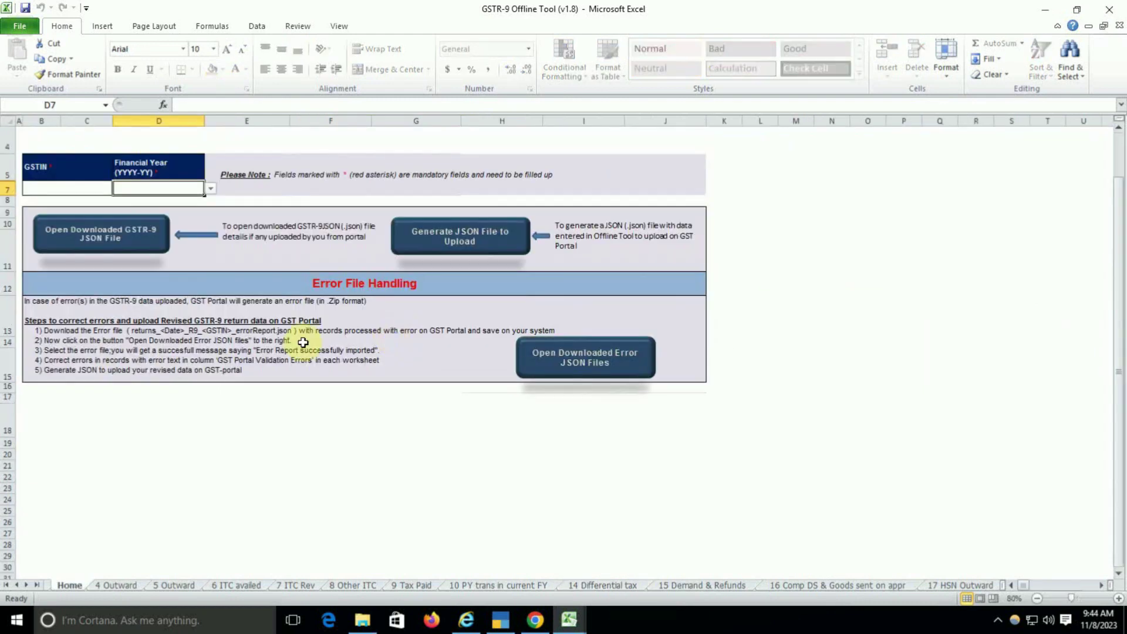
click(80, 190)
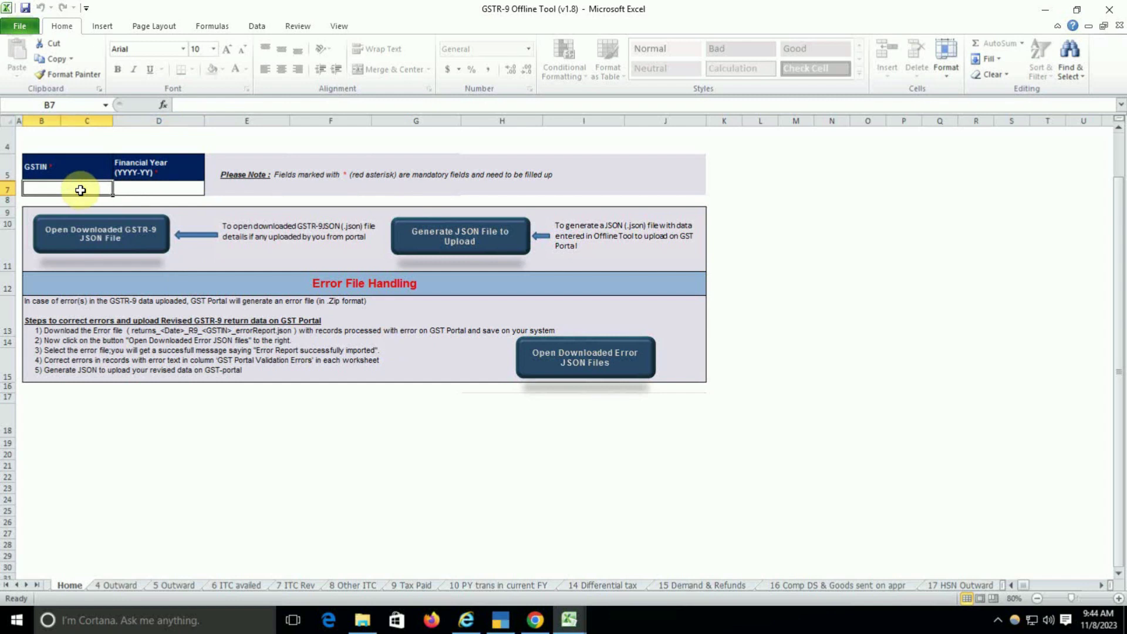
click(230, 227)
click(170, 189)
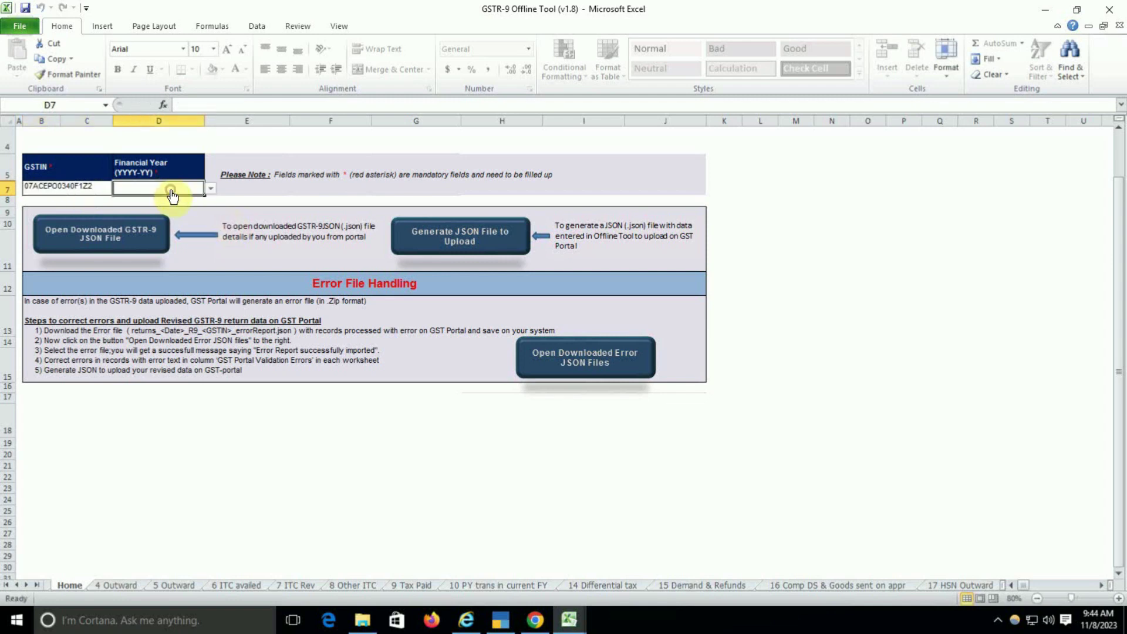
click(211, 189)
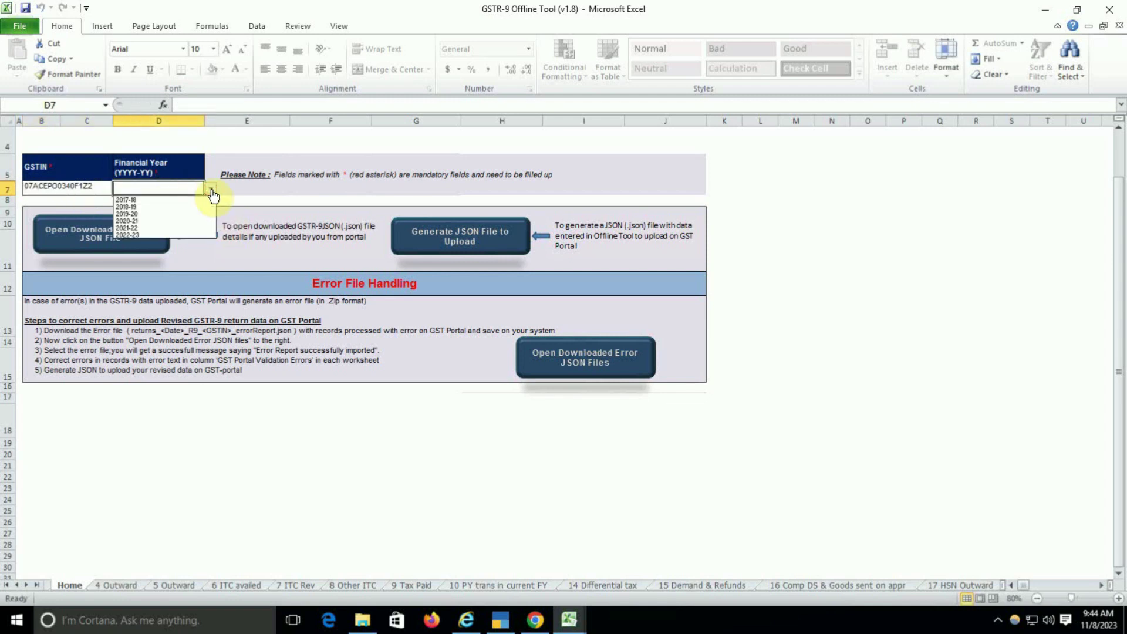
click(157, 238)
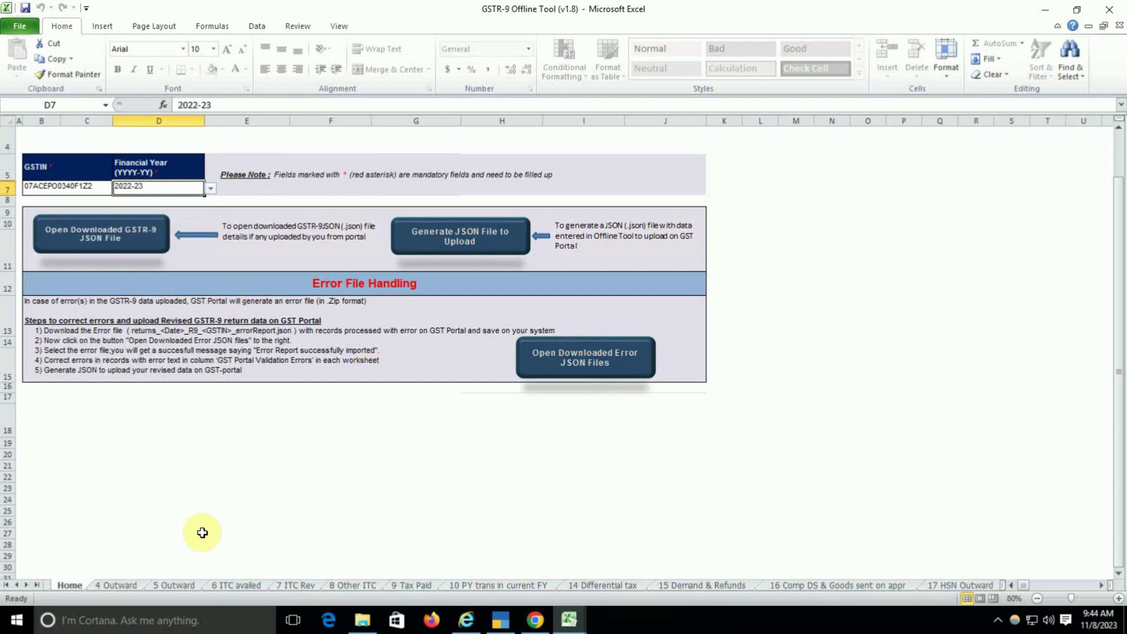
Step: Check the 17 HSN Outward sheet, validate the 4 Outward sheet, and return to Home
click(121, 585)
click(252, 462)
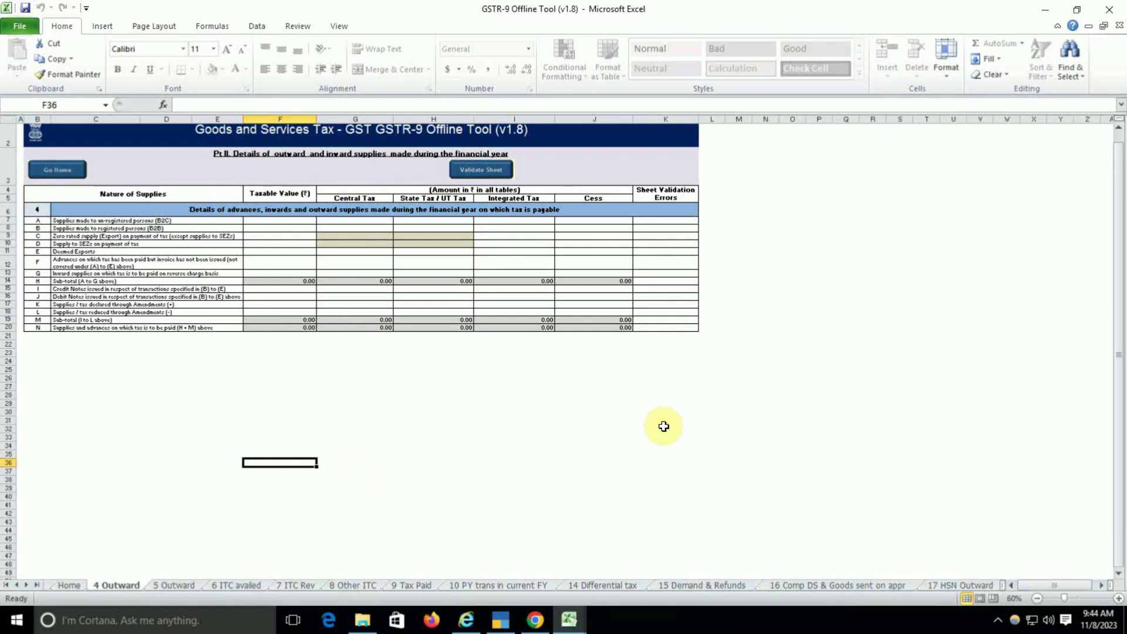
key(ctrl+Page_Down)
key(ctrl+Page_Down)
key(ctrl+Page_Down)
key(ctrl+Page_Down)
key(ctrl+Page_Down)
key(ctrl+Page_Down)
key(ctrl+Page_Down)
key(ctrl+Page_Down)
key(ctrl+Page_Down)
key(ctrl+Page_Down)
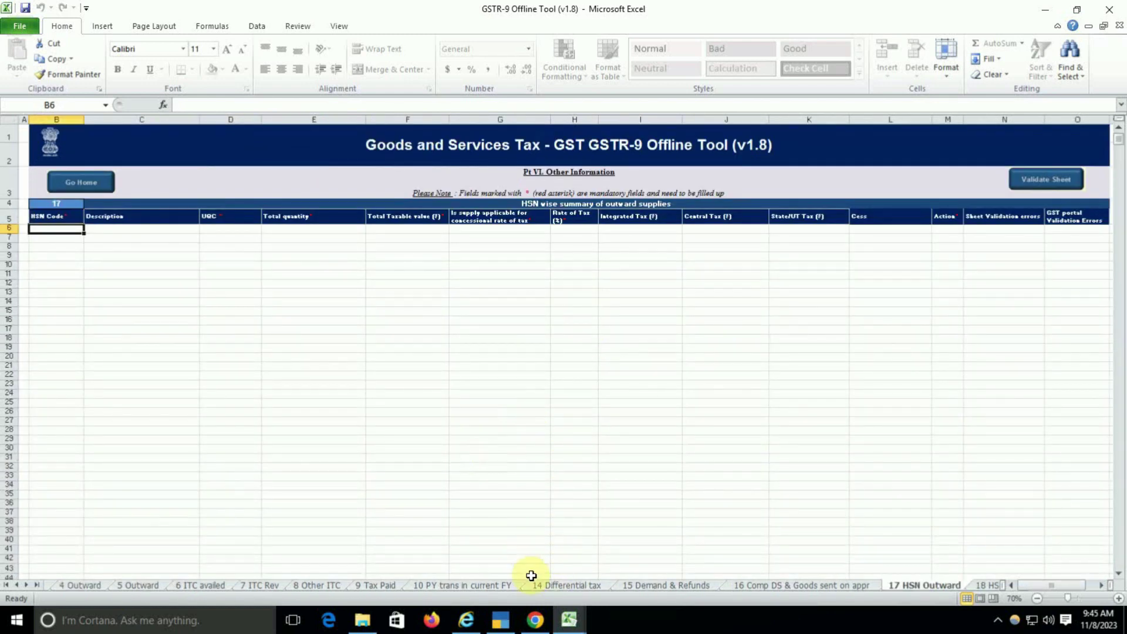
click(453, 376)
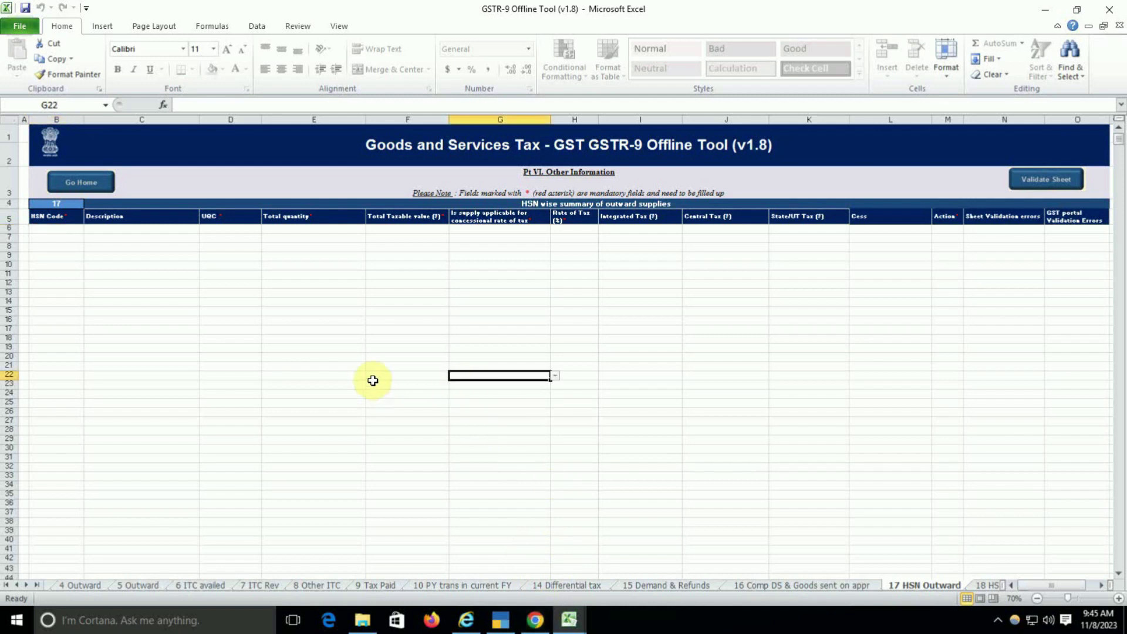
click(81, 586)
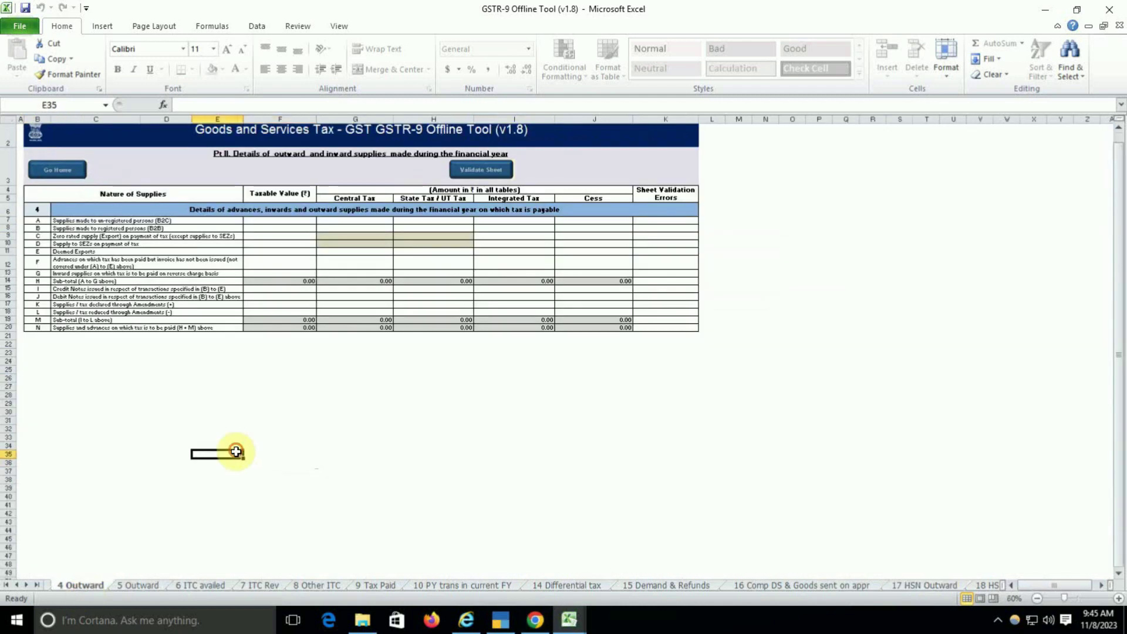
click(484, 170)
click(593, 352)
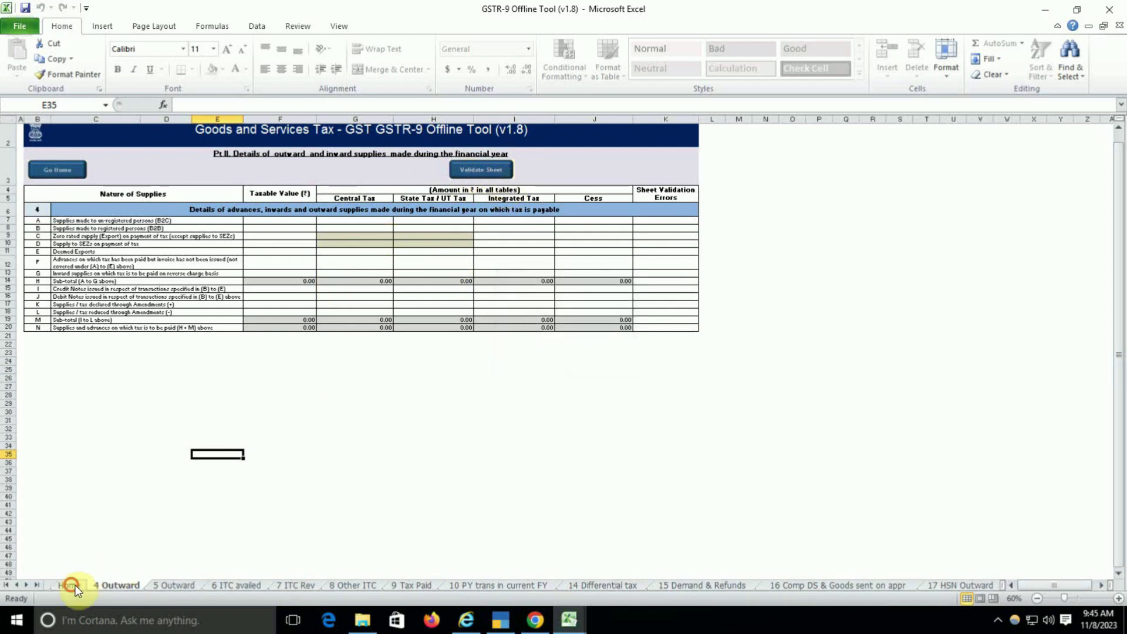
click(73, 585)
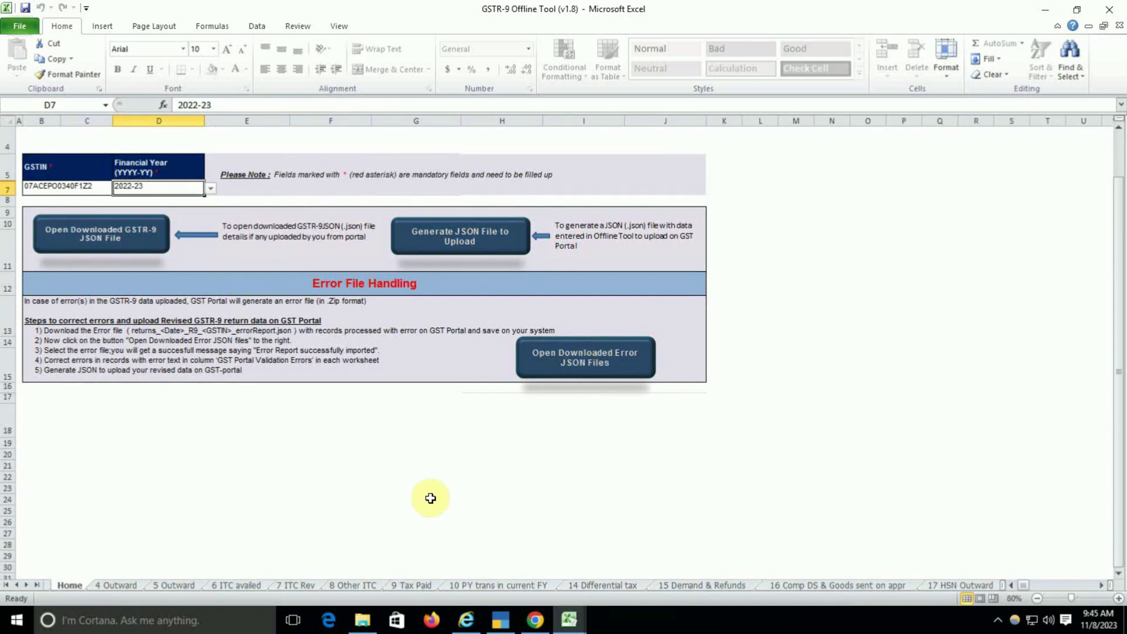
click(535, 620)
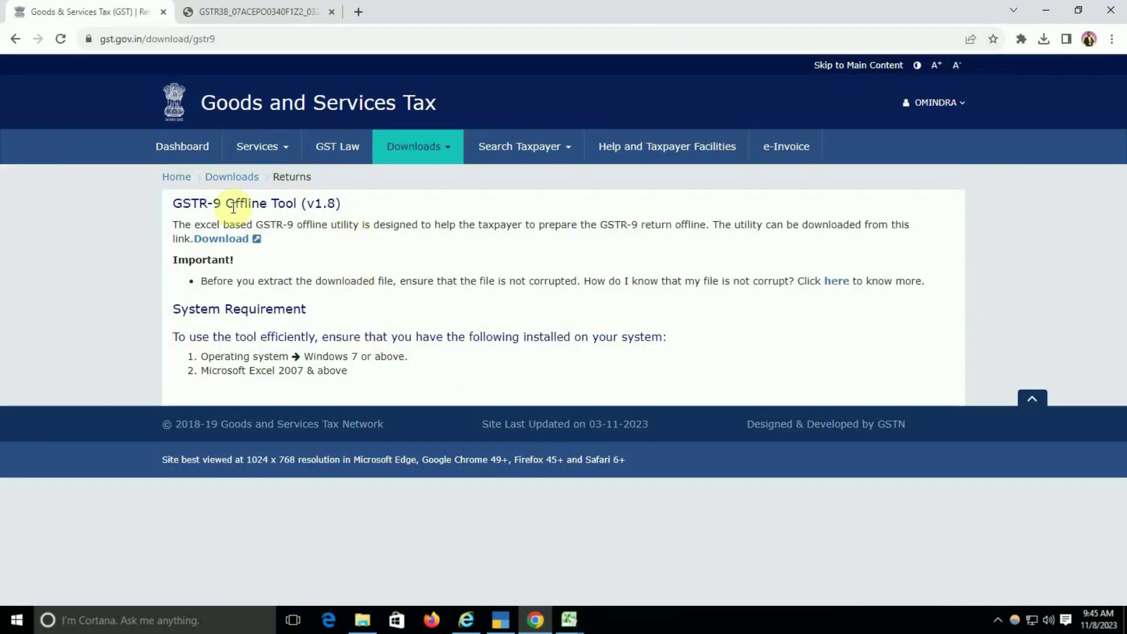
Step: Open Annual Return from the taxpayer dashboard and search for financial year 2022-23
click(176, 177)
click(179, 154)
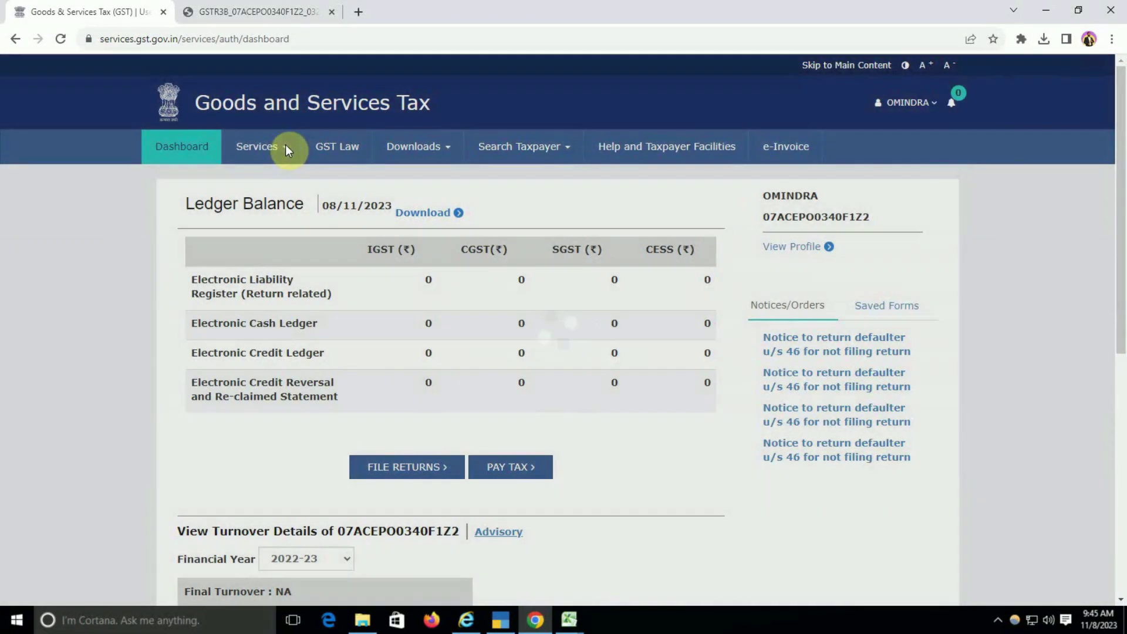
mouse_move(285, 145)
mouse_move(320, 174)
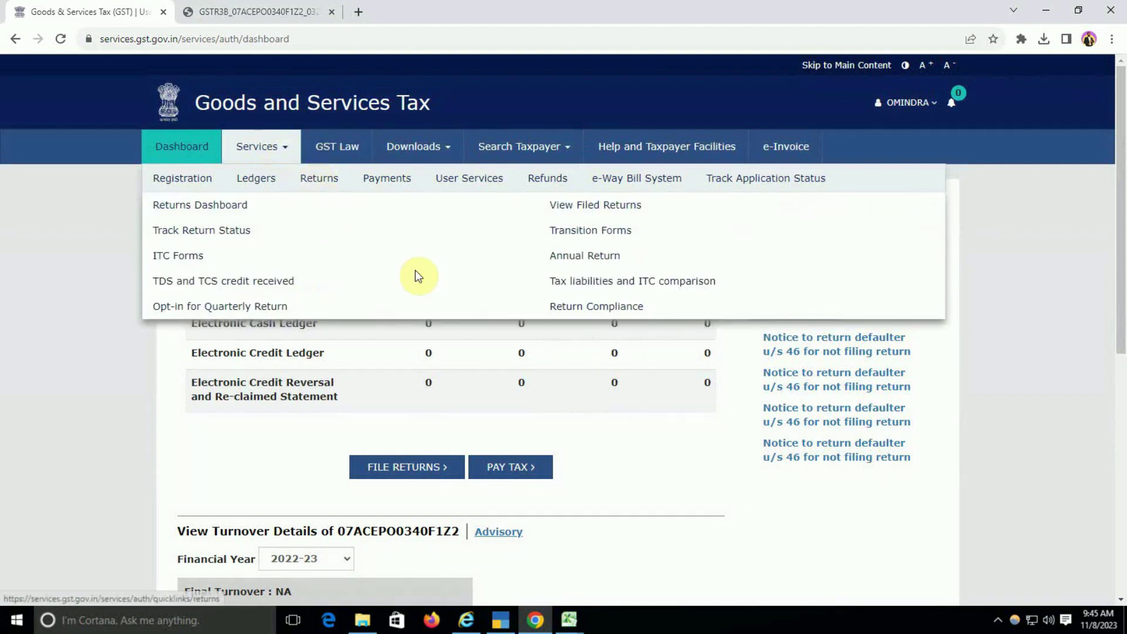
click(586, 256)
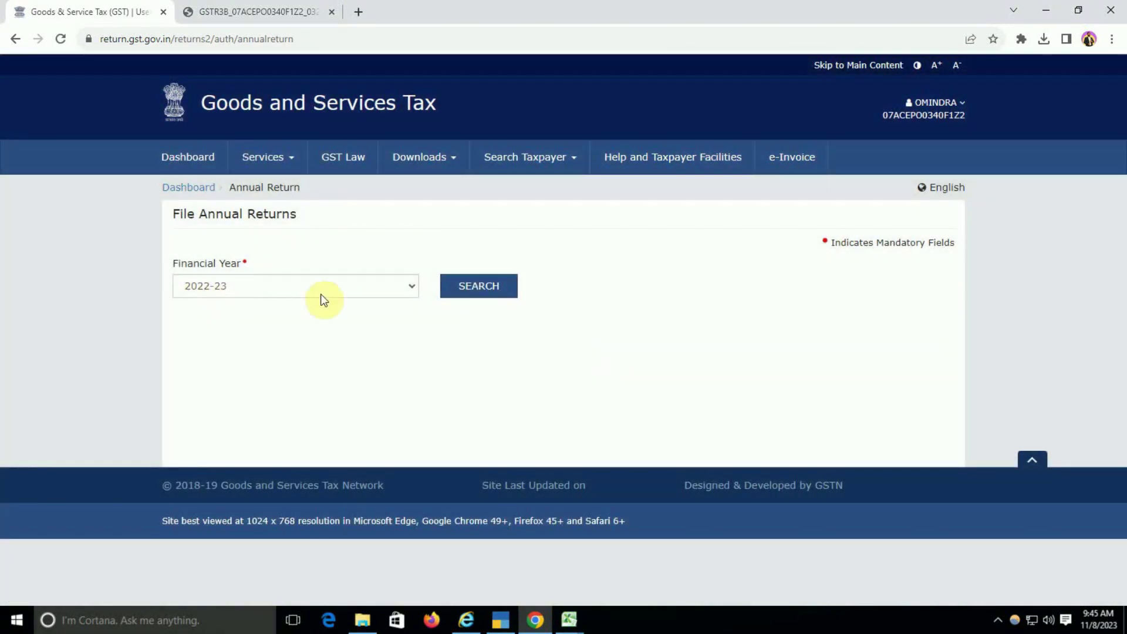
click(486, 285)
scroll(491, 364, down, 8)
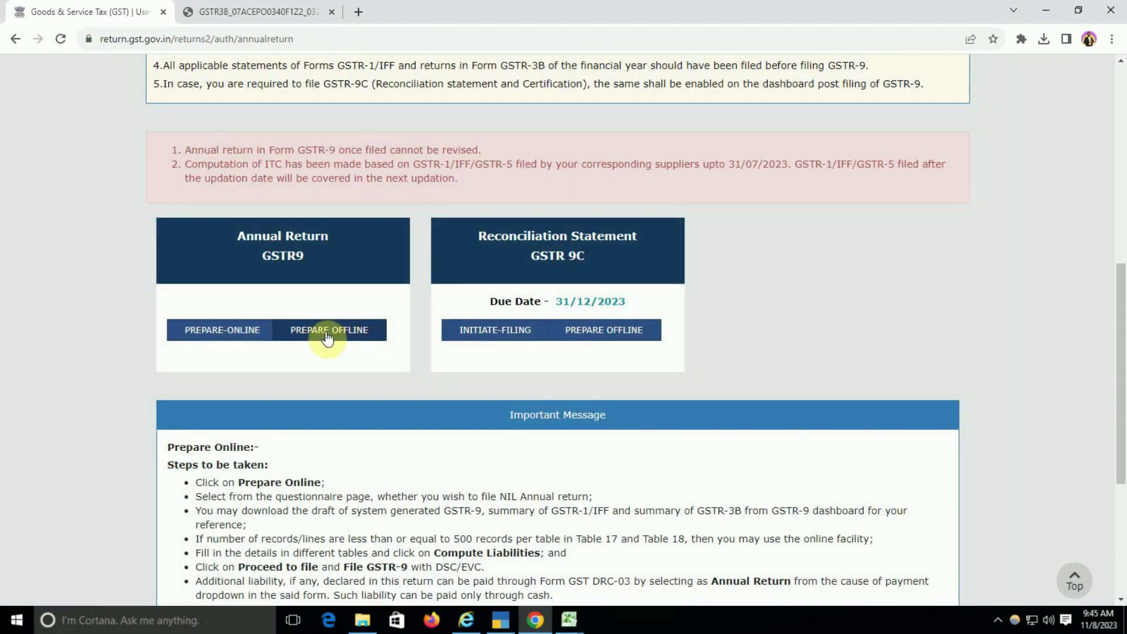
Step: Choose to prepare GSTR-9 offline and switch to downloading filed GSTR-9 data
click(228, 333)
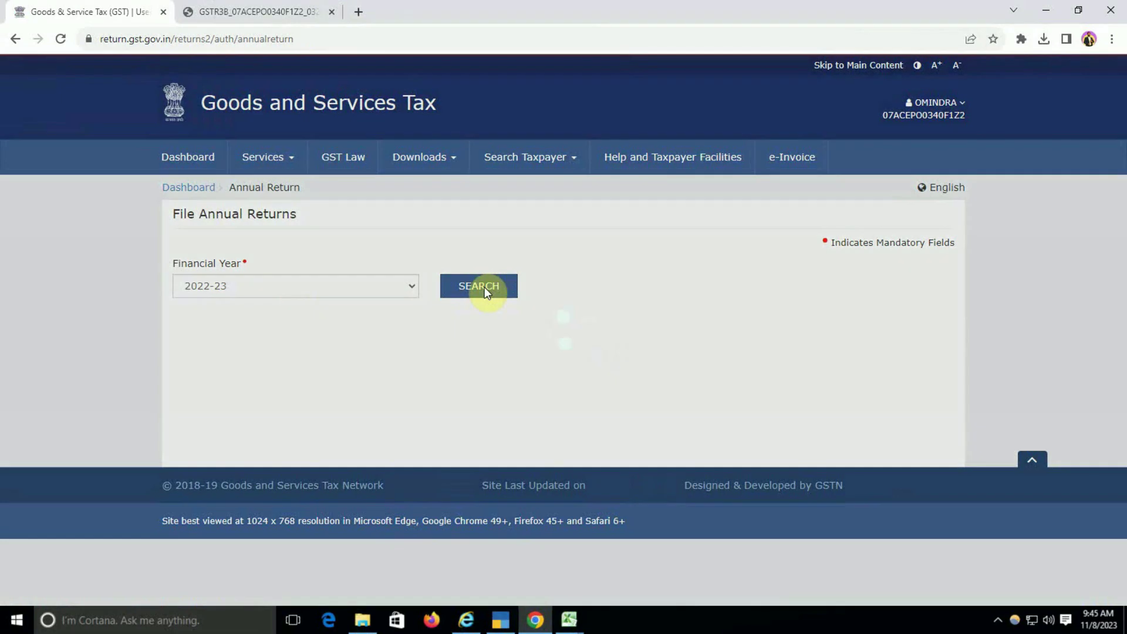
click(485, 288)
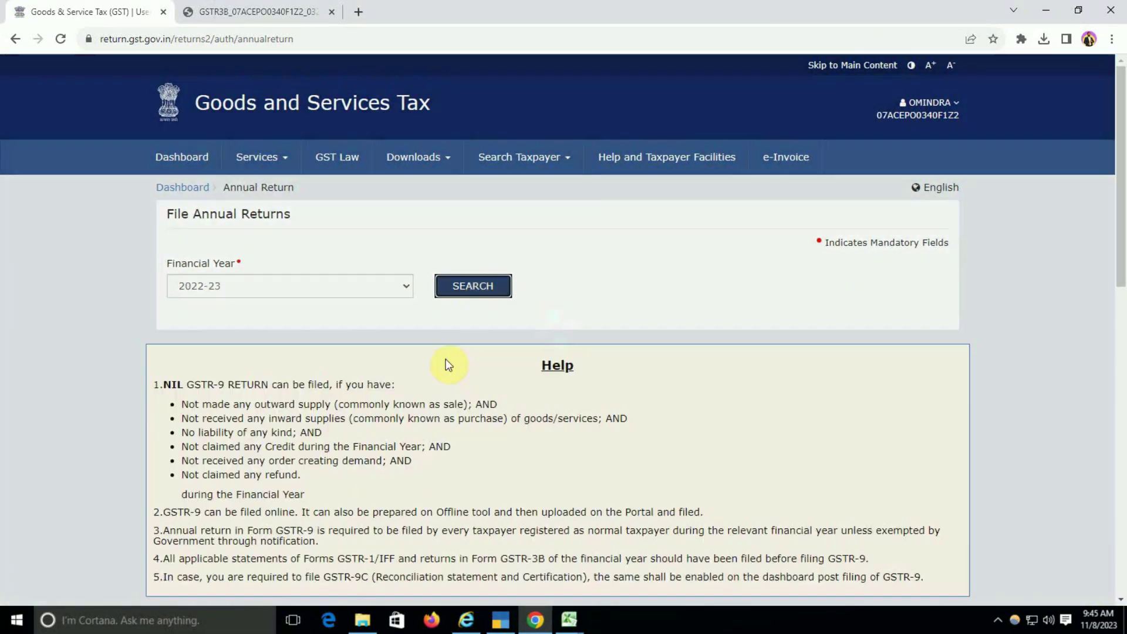
scroll(446, 411, down, 8)
click(348, 400)
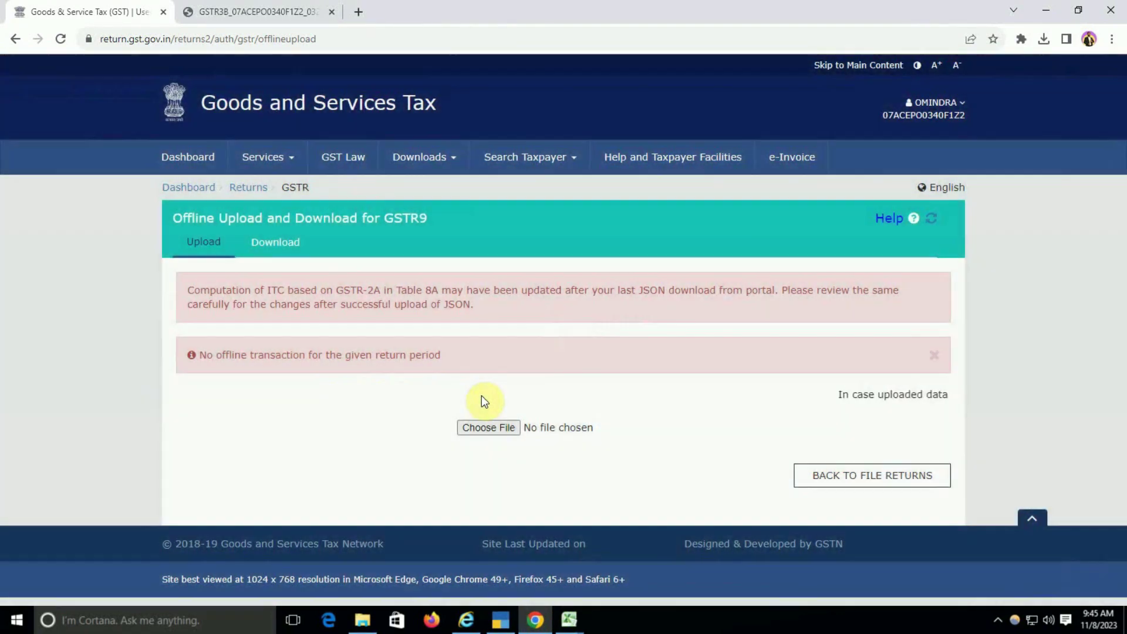
click(279, 242)
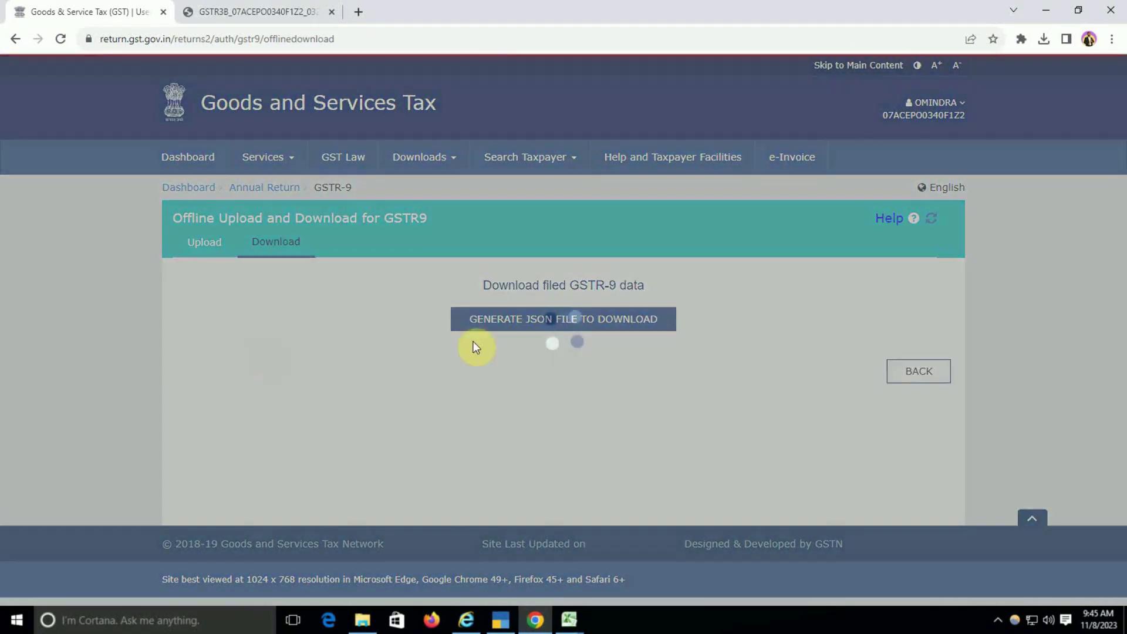
Step: Generate the GSTR-9 JSON file and download File 1 as a zip
click(557, 318)
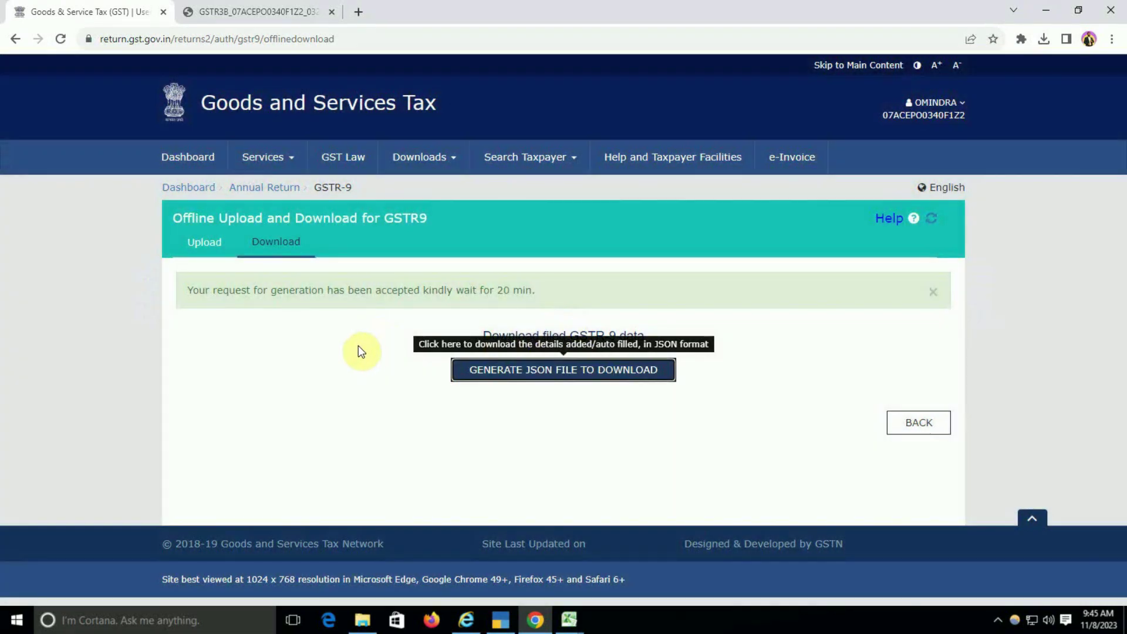
drag(498, 290, 532, 292)
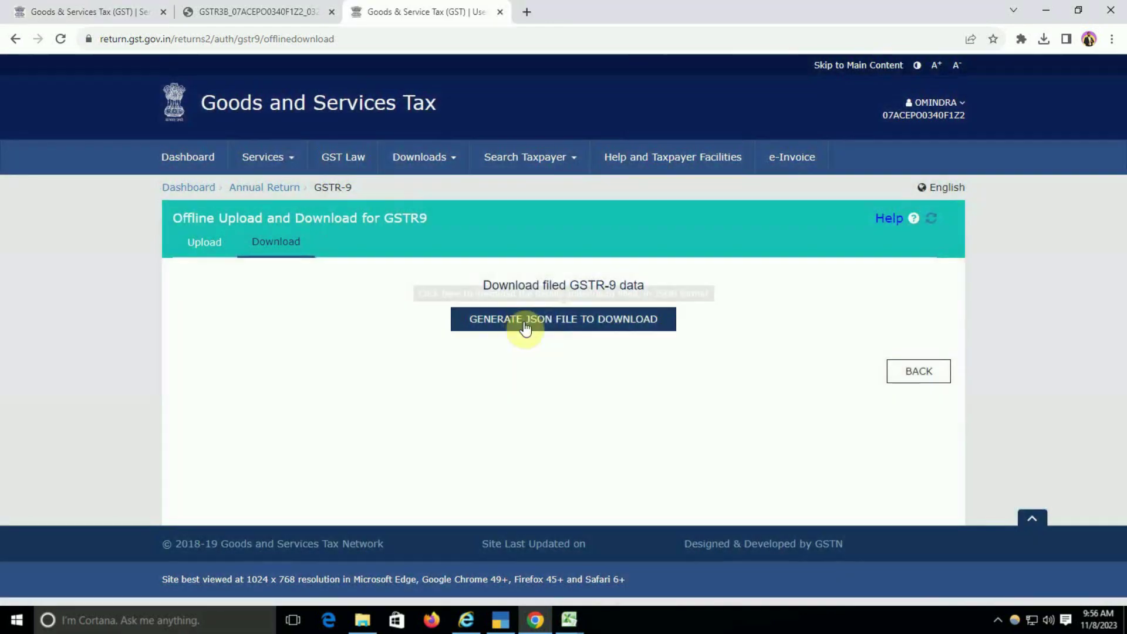
click(546, 322)
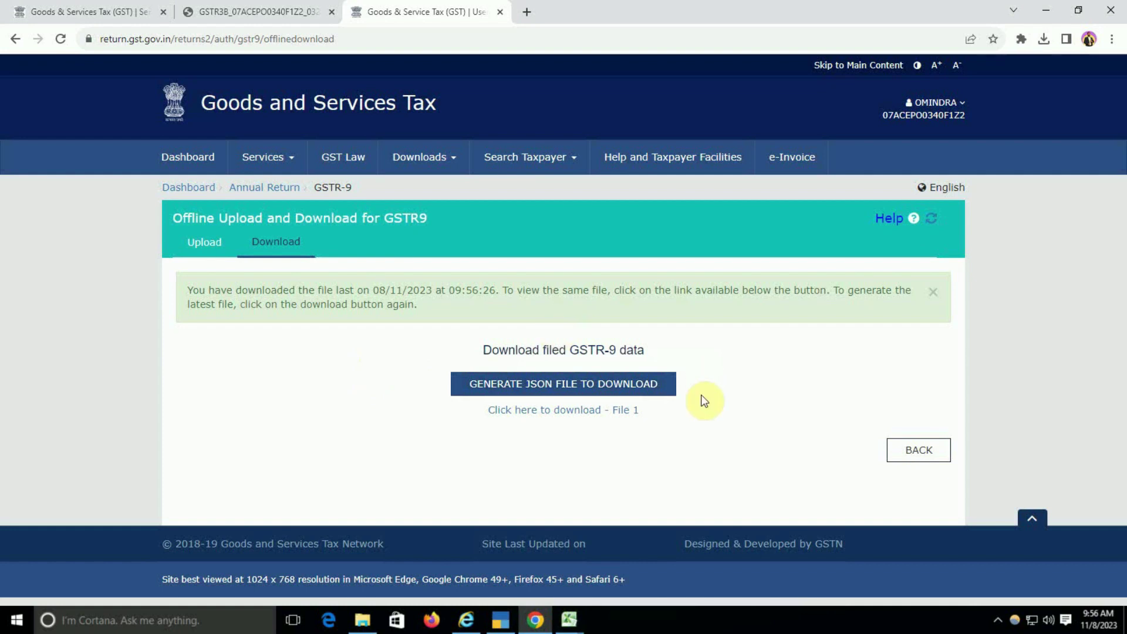
click(590, 414)
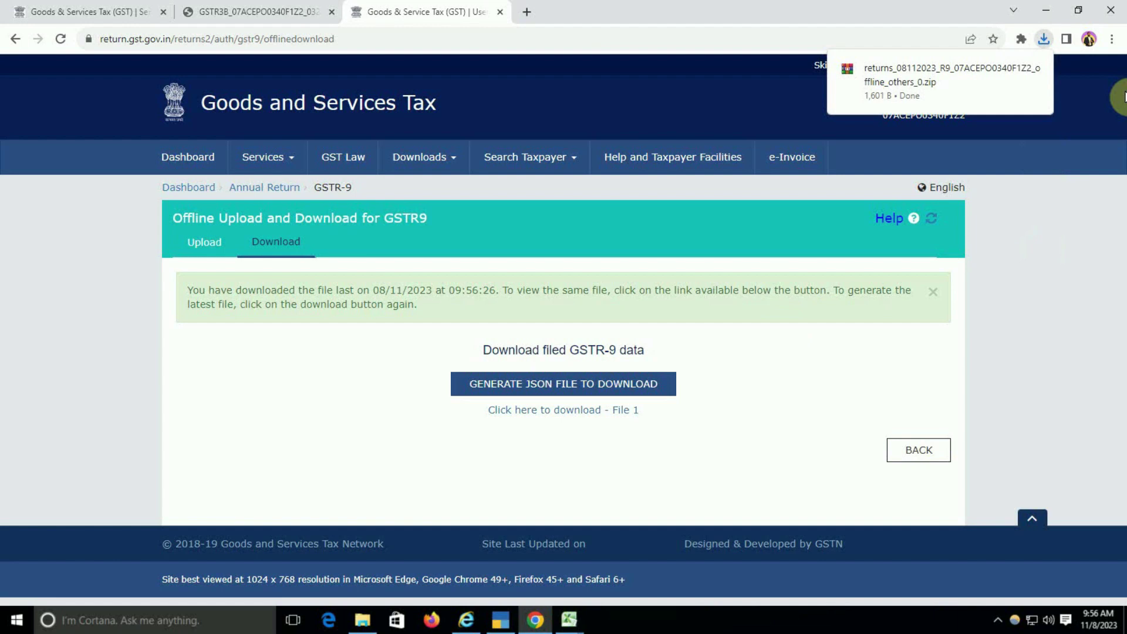
click(1008, 69)
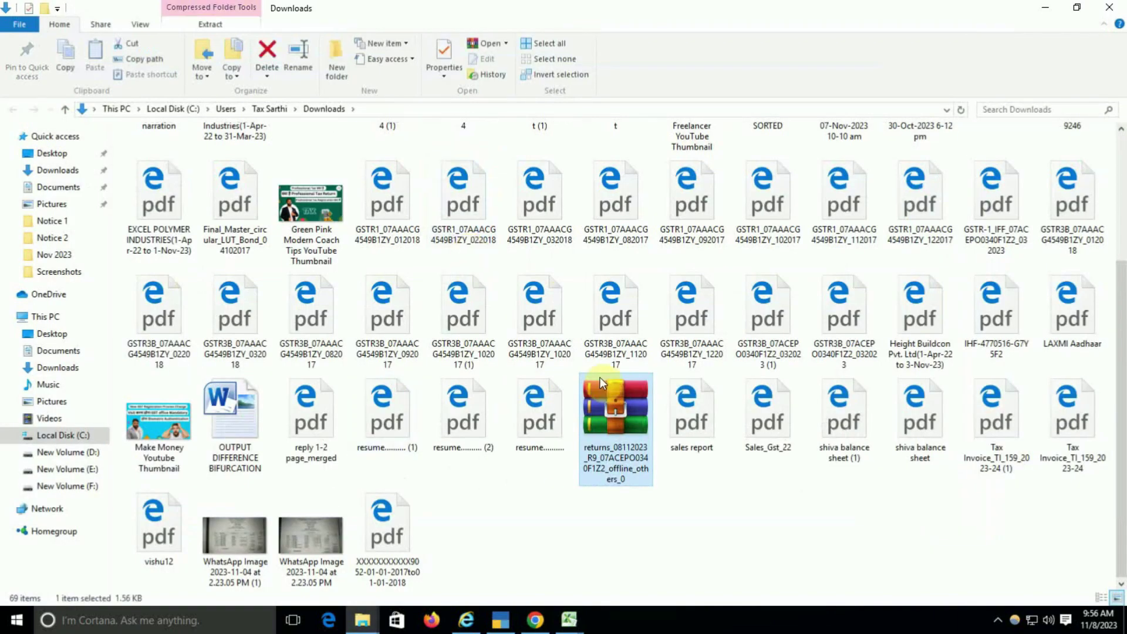
Step: Move the returns zip into the GSTR_9_Offline_Utility1.8 folder
right_click(602, 381)
click(650, 284)
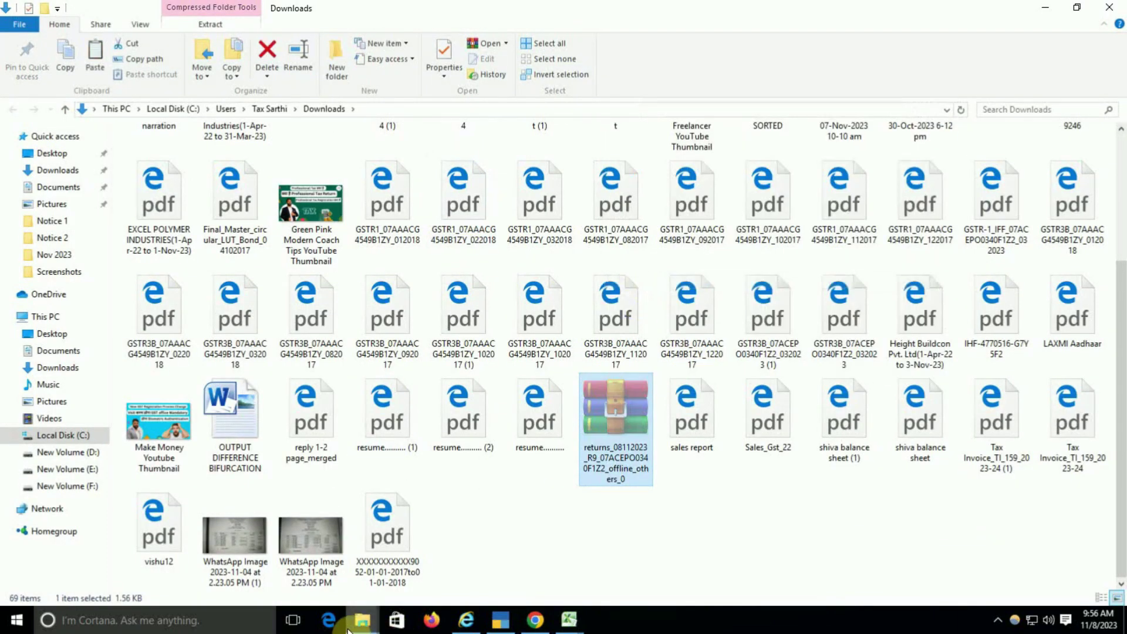
mouse_move(362, 619)
click(317, 574)
right_click(237, 255)
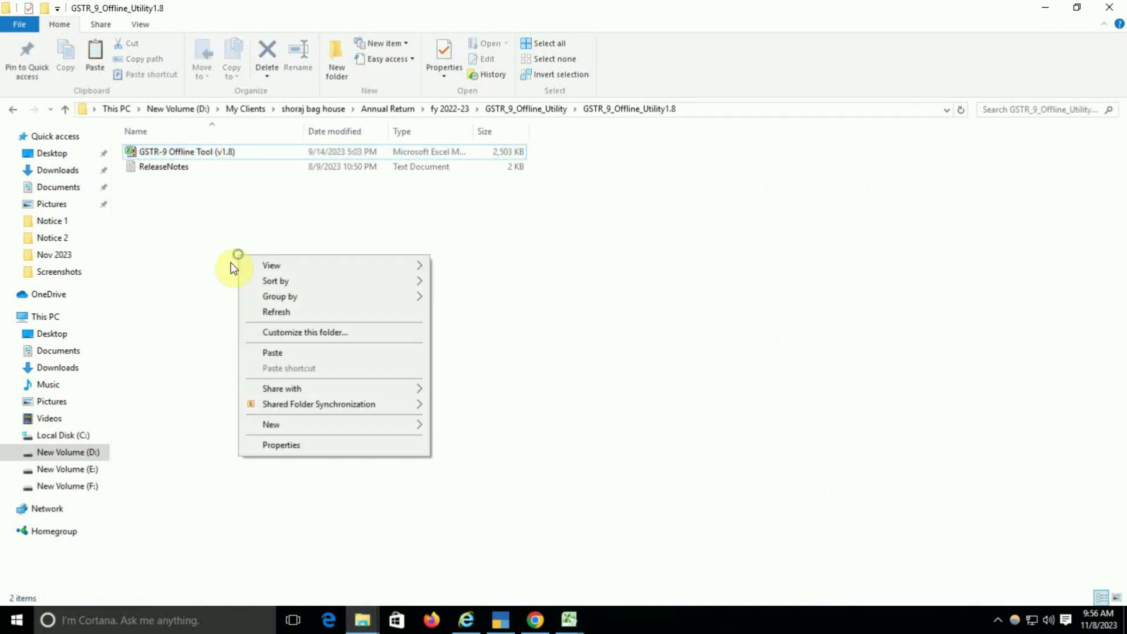
click(274, 353)
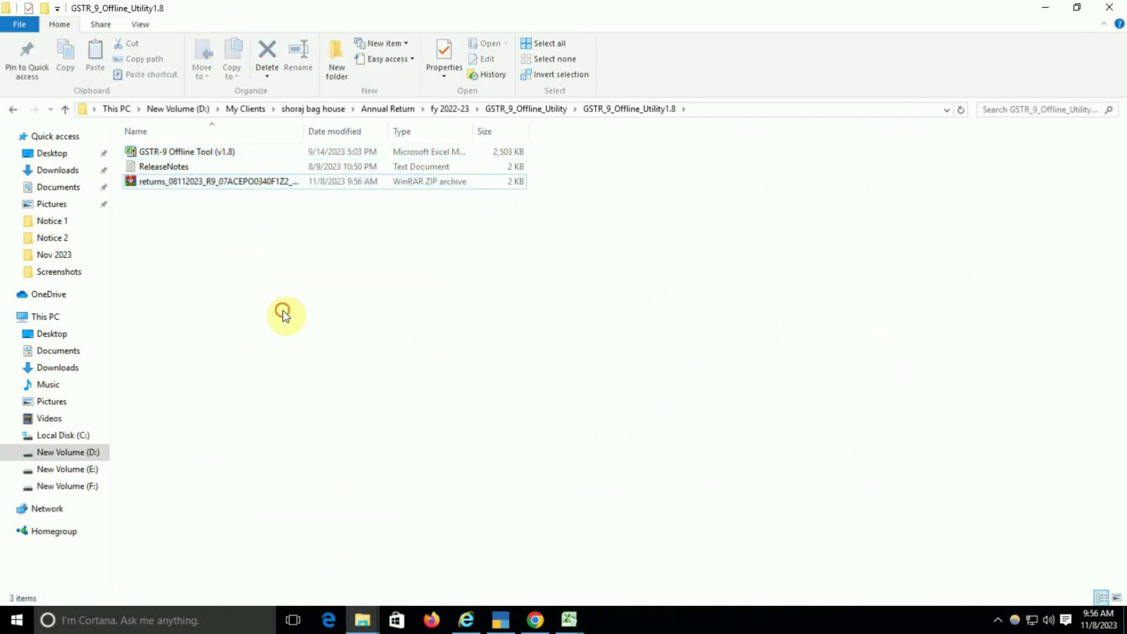
Step: Extract the zip into that folder, then bring up the offline tool in Excel
right_click(234, 182)
click(281, 228)
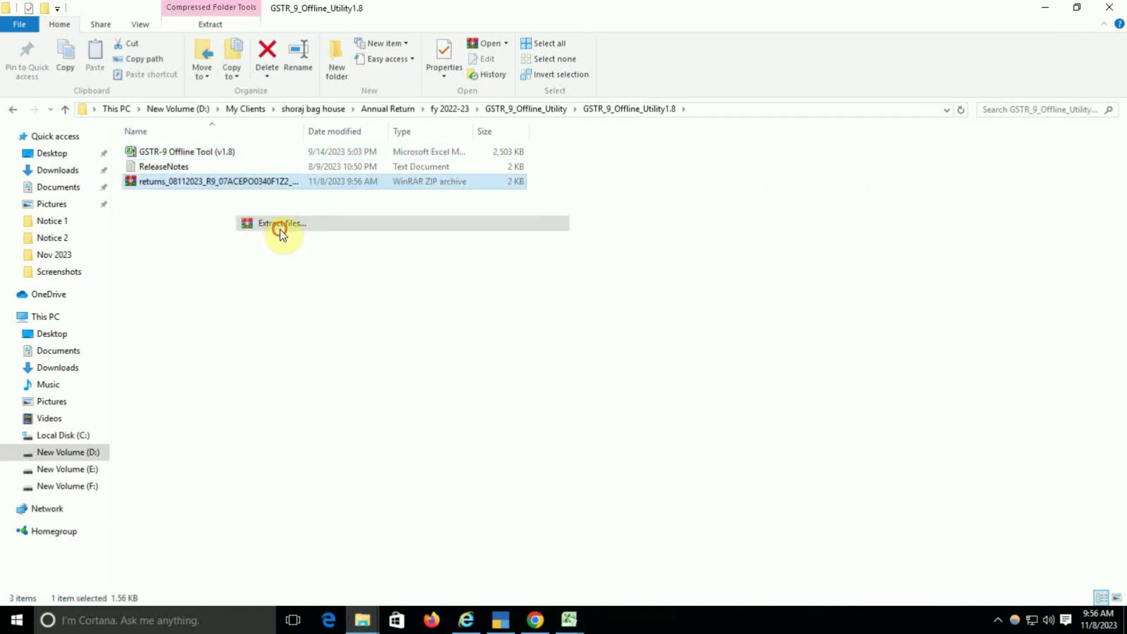
click(603, 468)
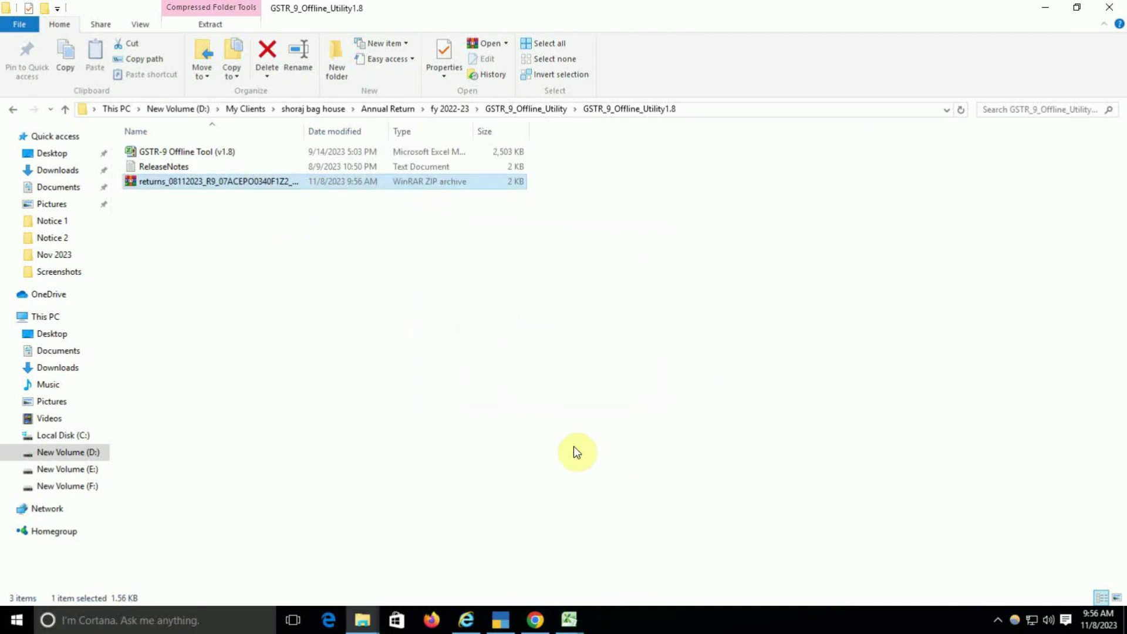
mouse_move(569, 617)
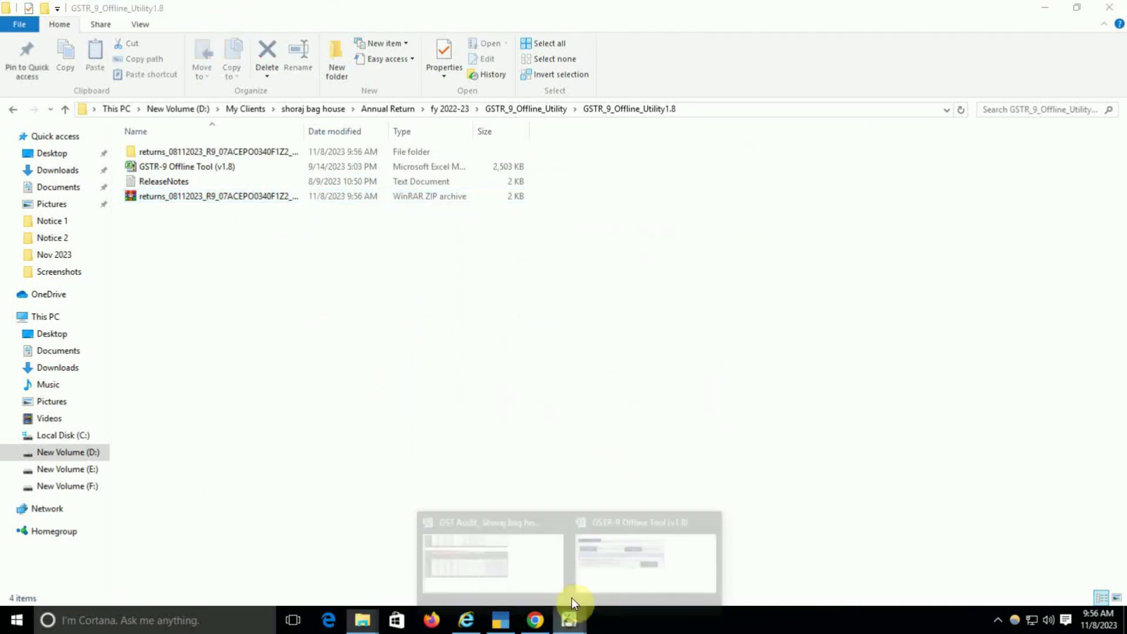
click(595, 529)
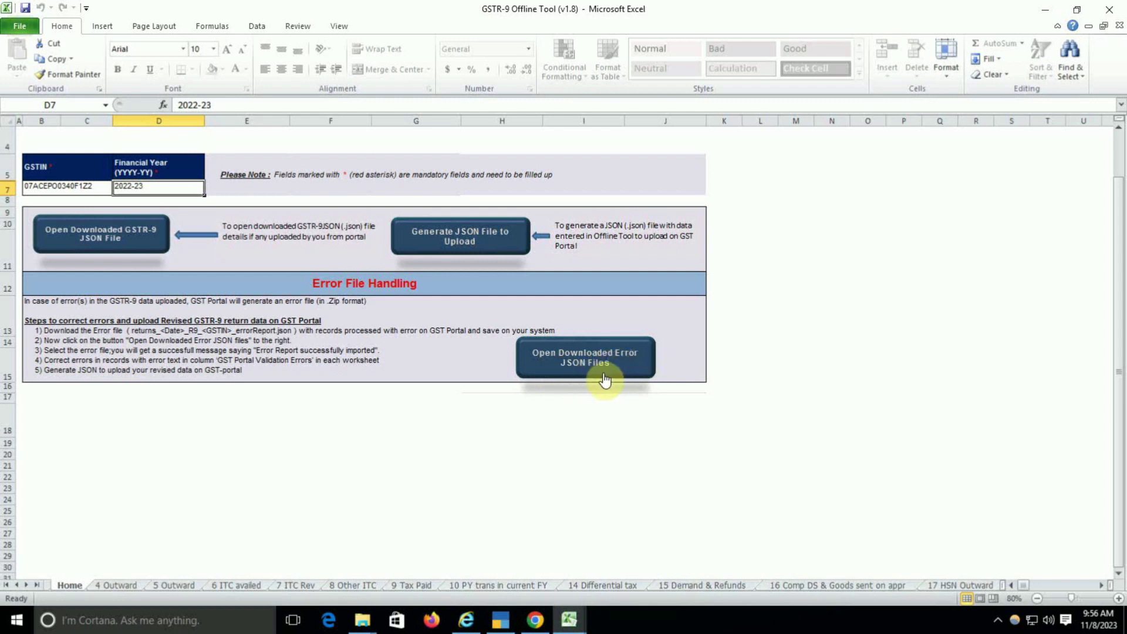
Step: Import the extracted returns JSON with Open Downloaded GSTR-9 JSON File and acknowledge the success message
scroll(530, 439, up, 1)
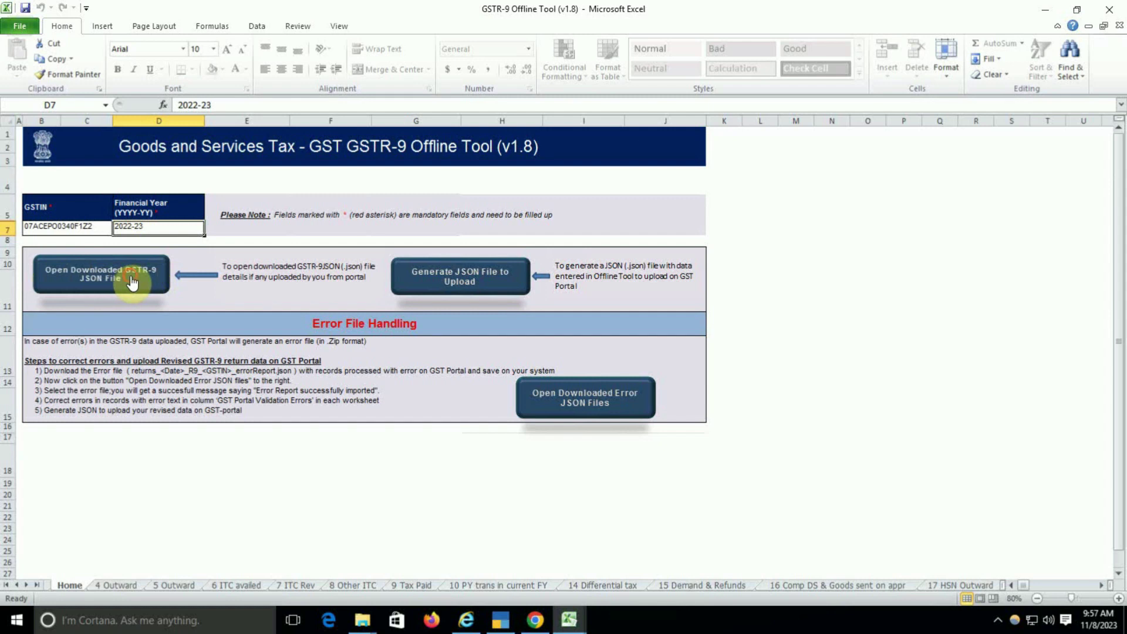
click(133, 283)
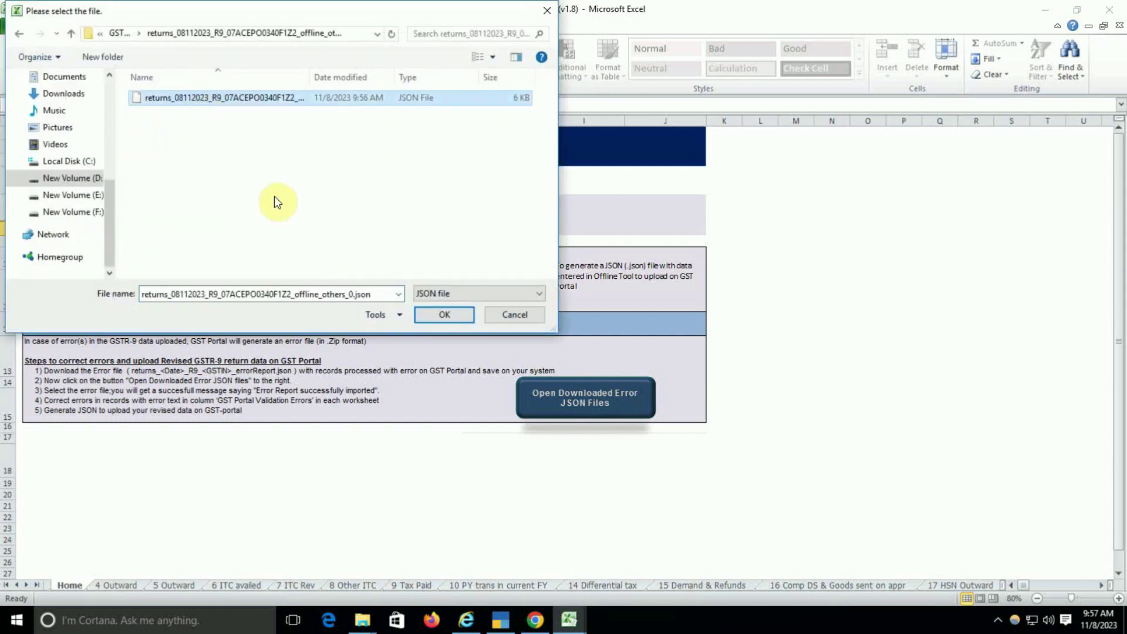
click(423, 316)
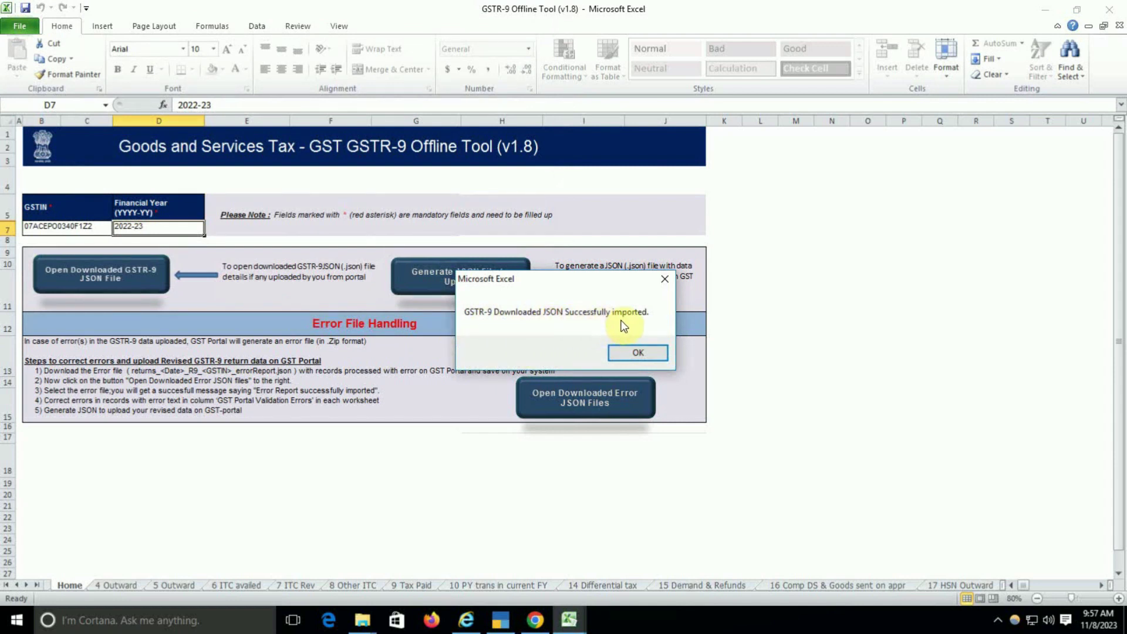
click(645, 355)
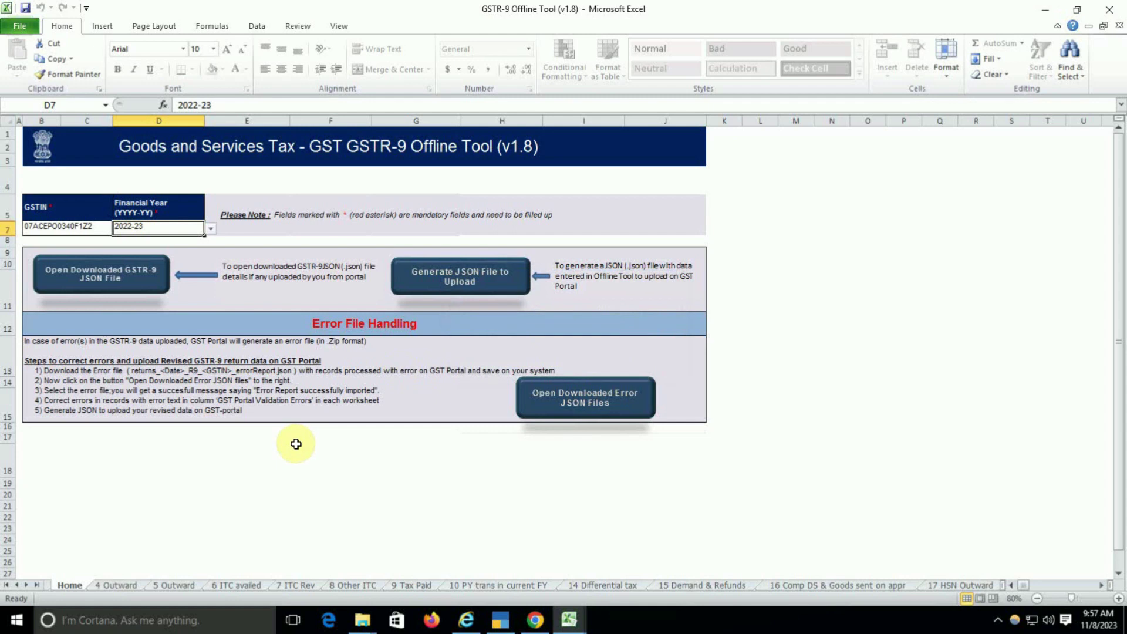
Step: Review the 4 Outward, 5 Outward, 6 ITC availed and 7 ITC Rev sheets, checking row 8 tax totals
click(117, 585)
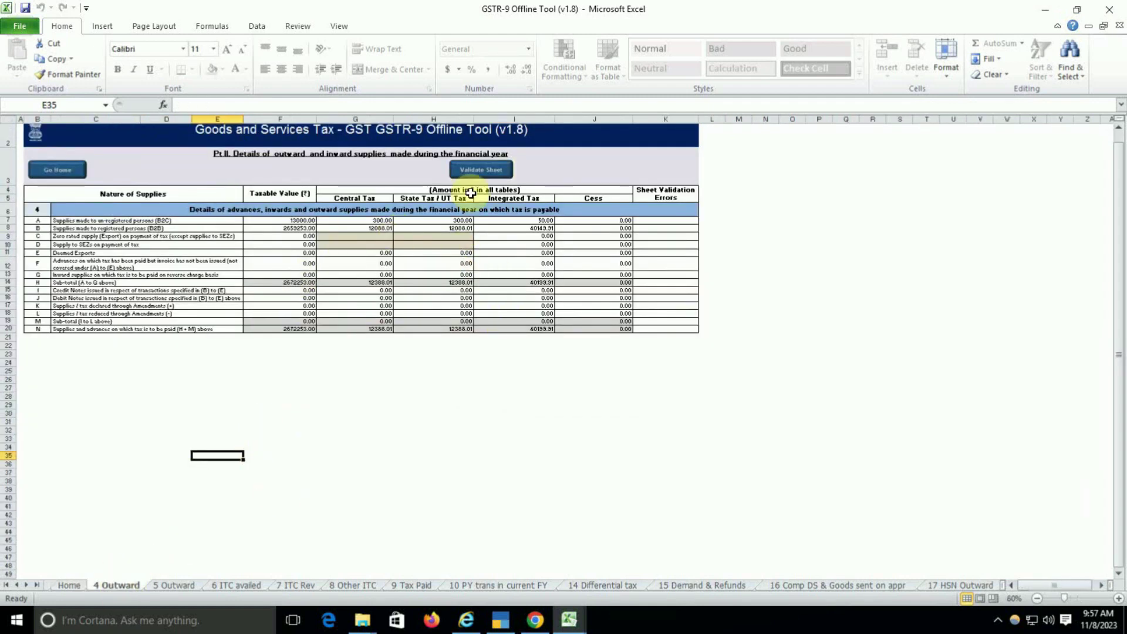
click(177, 589)
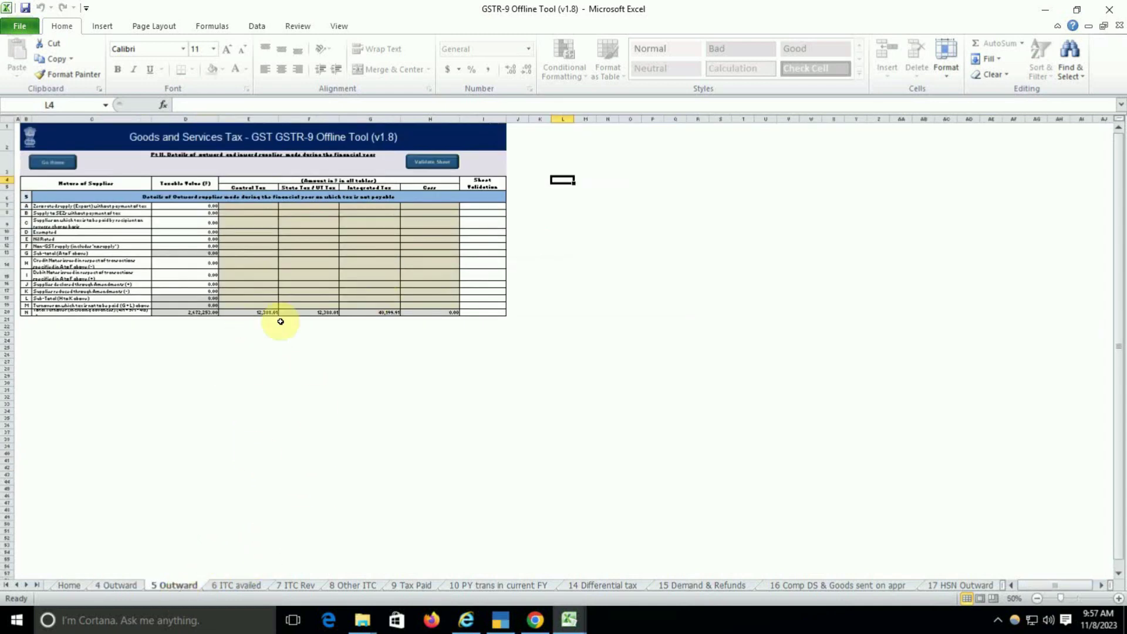
click(217, 585)
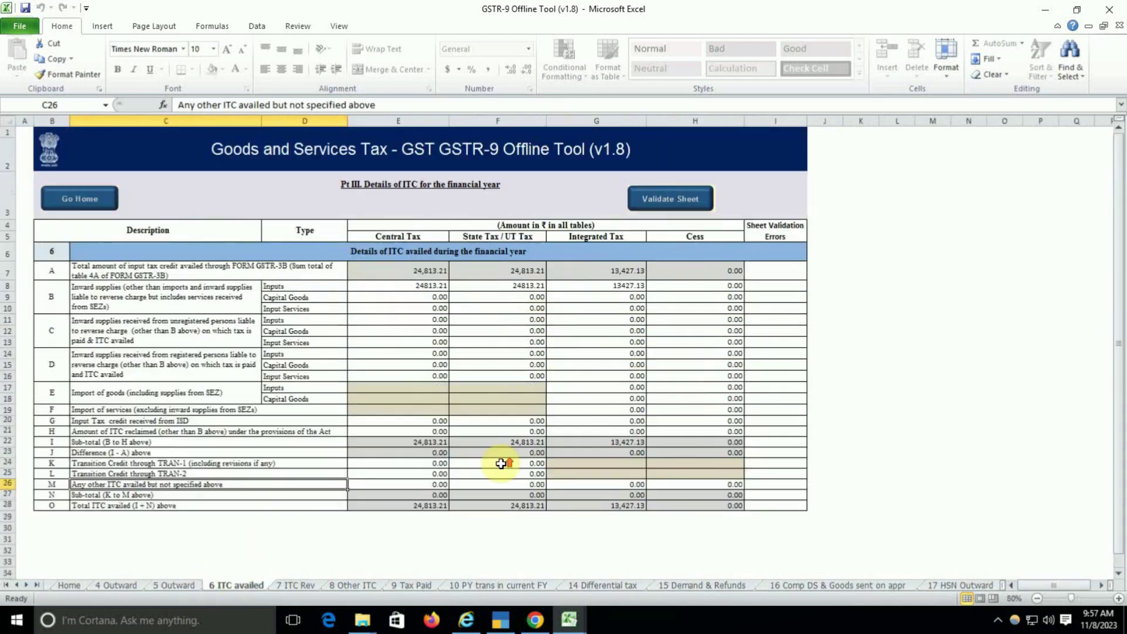
drag(419, 286, 509, 286)
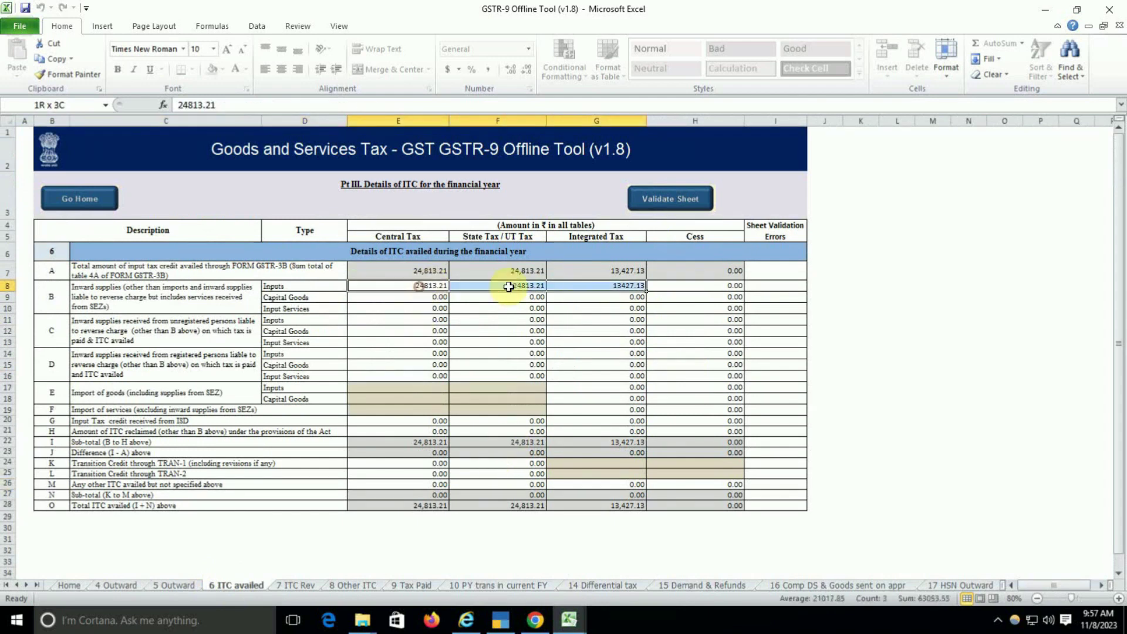
drag(627, 283, 627, 283)
scroll(431, 285, down, 3)
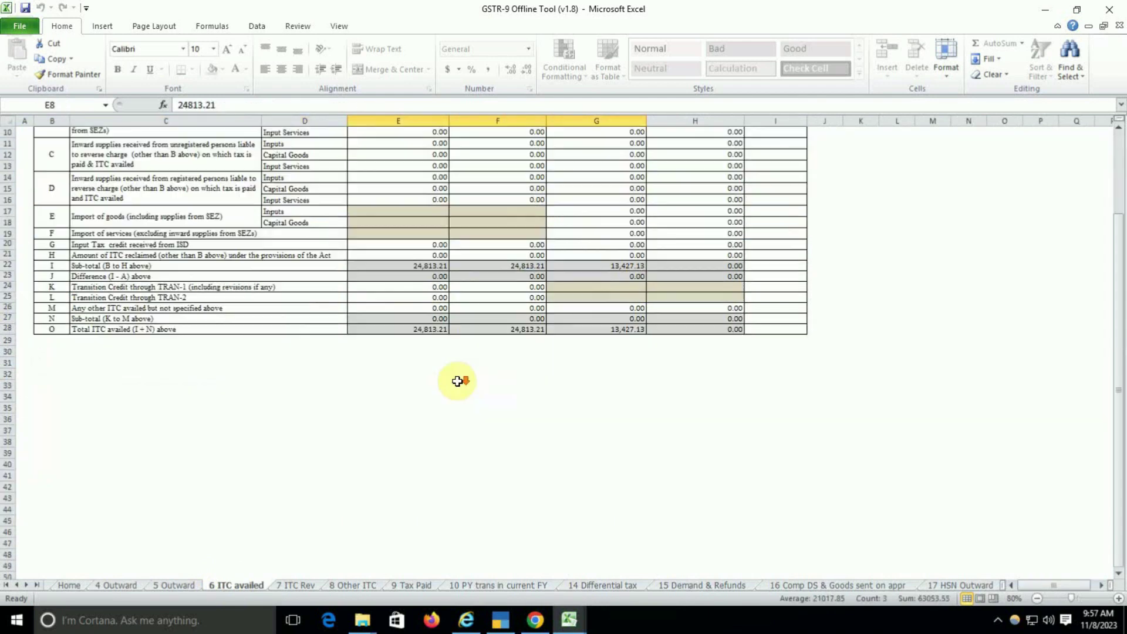
click(297, 585)
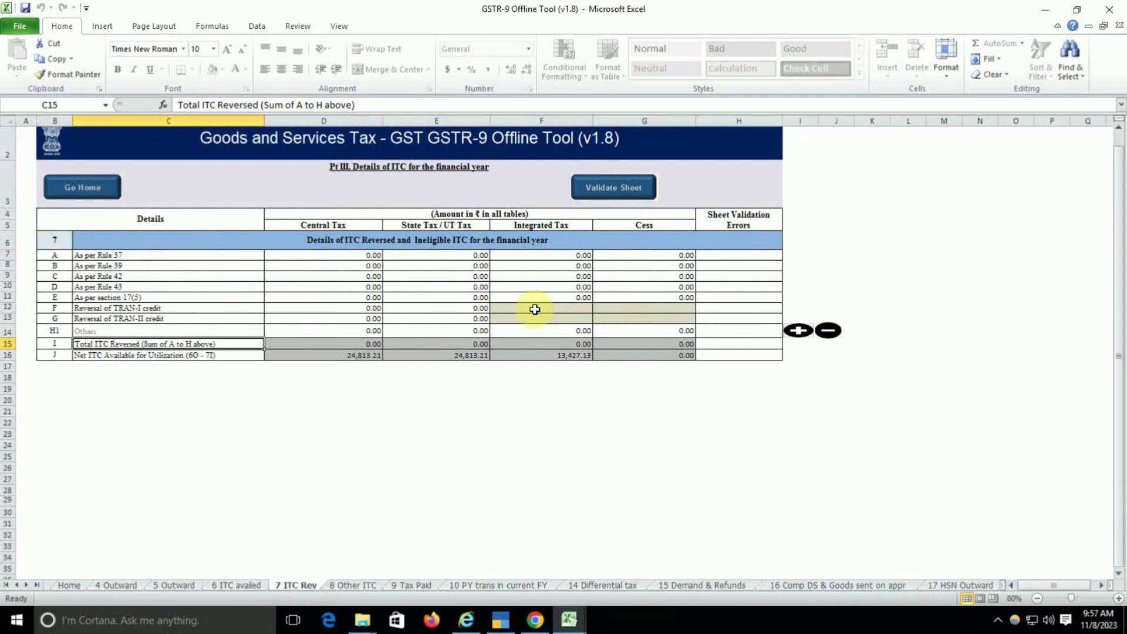
click(334, 446)
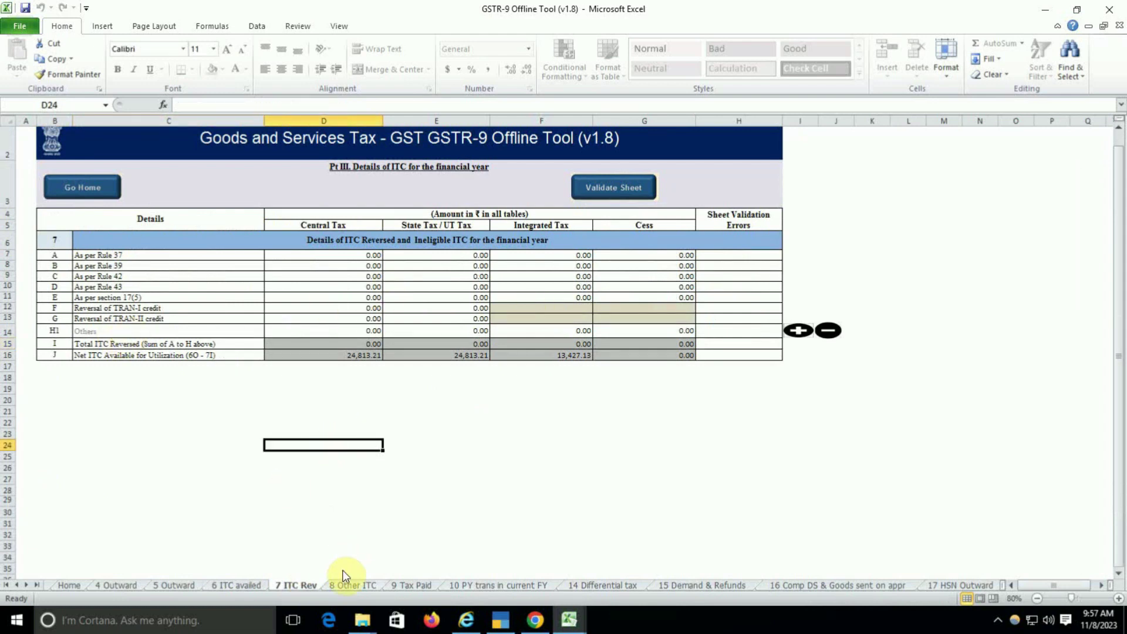
Step: Step through the imported sheets from 8 Other ITC to 17 HSN Outward
click(351, 584)
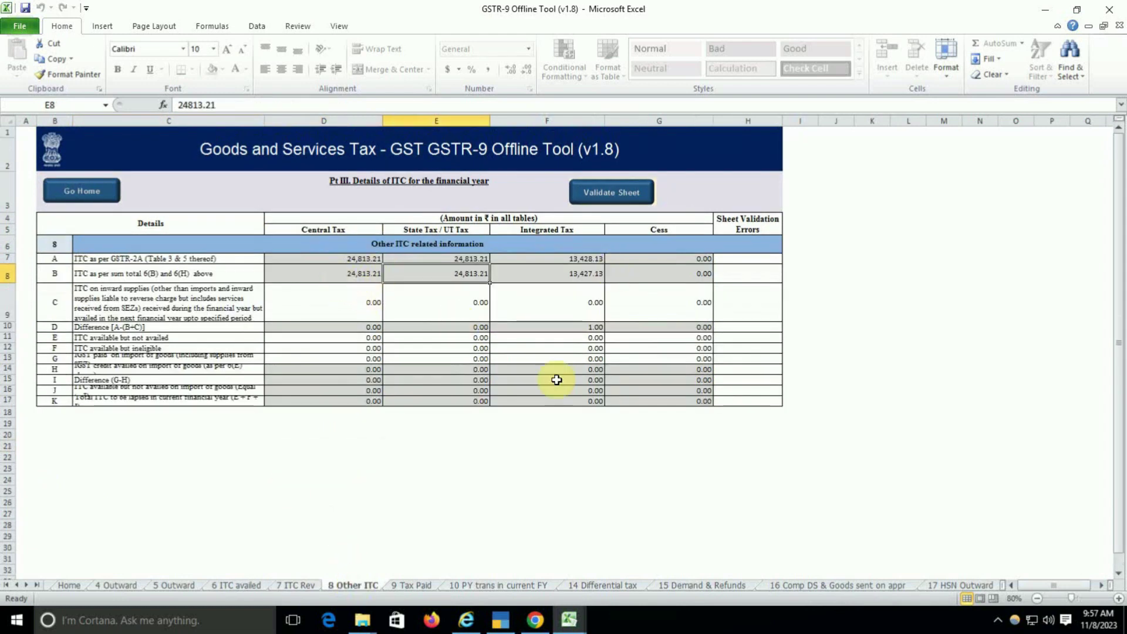
click(415, 585)
click(498, 585)
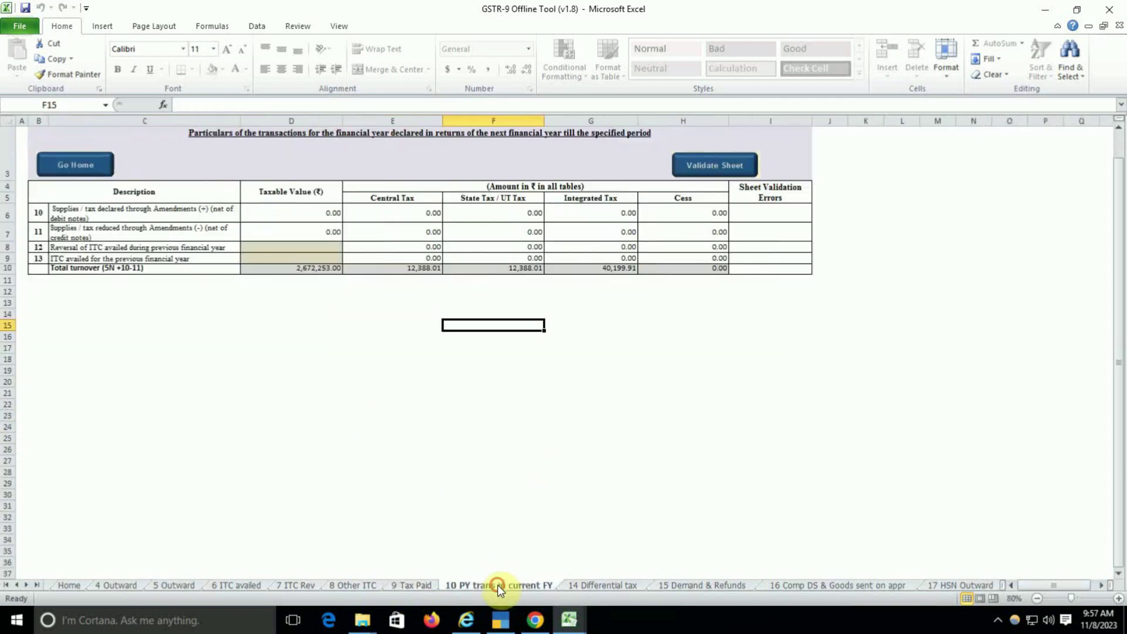
click(602, 585)
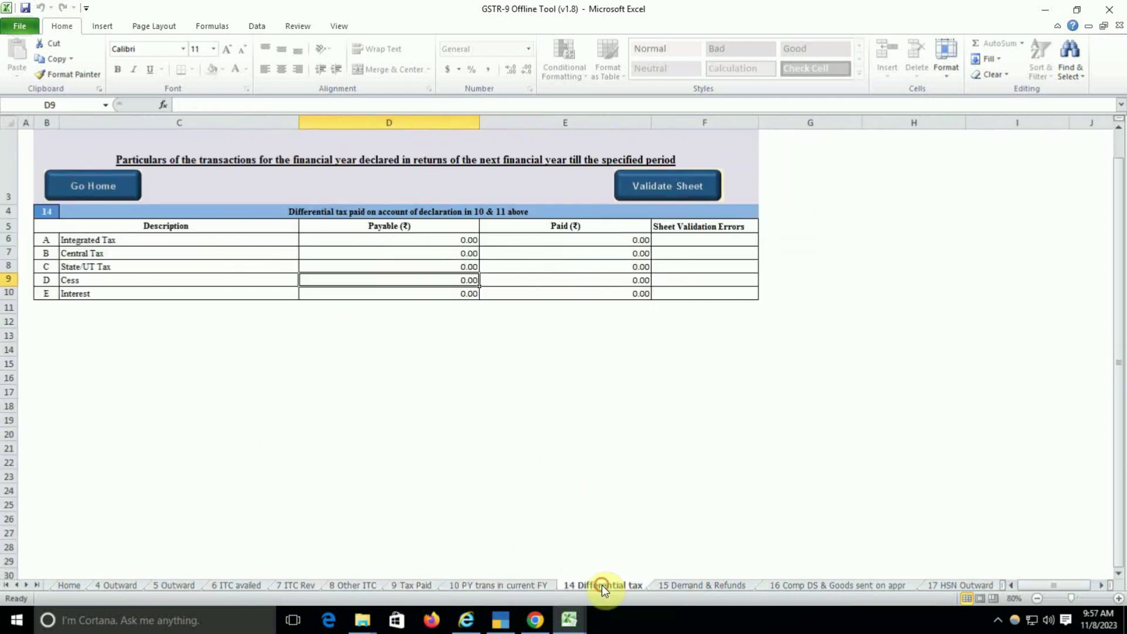
click(692, 585)
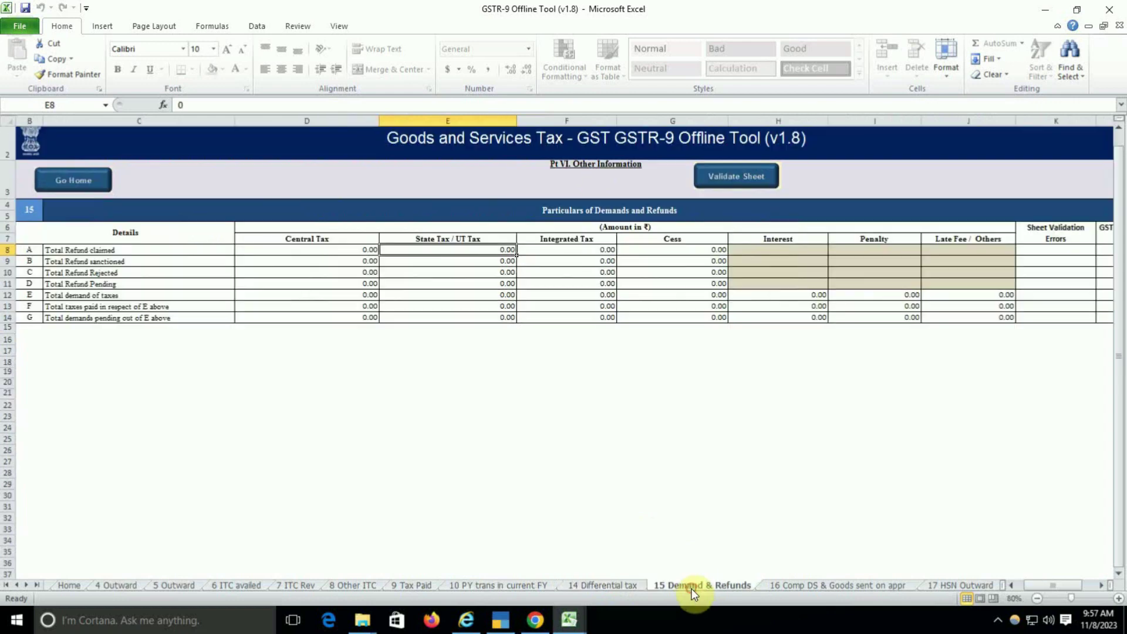
click(789, 584)
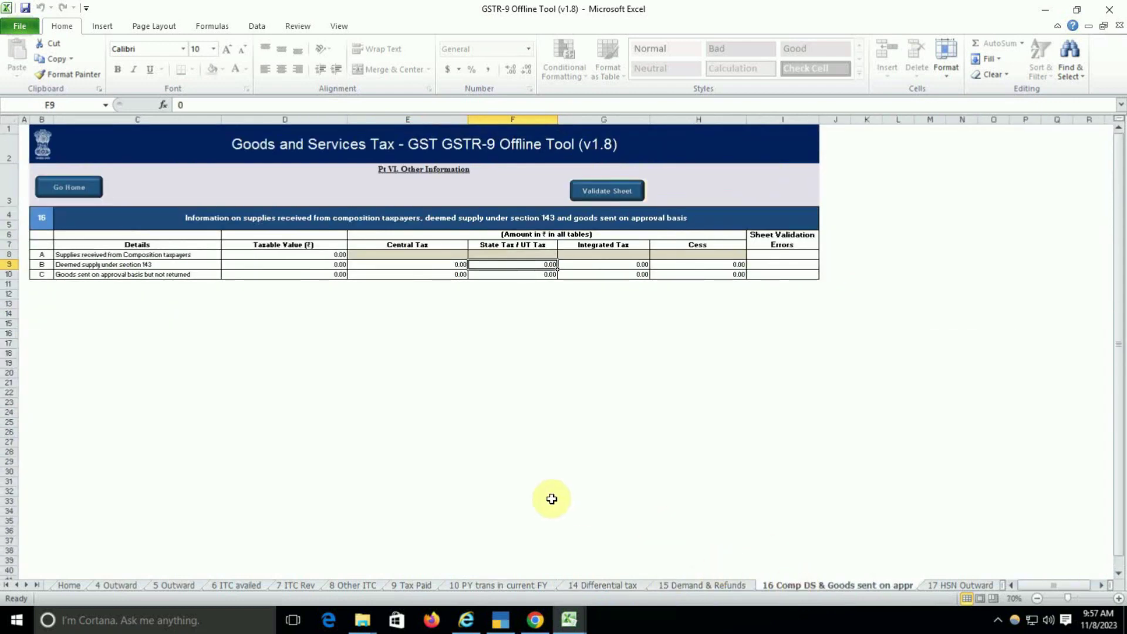
click(957, 585)
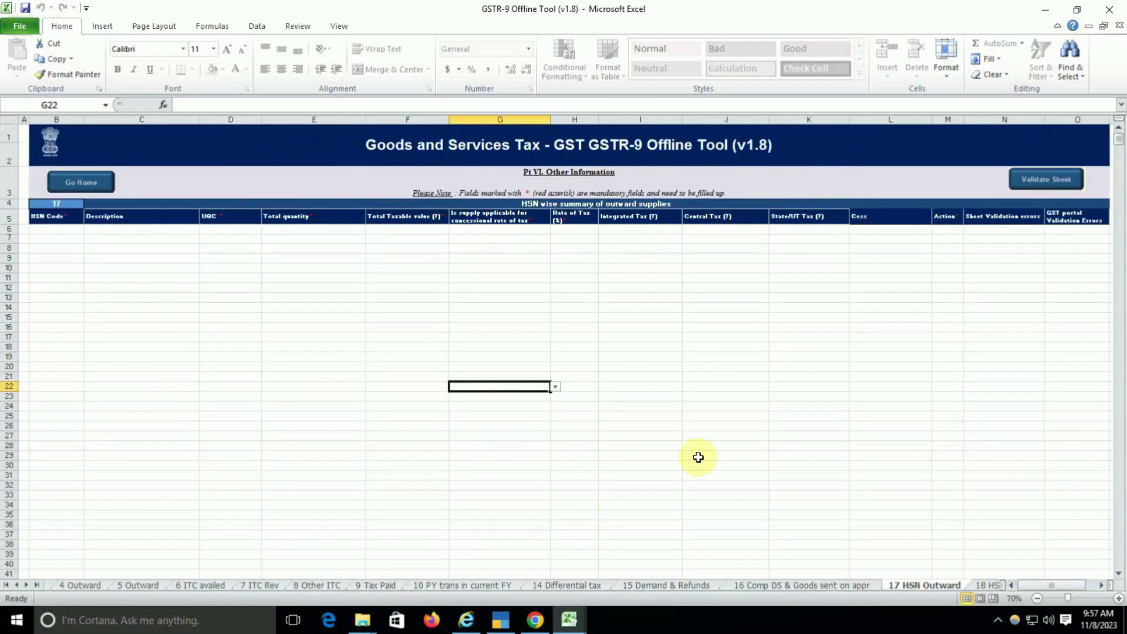
Step: Compare the HSN sheet with TallyPrime's GSTR-1 HSN/SAC summary, taxable total 26,72,253.00
click(56, 231)
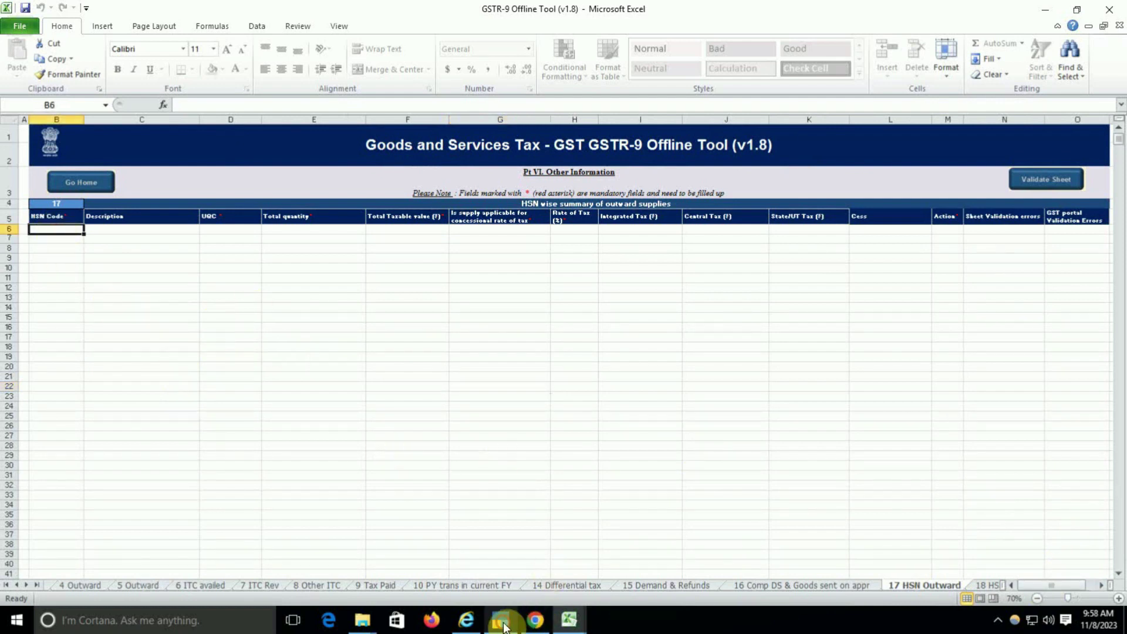
click(502, 621)
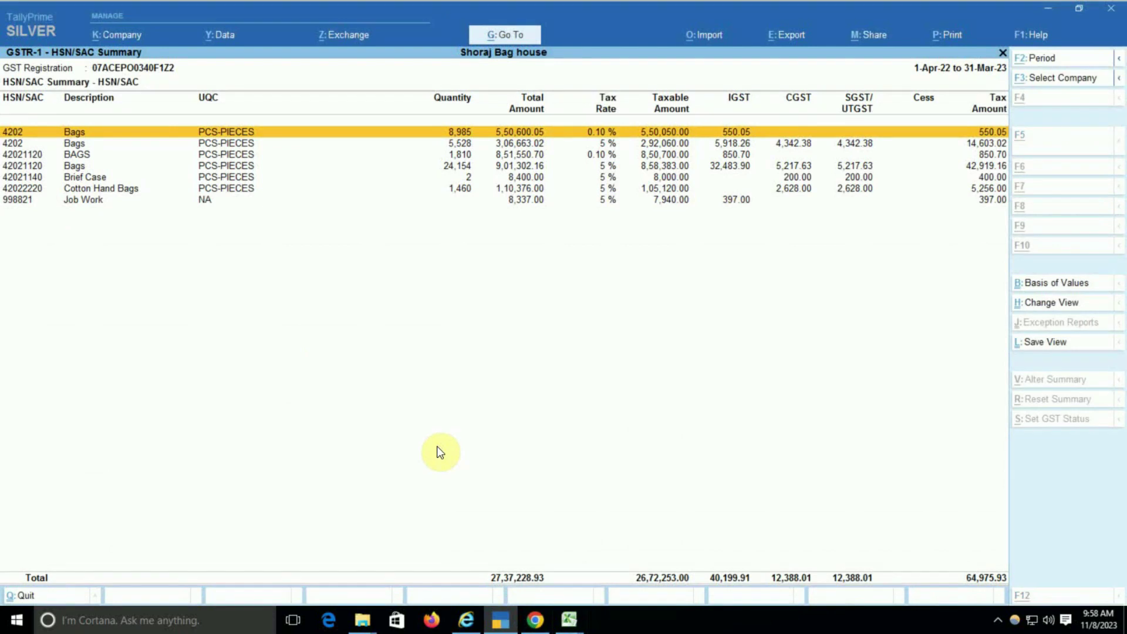
key(alt+e)
Step: Set the HSN/SAC summary export format to Excel and choose to specify the folder path manually
key(Return)
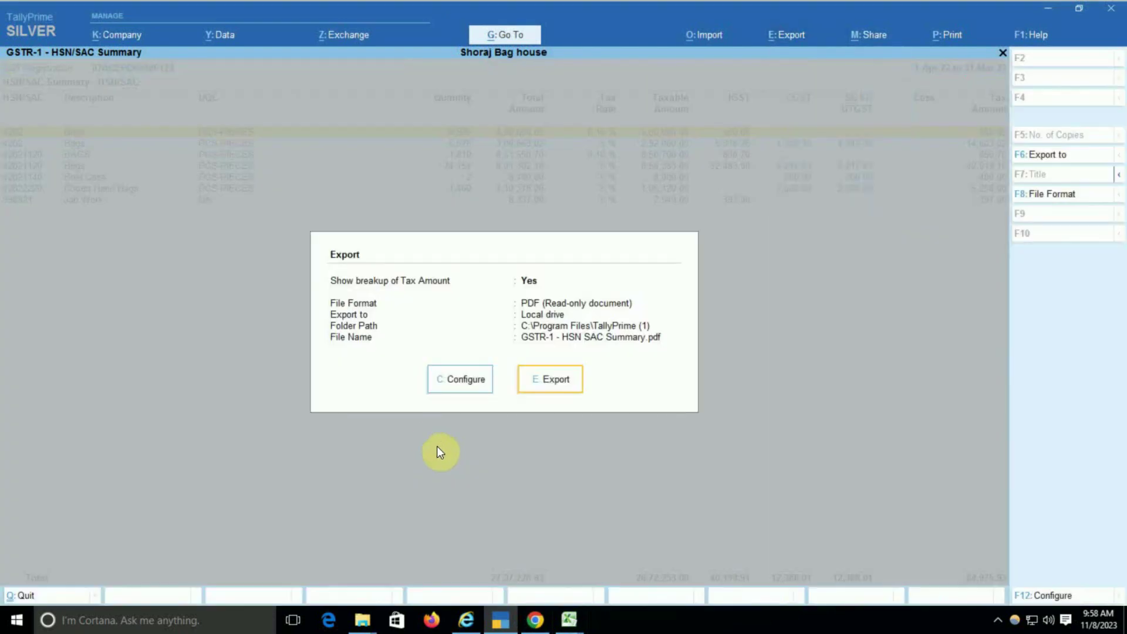
key(c)
key(Down)
key(Down)
key(Down)
key(Down)
key(Down)
key(Down)
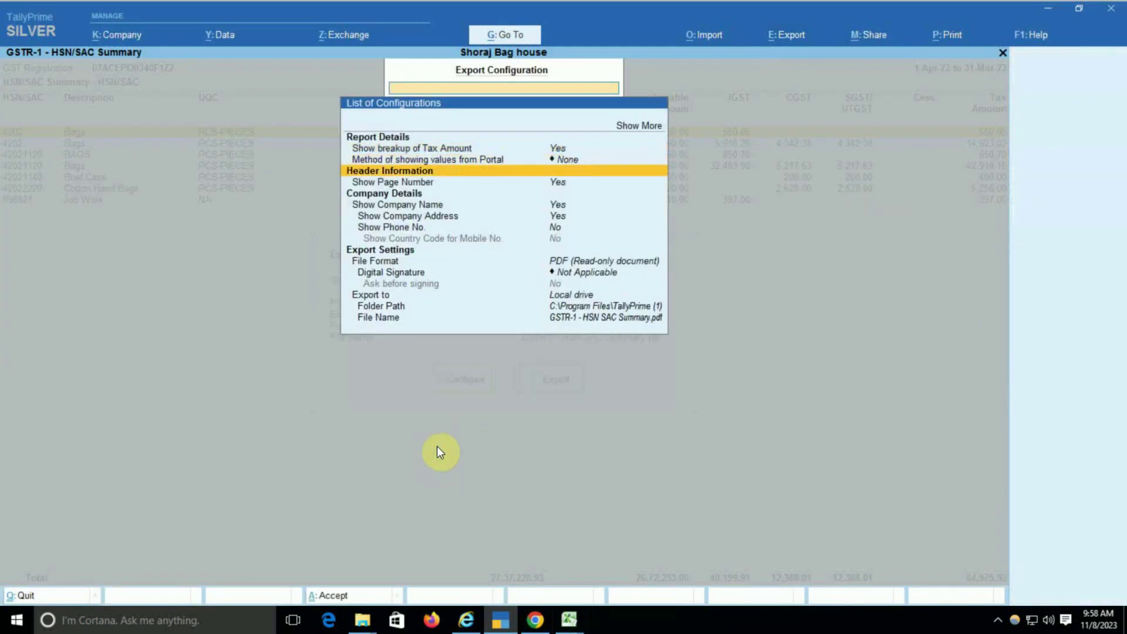
key(Return)
key(Up)
key(Up)
key(Up)
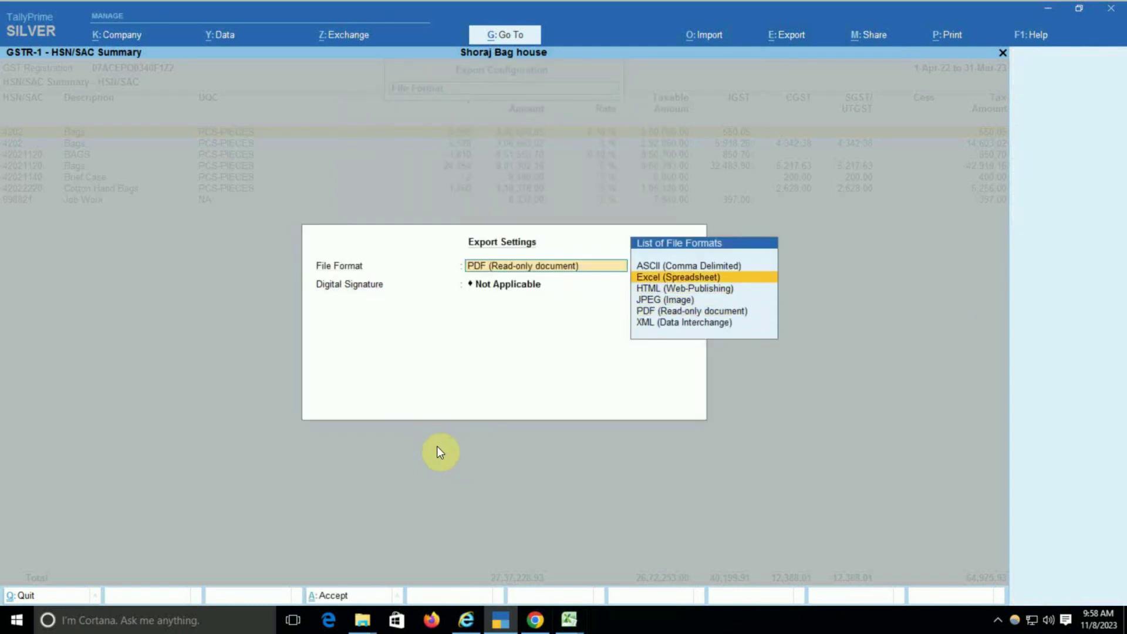
key(Return)
key(Down)
key(Down)
key(Down)
key(Down)
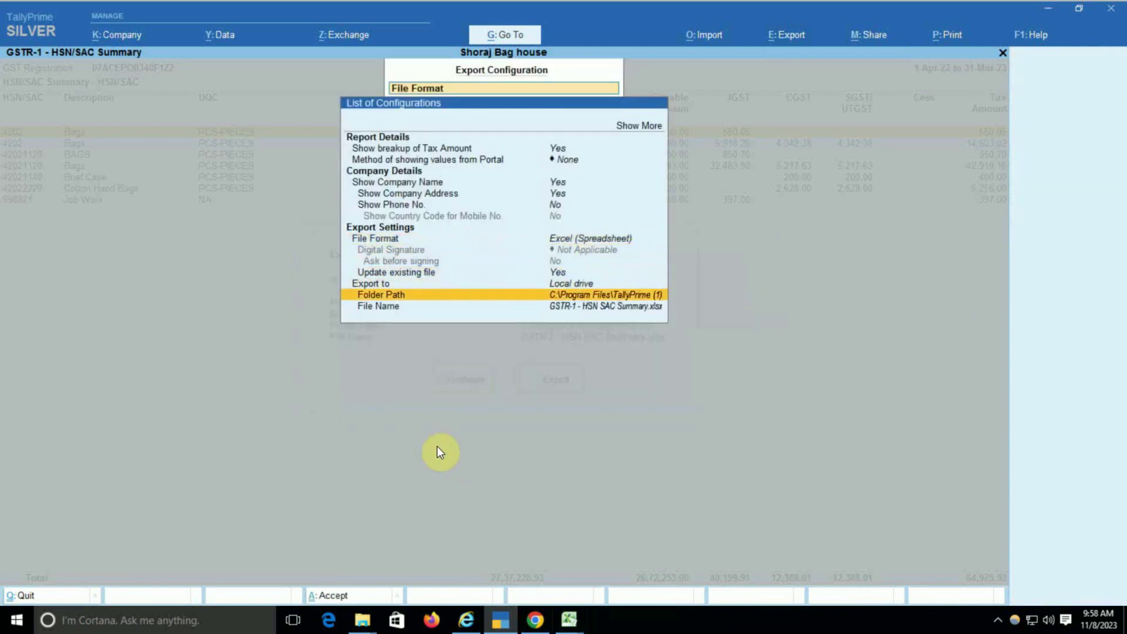
key(Up)
key(Return)
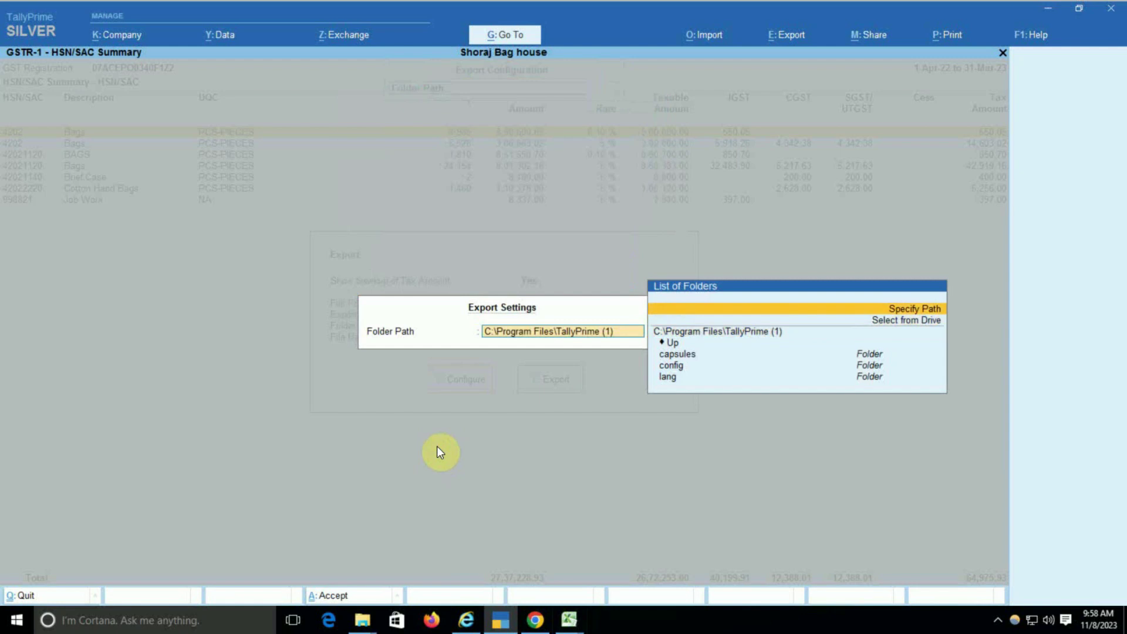
key(Return)
Step: Use the GSTR_9_Offline_Utility1.8 folder path and export GSTR-1 - HSN SAC Summary.xlsx
key(alt+Tab)
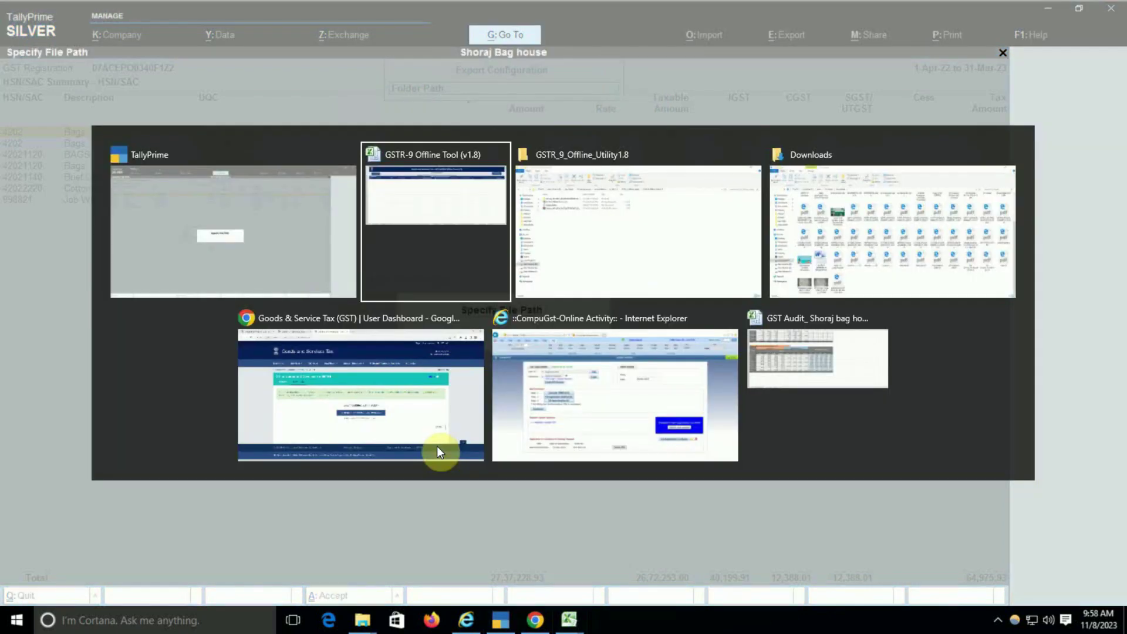
key(alt+Tab)
key(Tab)
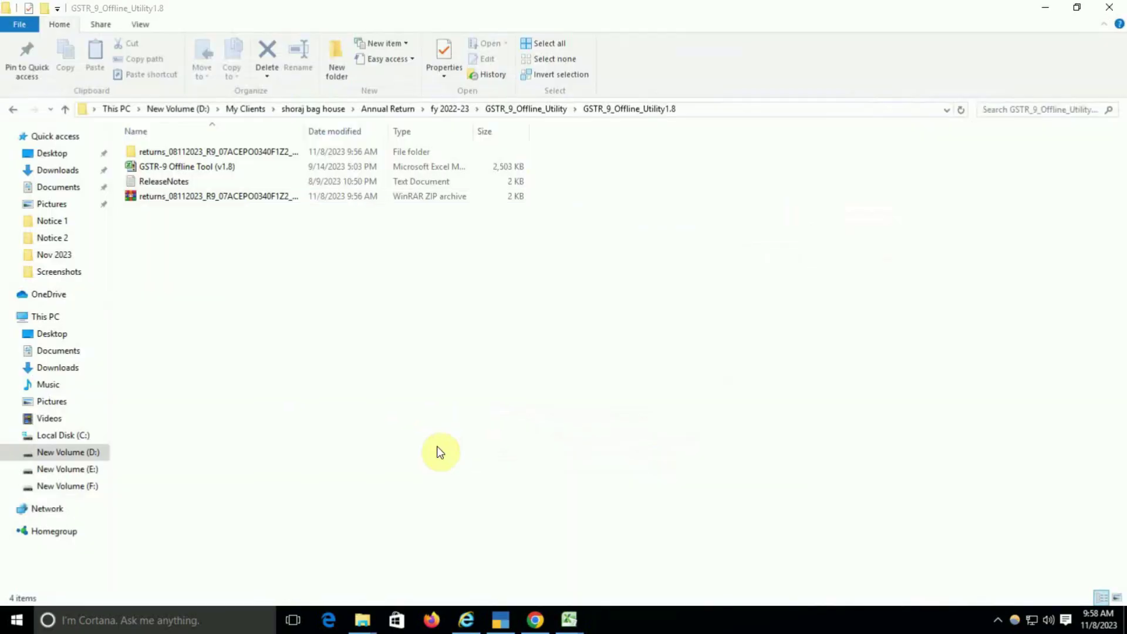
click(739, 109)
key(ctrl+c)
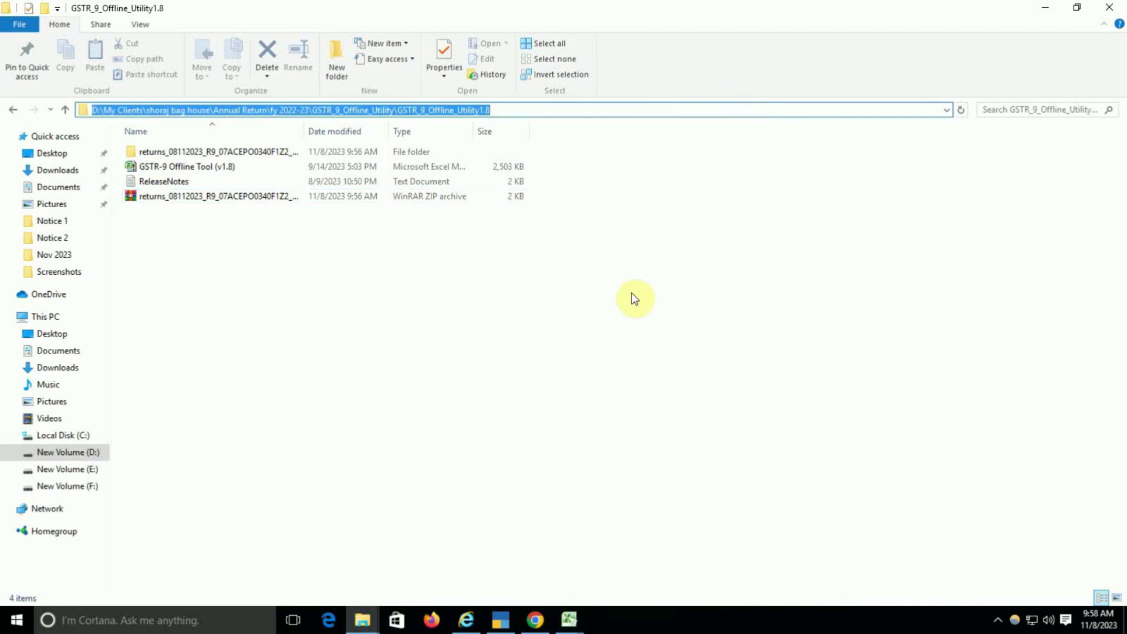
key(alt+Tab)
key(alt+Tab)
key(Tab)
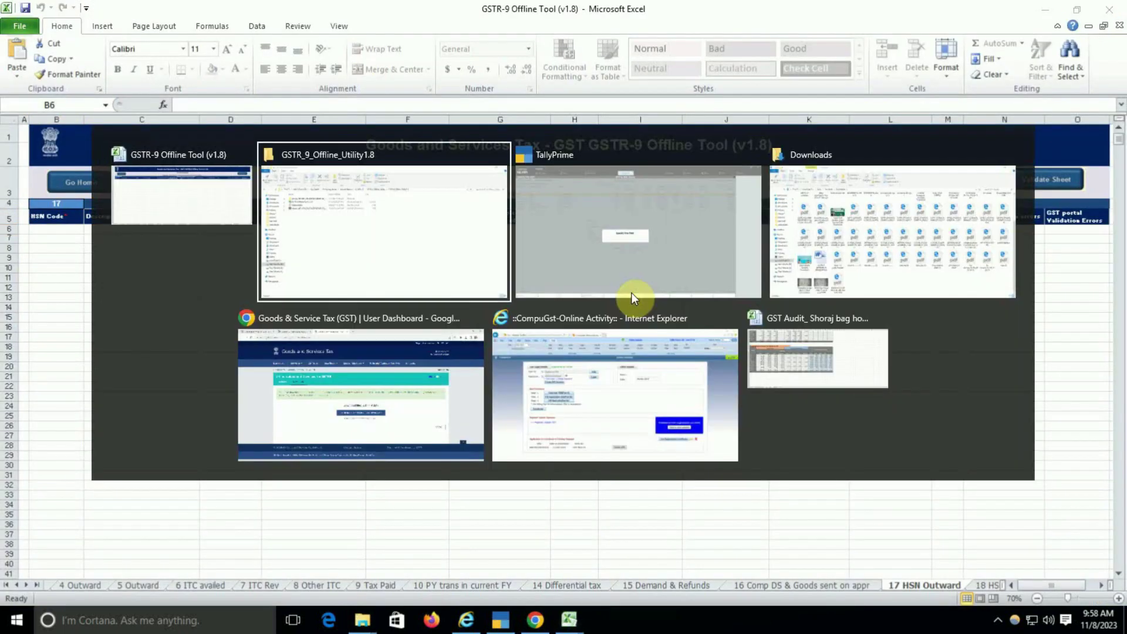
key(ctrl+v)
key(Return)
key(Return)
key(ctrl+a)
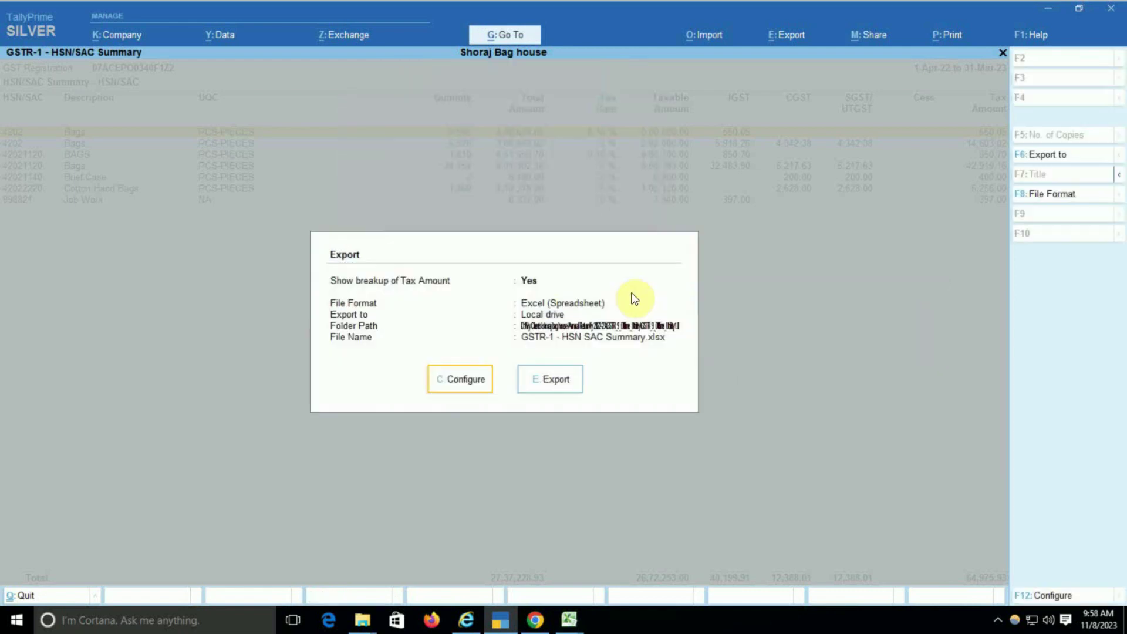
click(567, 388)
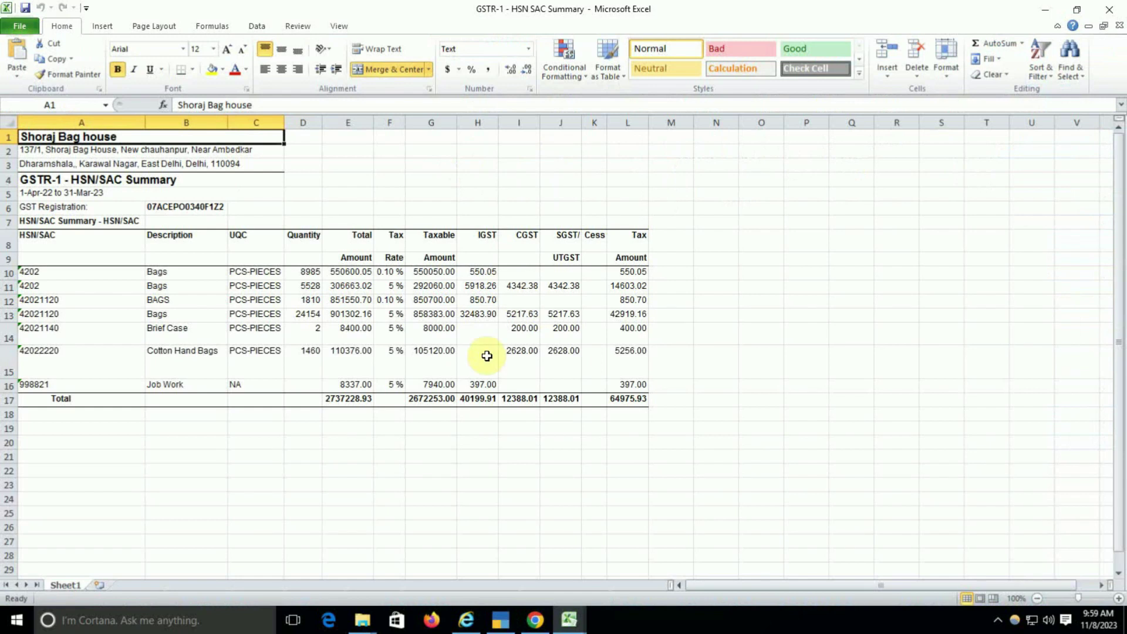
click(305, 456)
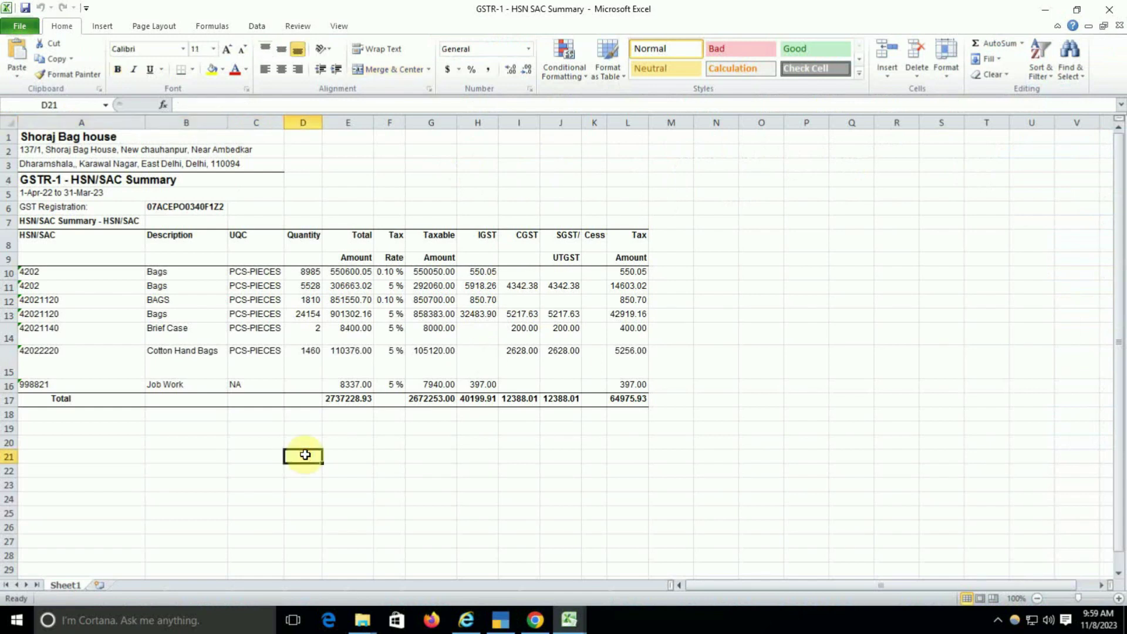
Step: Copy the seven HSN codes and descriptions from the exported summary into B6 of 17 HSN Outward
key(alt)
key(alt+Tab)
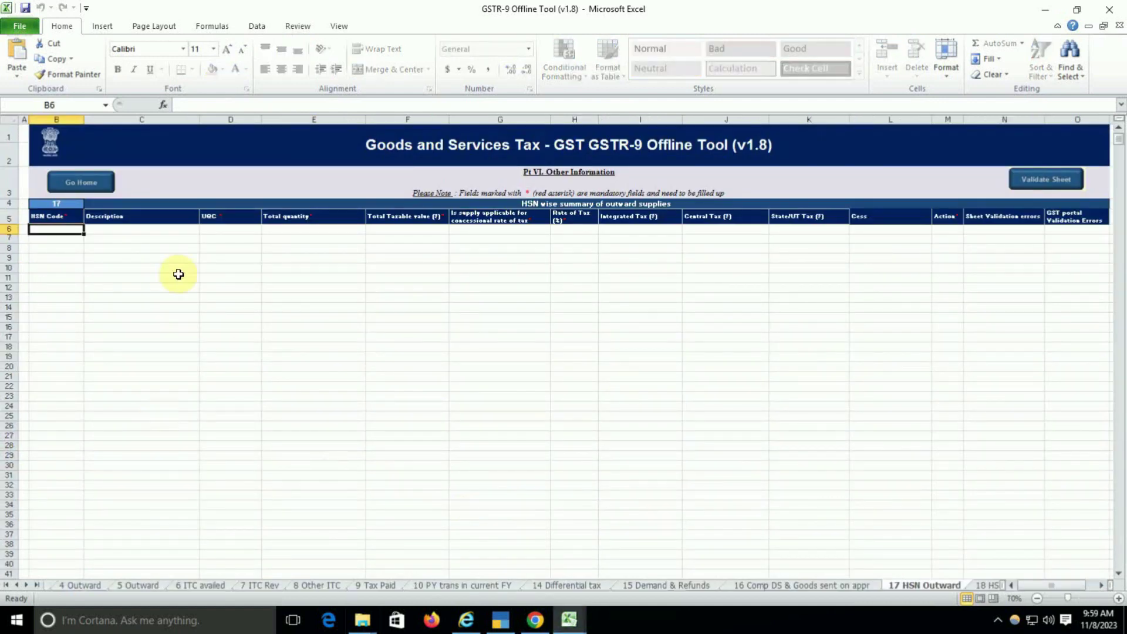
key(alt+Tab)
drag(47, 273, 169, 387)
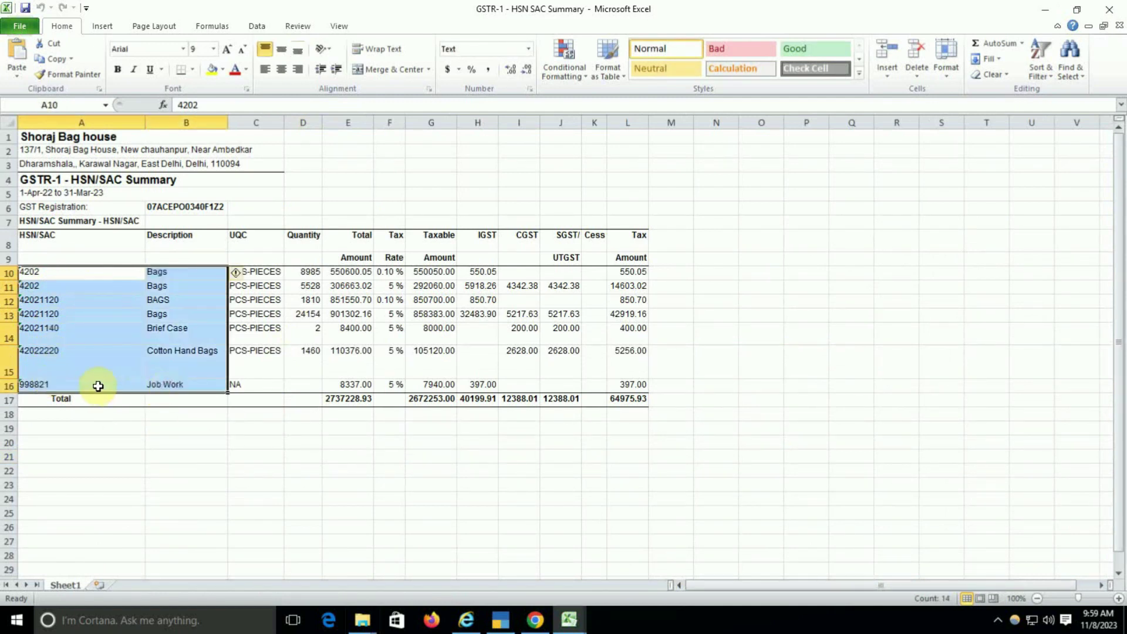
key(ctrl+c)
key(alt+Tab)
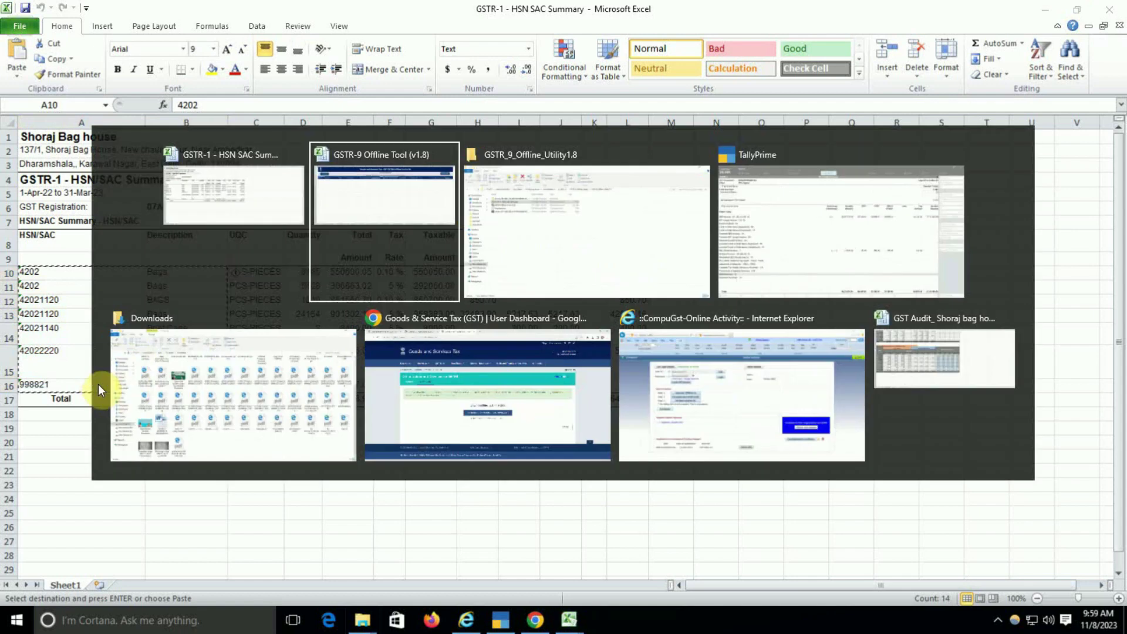
key(ctrl+v)
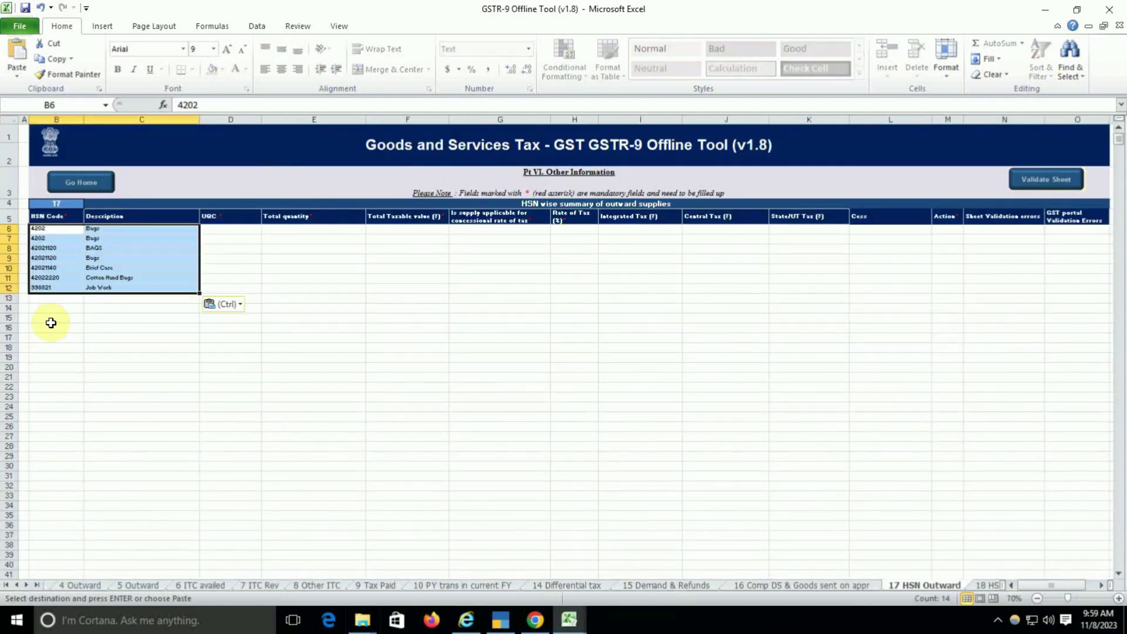
click(236, 258)
Step: Check the summary's units, noting NA for Job Work, and zoom the HSN sheet to 100%
click(226, 225)
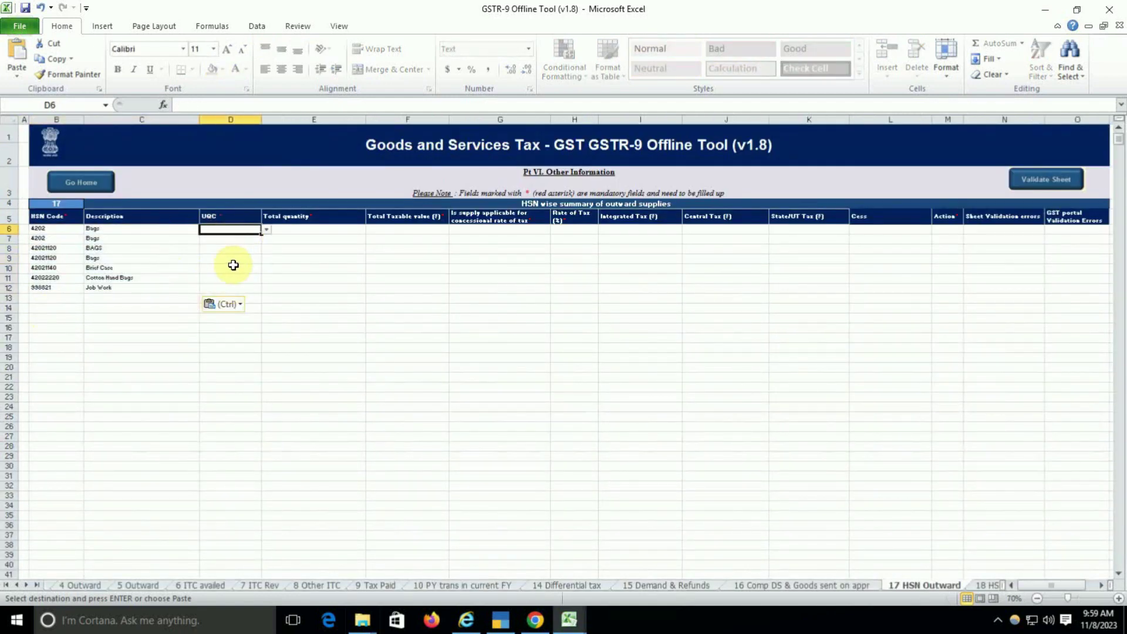
key(alt+Tab)
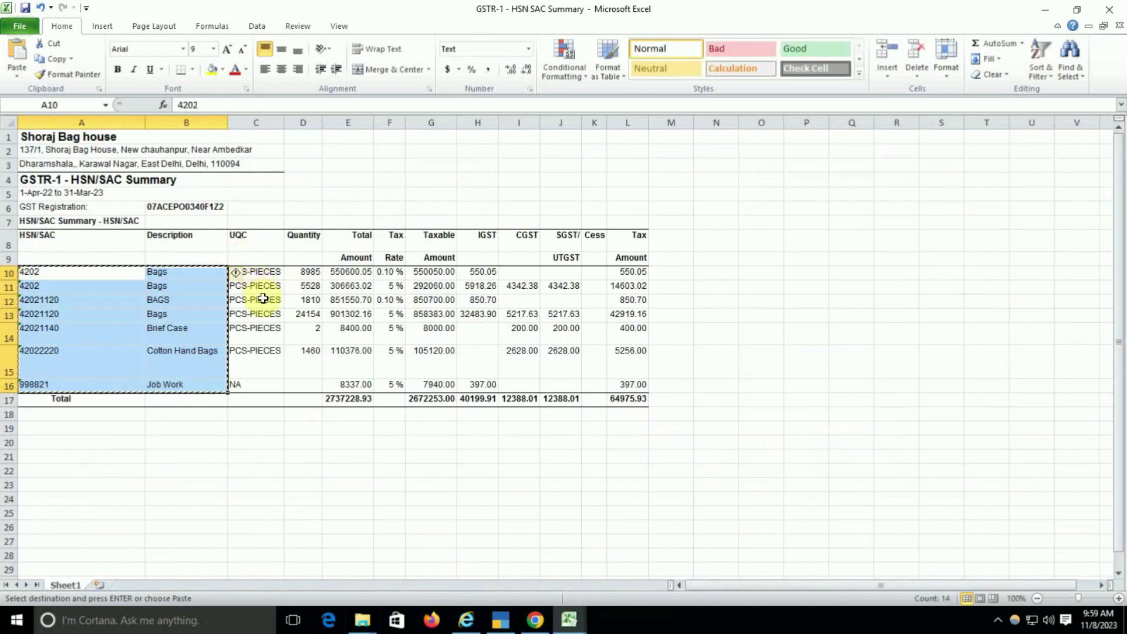
click(257, 427)
click(260, 387)
key(alt+Tab)
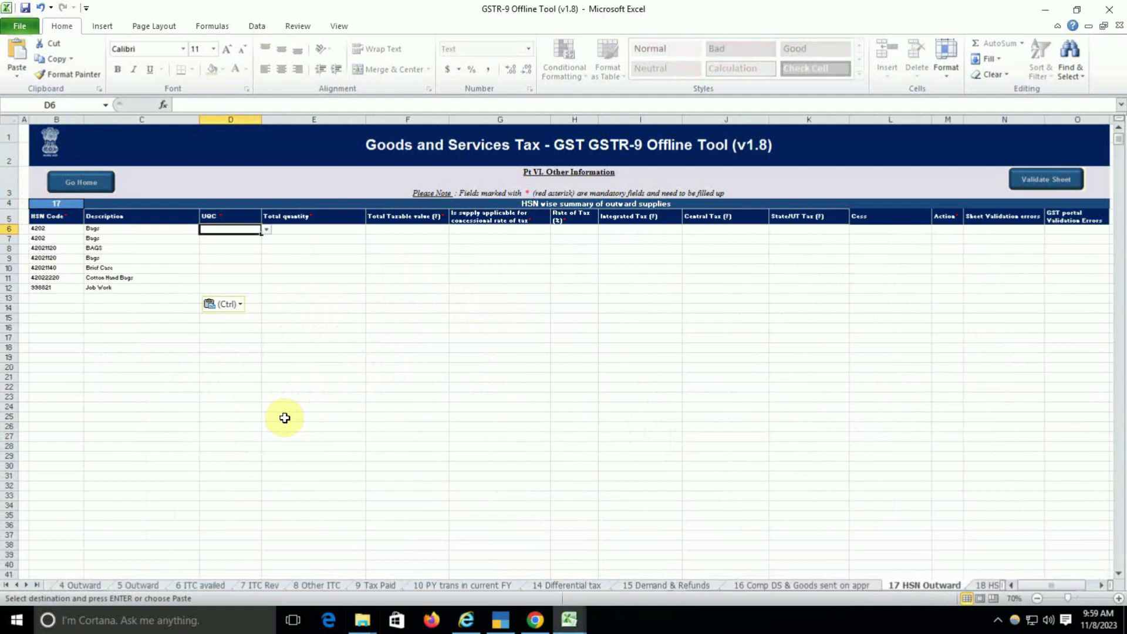
click(268, 230)
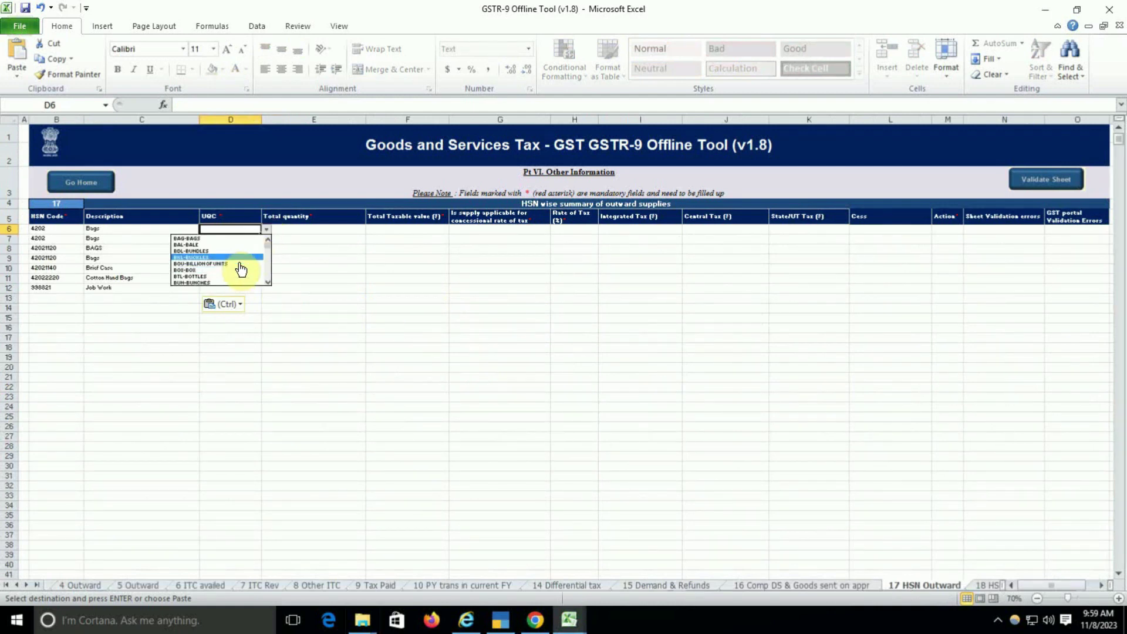
click(834, 416)
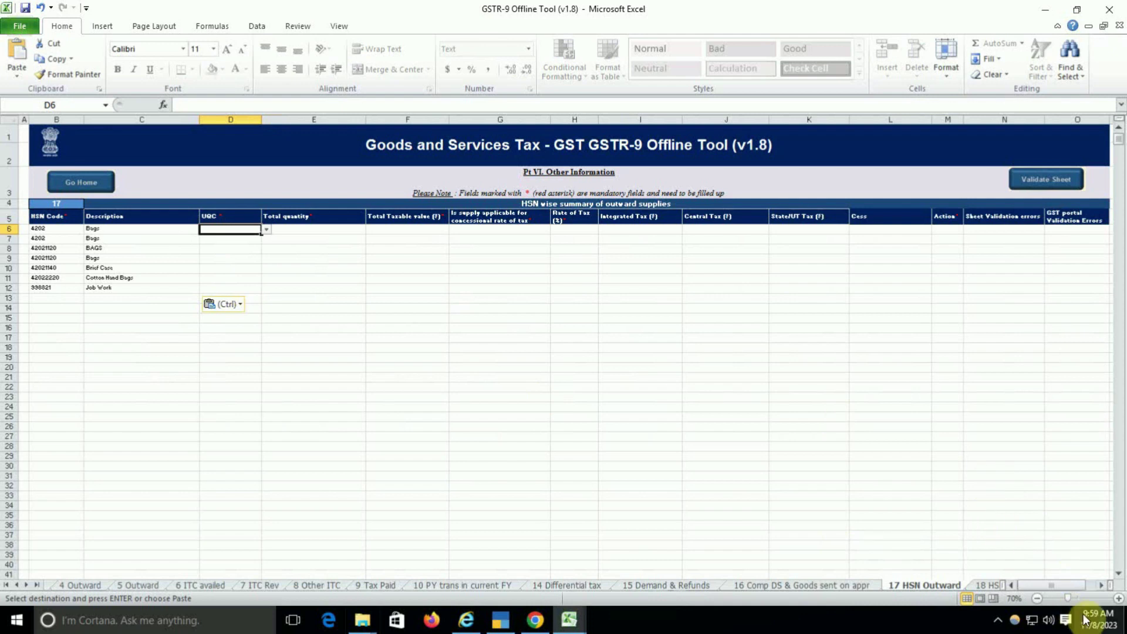
click(1119, 599)
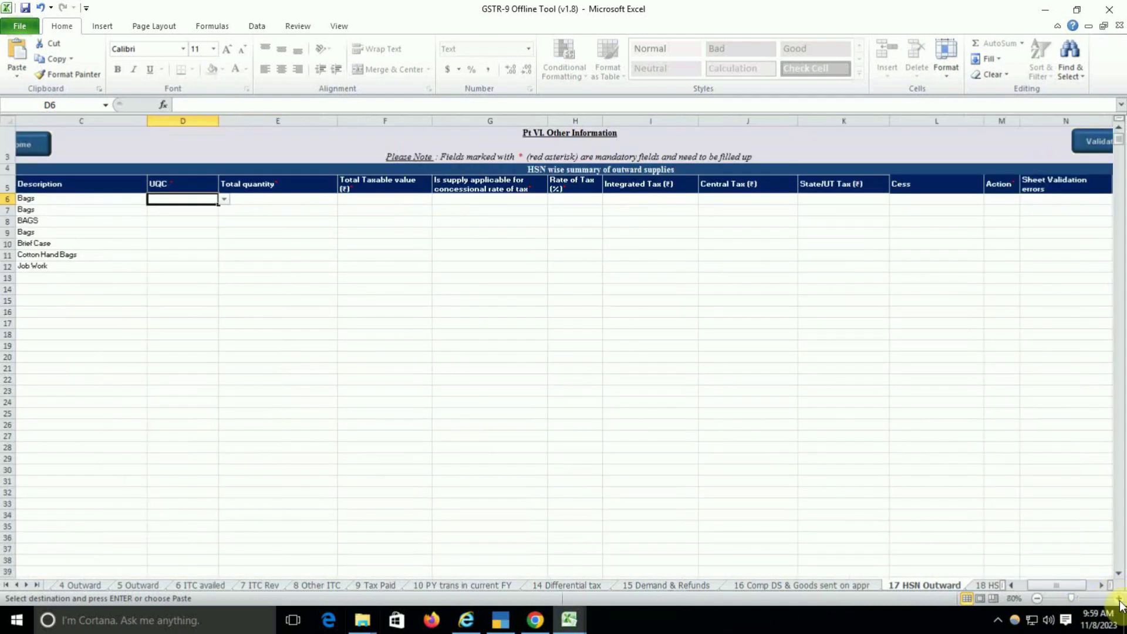
drag(1057, 585, 1009, 604)
click(202, 301)
click(252, 200)
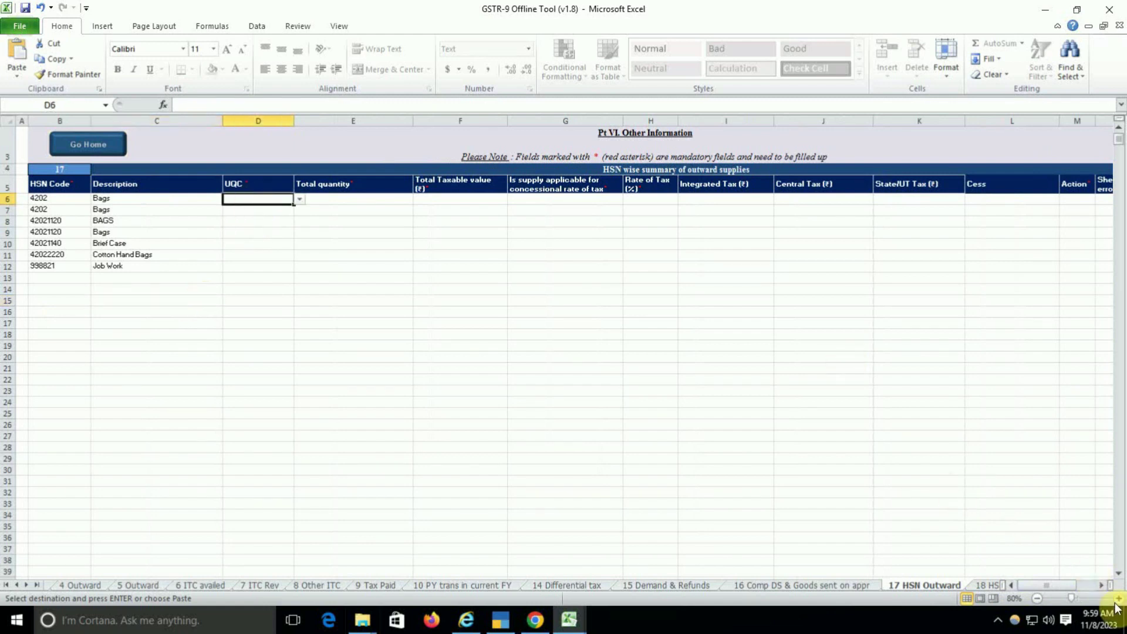
click(1118, 599)
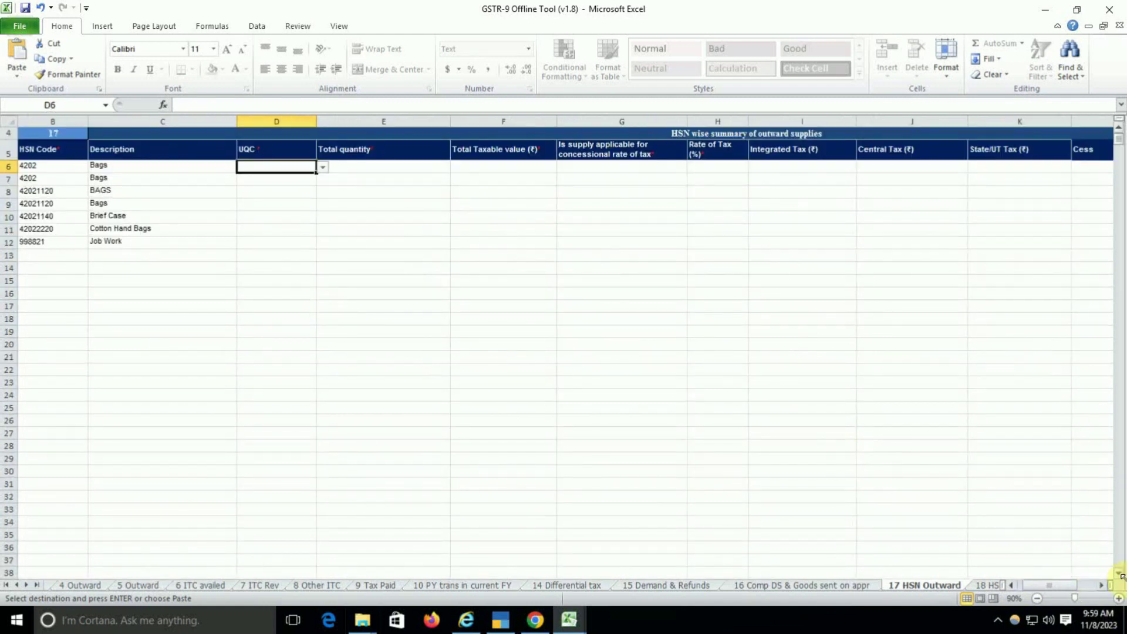
click(1119, 599)
click(369, 390)
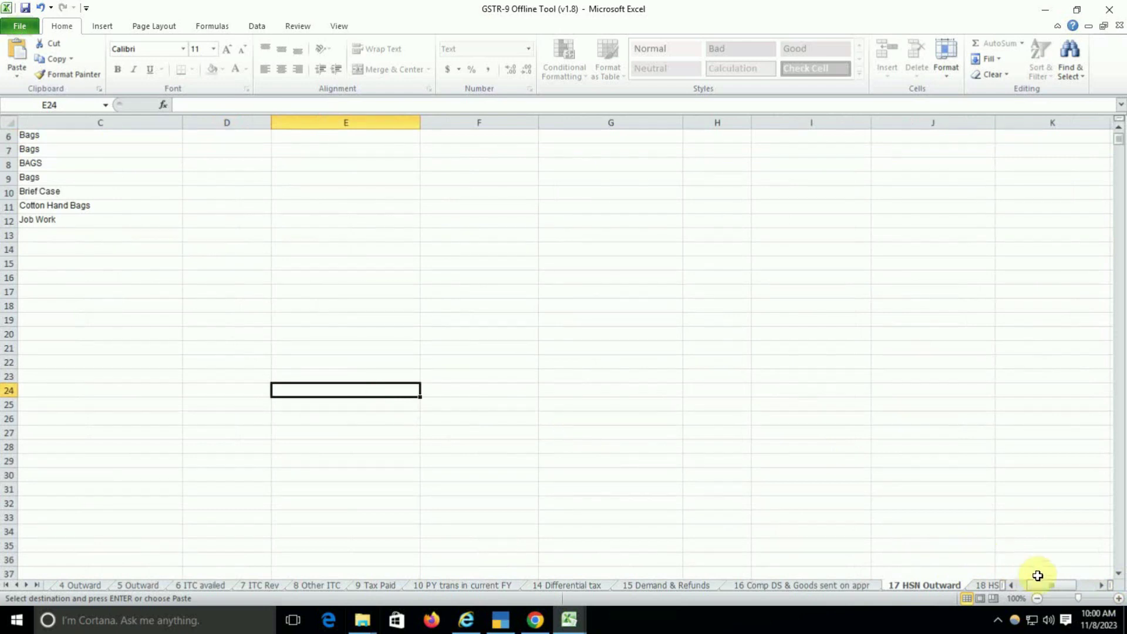
drag(1046, 586, 1005, 593)
scroll(100, 385, up, 2)
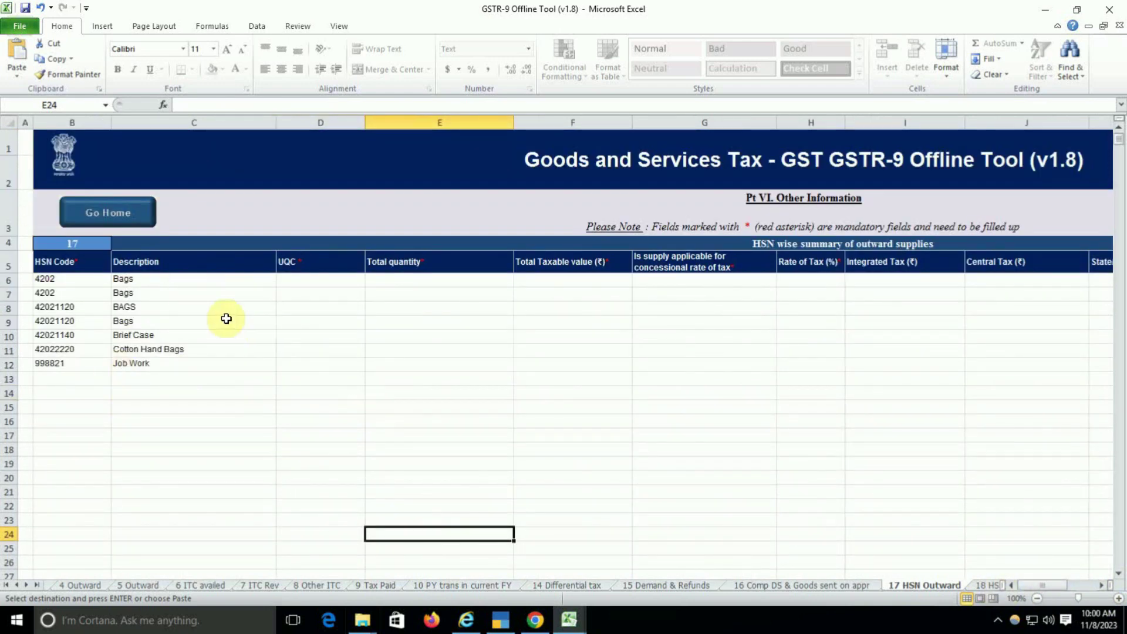
Step: Set the UQC in D6 to PCS-PIECES and copy it down to D7:D11
click(320, 282)
click(372, 280)
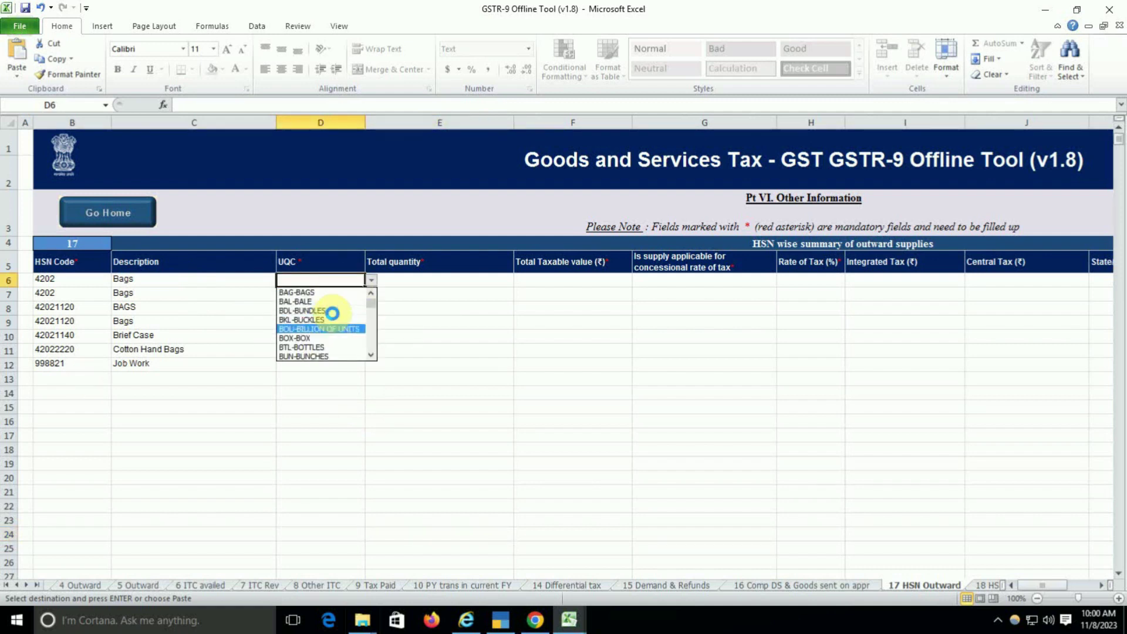
drag(370, 307, 368, 332)
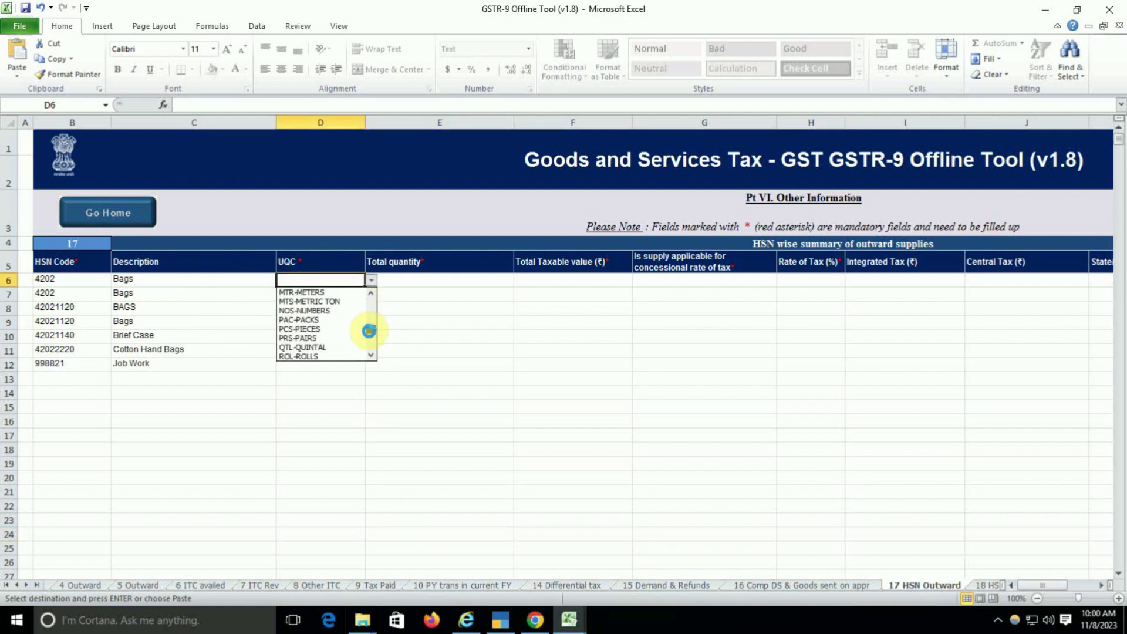
click(320, 329)
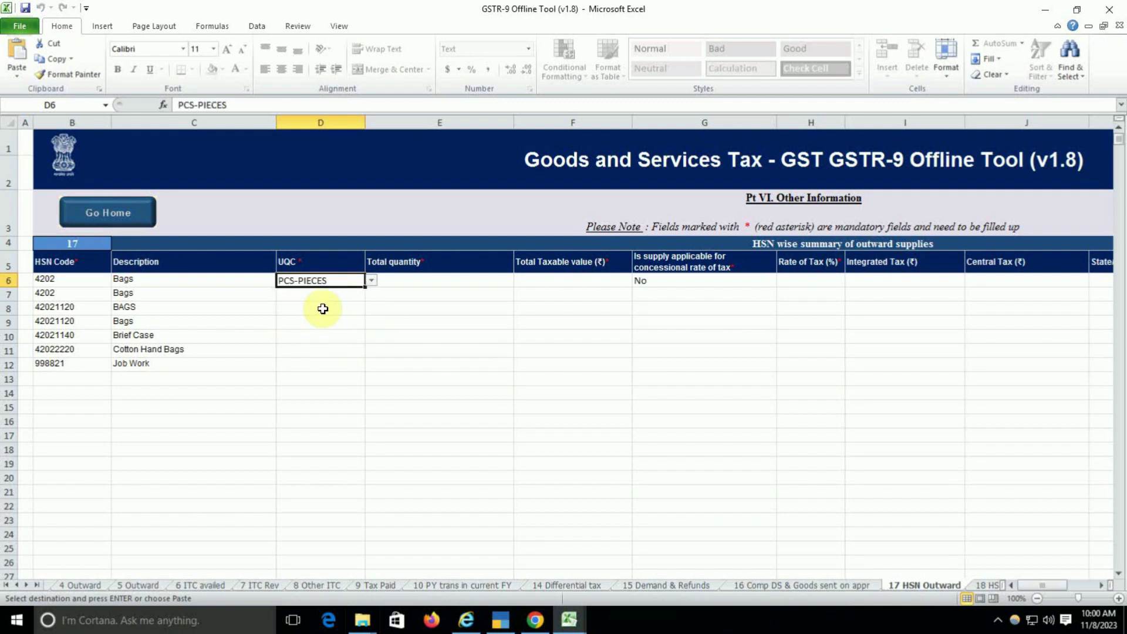
key(Down)
key(shift+Down)
key(shift+Down)
key(shift+Down)
key(shift+Down)
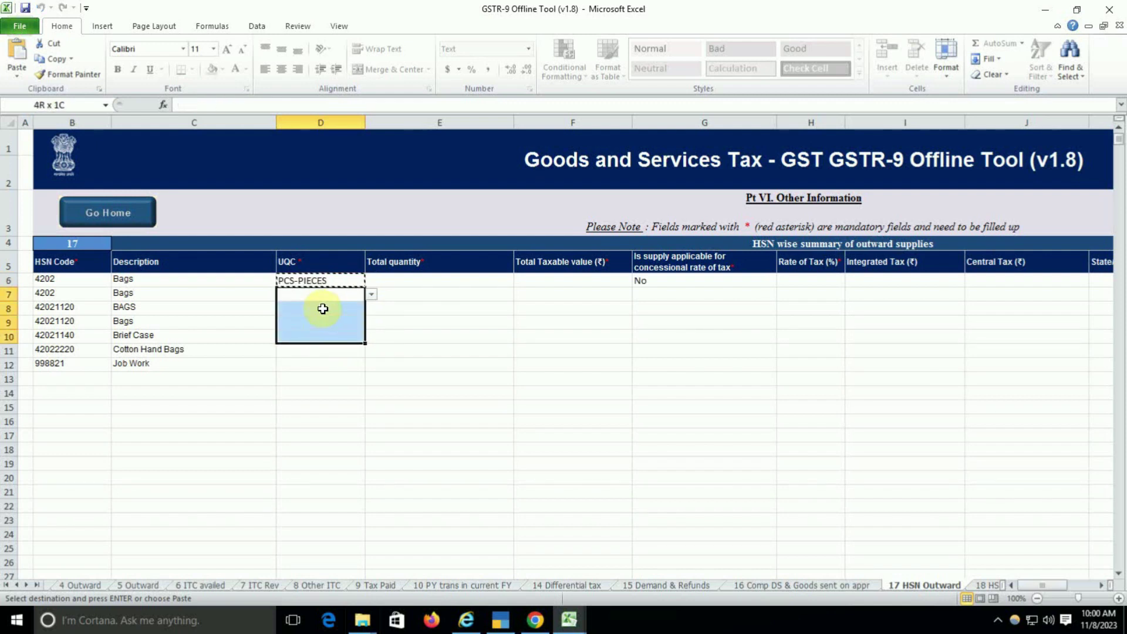
key(Return)
key(Down)
key(Down)
key(Down)
key(Down)
key(Down)
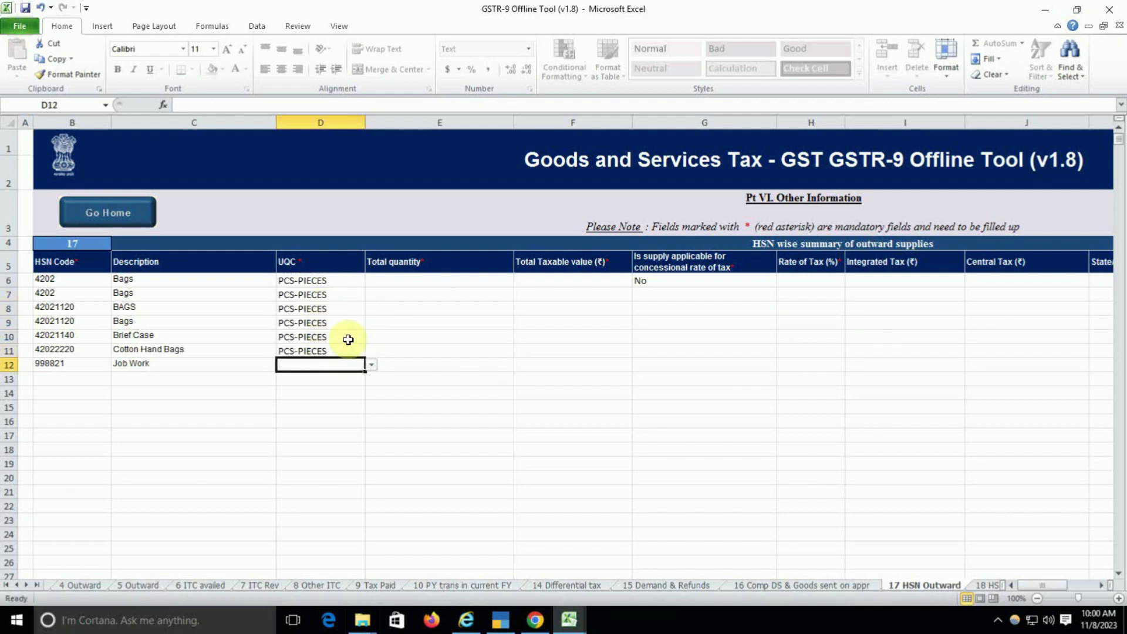
Step: Set the Job Work row's UQC in D12 to OTH-OTHERS
click(372, 365)
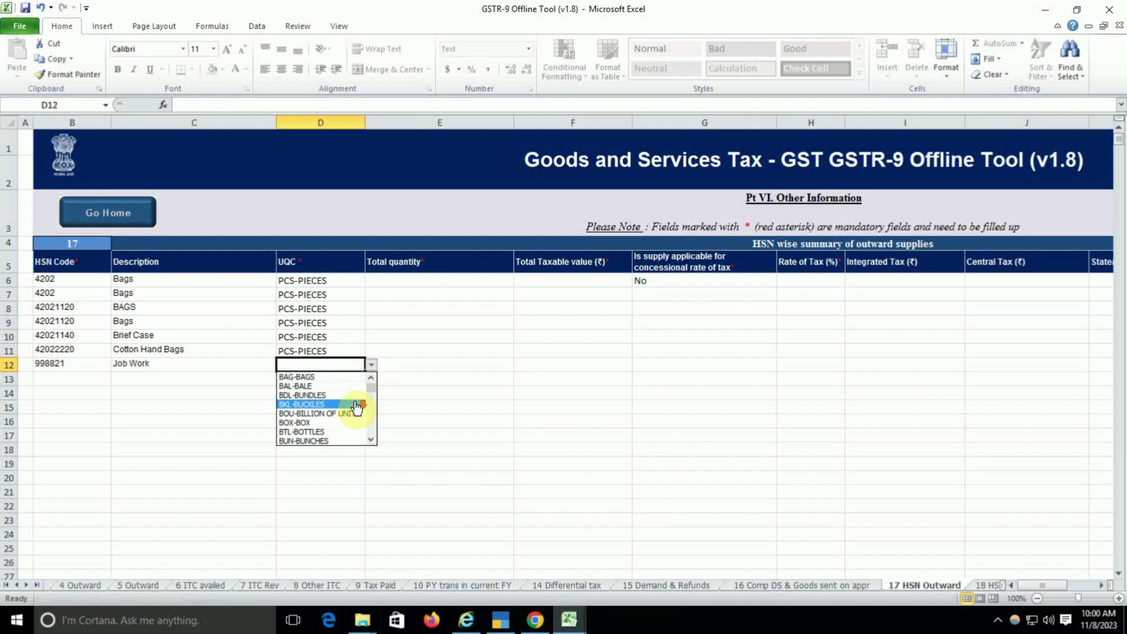
drag(371, 389, 376, 435)
click(330, 432)
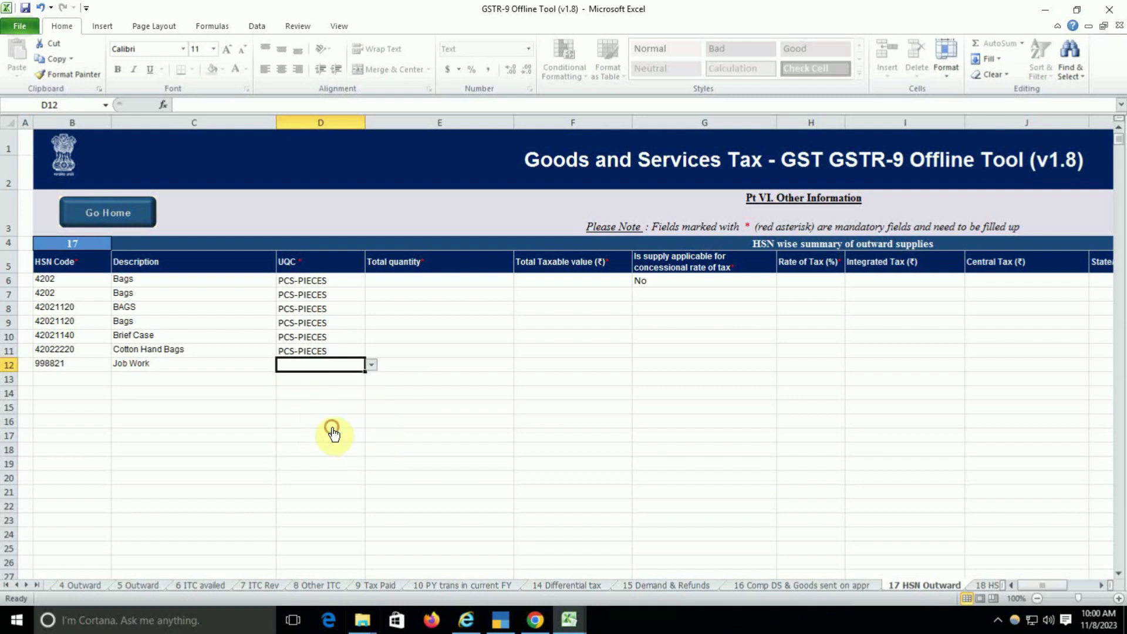
click(448, 368)
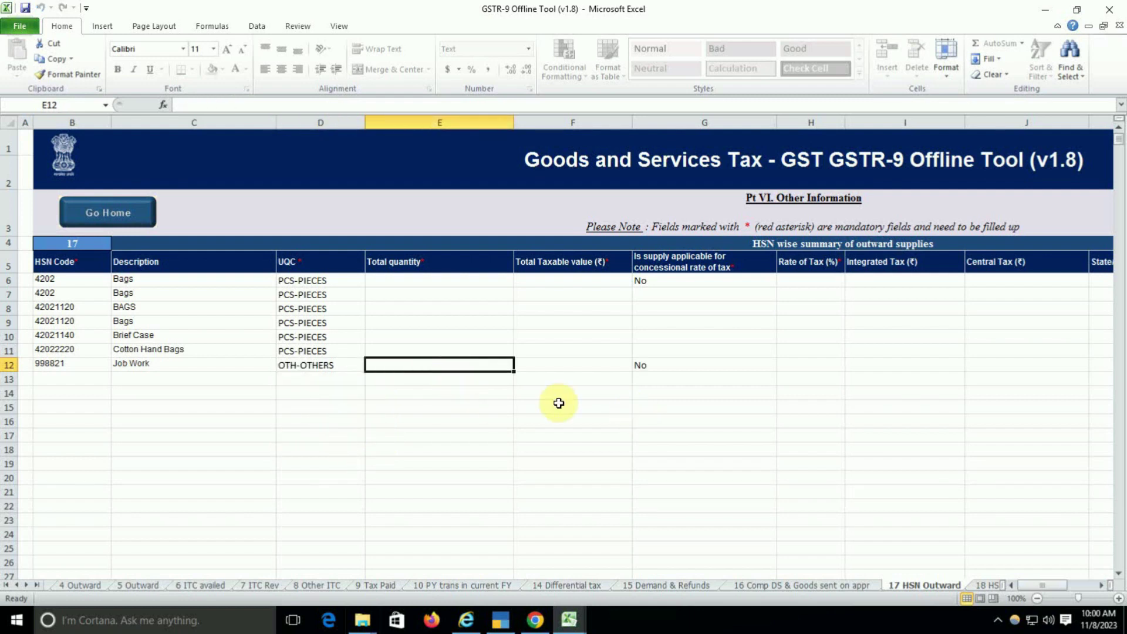
click(354, 366)
click(408, 278)
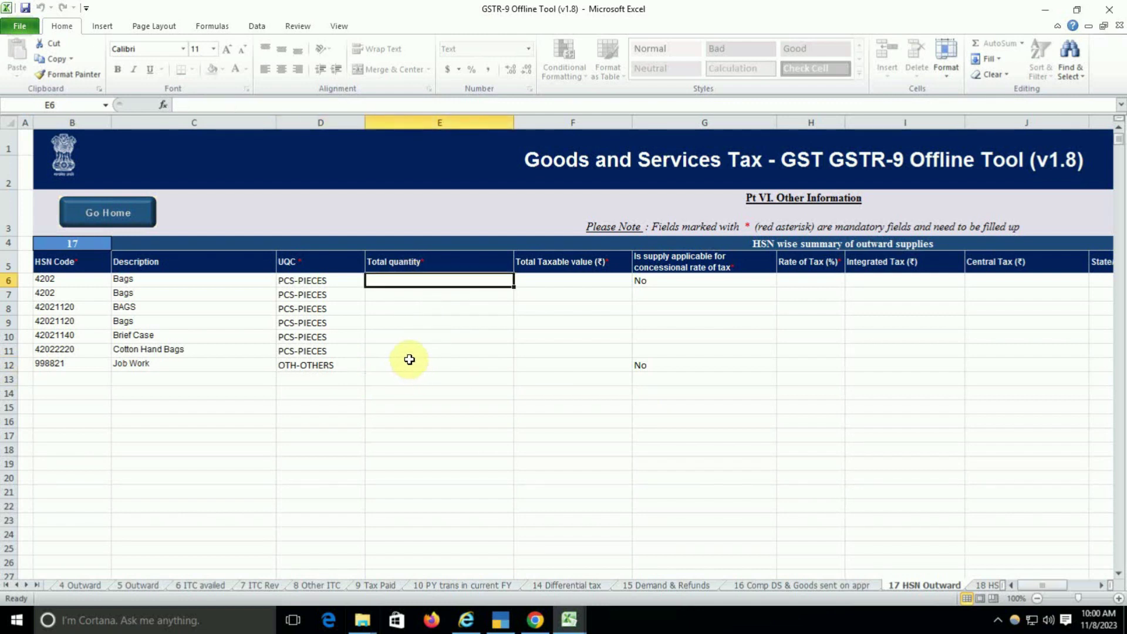
Step: Fill Total quantity with the summary's HSN quantities from E6, entering 0 for Job Work
key(alt+Tab)
drag(310, 272, 309, 347)
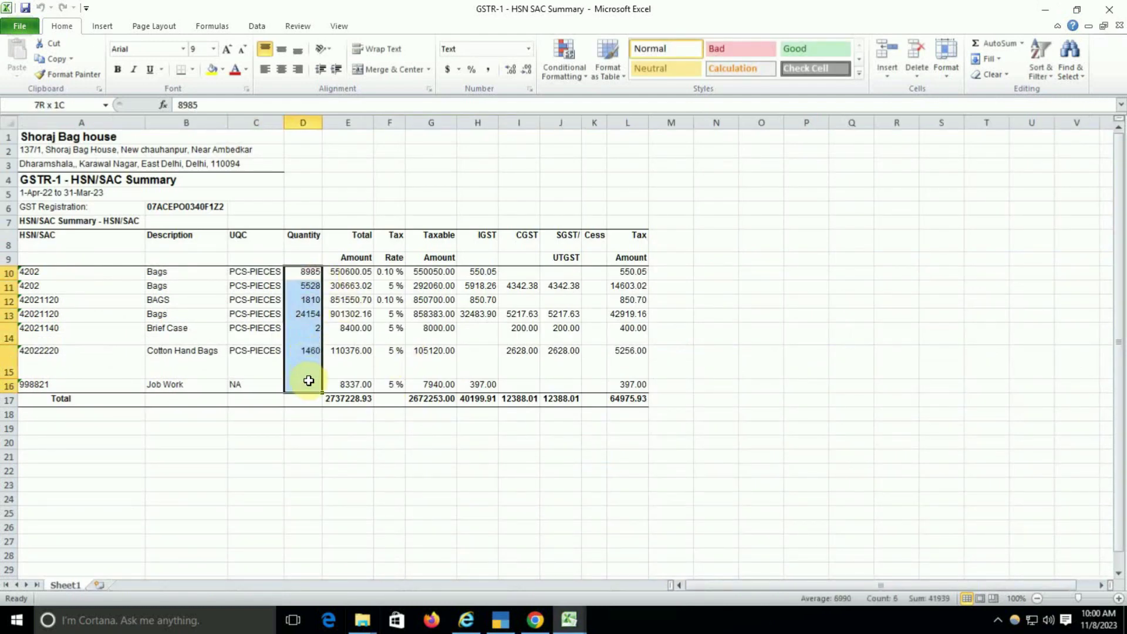
key(ctrl+c)
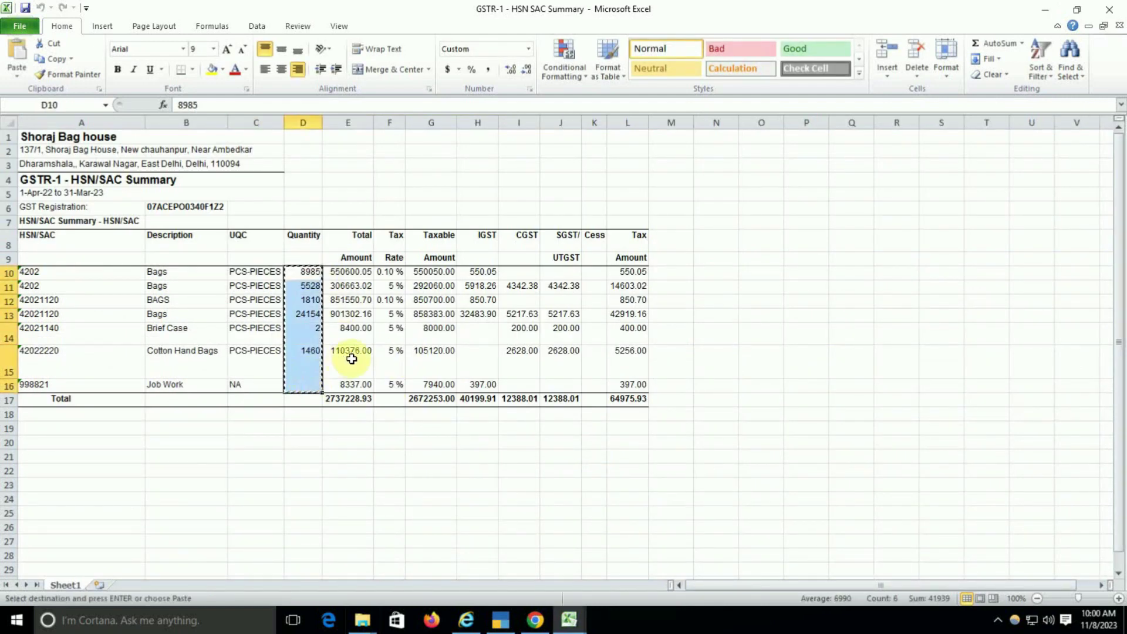
key(alt+Tab)
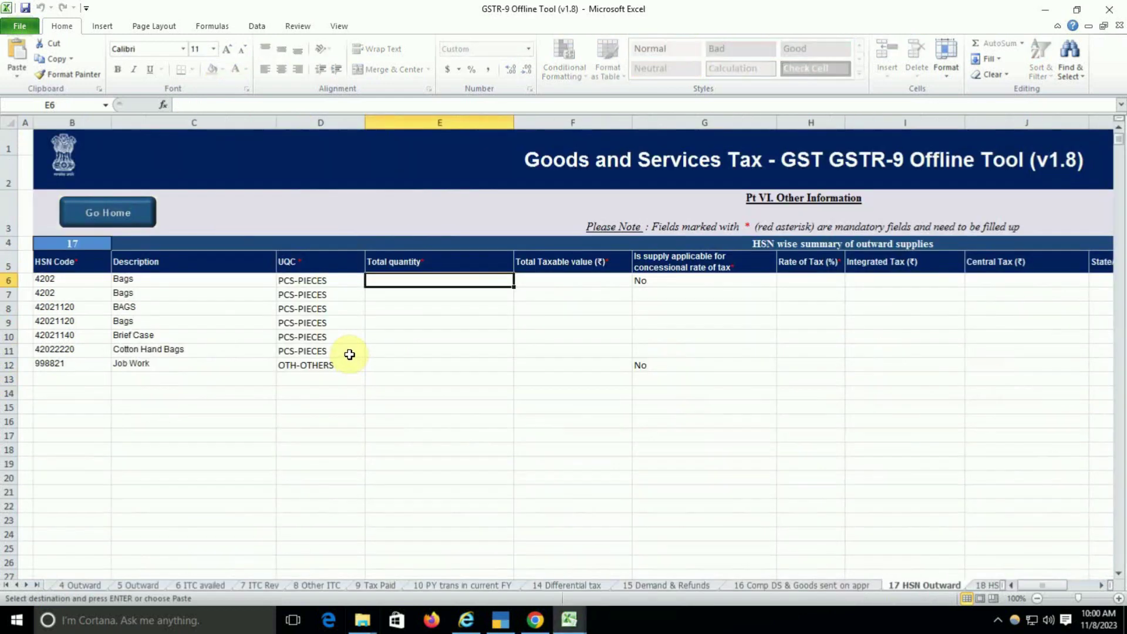
key(ctrl+v)
click(455, 366)
text(0)
click(590, 408)
Step: Fill Total taxable value from F6 with the summary's taxable amounts for all seven lines
click(572, 283)
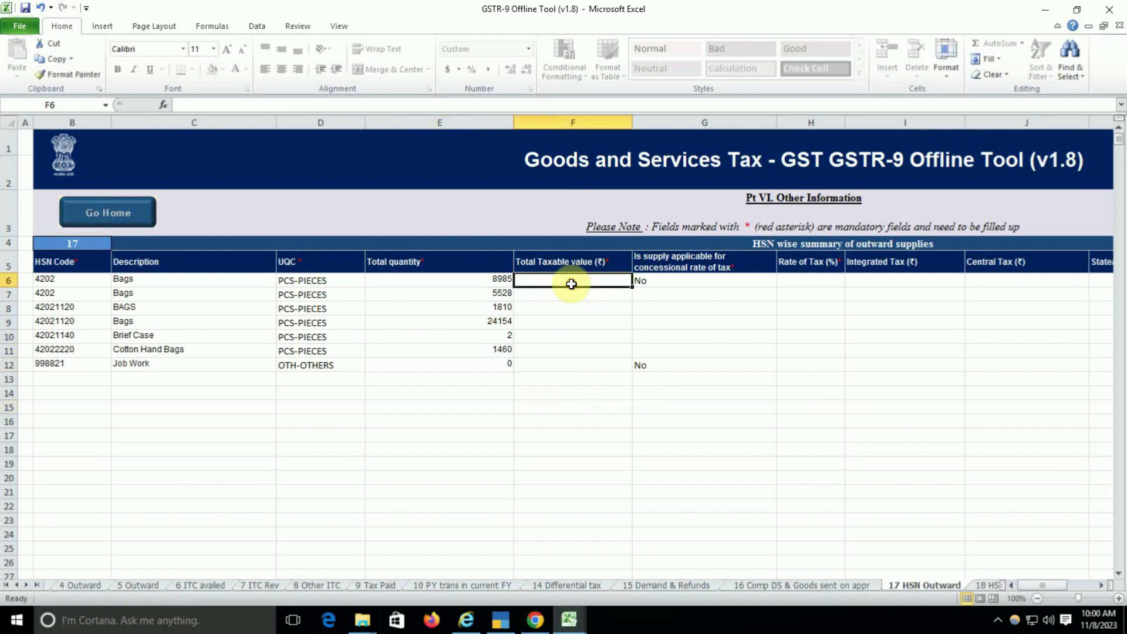
key(alt+Tab)
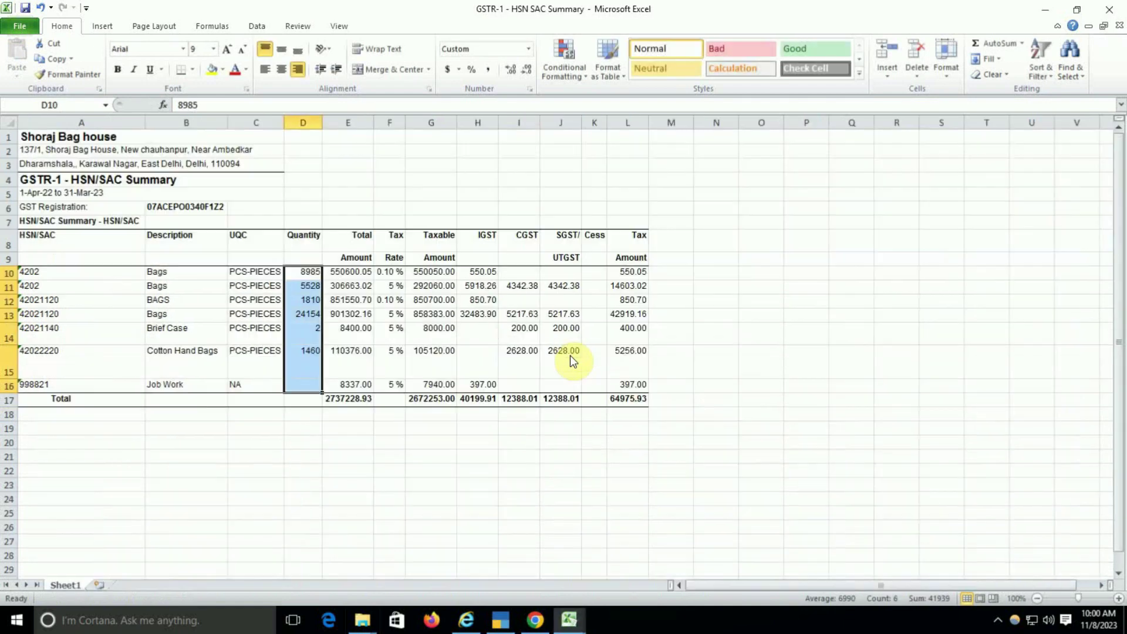
drag(431, 272, 432, 384)
key(ctrl+c)
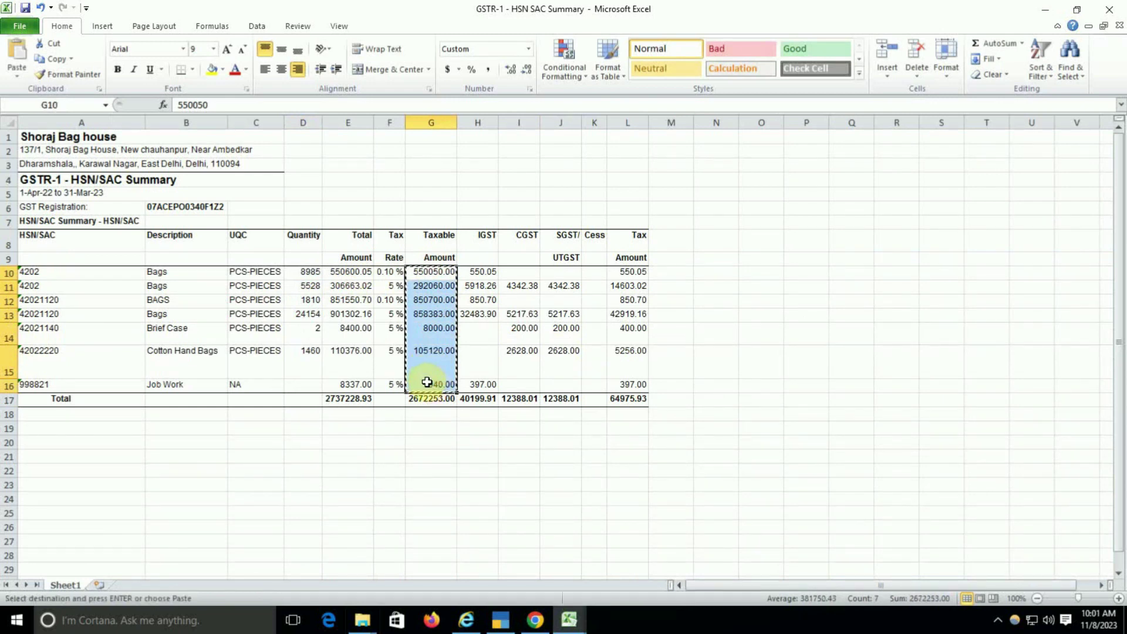
key(alt+Tab)
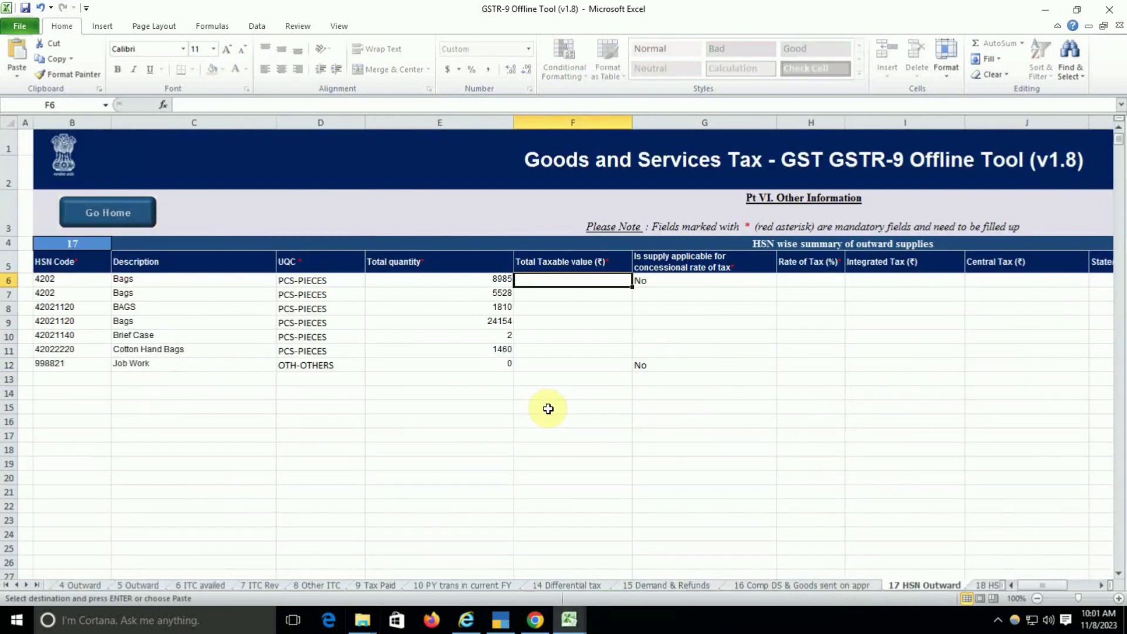
key(ctrl+v)
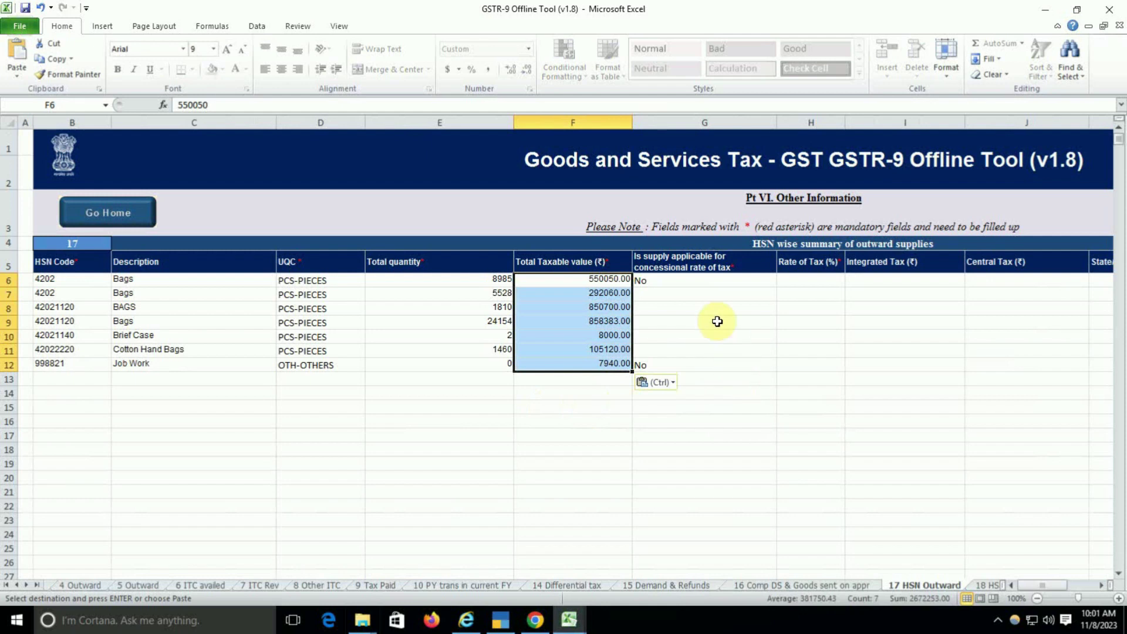
click(681, 283)
click(664, 299)
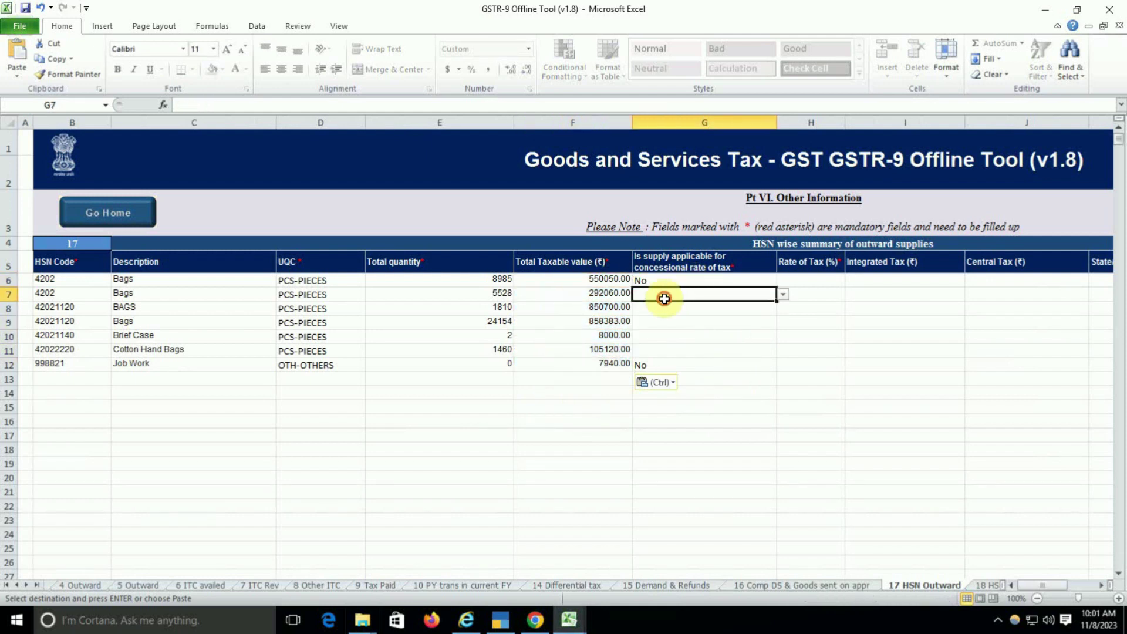
click(667, 279)
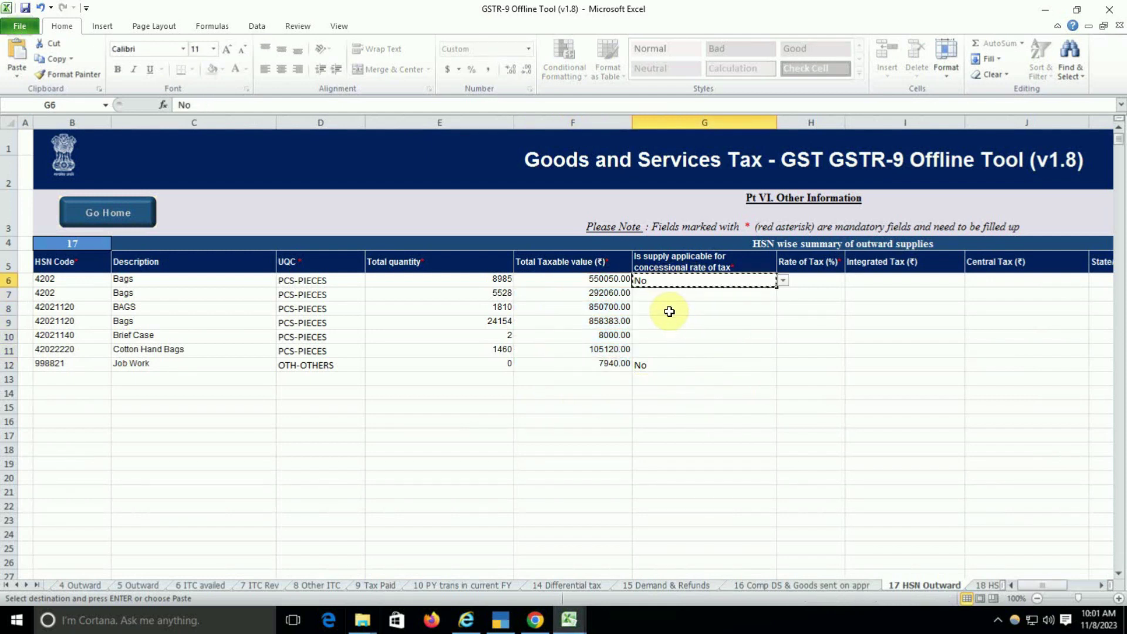
Step: Mark the concessional flags and set rates of 0.1, 5 and 0.1 for the first three lines
drag(656, 295, 648, 354)
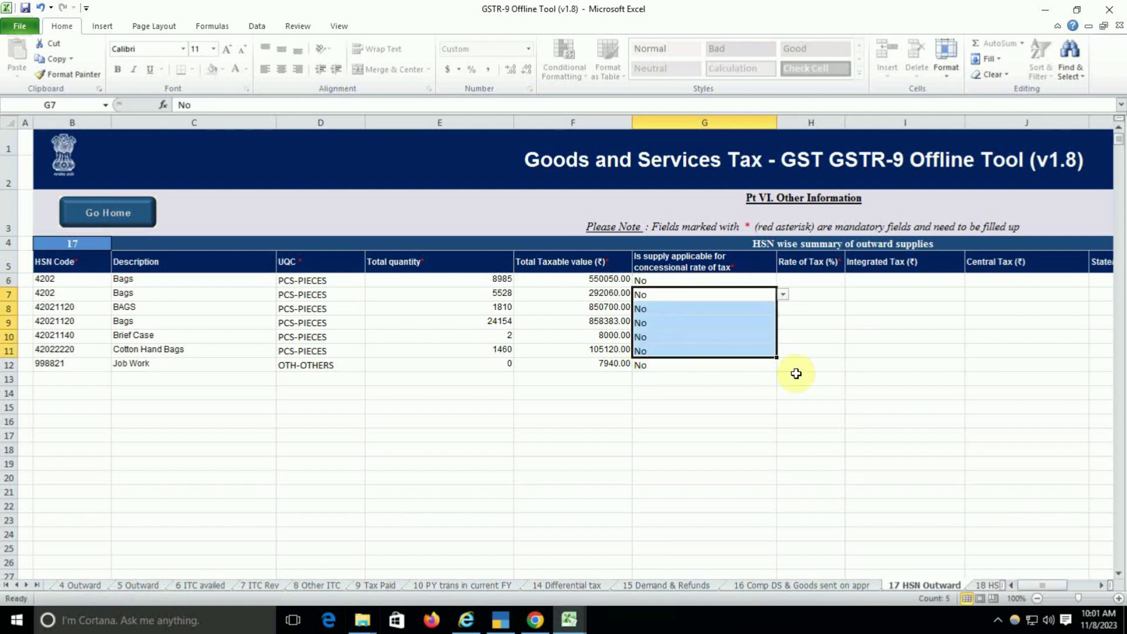
click(811, 280)
click(852, 281)
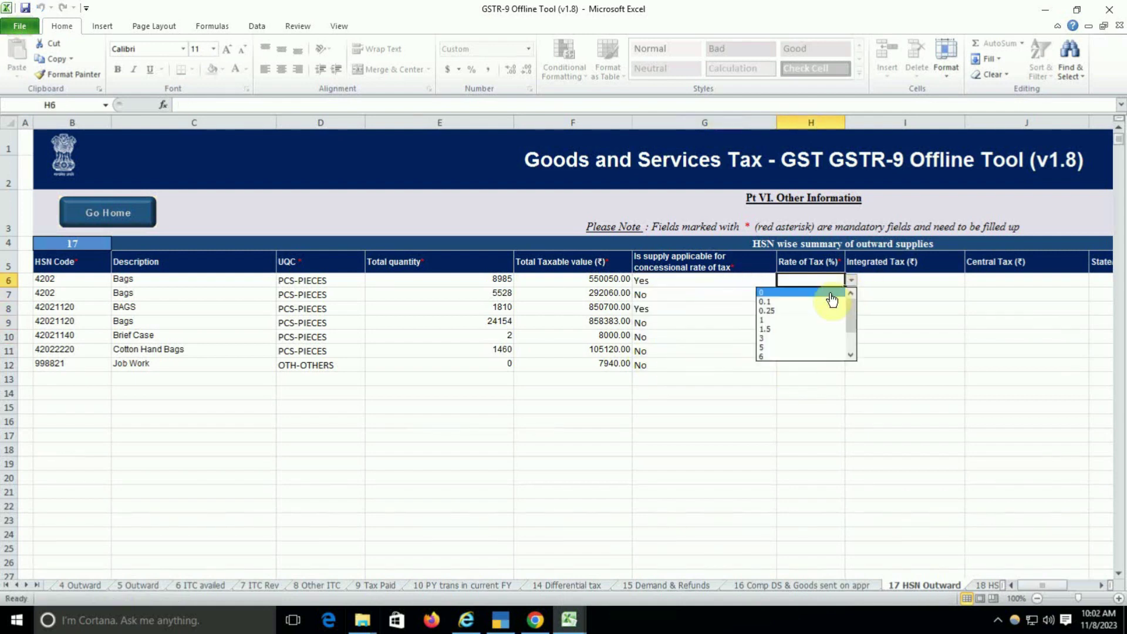
click(814, 302)
click(814, 295)
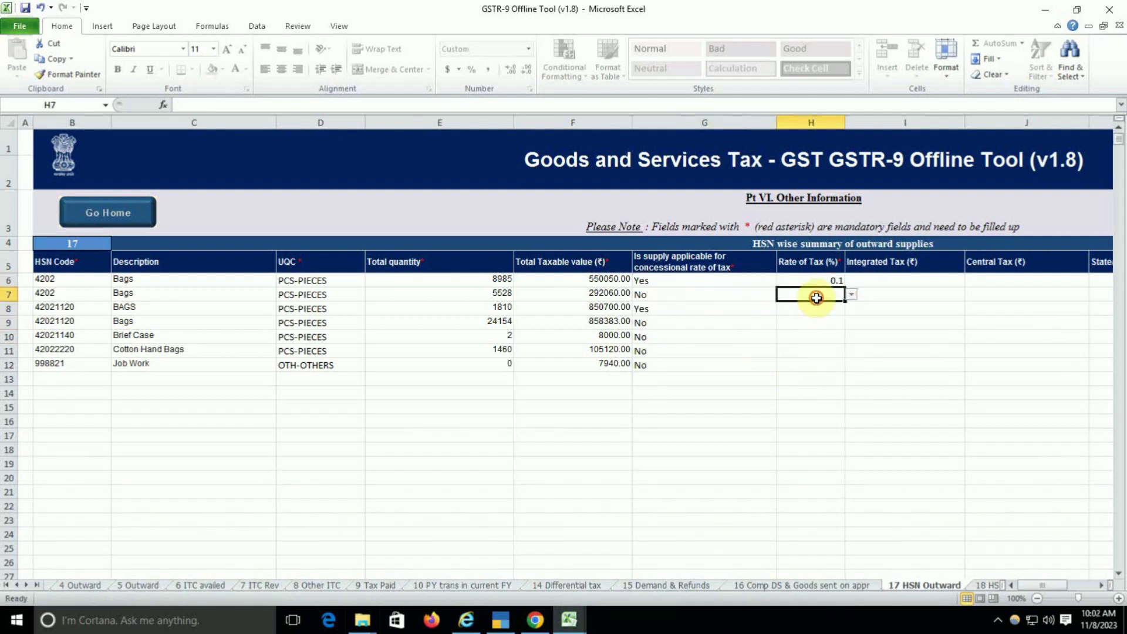
click(852, 295)
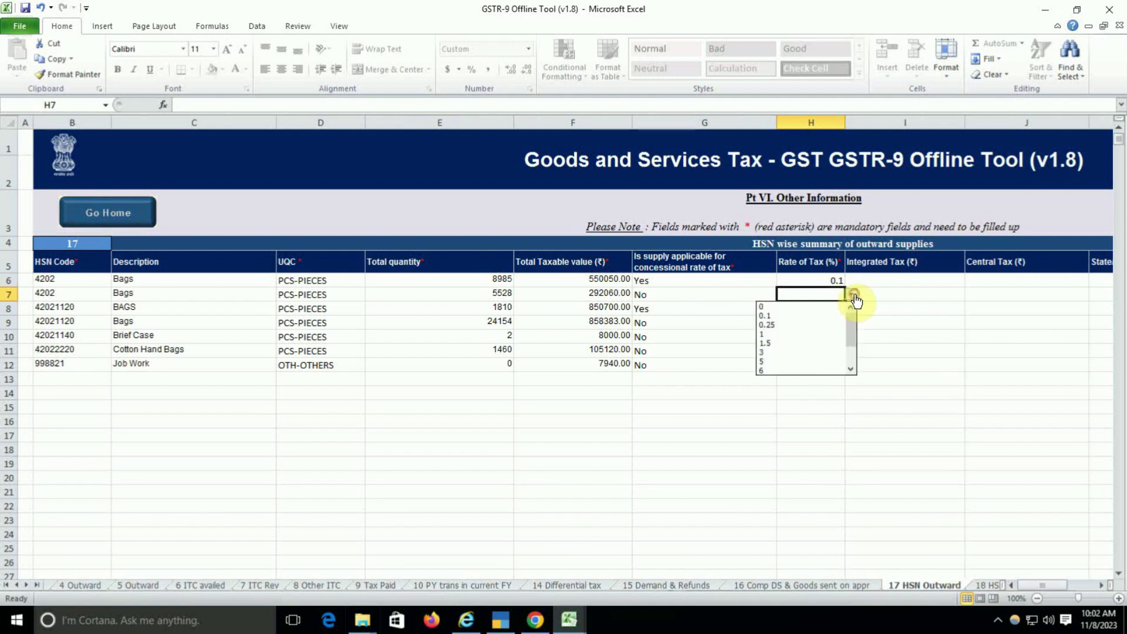
click(781, 360)
click(816, 308)
click(851, 308)
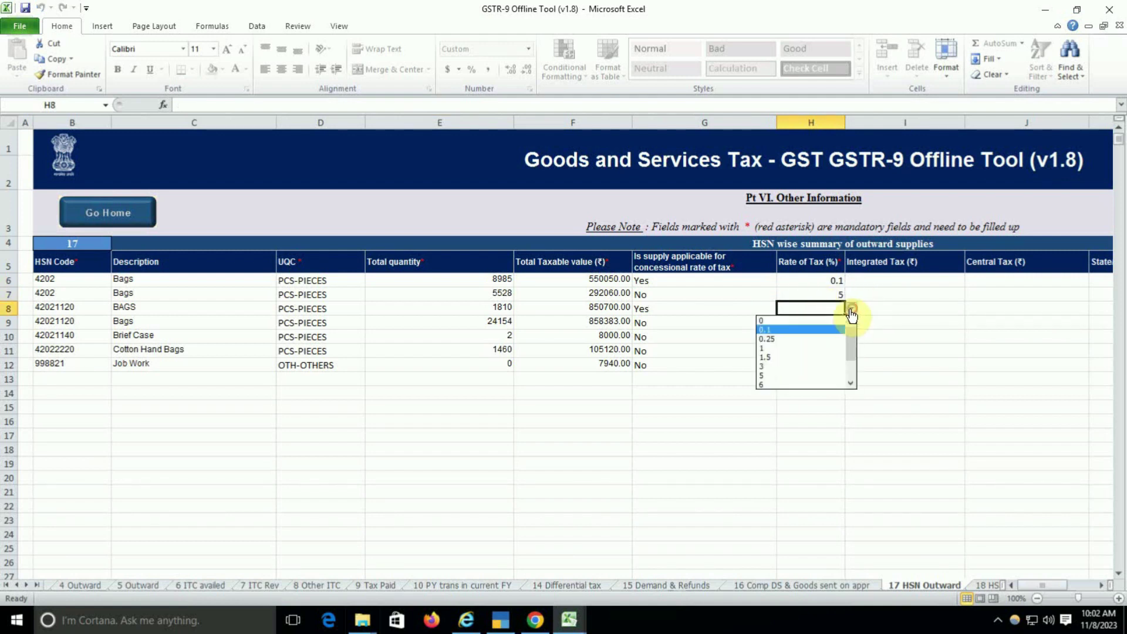
click(781, 374)
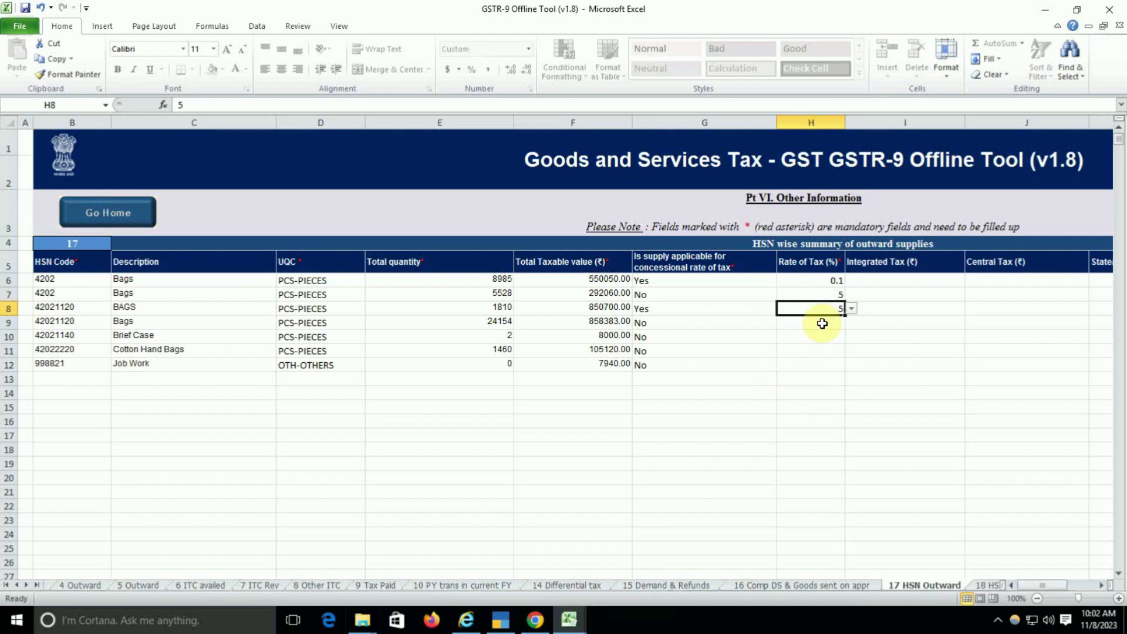
click(852, 308)
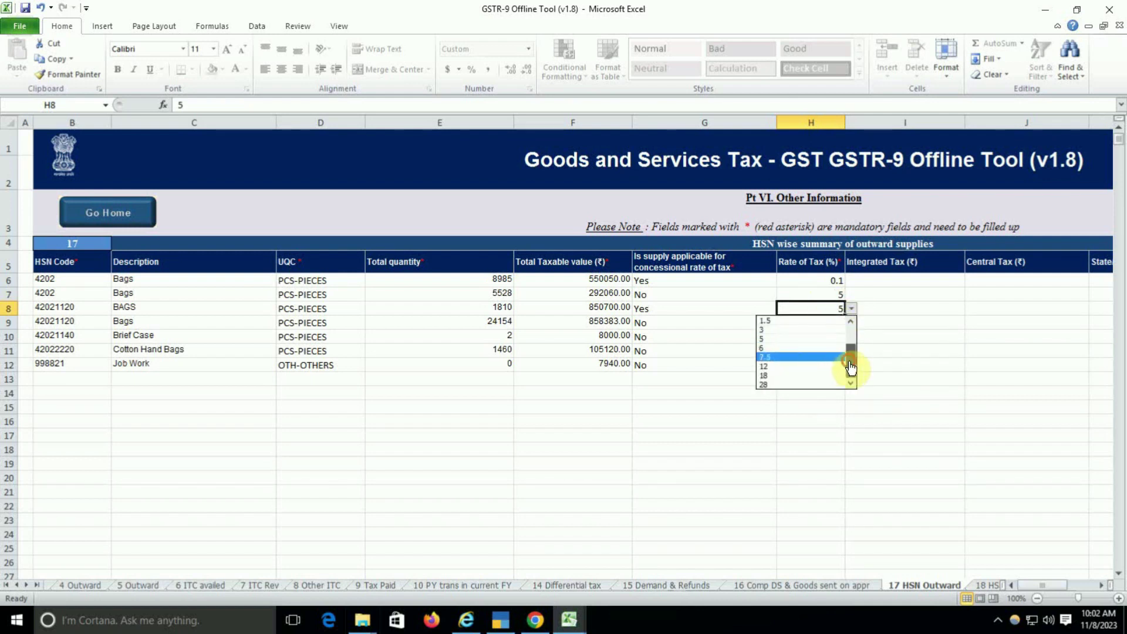
scroll(850, 367, up, 2)
click(785, 330)
Step: Set the fourth line's rate to 5 and copy it into the remaining lines
click(836, 325)
click(851, 322)
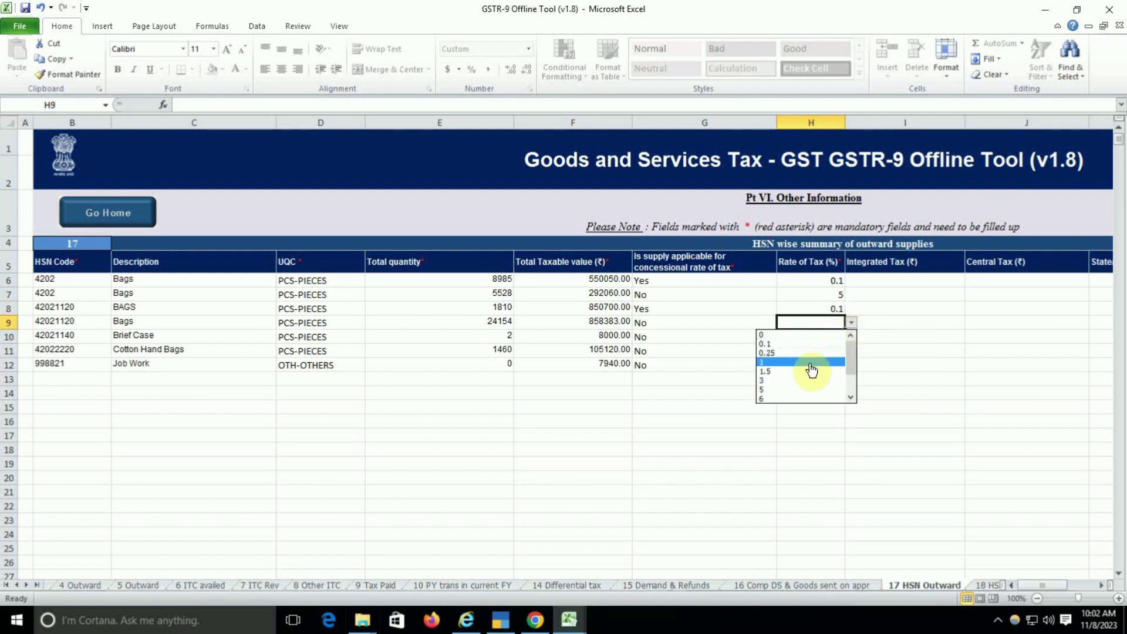
click(800, 389)
click(828, 336)
key(Up)
key(ctrl+c)
key(Down)
key(shift+Down)
key(shift+Down)
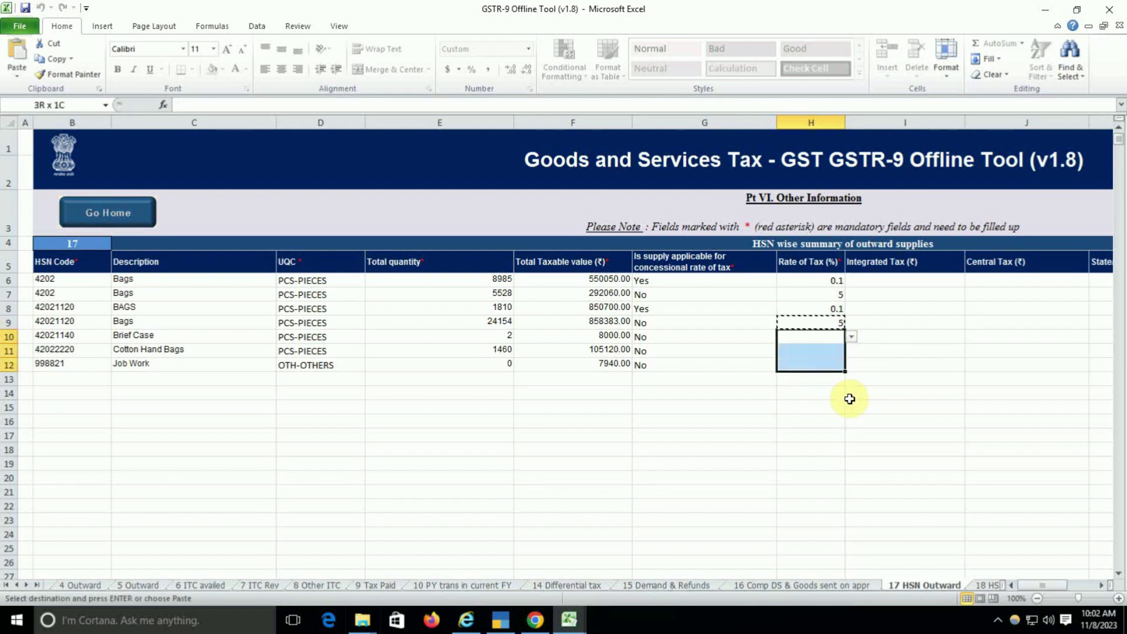
key(Return)
key(Up)
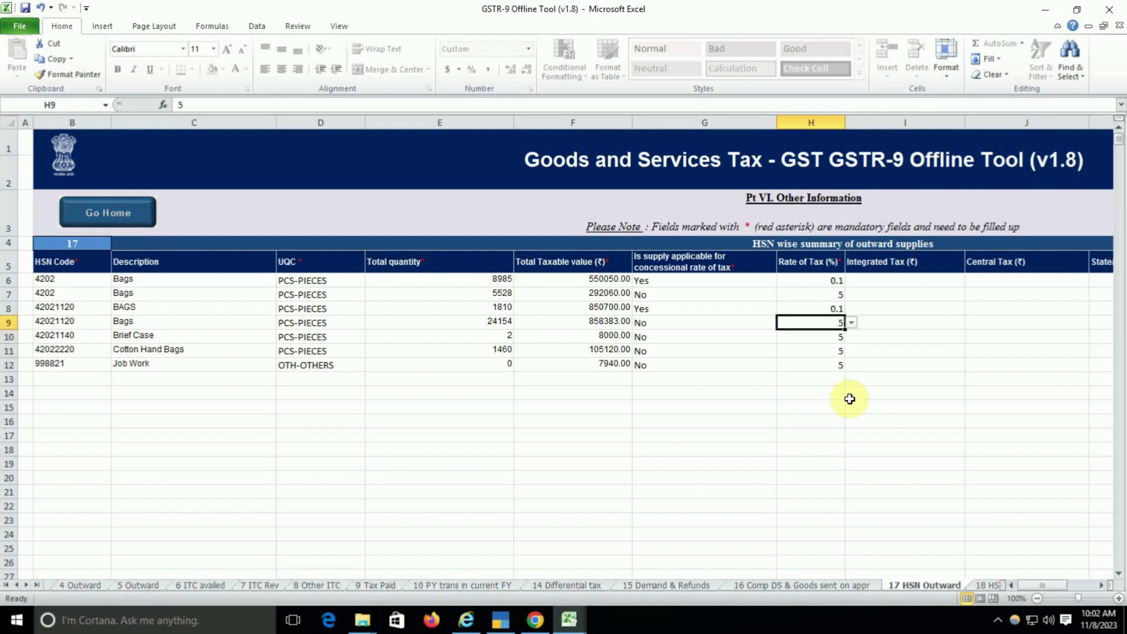
key(alt+Tab)
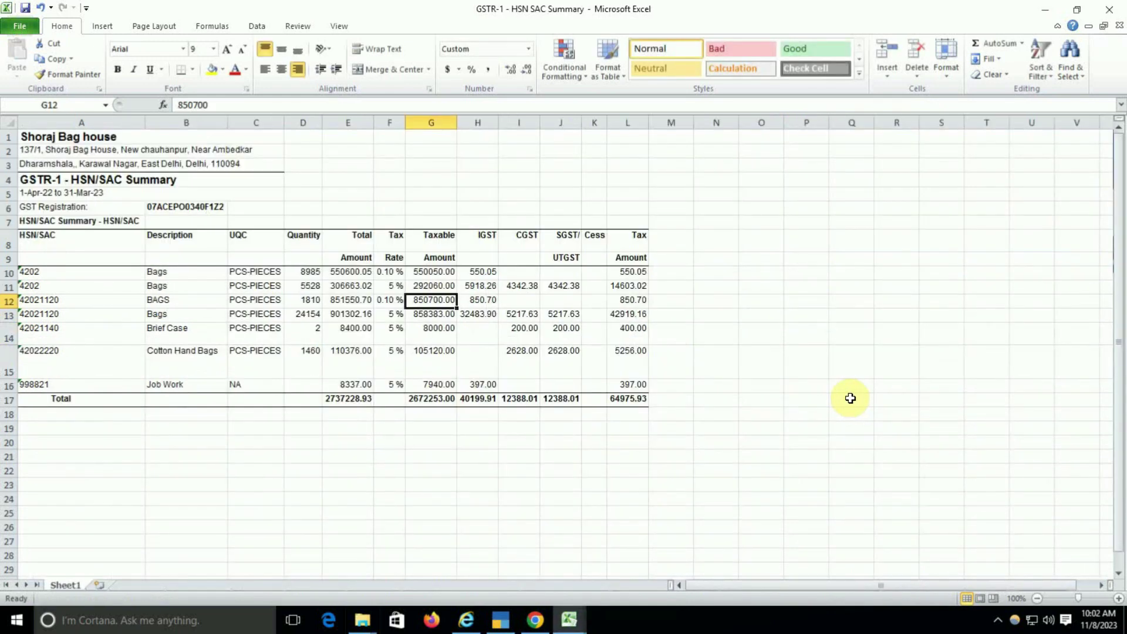
Step: Paste the summary's IGST, CGST and SGST amounts into the integrated, central and state tax columns
key(alt+Tab)
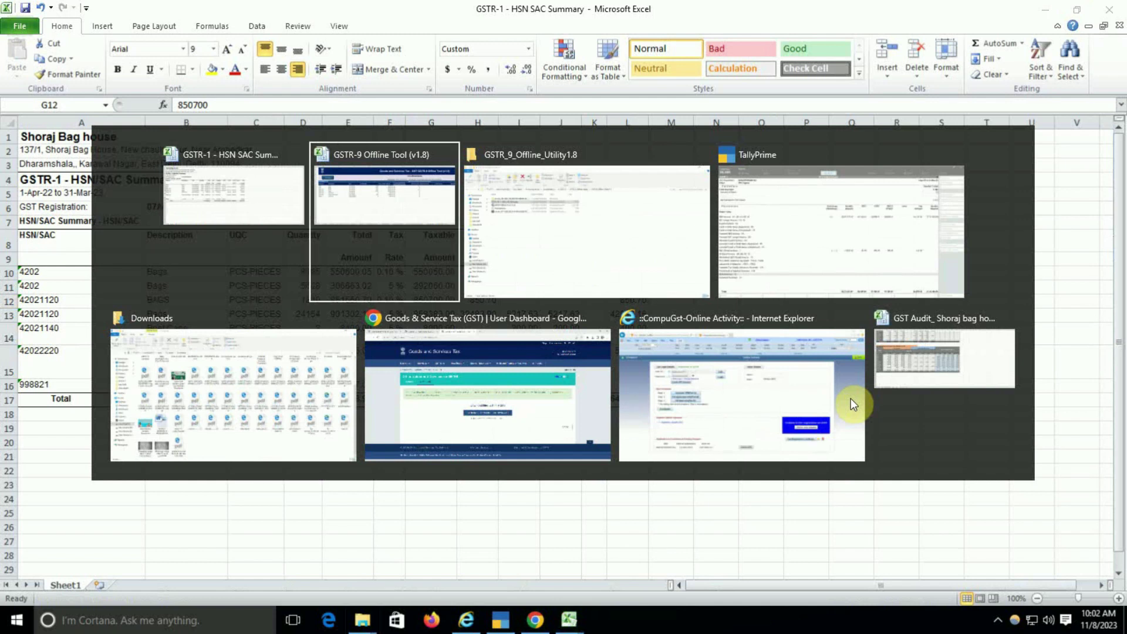
click(926, 404)
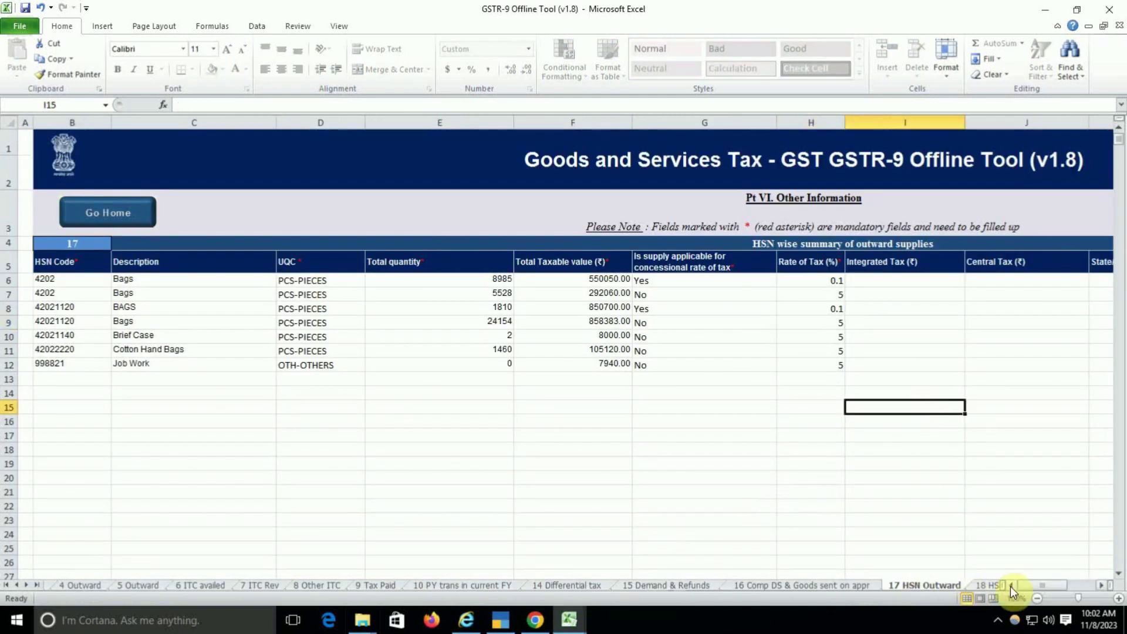
drag(1027, 582, 1045, 582)
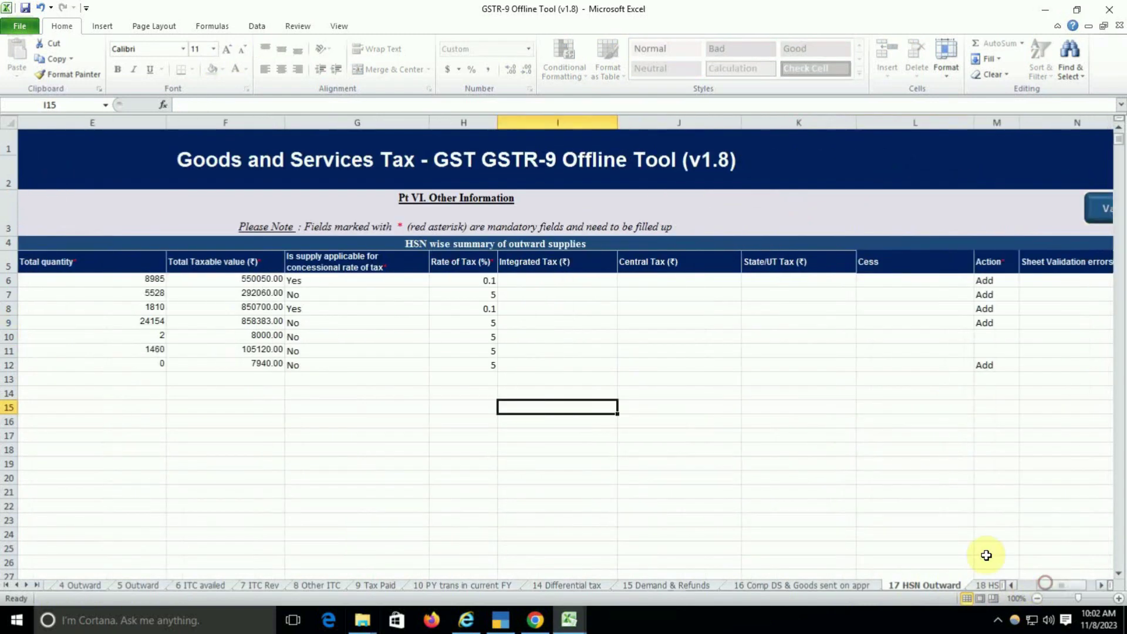
key(alt+Tab)
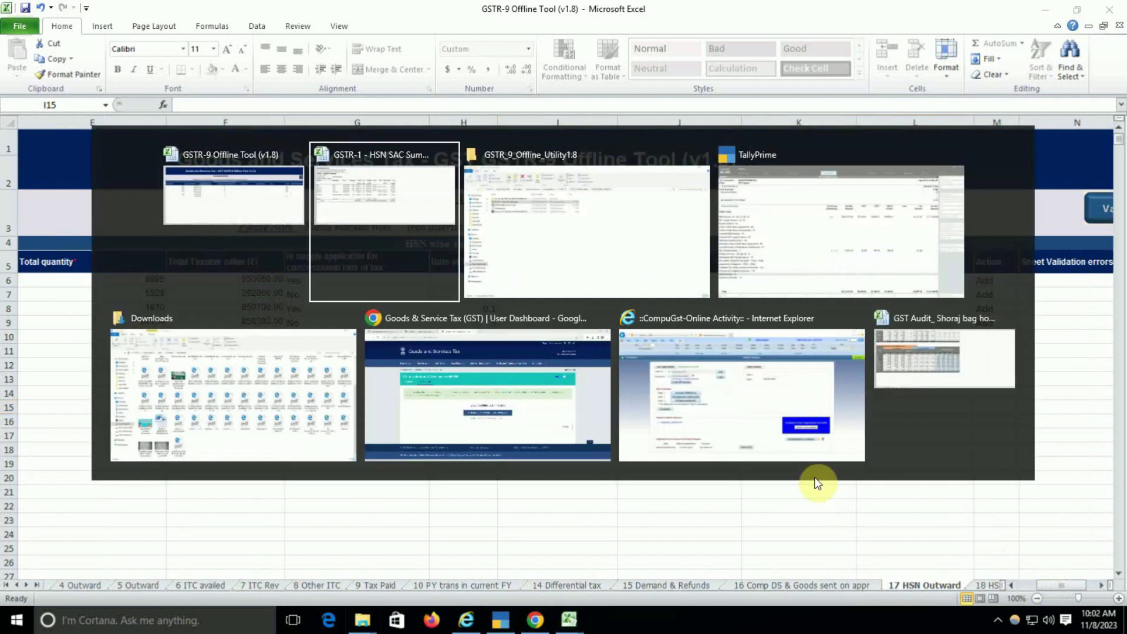
drag(477, 271, 570, 379)
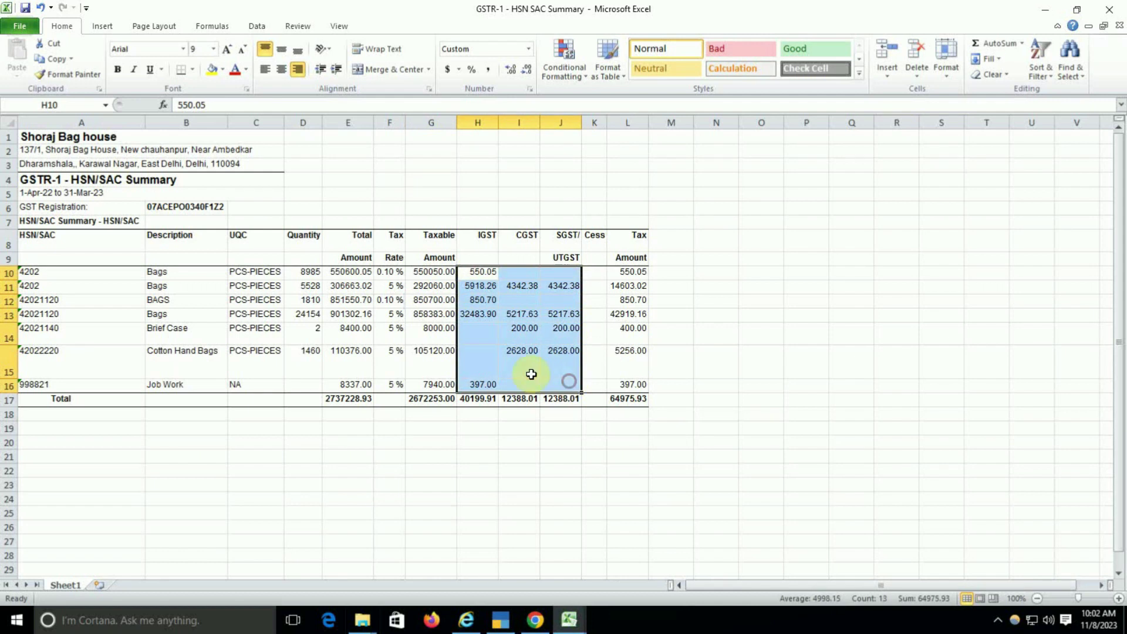
key(ctrl+c)
key(alt+Tab)
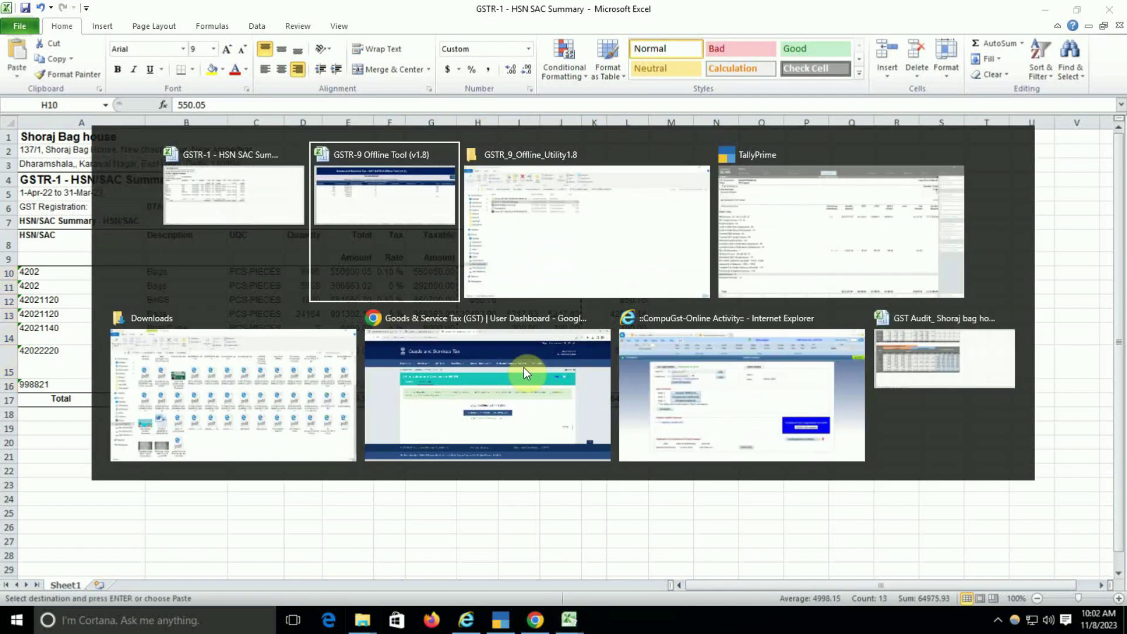
click(556, 280)
key(ctrl+v)
click(679, 433)
Step: Set the Action to Add for the HSN rows, finishing with rows 10 and 11
click(1002, 336)
click(1026, 337)
click(998, 351)
click(1007, 351)
click(1026, 350)
click(987, 361)
click(969, 421)
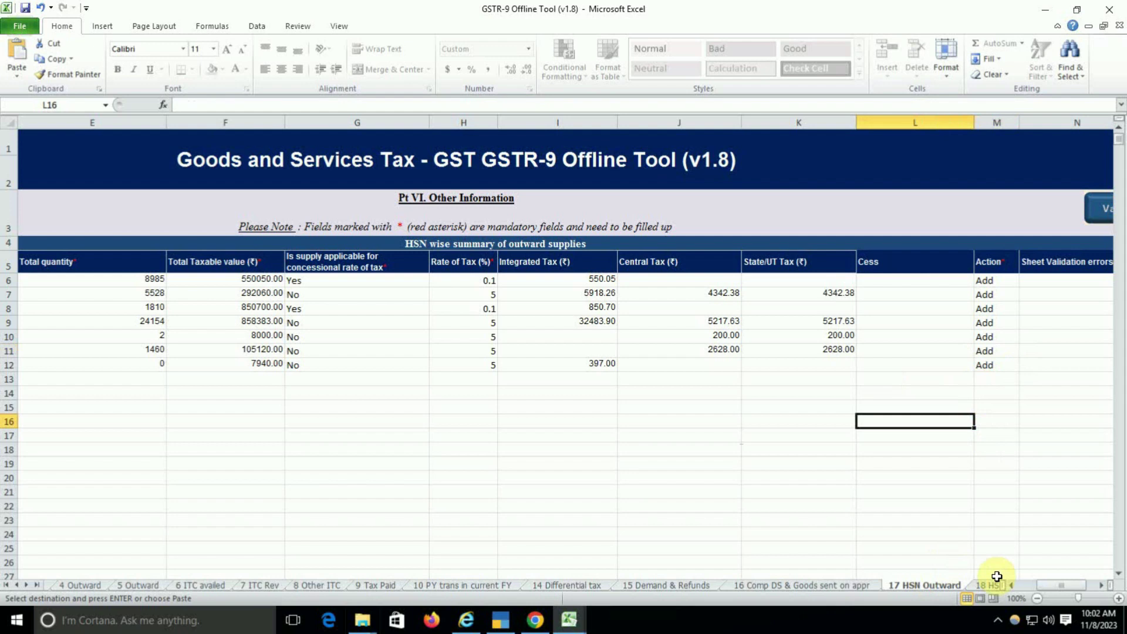
drag(1051, 590, 802, 425)
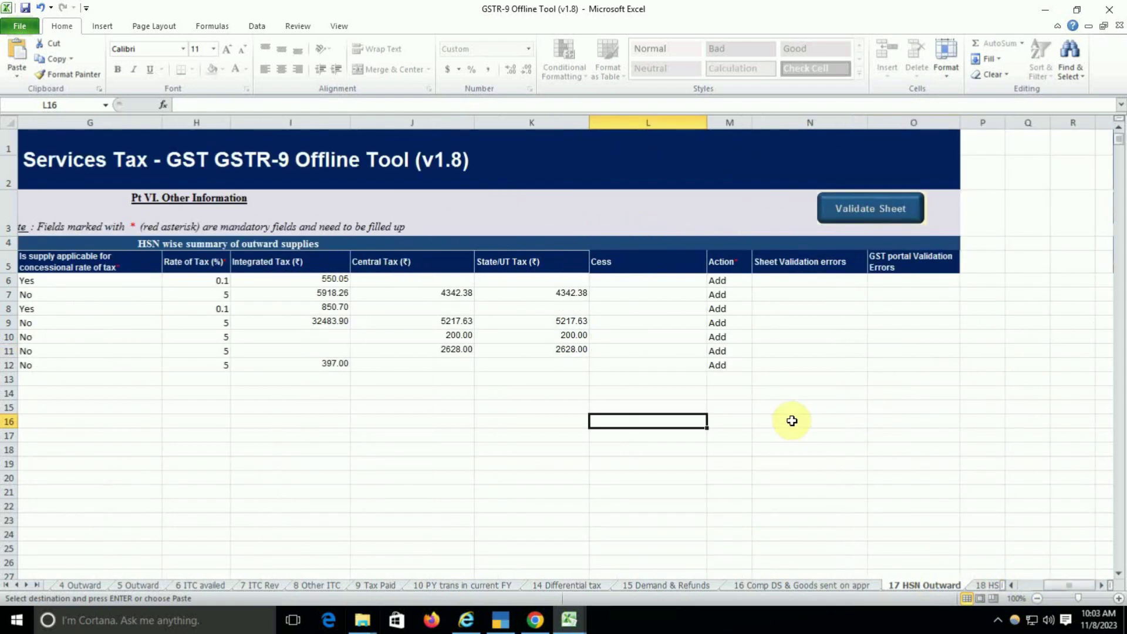
Step: Validate the HSN outward sheet, then set the concessional-rate answer in G8 and G6 to No
click(880, 209)
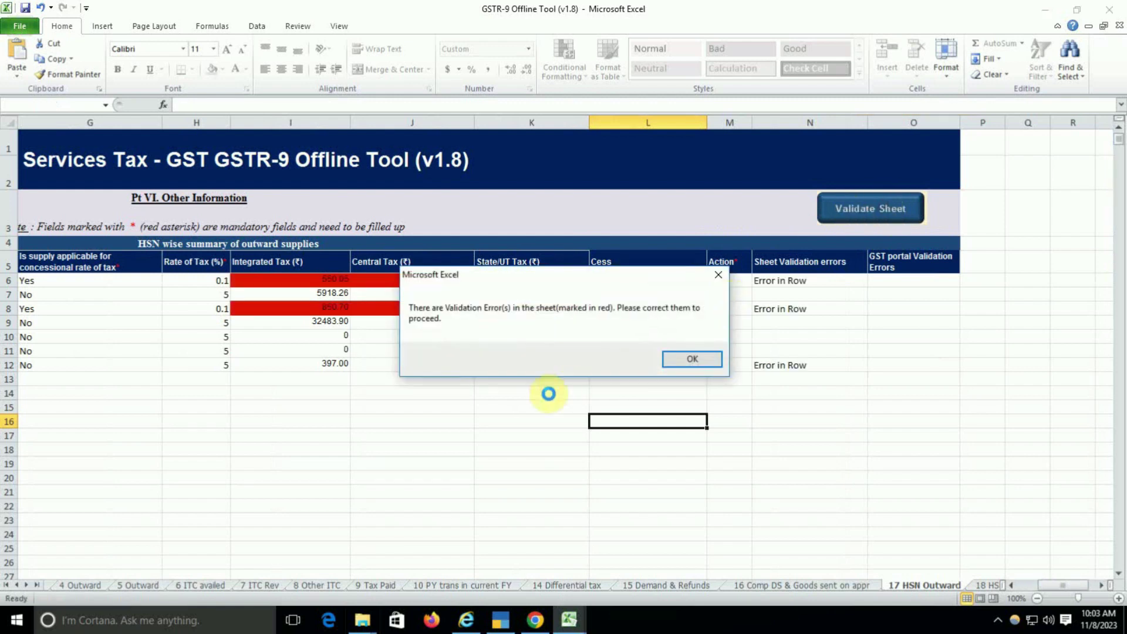
click(690, 359)
click(526, 434)
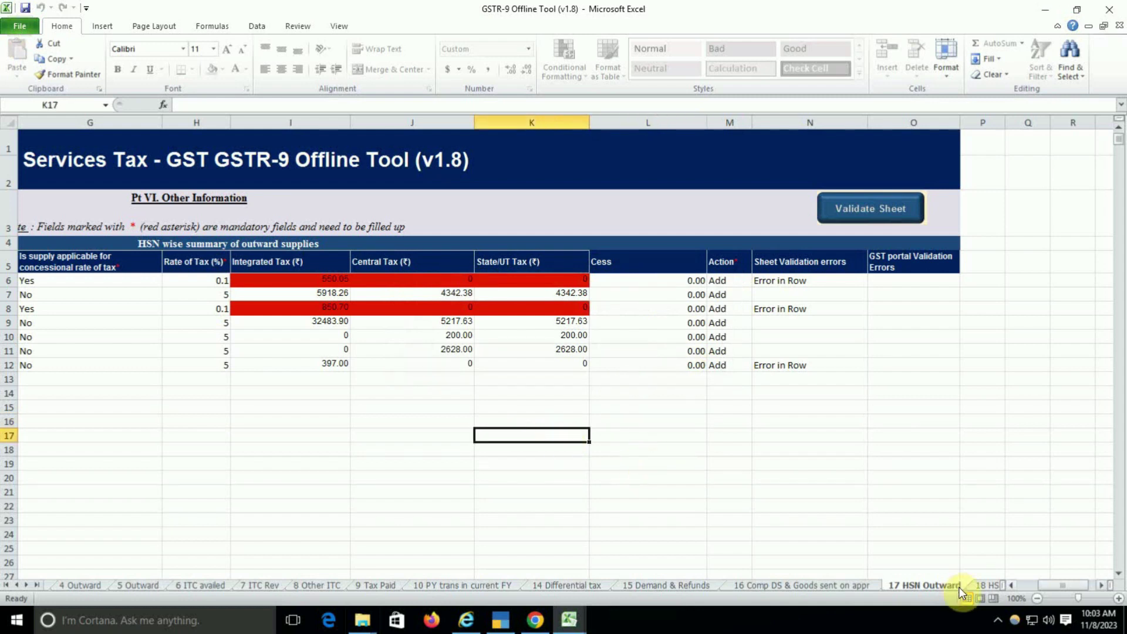
drag(1045, 585, 1035, 586)
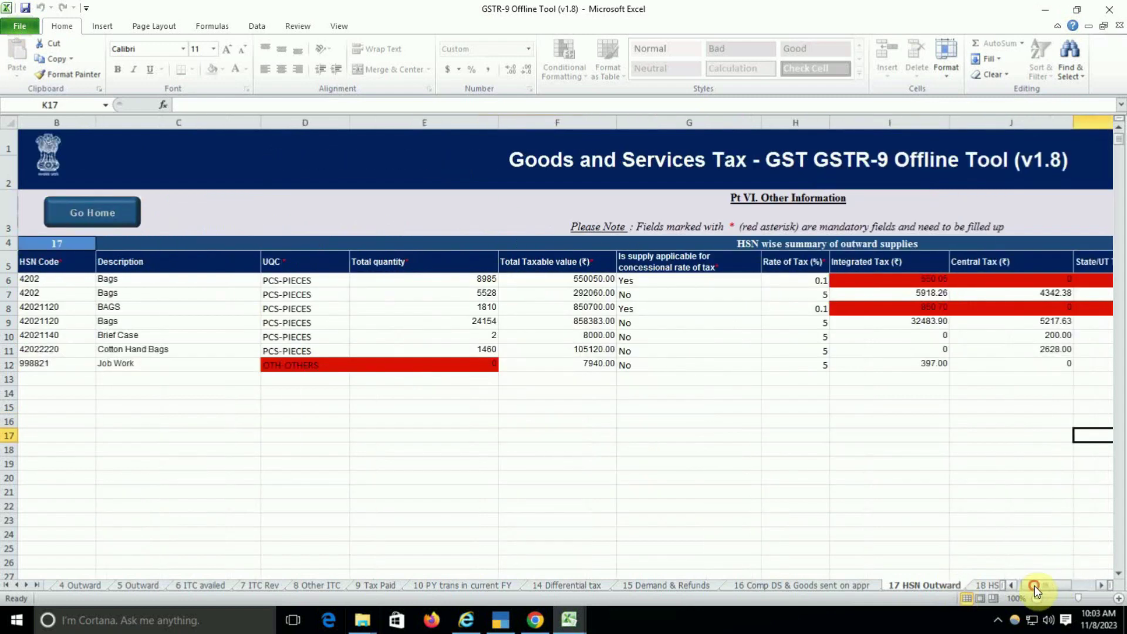
click(662, 314)
key(alt+Down)
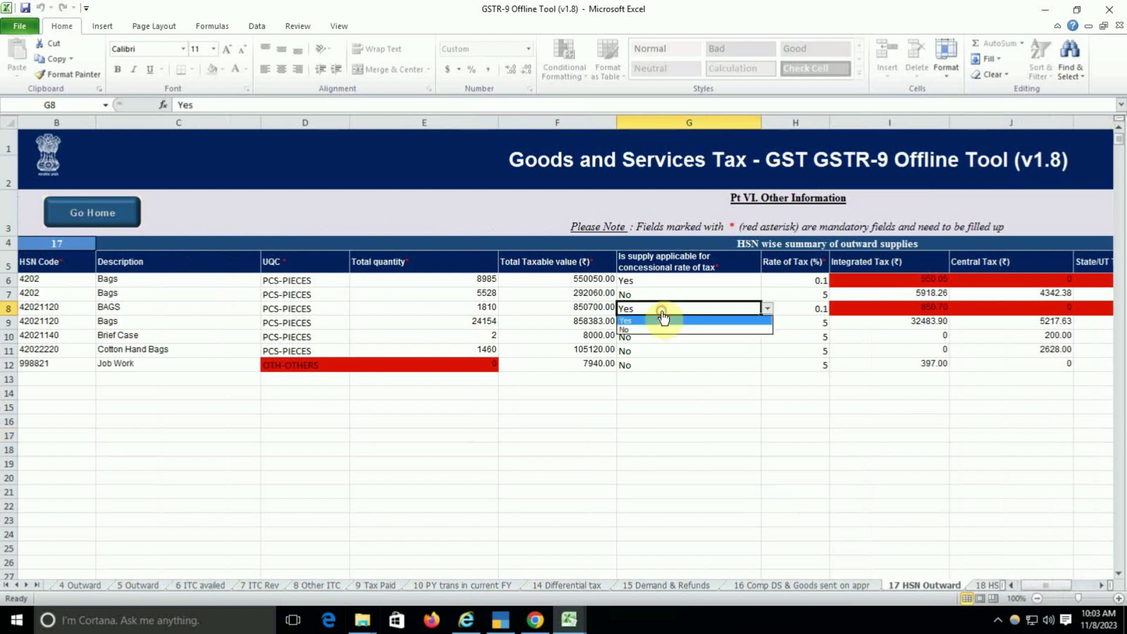
click(649, 329)
click(669, 280)
key(alt+Down)
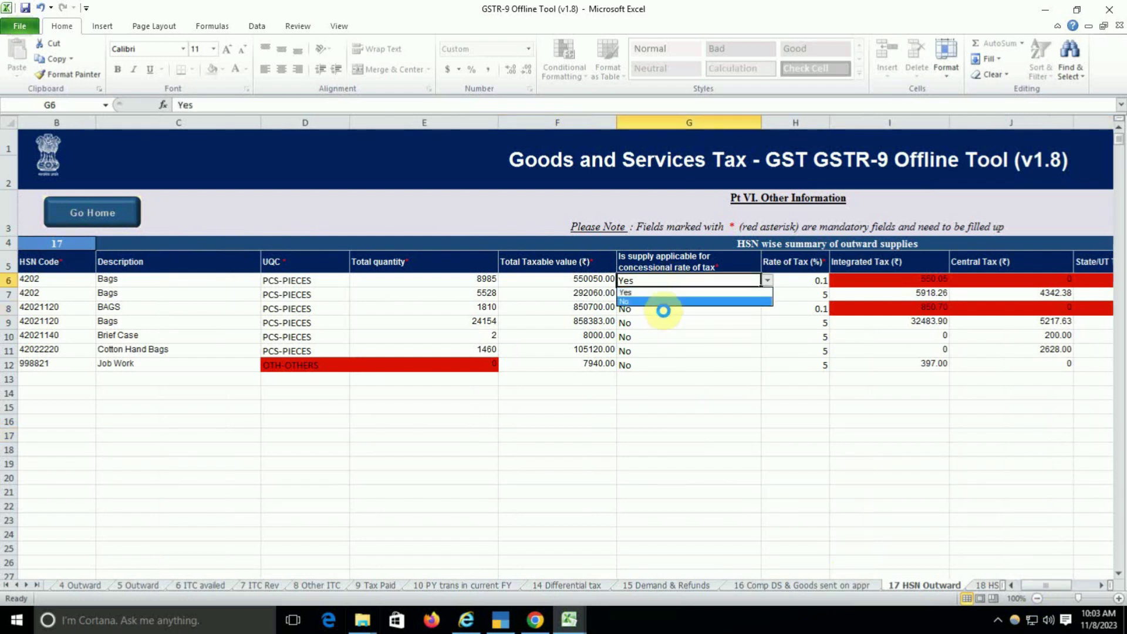
click(658, 301)
Step: Re-validate the HSN outward sheet and check the 0.1 tax rate in H6
click(736, 348)
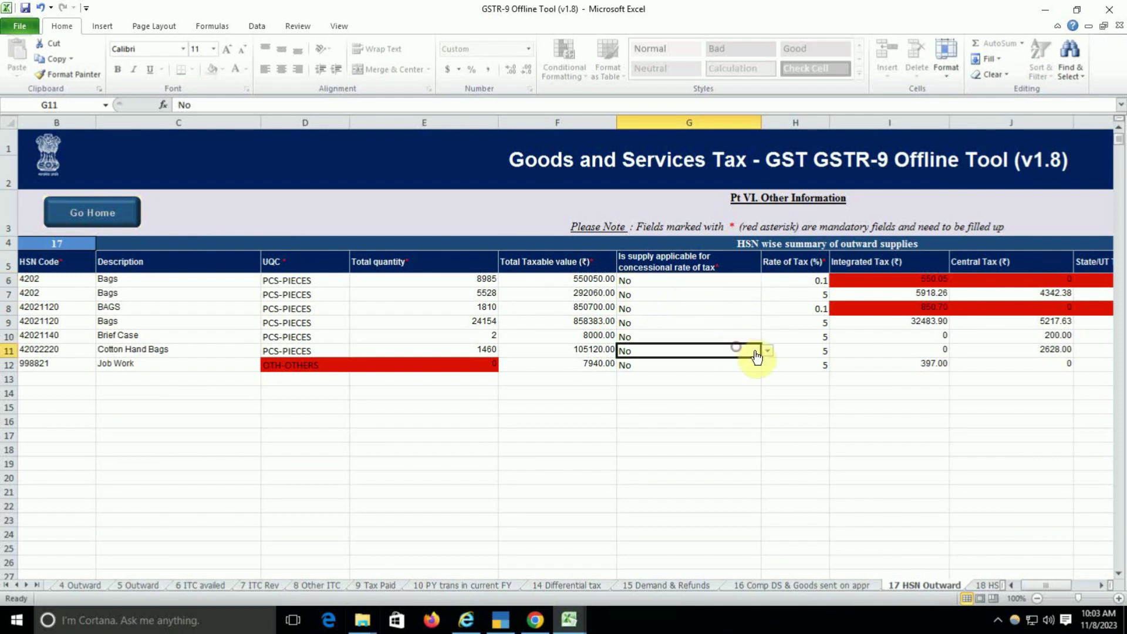
scroll(1036, 585, right, 5)
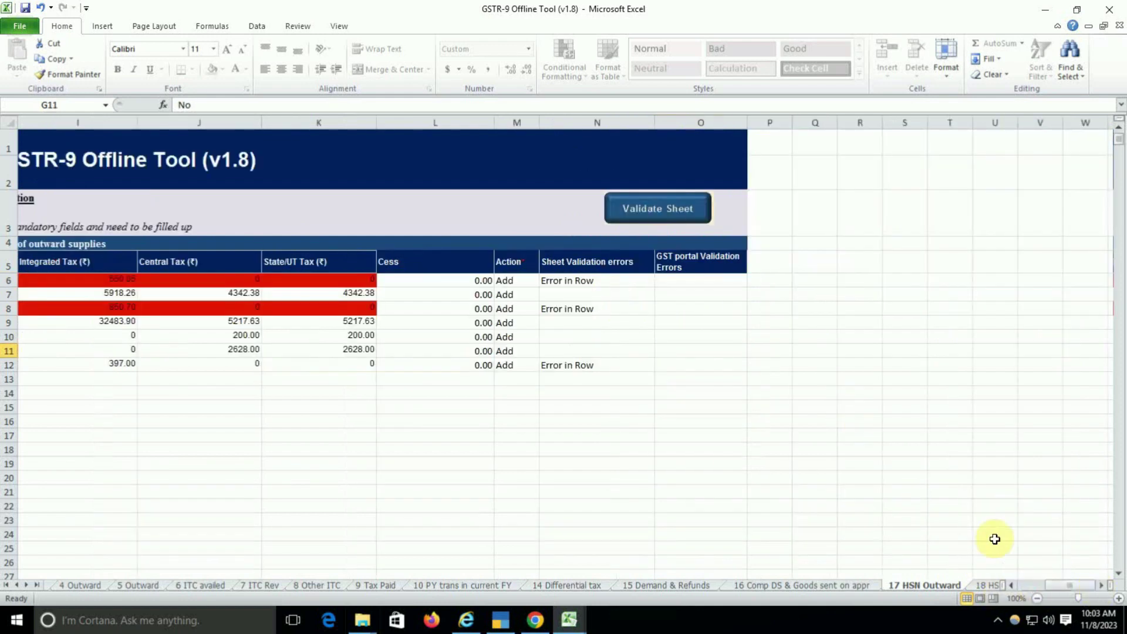
click(658, 208)
click(704, 357)
click(475, 422)
scroll(1075, 584, left, 3)
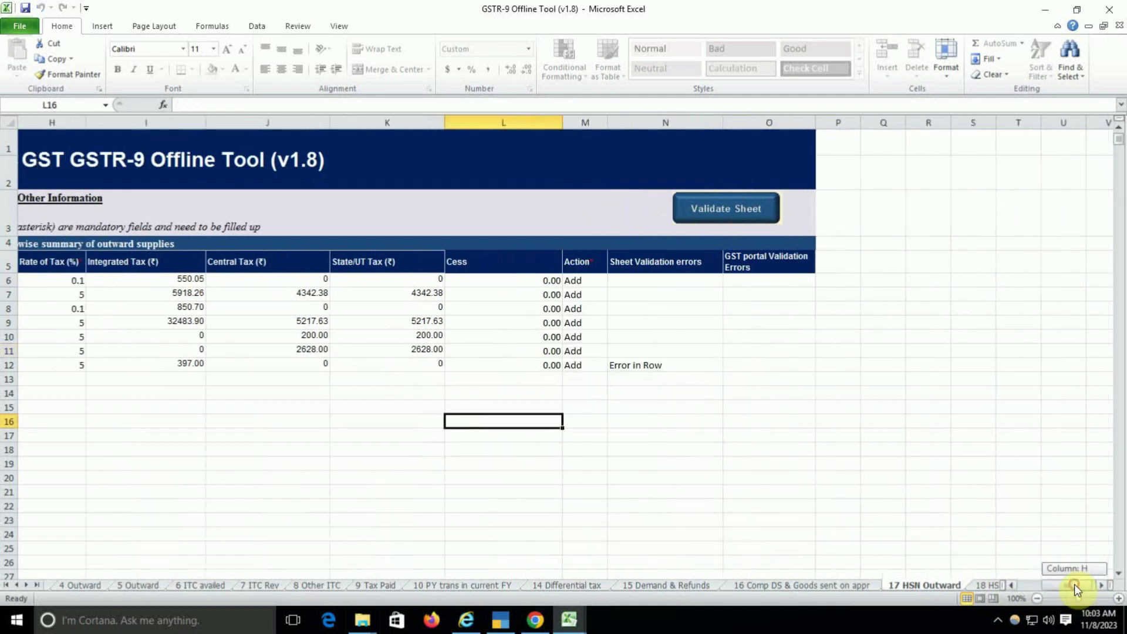
click(479, 281)
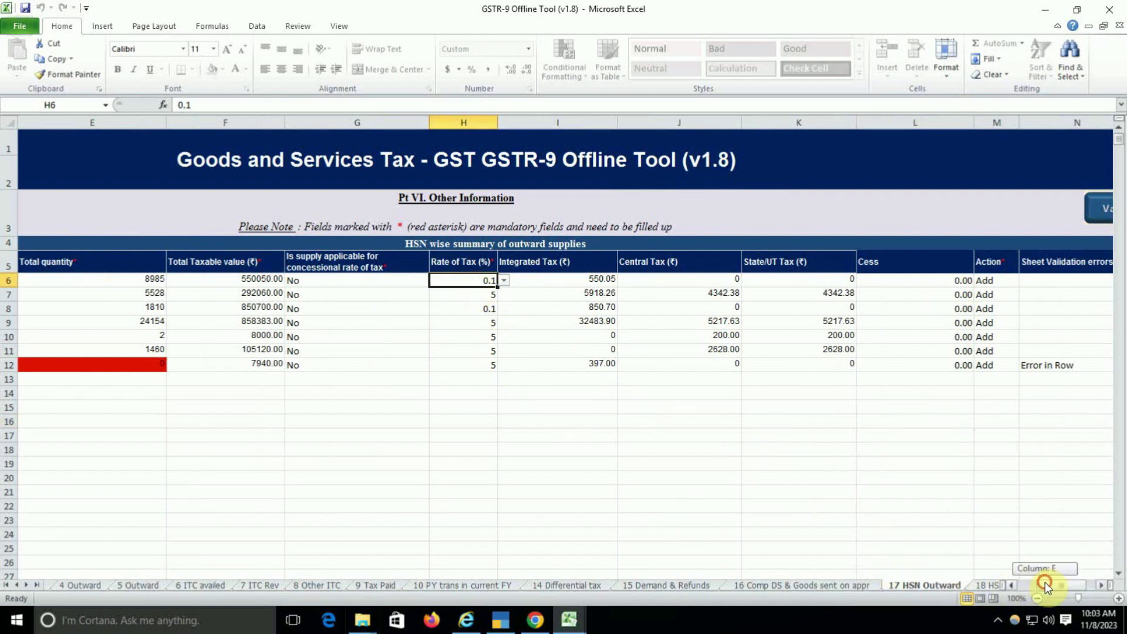
Step: Clear the UQC of the Job Work row in cell D12
drag(1045, 586, 1034, 585)
click(346, 436)
click(334, 365)
key(alt+Down)
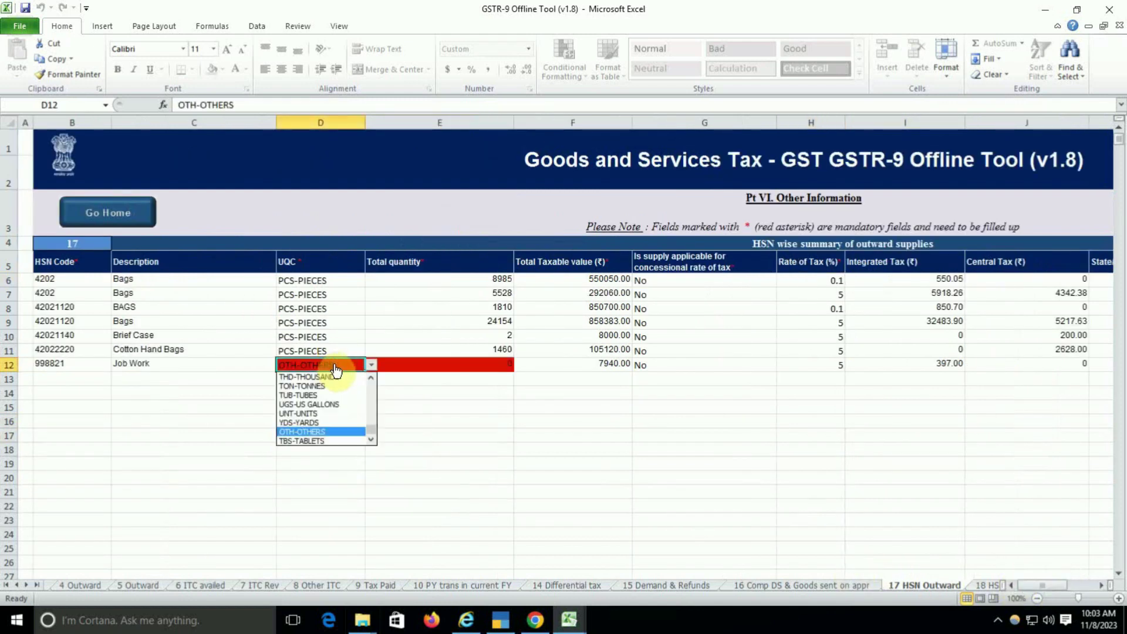
scroll(373, 432, up, 10)
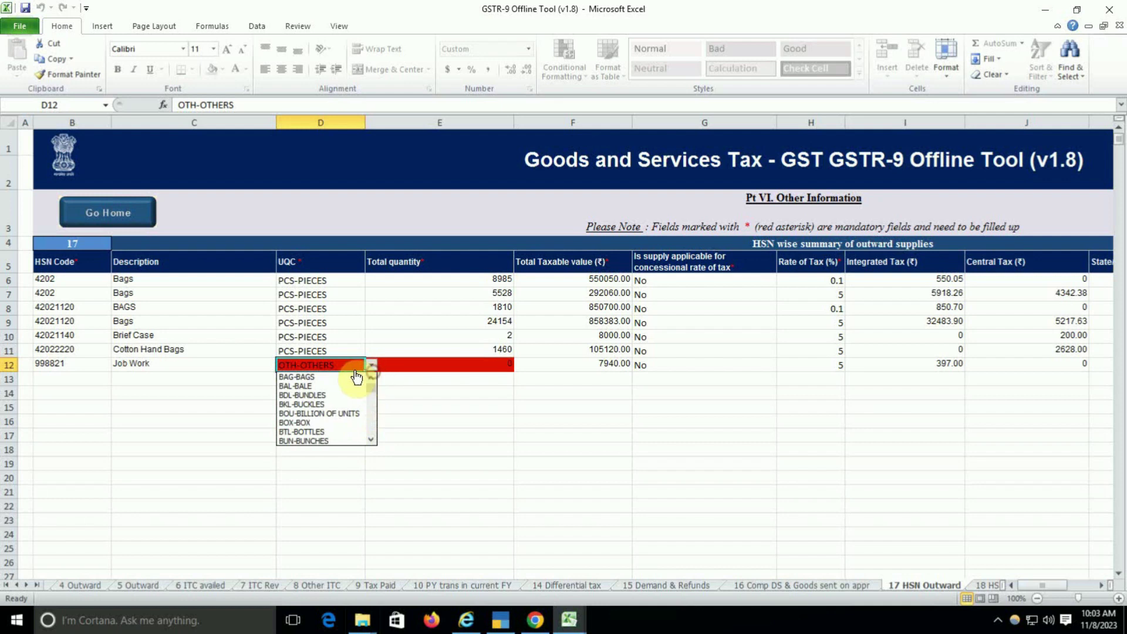
key(Escape)
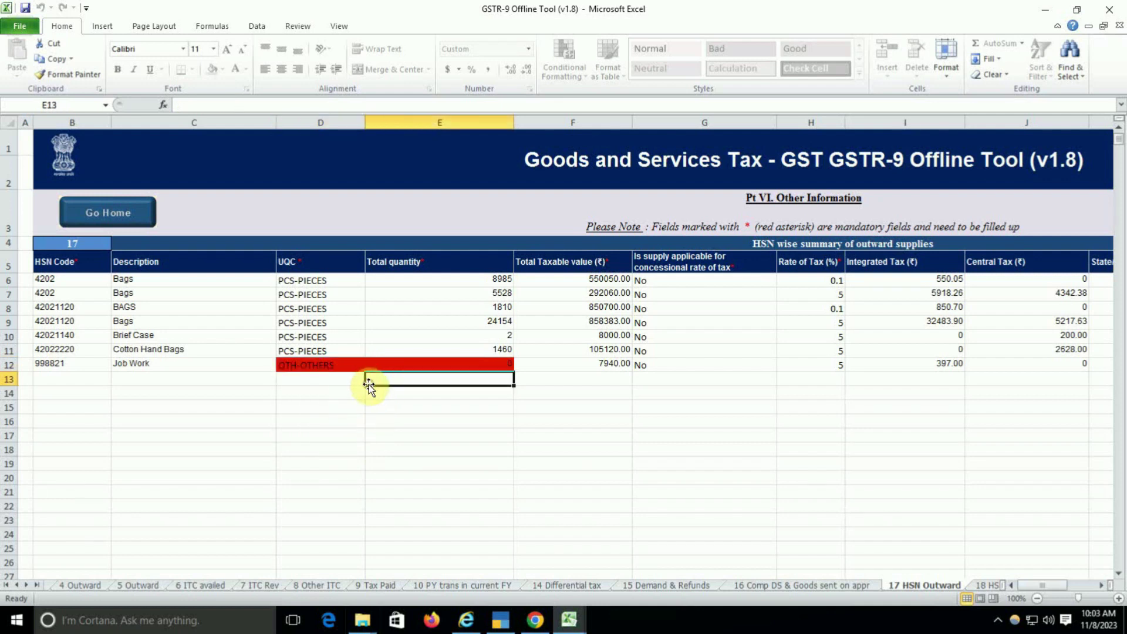
click(372, 364)
click(372, 431)
click(323, 398)
click(322, 365)
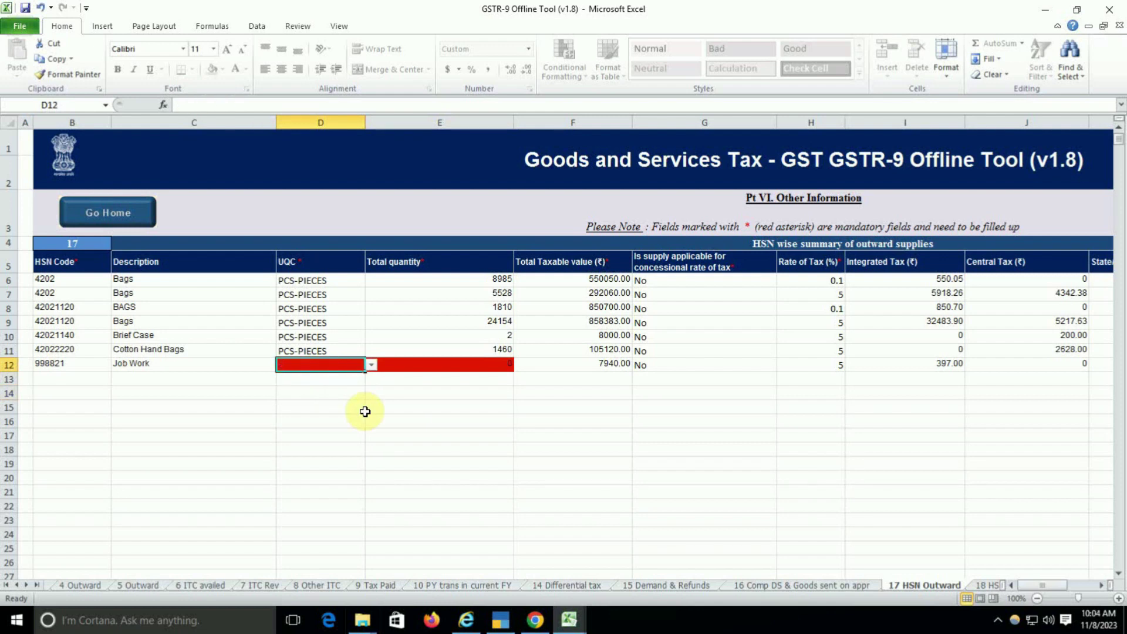
click(414, 430)
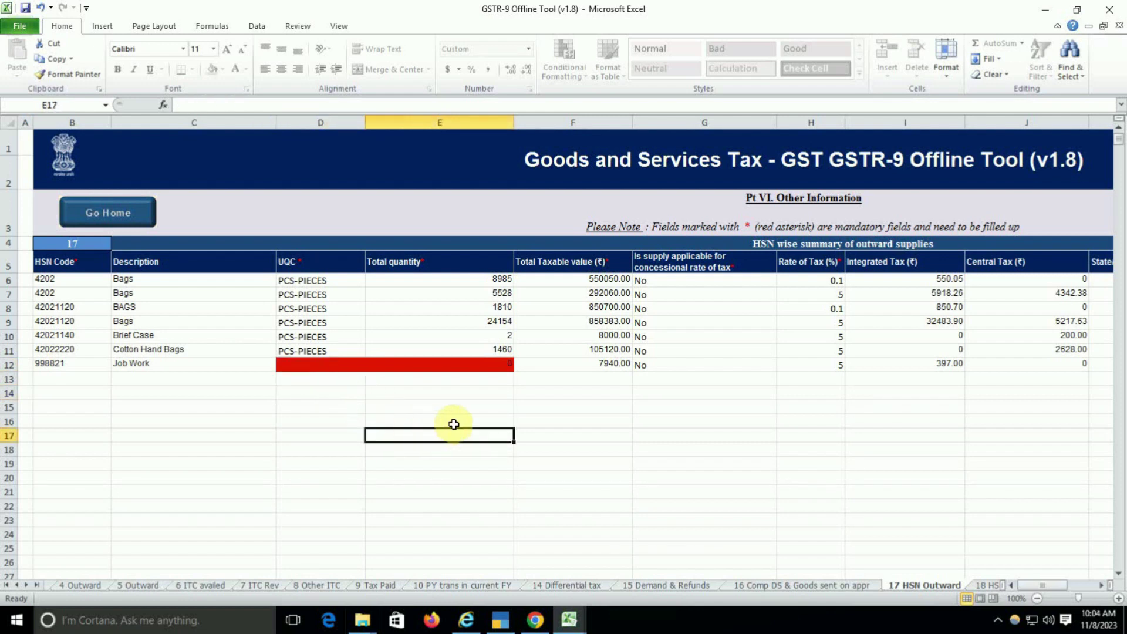
Step: Clear the Job Work row's quantity in cell E12, leaving HSN 998821 unchanged
double_click(83, 363)
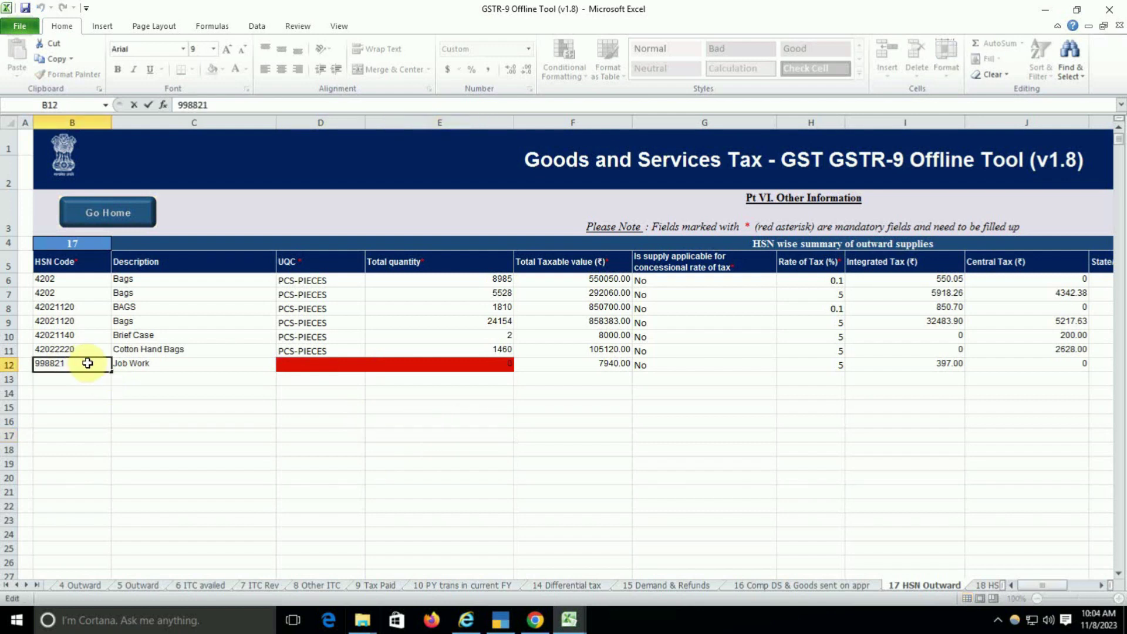
click(188, 423)
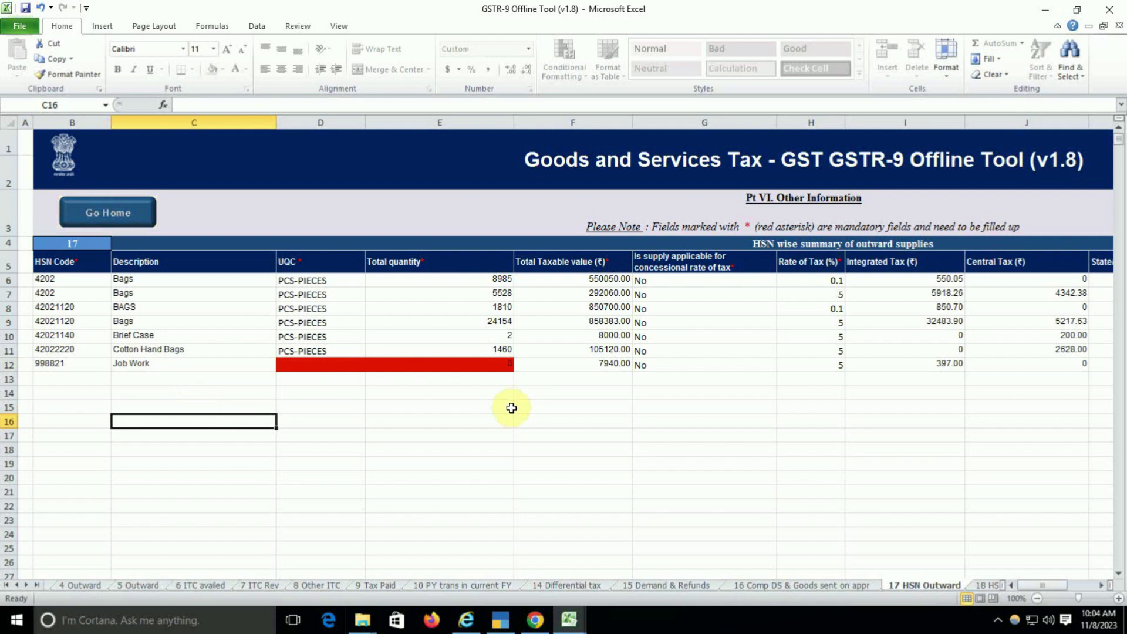
key(Up)
key(Up)
key(Up)
key(Up)
key(Right)
key(Right)
click(698, 438)
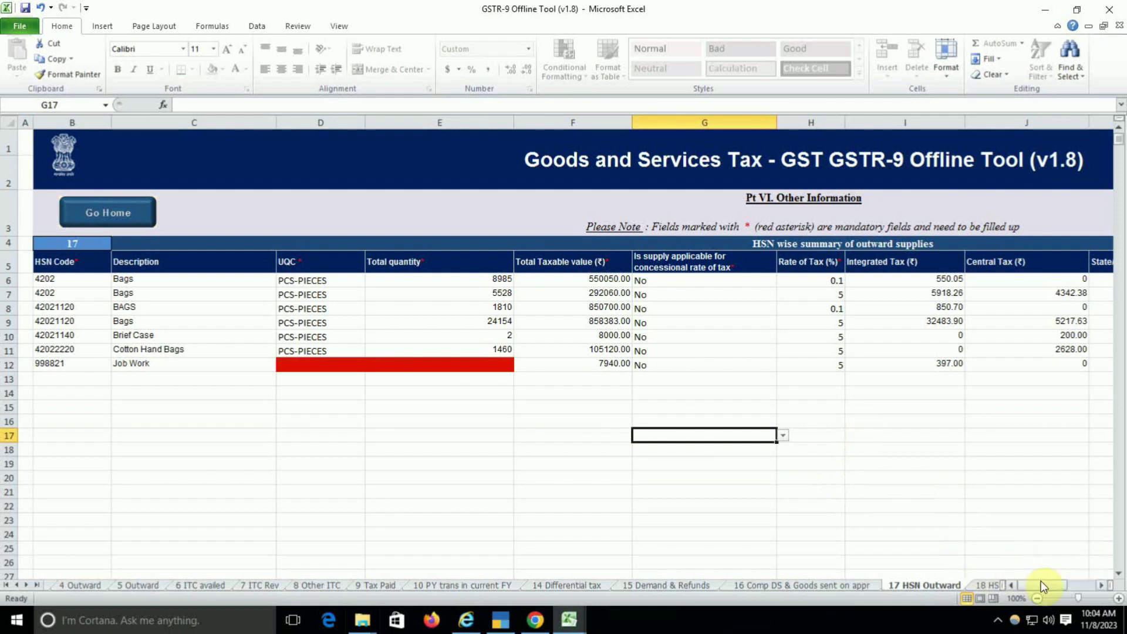
Step: Validate the HSN outward sheet without errors and return to the Home sheet
drag(1041, 586, 1066, 584)
click(885, 216)
click(596, 352)
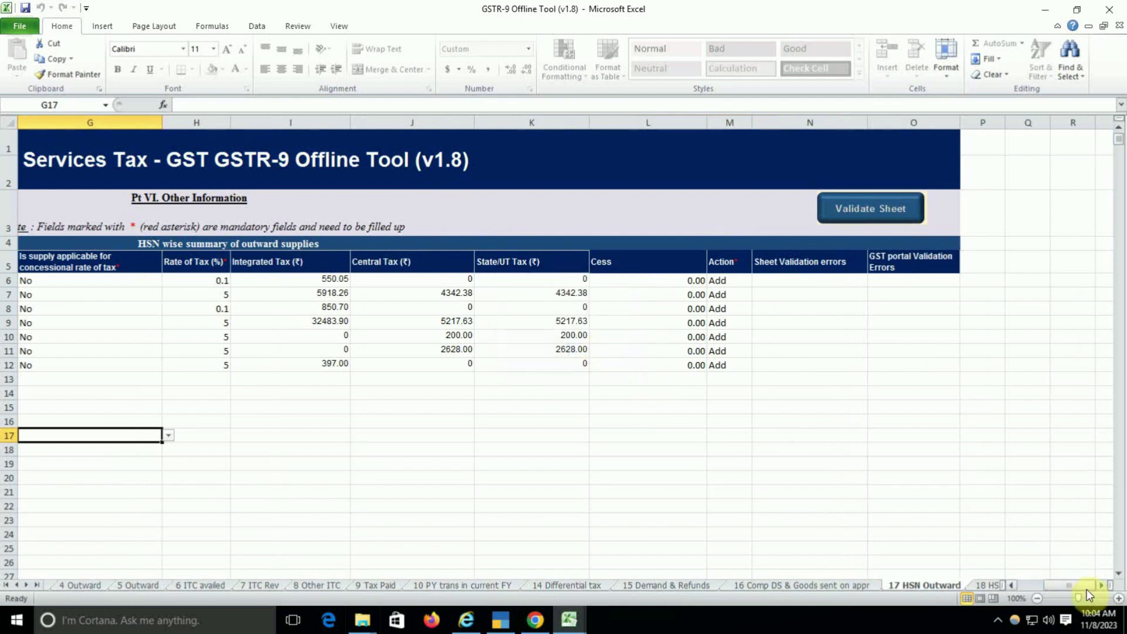
drag(1084, 588, 1076, 583)
click(397, 465)
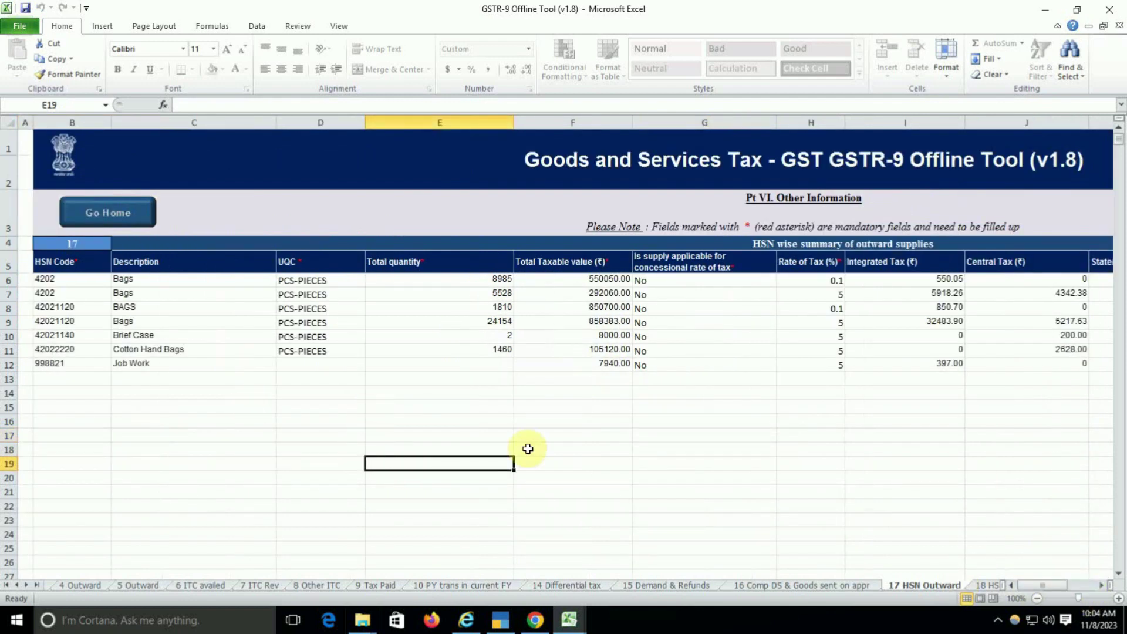
click(151, 226)
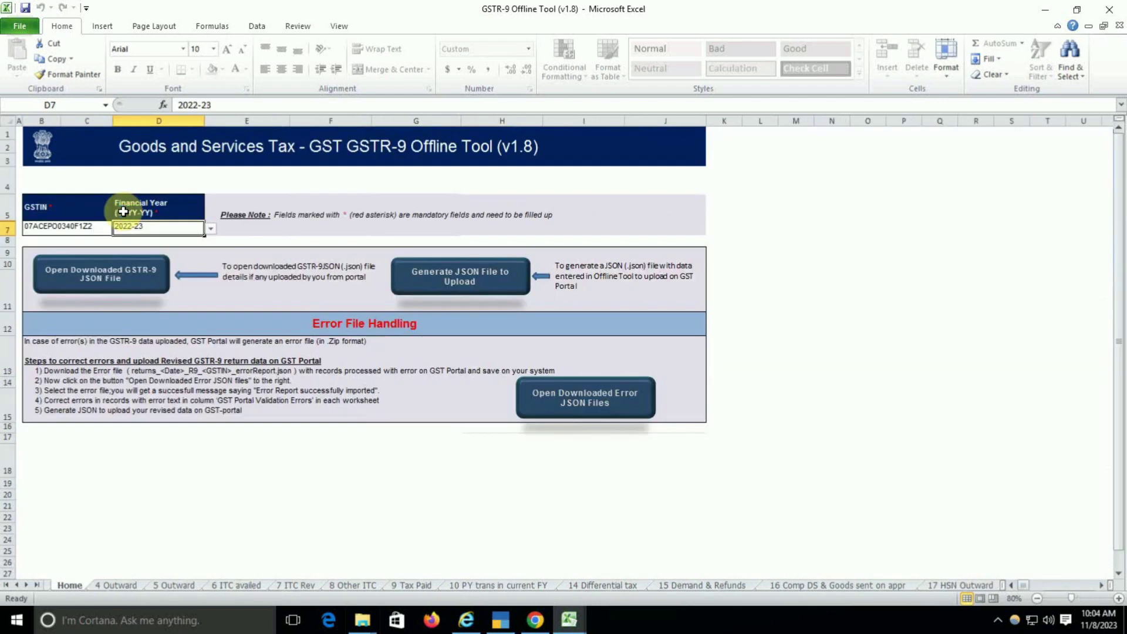
Step: Attempt JSON generation, then validate the 4 Outward, 5 Outward and 6 ITC availed sheets
click(453, 281)
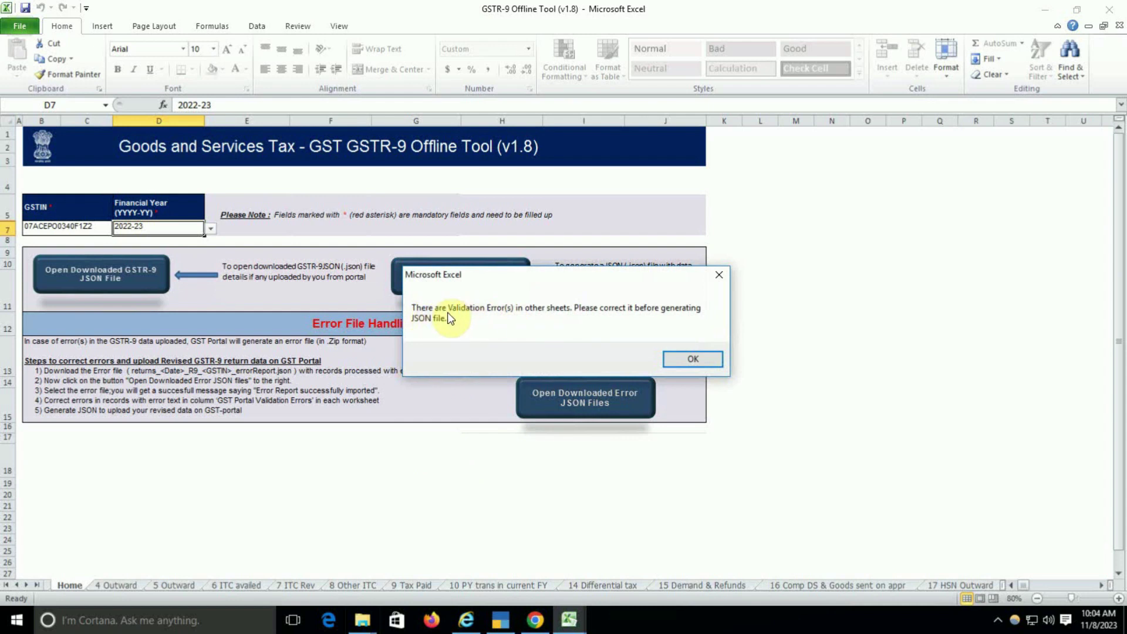
click(714, 360)
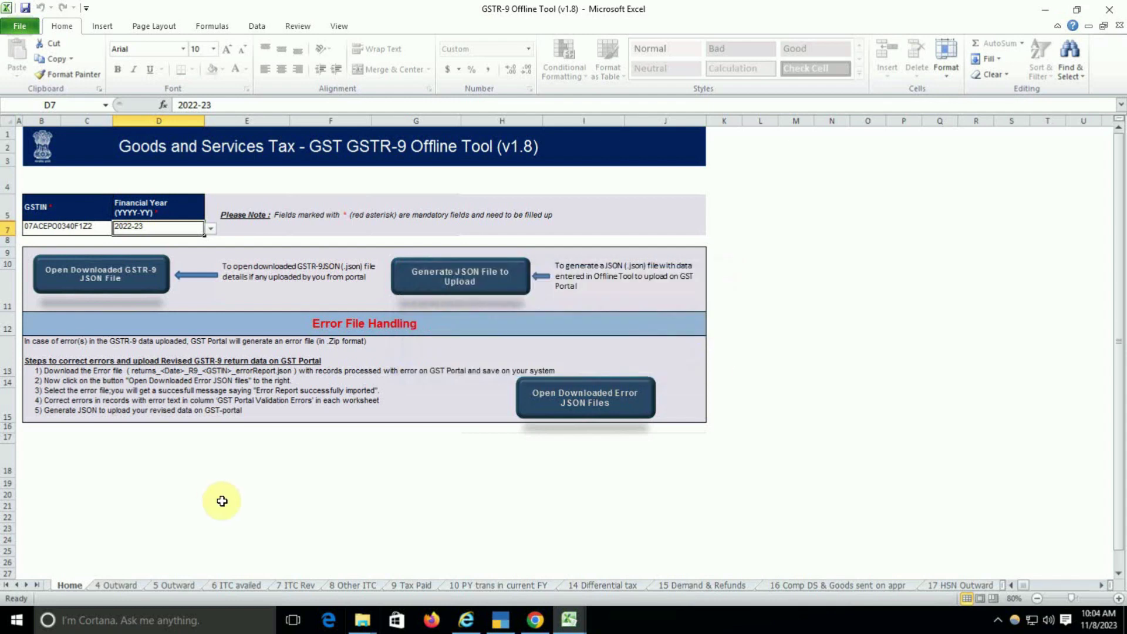
click(118, 585)
click(345, 472)
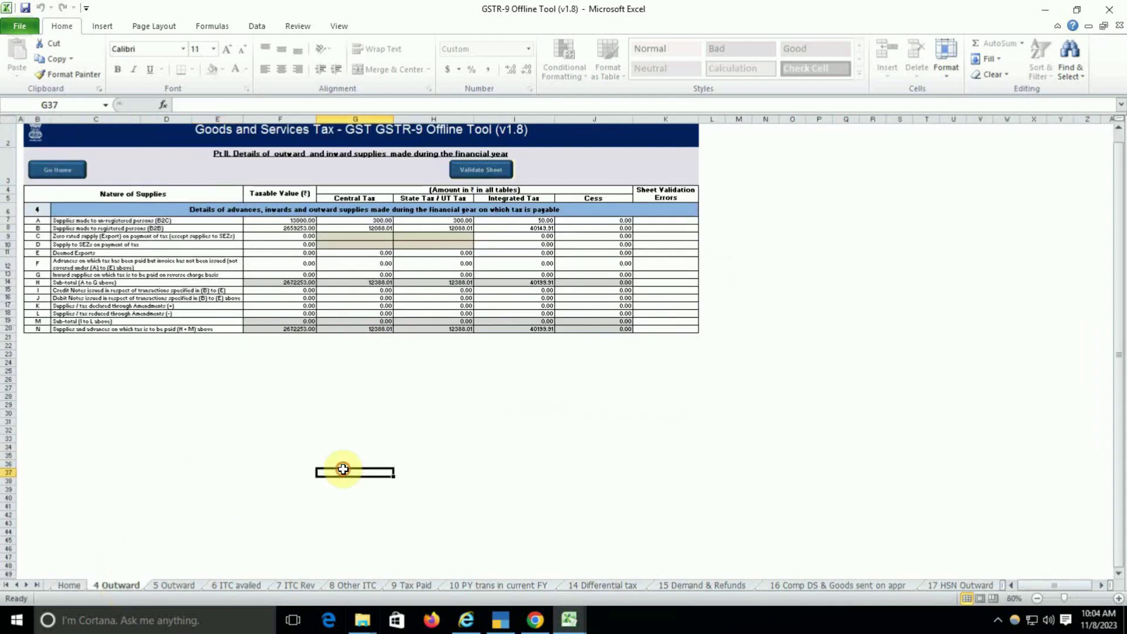
click(482, 170)
click(594, 351)
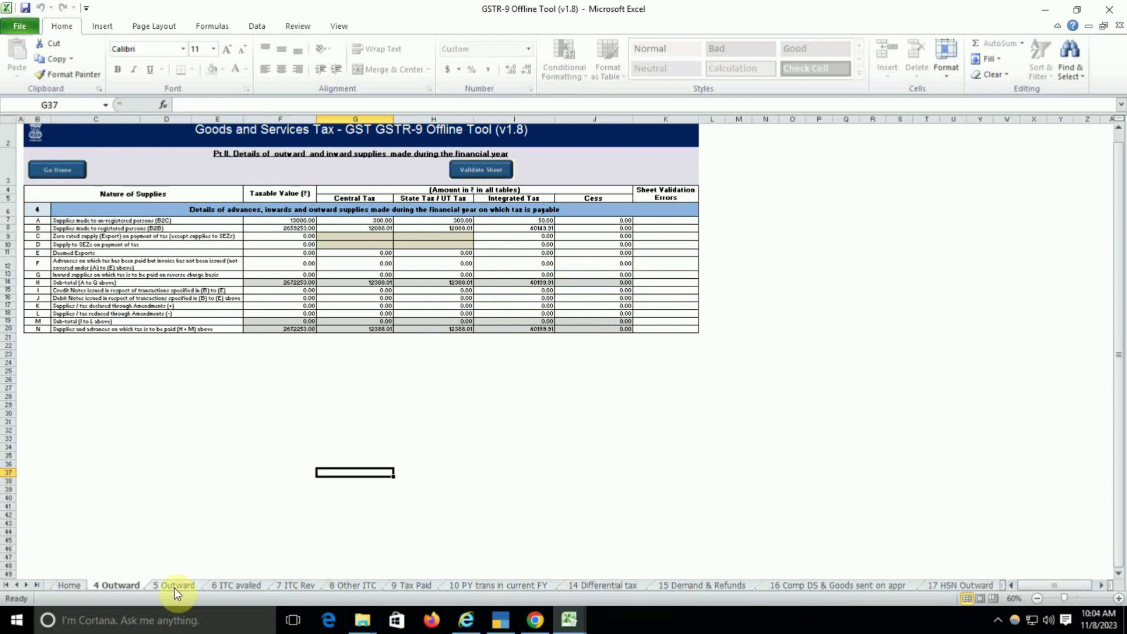
click(173, 586)
click(433, 163)
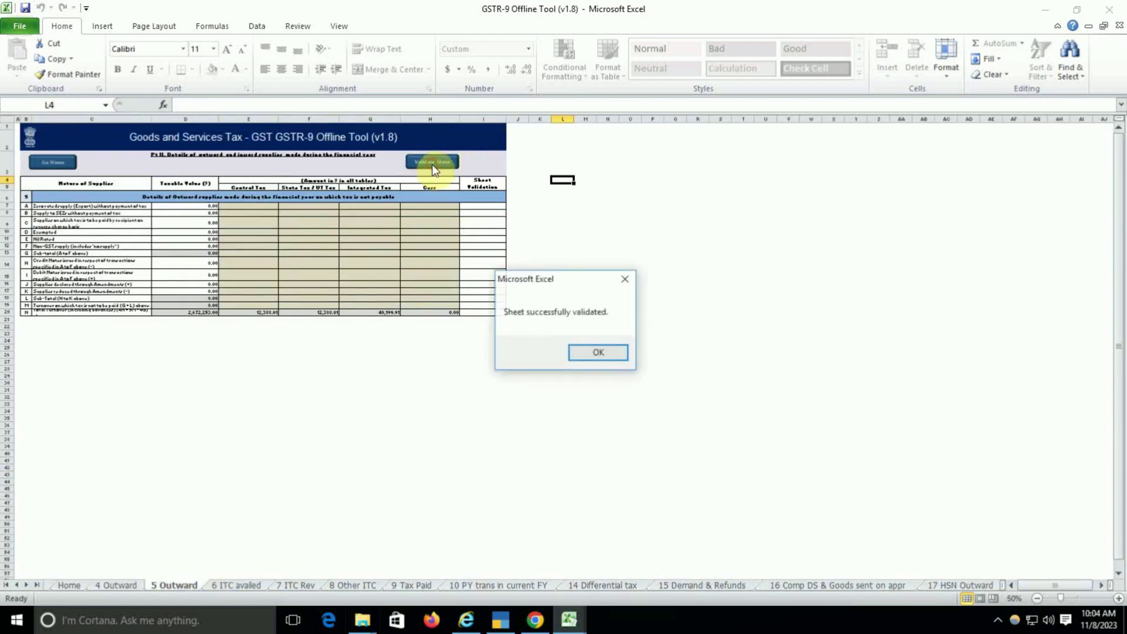
click(588, 354)
click(241, 583)
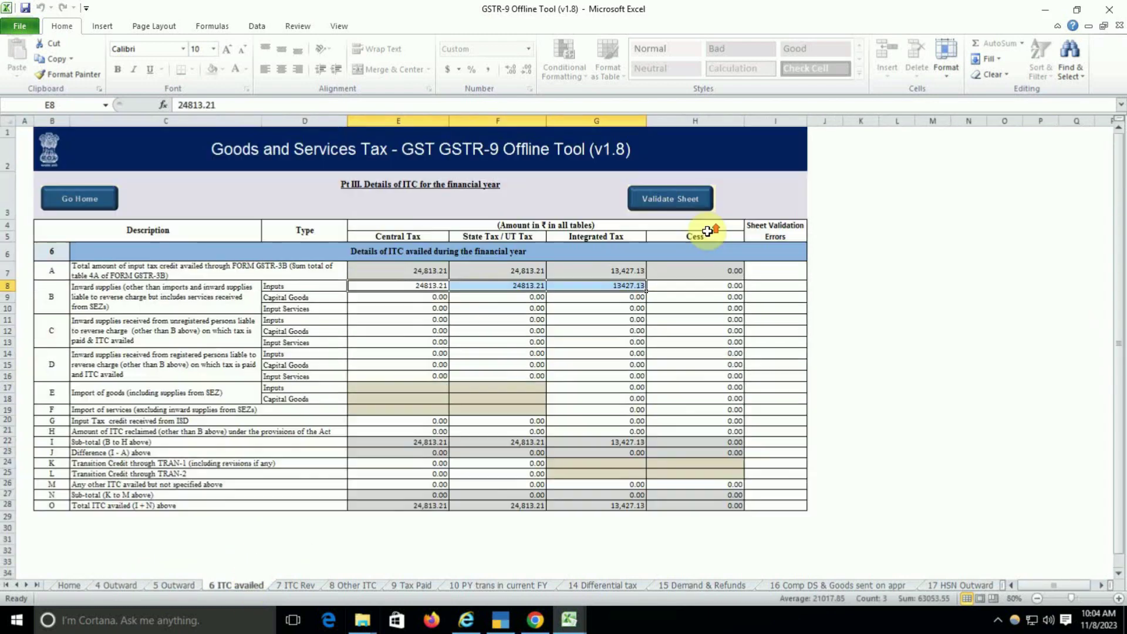
click(688, 197)
click(604, 353)
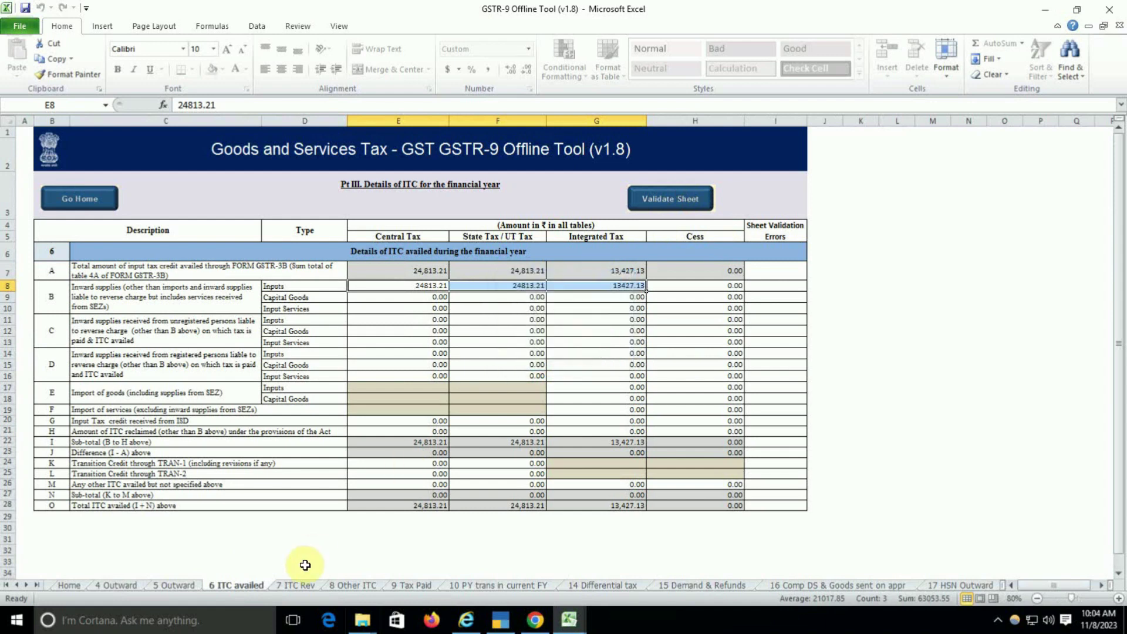
Step: Remove the 'Others' text from C14 on the 7 ITC Rev sheet and validate it
click(297, 584)
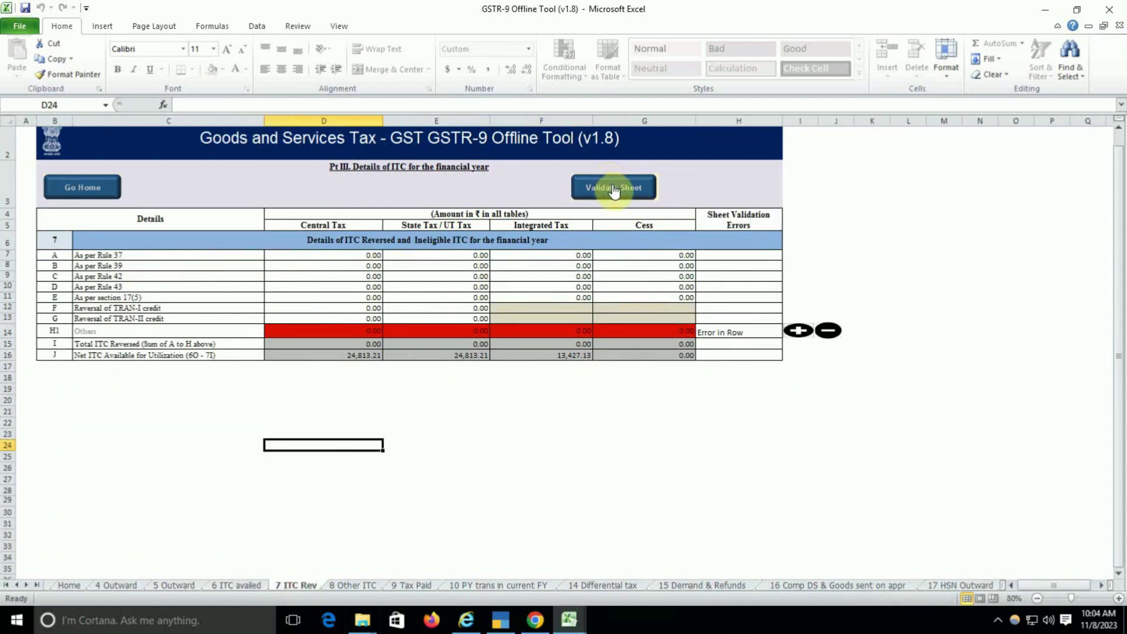
click(178, 331)
click(340, 422)
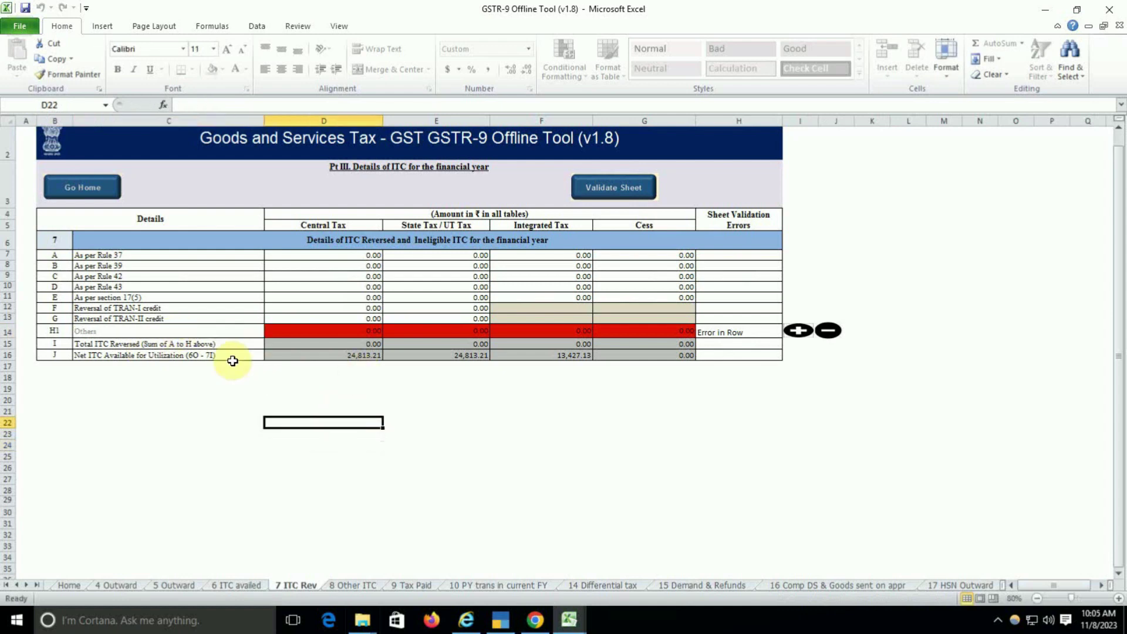
mouse_move(306, 332)
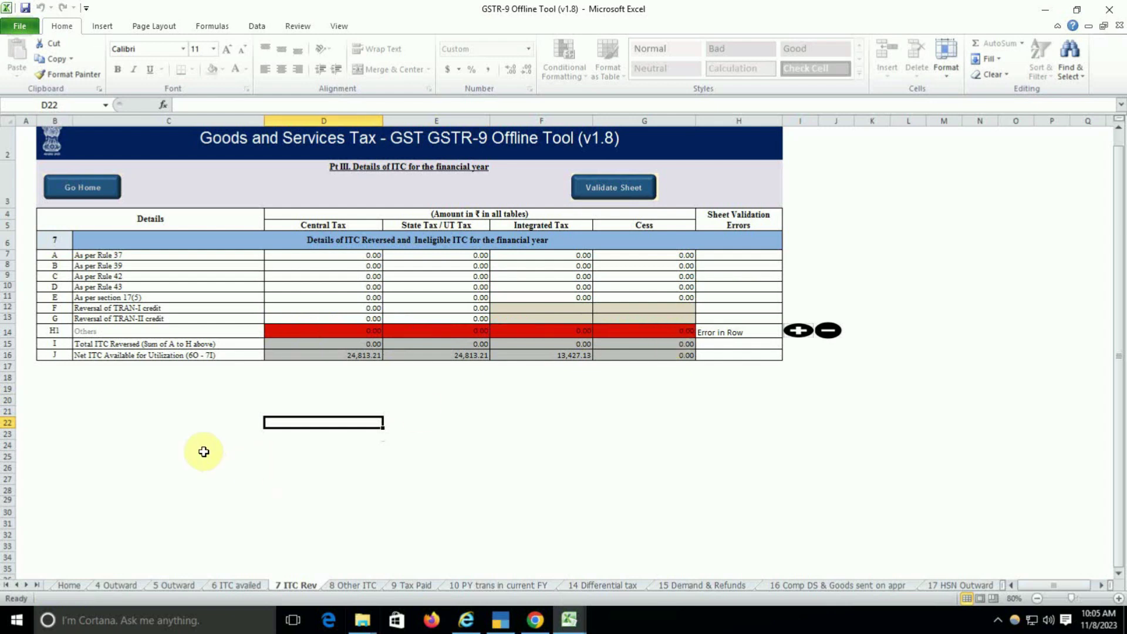
double_click(167, 330)
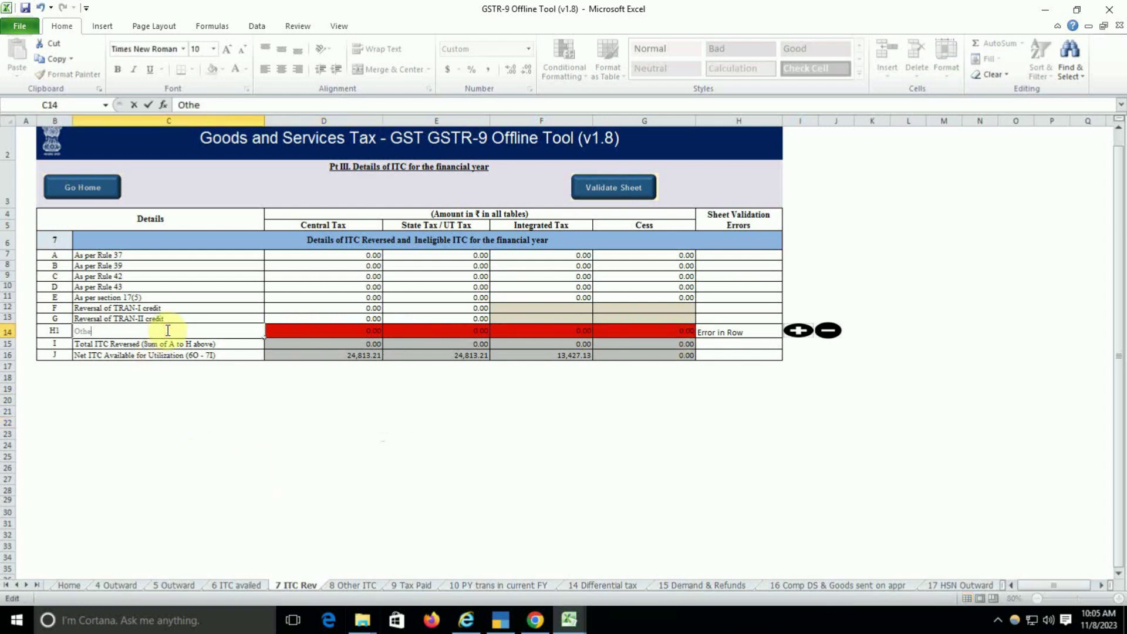
click(311, 329)
click(464, 330)
click(573, 330)
click(566, 425)
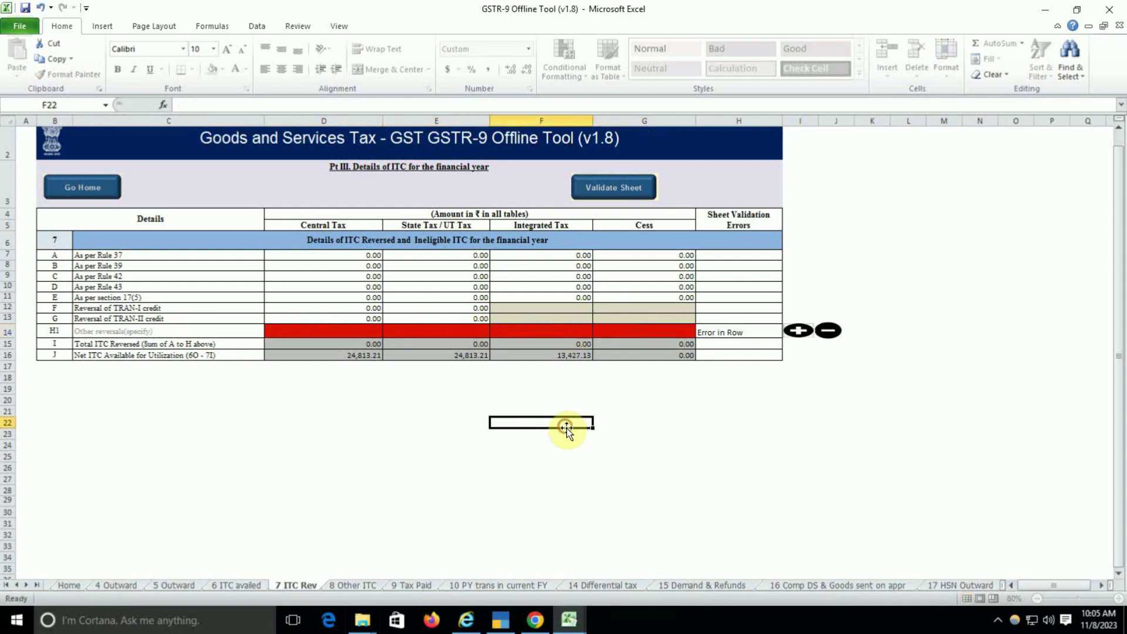
click(613, 187)
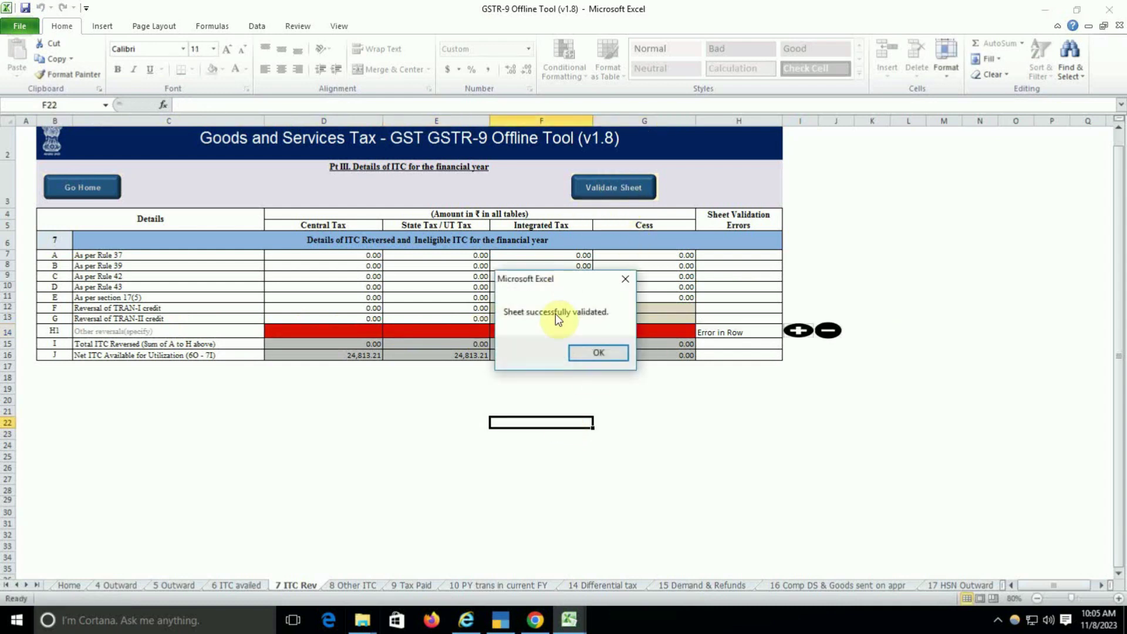
click(598, 348)
click(354, 586)
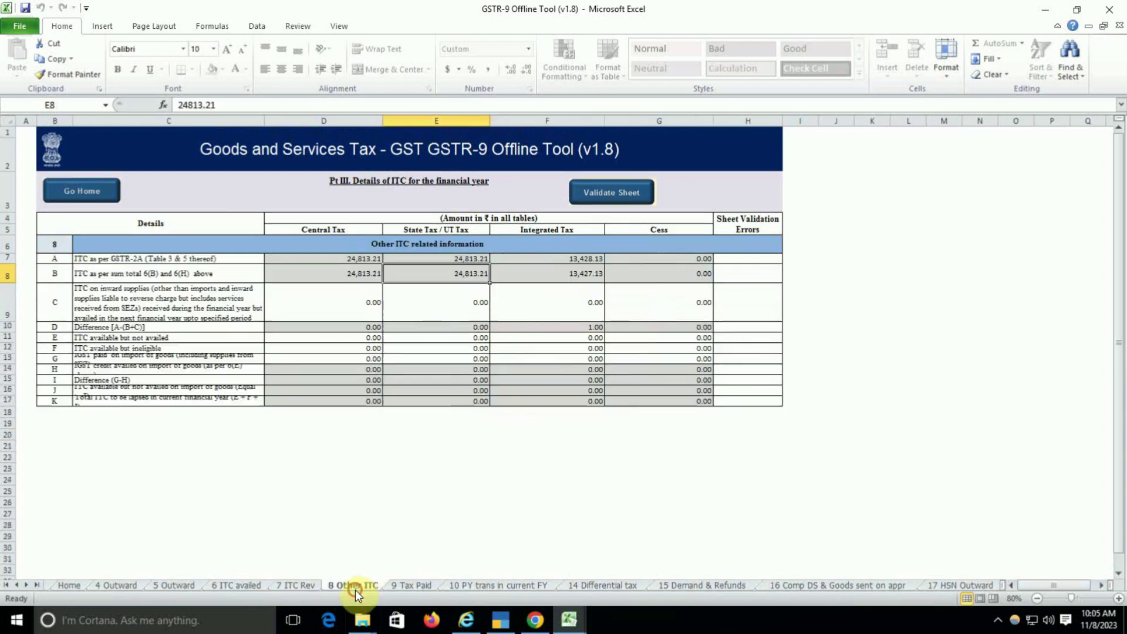
Step: Validate the 8 Other ITC, 9 Tax Paid and 10 PY trans in current FY sheets
click(613, 193)
click(598, 348)
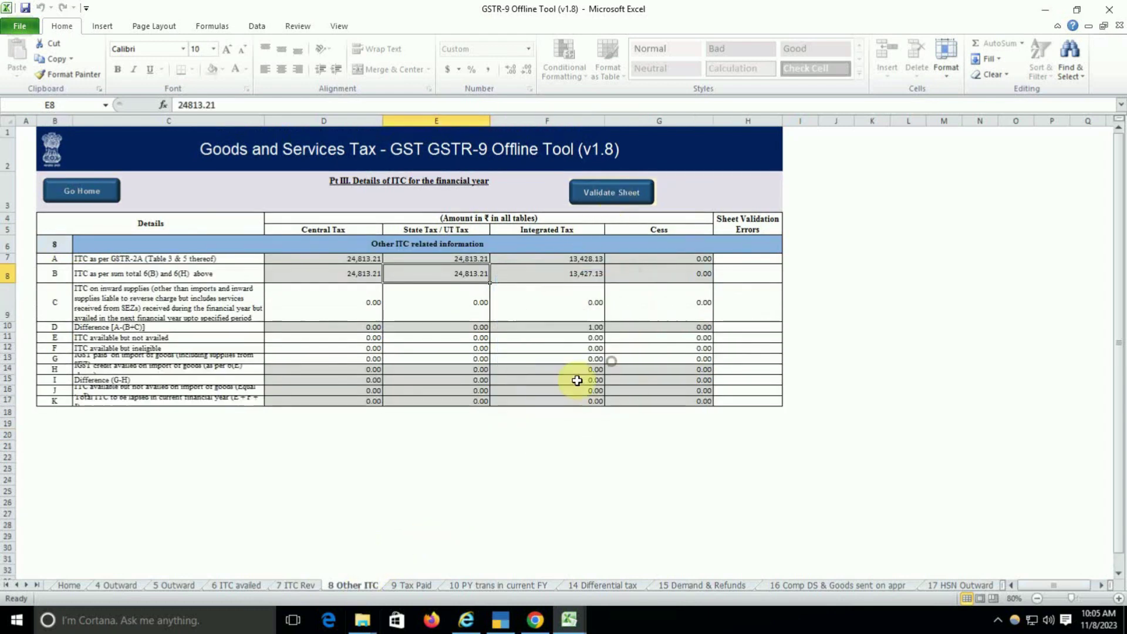
click(413, 586)
click(655, 172)
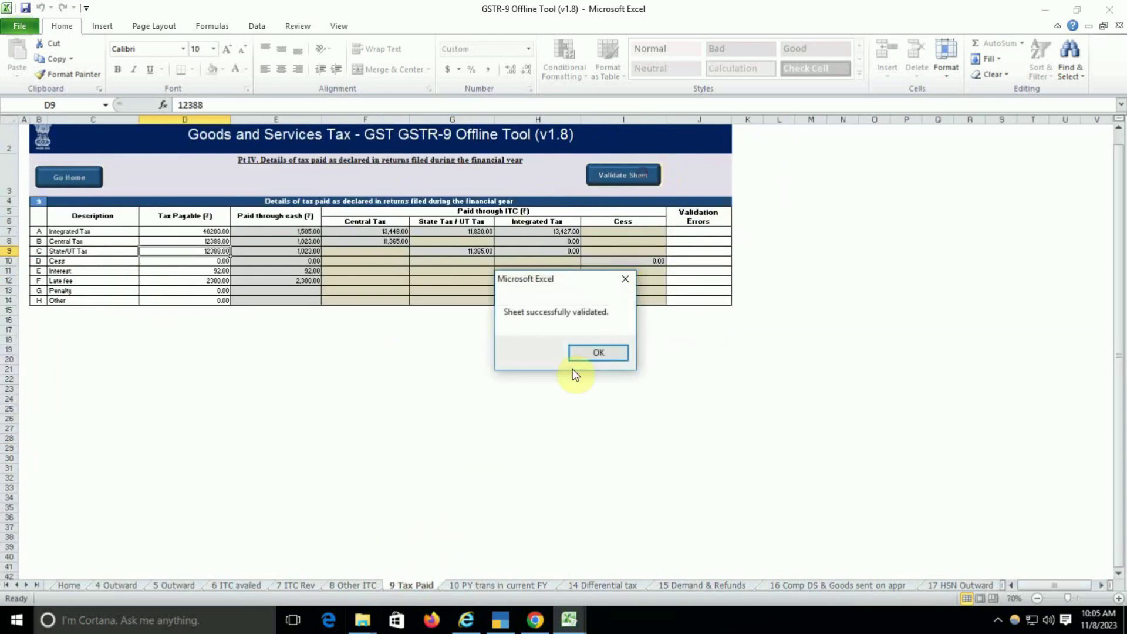
click(599, 353)
click(487, 586)
click(730, 166)
click(597, 351)
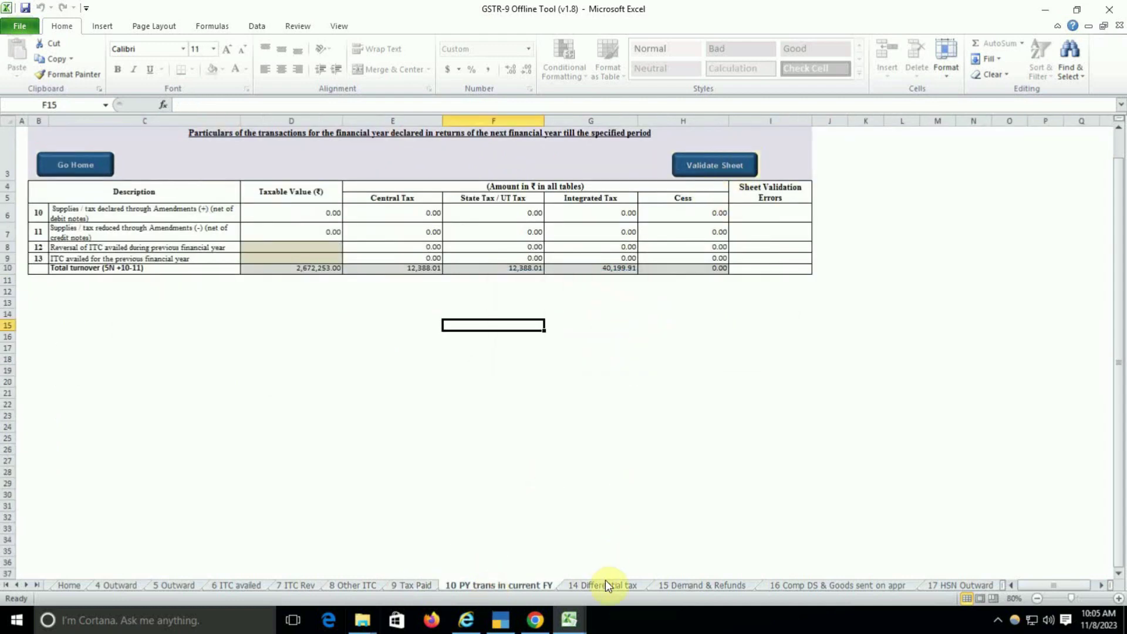
Step: Validate the 14 Differential tax, 15 Demand & Refunds and 16 Comp DS sheets
click(604, 585)
click(685, 185)
click(594, 352)
click(705, 585)
click(749, 189)
click(591, 353)
click(820, 587)
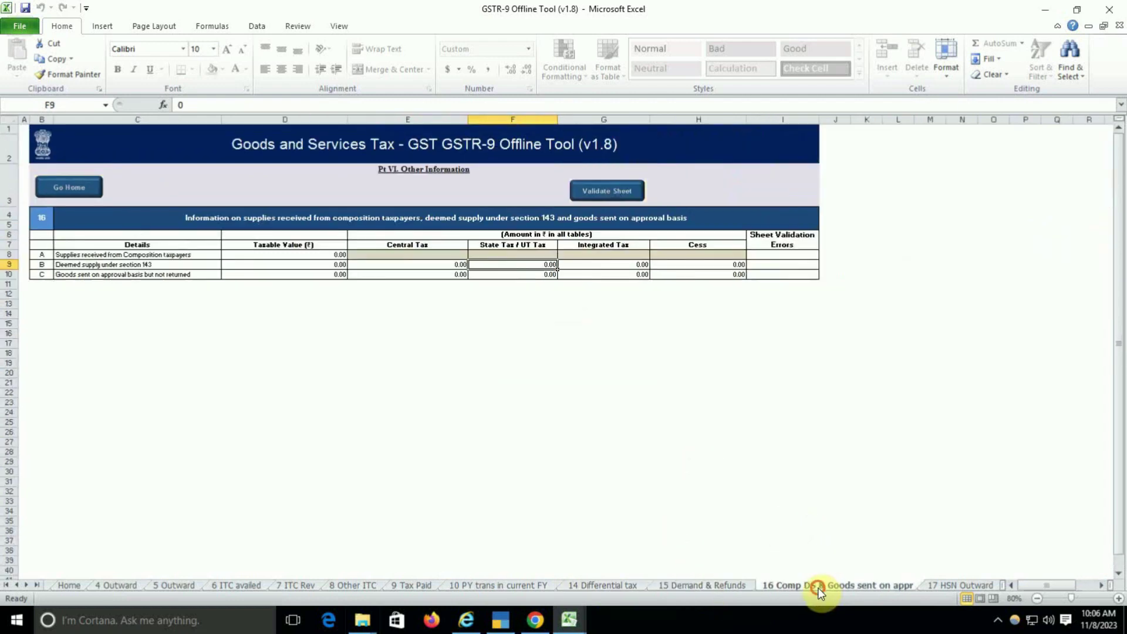
click(605, 191)
click(594, 350)
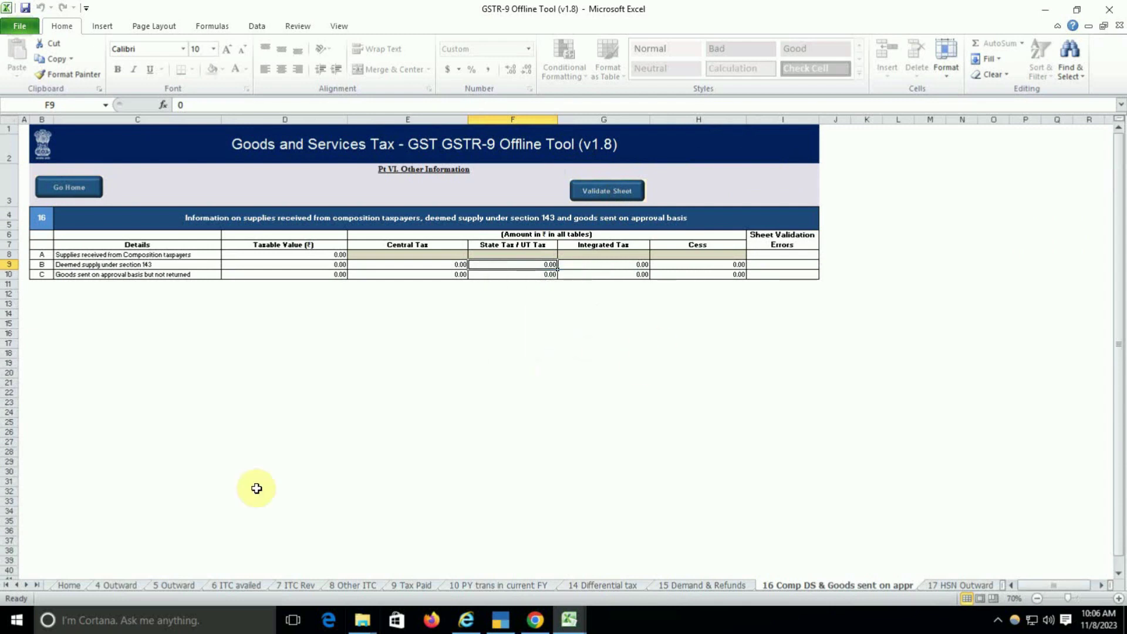
Step: Validate the 17 HSN Outward and 18 HSN Inward sheets
click(39, 586)
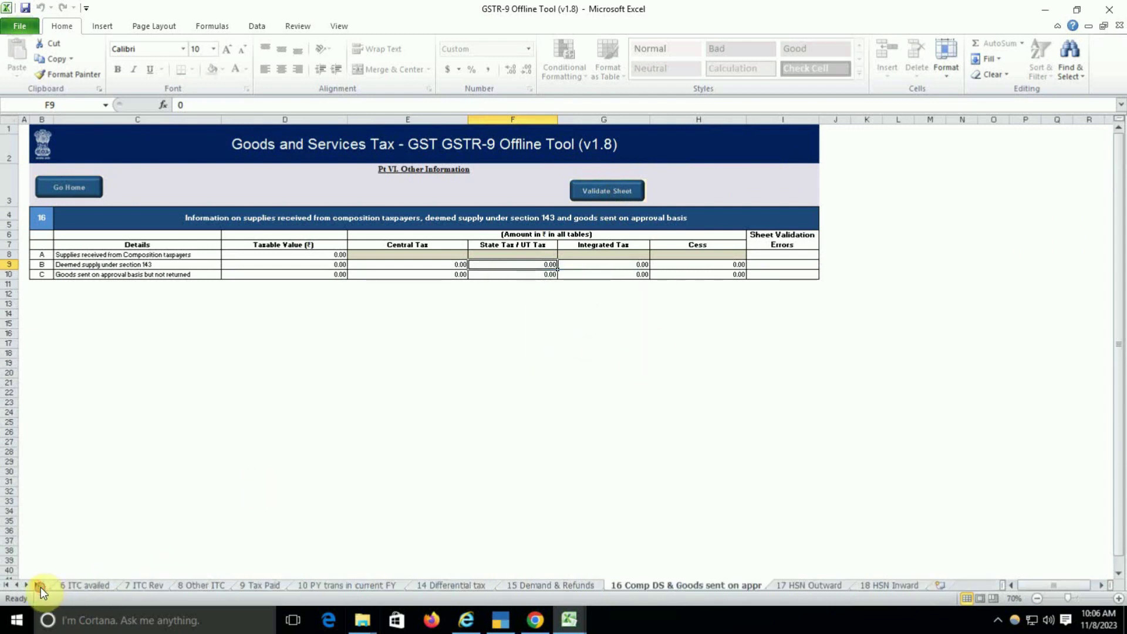
click(812, 585)
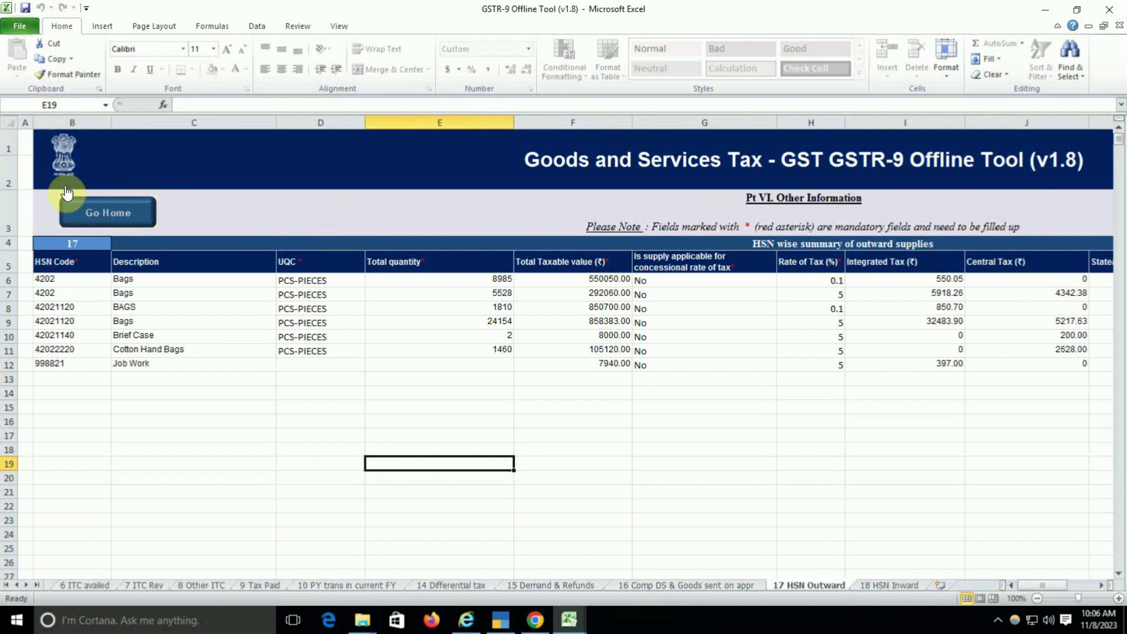
click(1034, 584)
click(880, 212)
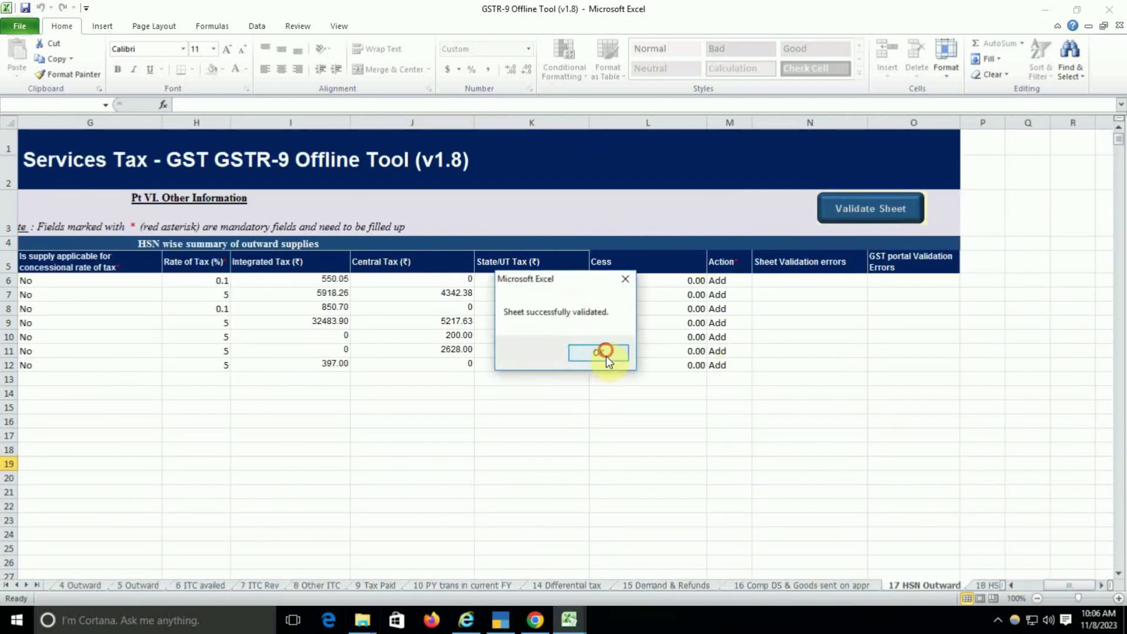
click(605, 353)
click(984, 585)
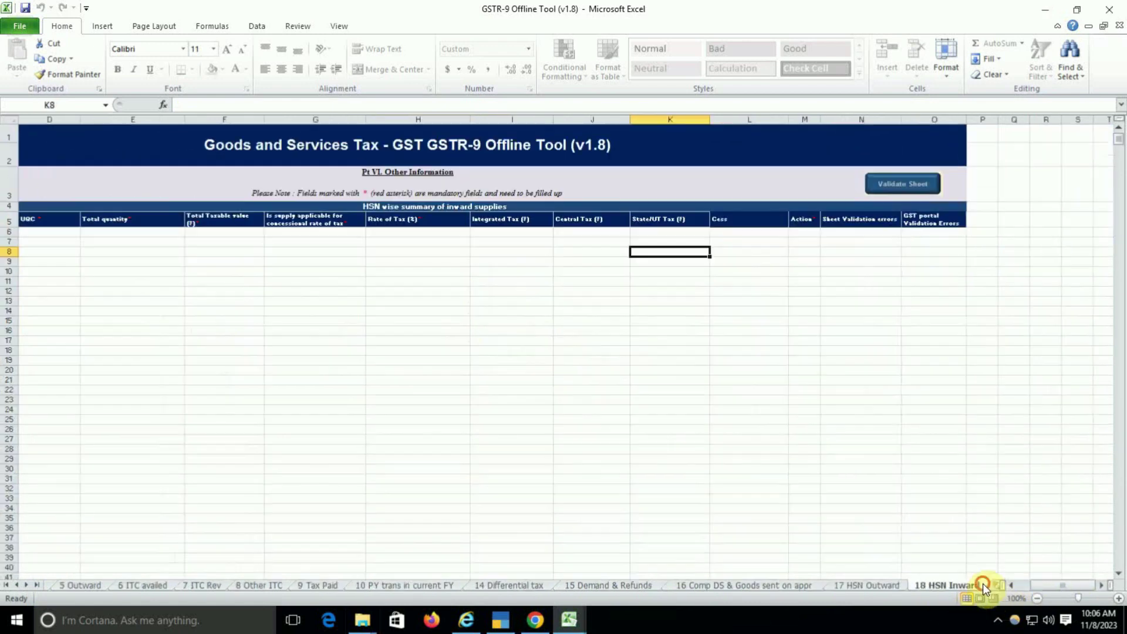
click(904, 185)
click(603, 352)
Step: Scroll the sheet tabs back to the start and return to the Home sheet
click(849, 451)
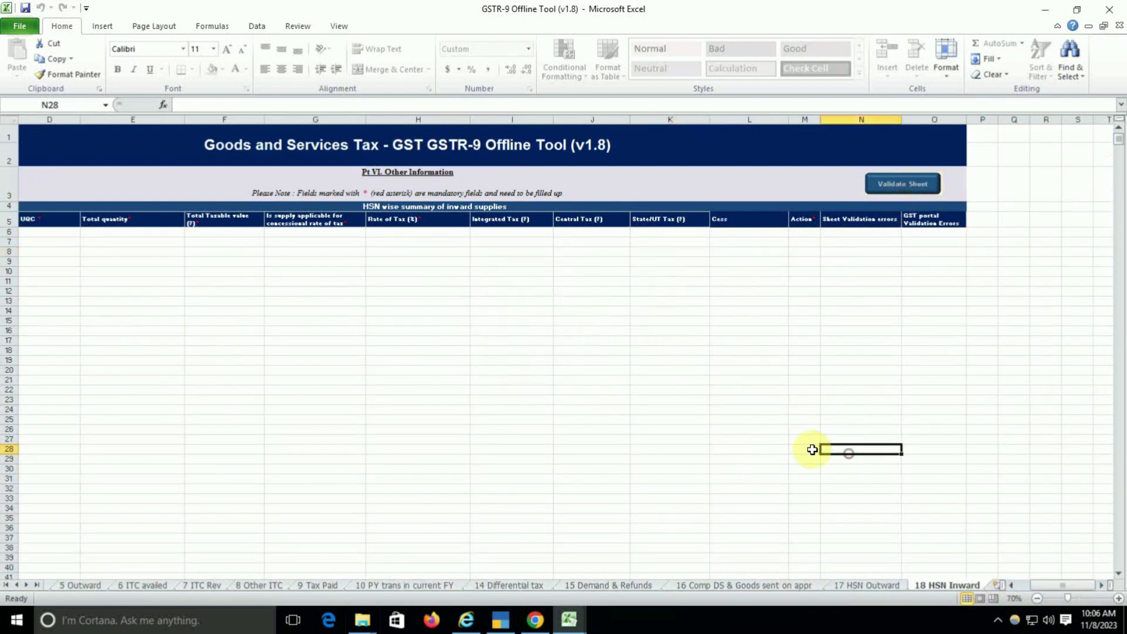
click(86, 586)
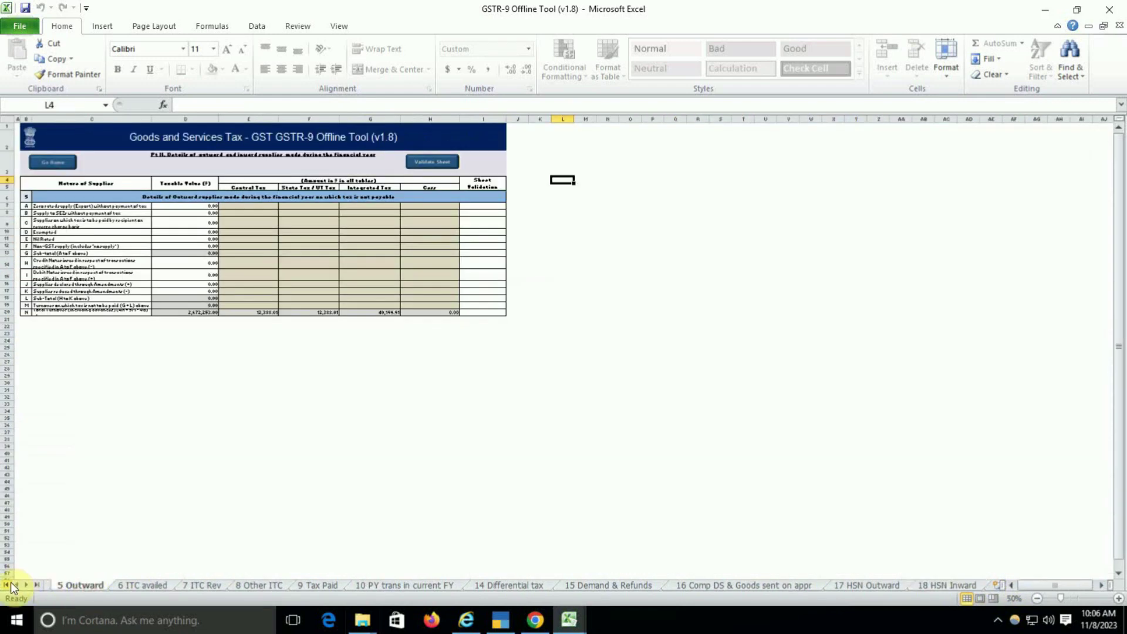
click(7, 584)
click(114, 586)
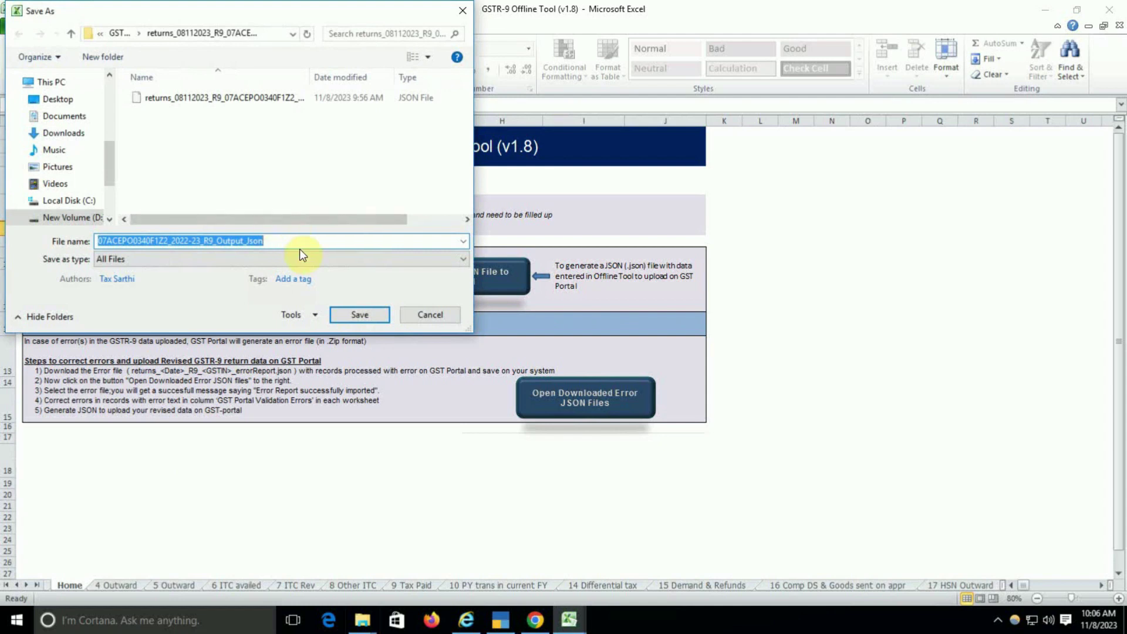
Step: Save the GSTR-9 R9 output JSON file, confirm its creation, and return to the GST portal
click(359, 320)
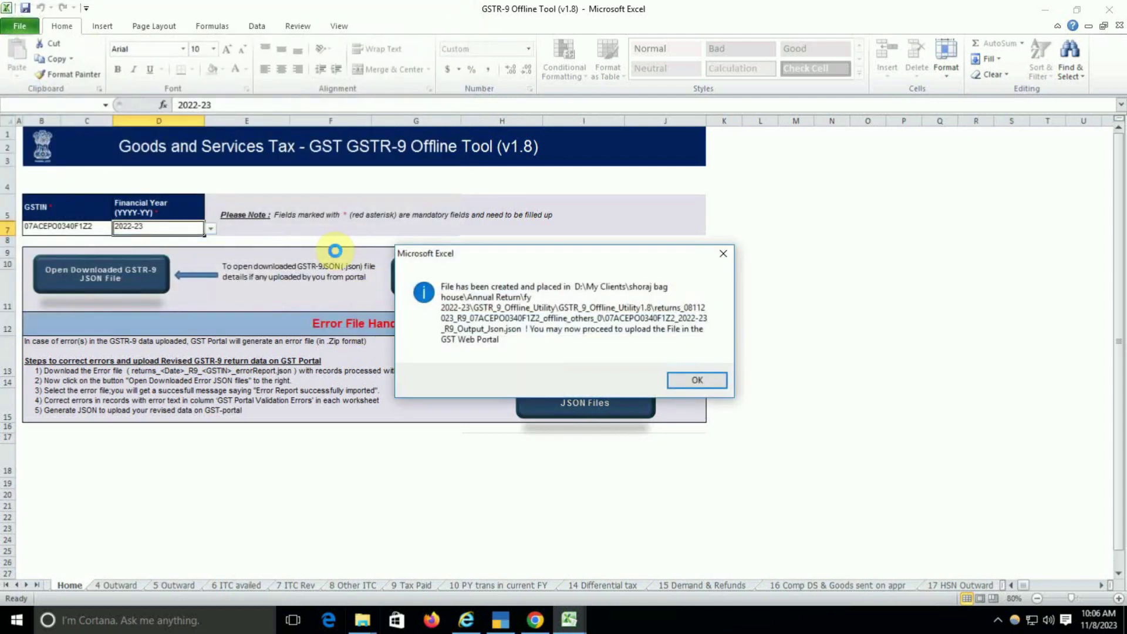
click(697, 379)
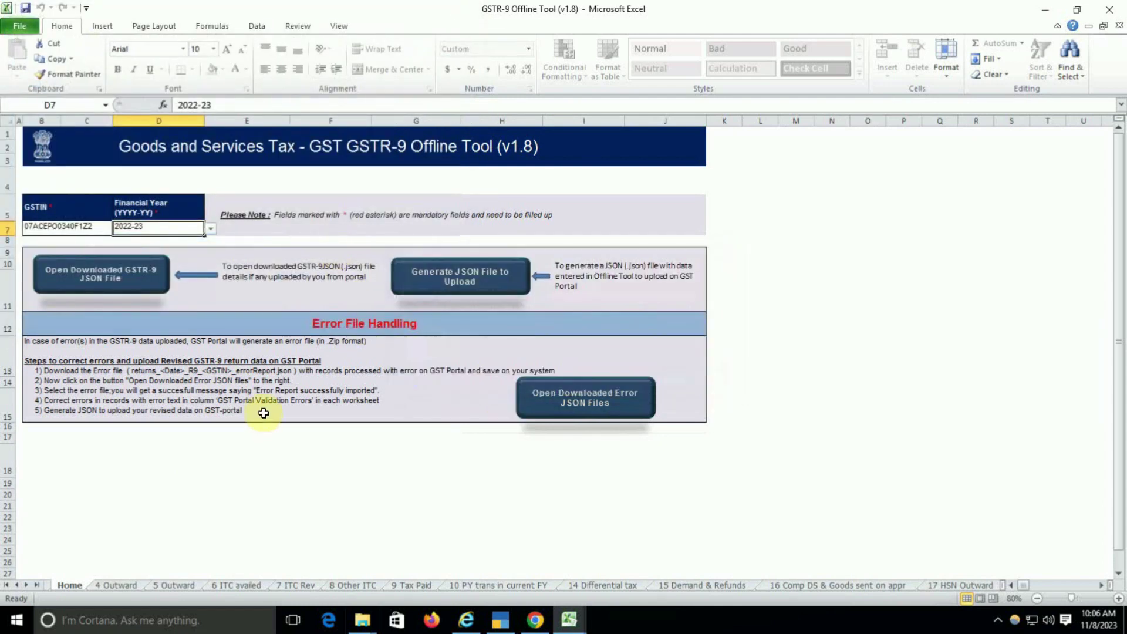
click(534, 622)
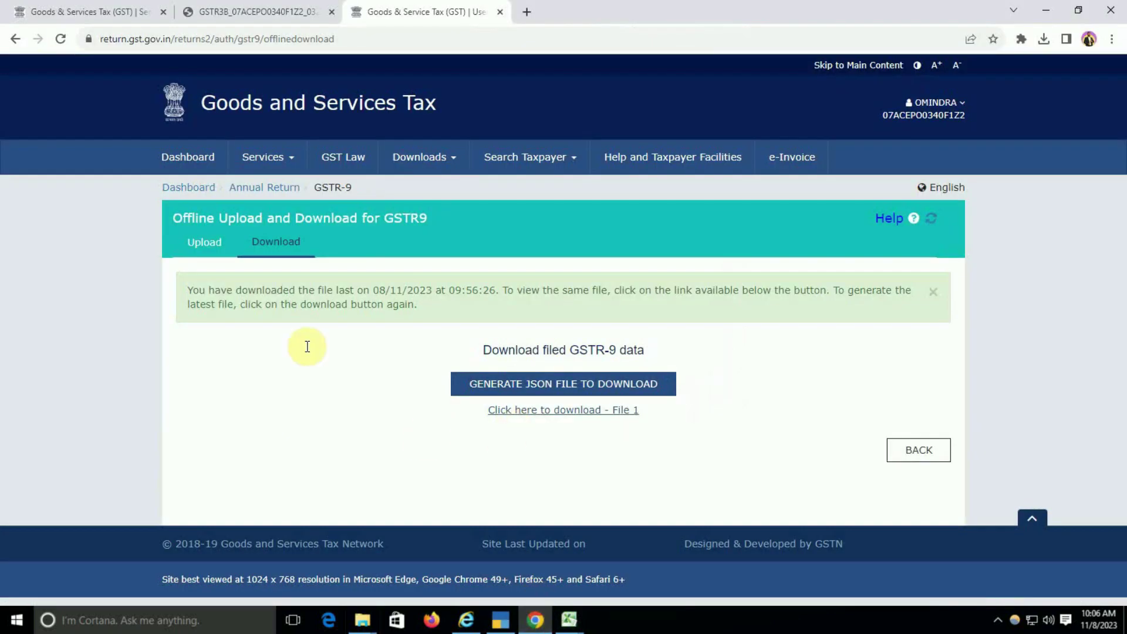
Step: Start a GSTR-9 offline upload and browse D: into My Clients, the client folder, 2022-23
click(202, 245)
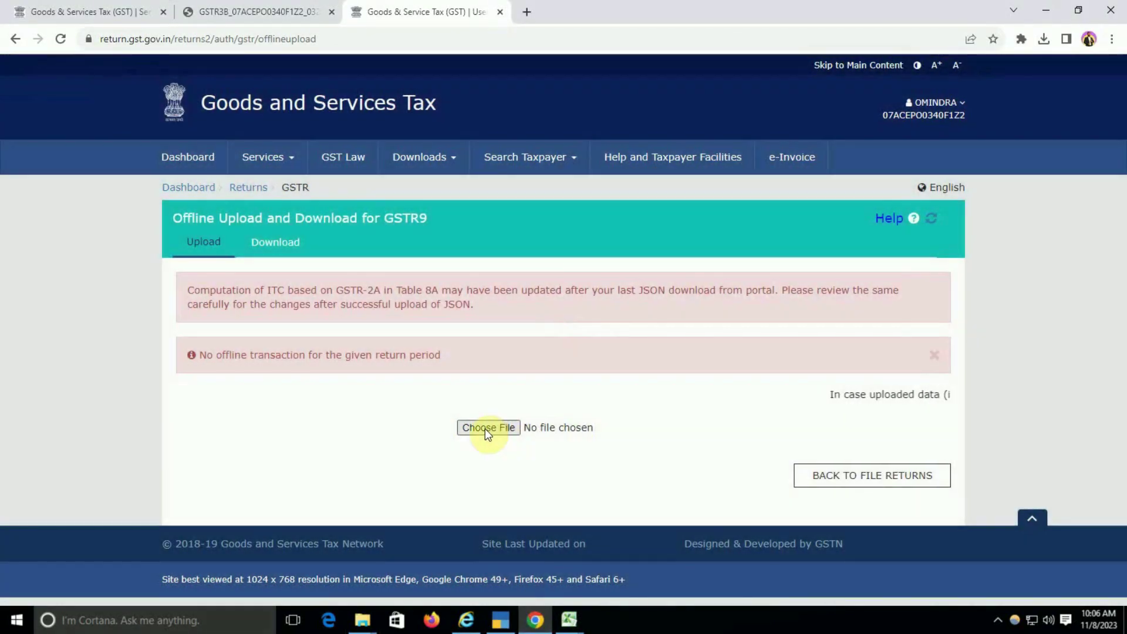
click(486, 428)
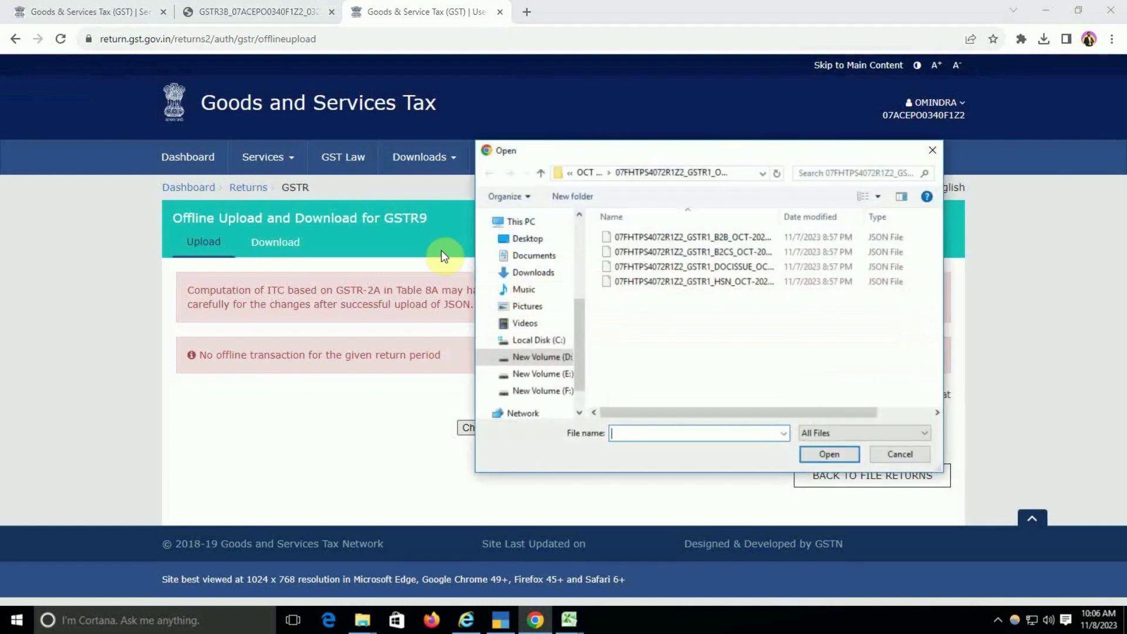
click(539, 356)
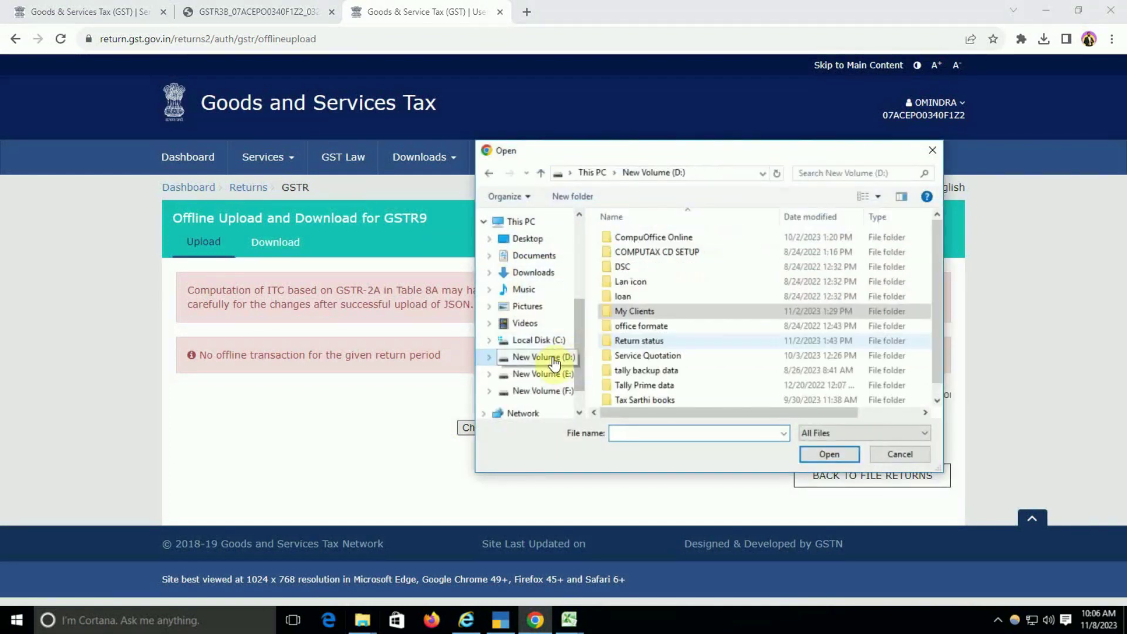
double_click(625, 309)
scroll(622, 352, down, 10)
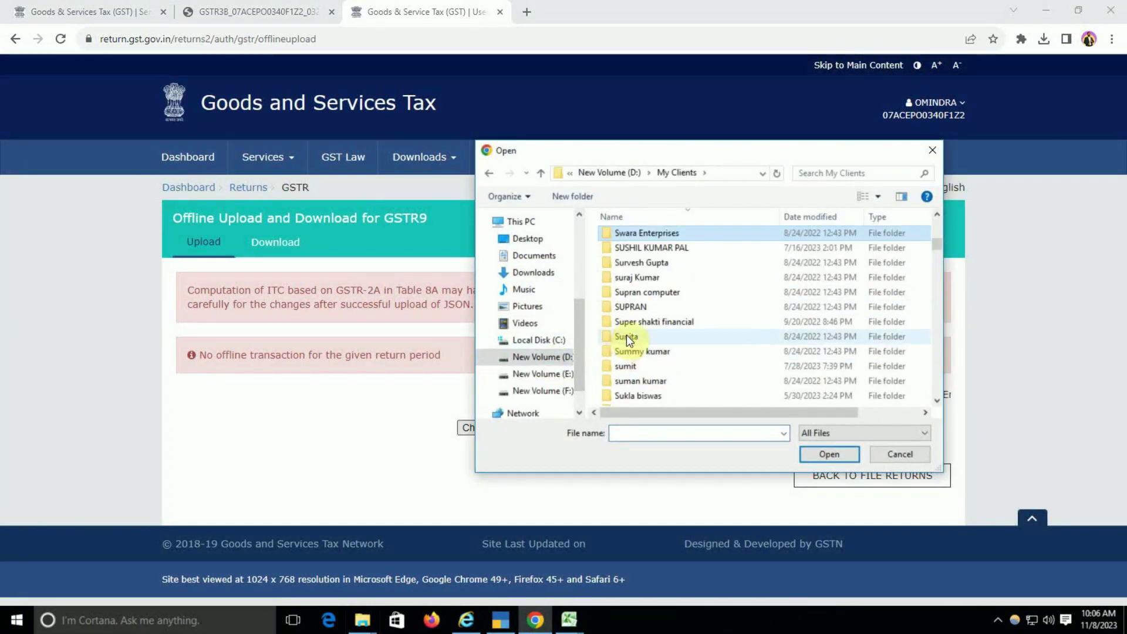
scroll(690, 334, down, 2)
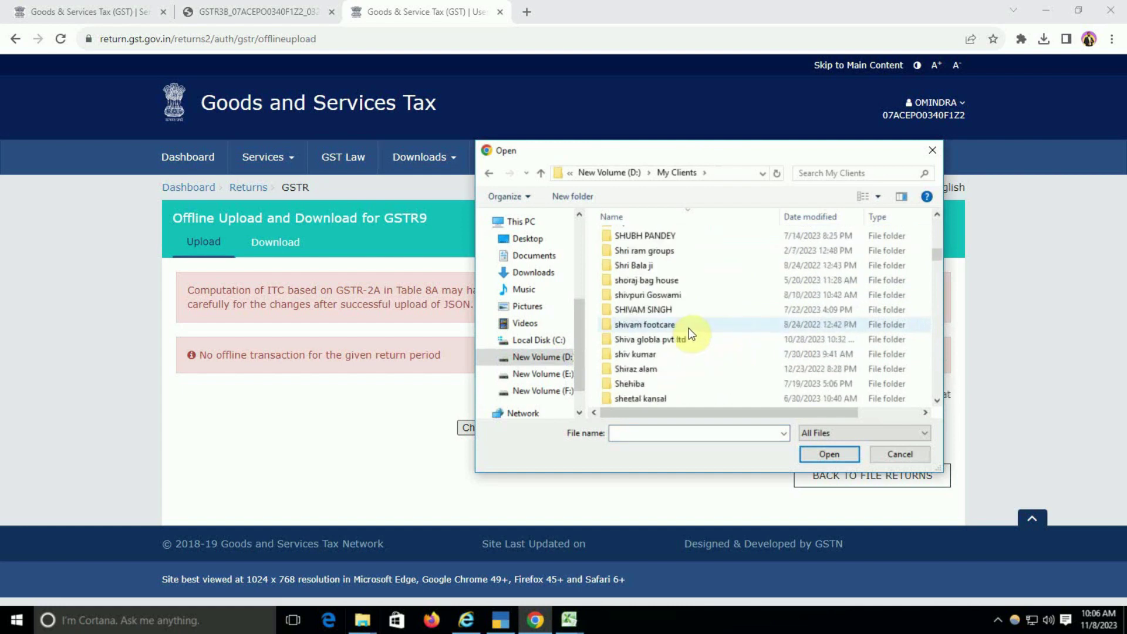
double_click(661, 280)
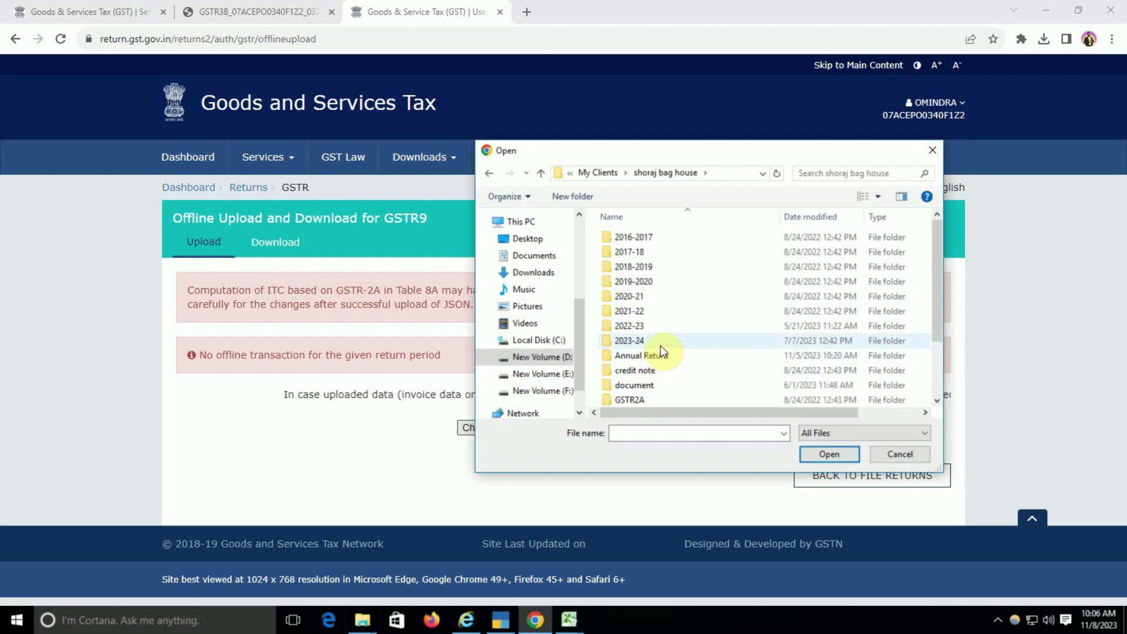
double_click(656, 328)
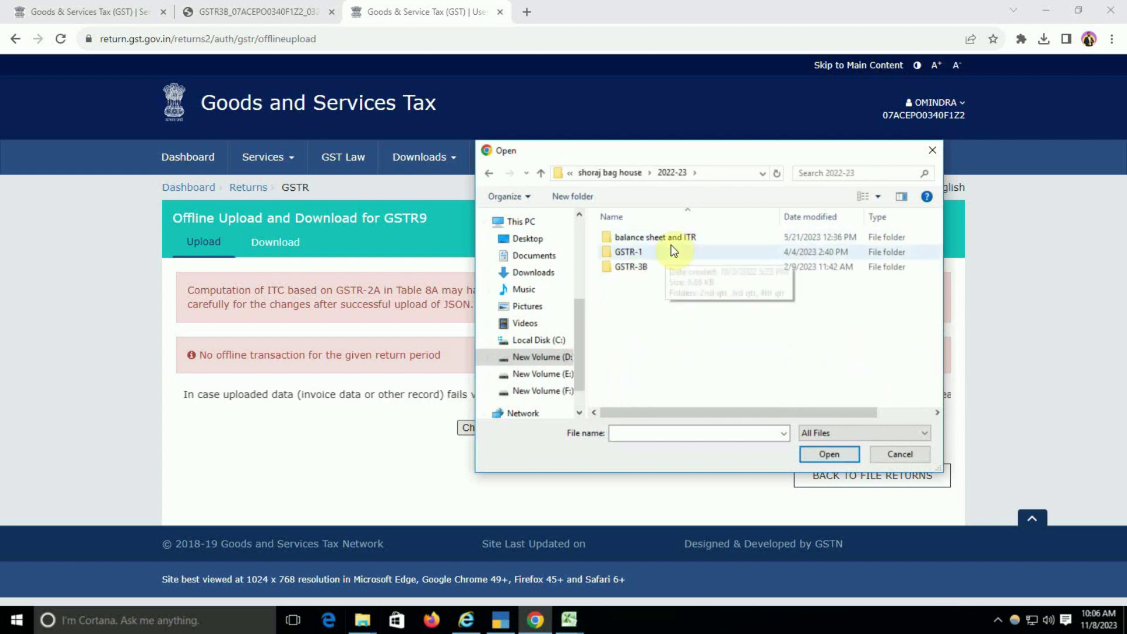
Step: Go to Annual Return > fy 2022-23 > GSTR_9_Offline_Utility1.8 returns folder and upload the R9 output JSON
click(622, 171)
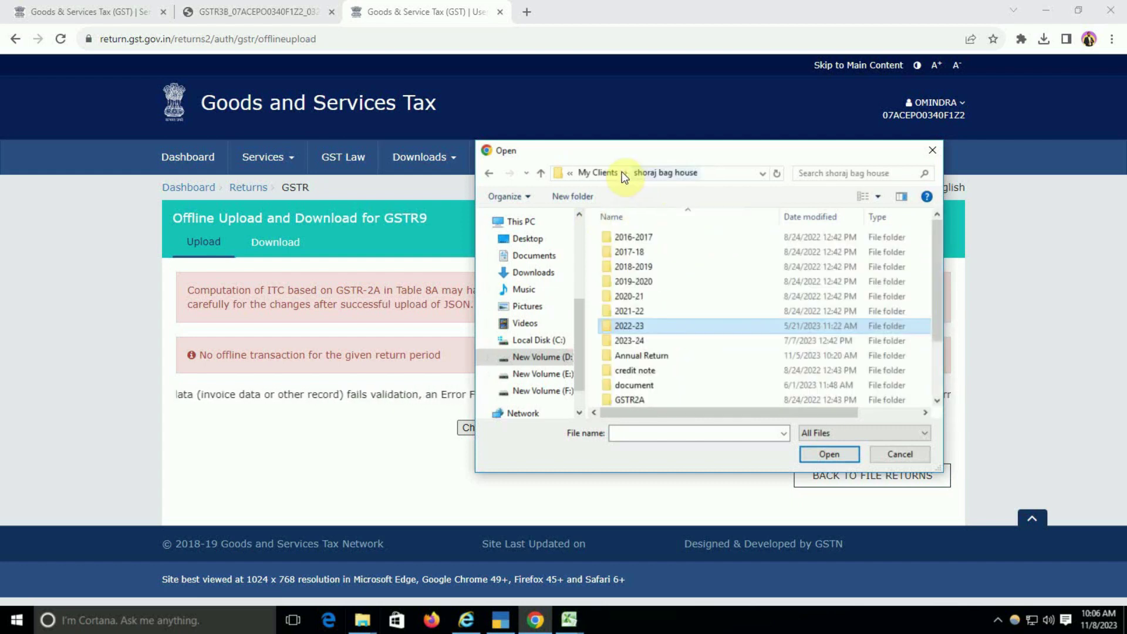
double_click(647, 354)
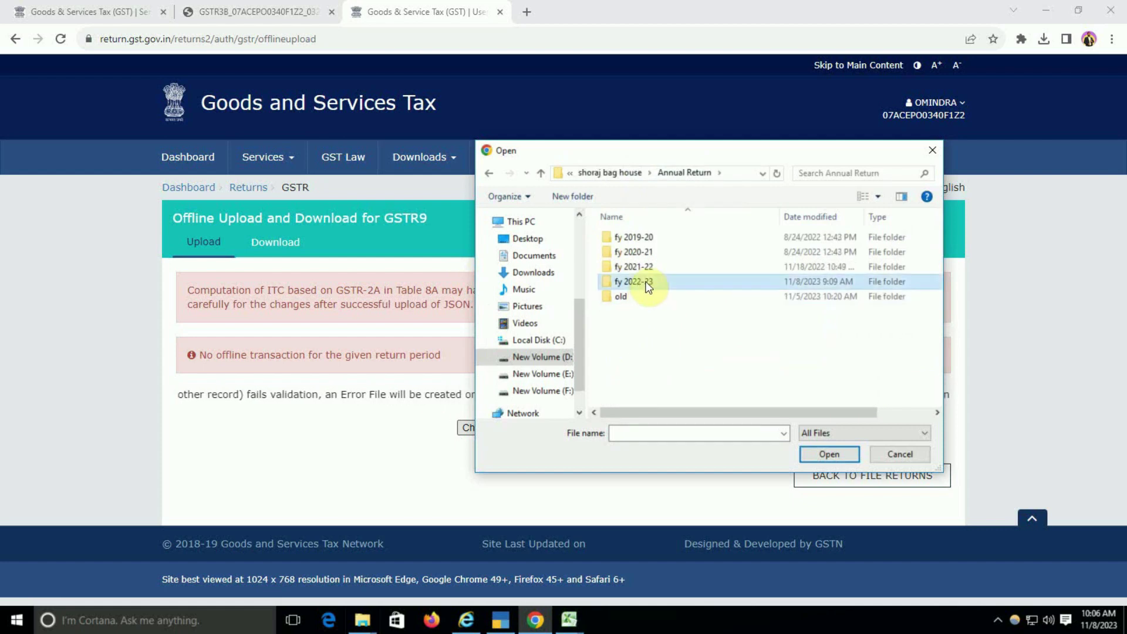
double_click(649, 283)
click(680, 246)
double_click(683, 238)
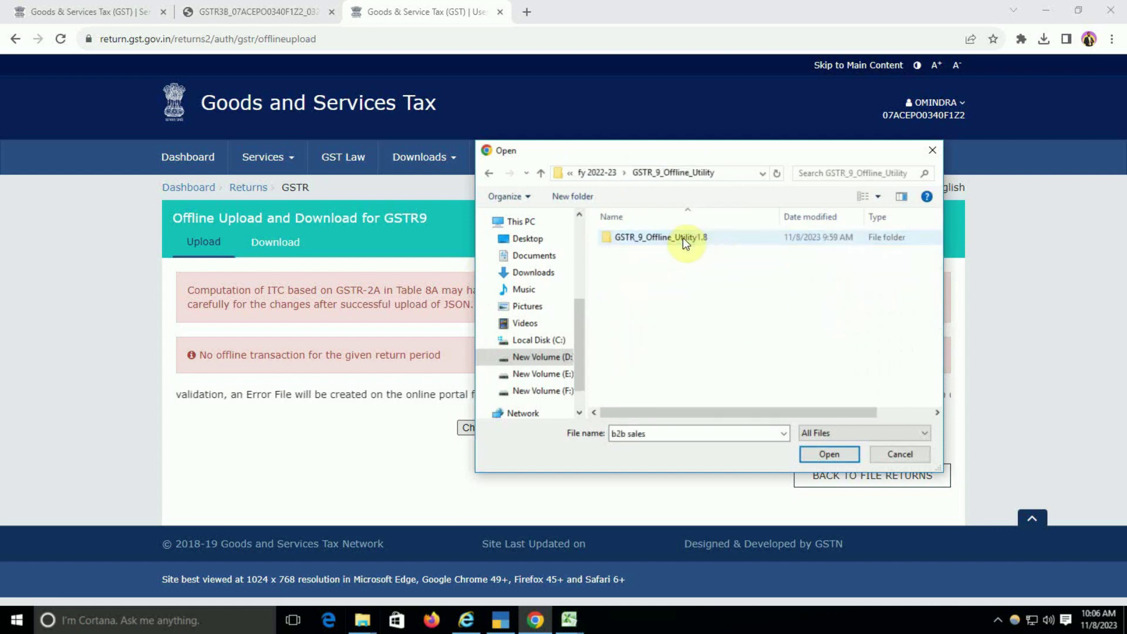
double_click(705, 240)
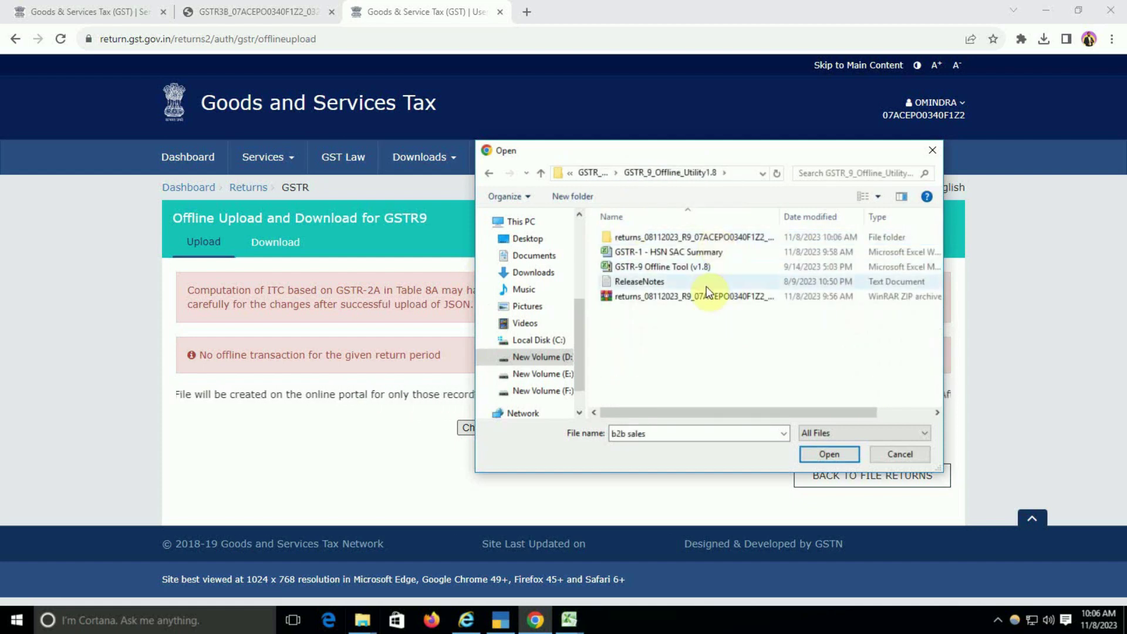
double_click(713, 238)
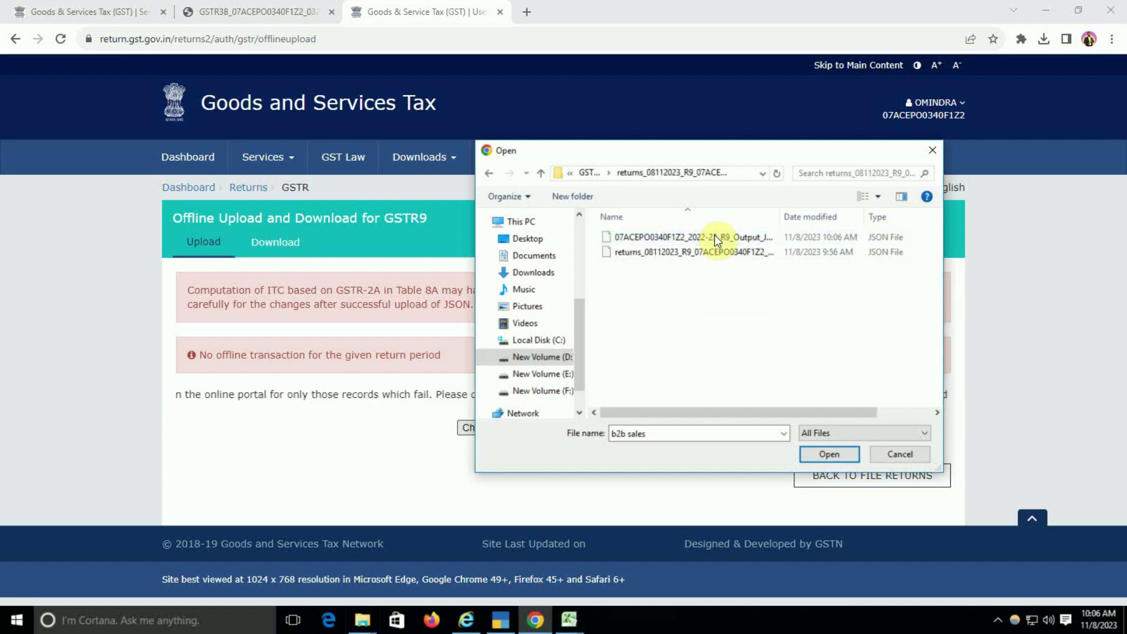
click(710, 237)
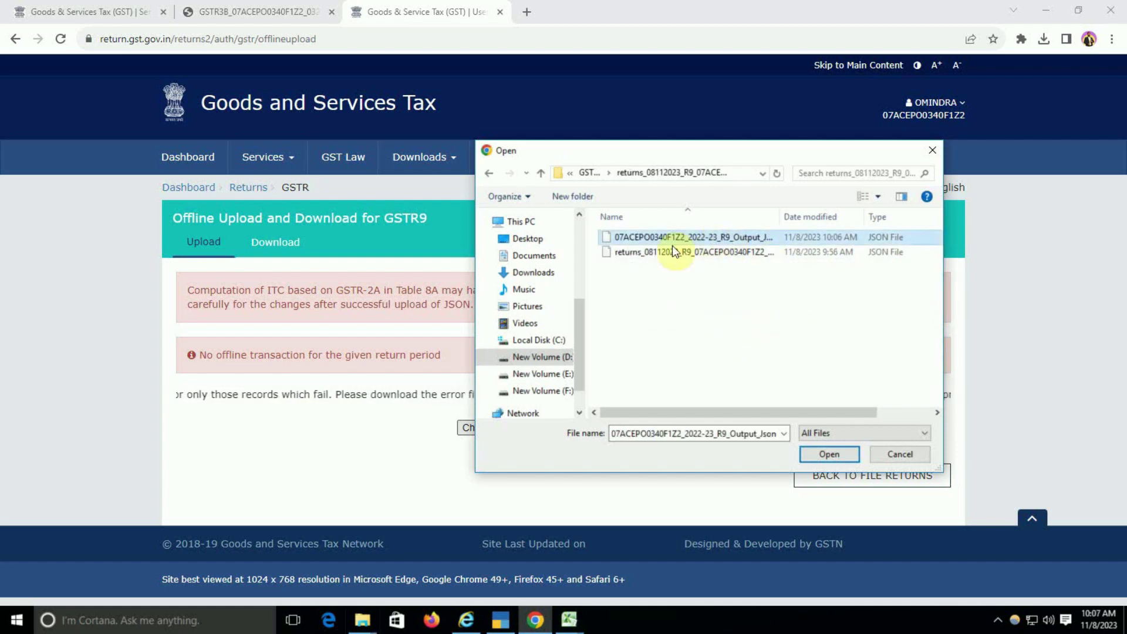
click(826, 454)
Step: Refresh the upload history until the uploaded file shows as Processed
click(925, 218)
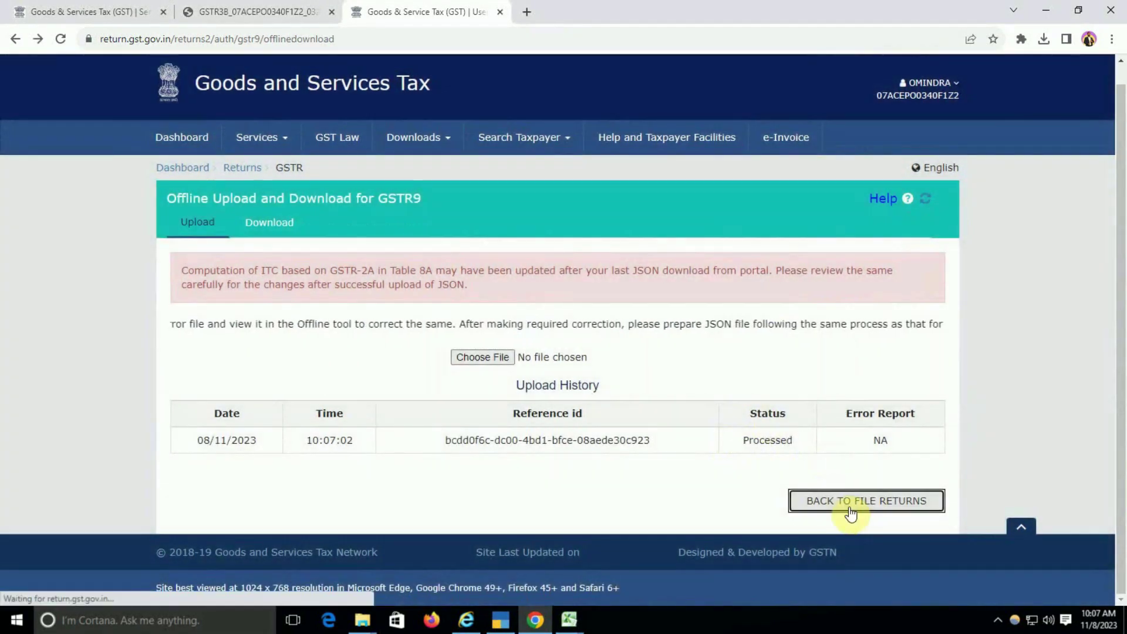
click(853, 519)
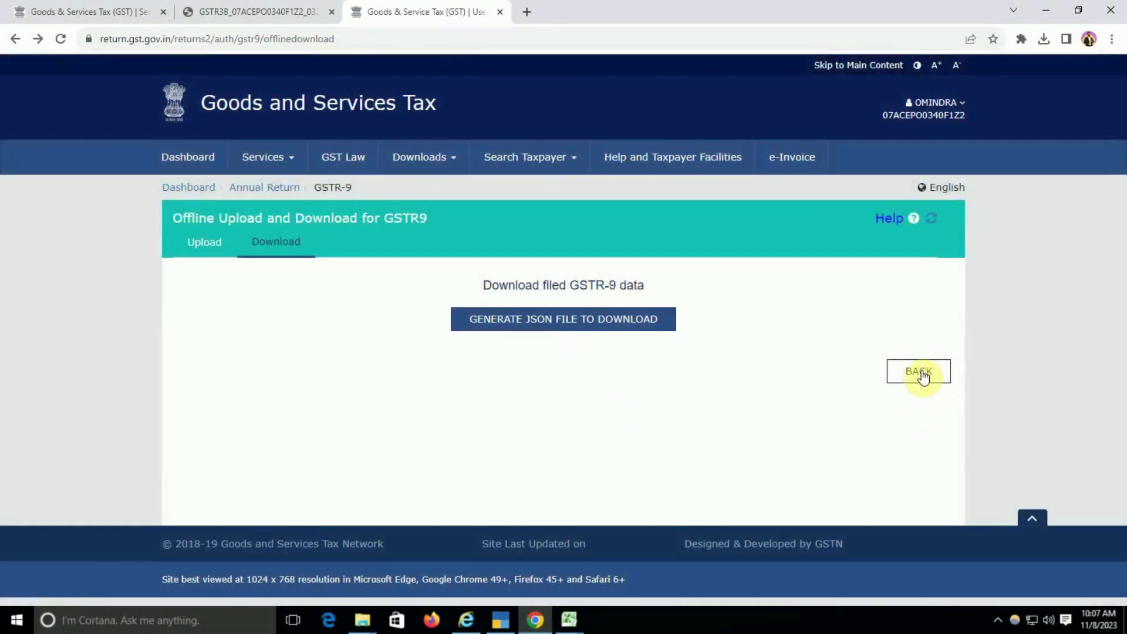
click(927, 374)
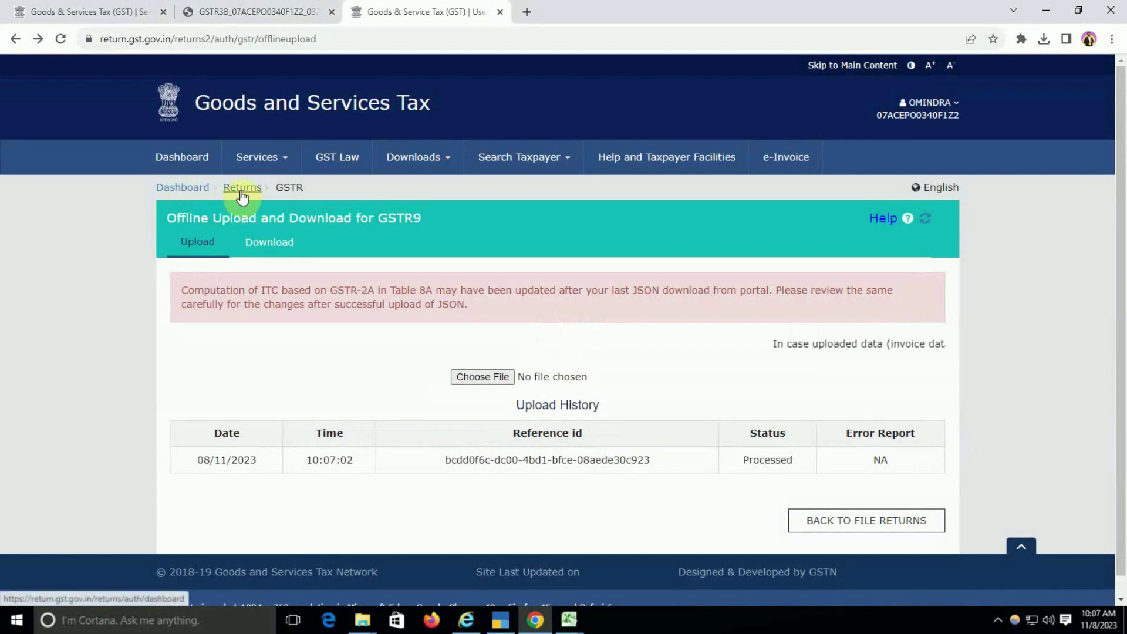
Step: Open Annual Return for 2022-23, Prepare Online with Nil return set to No, and reach Table 4
click(241, 191)
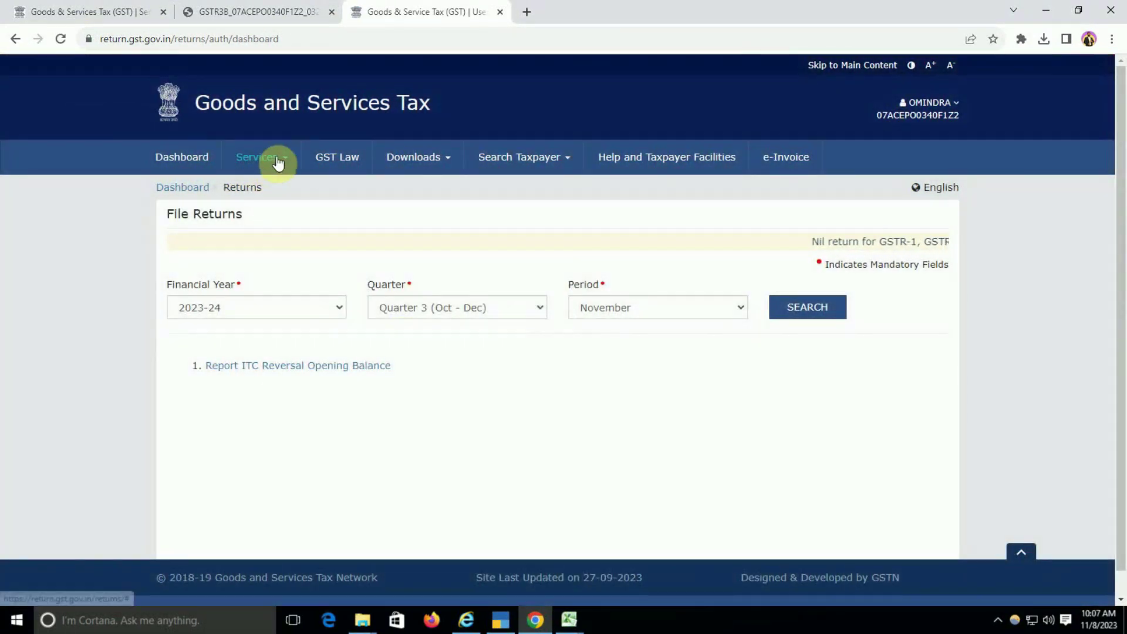
click(279, 164)
mouse_move(323, 186)
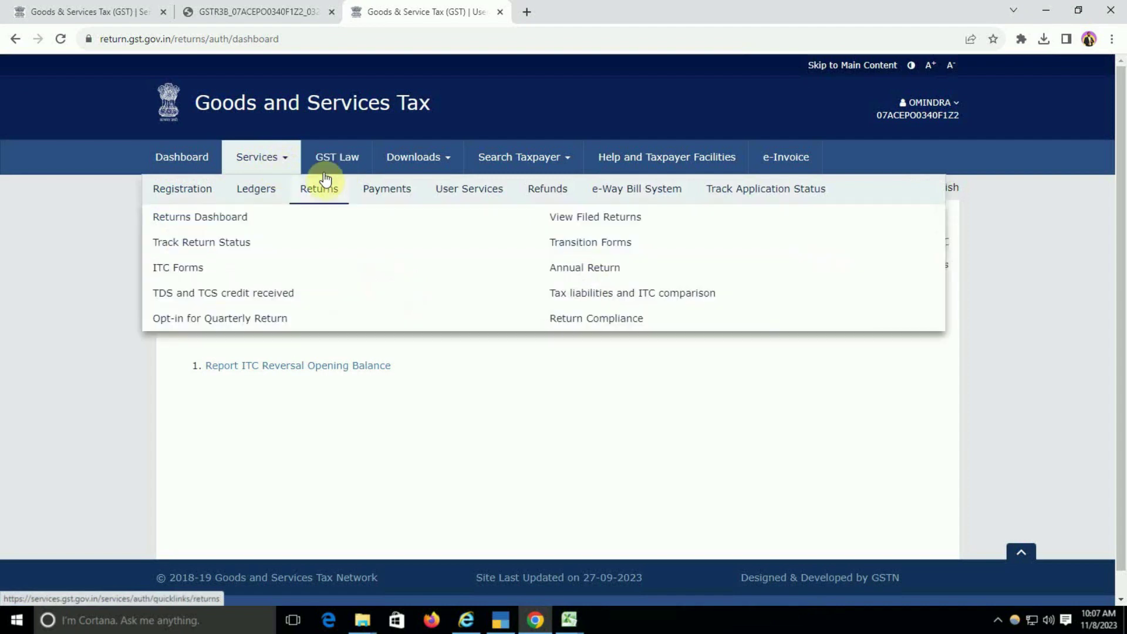
click(577, 265)
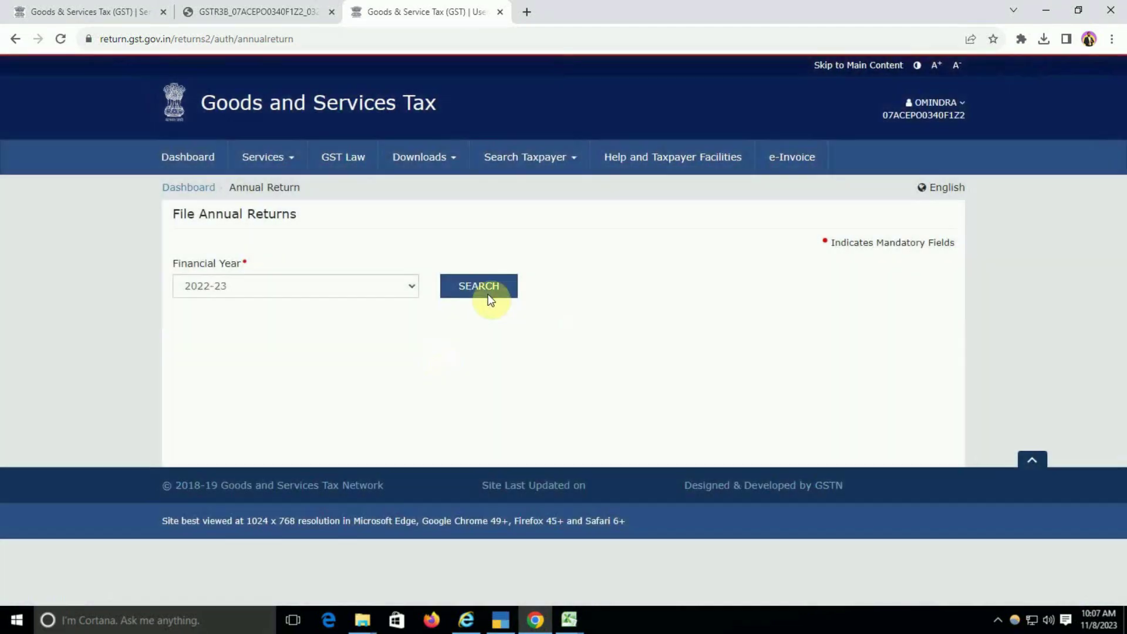
click(488, 297)
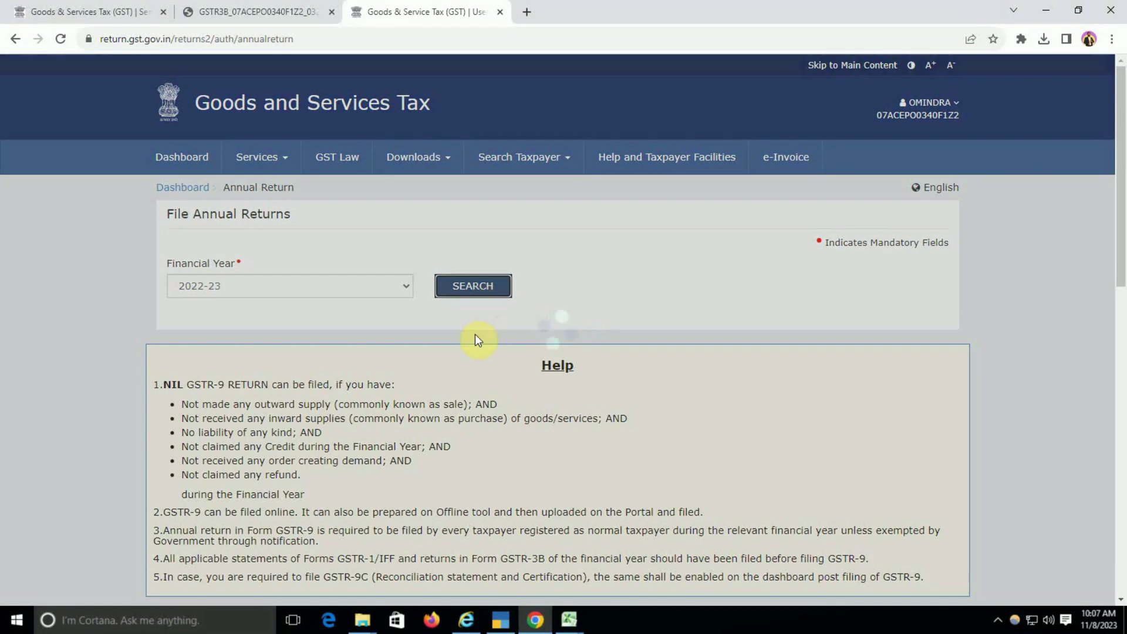
scroll(475, 364, down, 8)
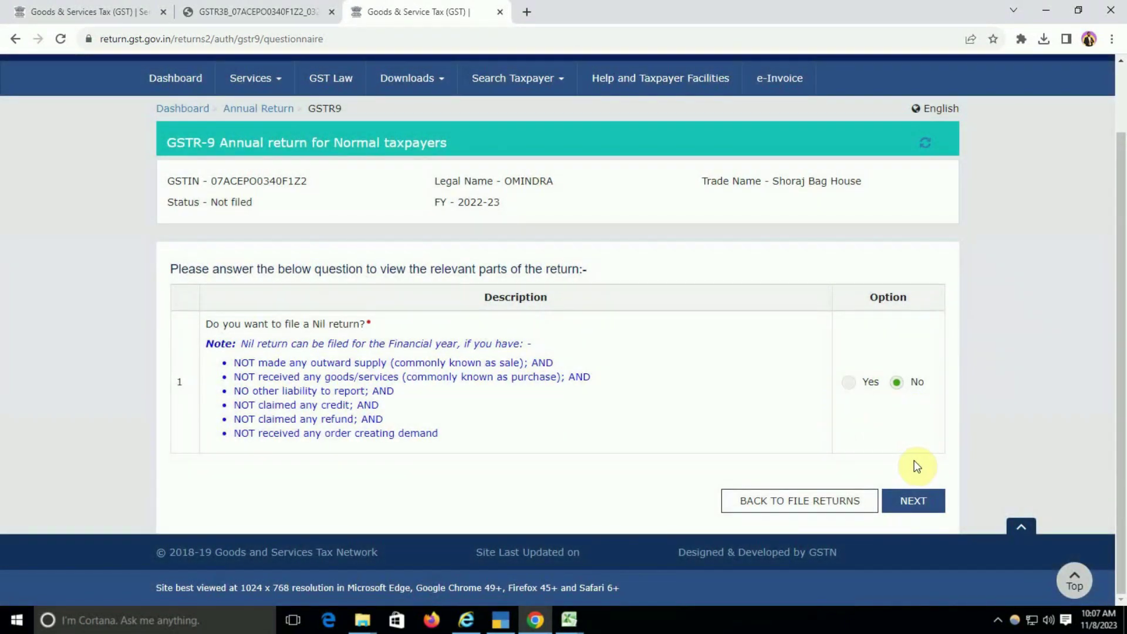
click(914, 501)
scroll(562, 404, down, 10)
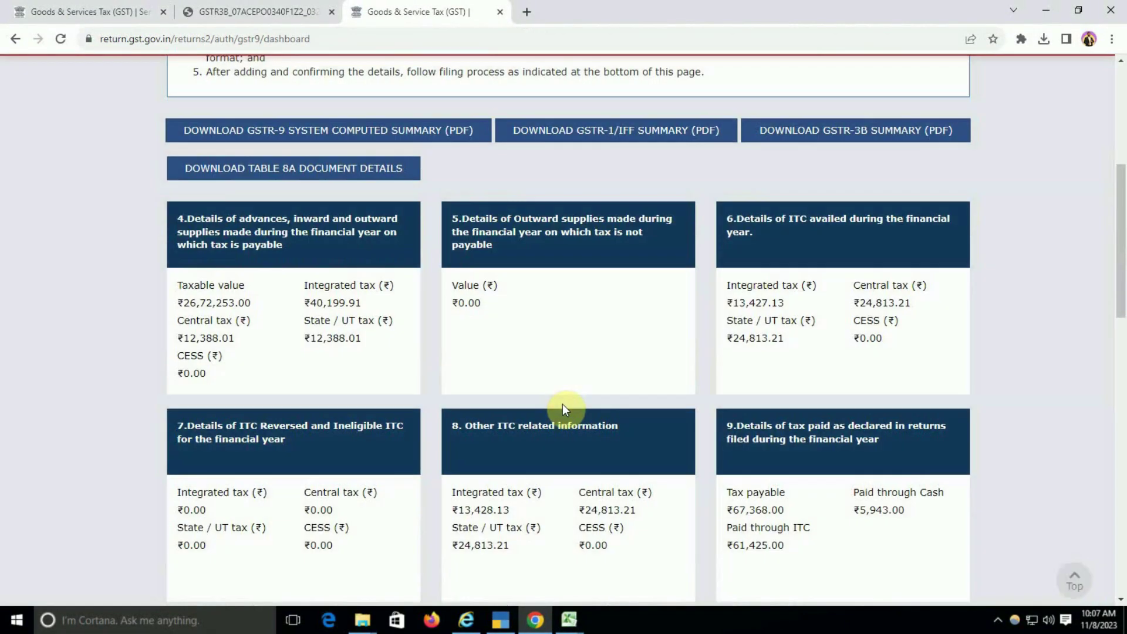
scroll(562, 404, up, 5)
Step: Save the computed Table 4 outward and inward supplies figures and return to the dashboard
click(301, 384)
scroll(564, 415, down, 5)
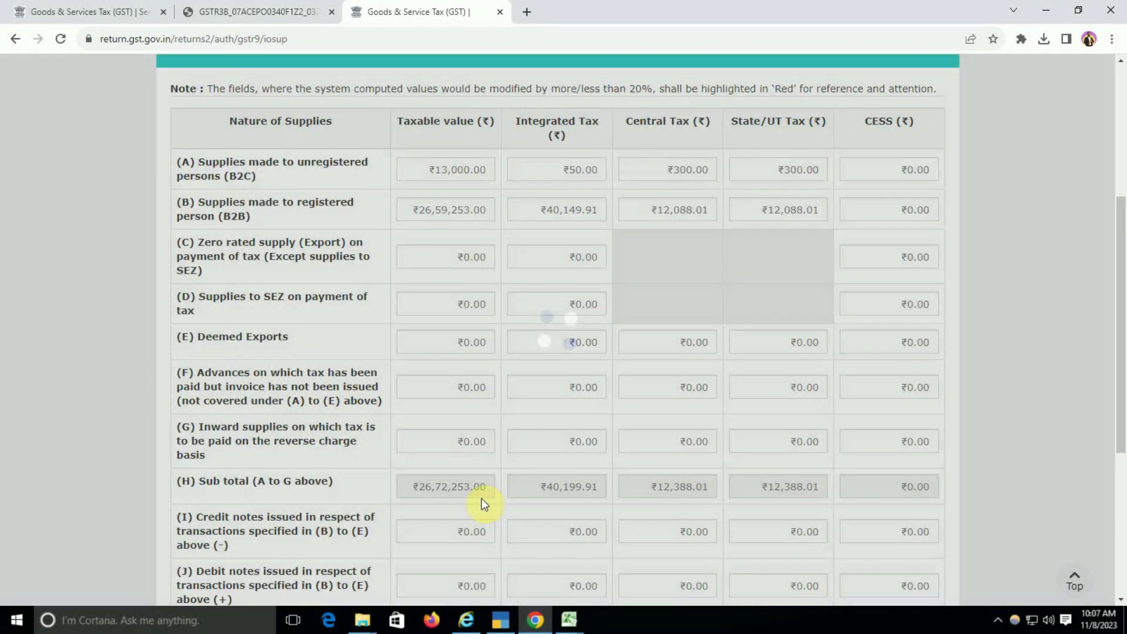
scroll(482, 498, down, 3)
scroll(460, 269, down, 3)
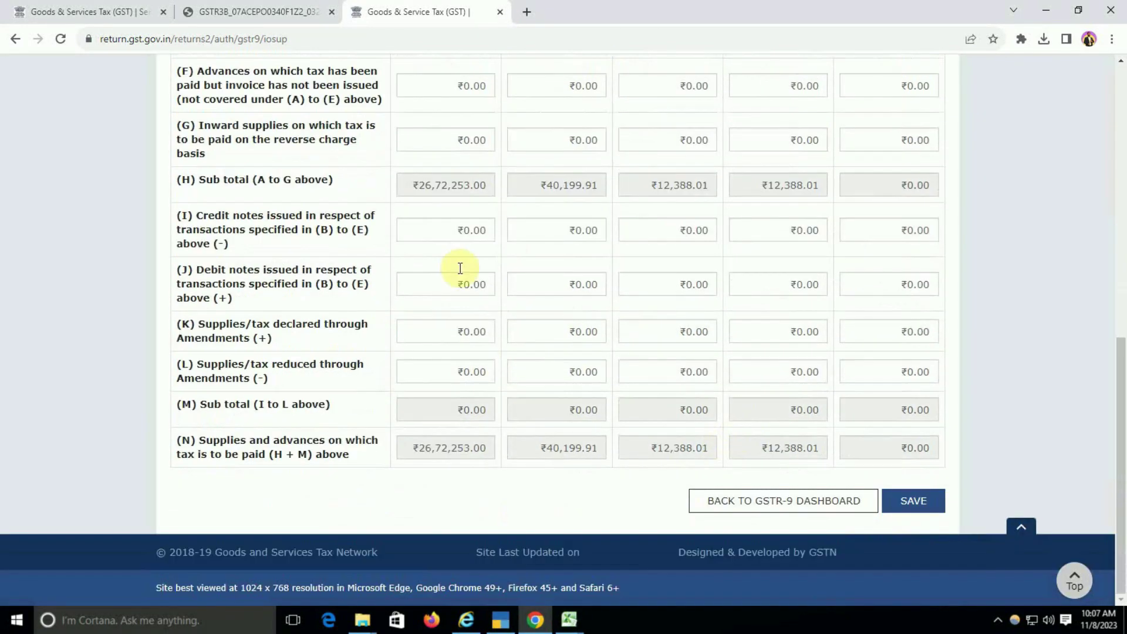
click(911, 506)
click(572, 273)
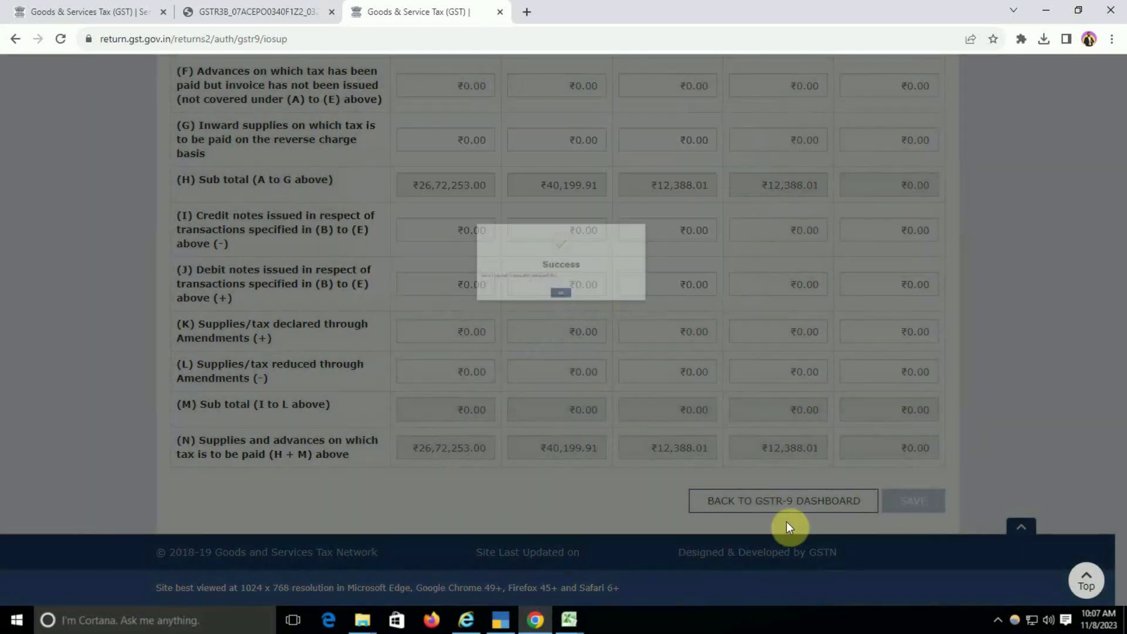
click(790, 508)
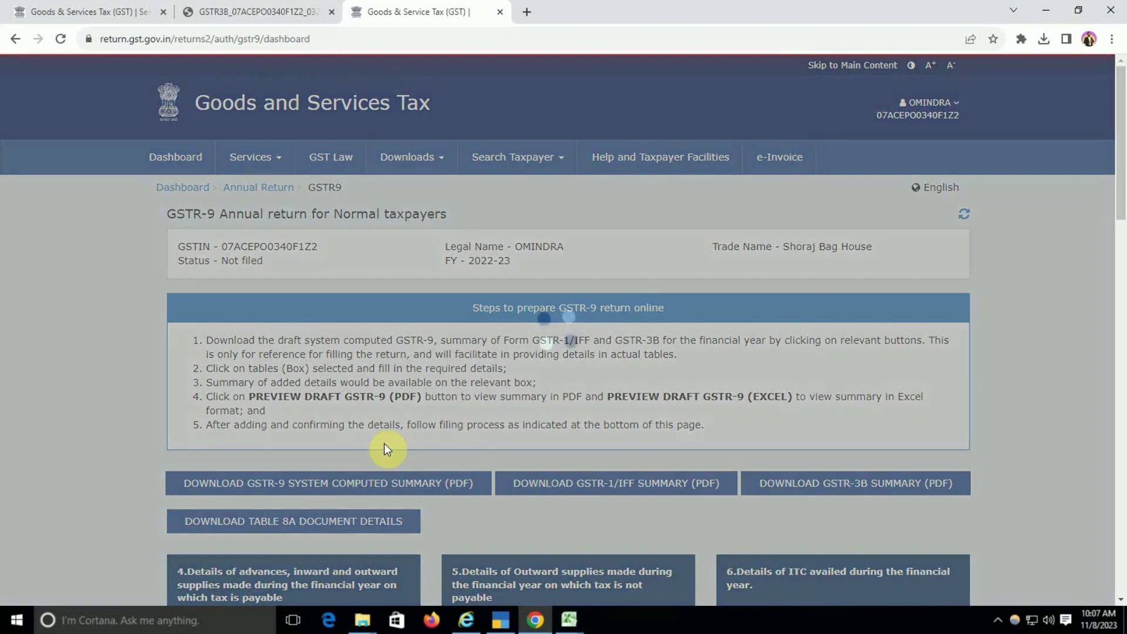
Step: Save the Table 6 ITC availed figures and return to the dashboard
scroll(384, 442, down, 5)
click(798, 394)
scroll(590, 428, down, 3)
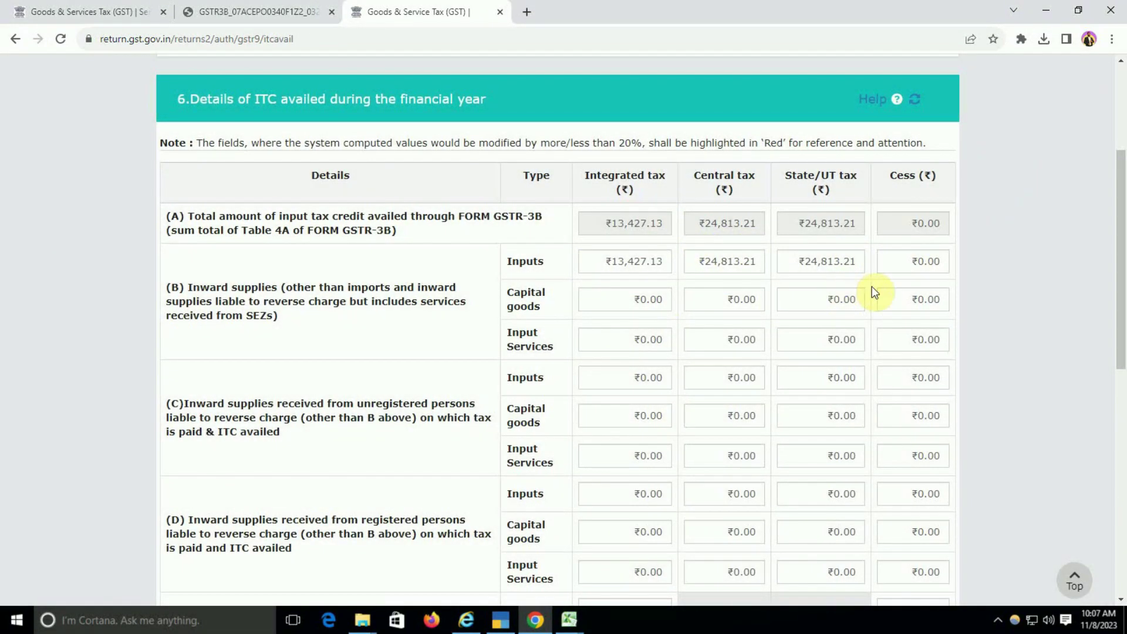
scroll(788, 377, down, 9)
click(925, 503)
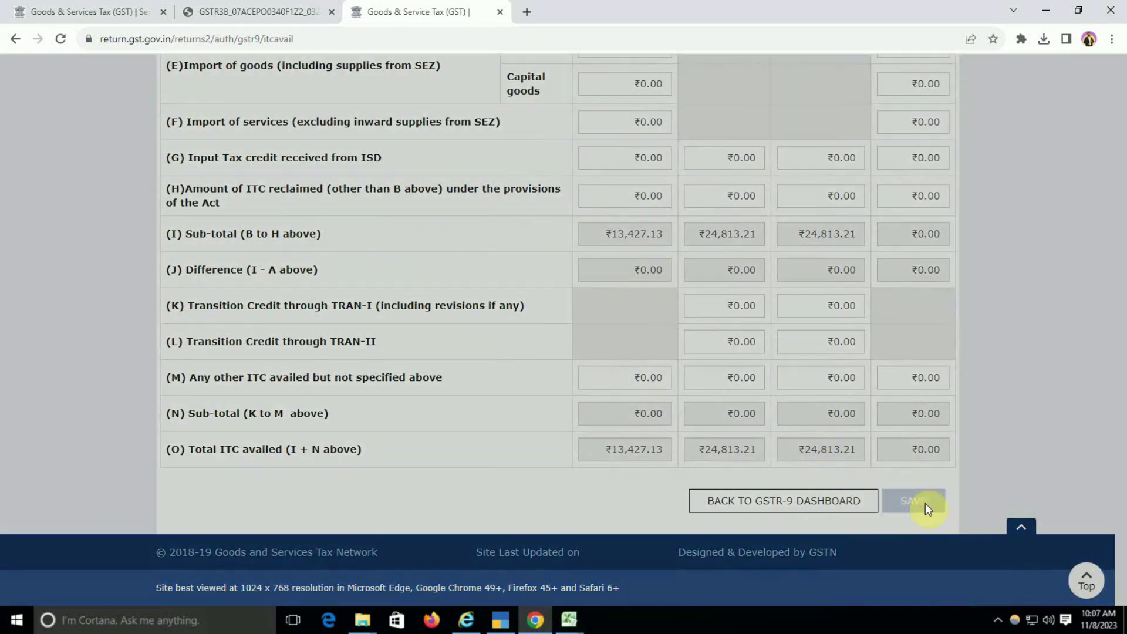
click(558, 270)
click(763, 506)
Step: Save the Table 8 other ITC information figures and return to the GSTR-9 dashboard
scroll(441, 449, down, 8)
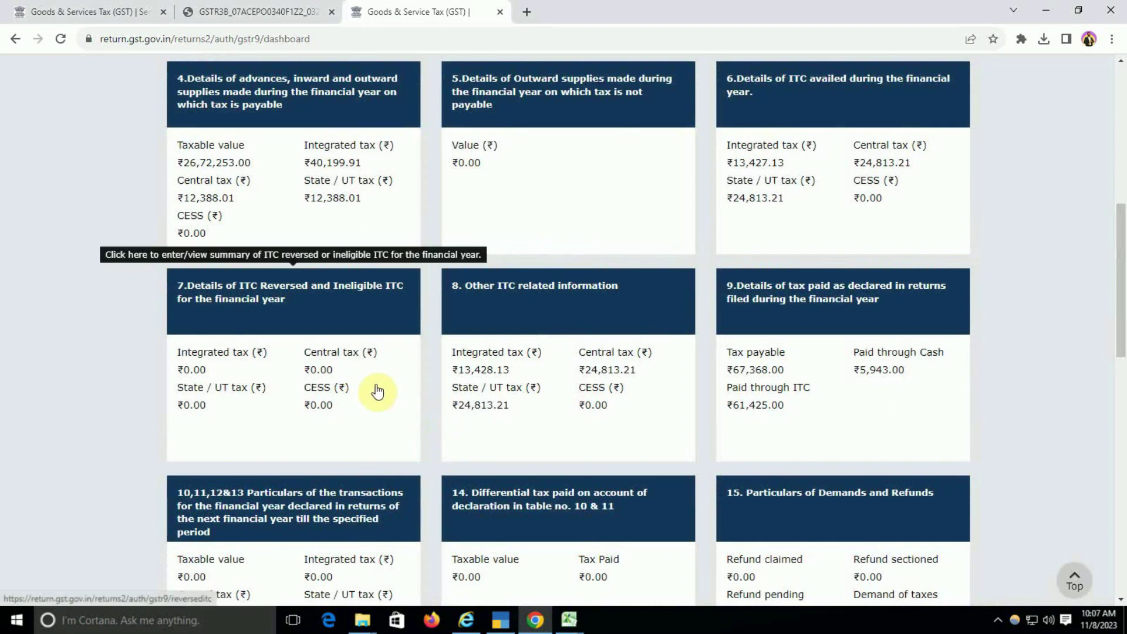
click(624, 339)
scroll(636, 444, down, 10)
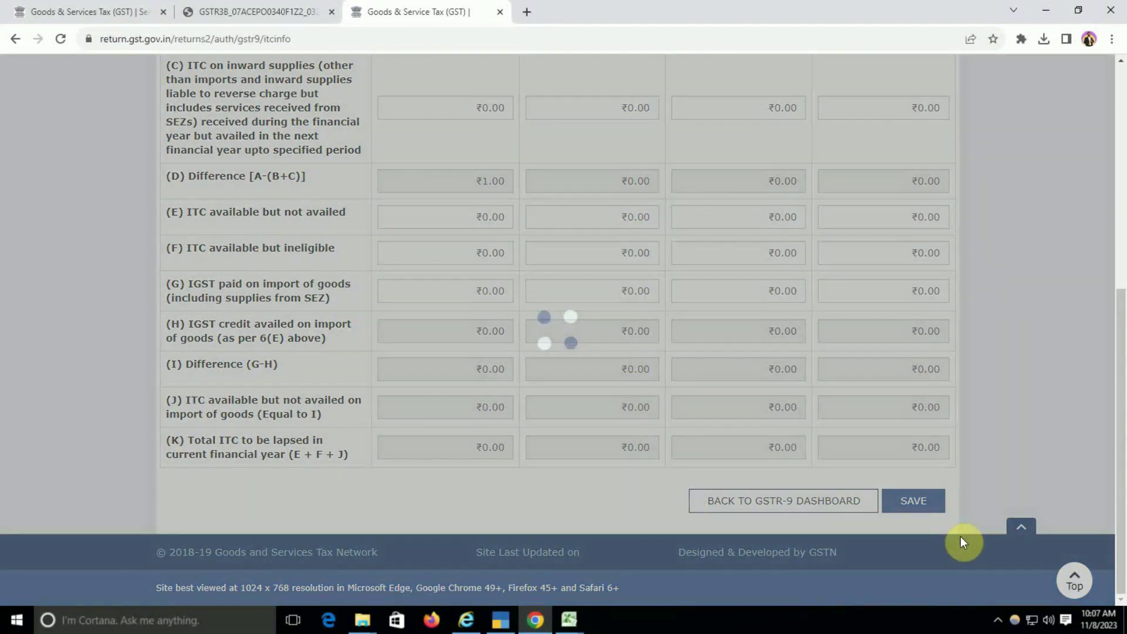
click(910, 499)
click(572, 273)
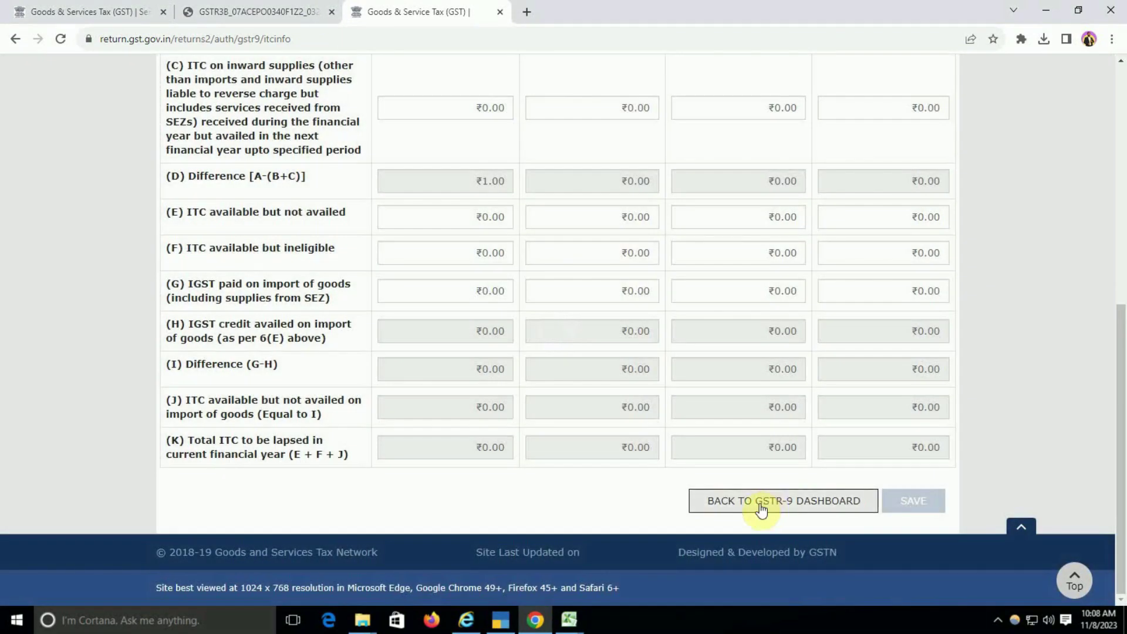
click(763, 503)
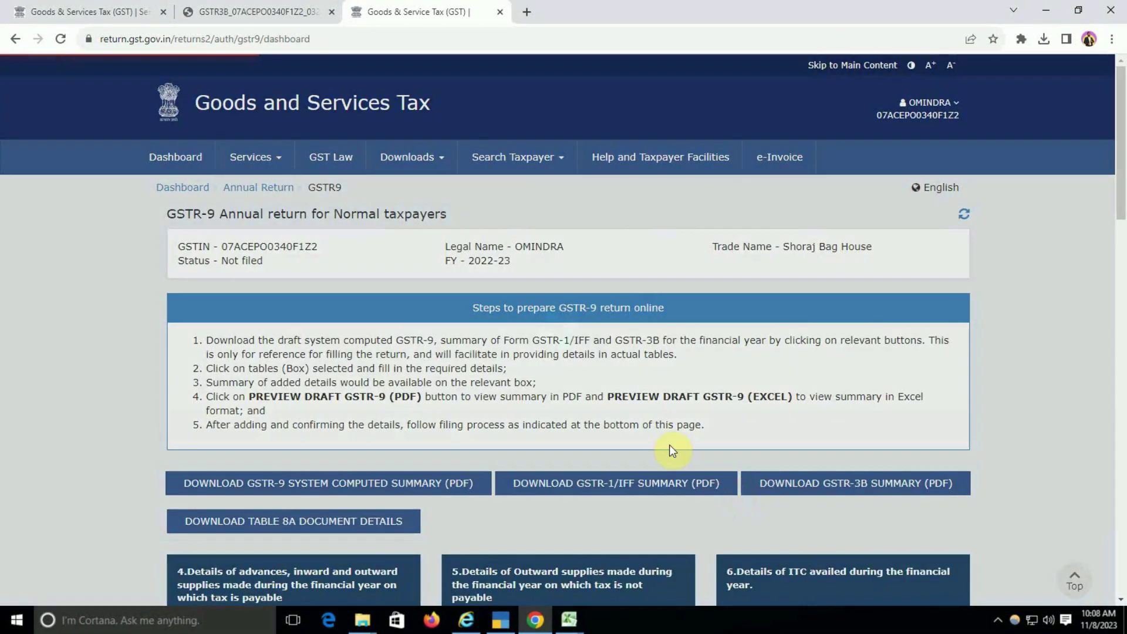
scroll(670, 445, down, 12)
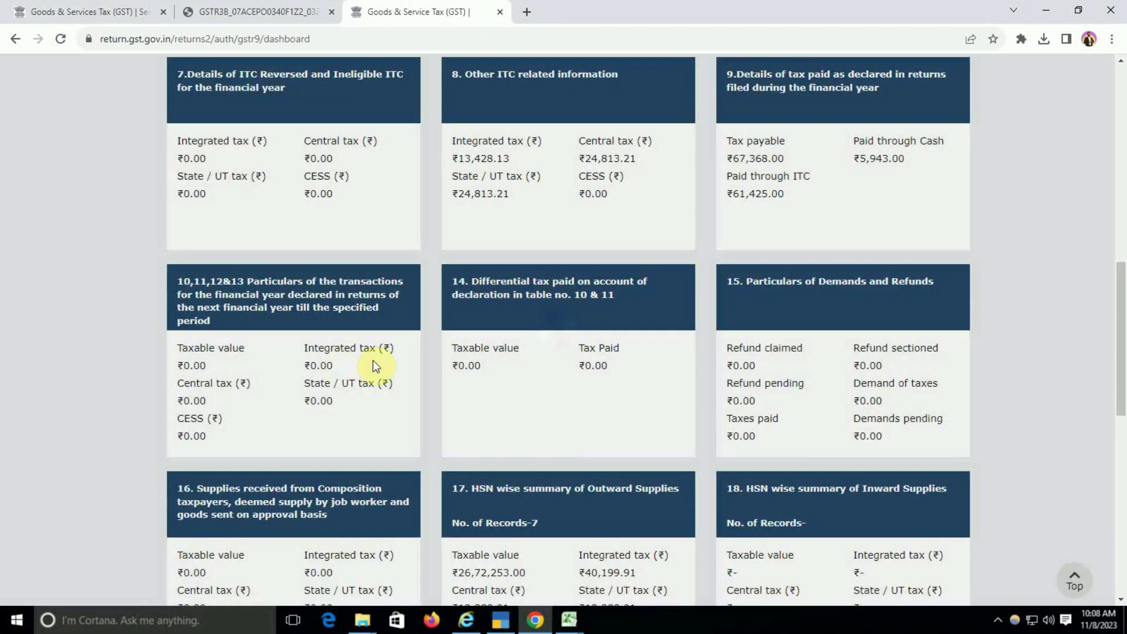
scroll(559, 385, down, 2)
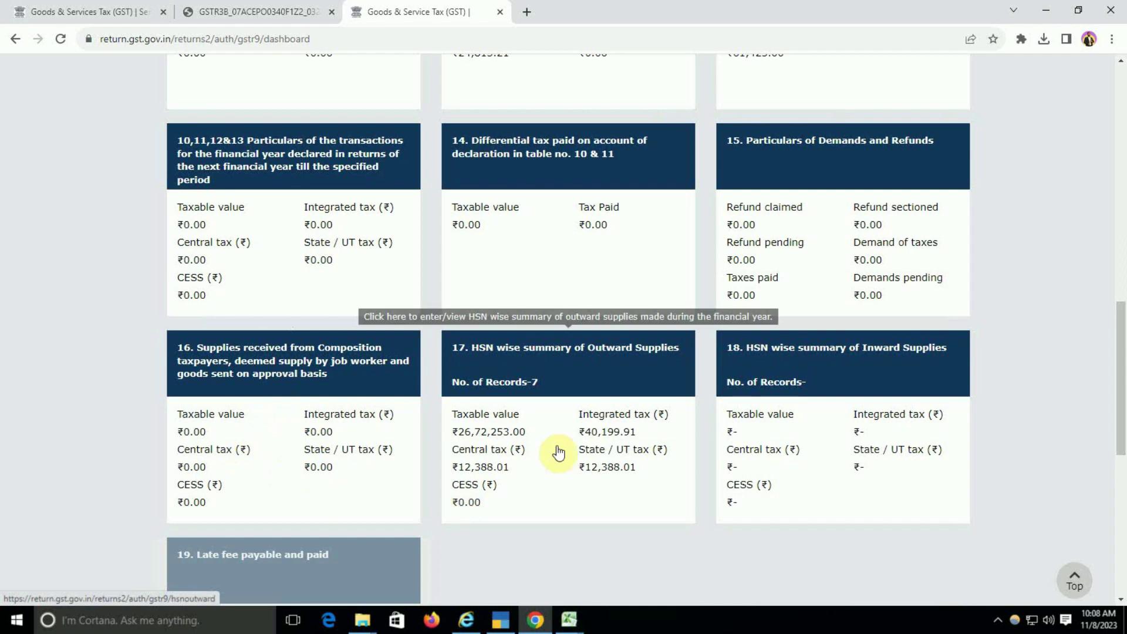
click(548, 441)
scroll(548, 448, down, 4)
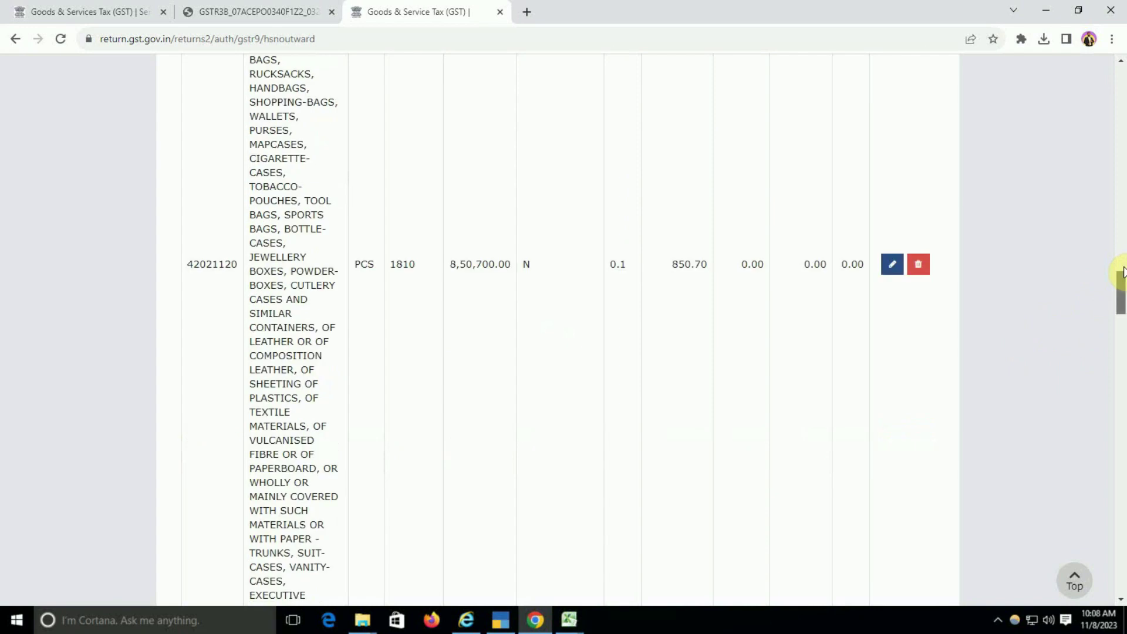
drag(1122, 274, 1113, 570)
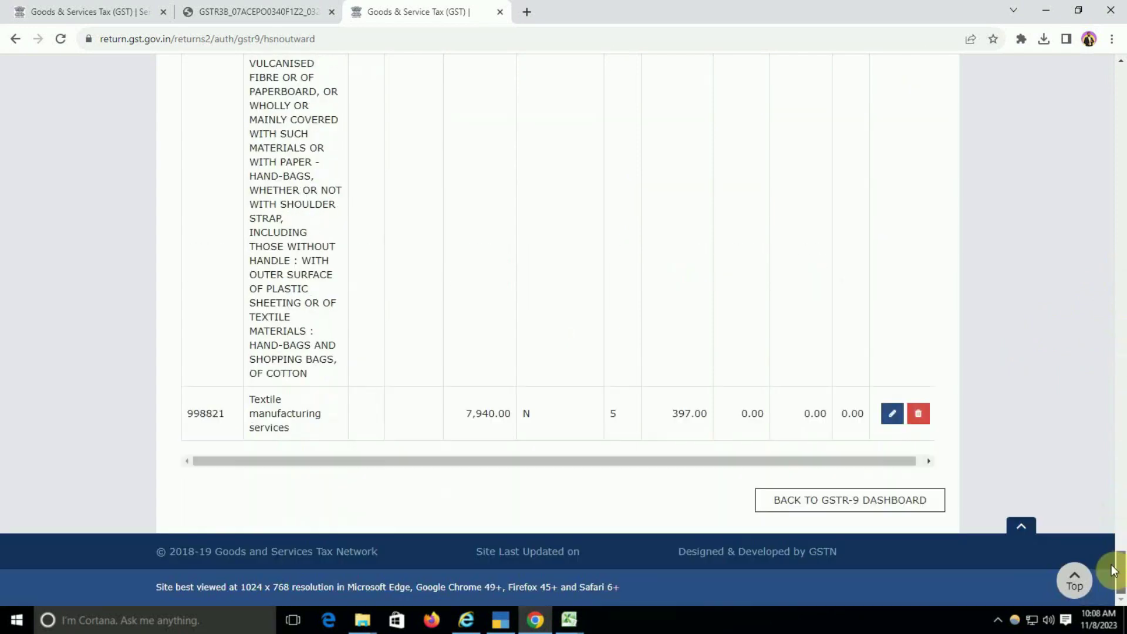
click(886, 507)
scroll(612, 391, down, 15)
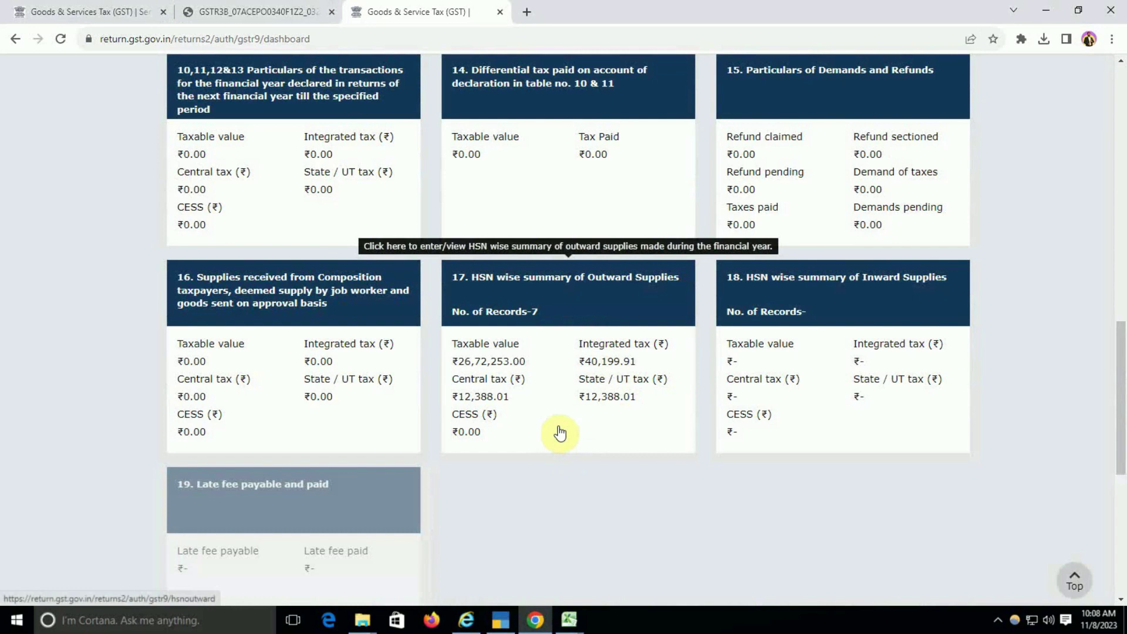
scroll(480, 372, up, 12)
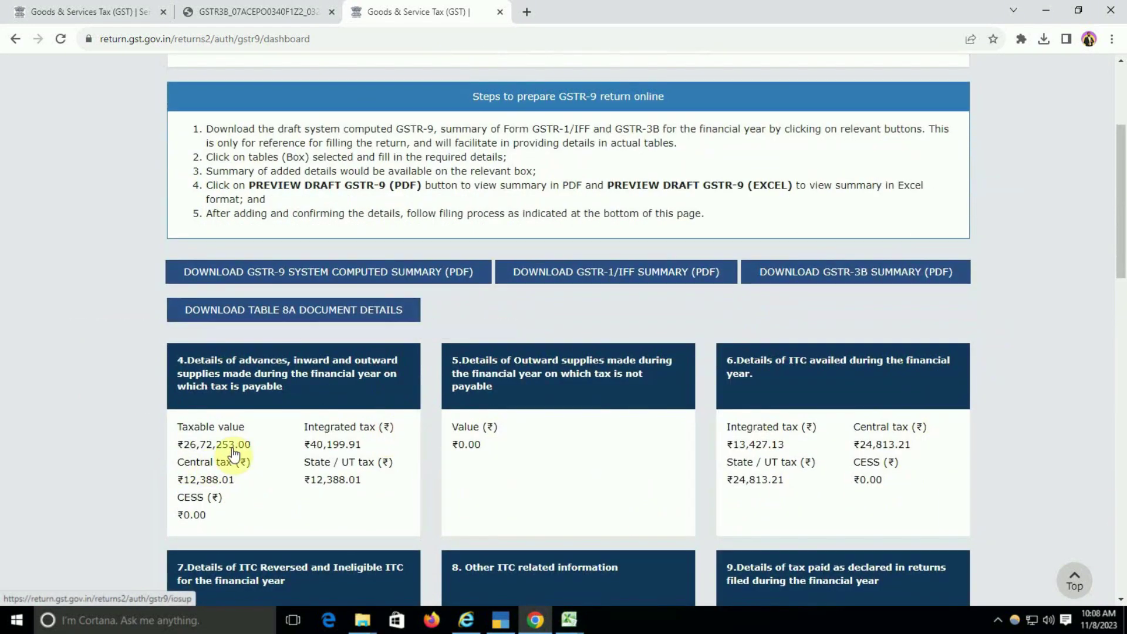
scroll(553, 443, down, 15)
scroll(616, 446, up, 2)
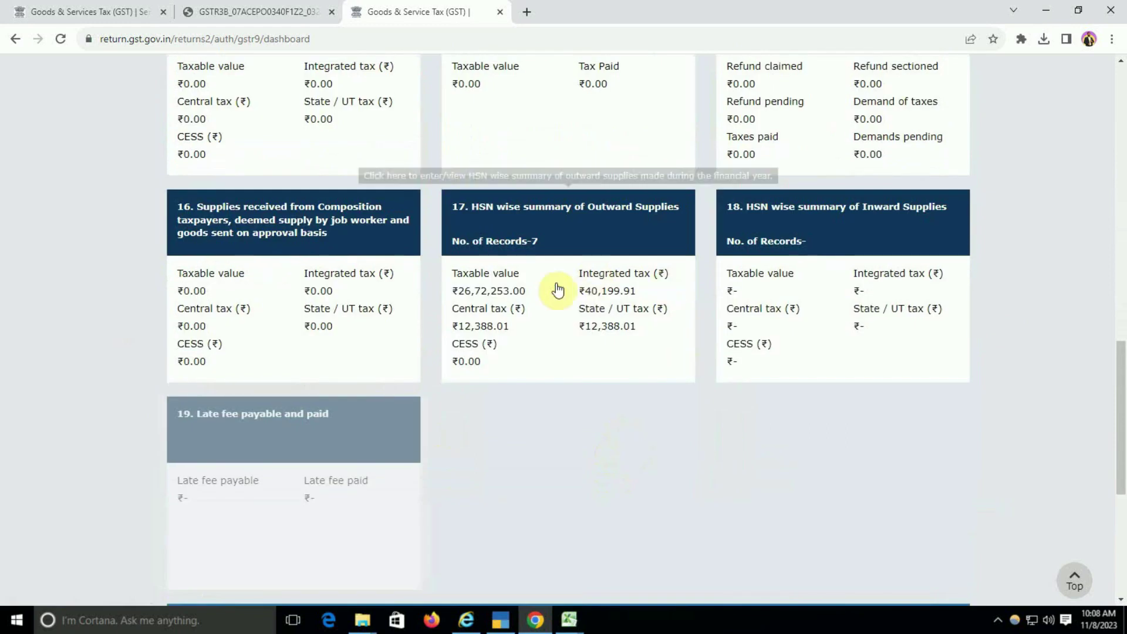
scroll(235, 334, up, 4)
scroll(235, 334, up, 8)
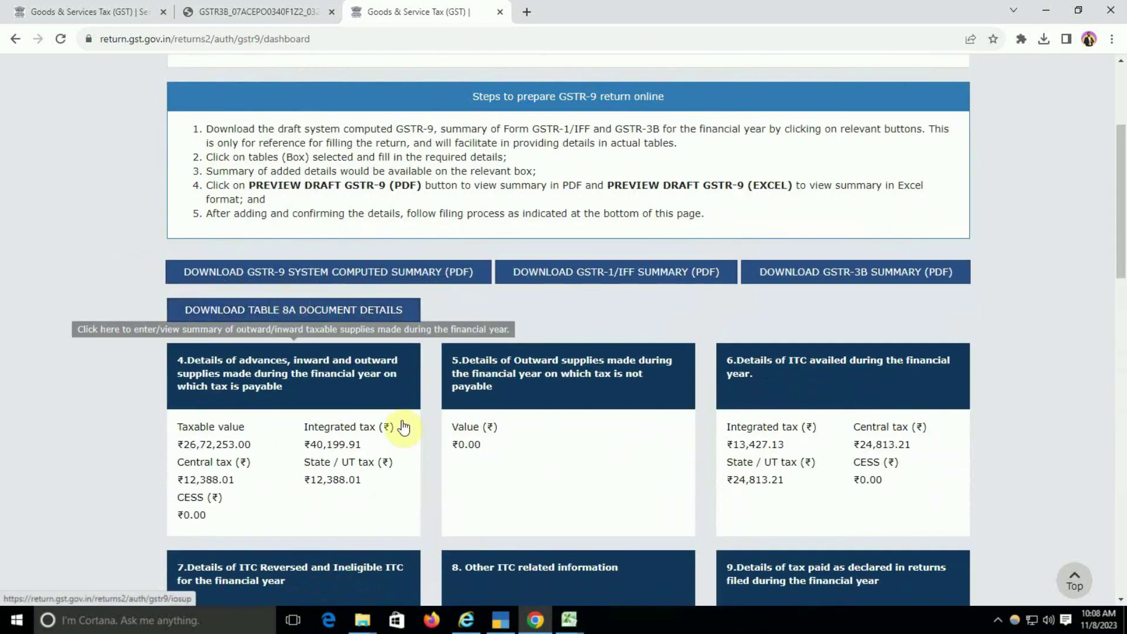
scroll(628, 467, down, 8)
scroll(640, 469, down, 4)
scroll(611, 435, up, 1)
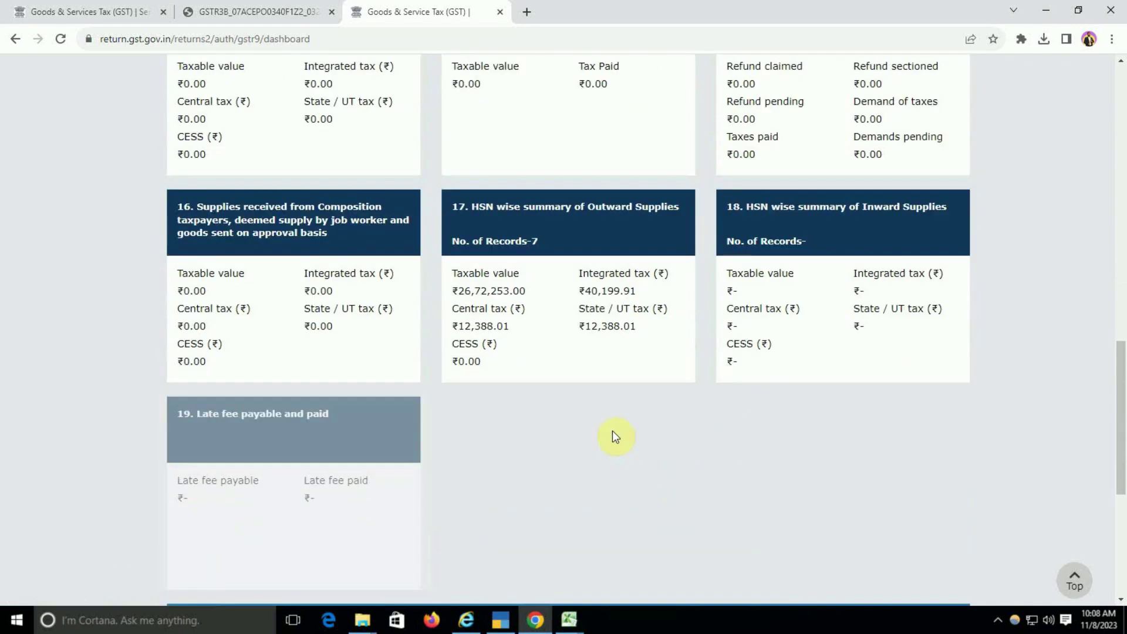
scroll(341, 335, up, 10)
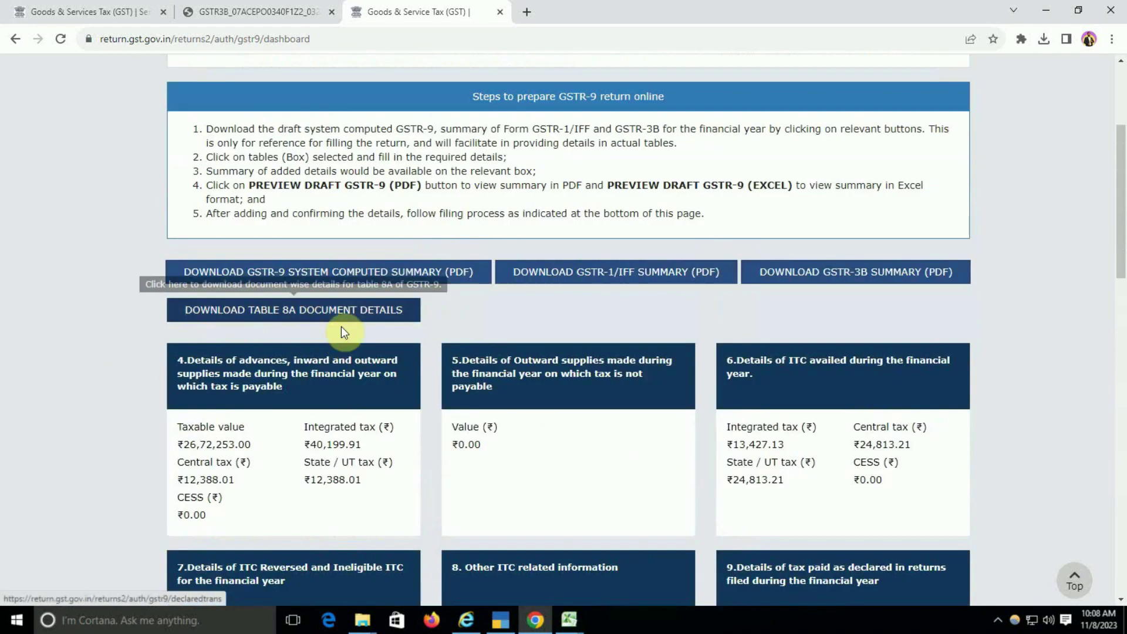
scroll(553, 475, down, 10)
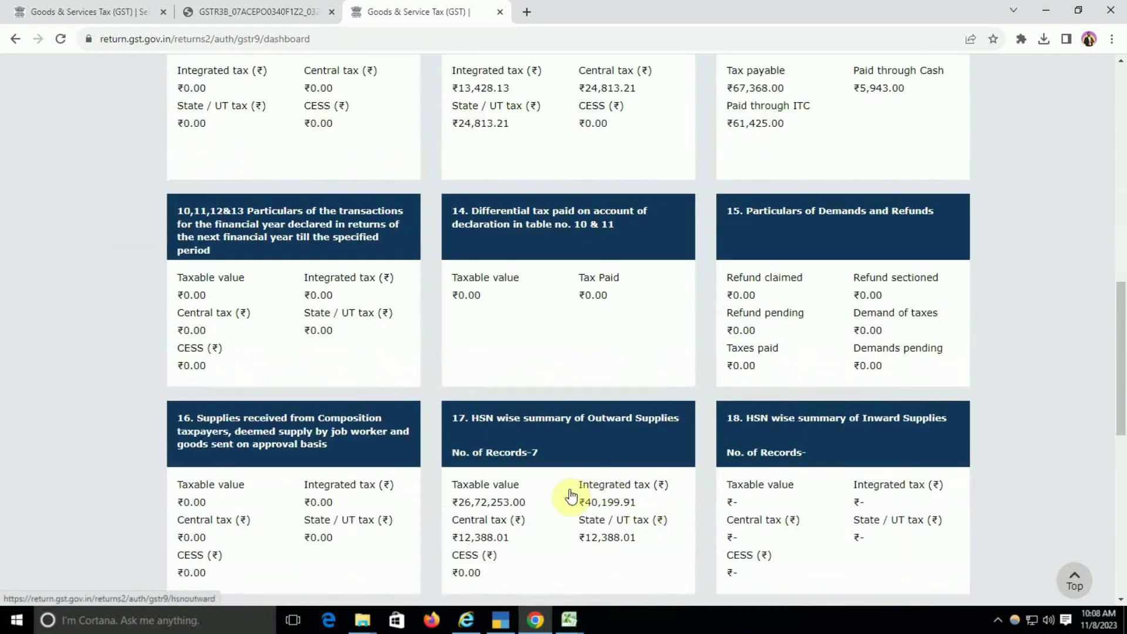
scroll(616, 407, down, 5)
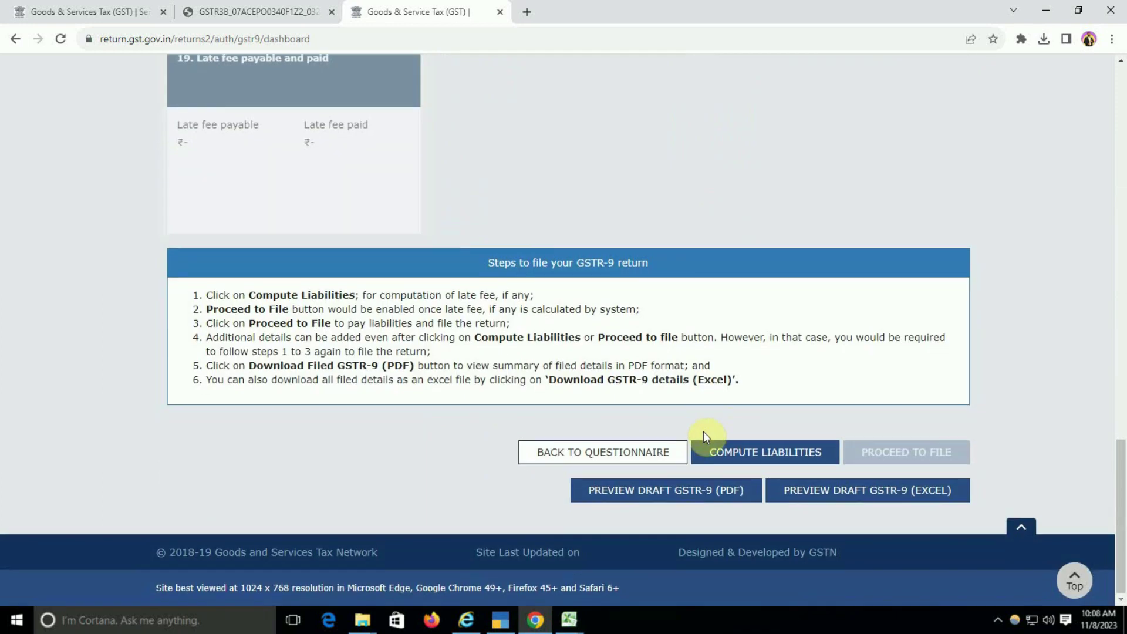
click(757, 455)
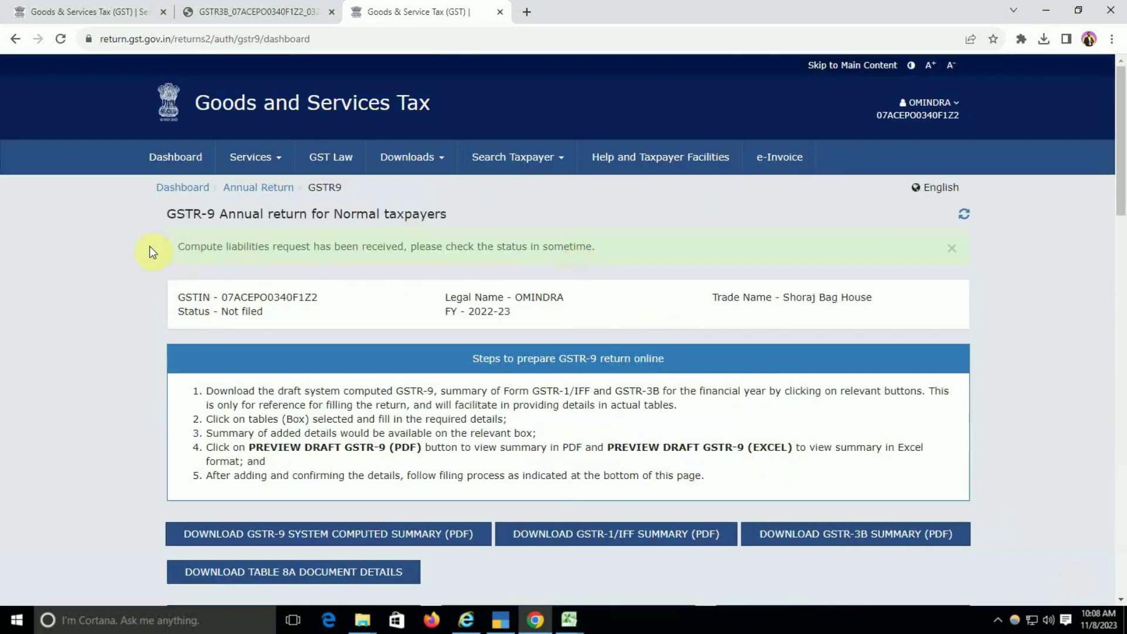
Step: Refresh the GSTR-9 status to ready to file and proceed to the late fee page
click(964, 213)
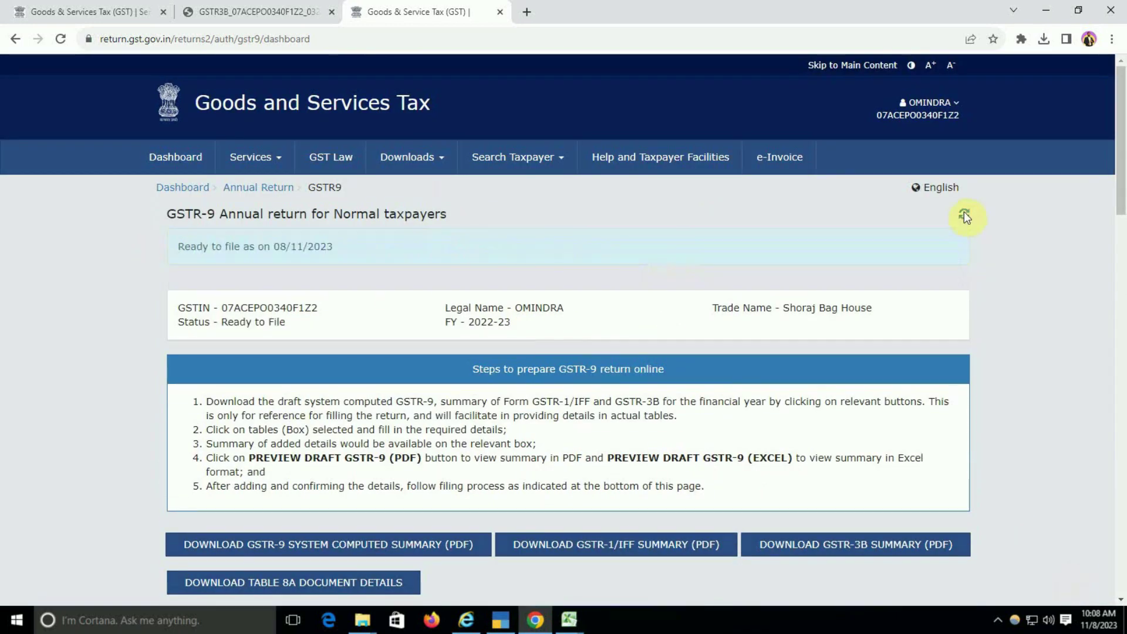
scroll(629, 336, down, 5)
scroll(589, 315, up, 5)
scroll(642, 360, down, 15)
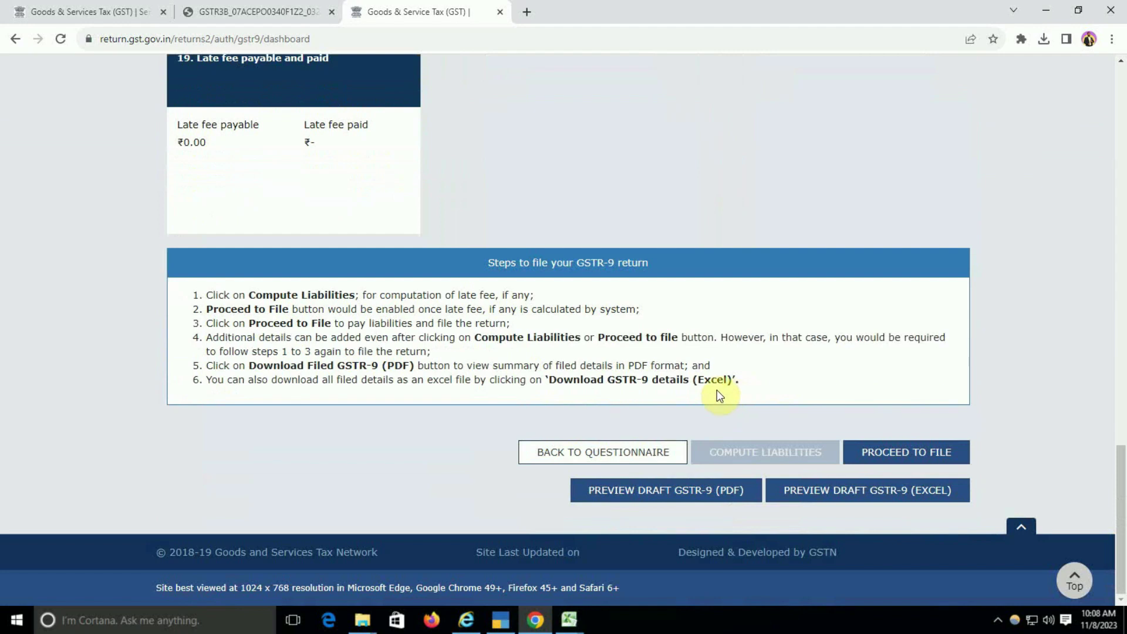
click(898, 452)
Step: Accept the declaration, choose the authorised signatory, and download the draft GSTR-9 PDF
scroll(517, 357, down, 3)
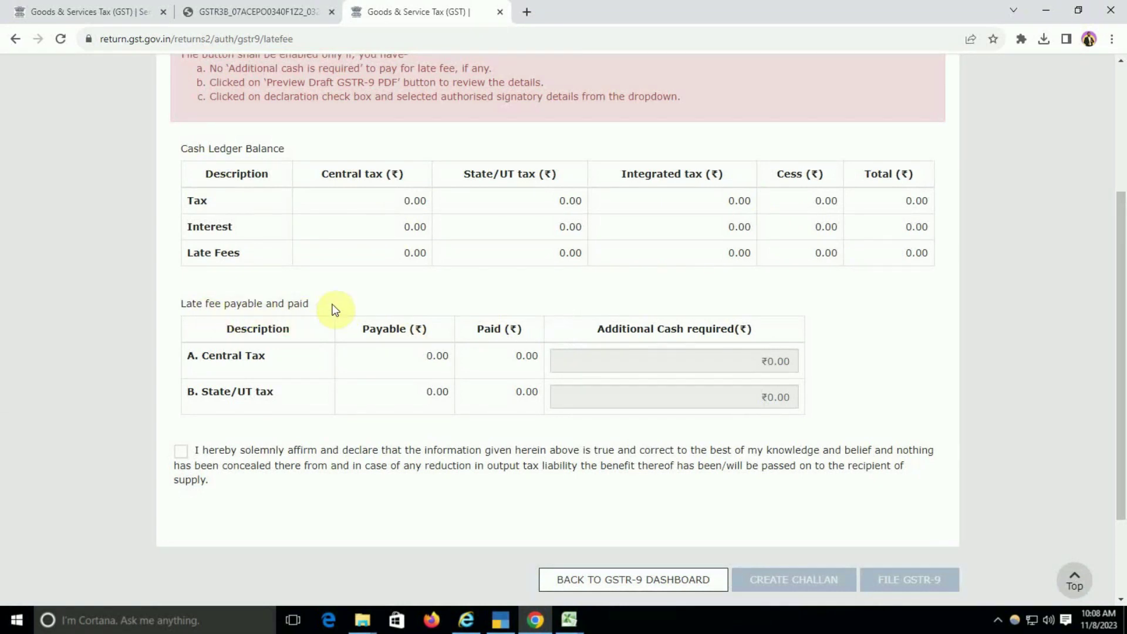
scroll(411, 405, down, 2)
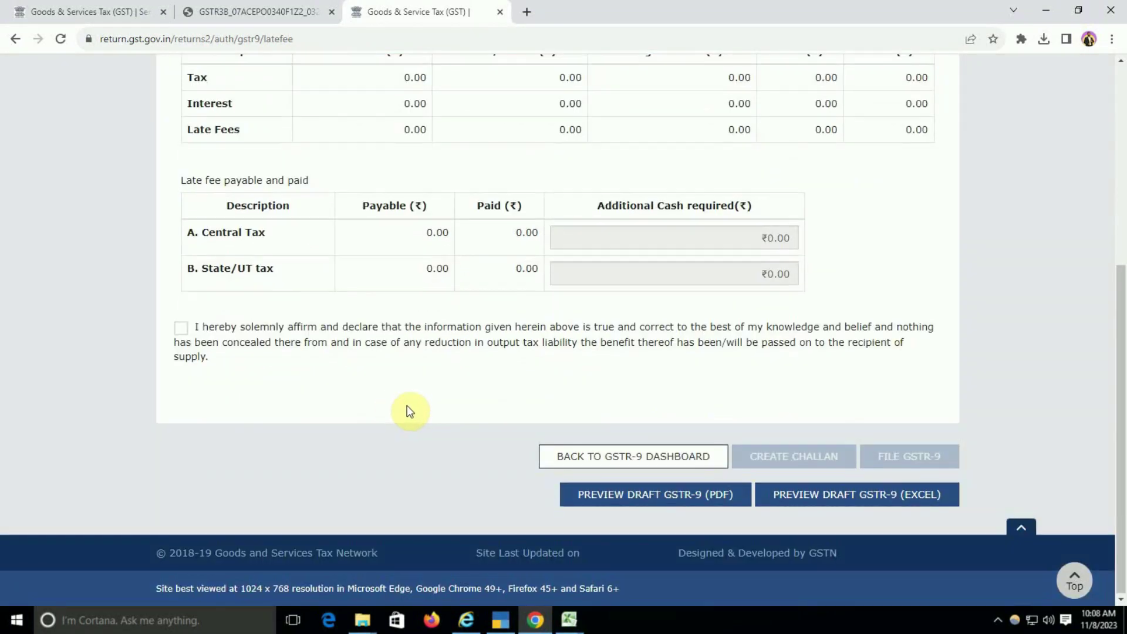
scroll(410, 411, up, 2)
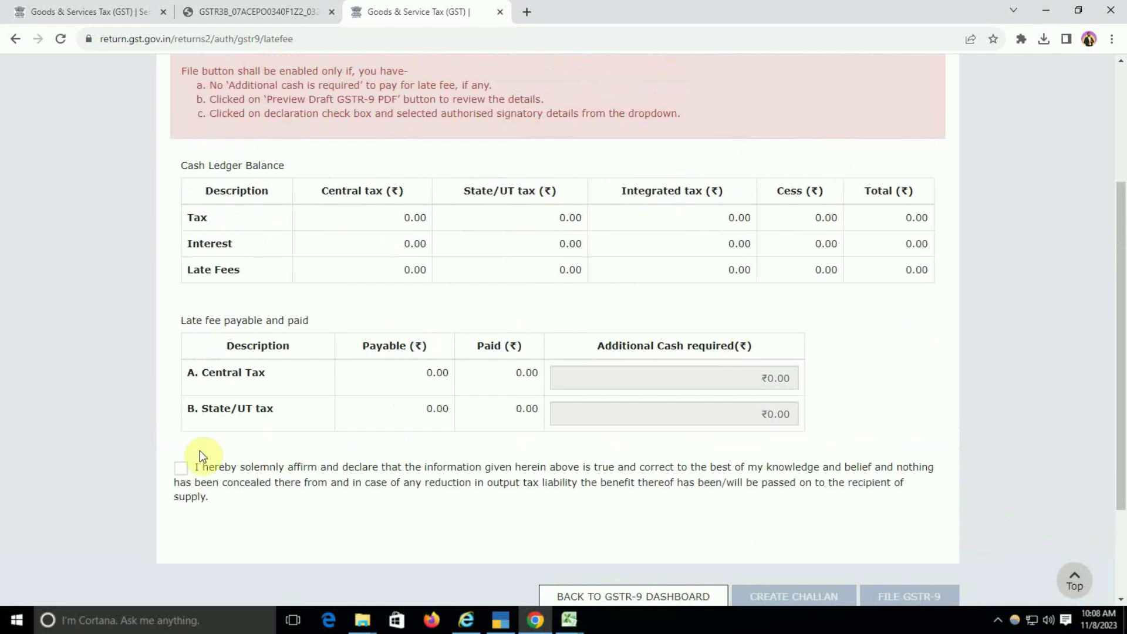
click(180, 469)
scroll(365, 484, down, 3)
click(312, 351)
click(284, 377)
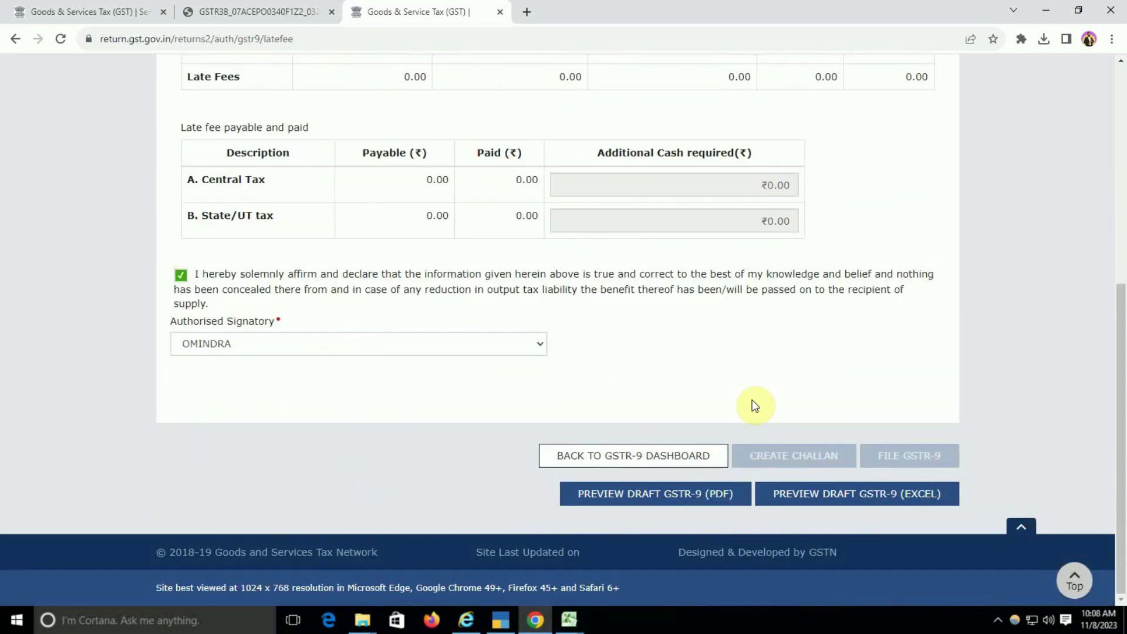
click(675, 495)
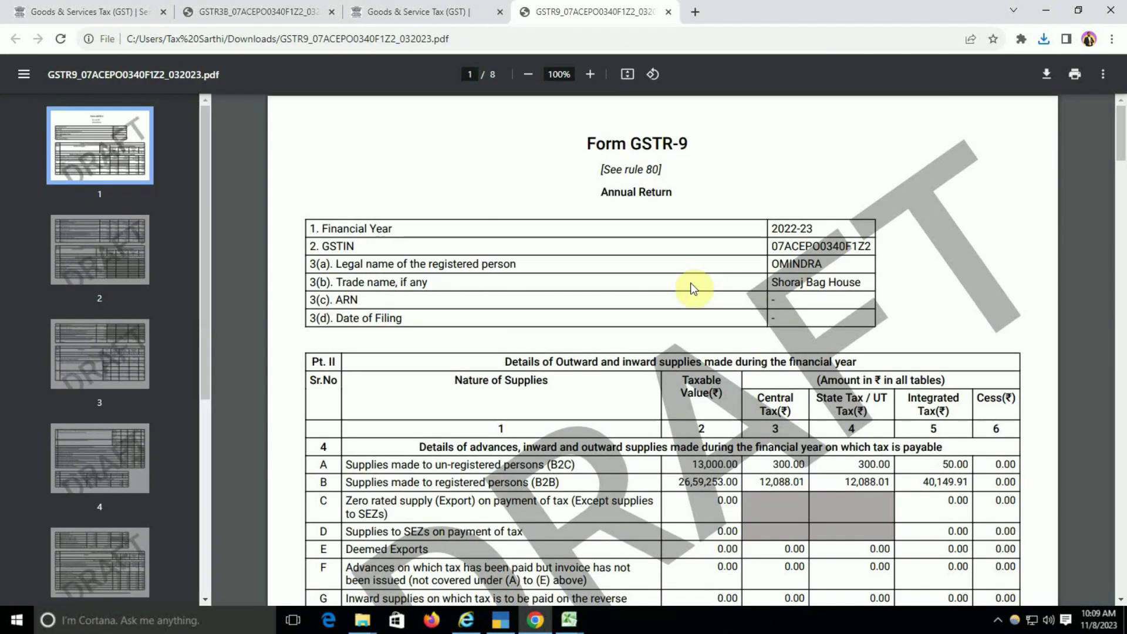
Step: Review all 8 pages of the draft GSTR-9 PDF, confirming zero late fee in Table 19
scroll(709, 329, down, 3)
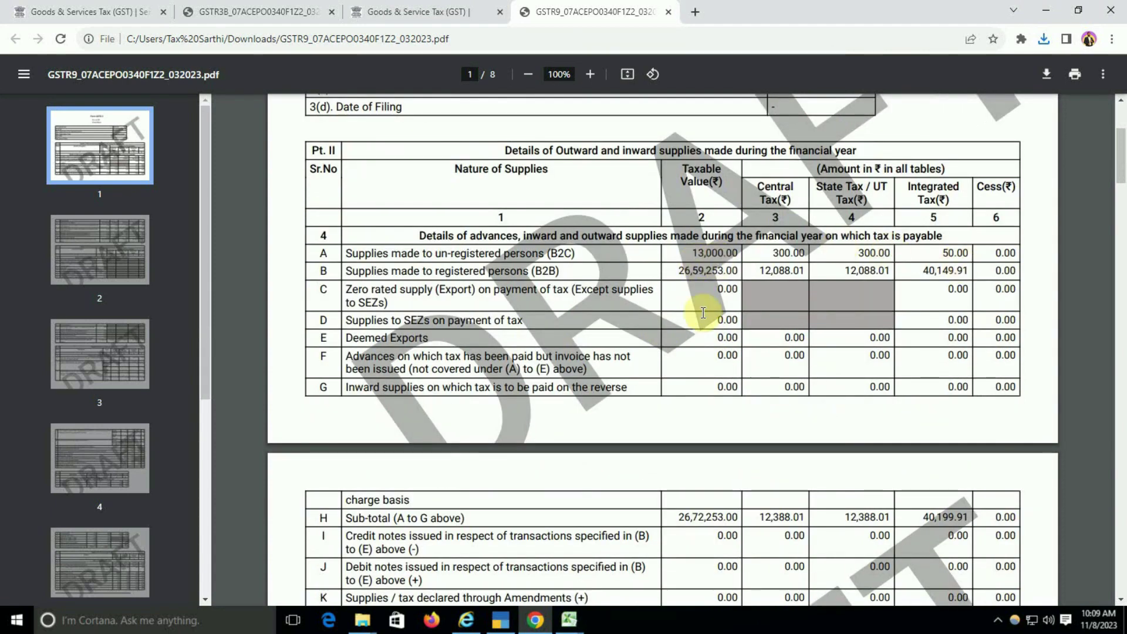
scroll(858, 370, down, 6)
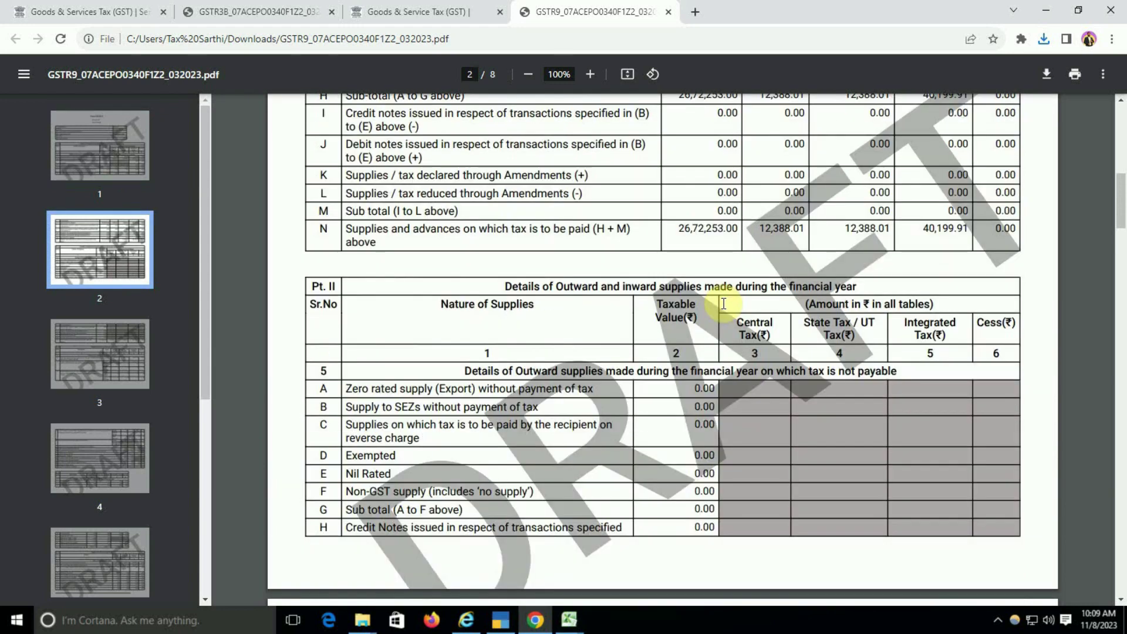
scroll(642, 331, down, 5)
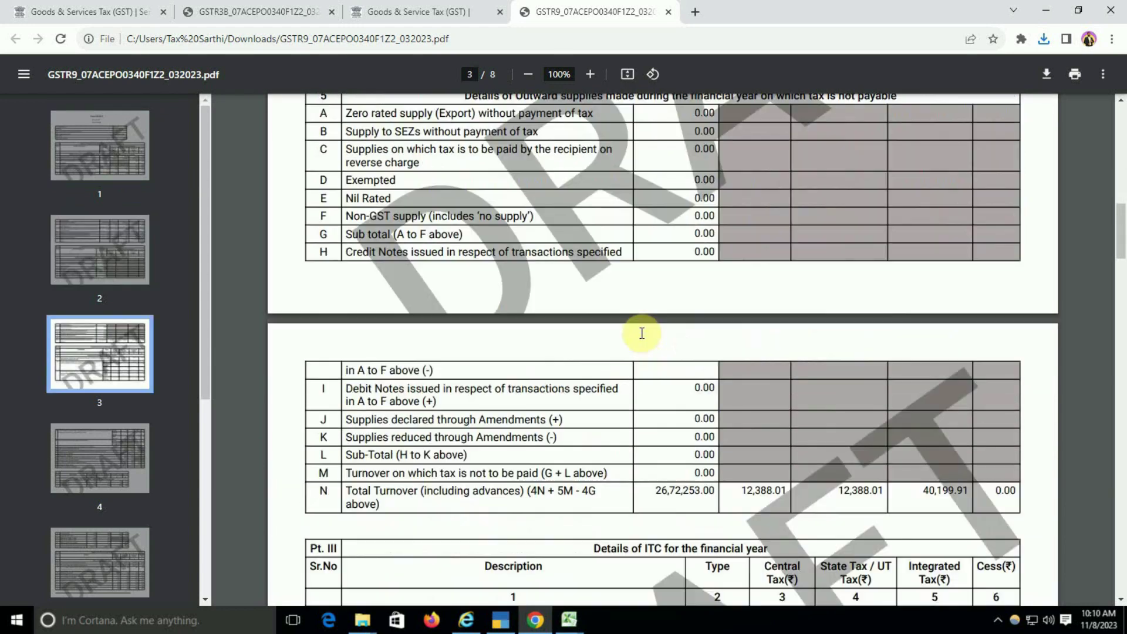
scroll(642, 332, up, 3)
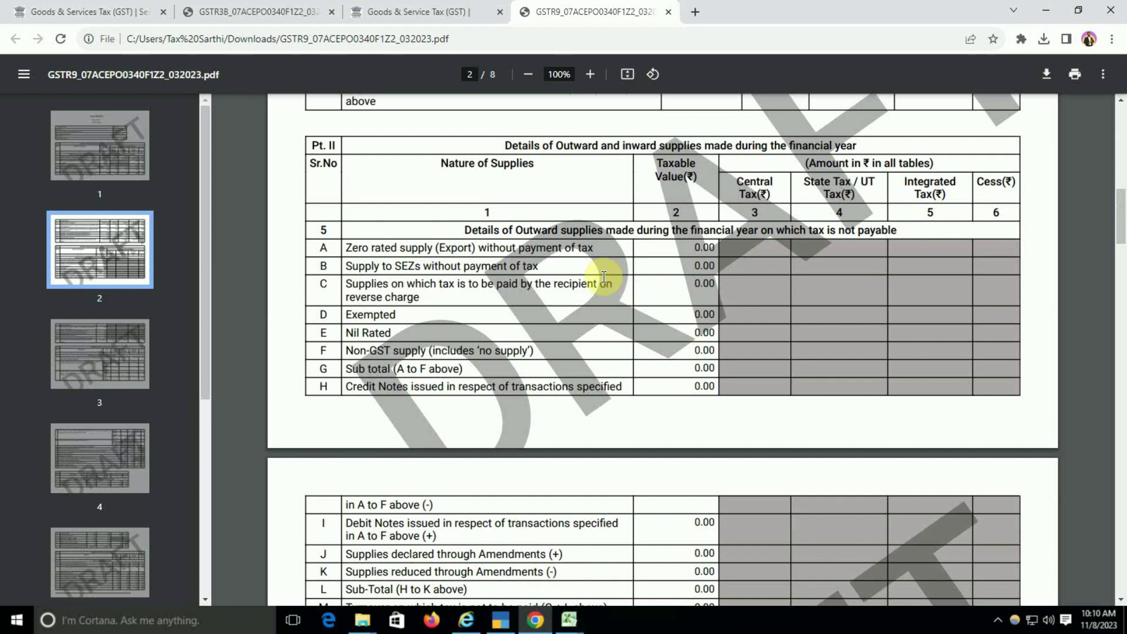
scroll(669, 401, down, 7)
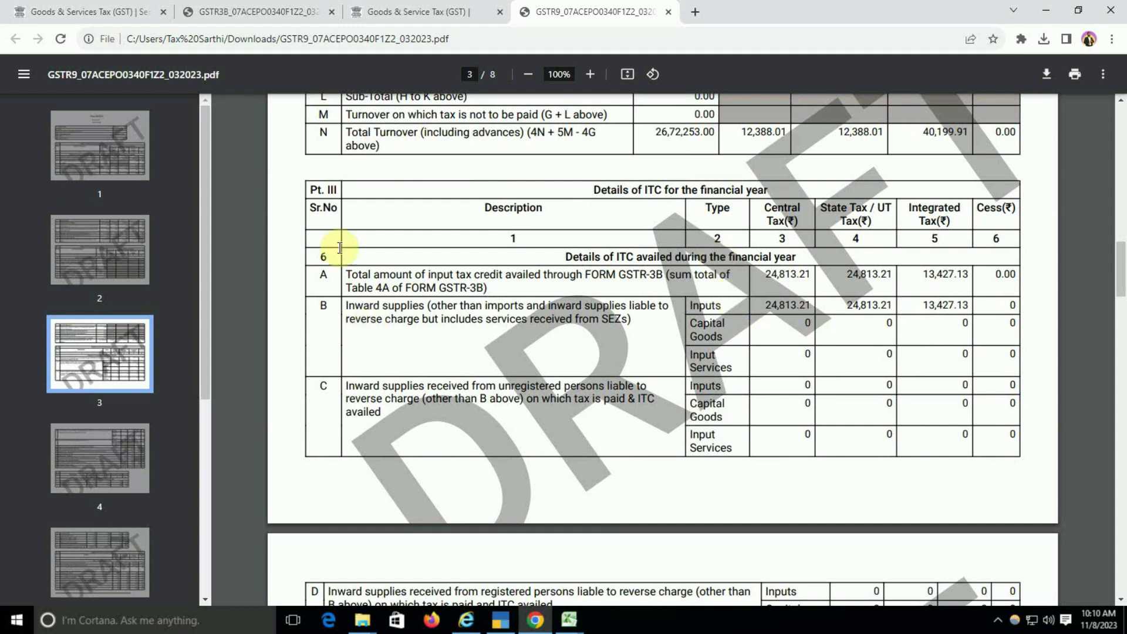
scroll(687, 374, down, 13)
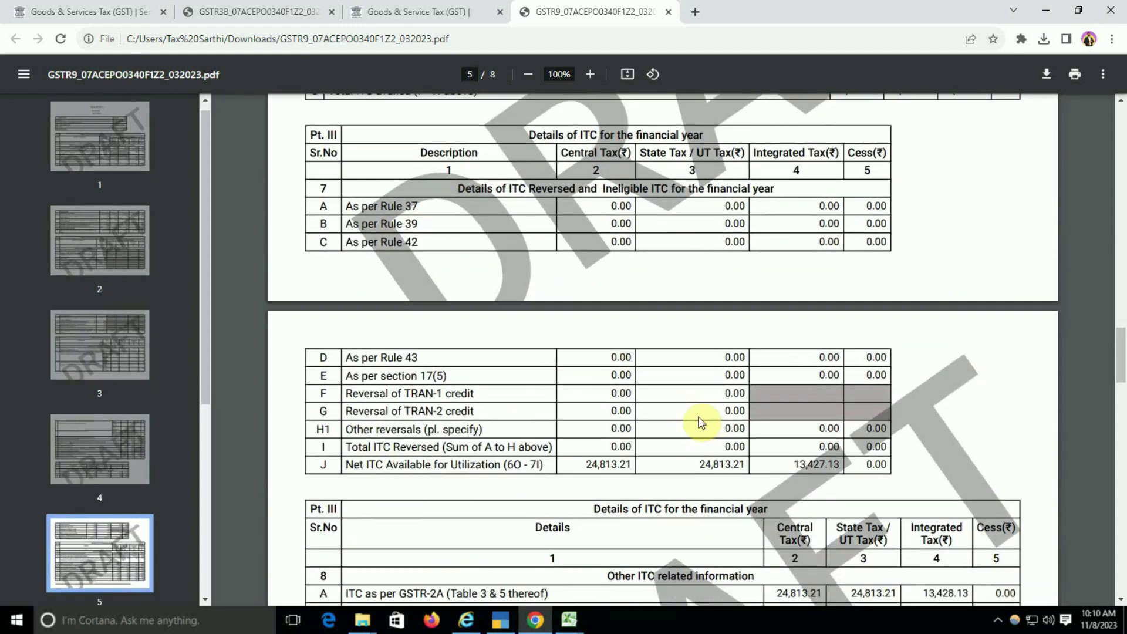
scroll(699, 413, down, 3)
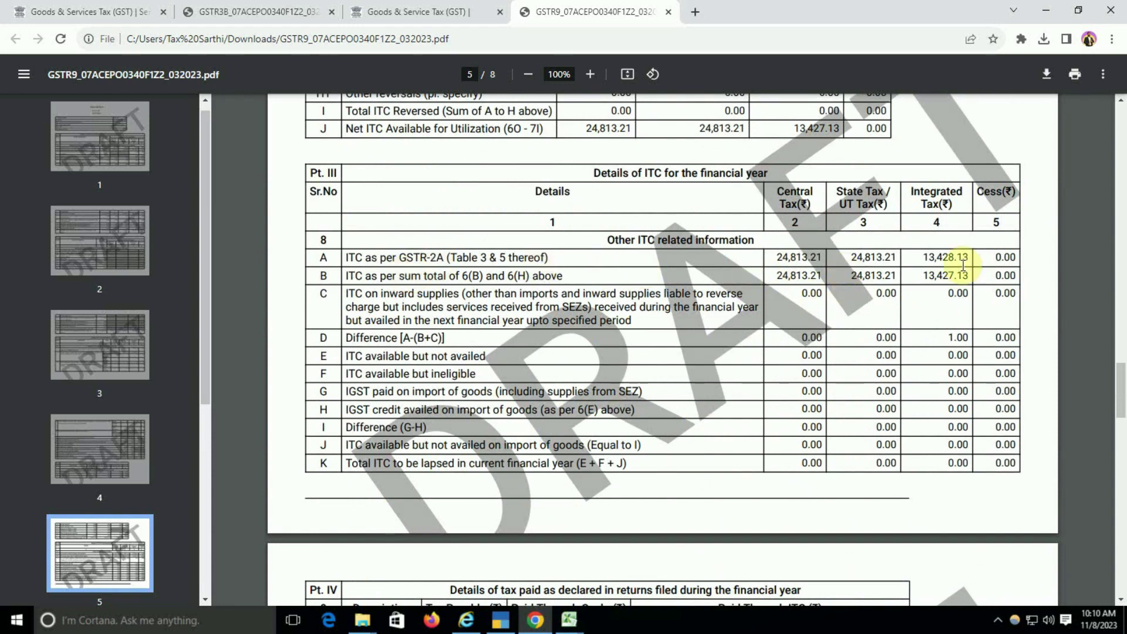
scroll(687, 427, down, 5)
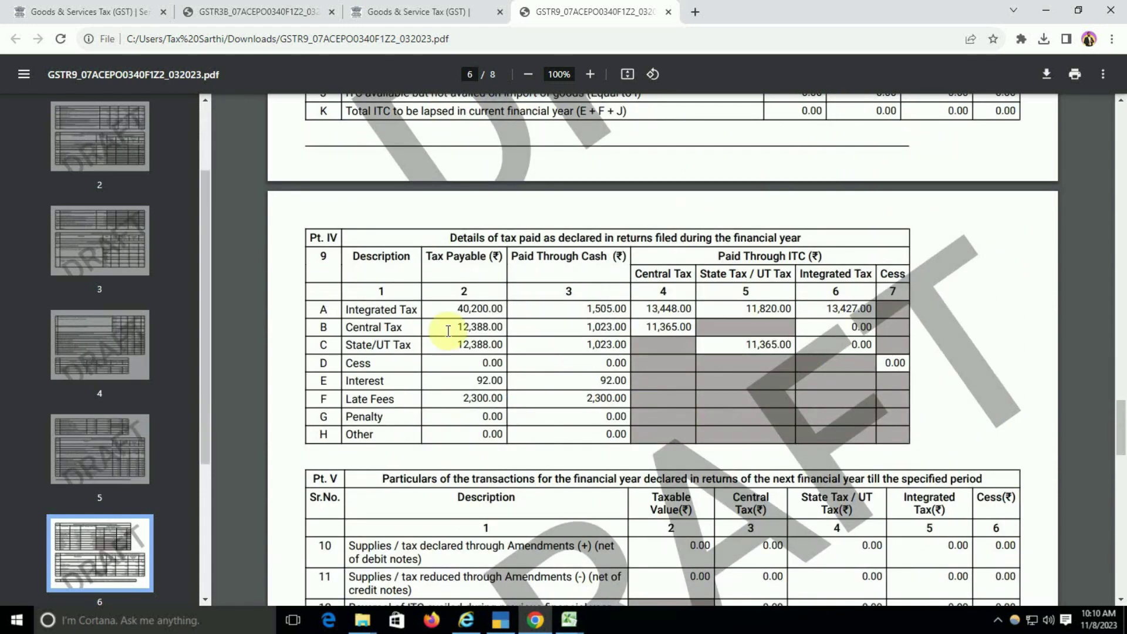
scroll(593, 426, down, 18)
scroll(626, 425, down, 5)
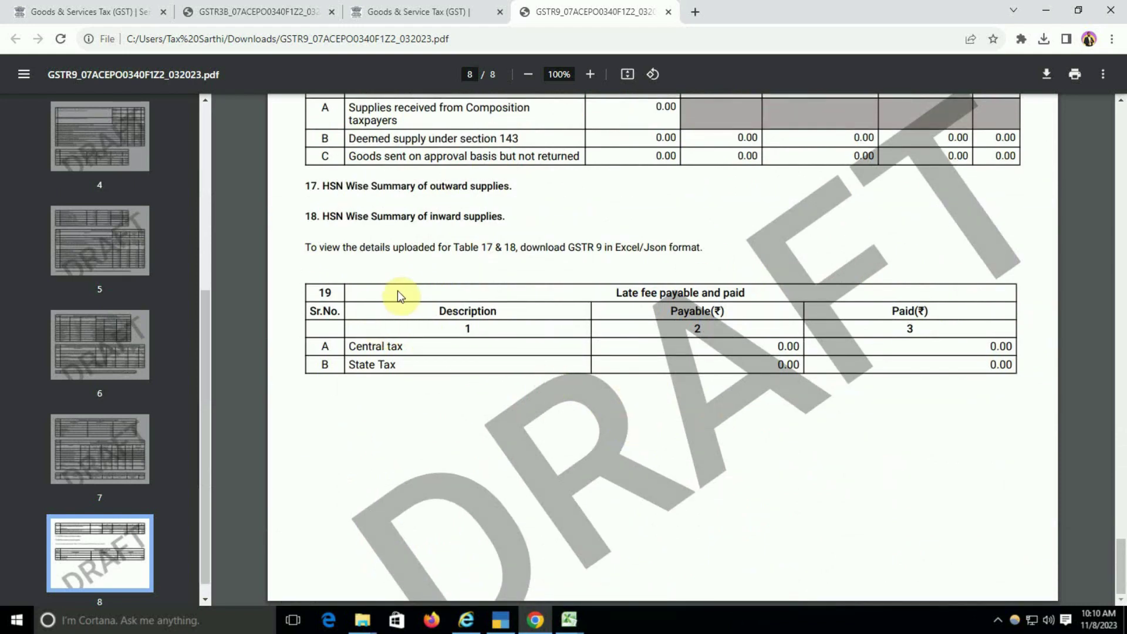
click(414, 10)
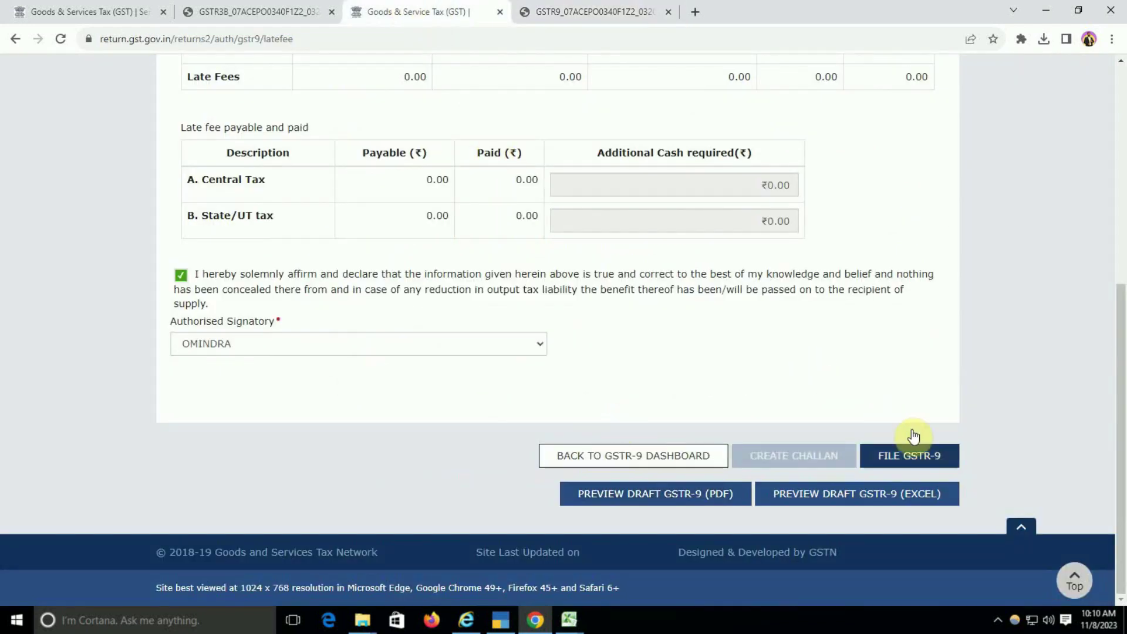
Step: File GSTR-9 with EVC, confirming the tax and late fee offset and verifying the OTP
click(911, 449)
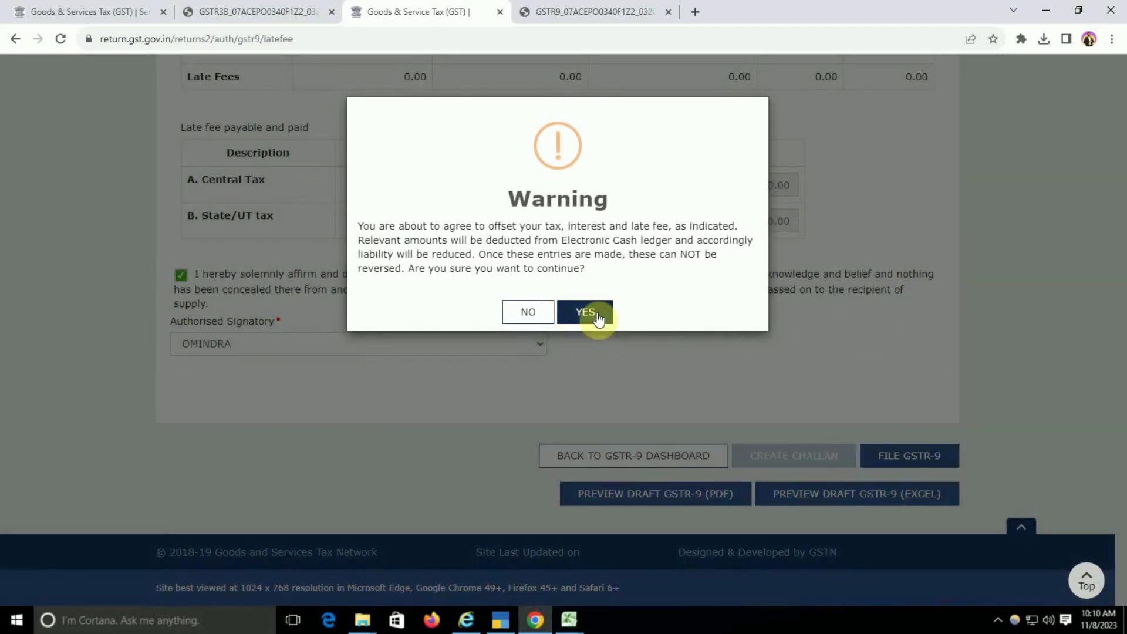
click(597, 315)
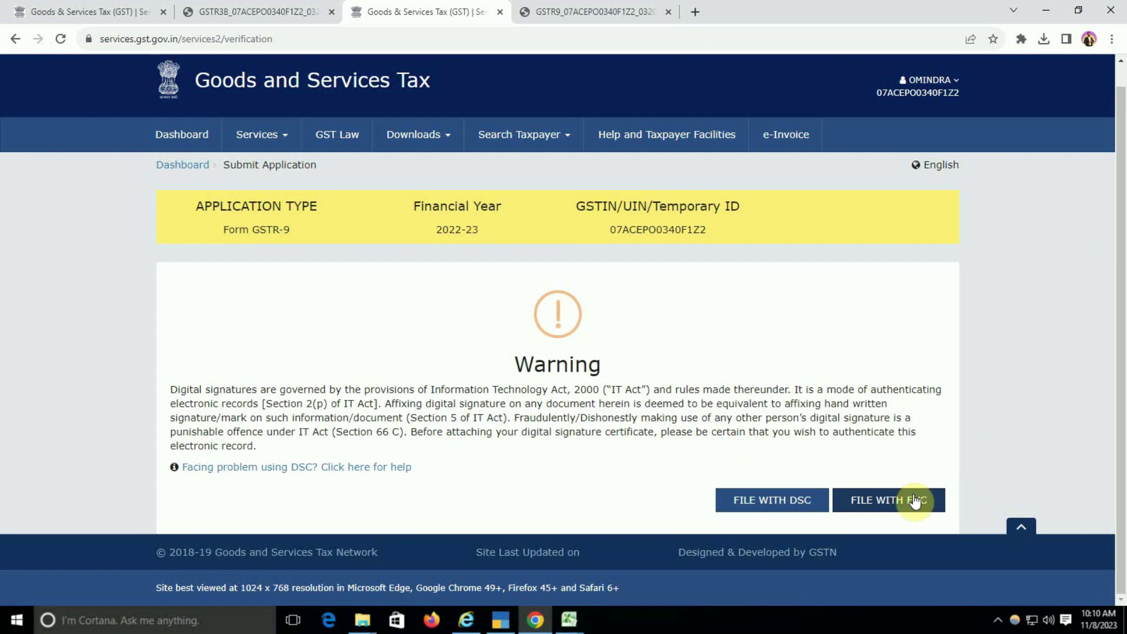
click(914, 501)
click(502, 271)
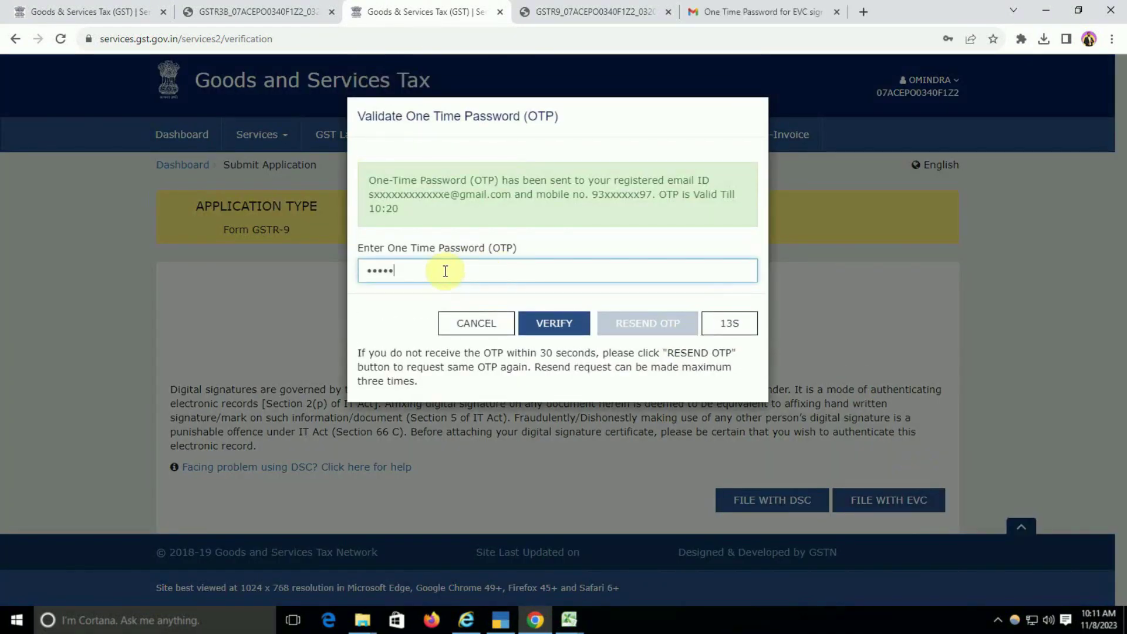
click(569, 322)
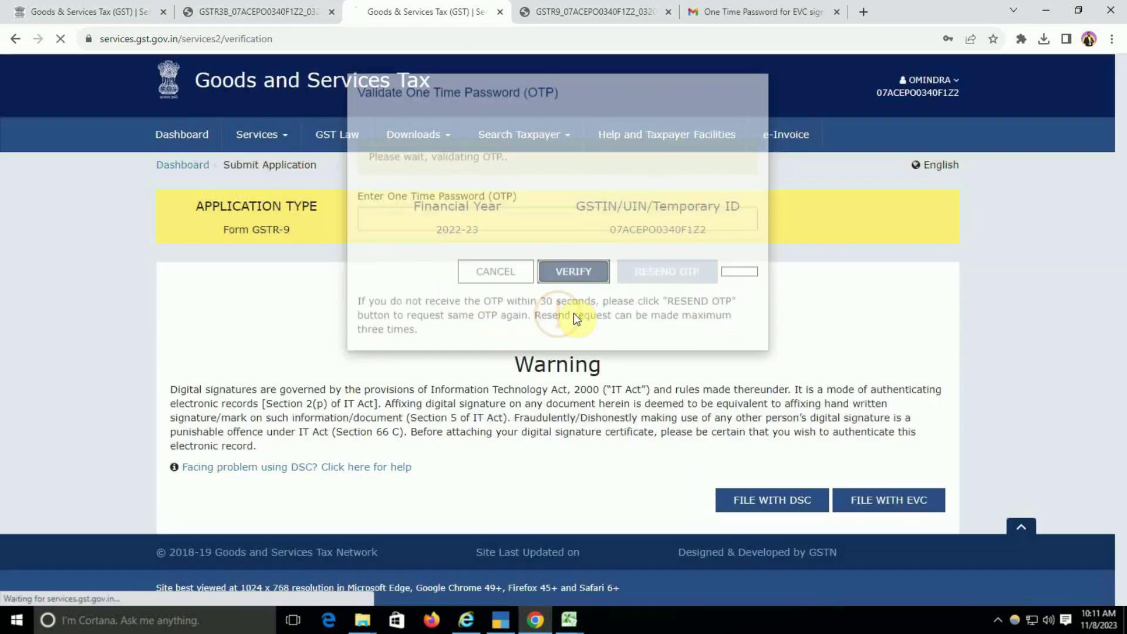
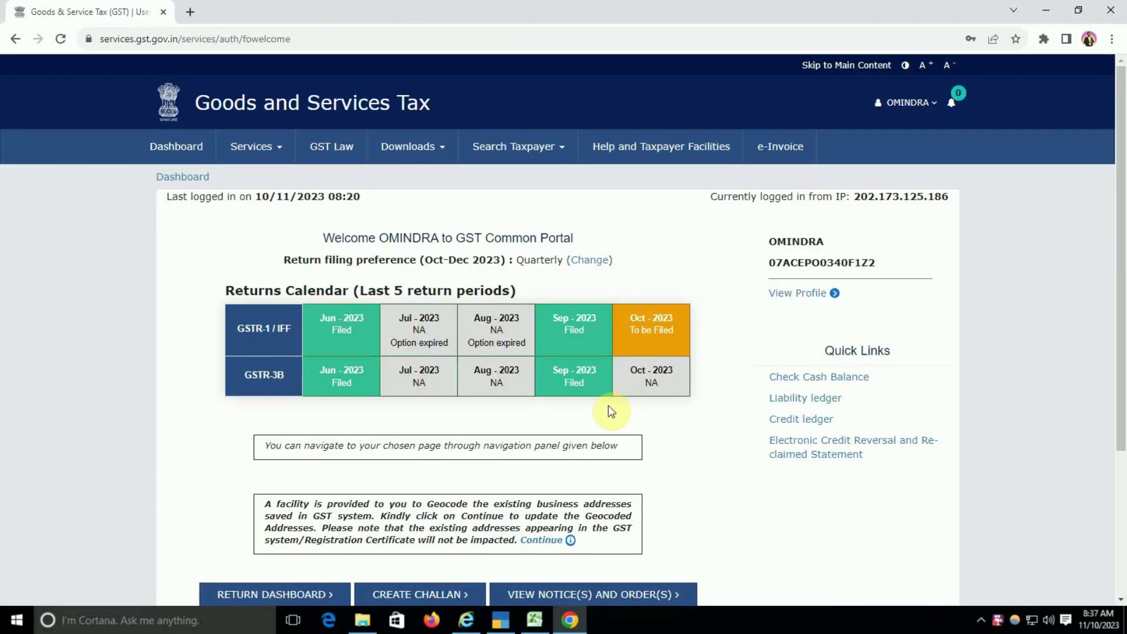
Step: Go to the Annual Return page through Services > Returns
scroll(608, 405, down, 5)
scroll(634, 405, up, 5)
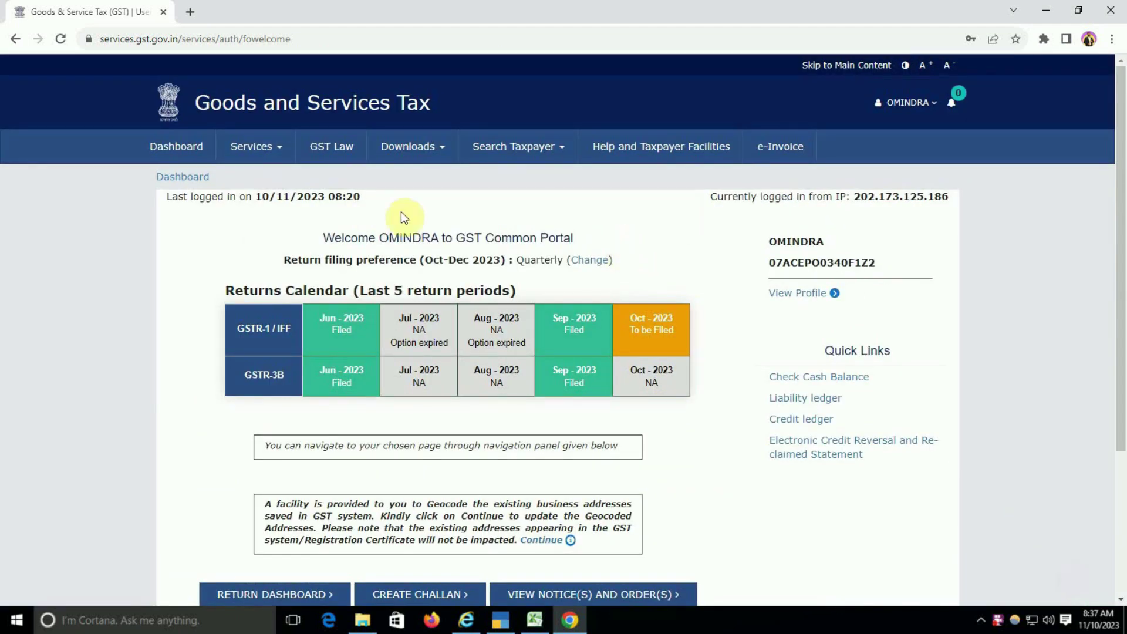
click(286, 156)
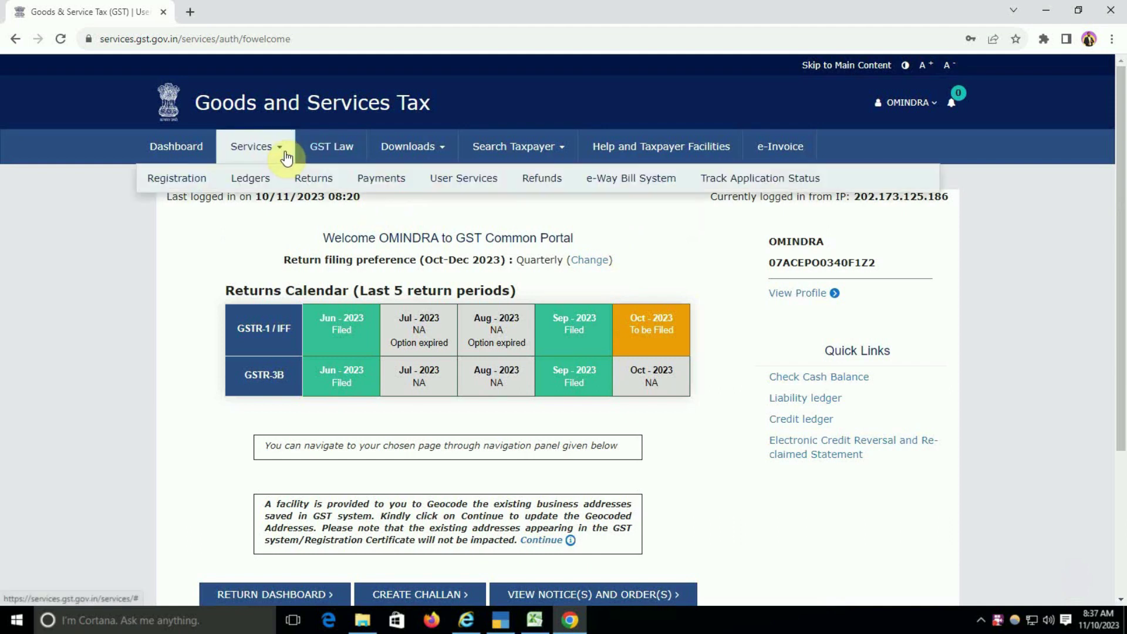
mouse_move(310, 179)
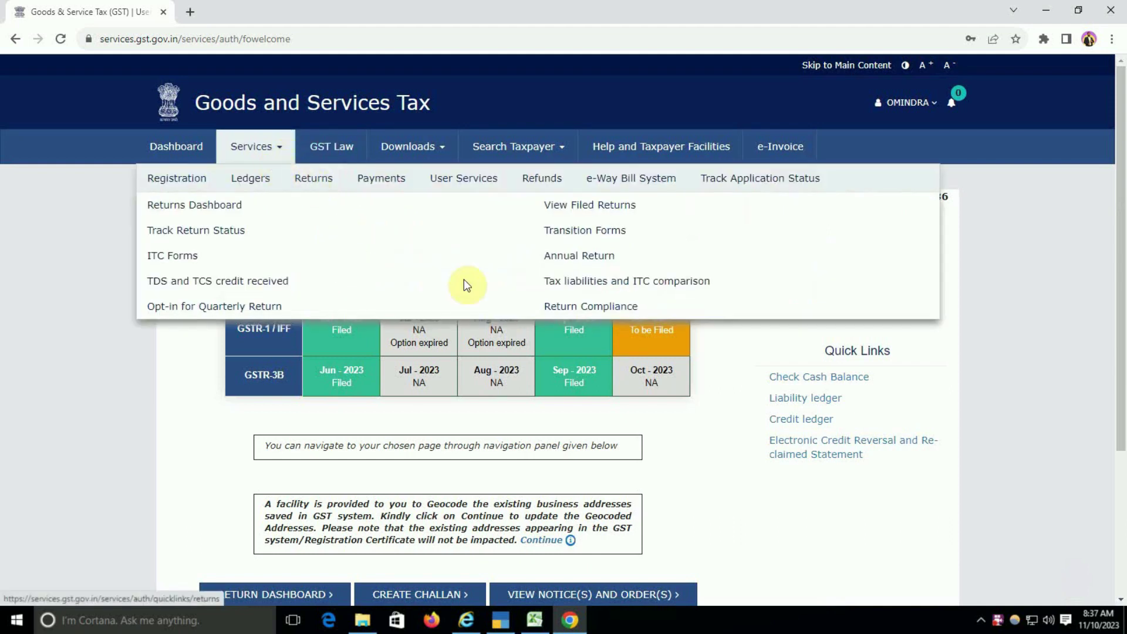
click(559, 257)
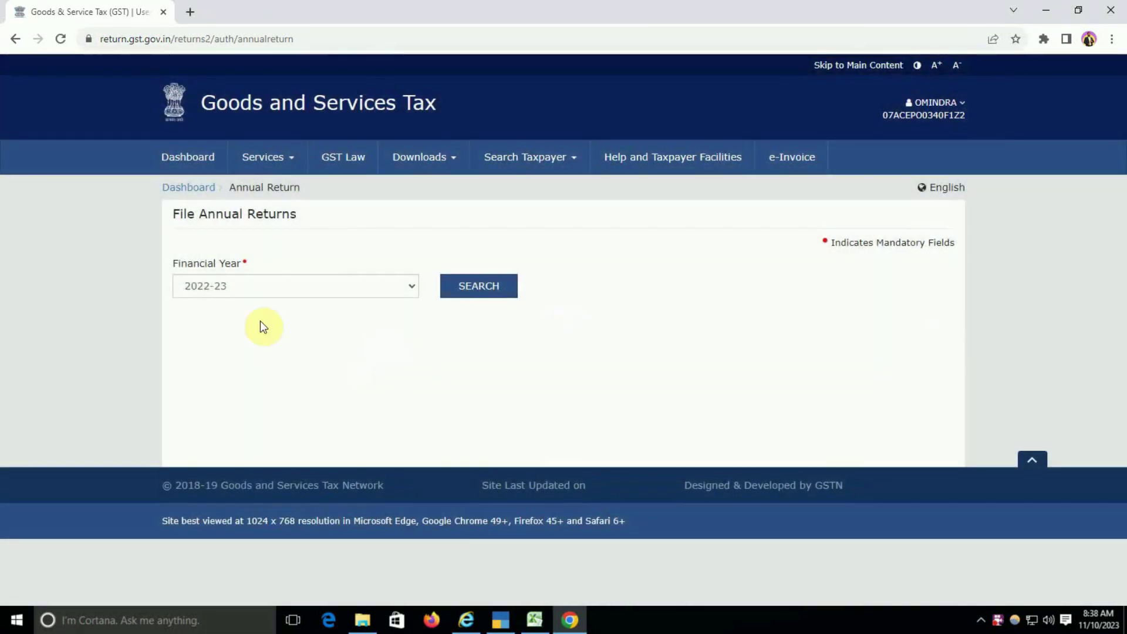
Step: Search the 2022-23 annual returns and start filing on the GSTR-9C tile
click(479, 287)
scroll(464, 386, down, 5)
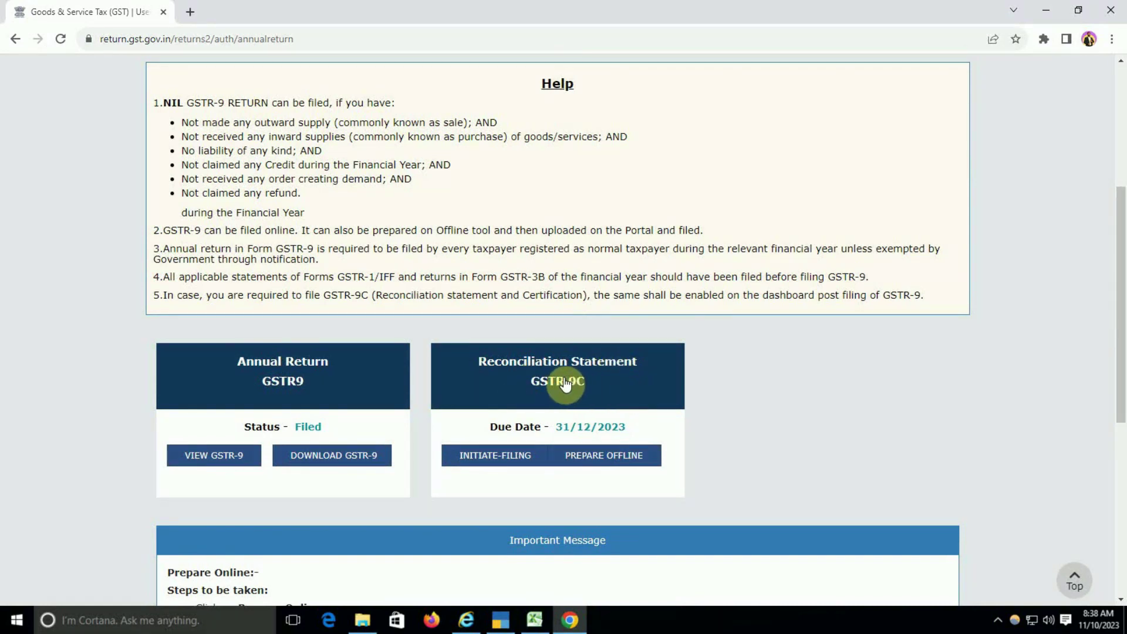
click(490, 460)
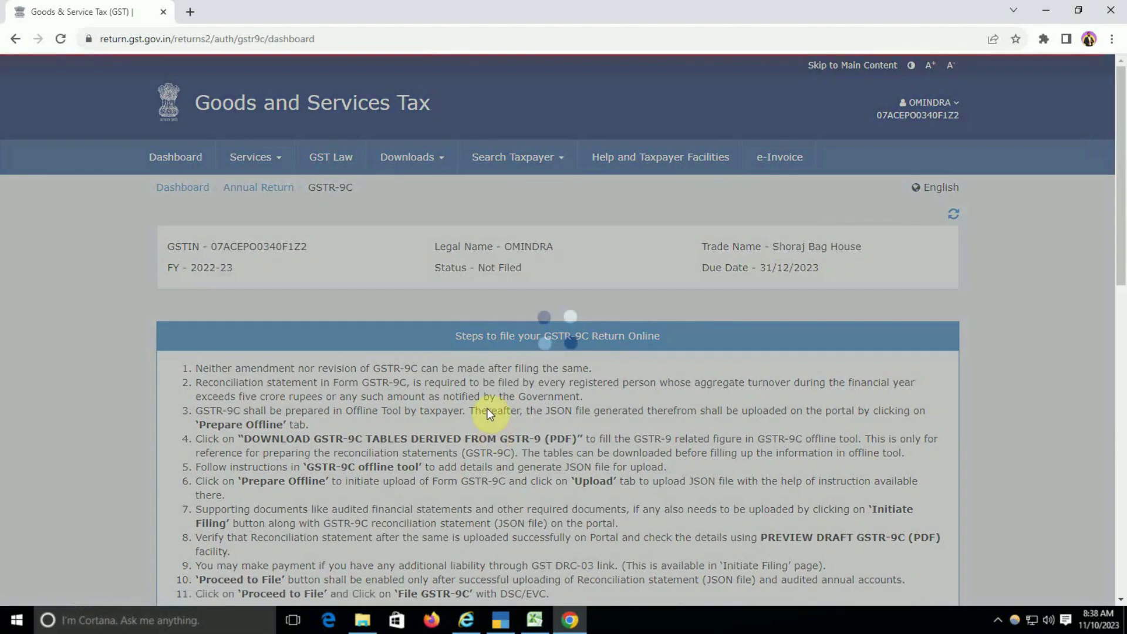
Step: Scroll down the GSTR-9C page looking for the download tables button
scroll(490, 413, down, 10)
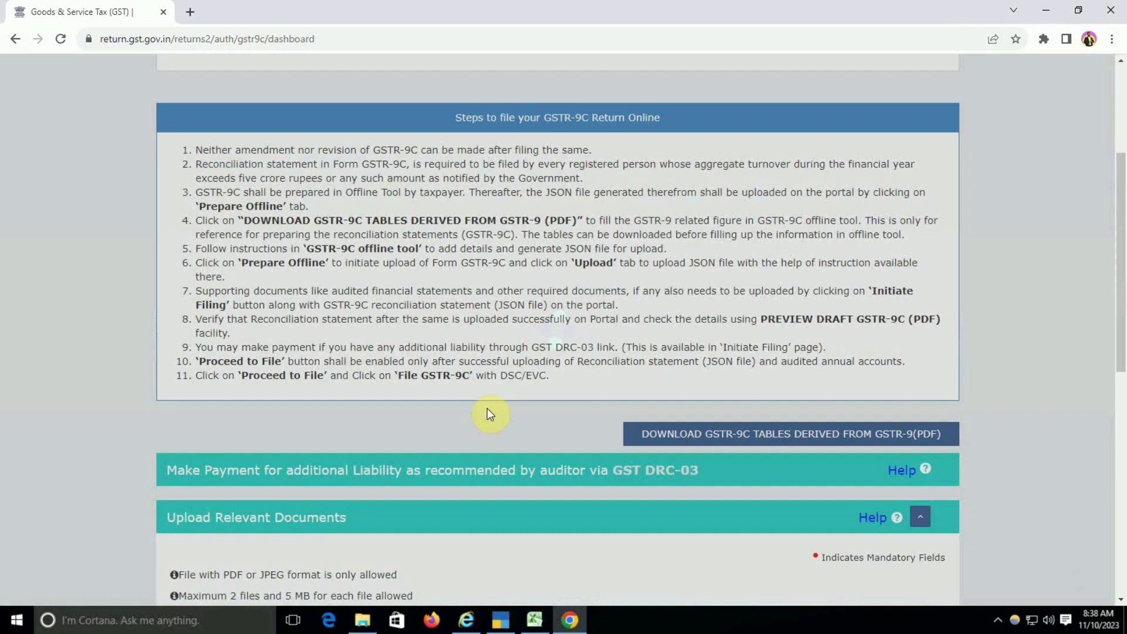
scroll(490, 414, down, 15)
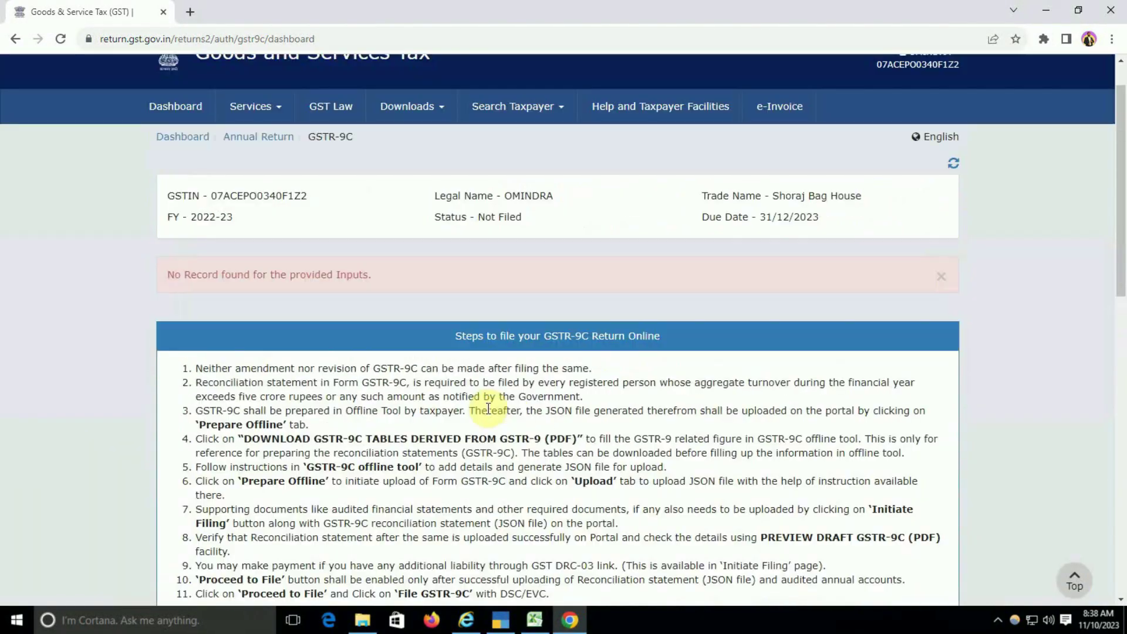
scroll(489, 409, down, 5)
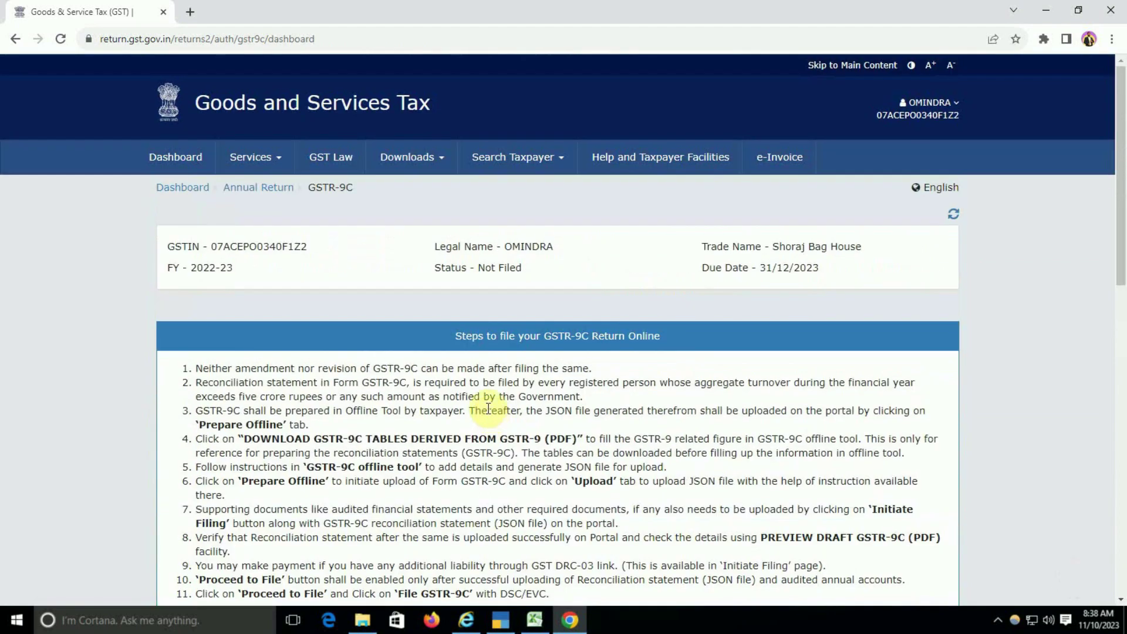
scroll(484, 405, down, 5)
scroll(484, 408, down, 8)
Step: Return to the annual returns page, search financial year 2022-23 again, and reopen GSTR-9C
click(629, 409)
click(474, 287)
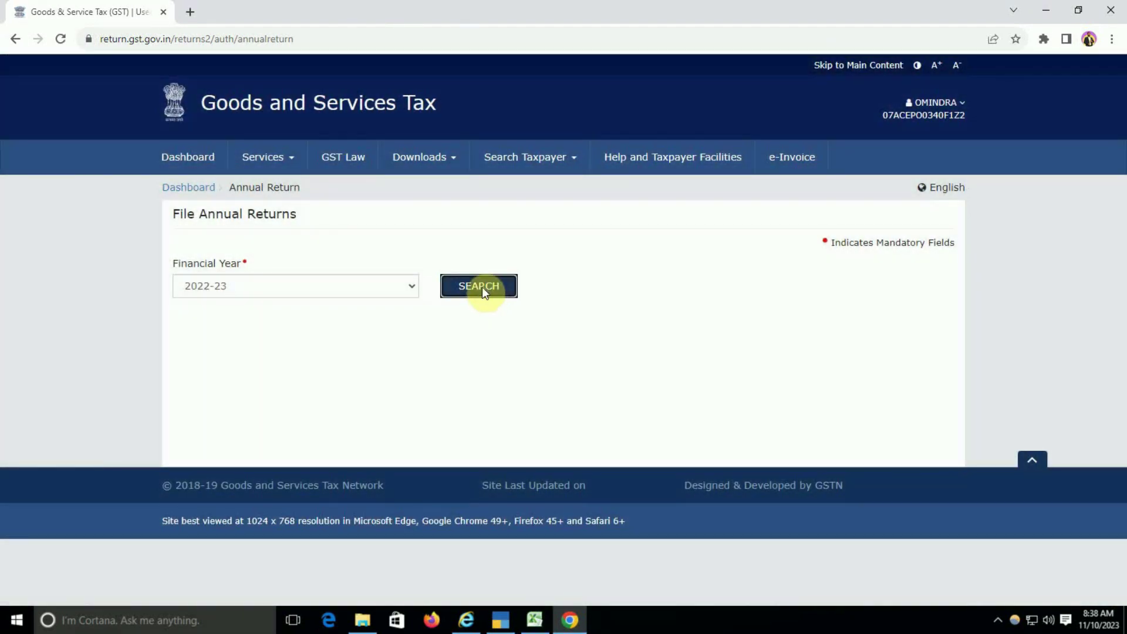
click(481, 286)
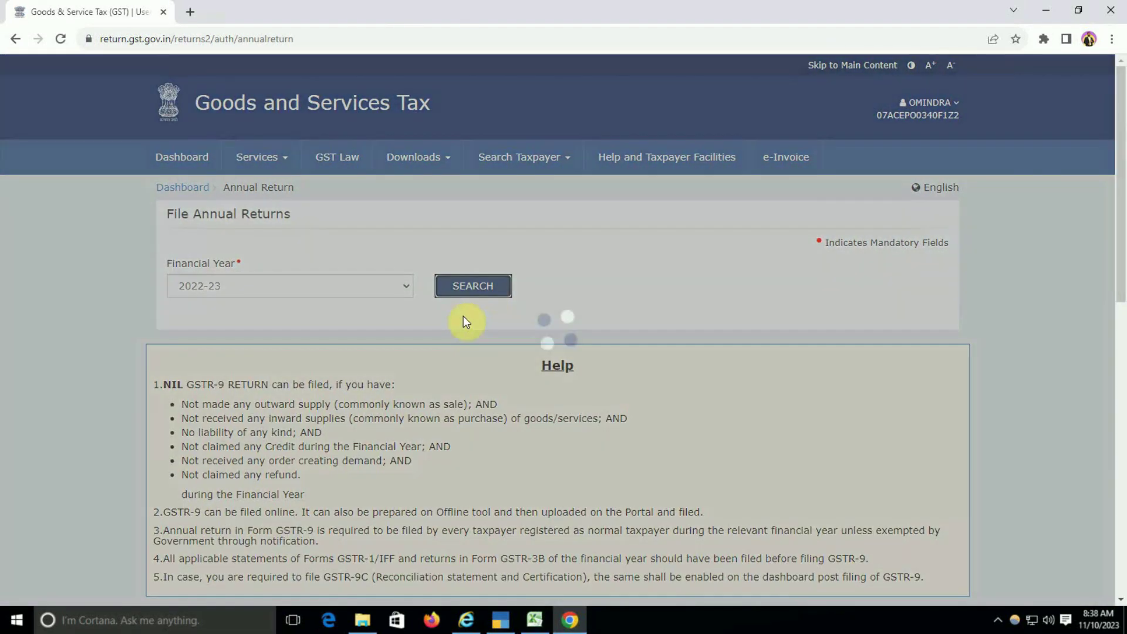
scroll(463, 316, down, 8)
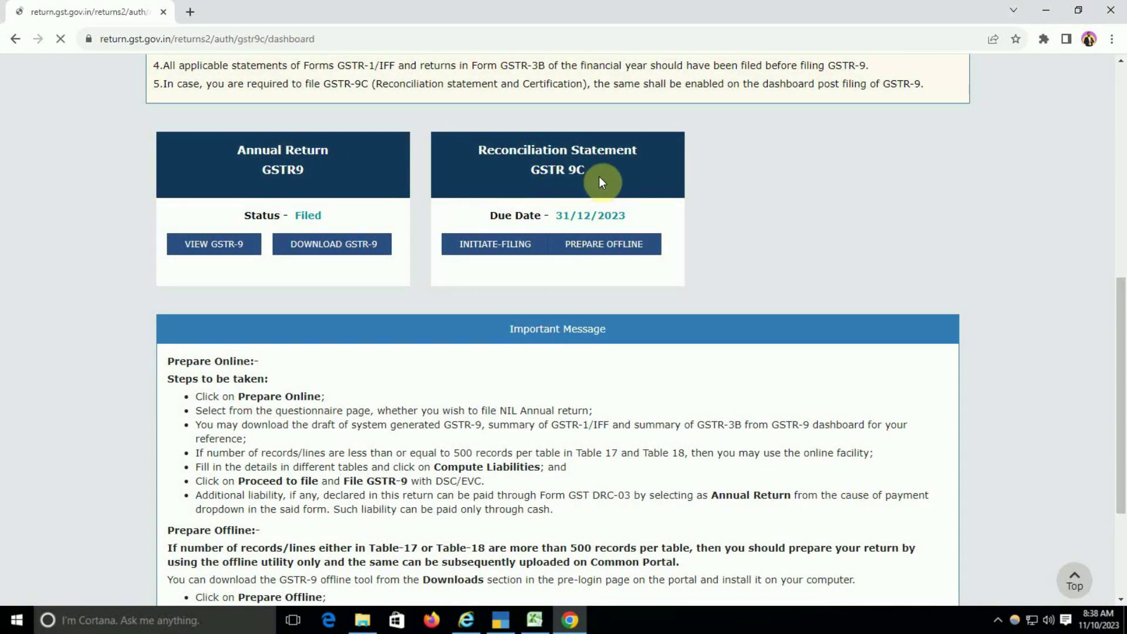
scroll(570, 323, down, 10)
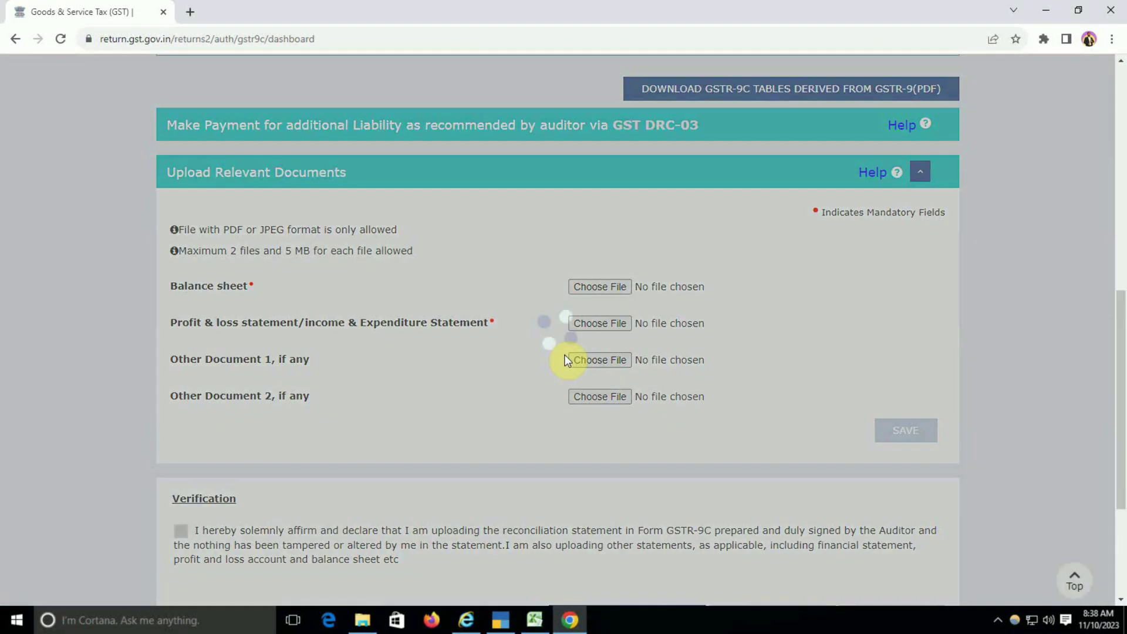
scroll(503, 335, down, 4)
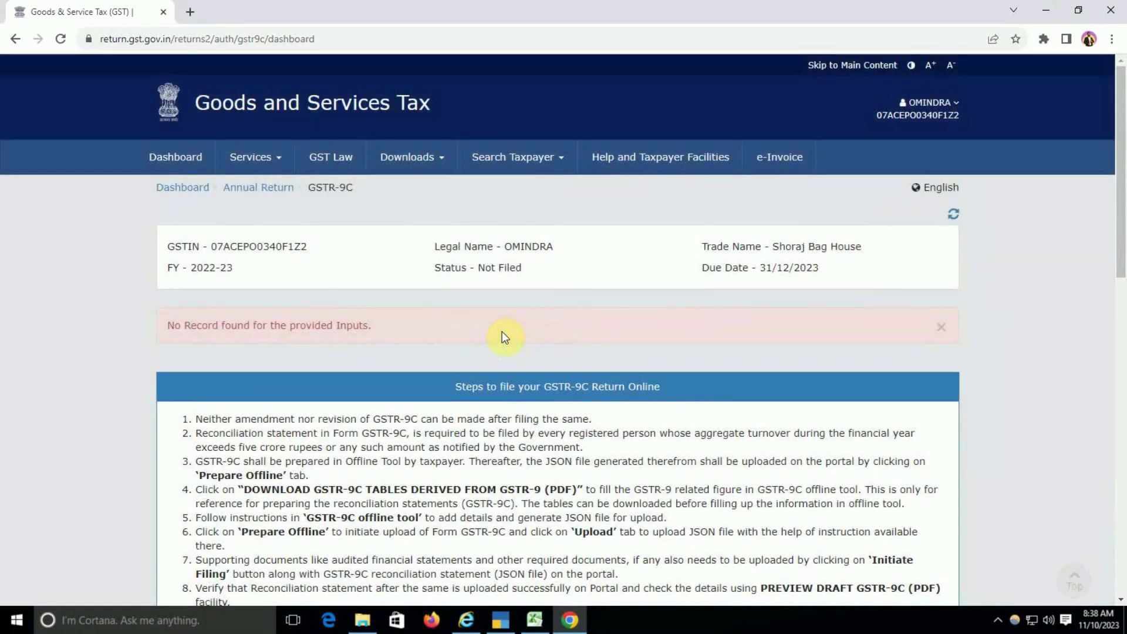
scroll(503, 336, down, 8)
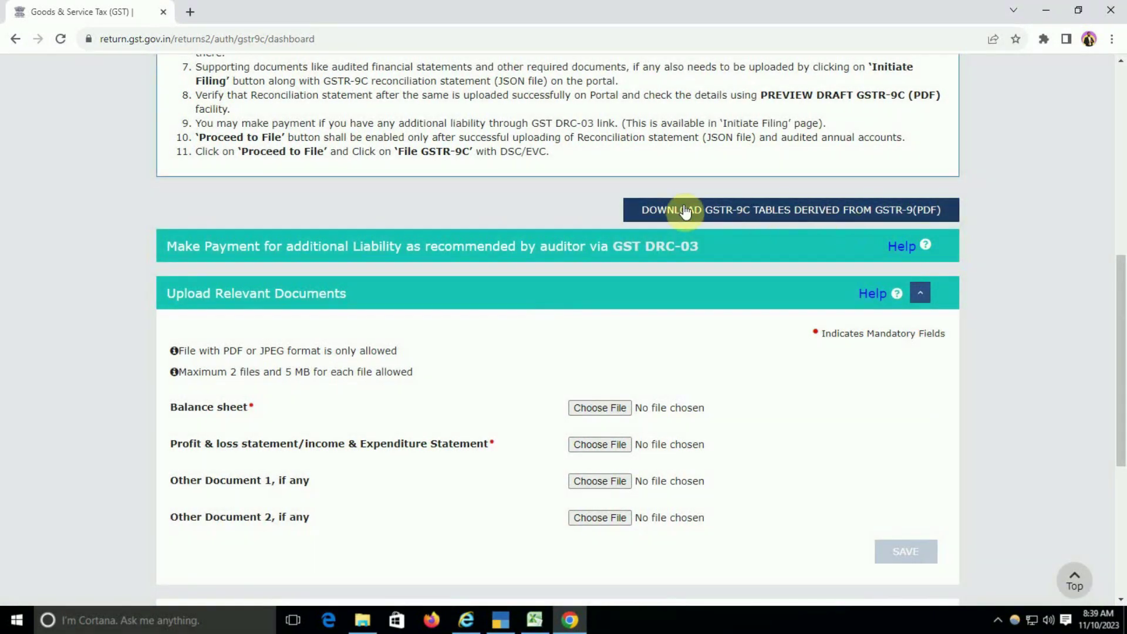
Step: Download and review the GSTR-9C tables PDF derived from GSTR-9, then return to the portal
click(719, 218)
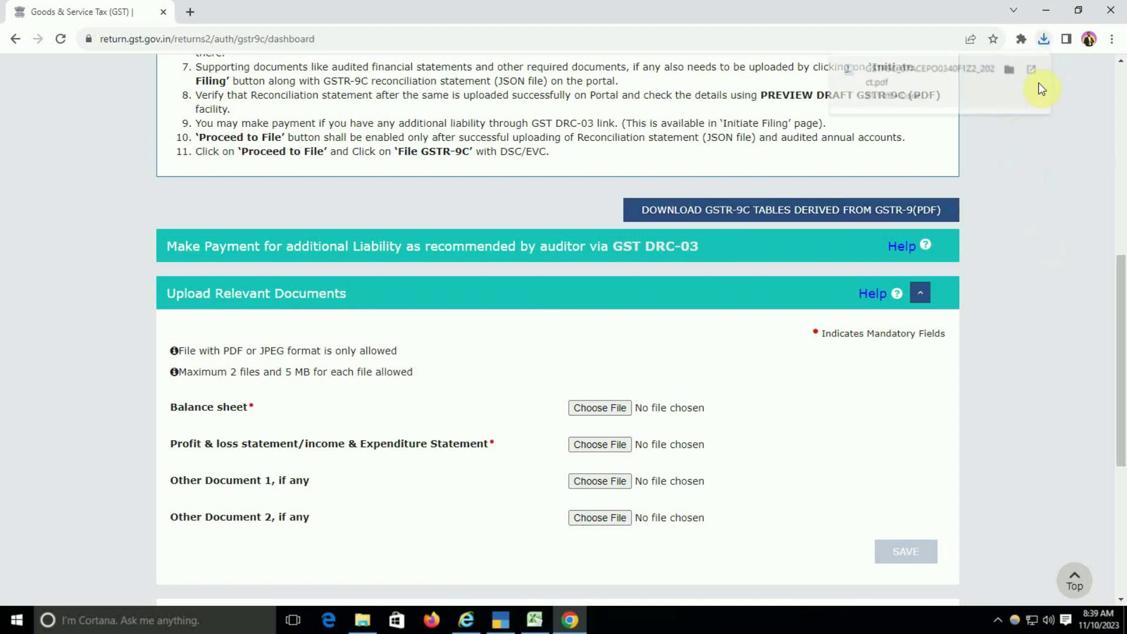
click(973, 75)
scroll(621, 221, down, 3)
scroll(642, 370, up, 4)
scroll(695, 354, down, 1)
scroll(695, 355, down, 7)
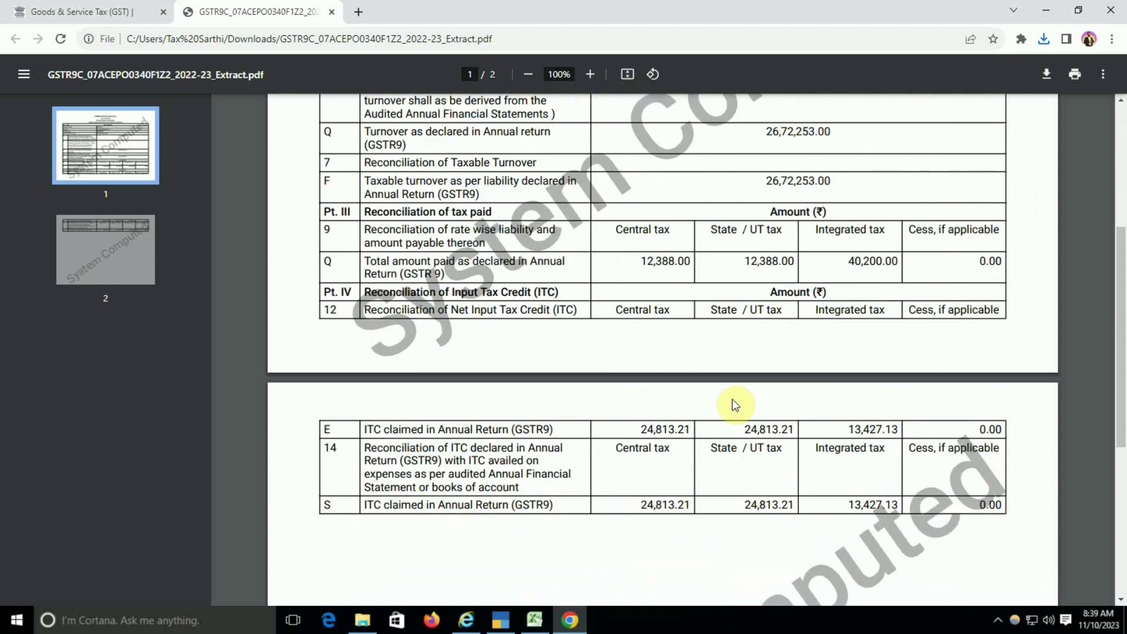
scroll(743, 378, up, 7)
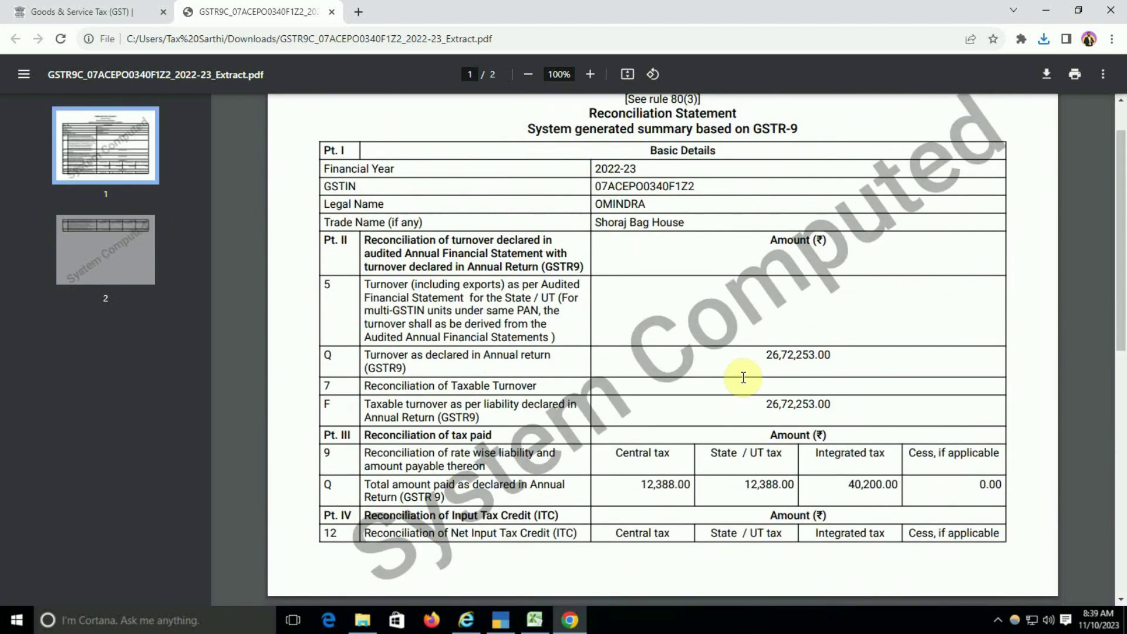
click(79, 12)
scroll(531, 261, down, 5)
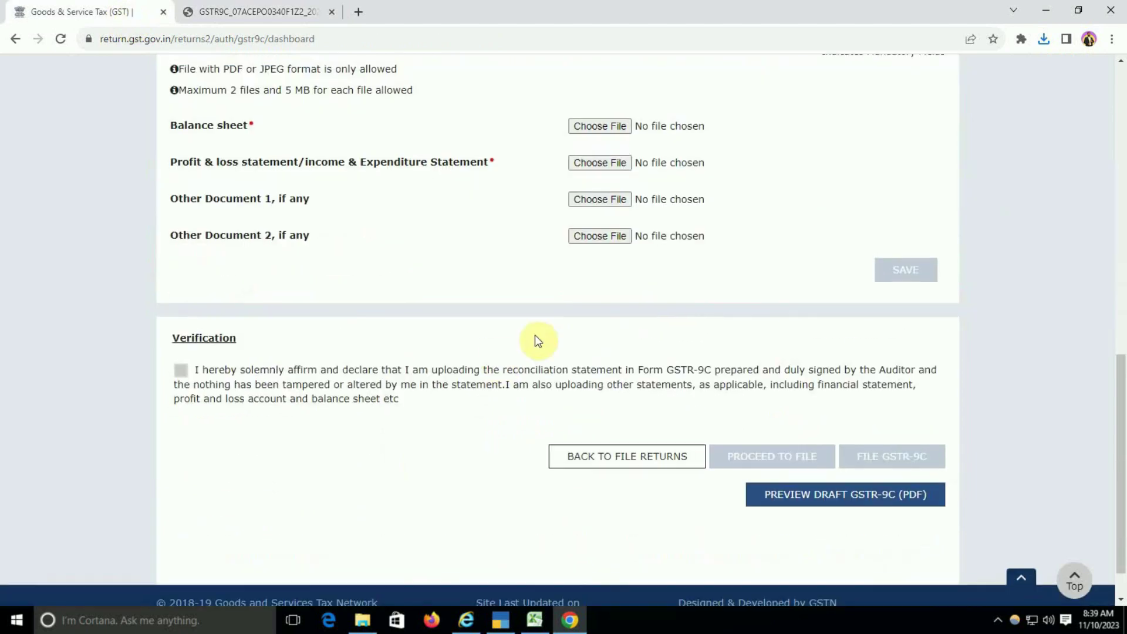
Step: Go to the GSTR-9C Offline Tool page under Downloads > Offline Tools
scroll(496, 358, up, 10)
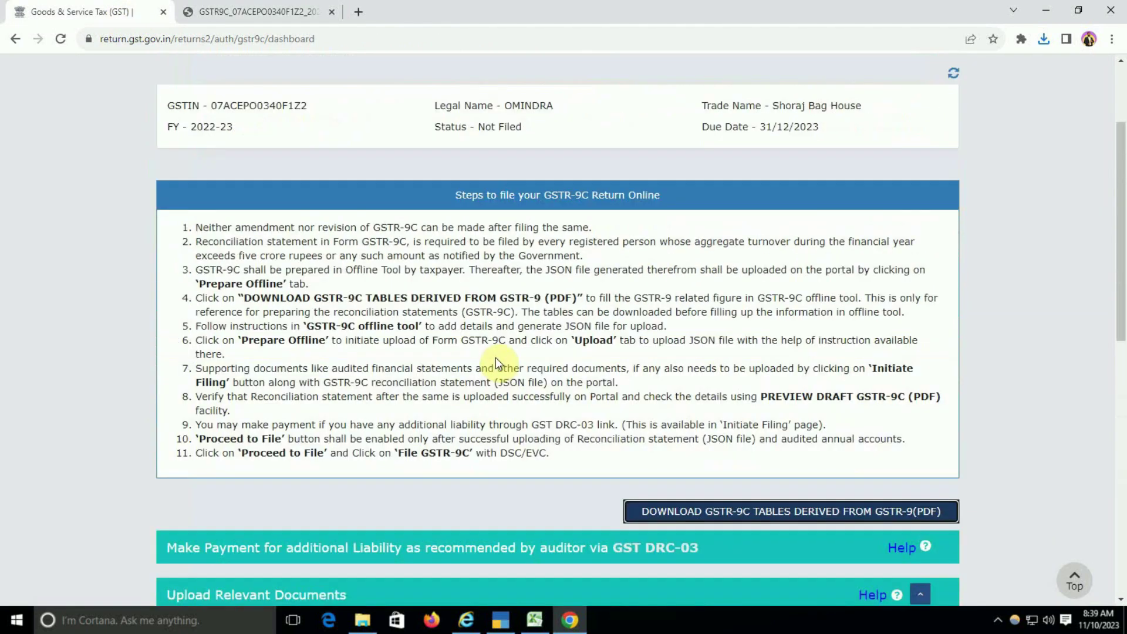
scroll(496, 359, up, 1)
scroll(495, 359, down, 5)
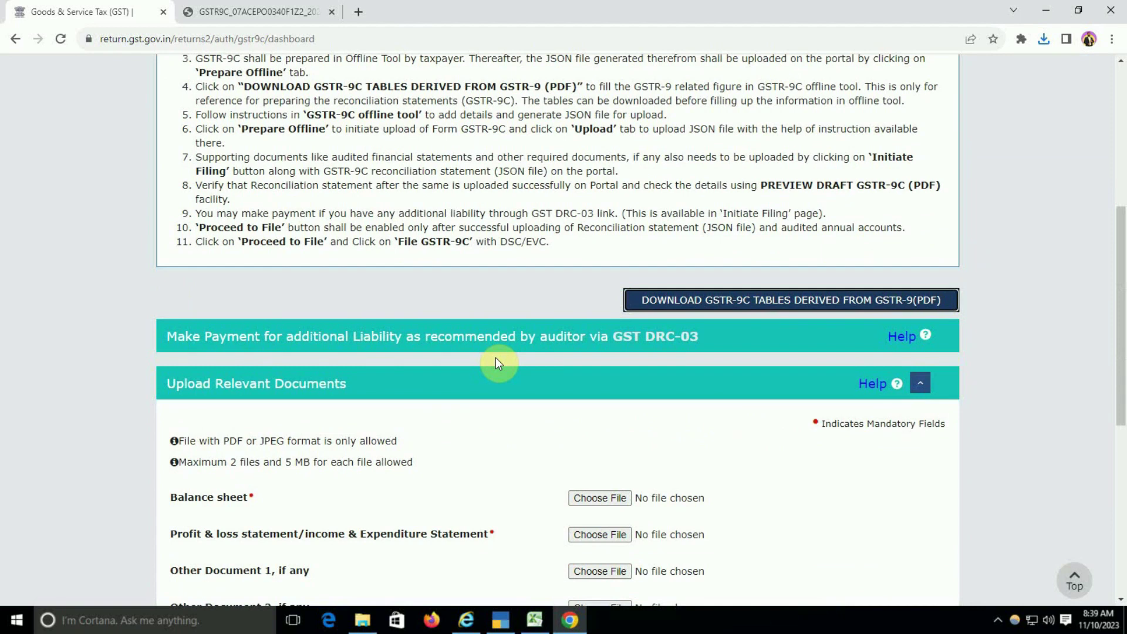
scroll(496, 357, up, 5)
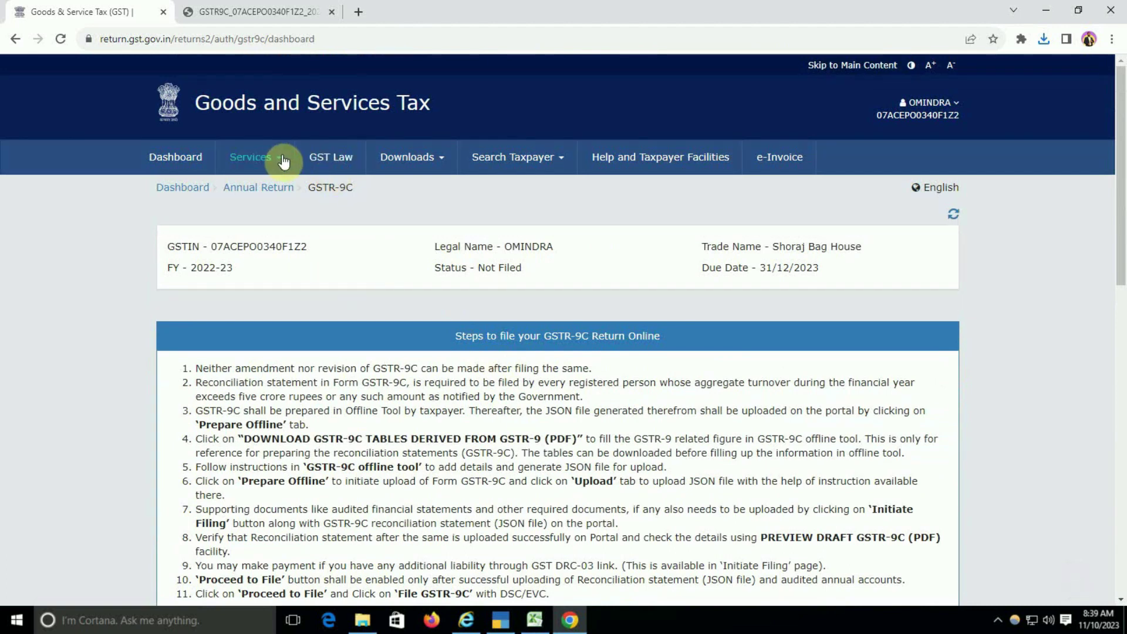
click(282, 161)
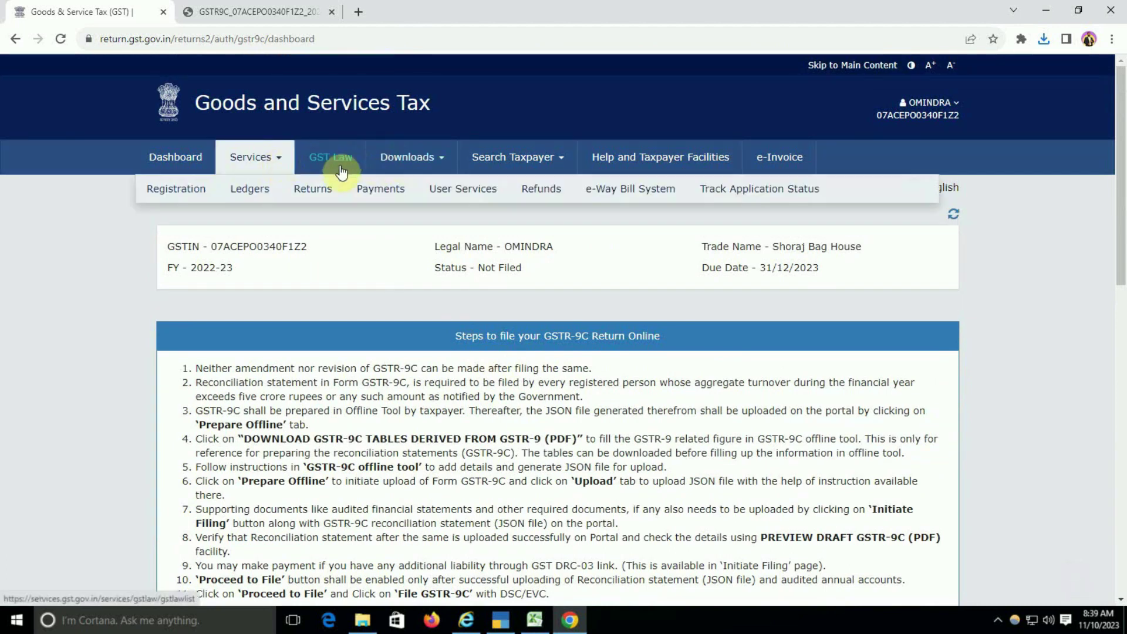
mouse_move(315, 194)
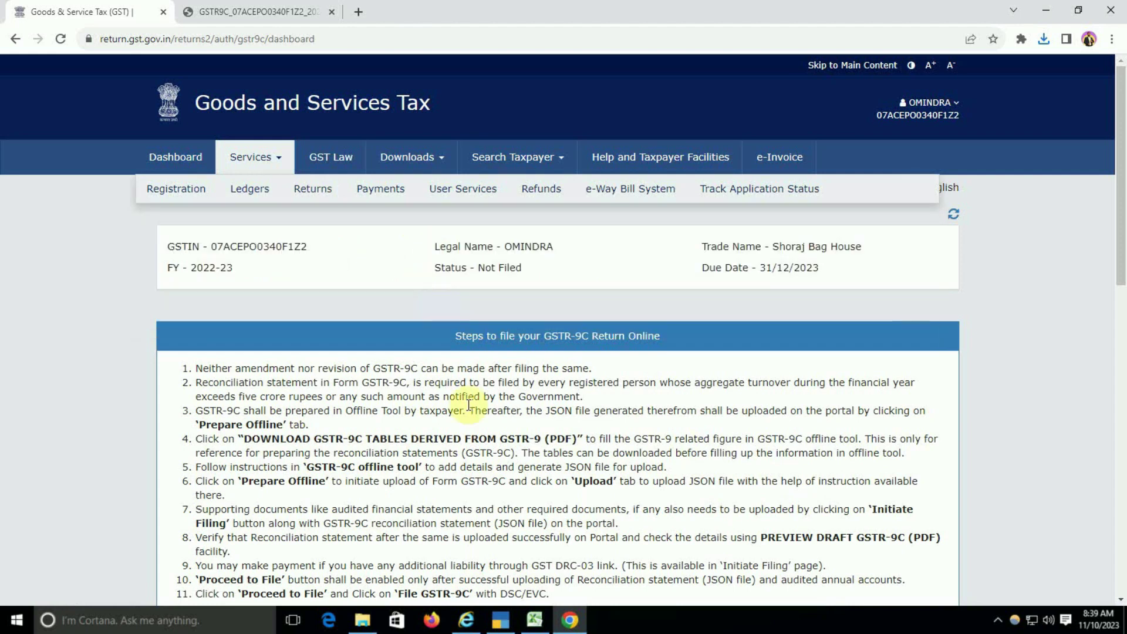
mouse_move(445, 167)
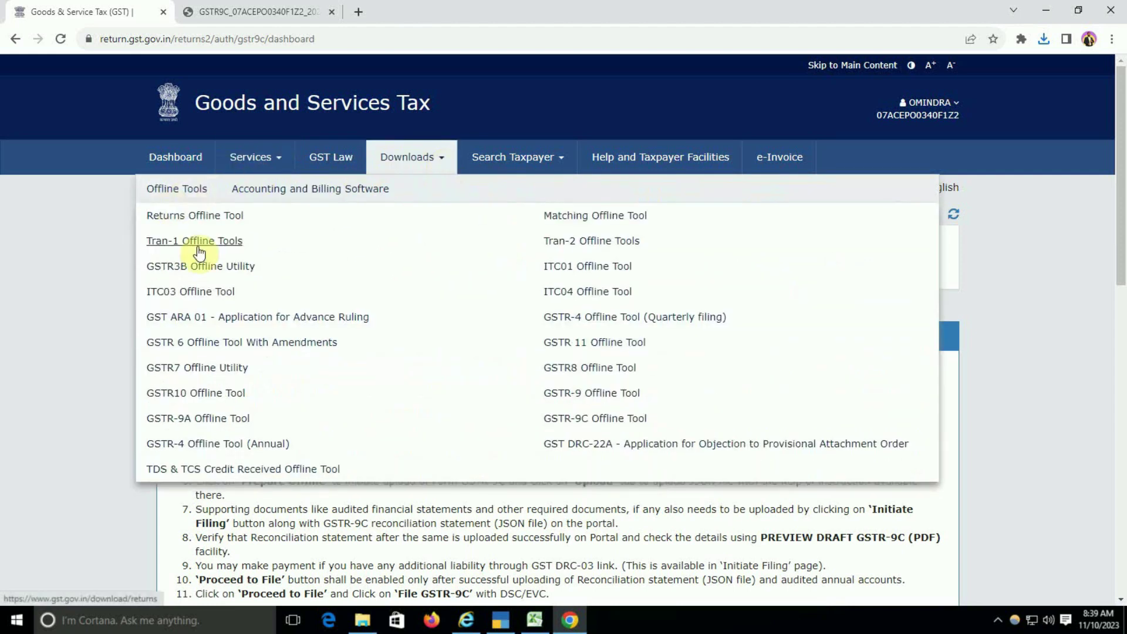
click(589, 420)
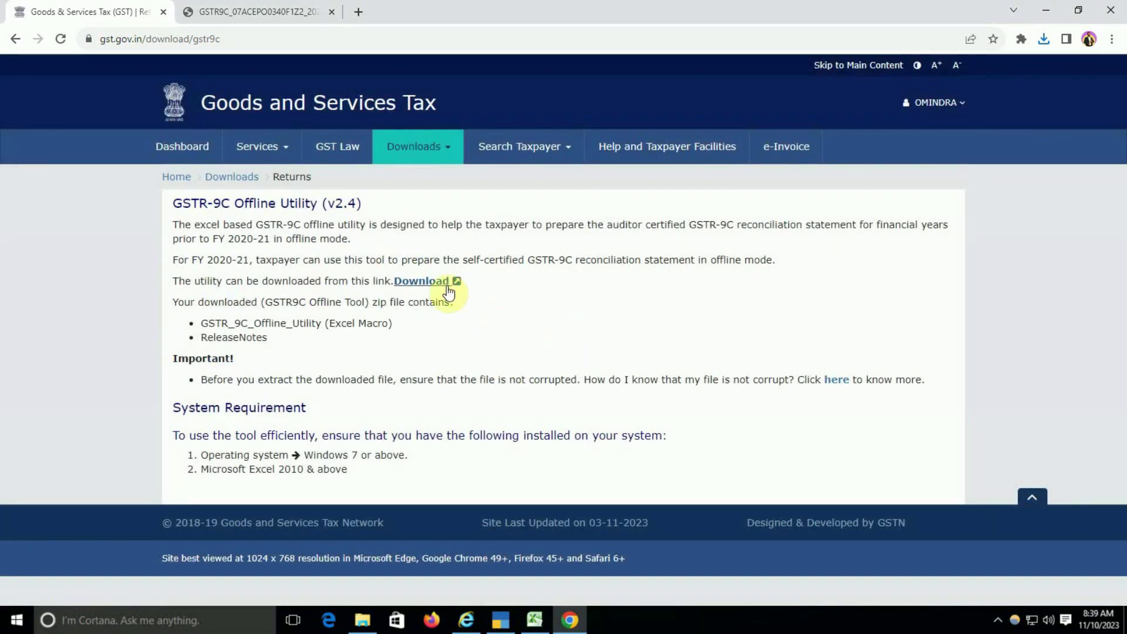
Step: Download the GSTR-9C Offline Utility zip, confirm with PROCEED, and show it in its folder
click(436, 282)
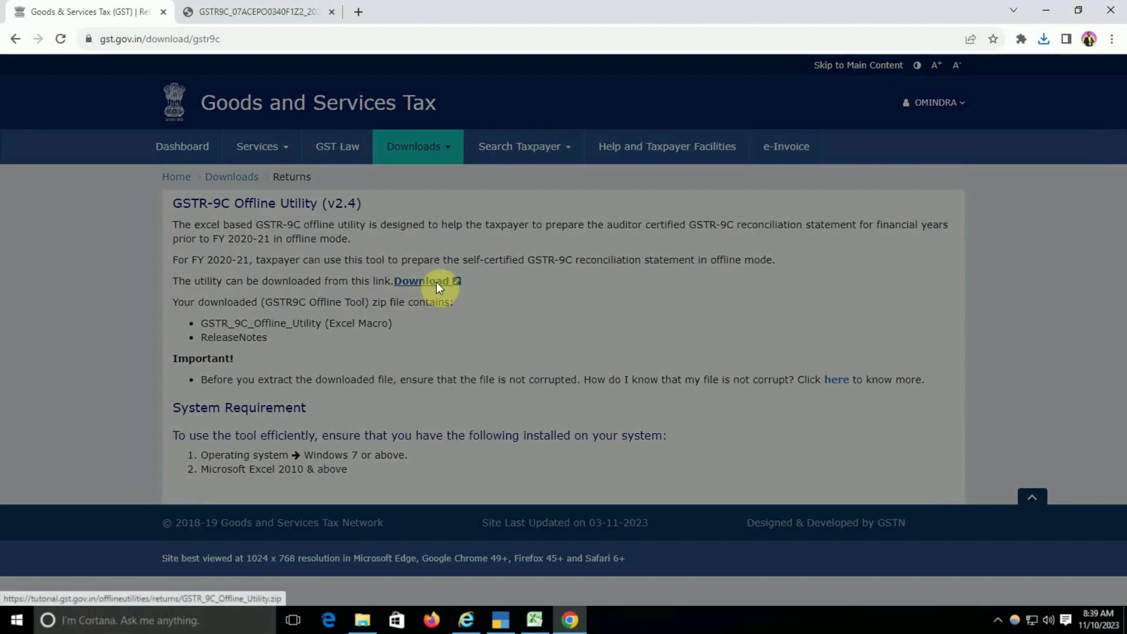
click(590, 276)
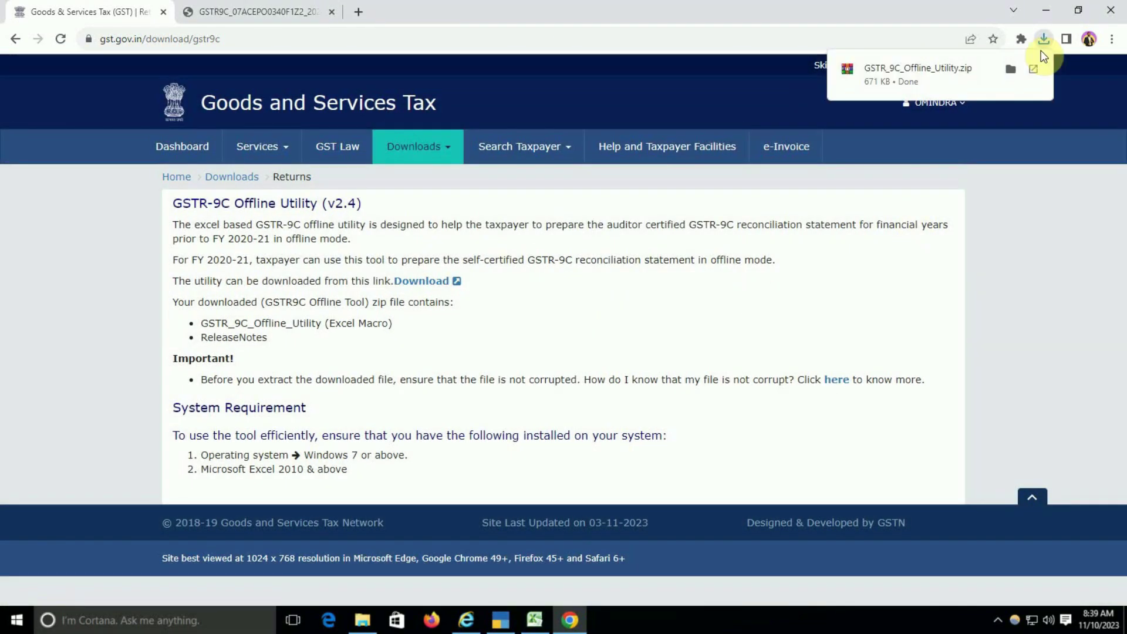
click(1000, 74)
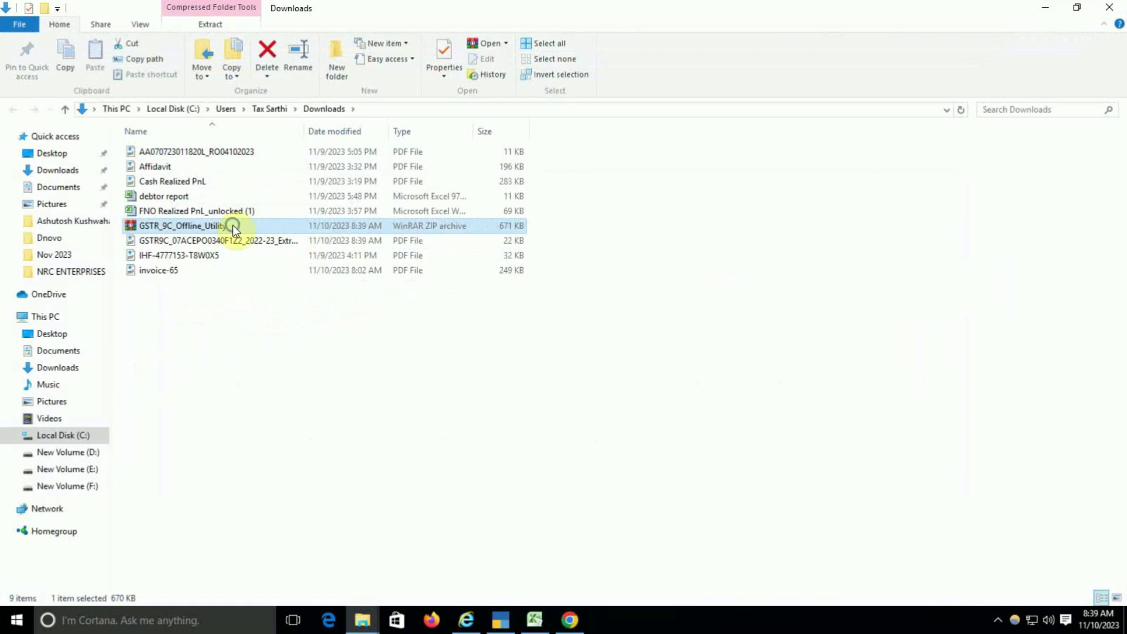
Step: Move the utility zip from Downloads into the fy 2019-20 client folder
right_click(232, 225)
click(260, 407)
mouse_move(362, 620)
click(323, 572)
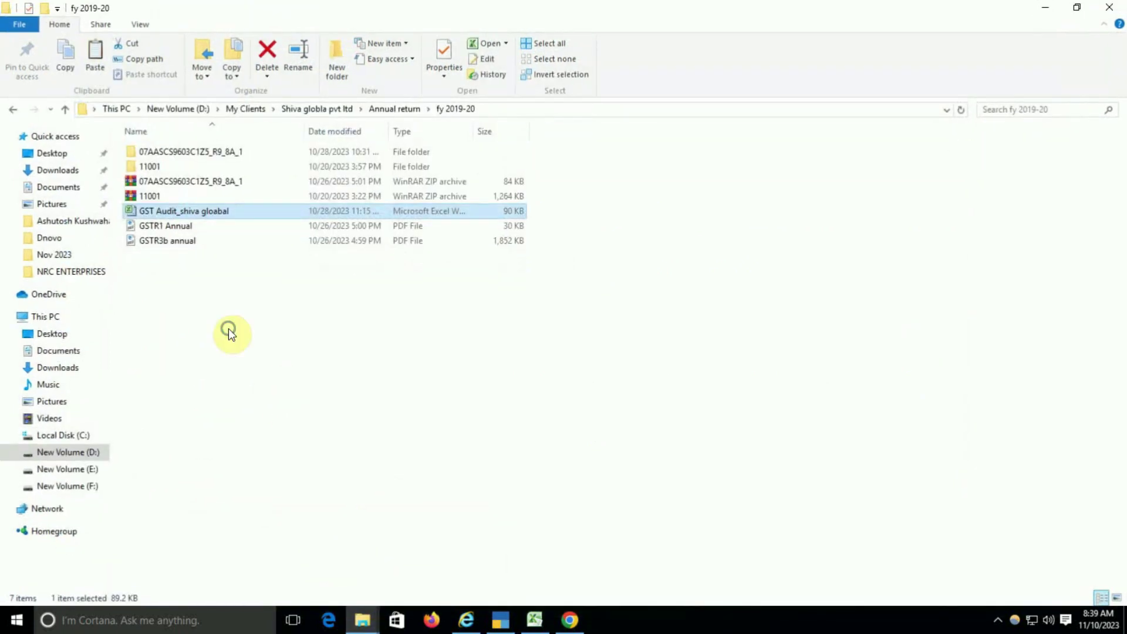
right_click(227, 328)
click(263, 426)
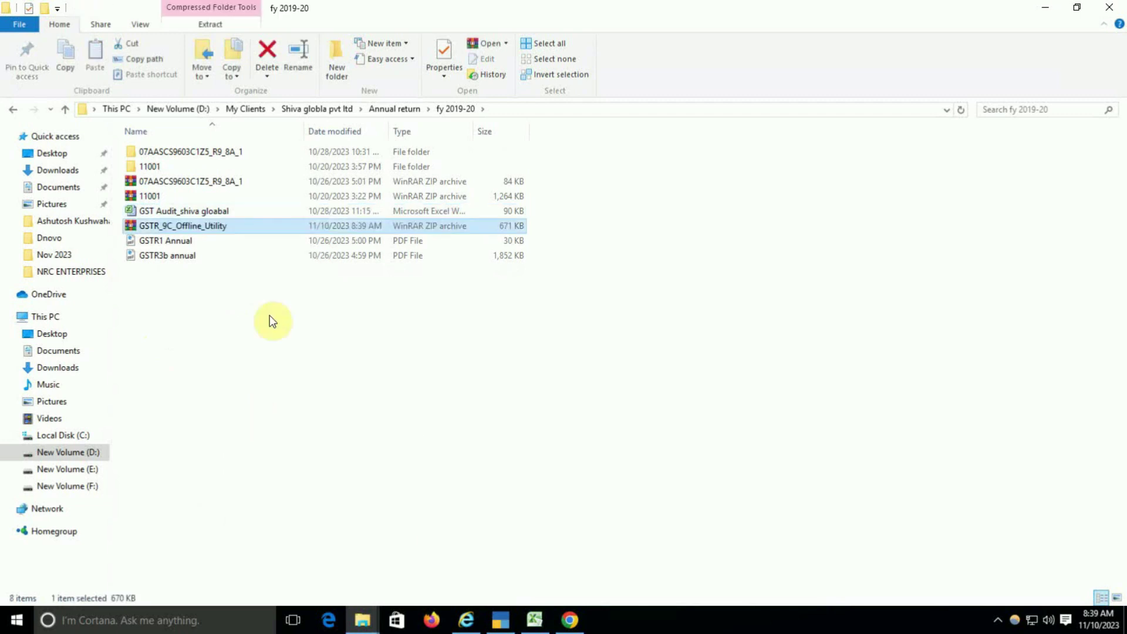
Step: Extract the pasted zip into the fy 2019-20 folder
right_click(210, 226)
click(257, 267)
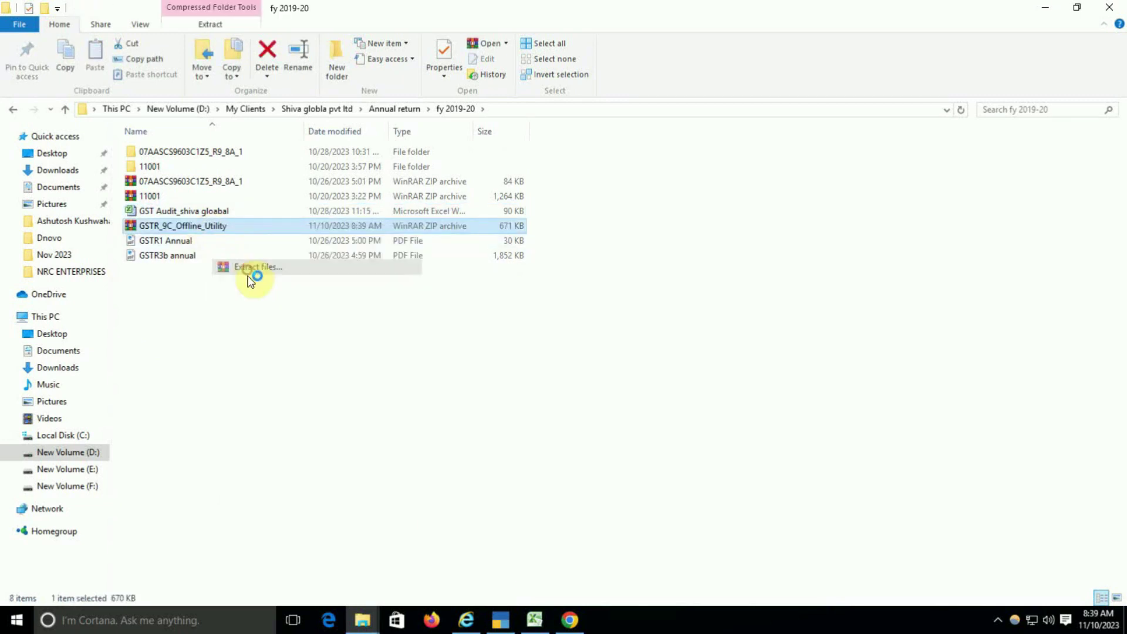
click(606, 468)
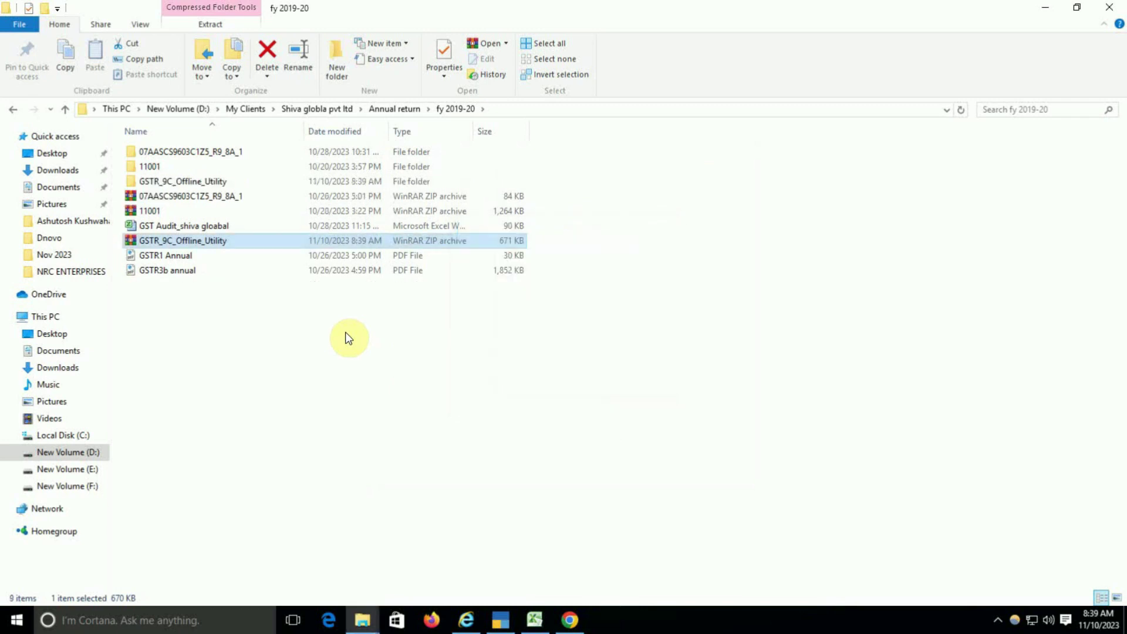
Step: Open the extracted GSTR_9C_Offline_Utility2.4 subfolders and select the utility workbook
double_click(213, 182)
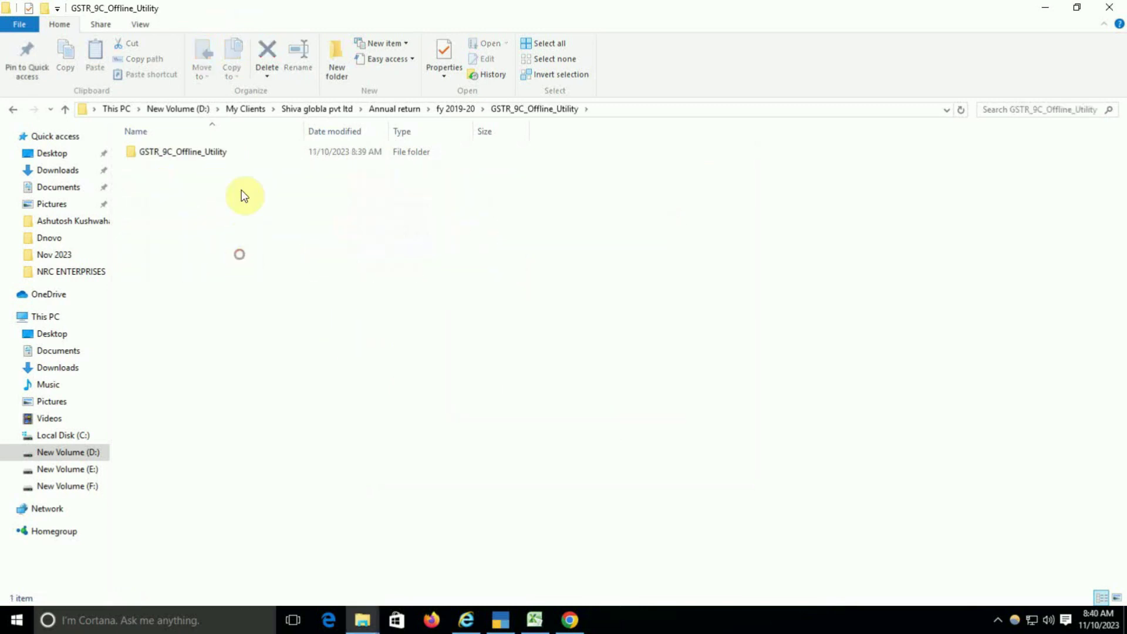
double_click(226, 154)
click(251, 152)
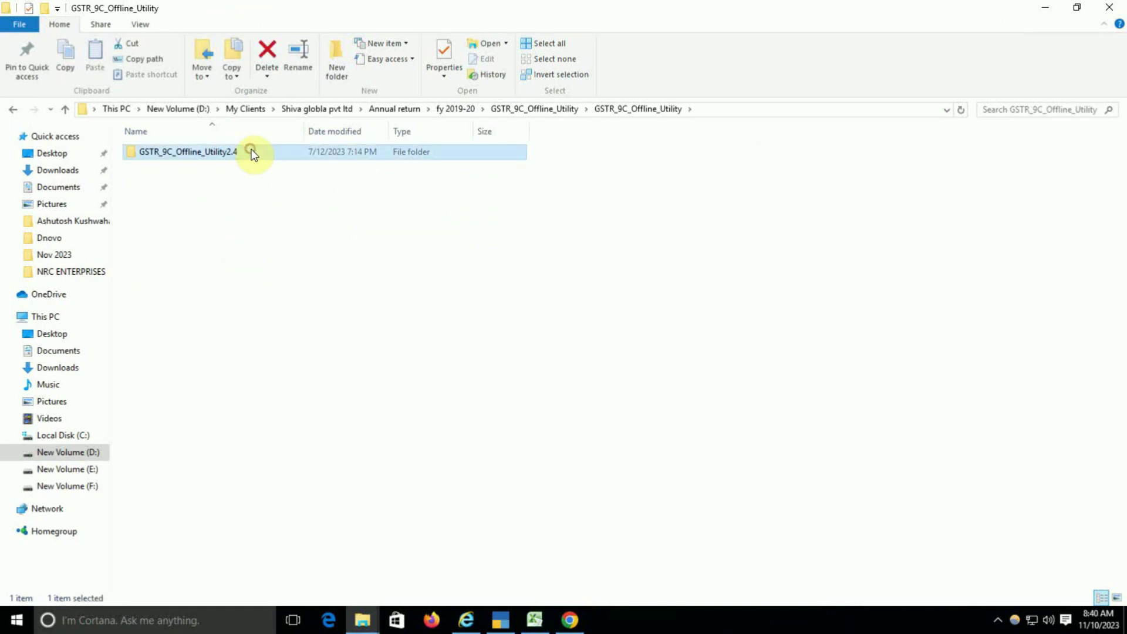
double_click(251, 153)
double_click(249, 153)
key(Down)
click(420, 354)
Step: Open GSTR_9C_Offline_Utility in Excel and enable content to reach the v2.4 Home sheet
double_click(223, 153)
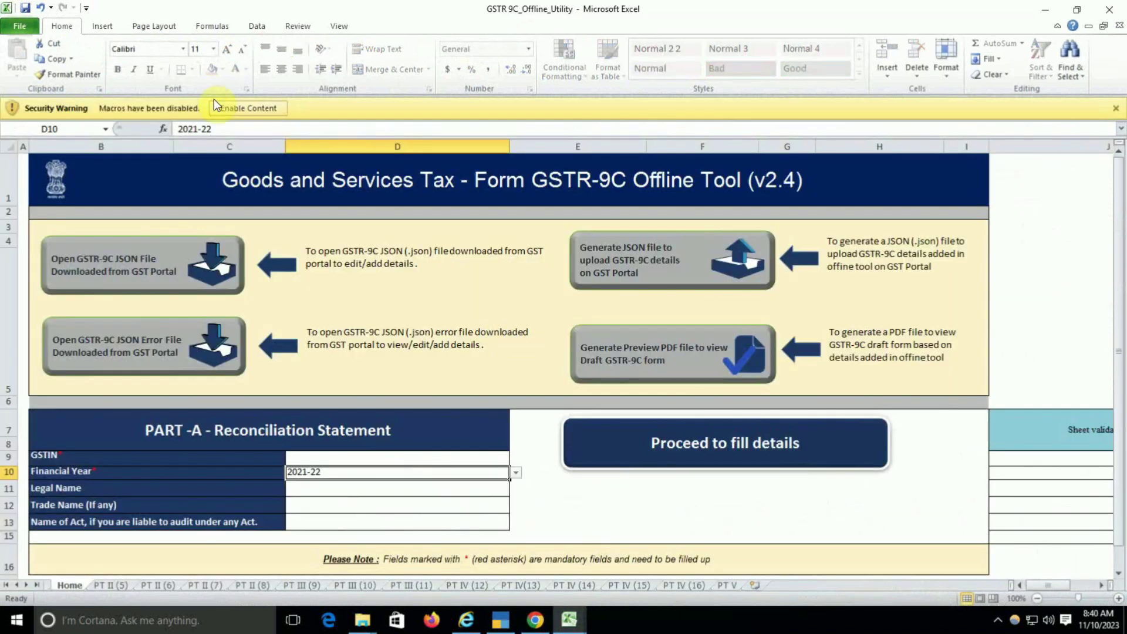
click(237, 110)
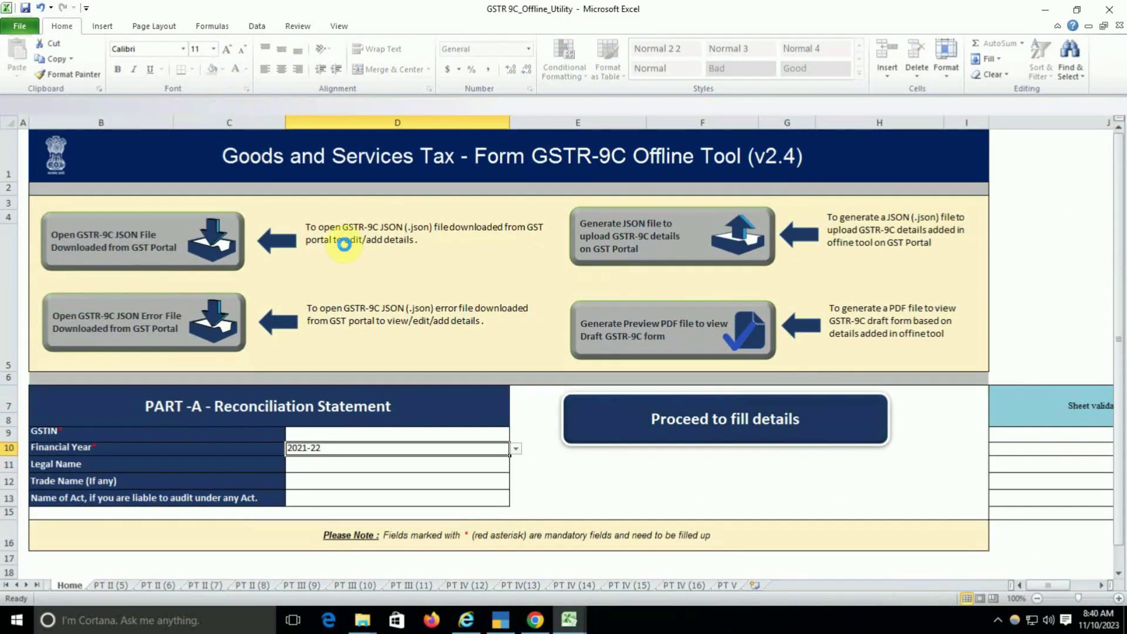
scroll(461, 370, down, 2)
scroll(493, 372, up, 2)
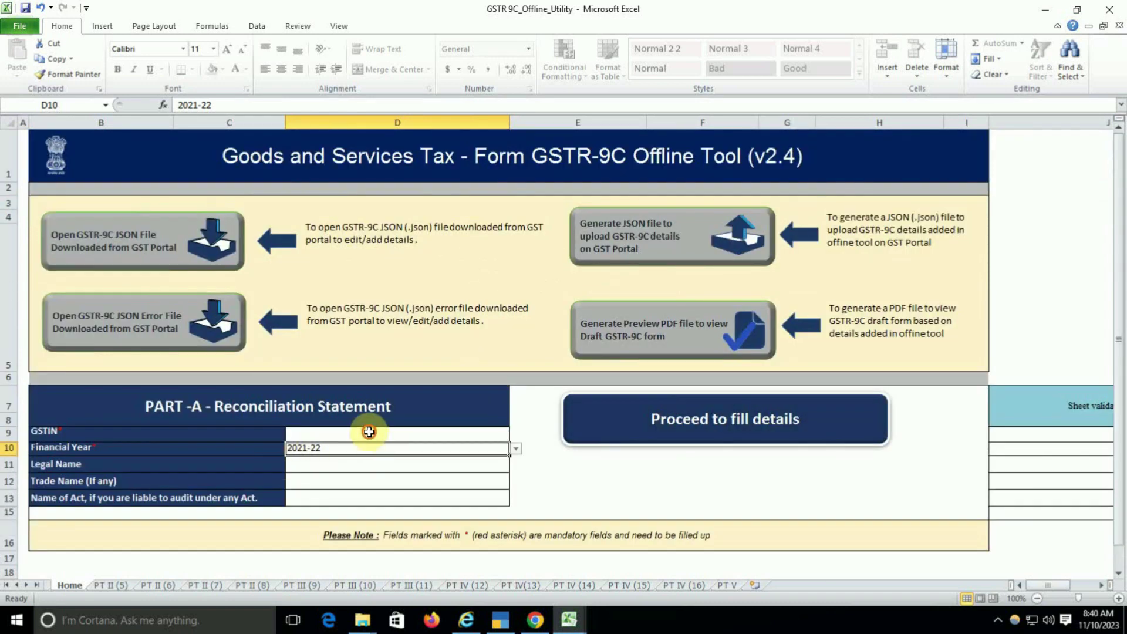
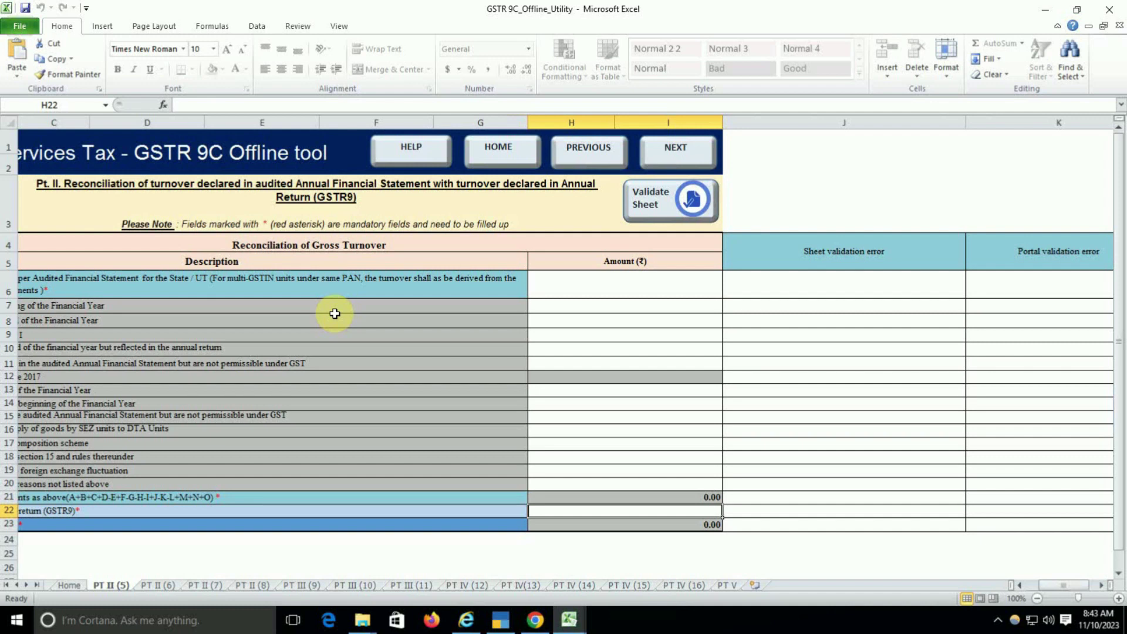
Step: Select the Amount cell for audited turnover in the GSTR 9C workbook
click(1054, 587)
drag(1054, 587, 1028, 587)
click(545, 412)
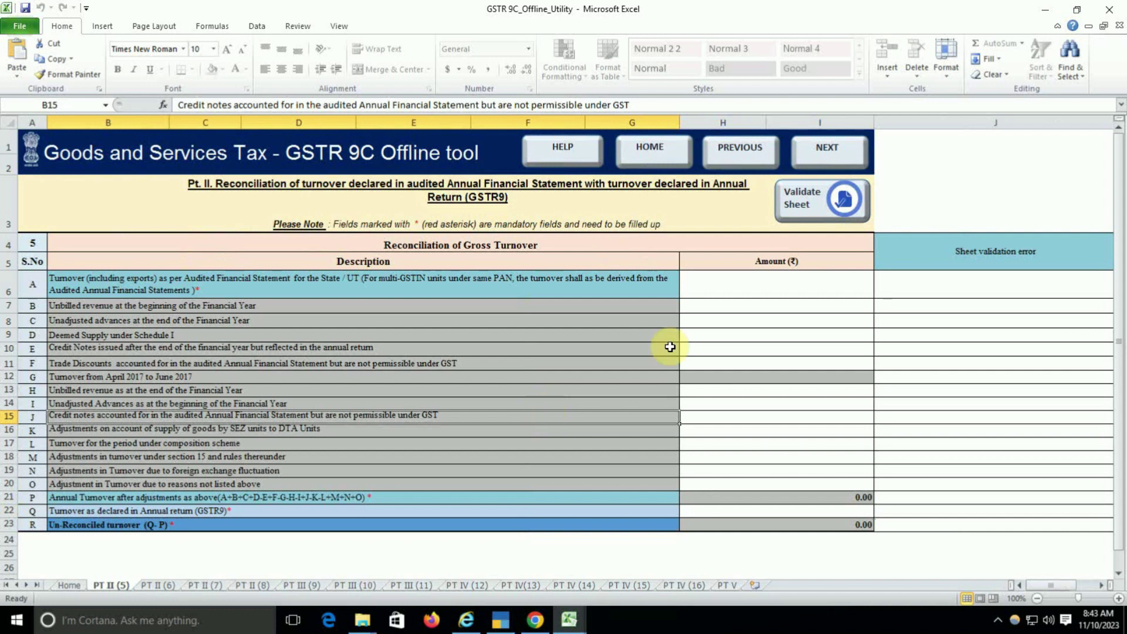
click(723, 285)
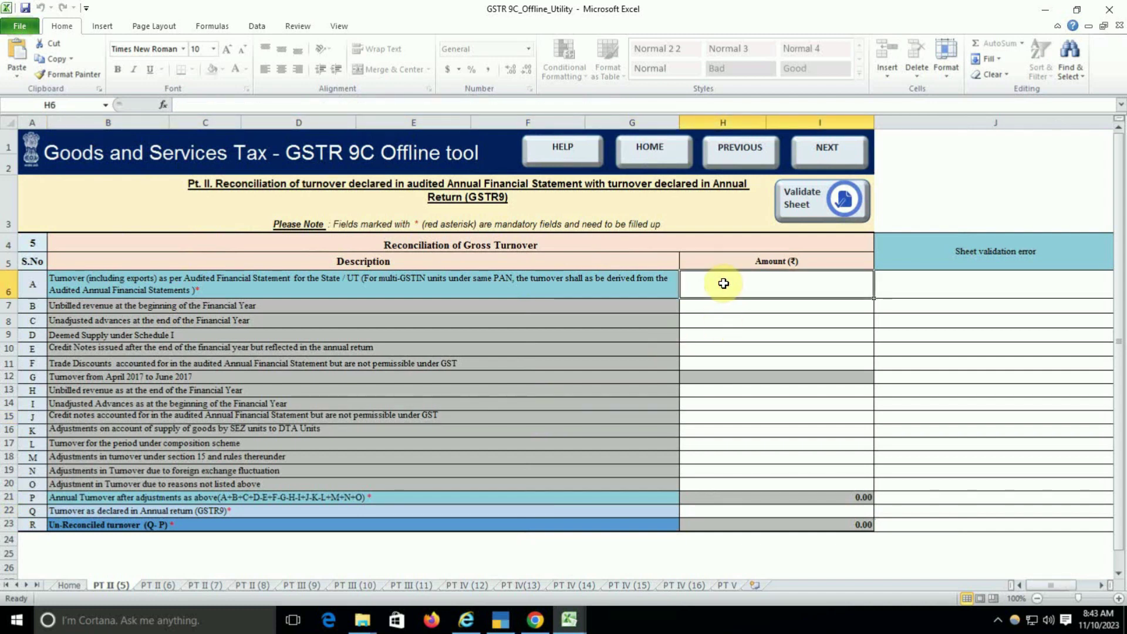
Step: Open the Profit and loss account PDF from the fy 2022-23 folder in Edge
click(364, 621)
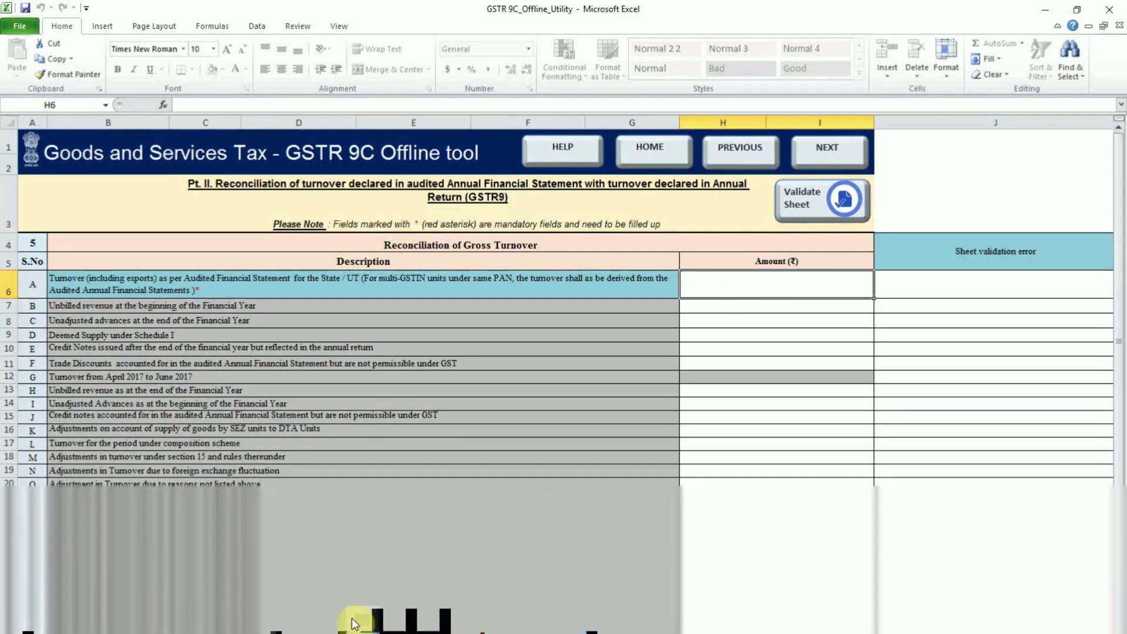
mouse_move(351, 619)
click(286, 561)
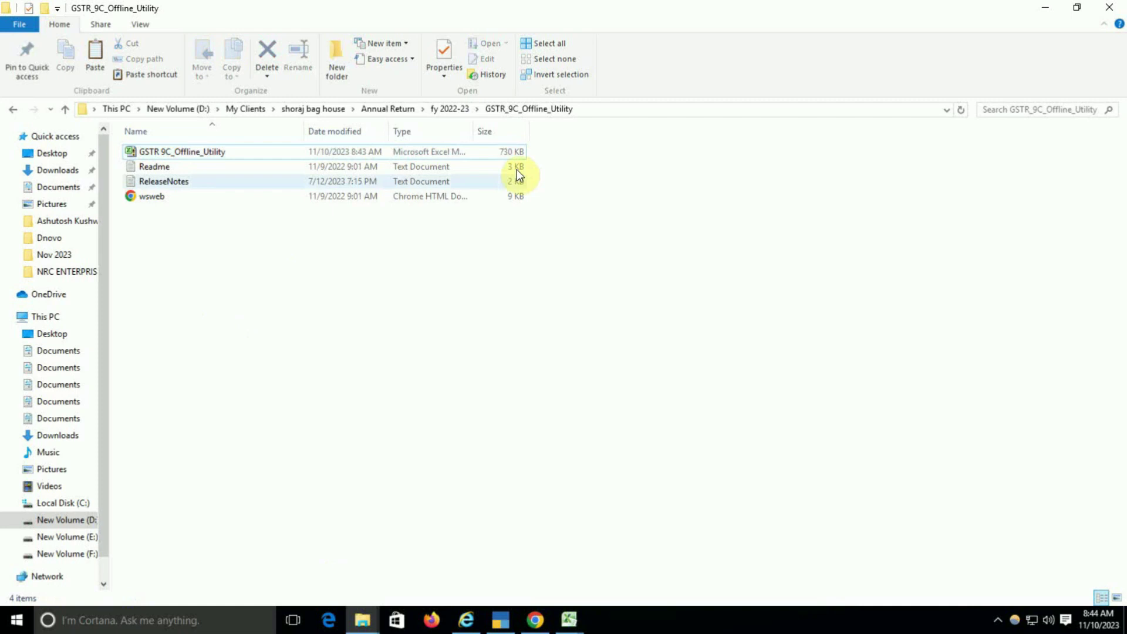
click(449, 110)
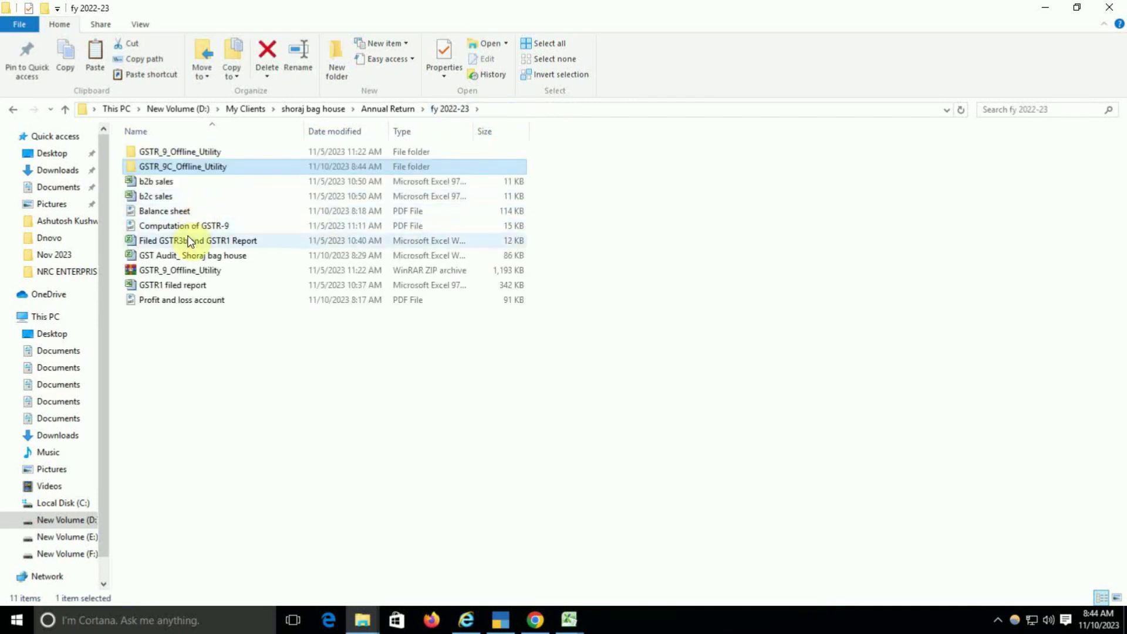
double_click(185, 300)
scroll(585, 364, down, 2)
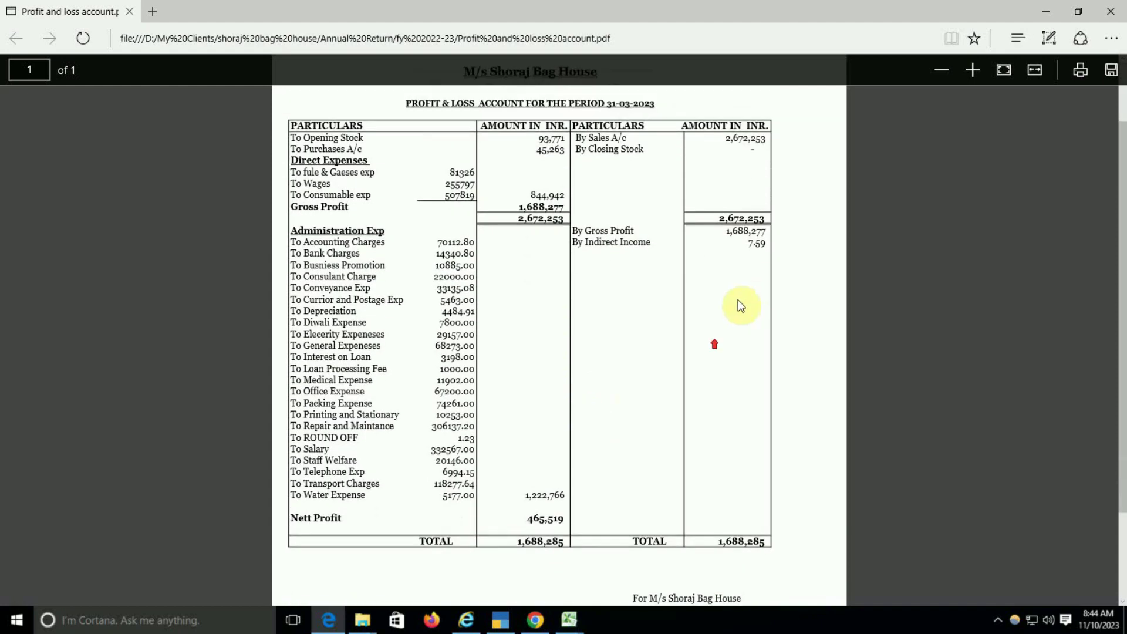
scroll(731, 320, up, 2)
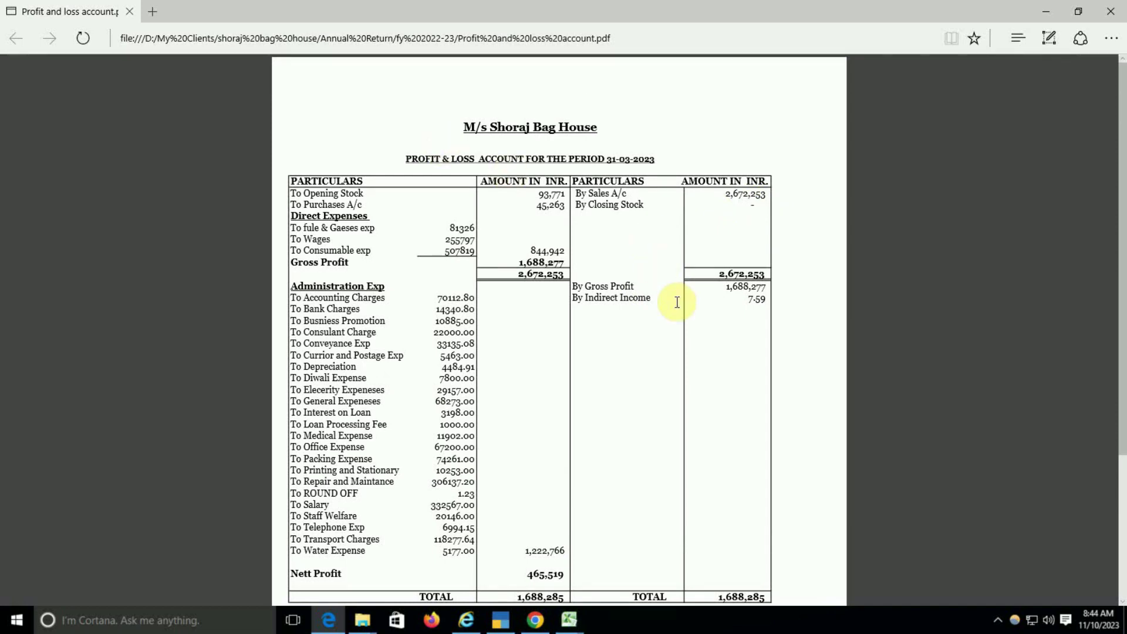
Step: Compare the PDF's sales figure of 2,672,253 against the GSTR 9C utility workbook
key(alt+Tab)
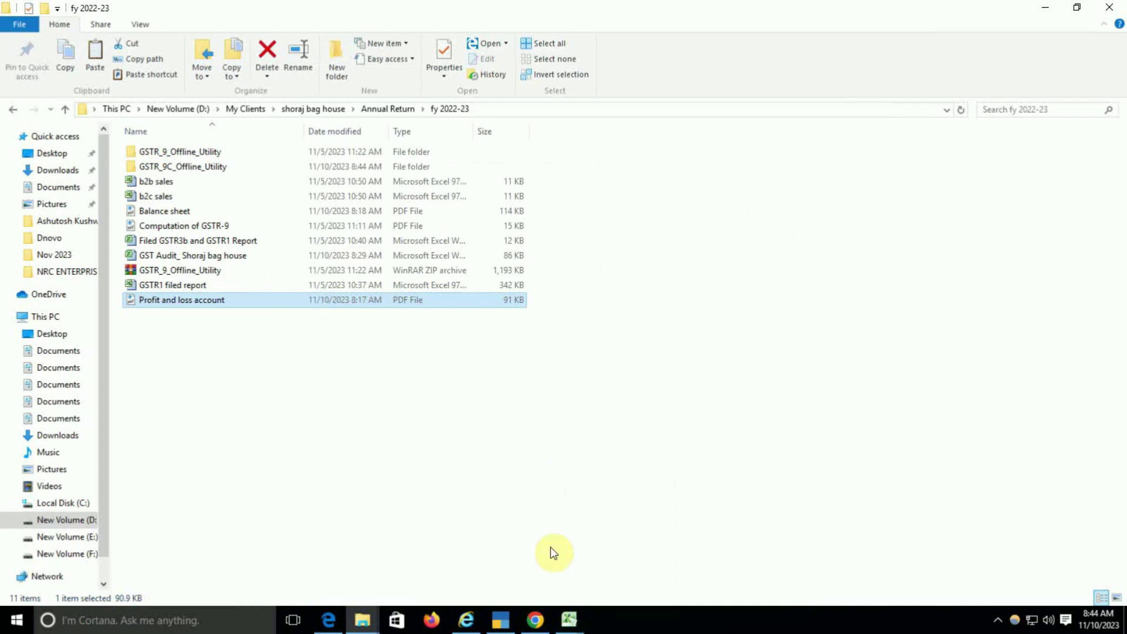
mouse_move(569, 619)
click(645, 558)
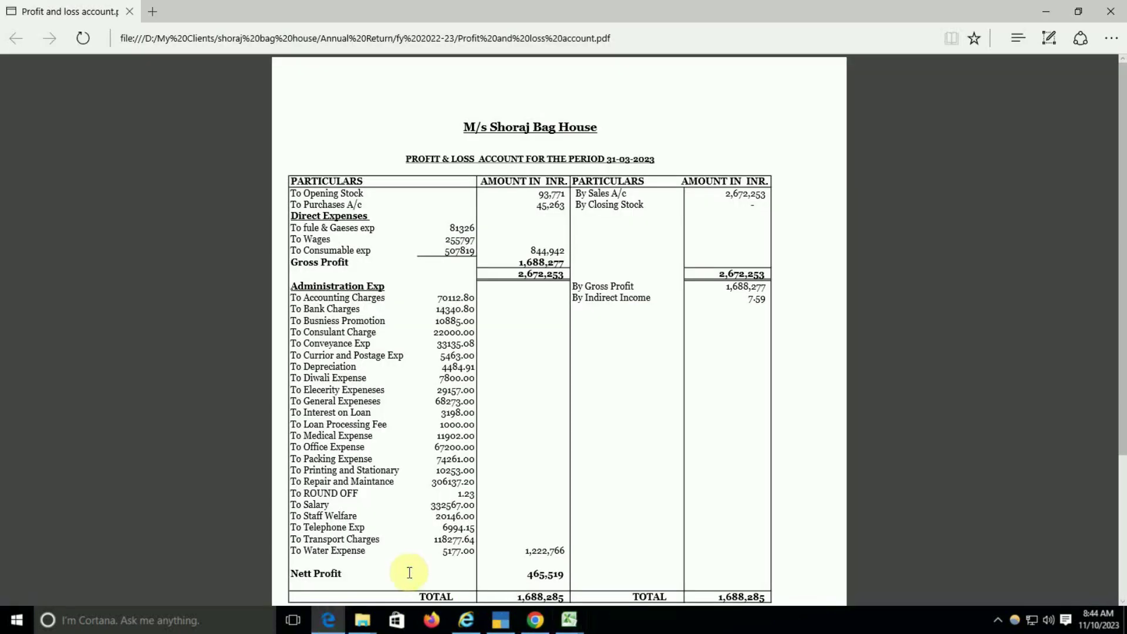
click(328, 620)
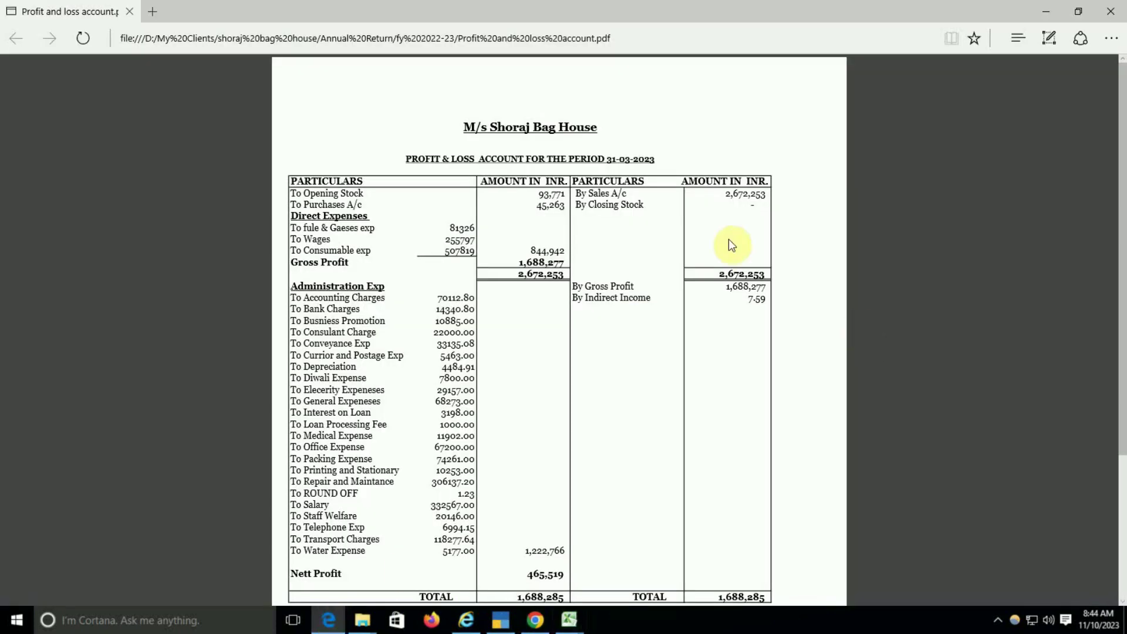
mouse_move(569, 619)
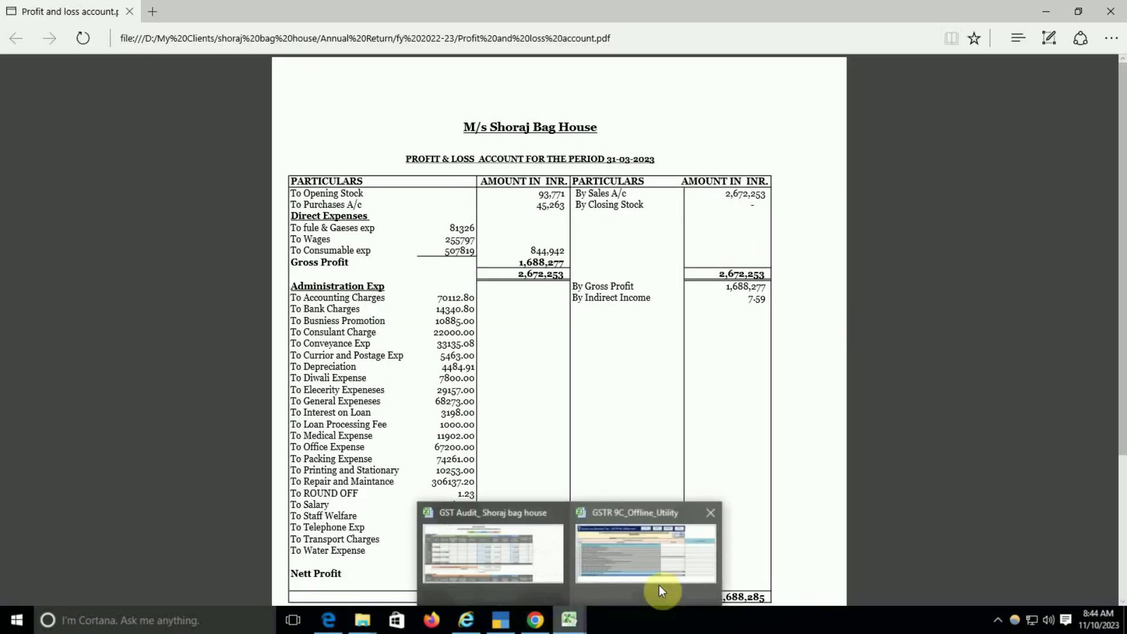
click(658, 581)
Step: Enter 2,672,253 as the audited turnover in cell H6
text(2,672,)
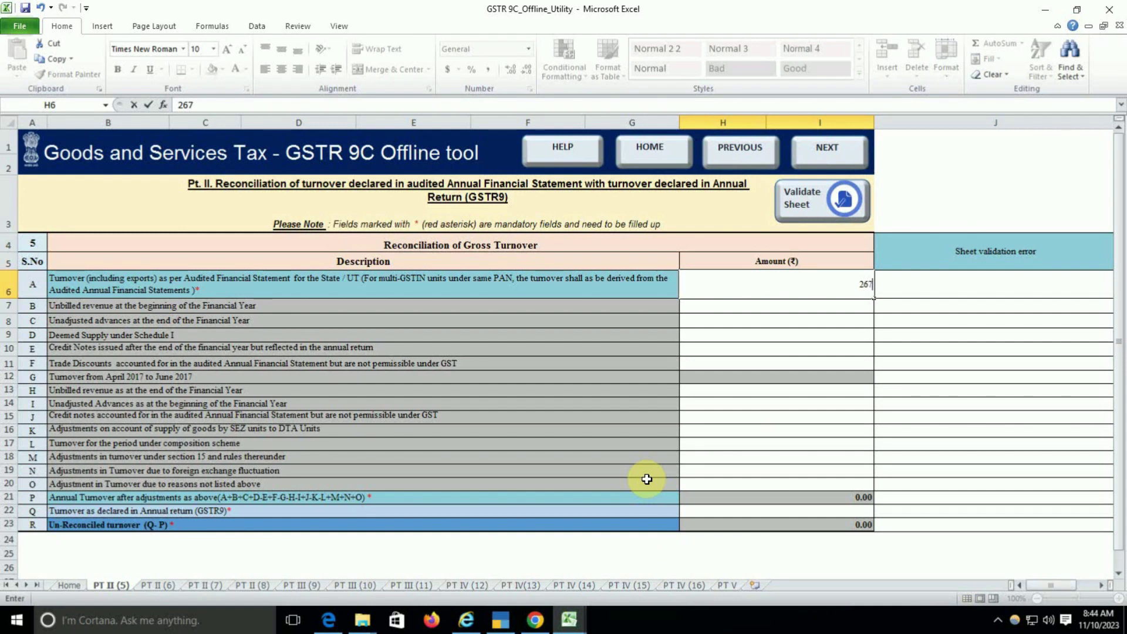
text(253)
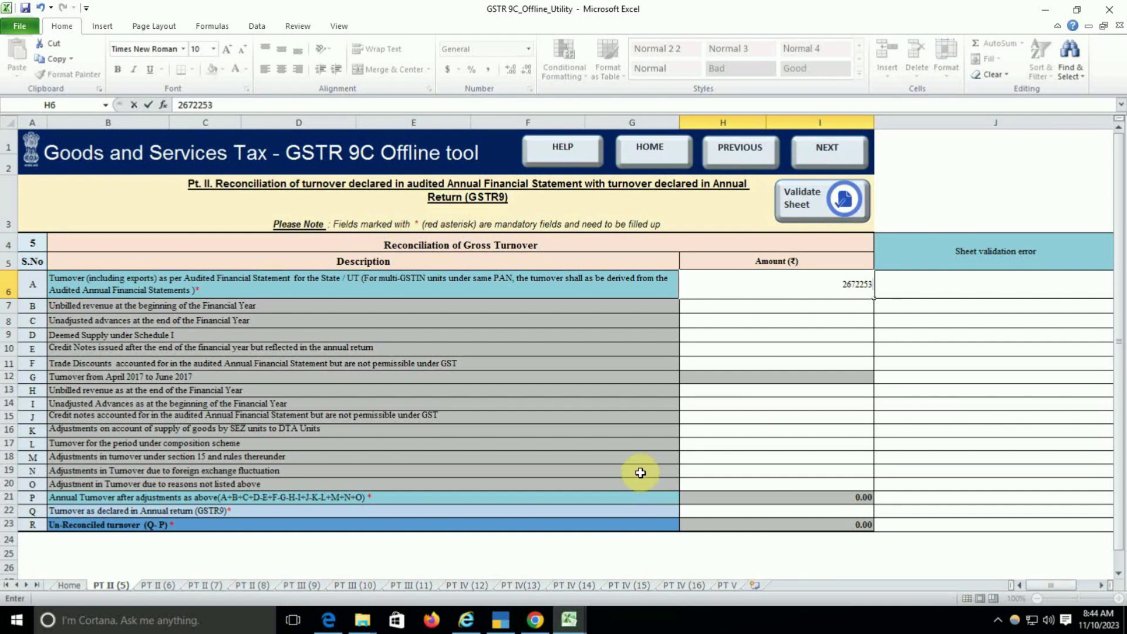
key(Return)
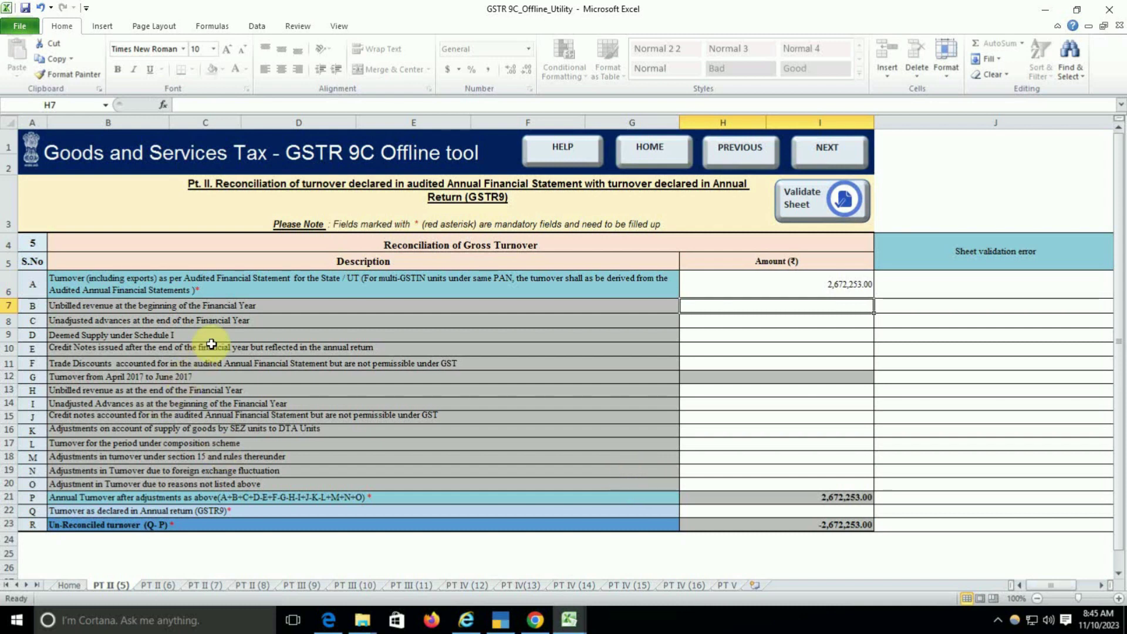
click(147, 320)
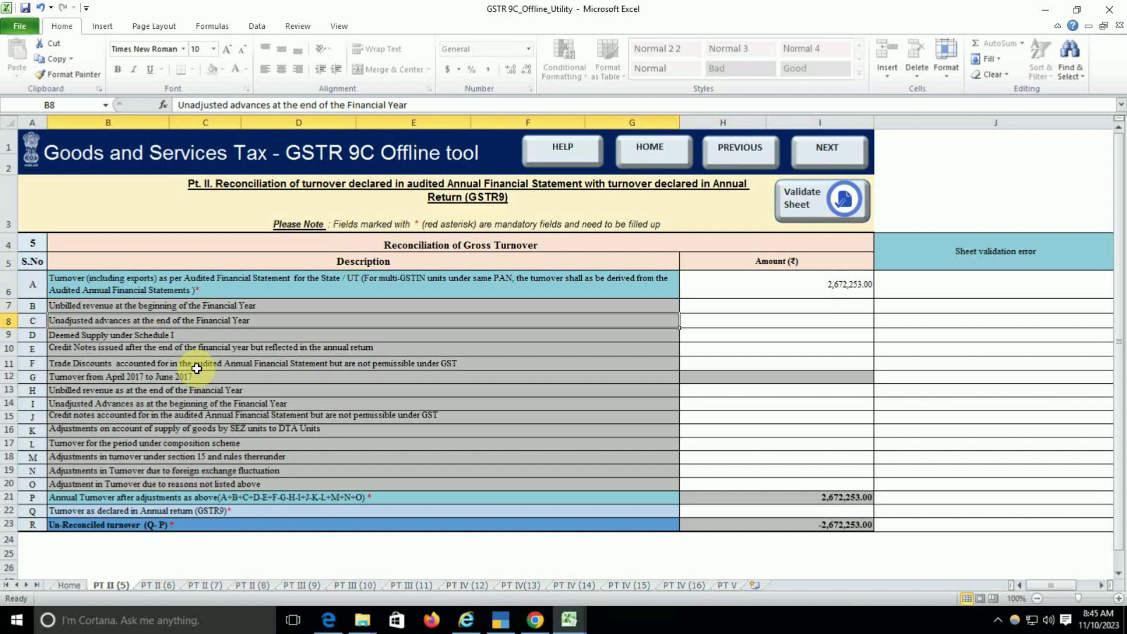
Step: Review adjustment rows from row C down to unbilled revenue at year-end
key(Right)
key(Left)
key(Left)
key(Right)
key(Down)
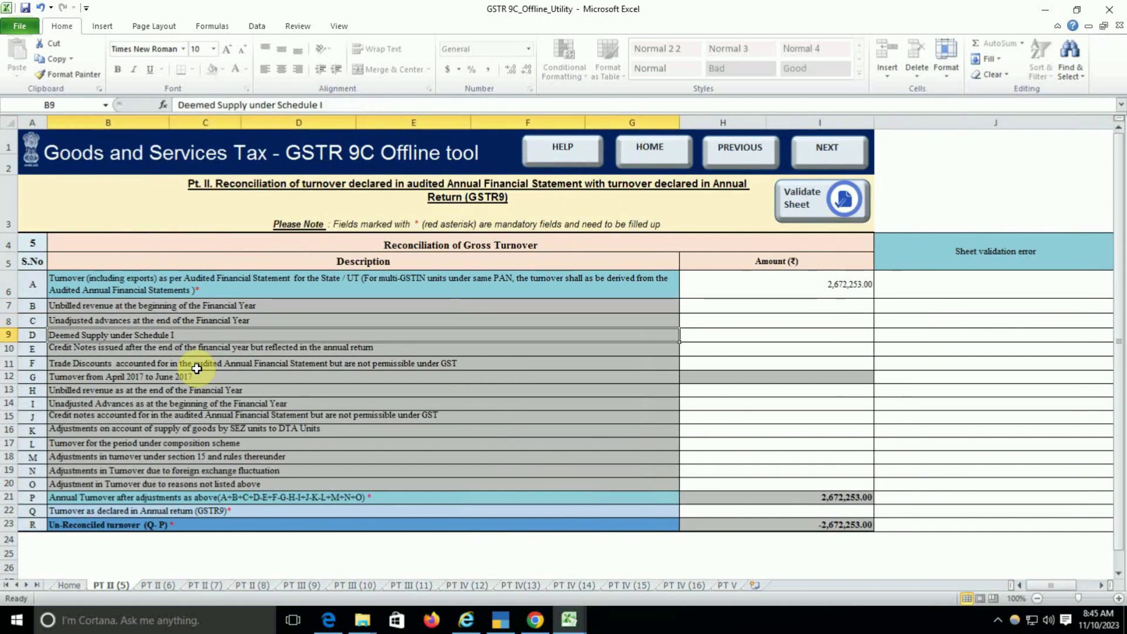
key(Down)
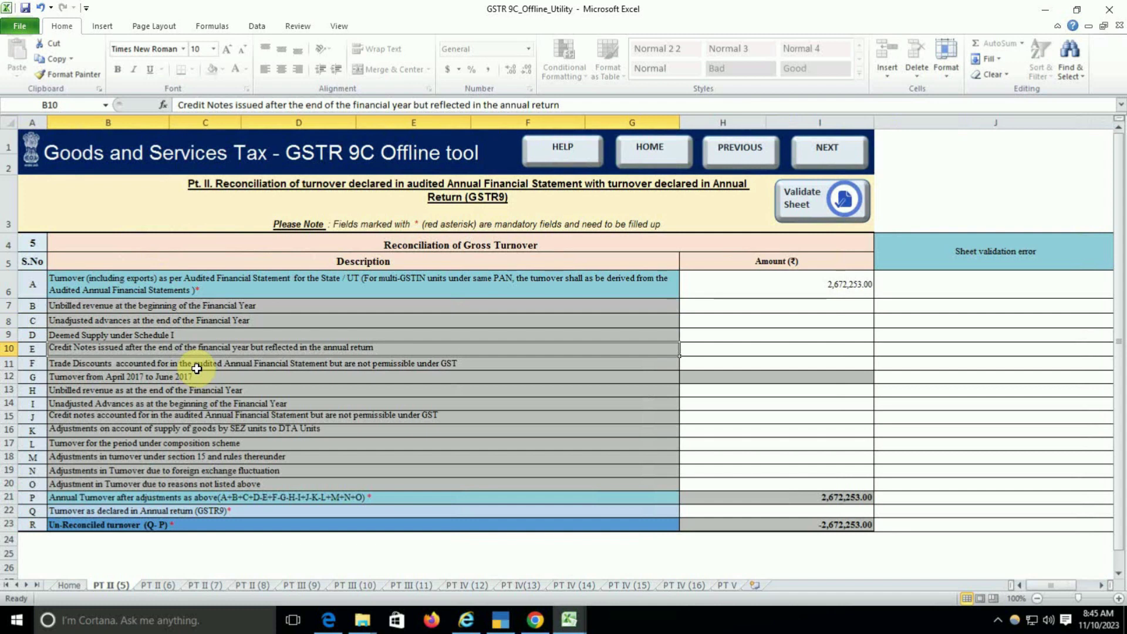
key(Down)
key(Down)
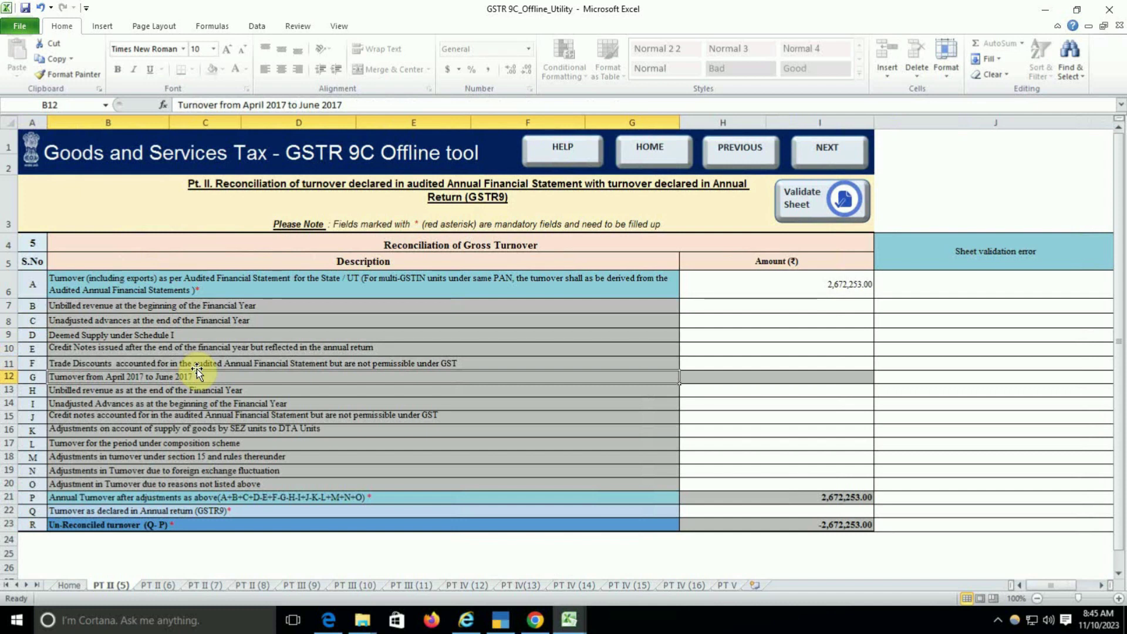
key(Down)
key(Up)
key(Down)
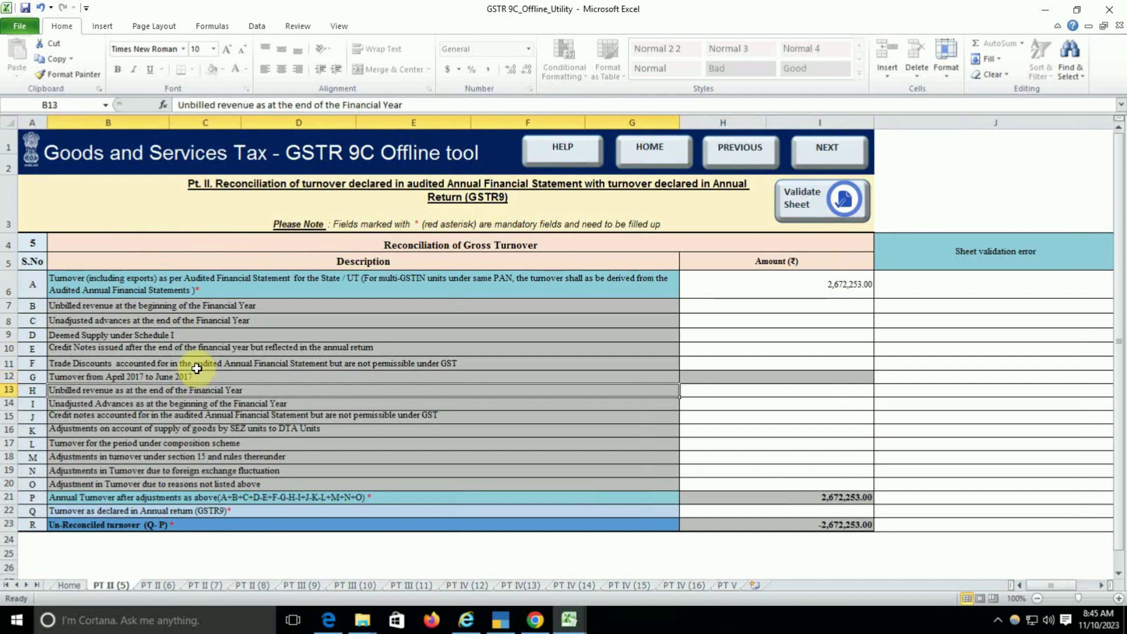
Step: Review the remaining adjustments through 'reasons not listed above' and reach amount cell H20
key(Down)
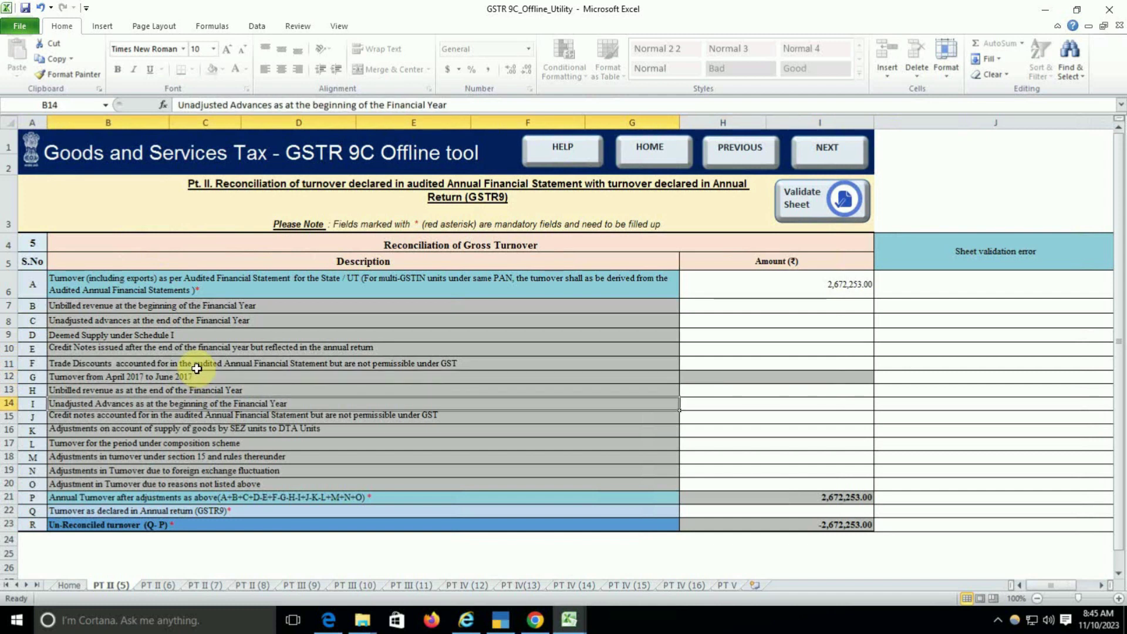
key(Down)
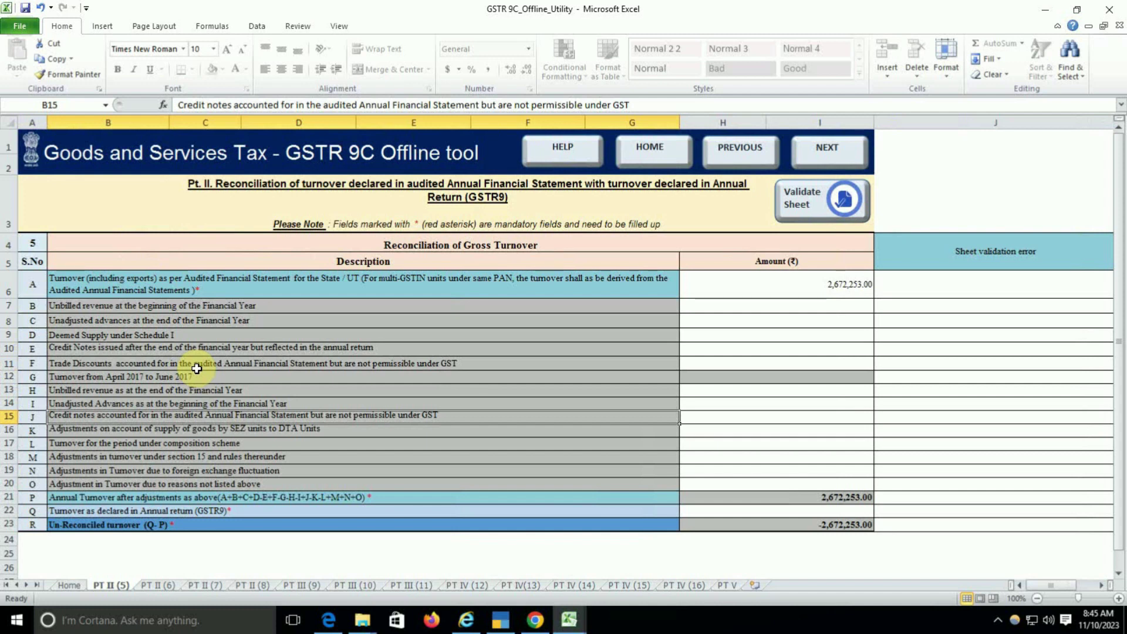
key(Down)
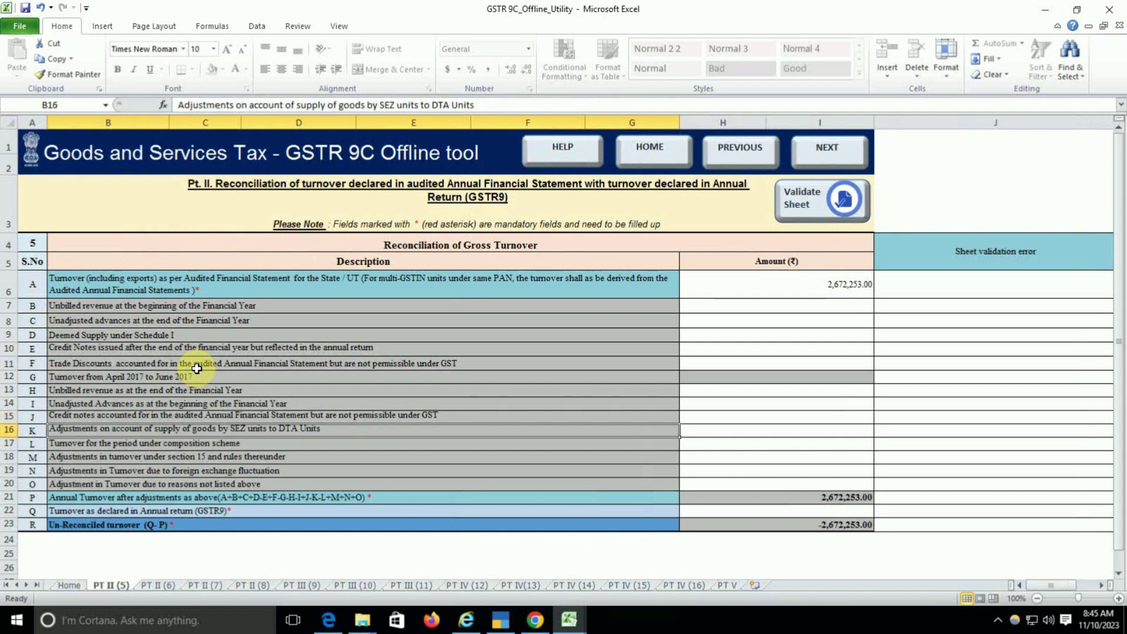
key(Down)
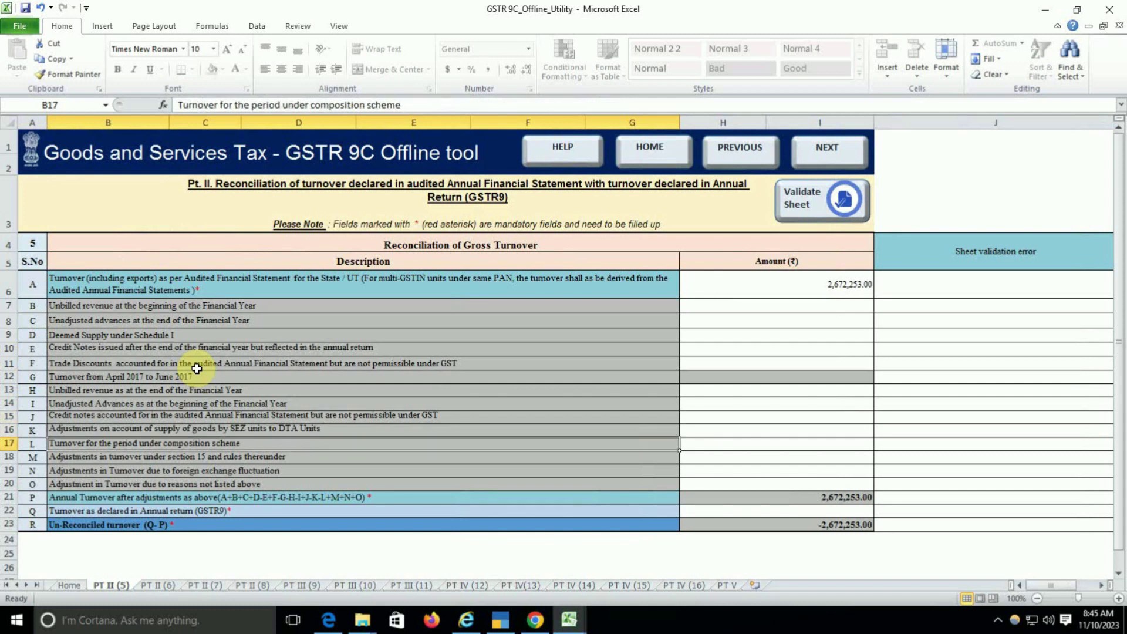
key(Down)
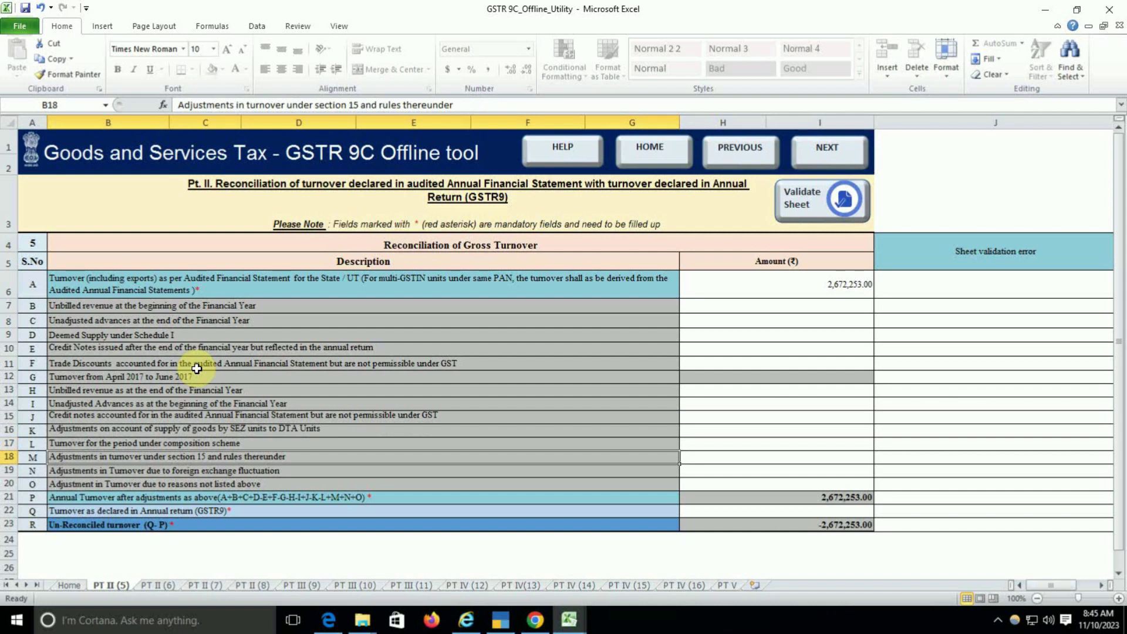
key(Down)
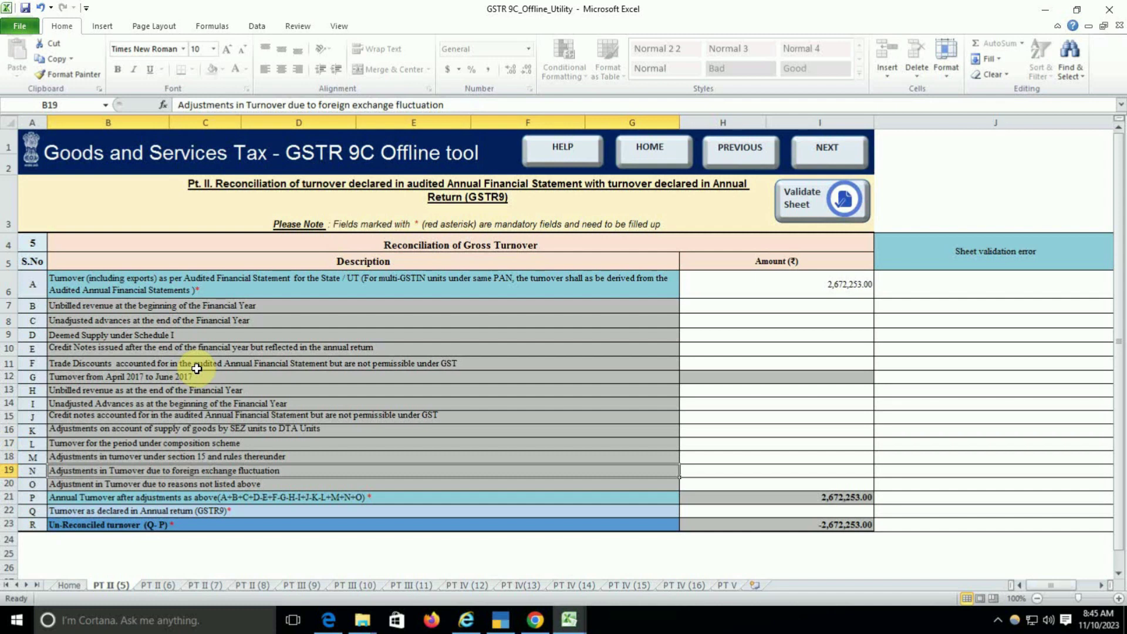
key(Down)
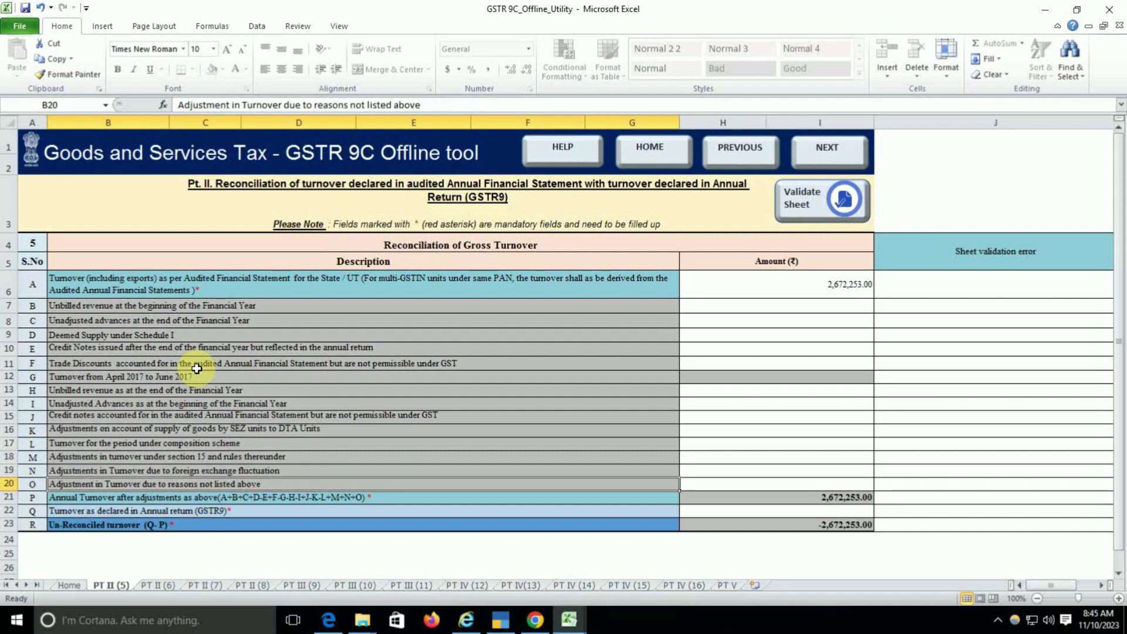
key(Tab)
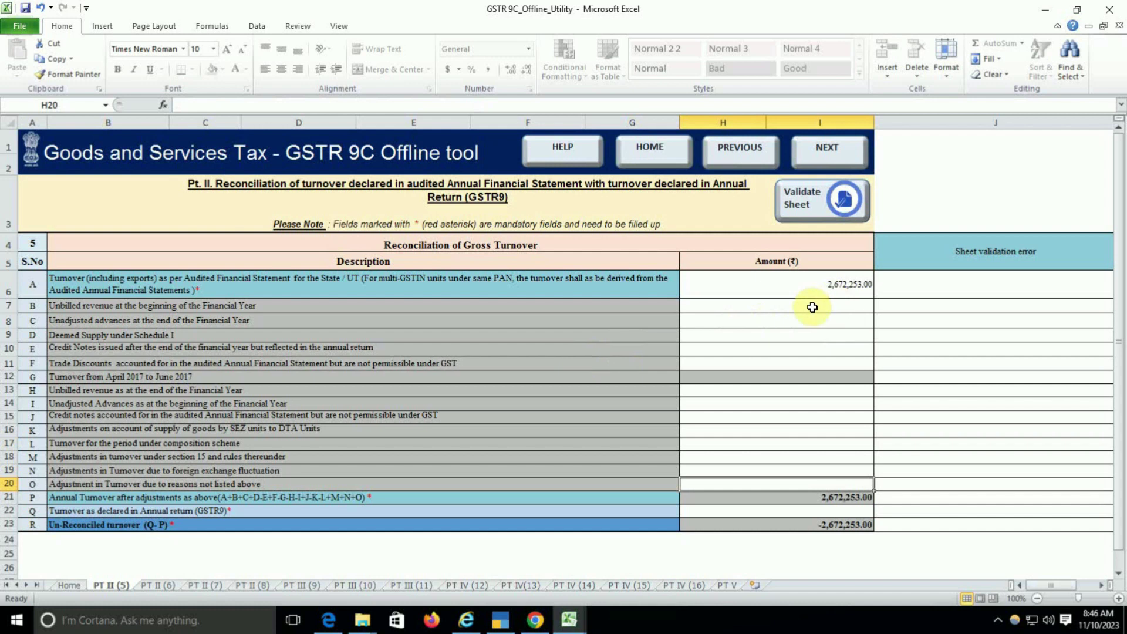
Step: Recheck the 2,672,253 turnover in H6 and the H20 amount against the PDF
click(838, 284)
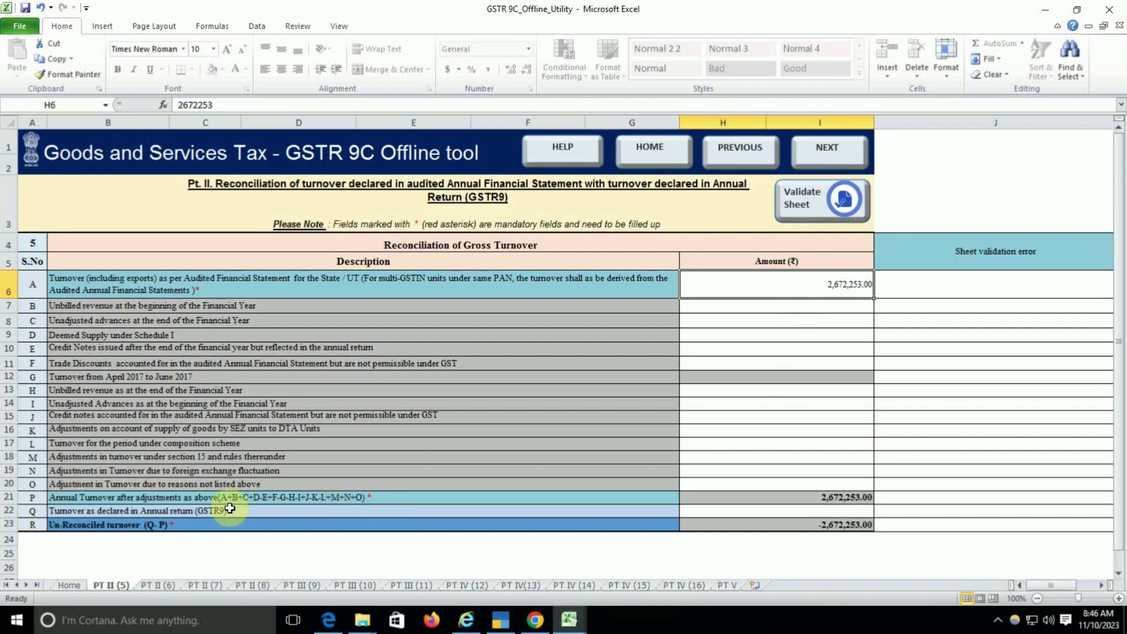
click(34, 484)
click(86, 486)
click(734, 486)
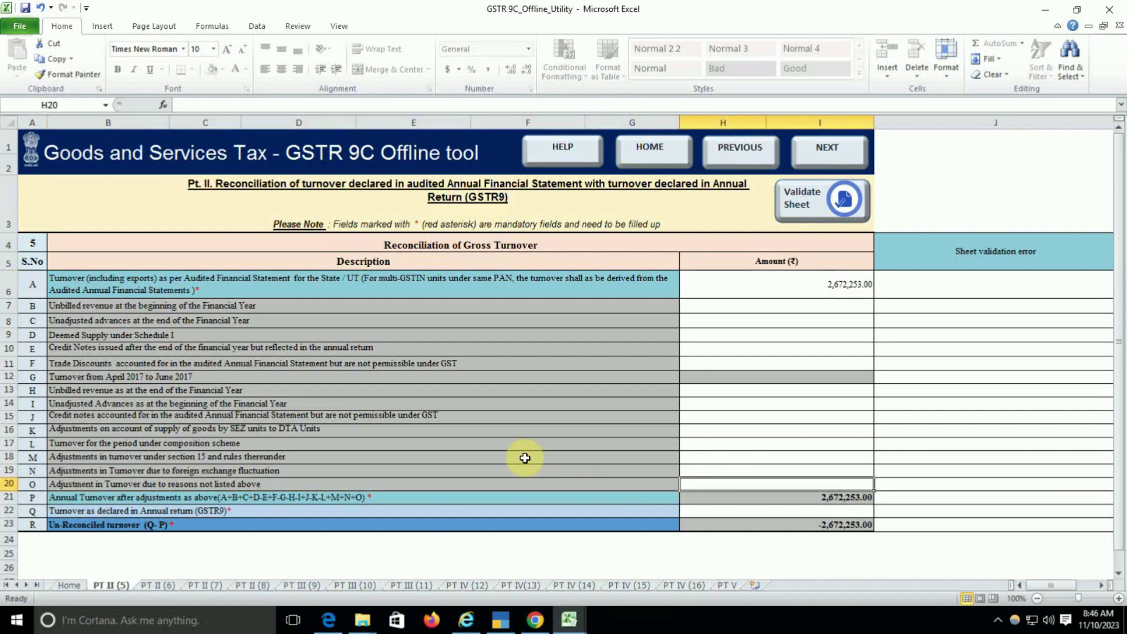
click(858, 287)
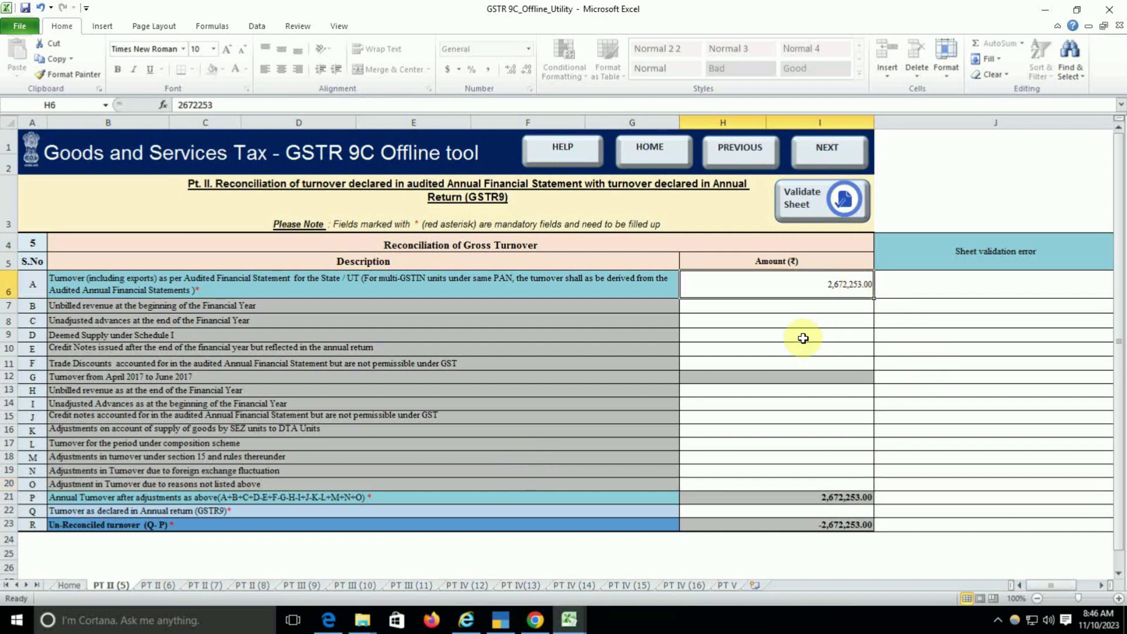
key(alt+Tab)
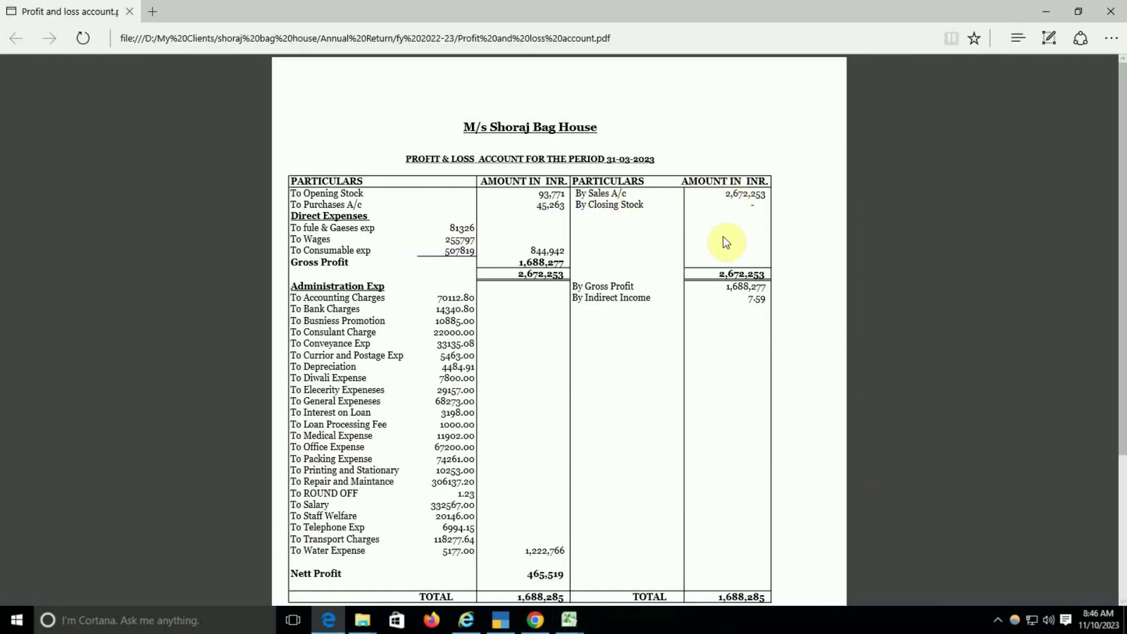
key(alt+Tab)
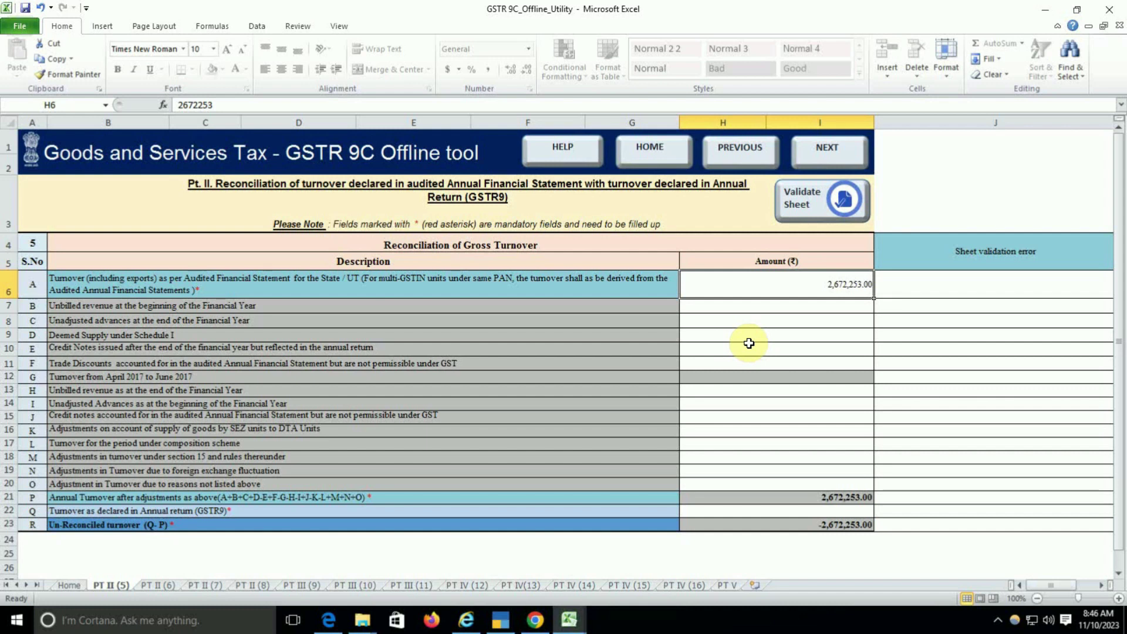
Step: Select the row Q amount cell for turnover declared in GSTR-9
click(47, 488)
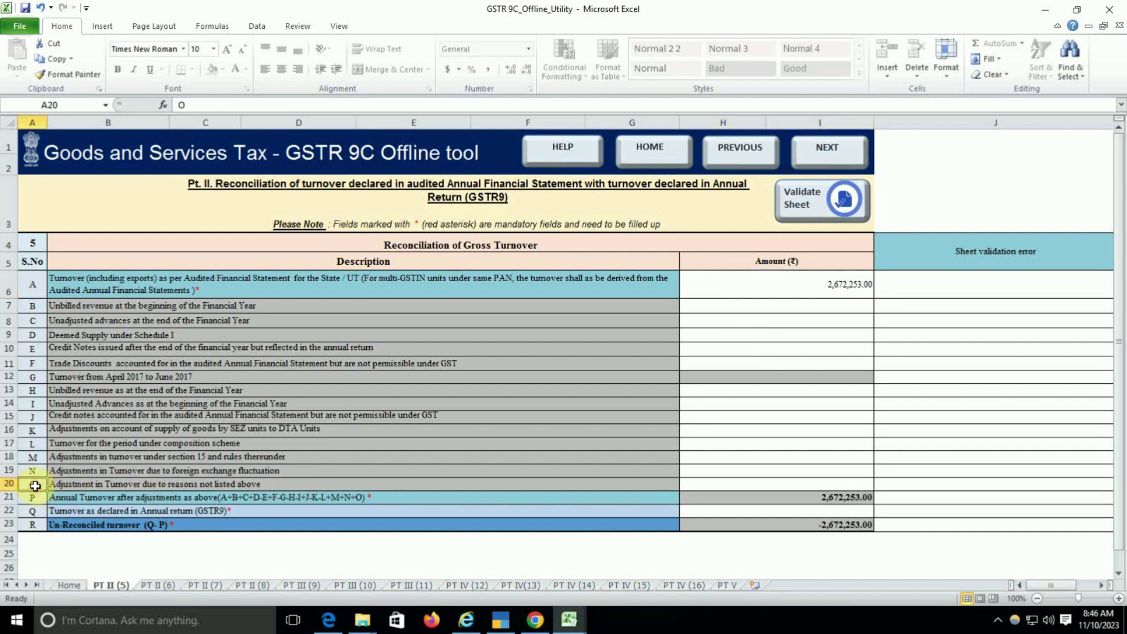
click(738, 484)
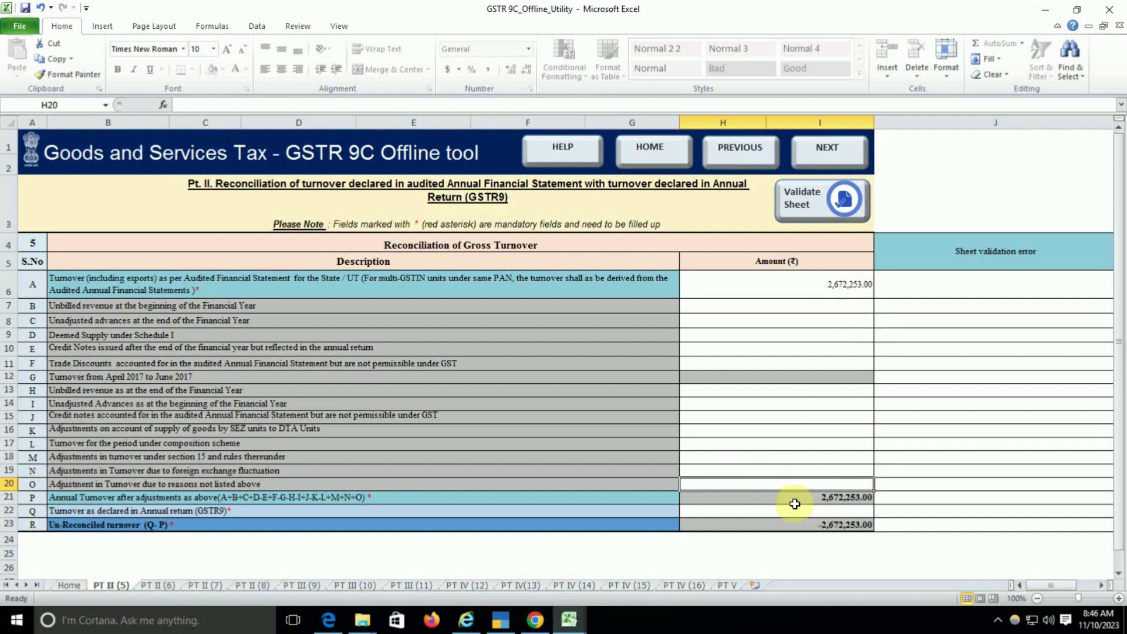
click(768, 512)
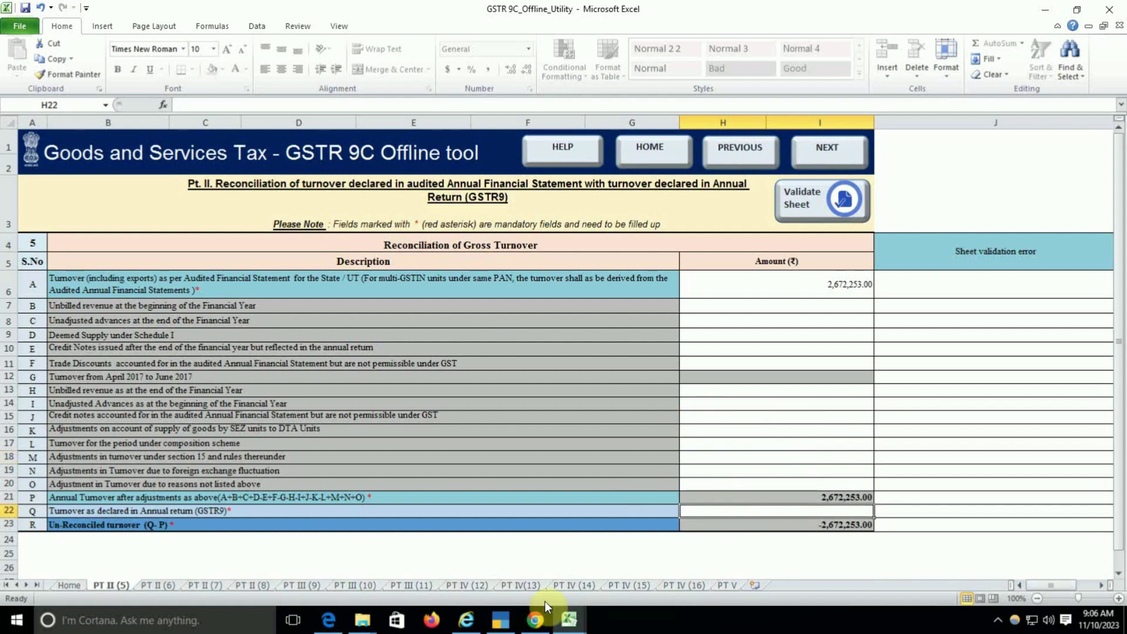
click(535, 620)
Step: Locate the GSTR-9 declared turnover 26,72,253.00 in row Q of the GSTR-9C extract
click(312, 13)
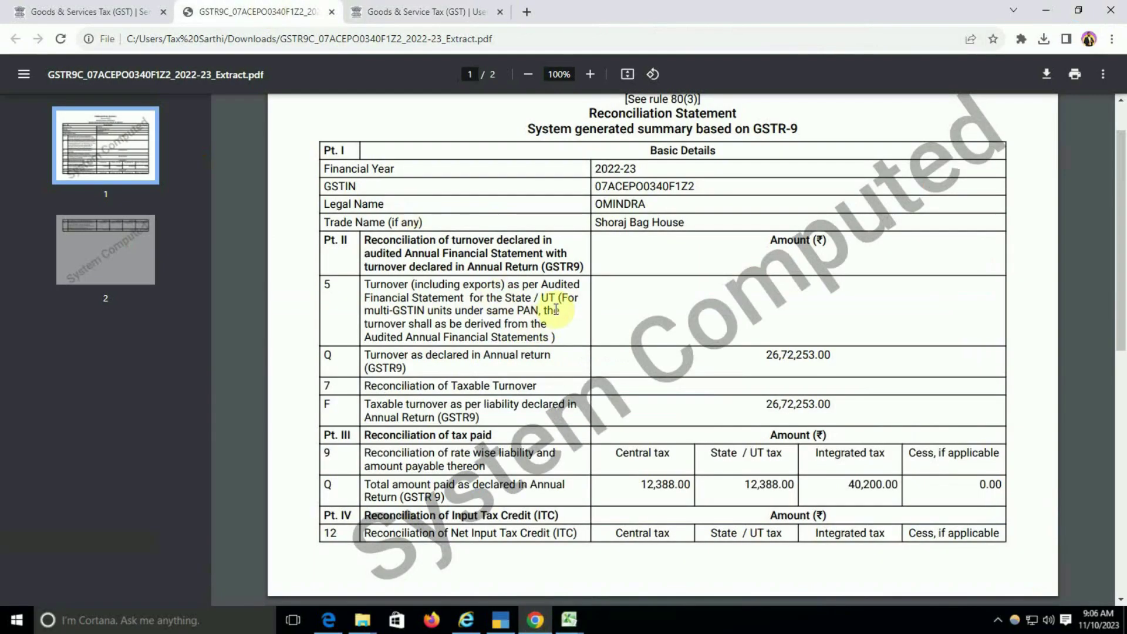
scroll(655, 247, up, 2)
scroll(750, 410, down, 2)
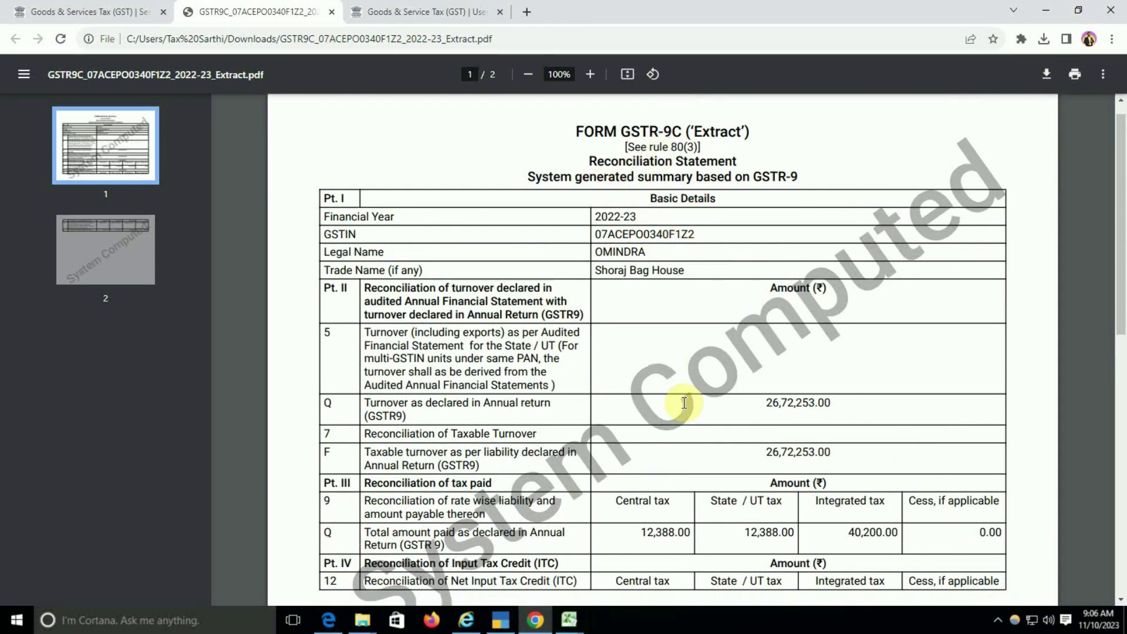
scroll(519, 314, up, 1)
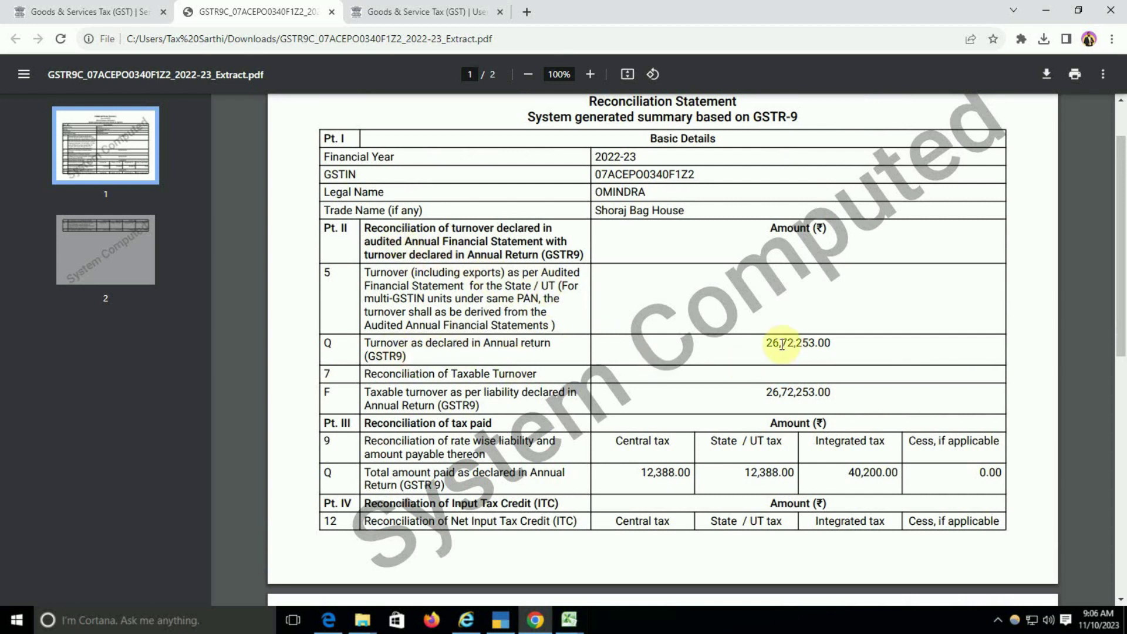
drag(763, 341, 814, 342)
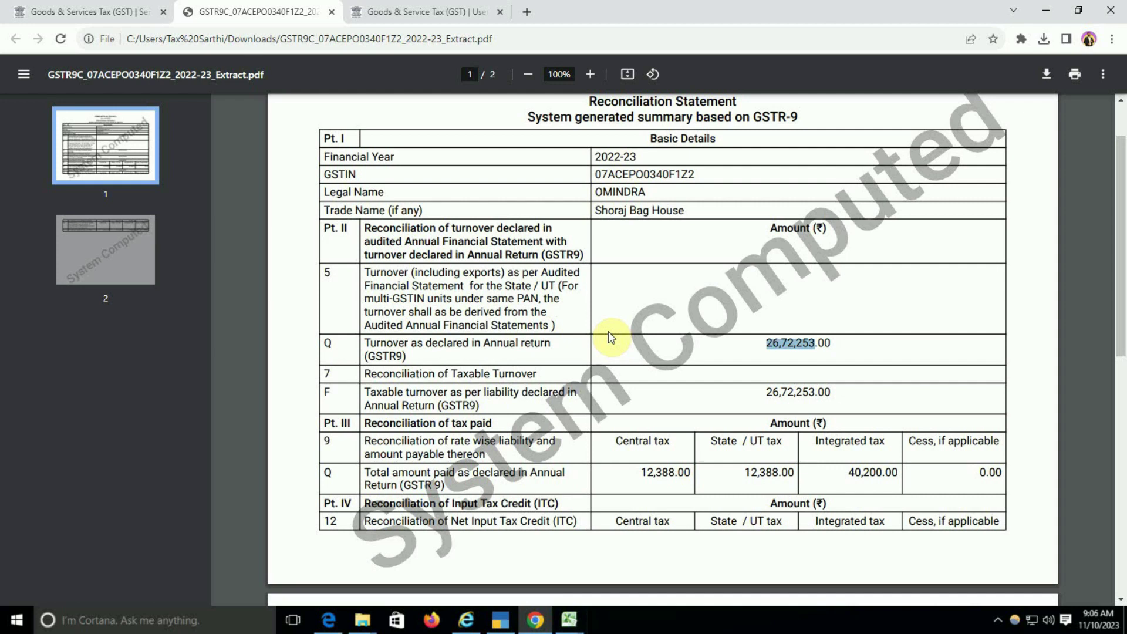
key(alt+Tab)
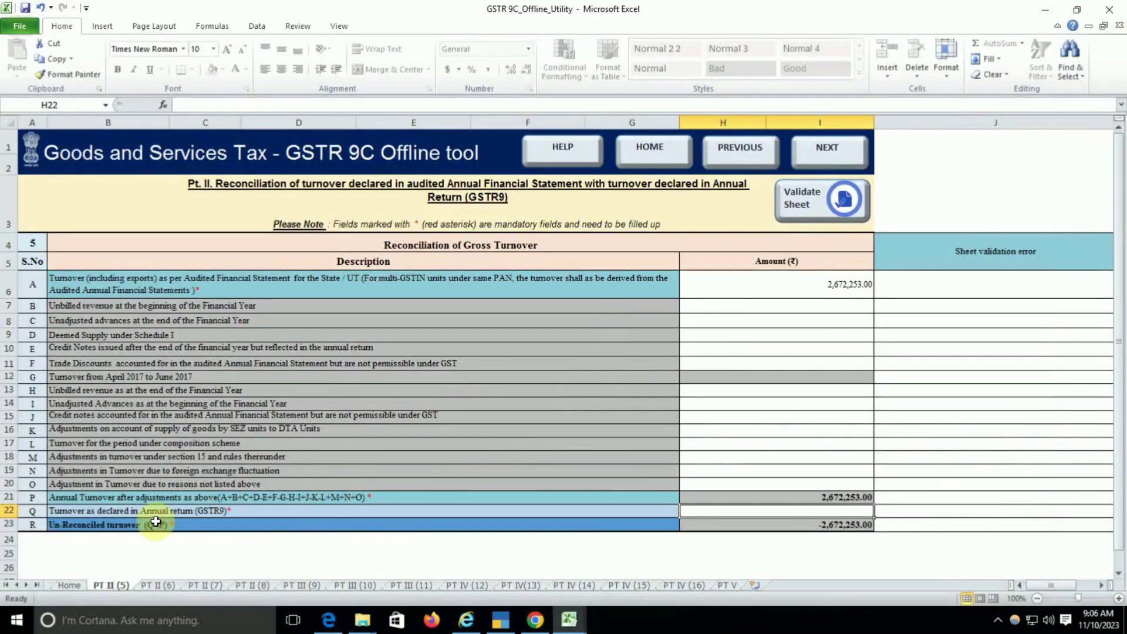
click(102, 513)
click(36, 512)
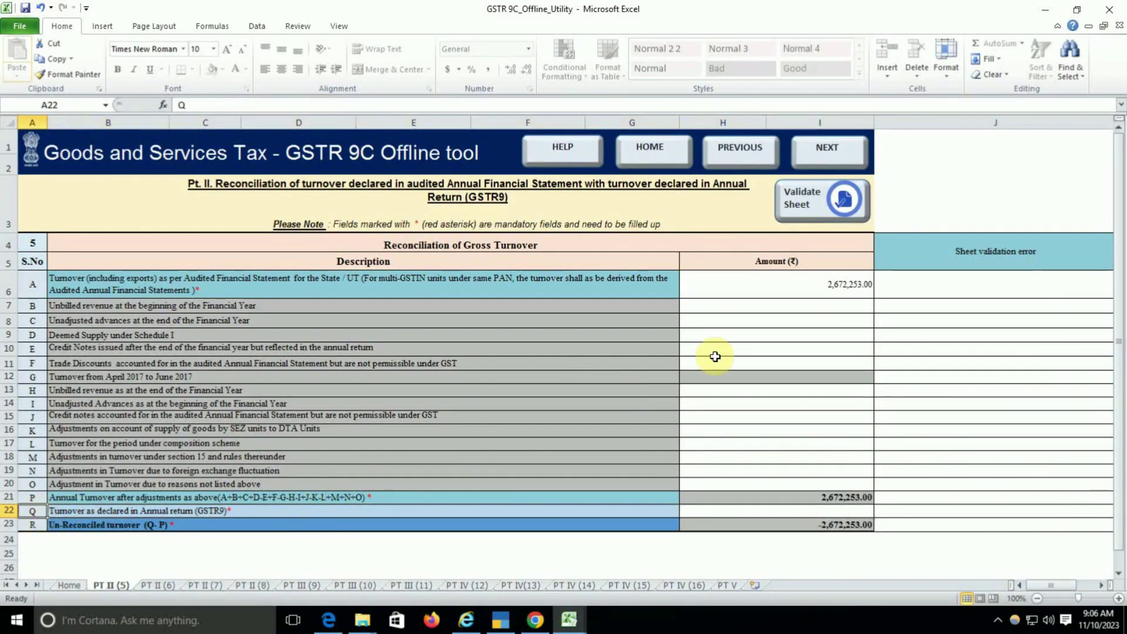
Step: Enter 2,672,253 in H22 as turnover declared in GSTR-9, zeroing unreconciled turnover
click(535, 619)
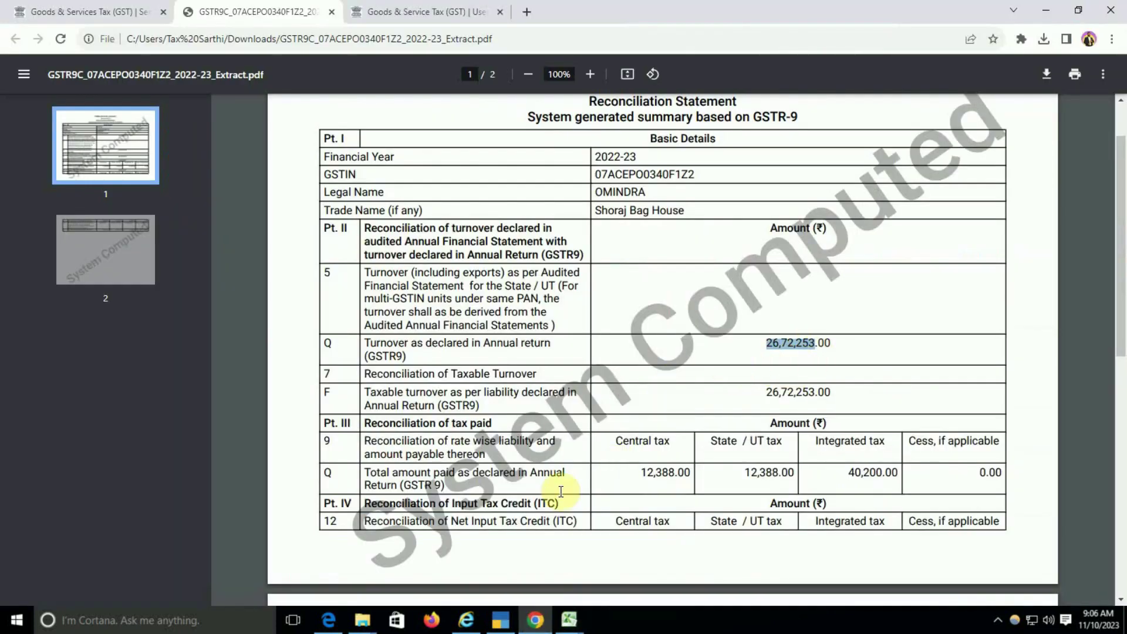
mouse_move(568, 619)
click(631, 560)
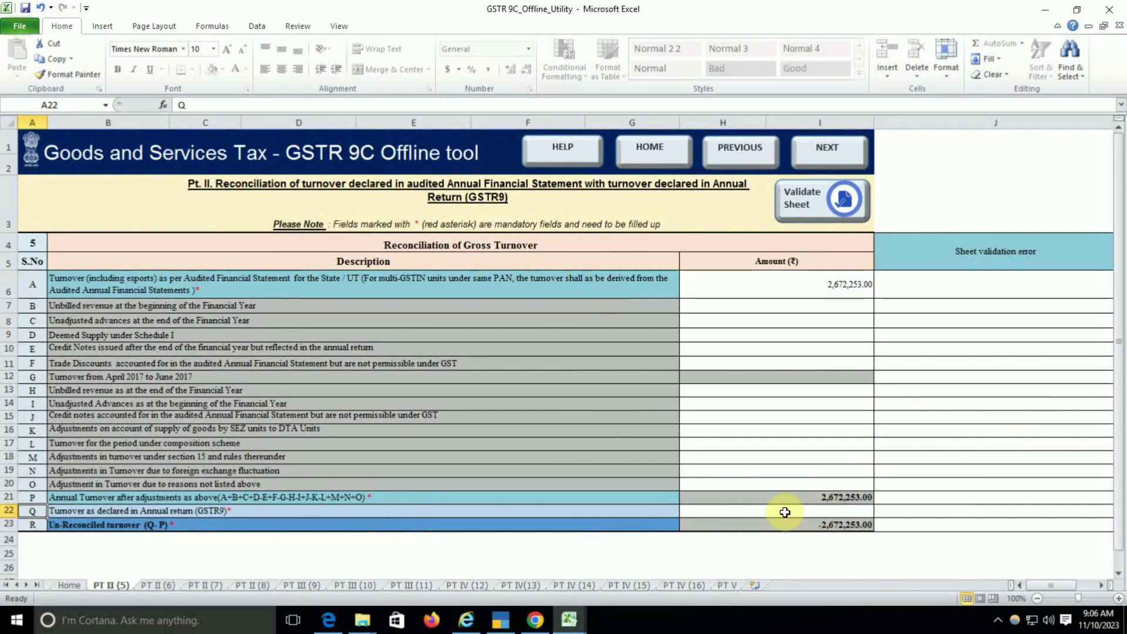
click(550, 622)
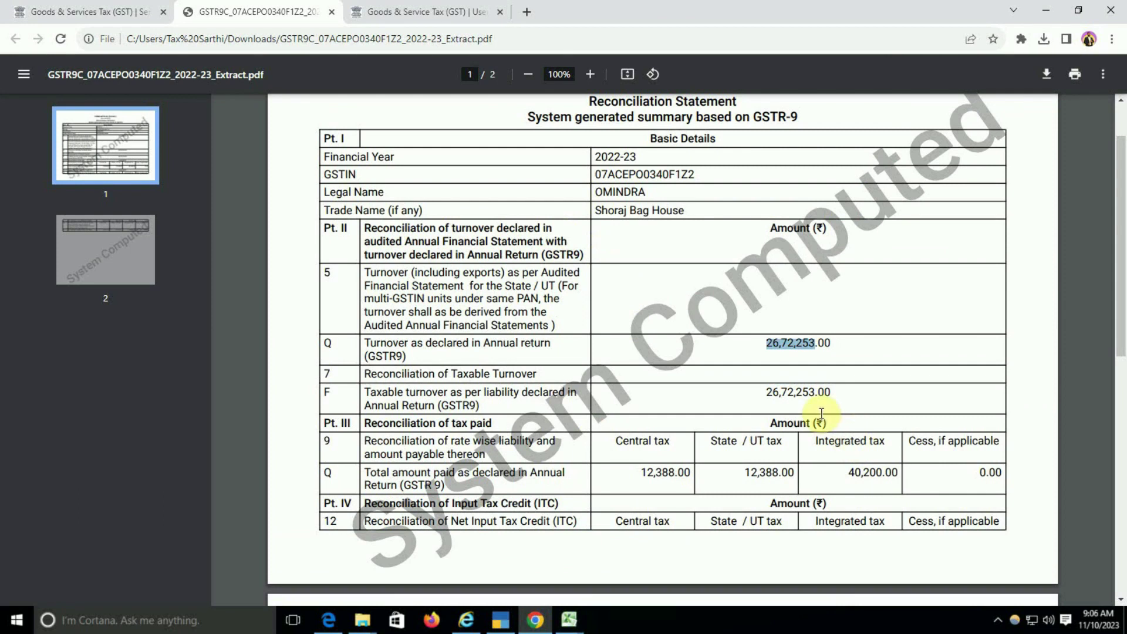
click(570, 620)
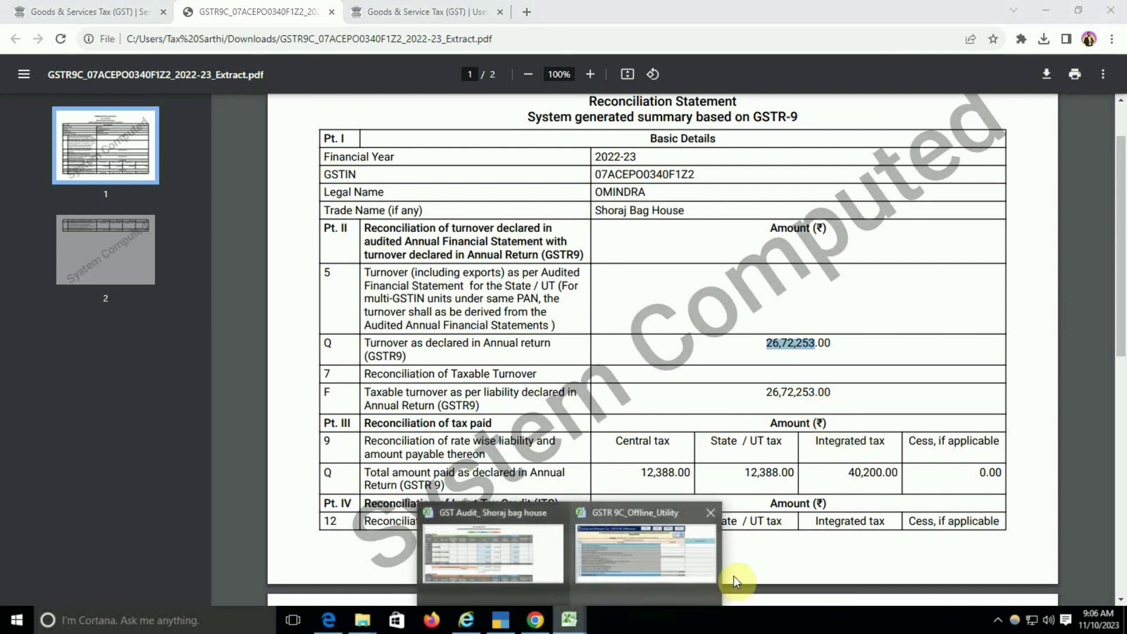
click(712, 560)
click(744, 514)
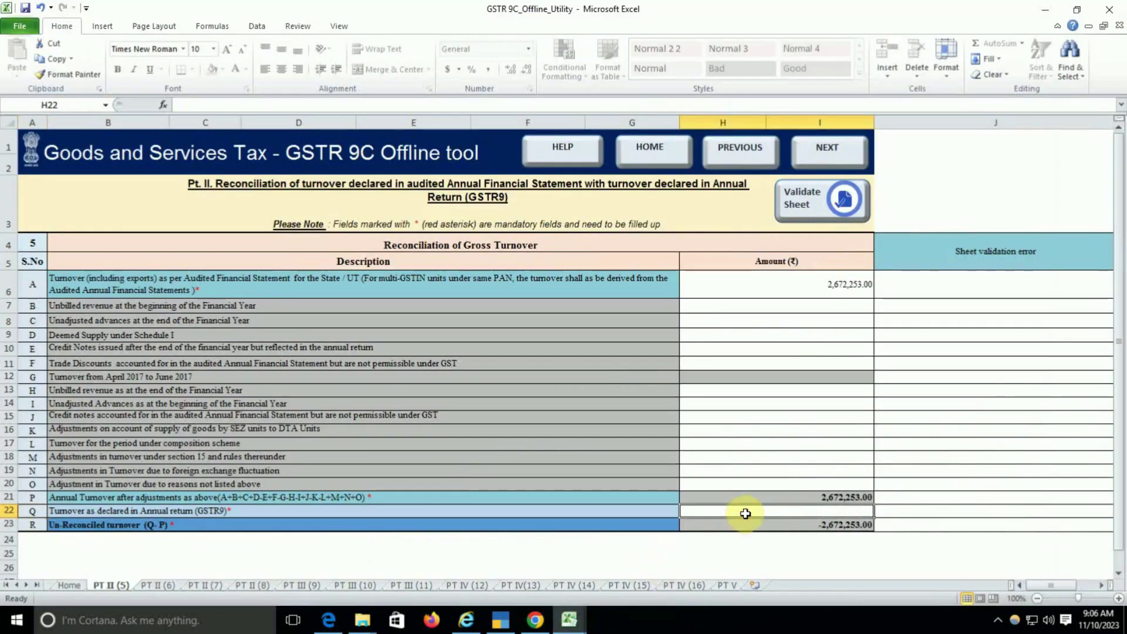
text(2672)
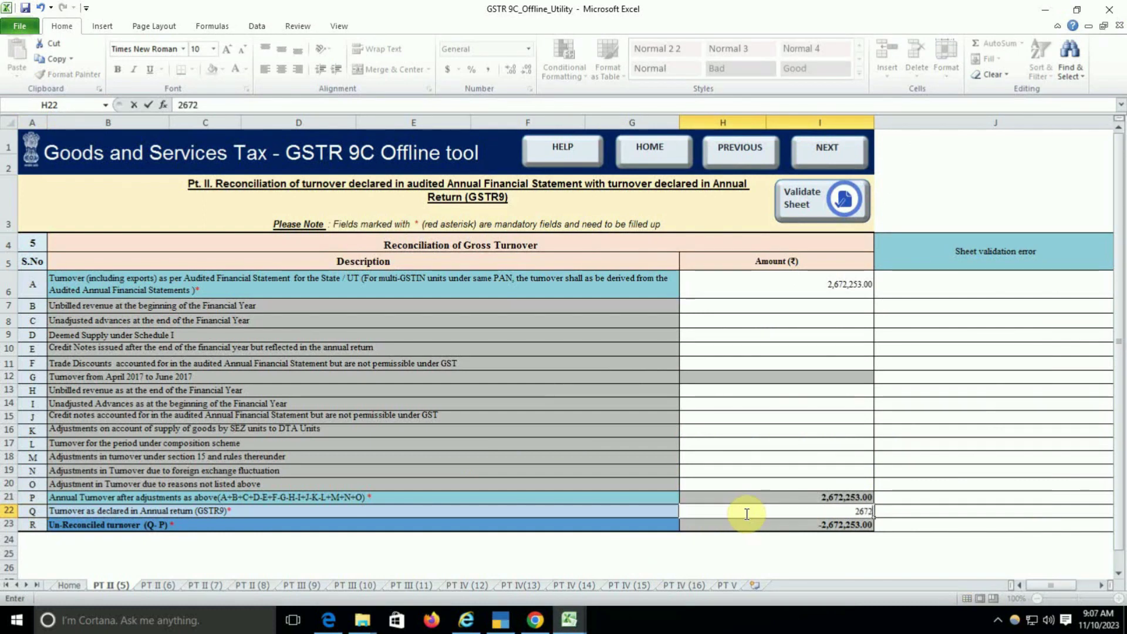
text(253.)
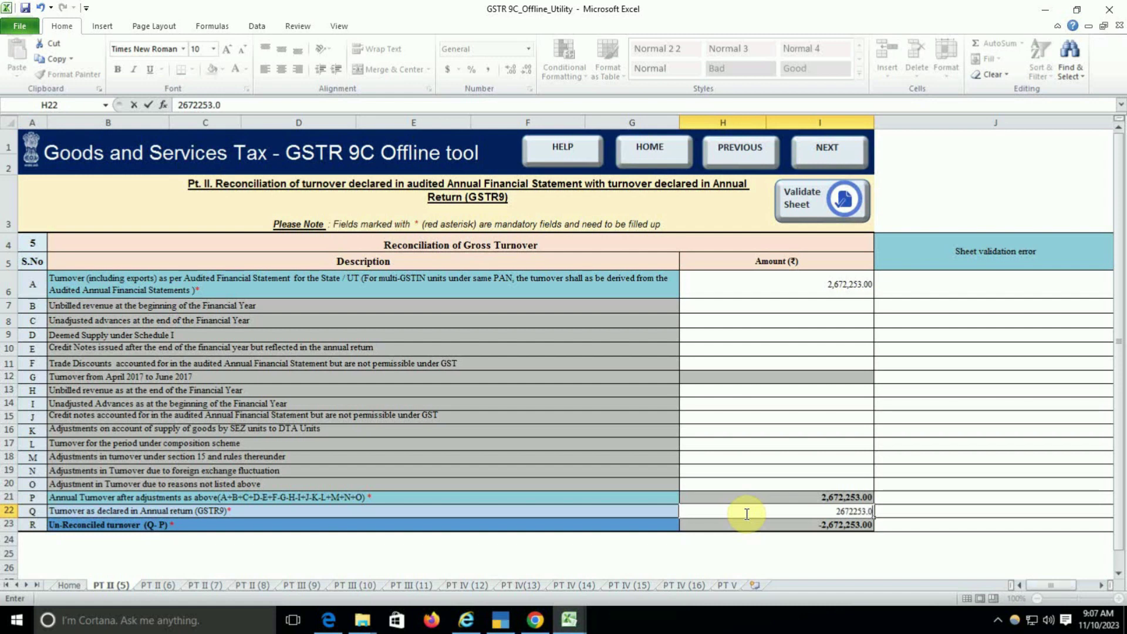
click(829, 445)
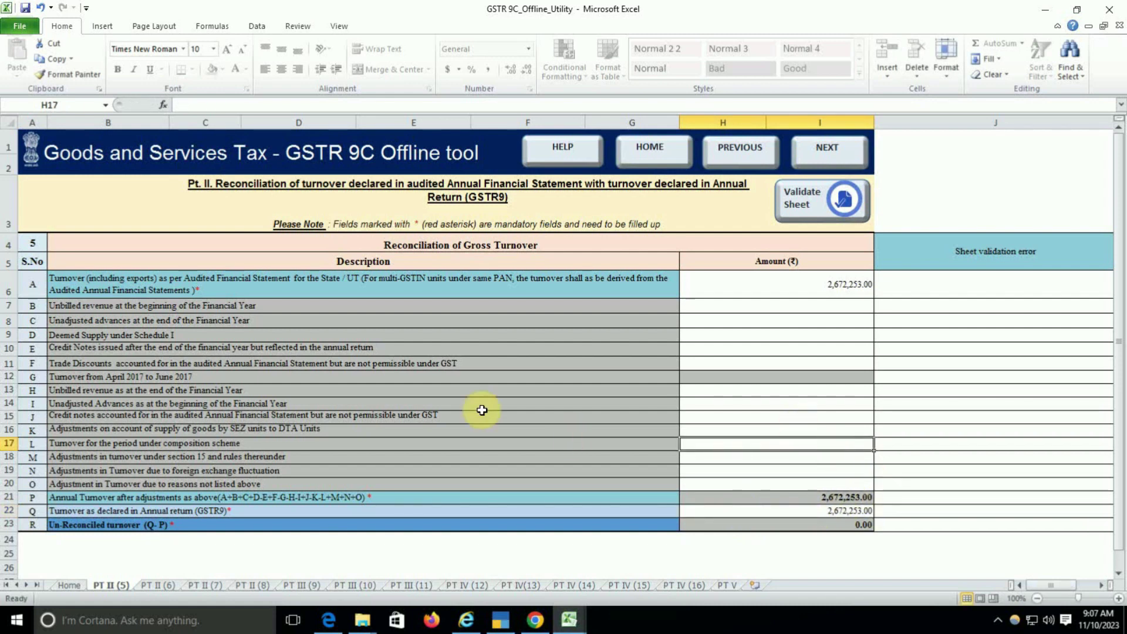
Step: Validate the Pt II (5) sheet and advance to the next part
click(804, 201)
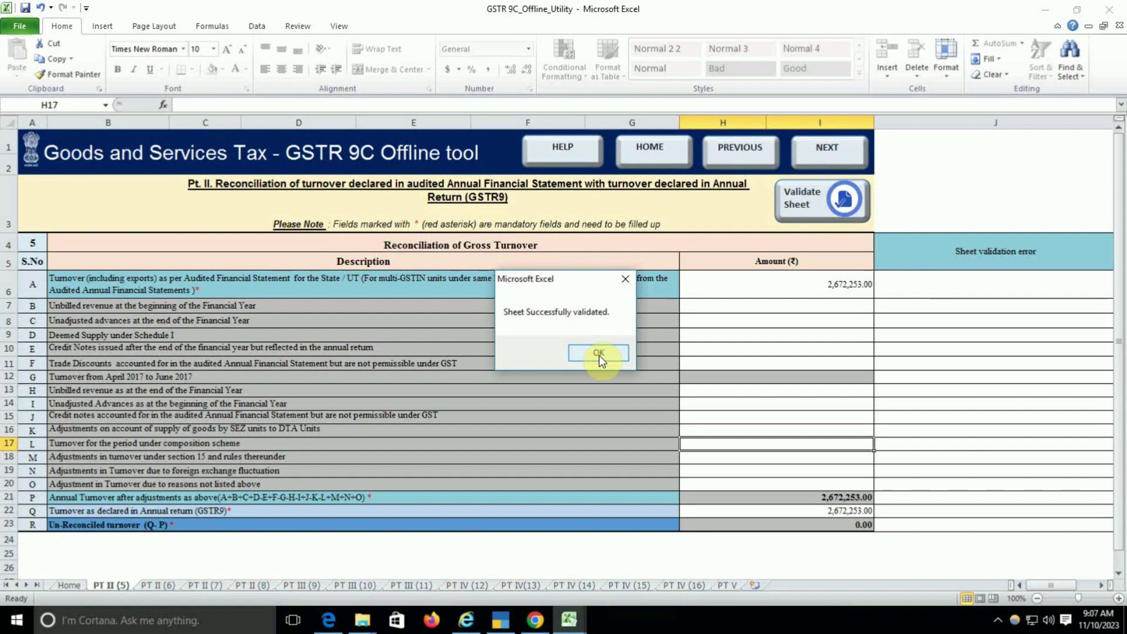
click(599, 354)
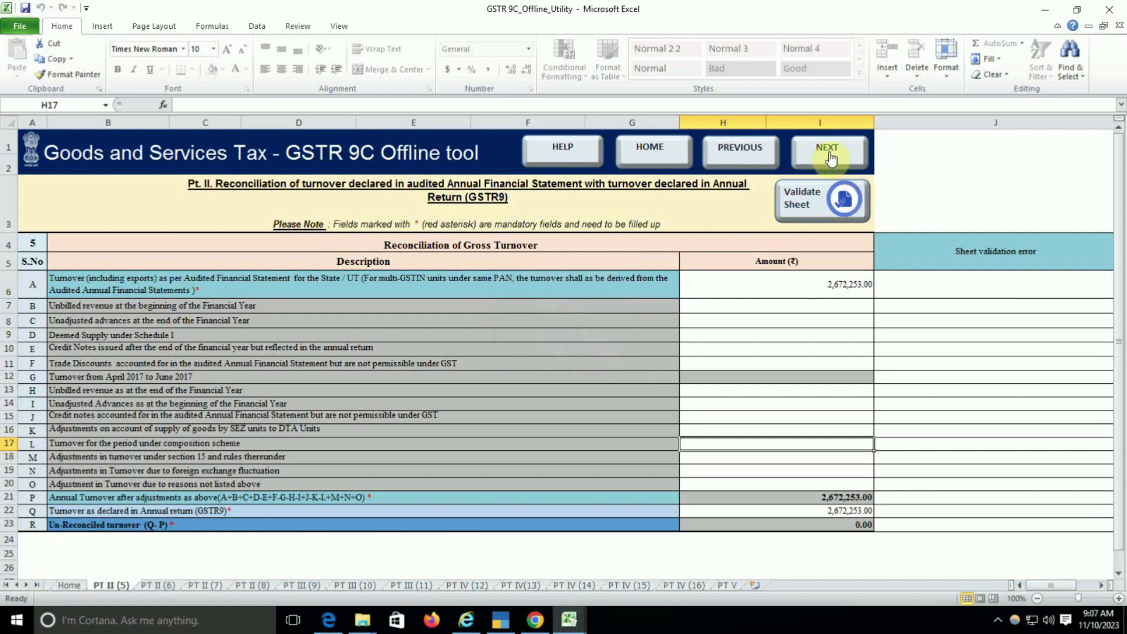
click(824, 150)
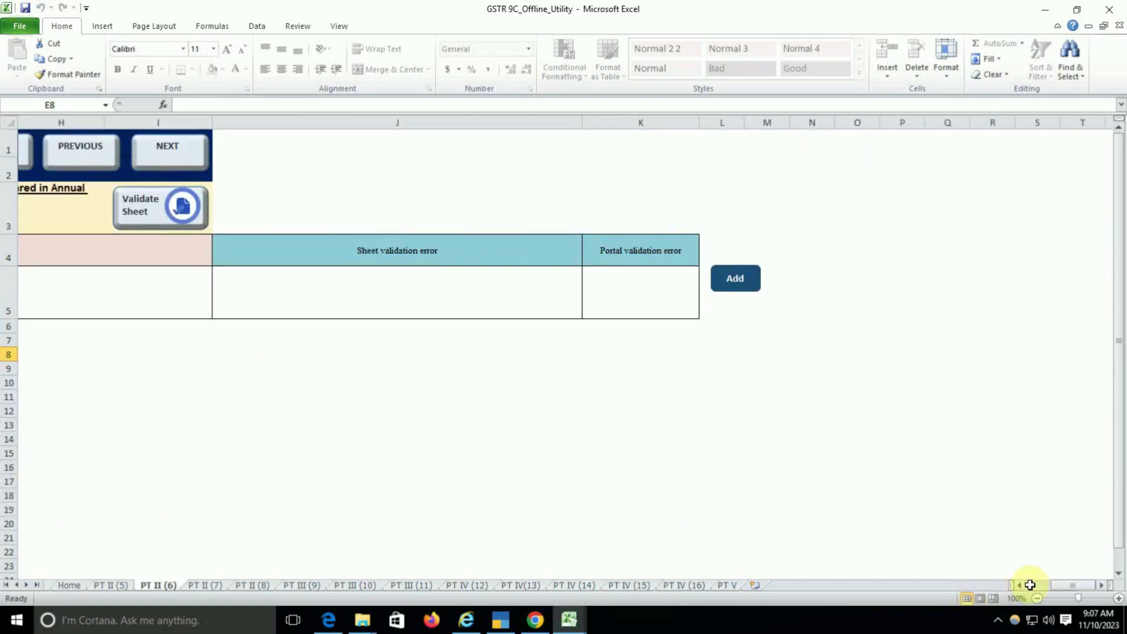
Step: Validate the empty PT II (6) reasons sheet and advance to PT II (7)
drag(1074, 583, 1036, 587)
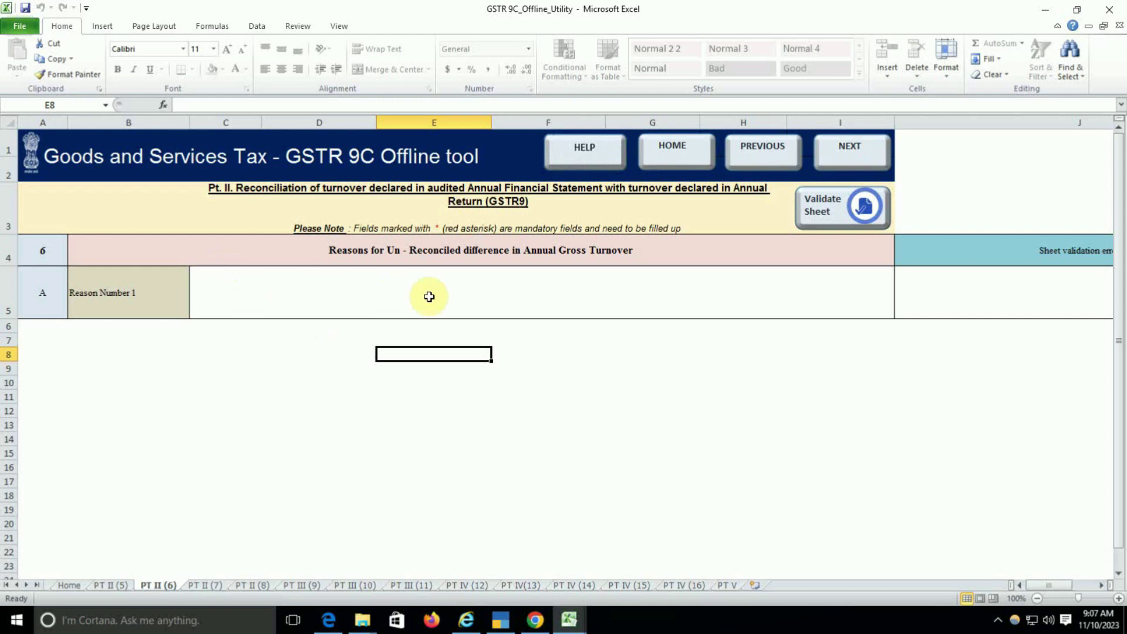
click(828, 206)
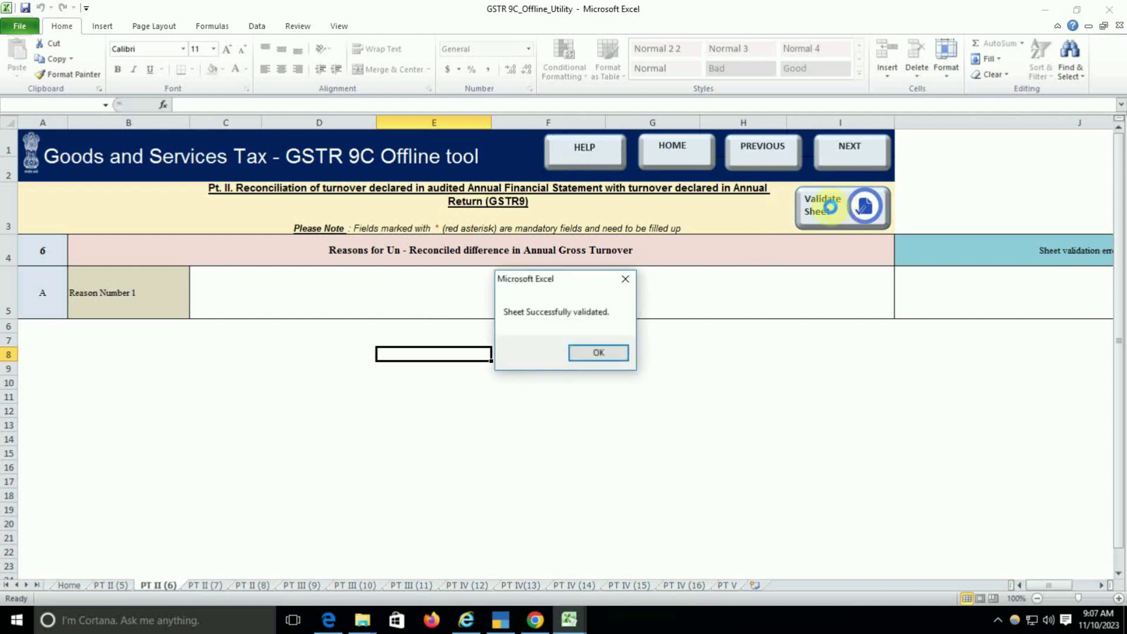
click(598, 352)
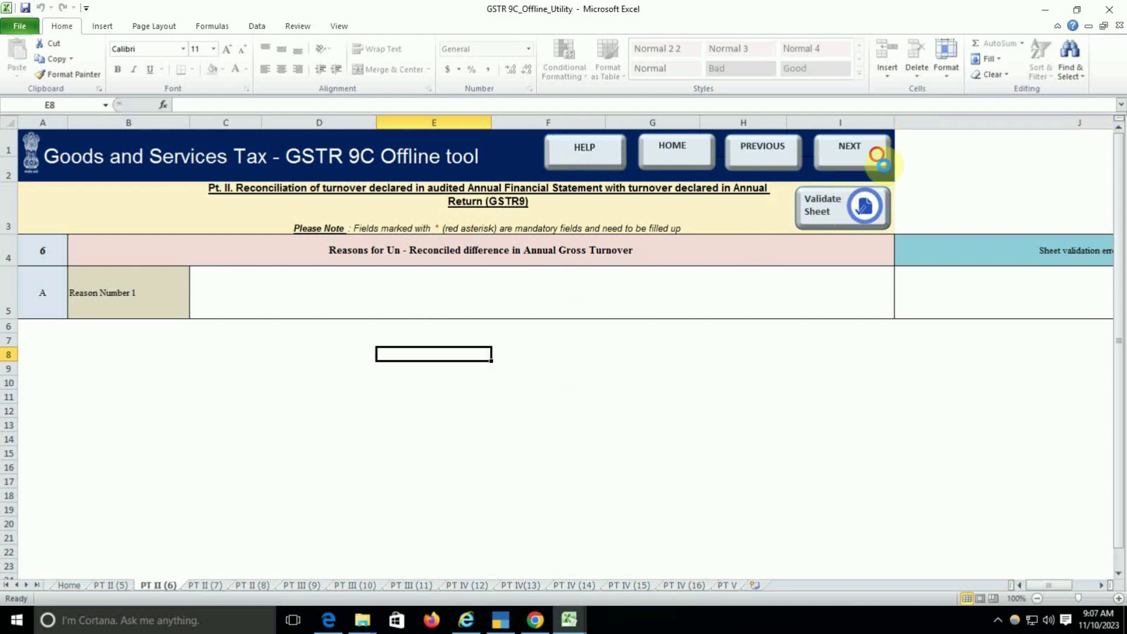
click(877, 154)
scroll(396, 405, up, 1)
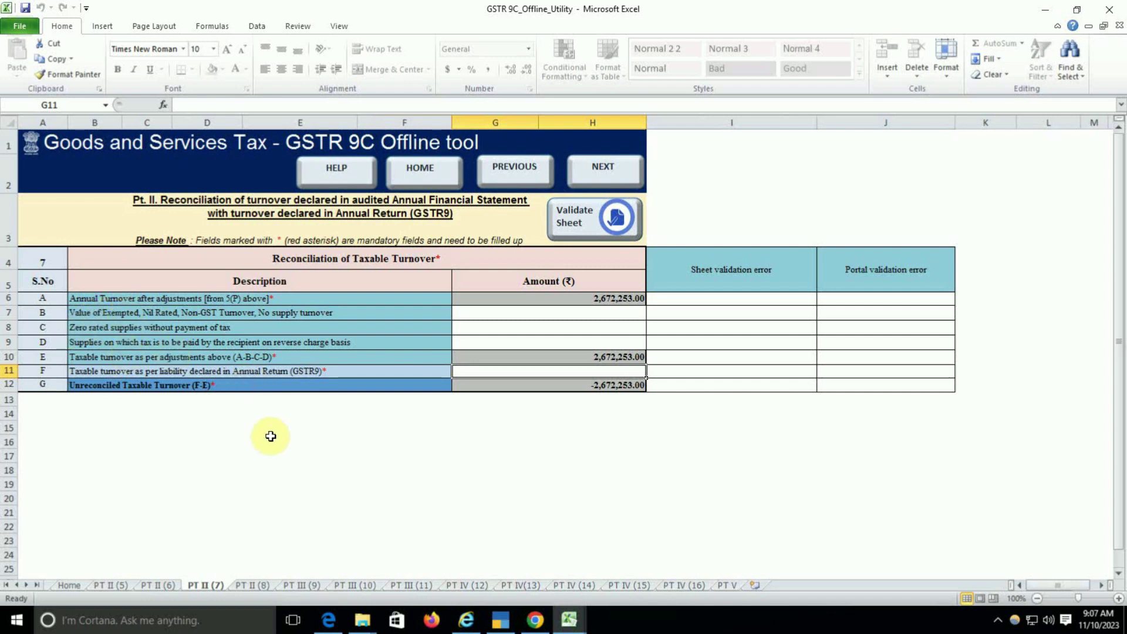
Step: Inspect PT II (7) rows B–D and row F, then view the extract's 26,72,253.00 taxable turnover
drag(526, 311, 533, 346)
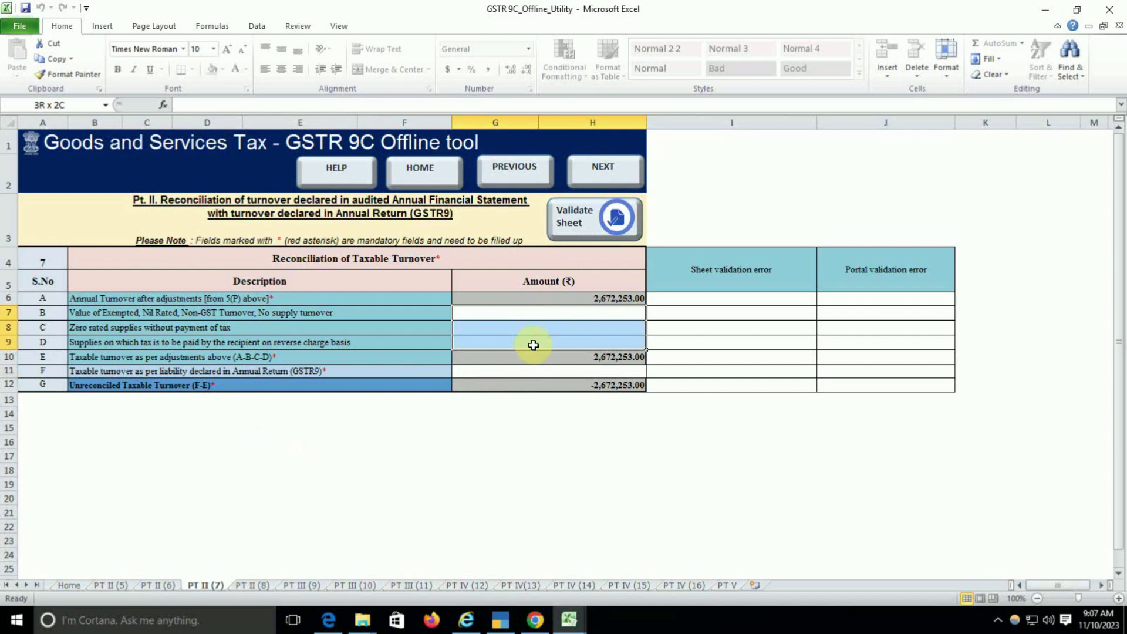
click(474, 464)
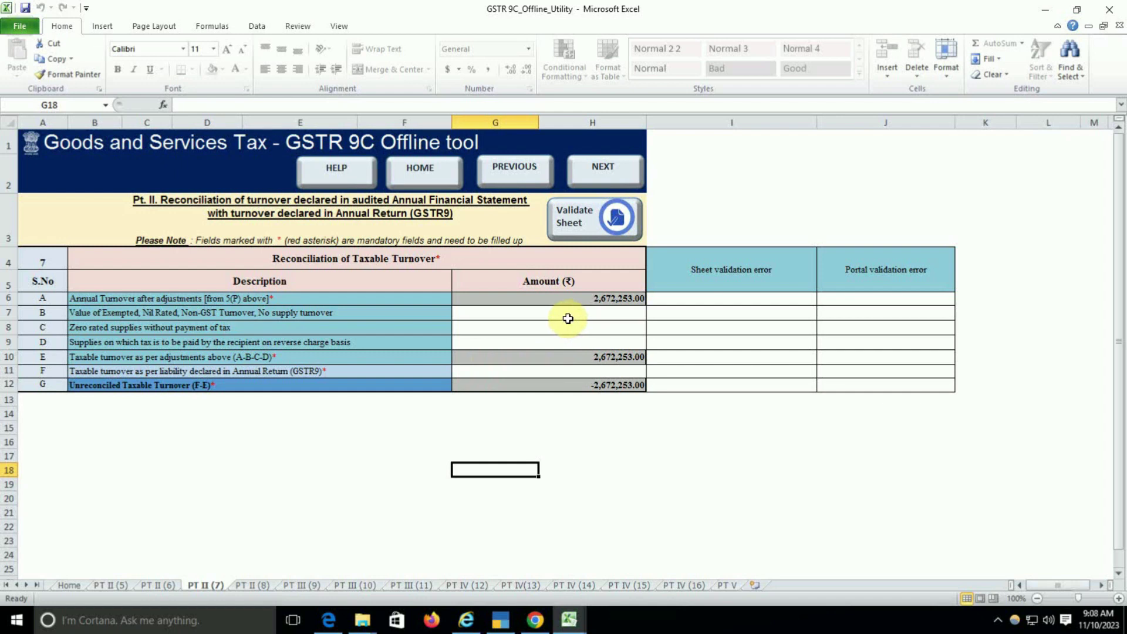
click(164, 372)
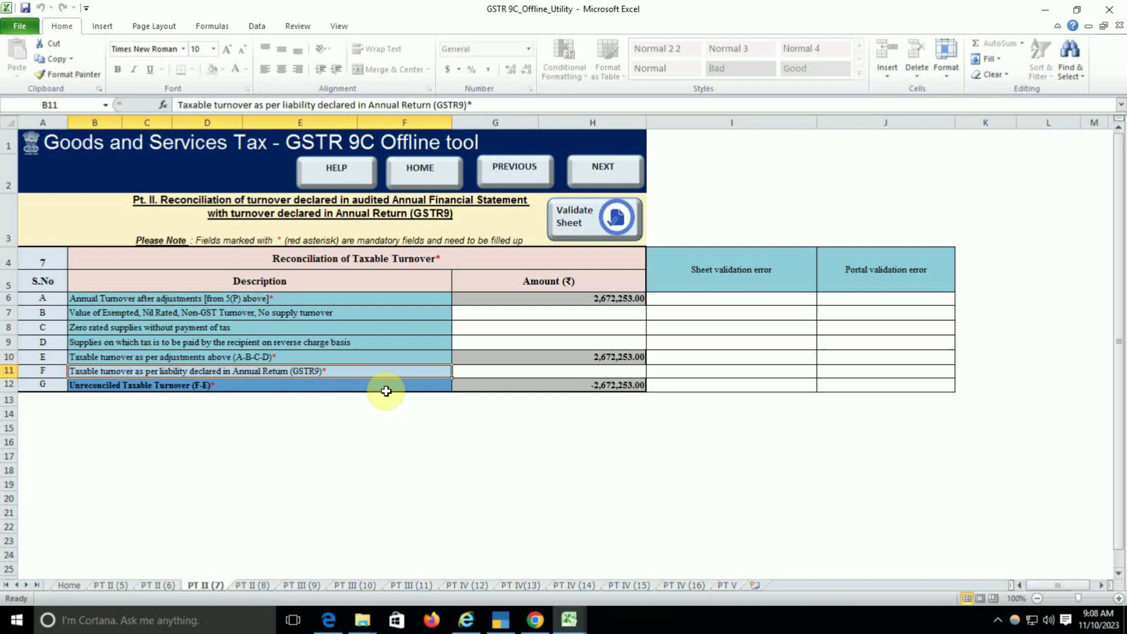
click(511, 373)
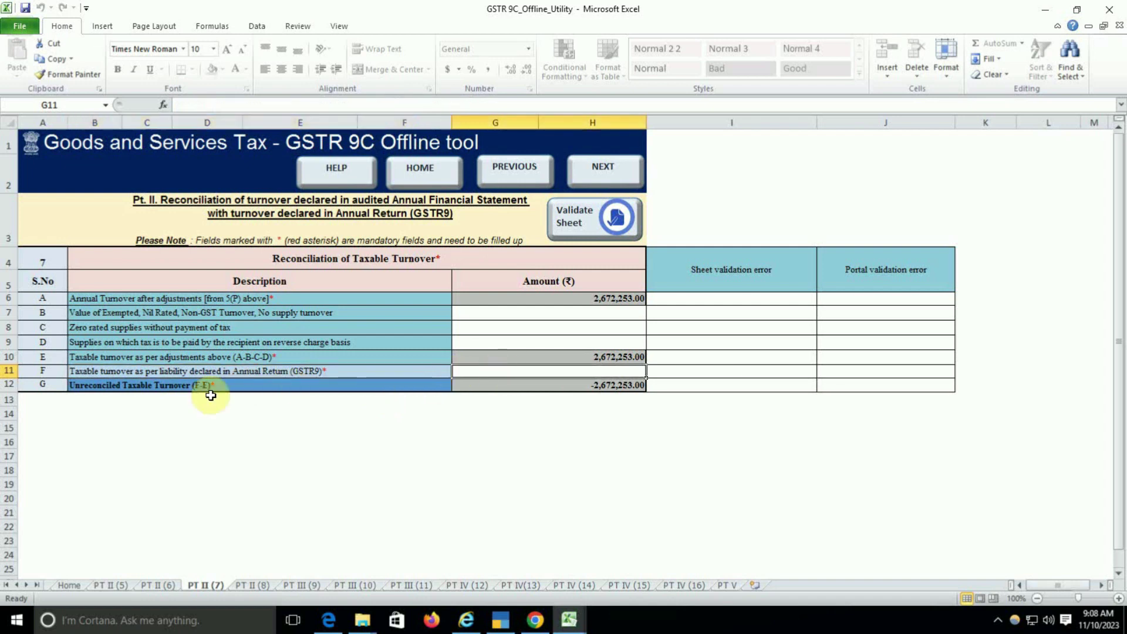
click(186, 374)
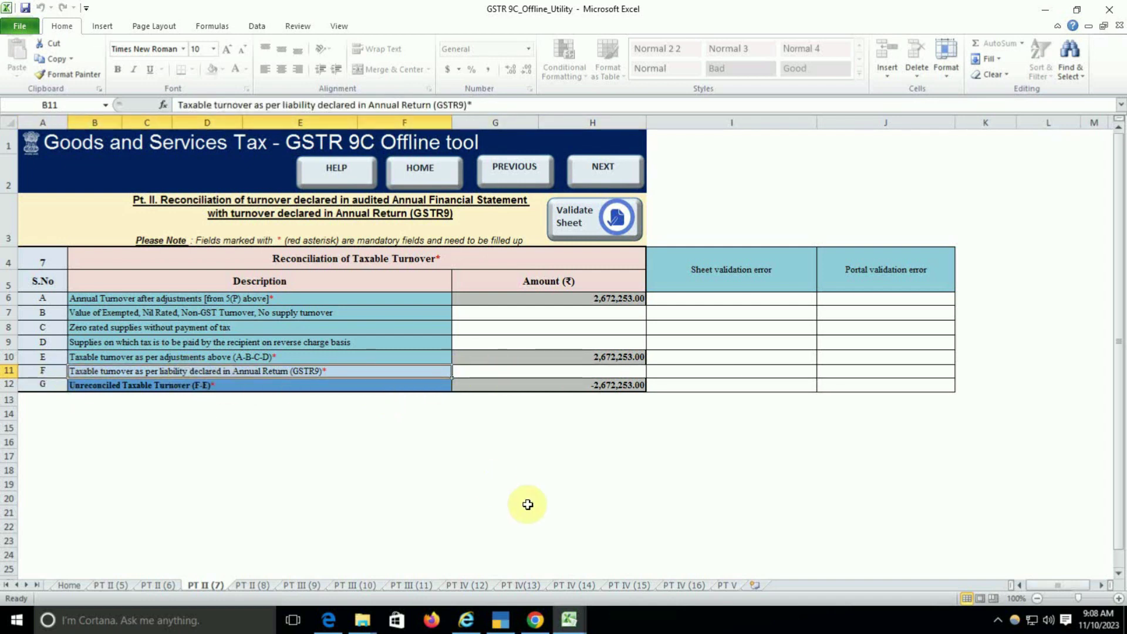
click(537, 618)
scroll(455, 370, down, 1)
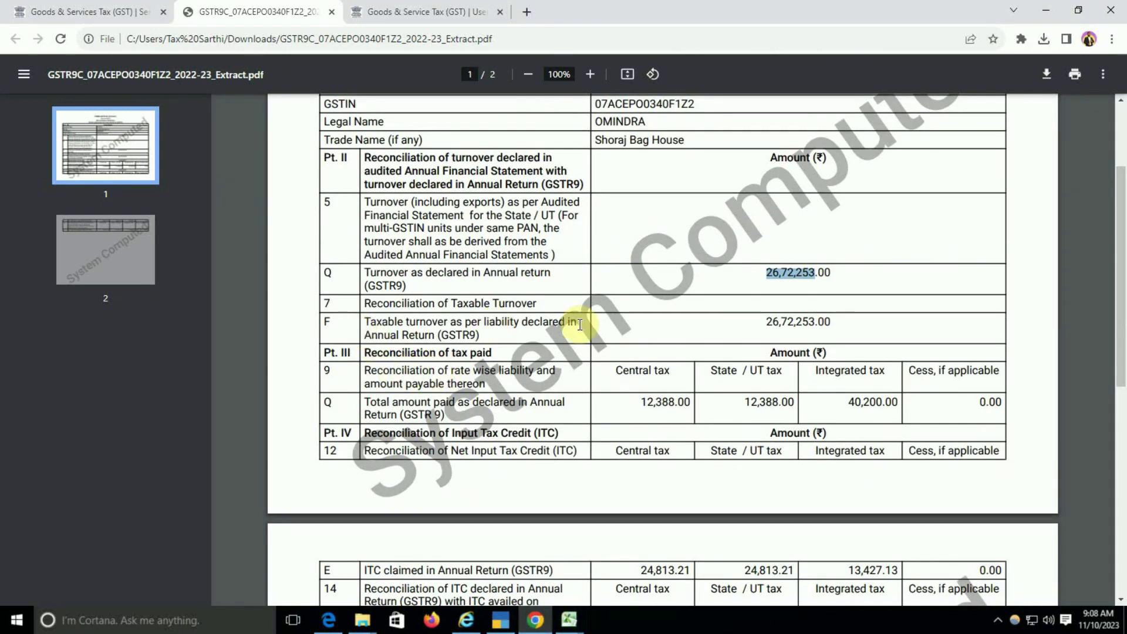
Step: Locate the row F taxable turnover of 26,72,253.00 in the GSTR-9C extract
click(320, 319)
drag(764, 323, 831, 327)
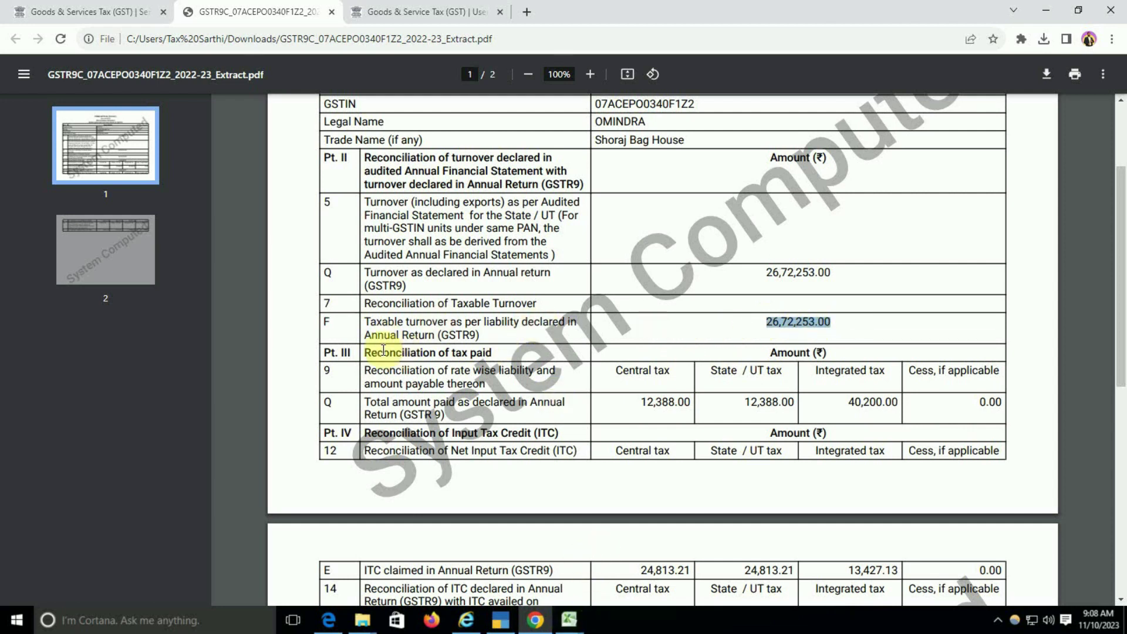
scroll(399, 345, up, 1)
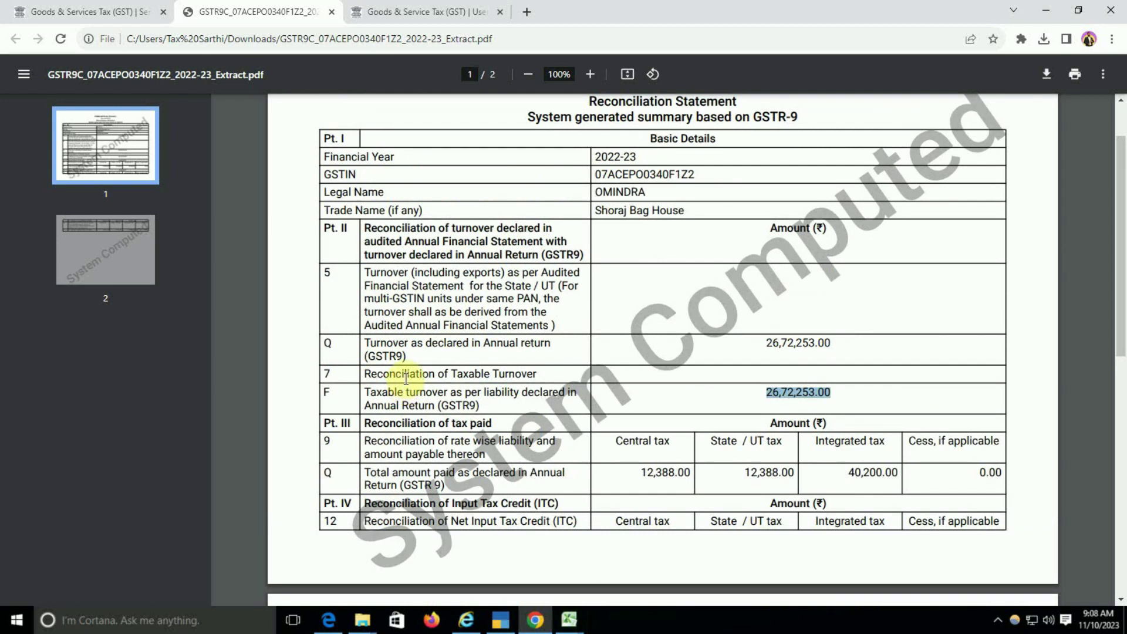
click(354, 403)
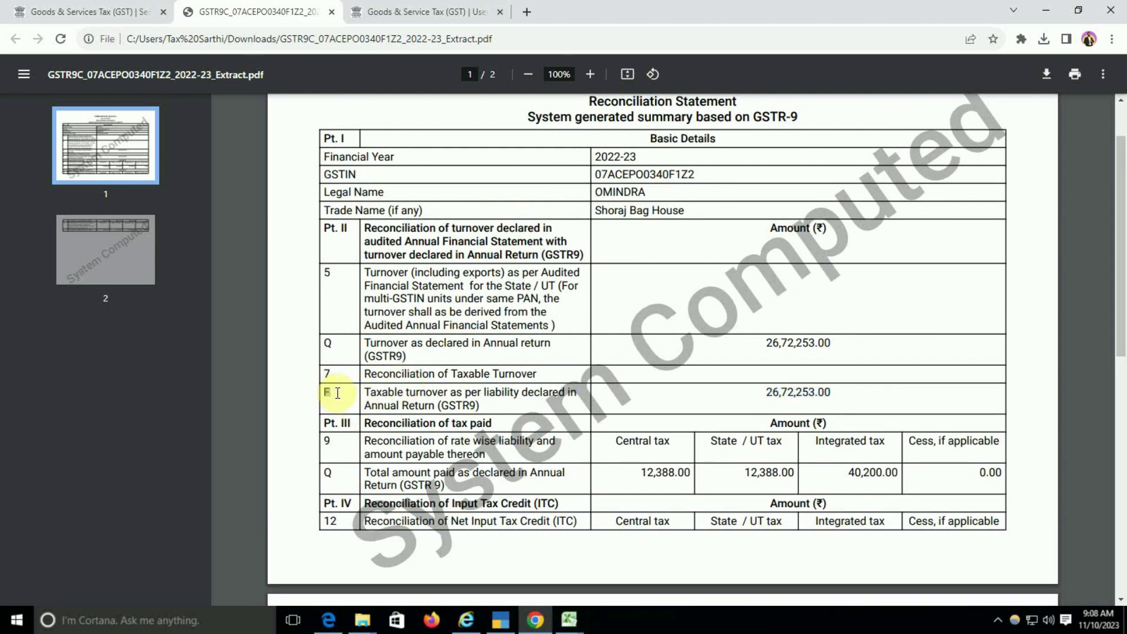
drag(369, 392, 457, 392)
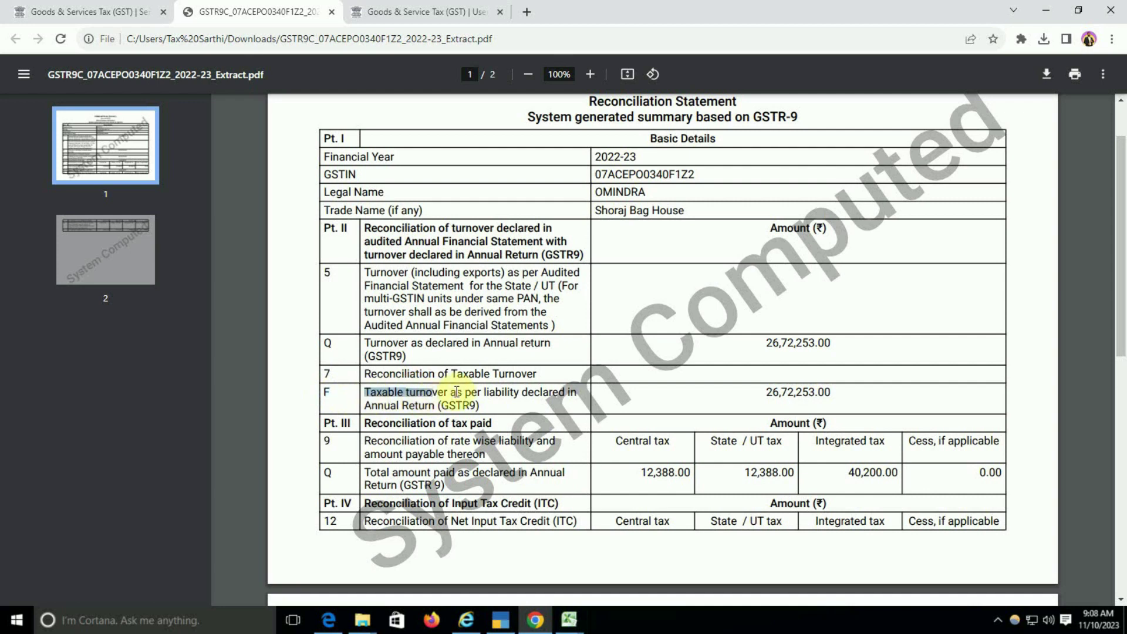
click(750, 391)
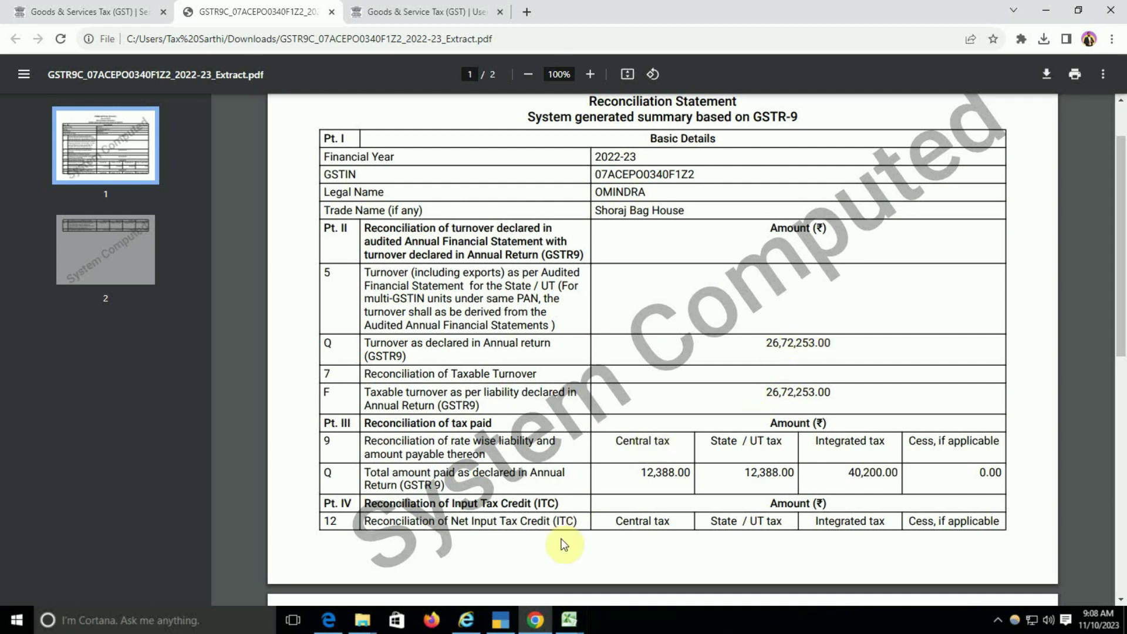
Step: Enter 2,672,253.00 as row F taxable turnover on PT II (7)
click(570, 619)
click(624, 562)
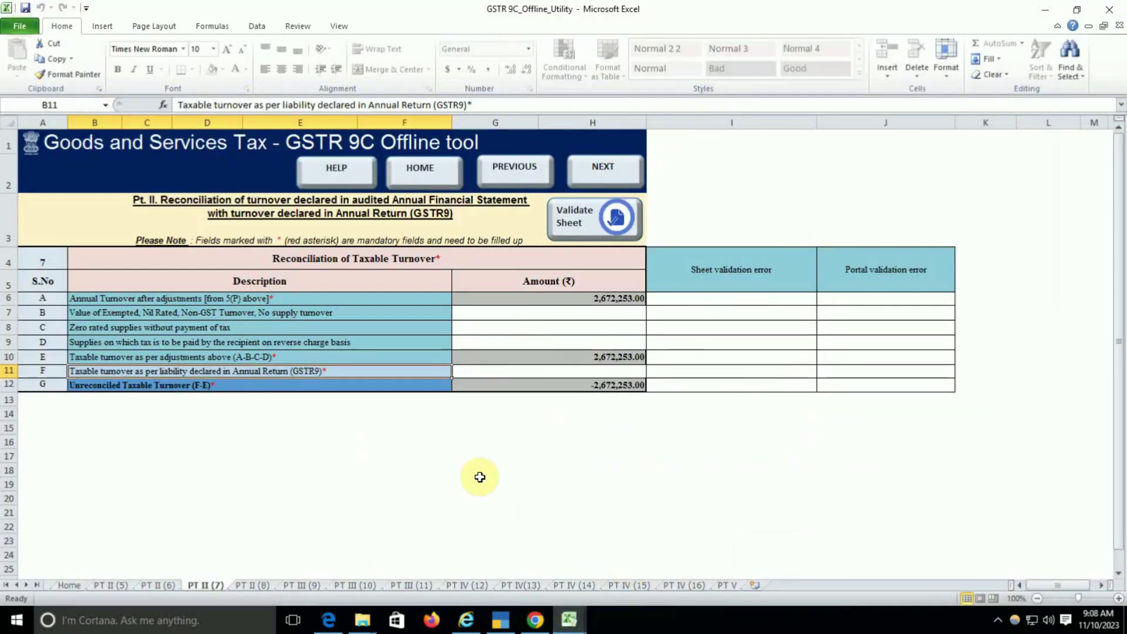
click(581, 371)
text(2,)
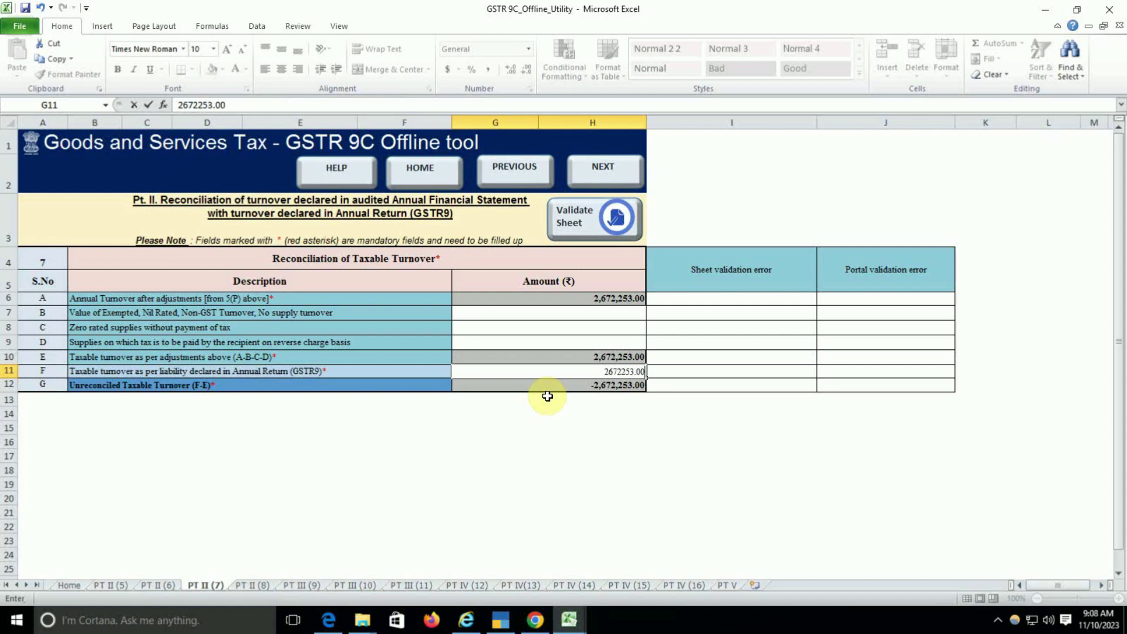
text(672,253.00)
click(524, 444)
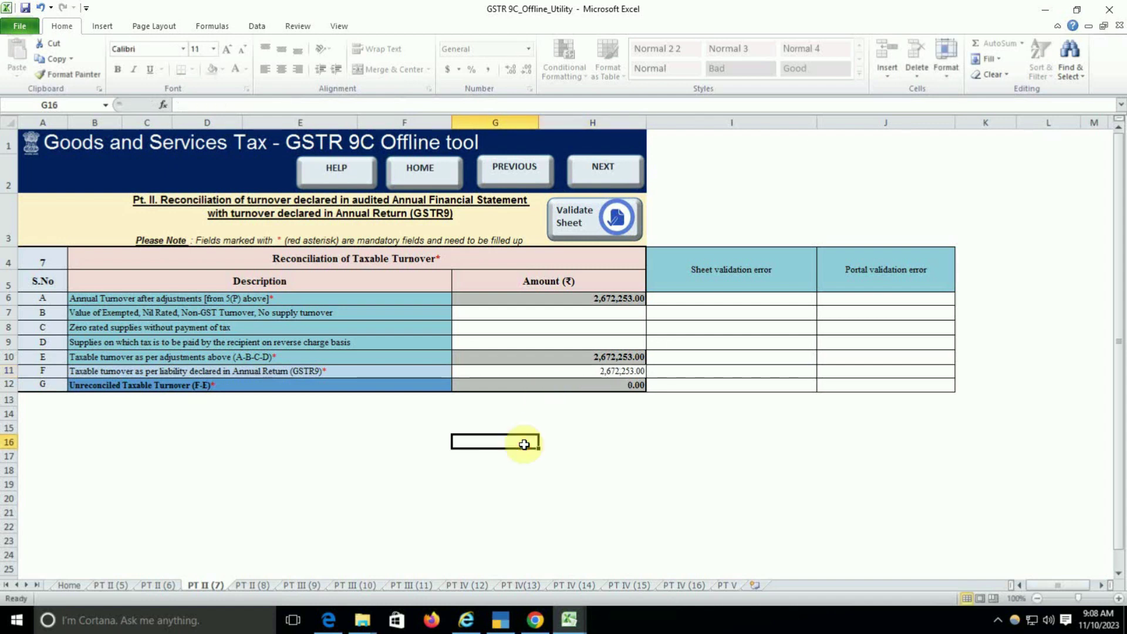
Step: Validate PT II (7) and move on to PT II (8)
click(616, 218)
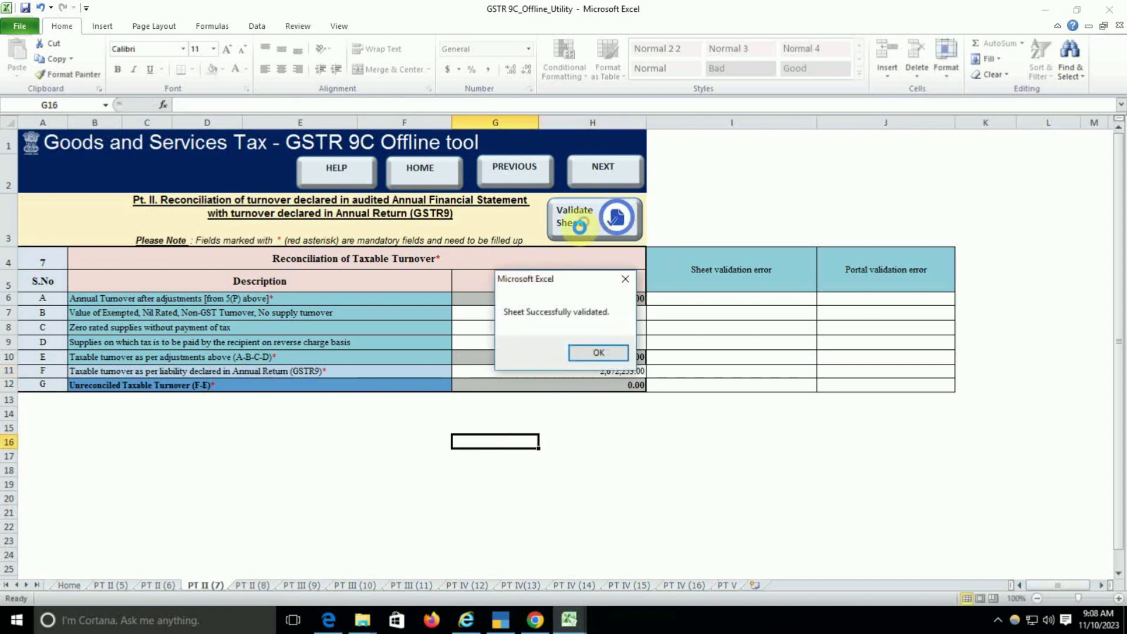
click(603, 354)
click(607, 170)
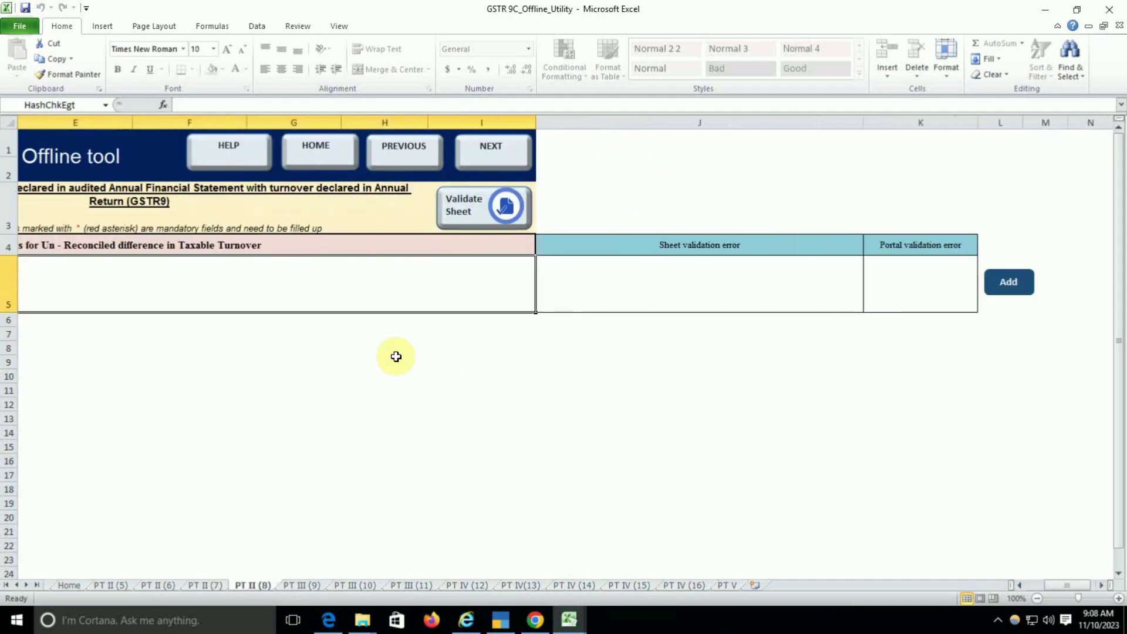
Step: Validate the empty PT II (8) reasons sheet
drag(1039, 585, 1021, 586)
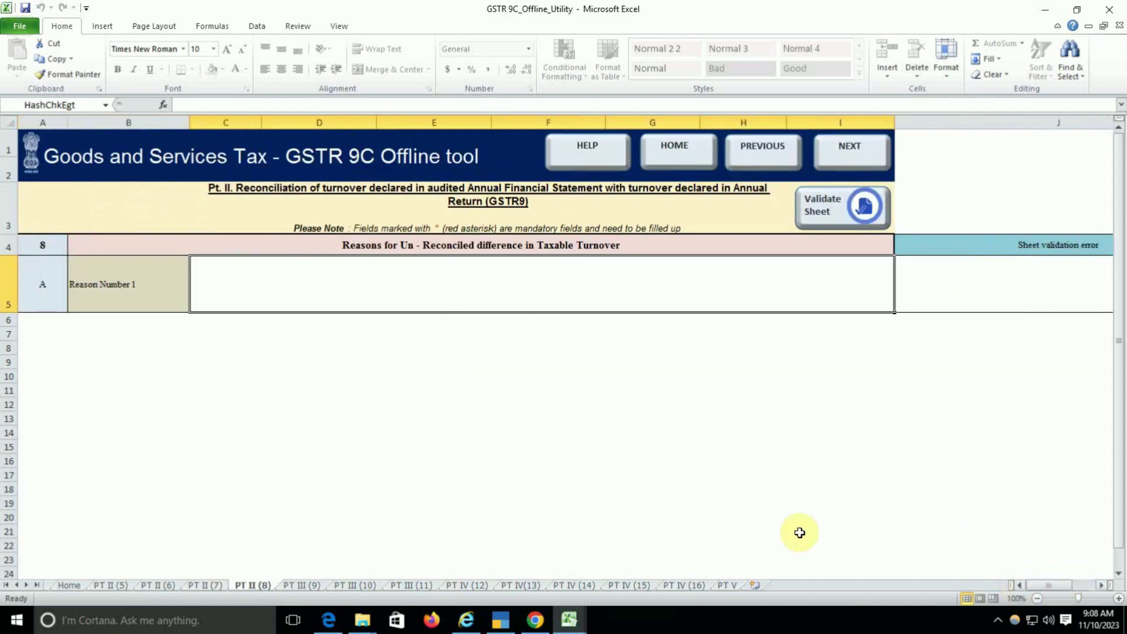
click(358, 415)
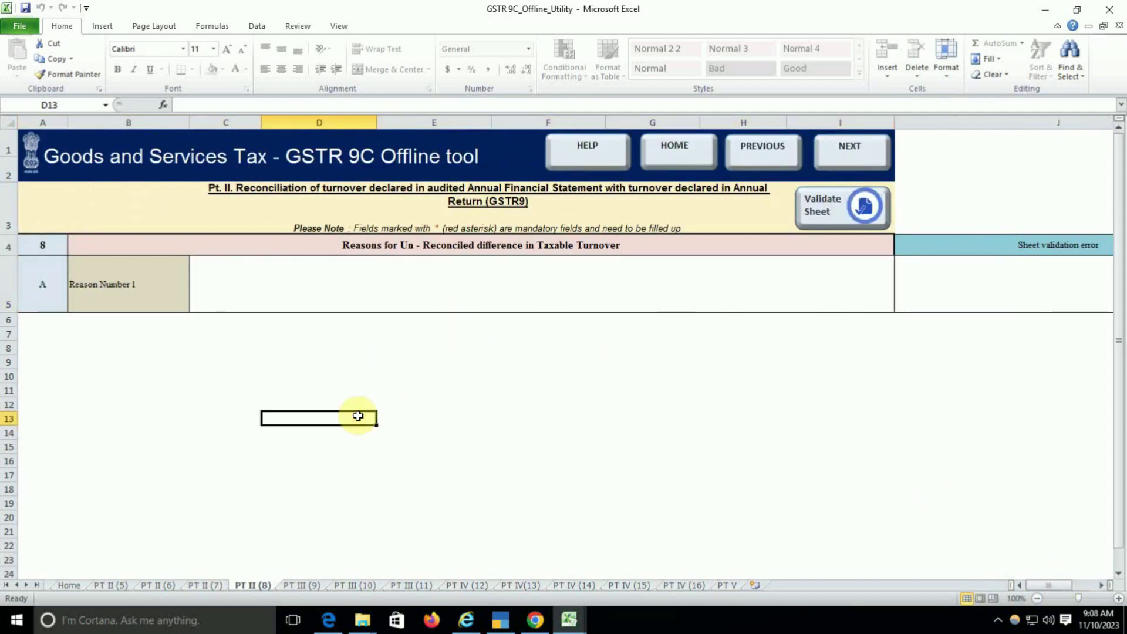
click(427, 283)
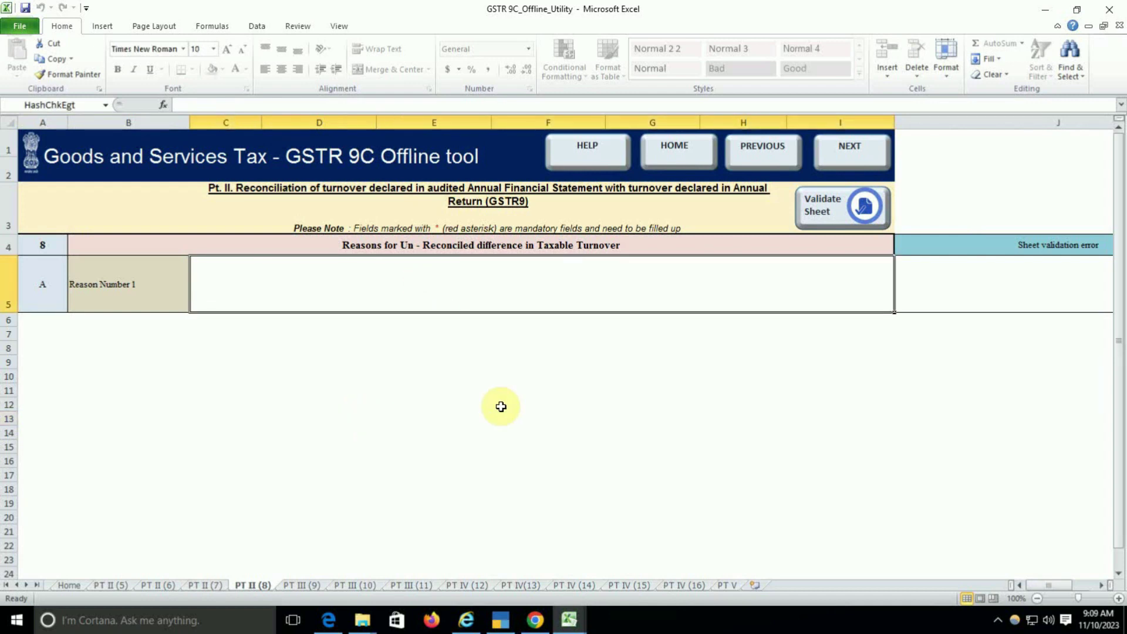
click(823, 209)
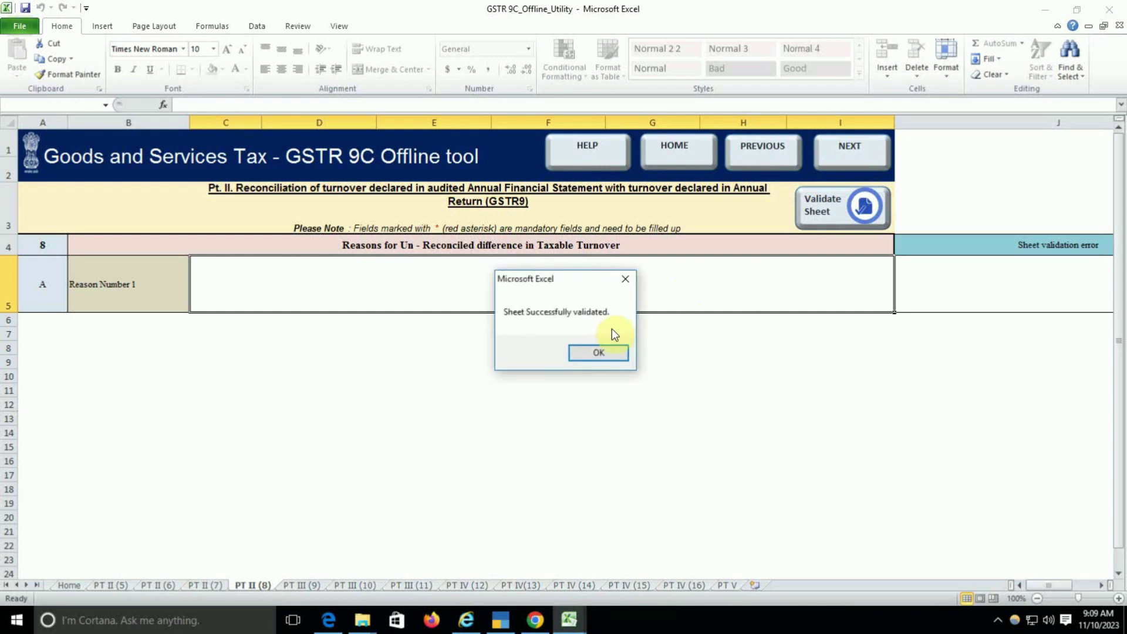
click(600, 352)
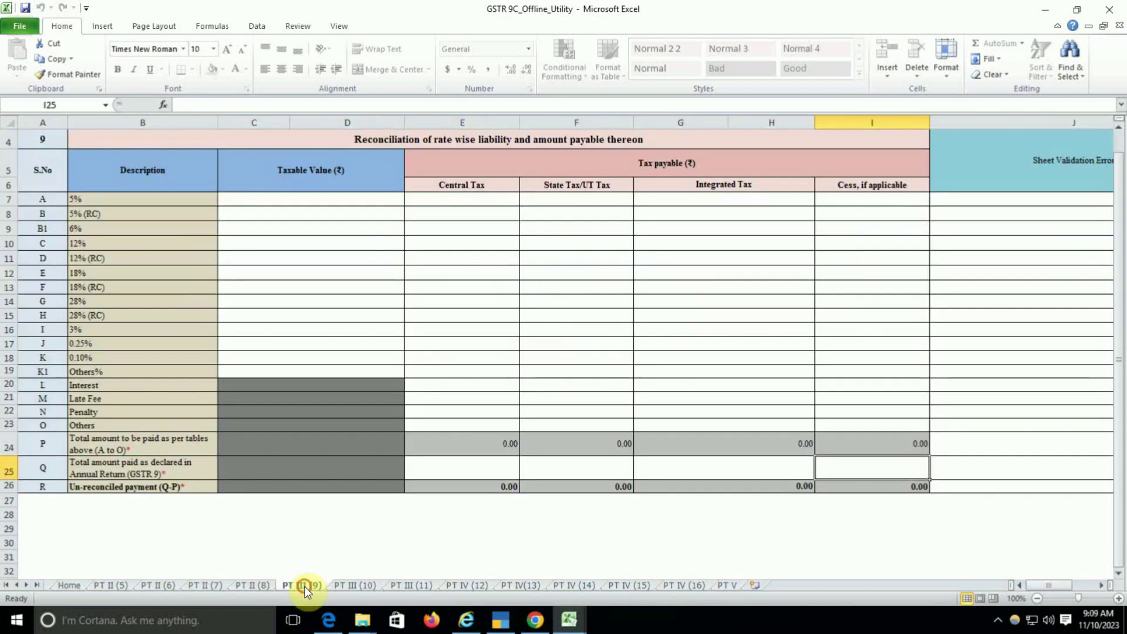
Step: Open the PT III (9) sheet and select the 5% rate taxable value cell
click(302, 585)
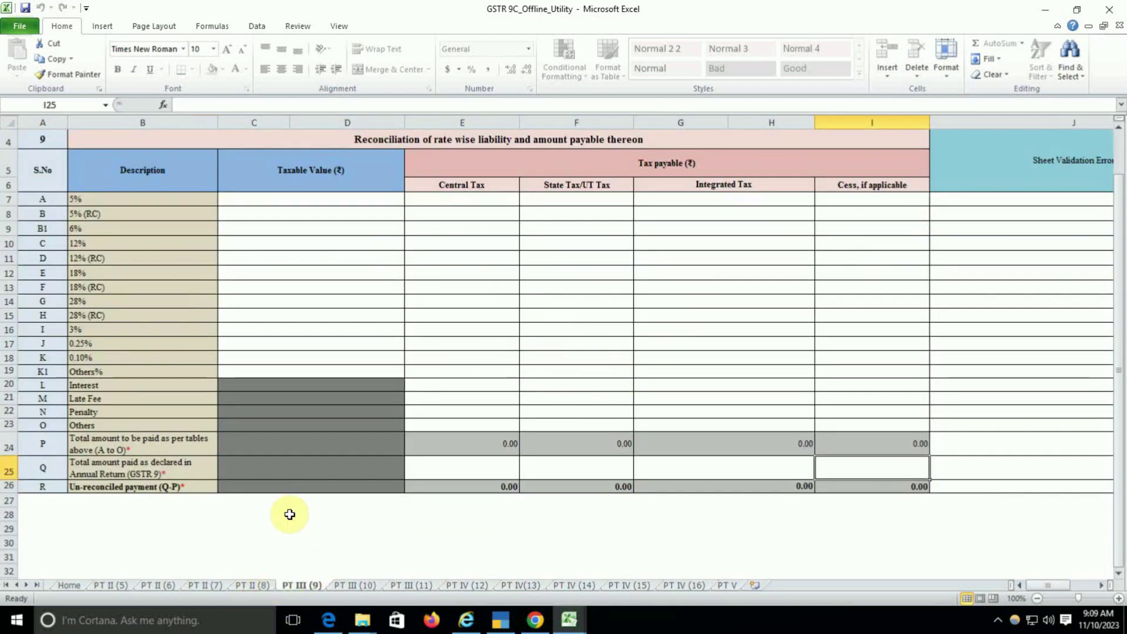
click(253, 585)
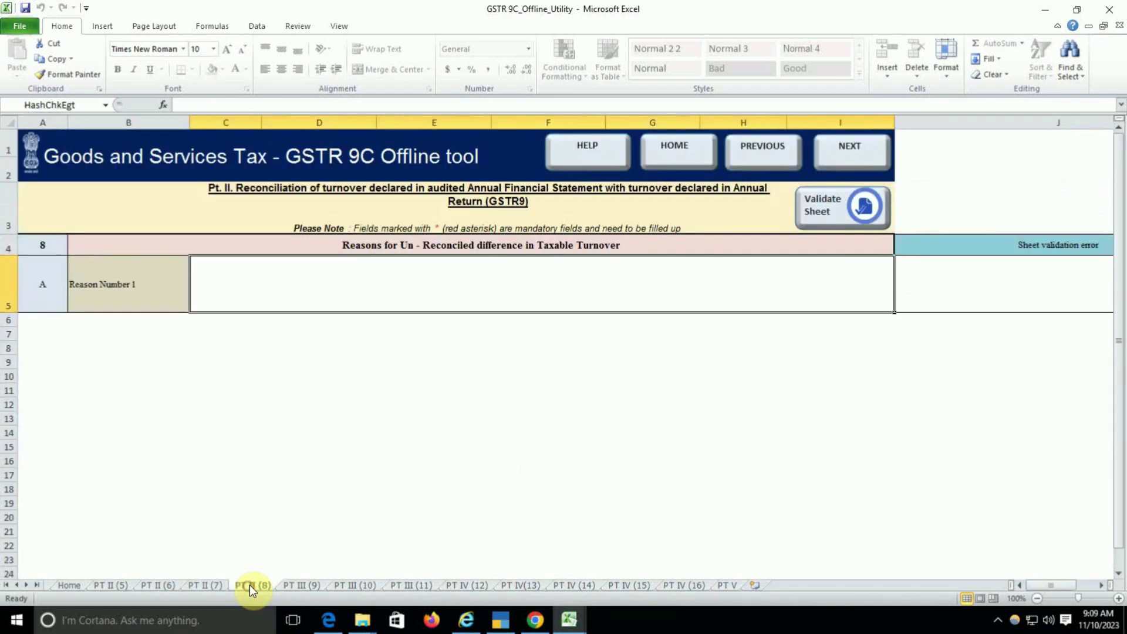
click(854, 158)
scroll(413, 423, up, 1)
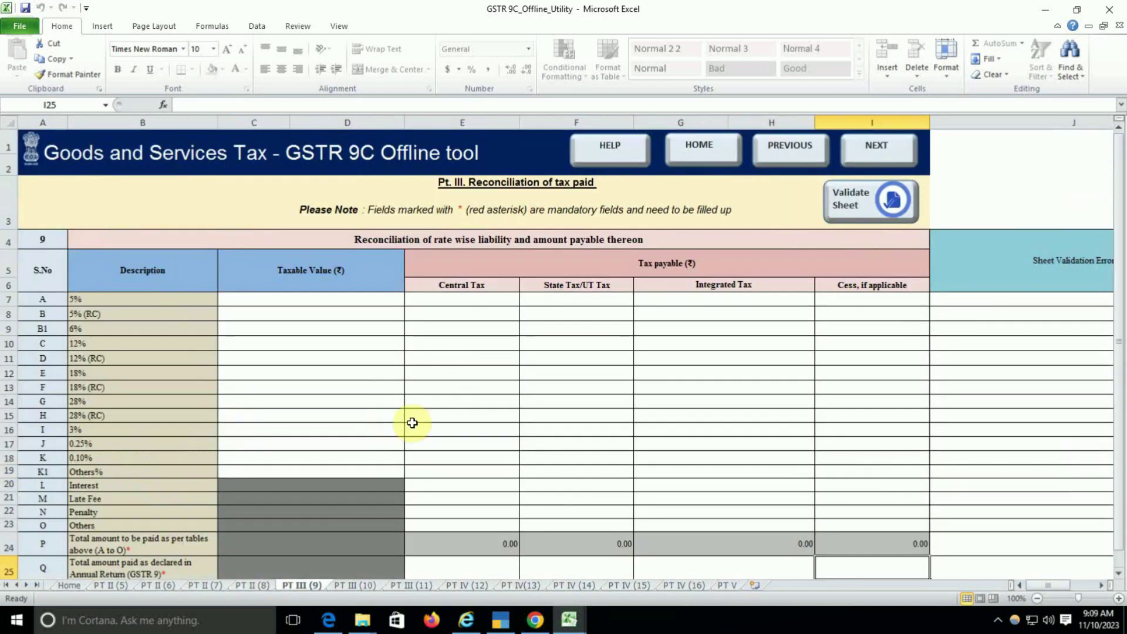
click(365, 239)
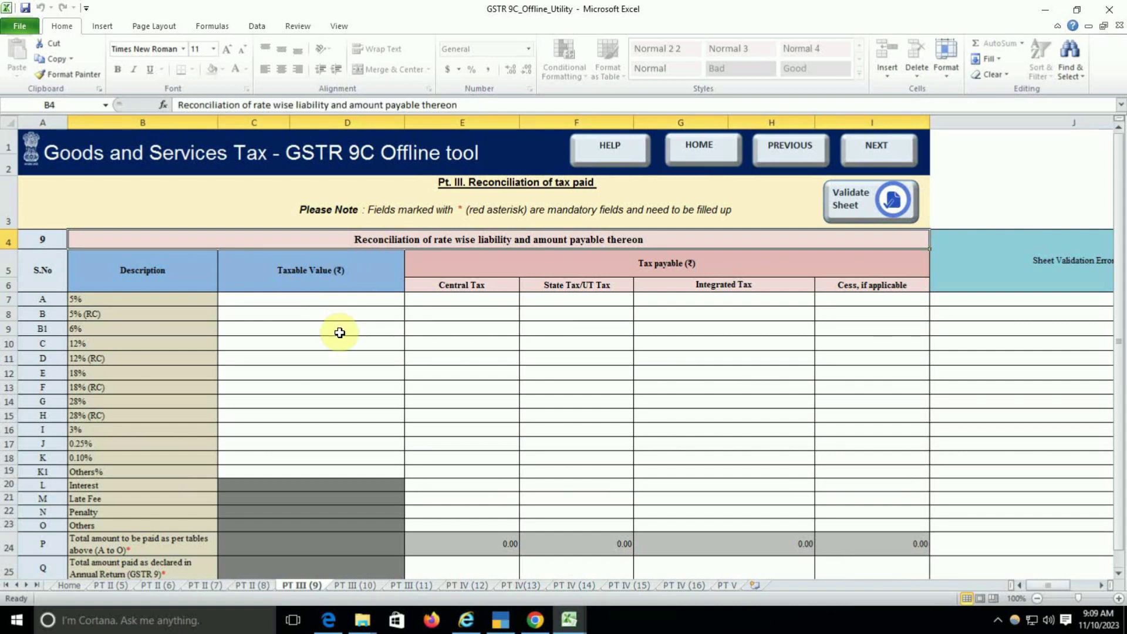
click(338, 302)
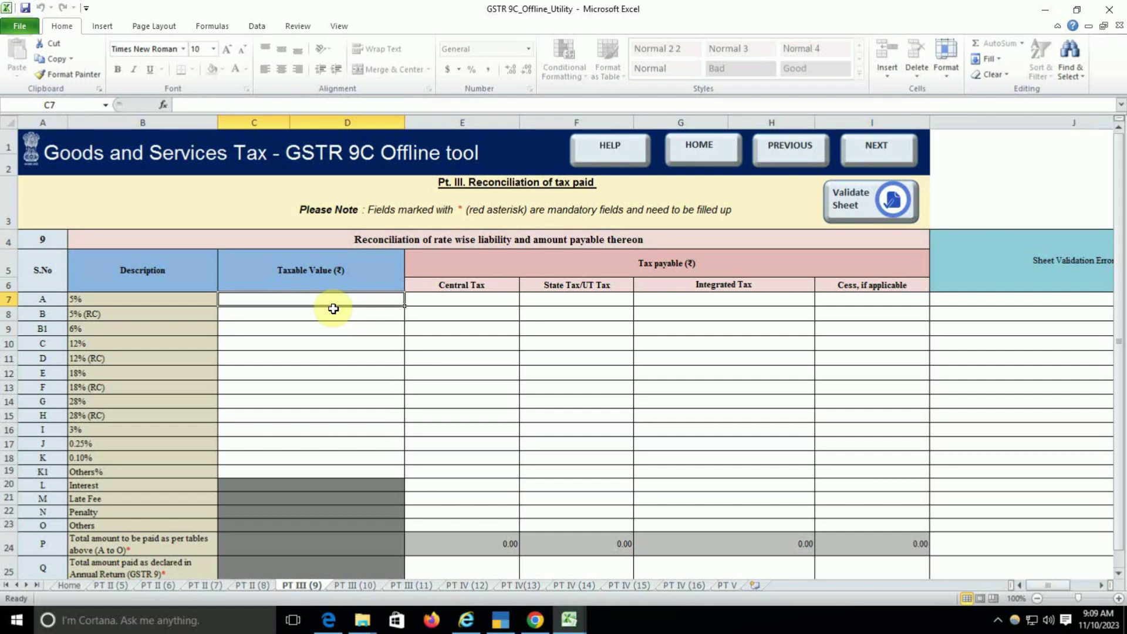
Step: Review the GST Audit workbook's Reco-Taxable value sheet, including B2CL and debit/credit note columns
click(569, 620)
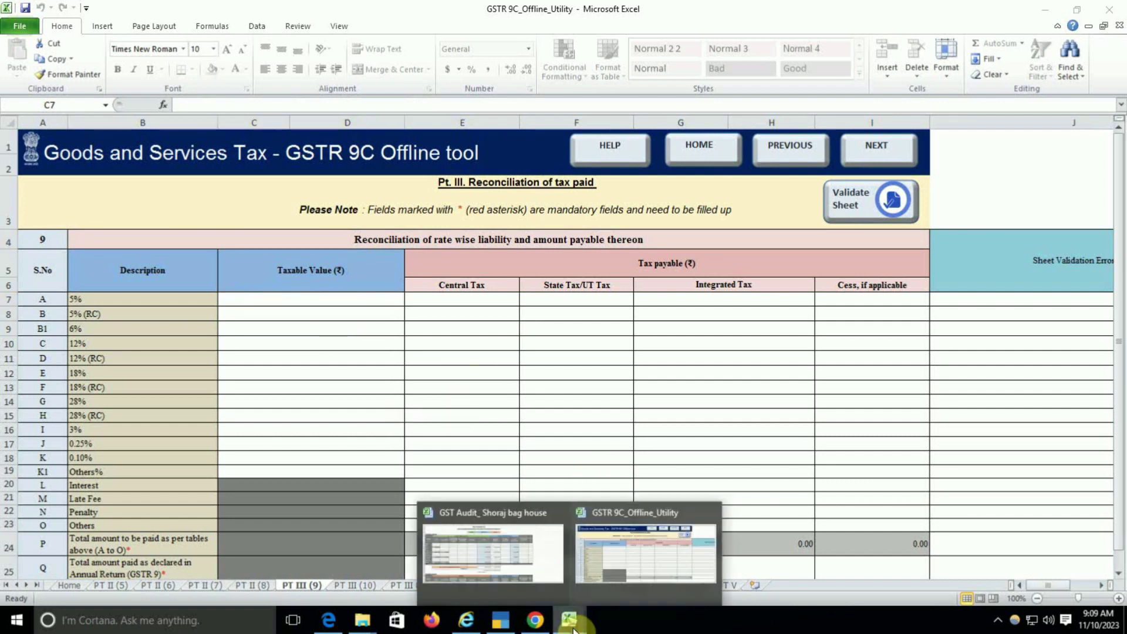
click(525, 555)
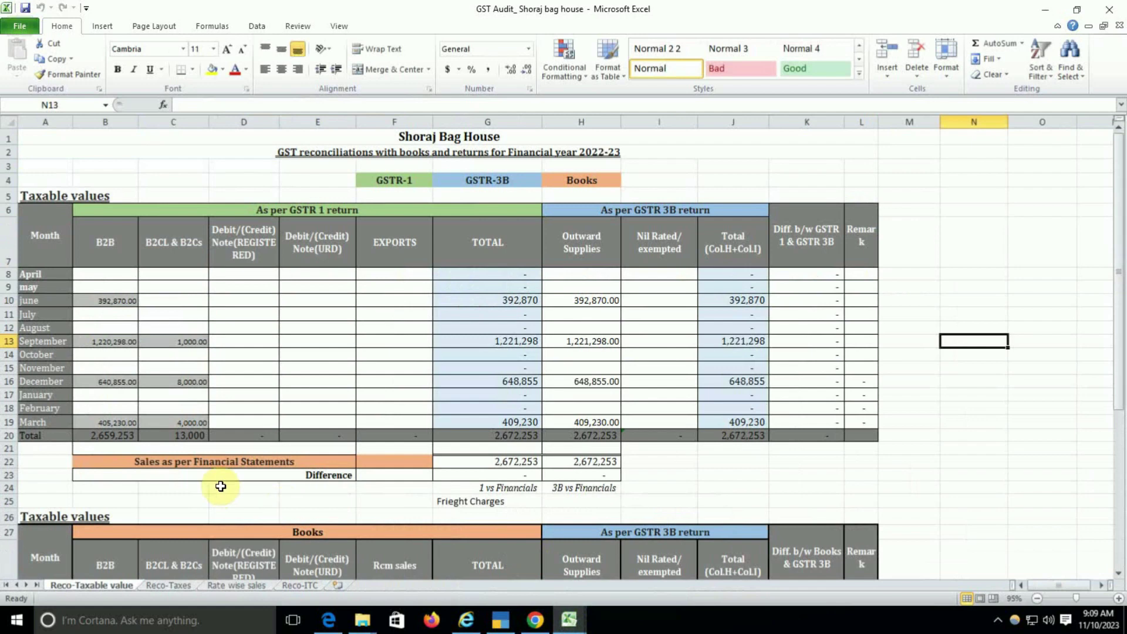
scroll(226, 481, down, 10)
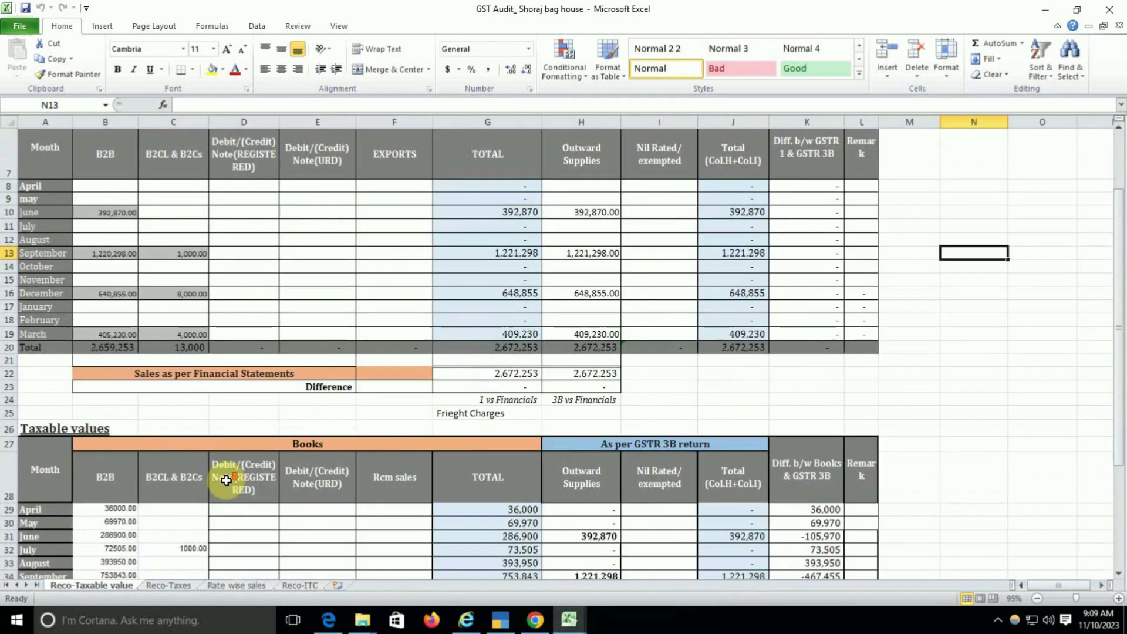
scroll(230, 480, up, 5)
scroll(229, 481, up, 5)
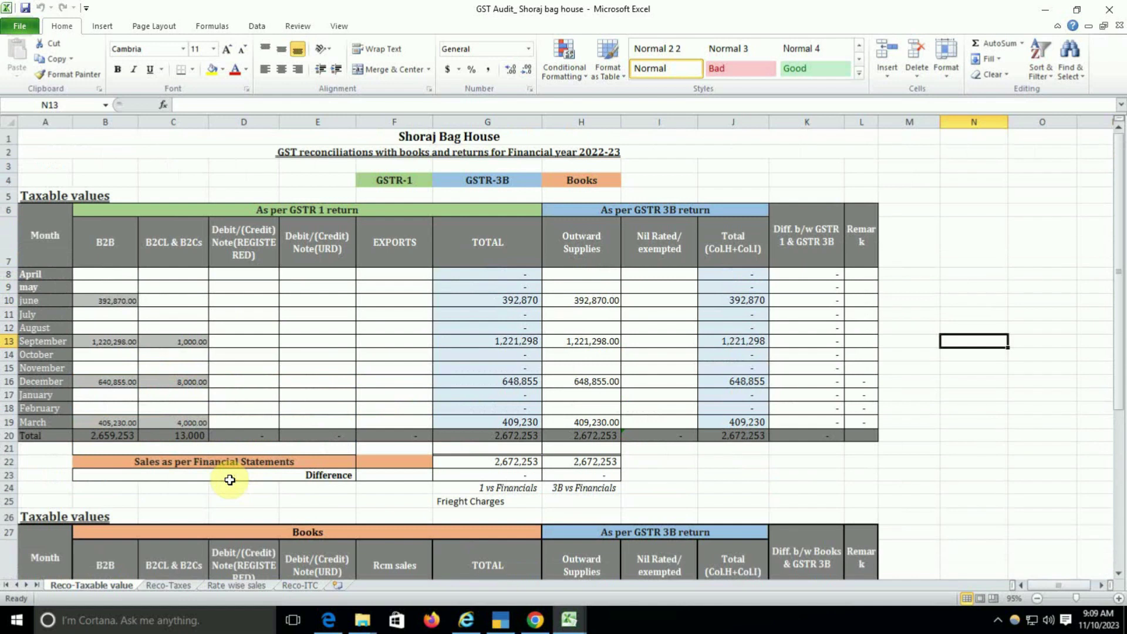
drag(149, 229, 336, 417)
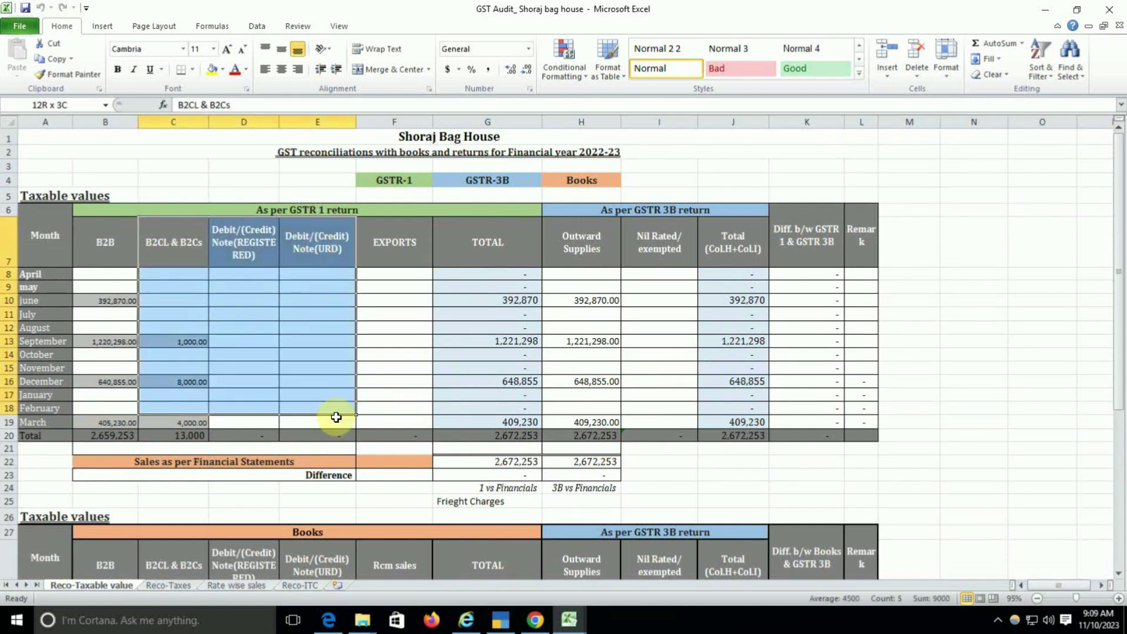
drag(596, 209, 675, 449)
scroll(552, 420, down, 2)
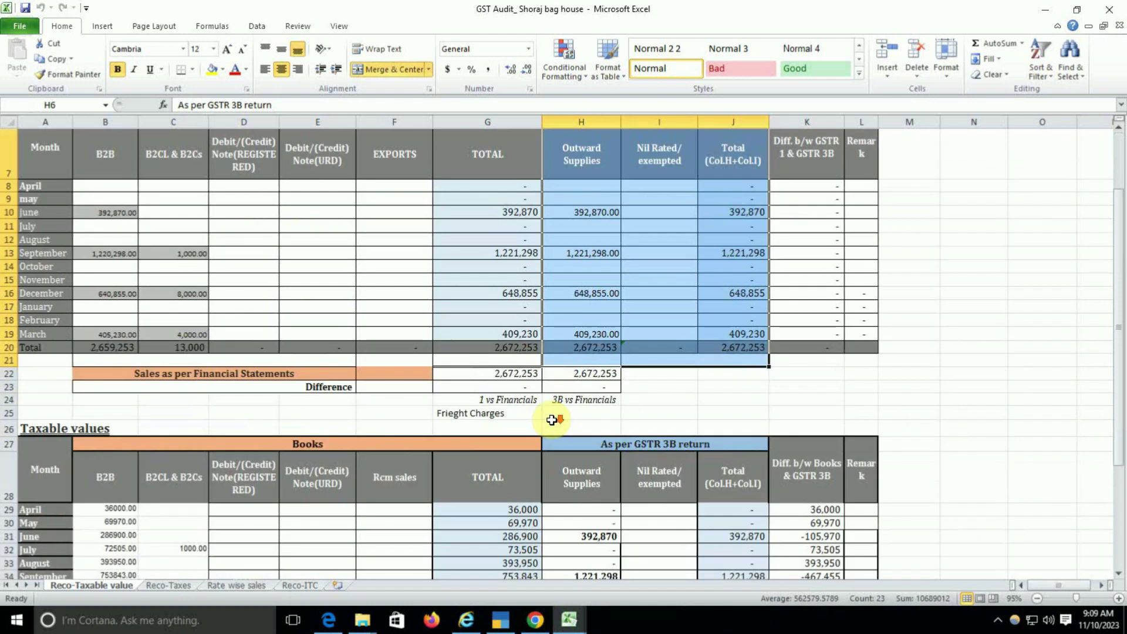
scroll(551, 419, down, 2)
drag(153, 329, 505, 461)
drag(622, 328, 733, 472)
scroll(466, 466, down, 2)
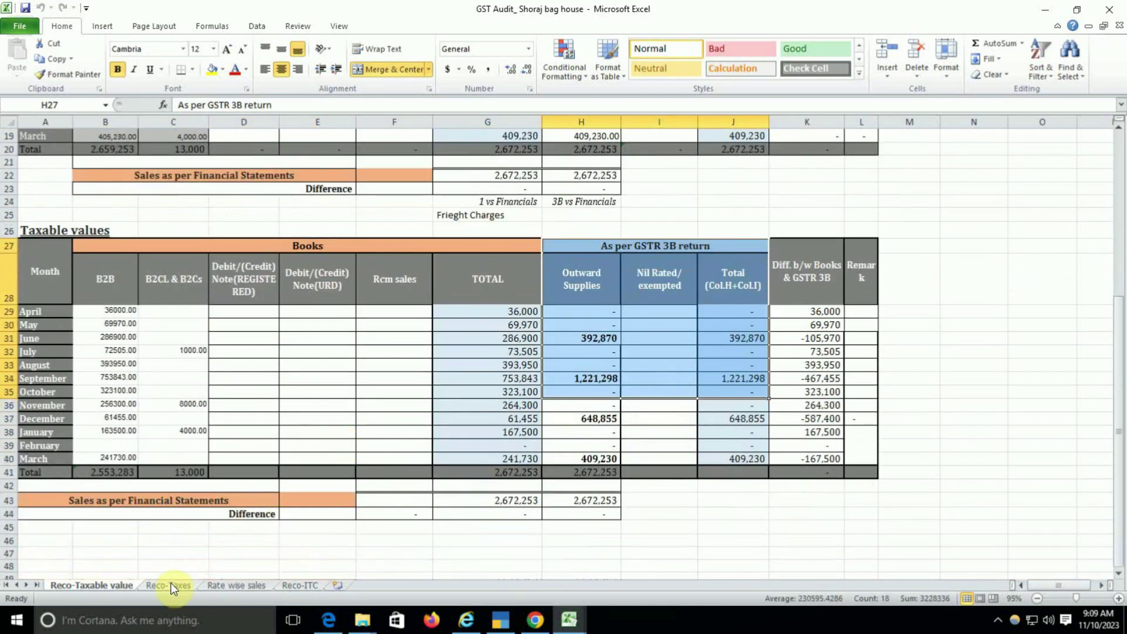
scroll(202, 461, up, 1)
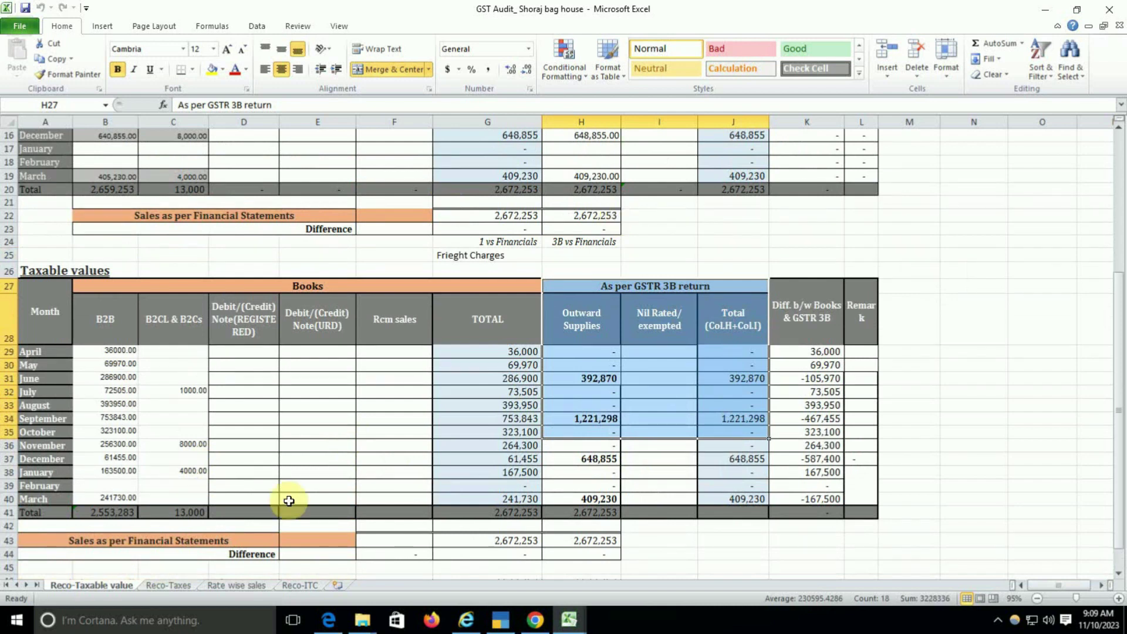
Step: Review Reco-Taxes output tax of 64,976 (IGST 40,200, CGST 12,388, SGST 12,388)
click(164, 585)
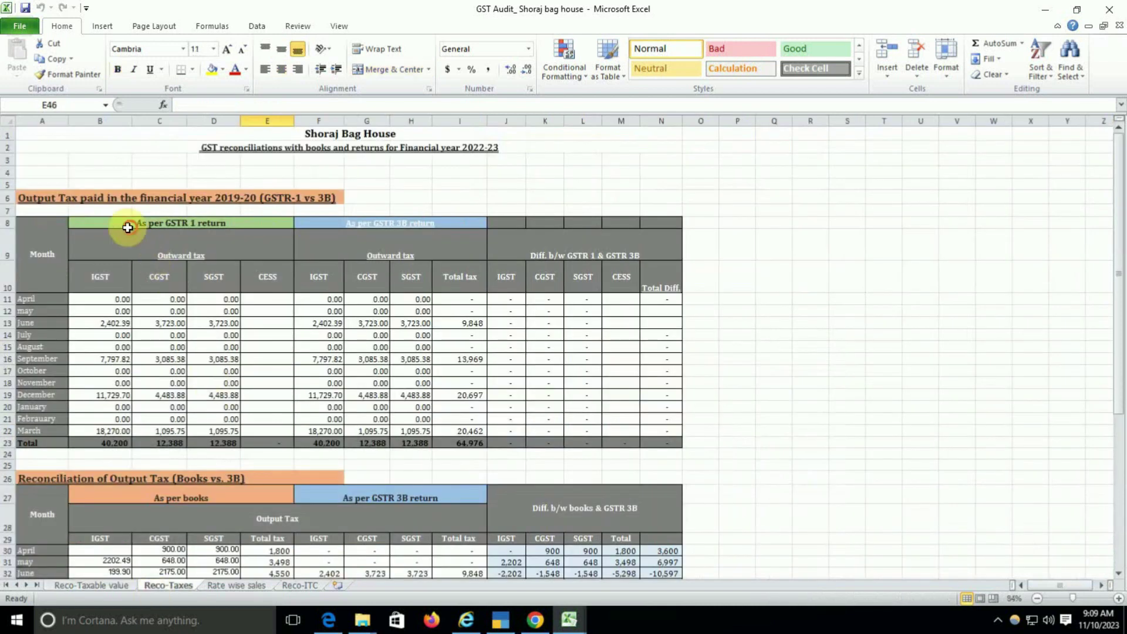
drag(127, 228, 222, 395)
drag(397, 259, 463, 371)
scroll(299, 415, down, 2)
drag(300, 415, 270, 508)
scroll(389, 420, down, 3)
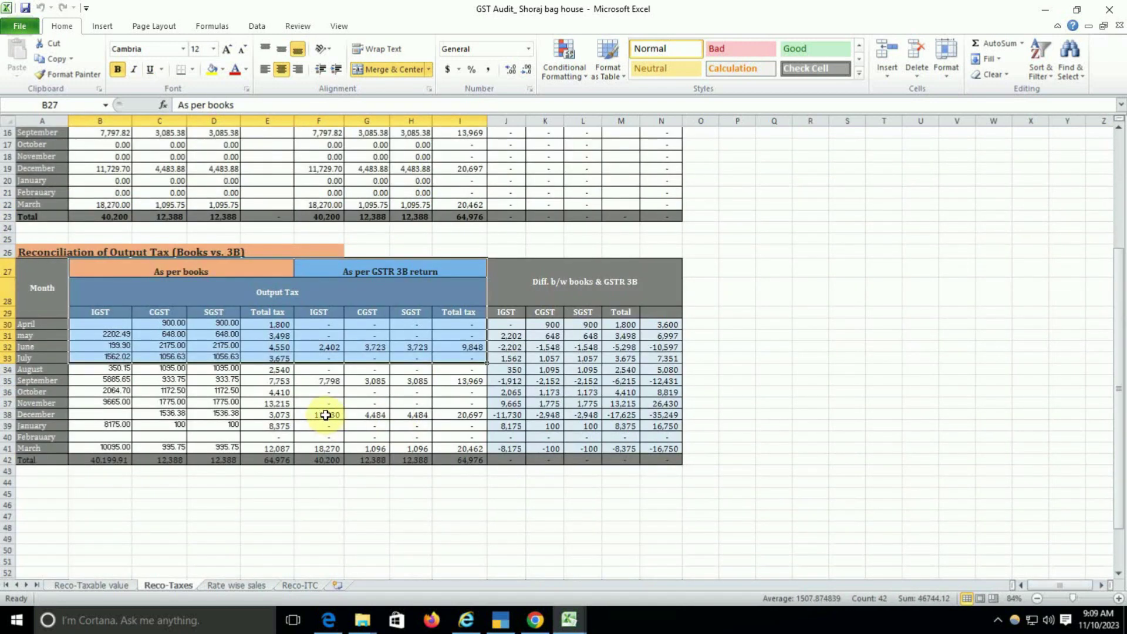
scroll(326, 415, up, 5)
click(699, 183)
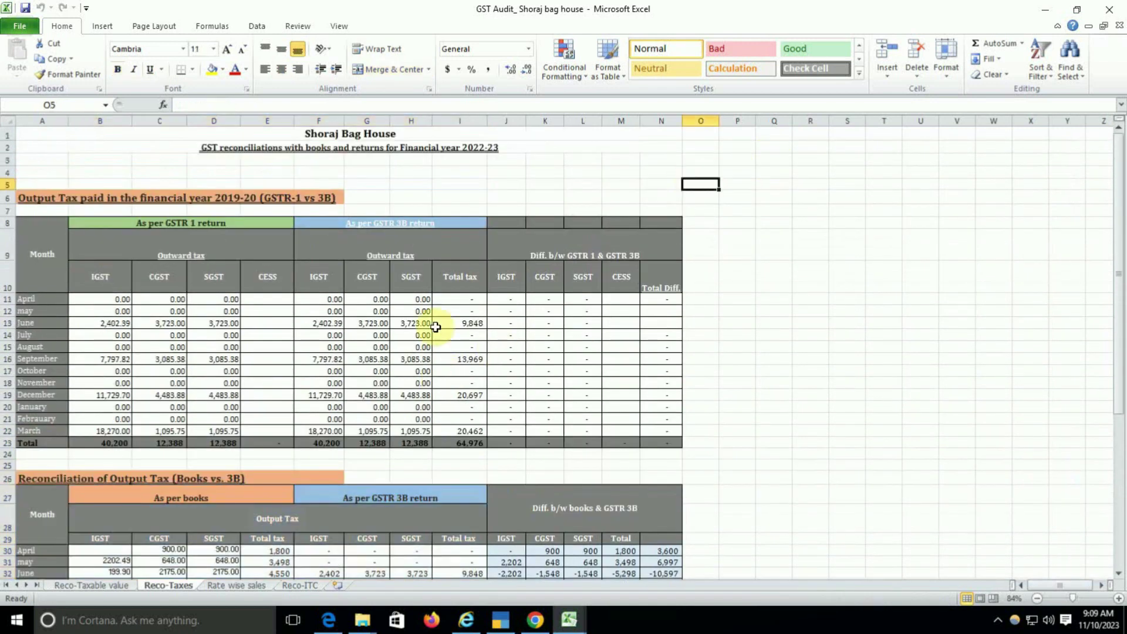
Step: Glance at the Rate wise sales sheet, then switch to the GSTR 9C_Offline_Utility workbook window
click(230, 585)
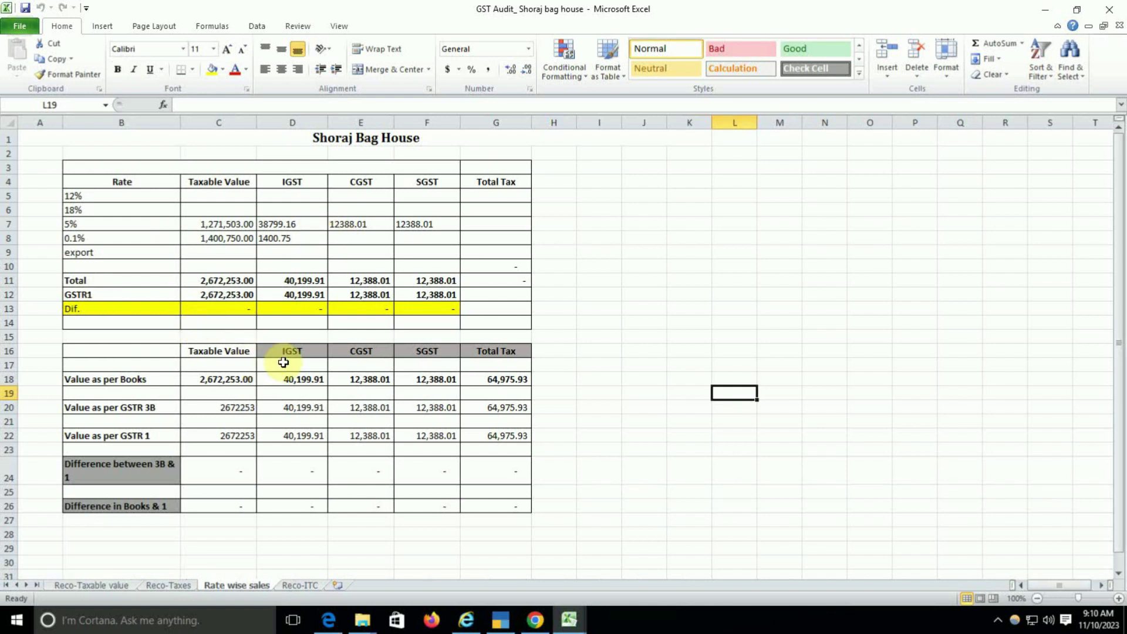
mouse_move(567, 617)
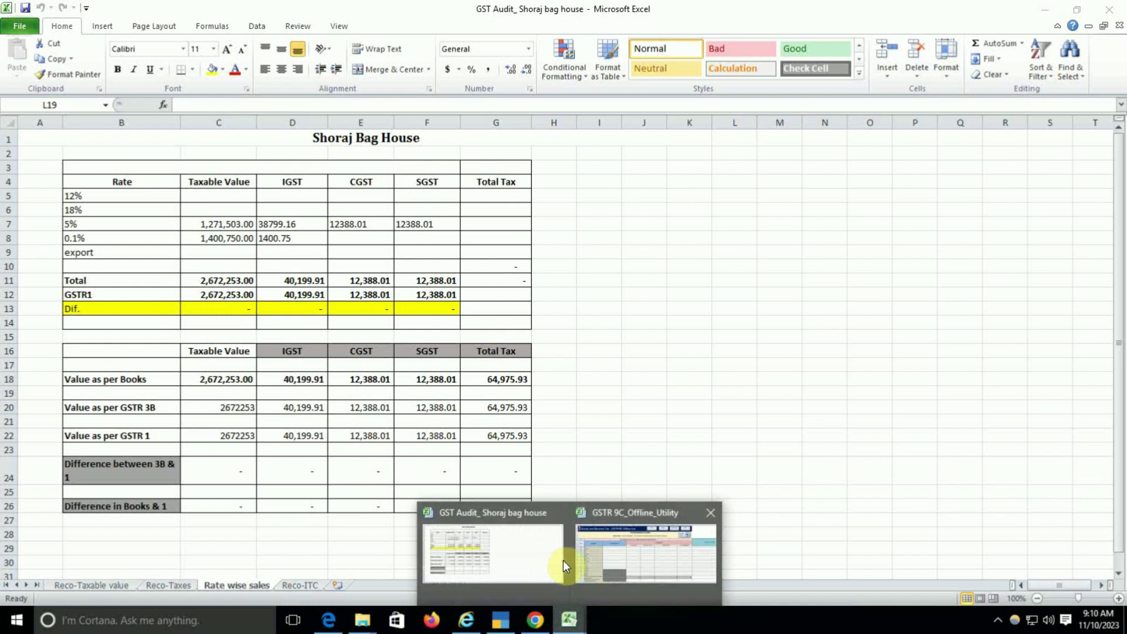
click(562, 560)
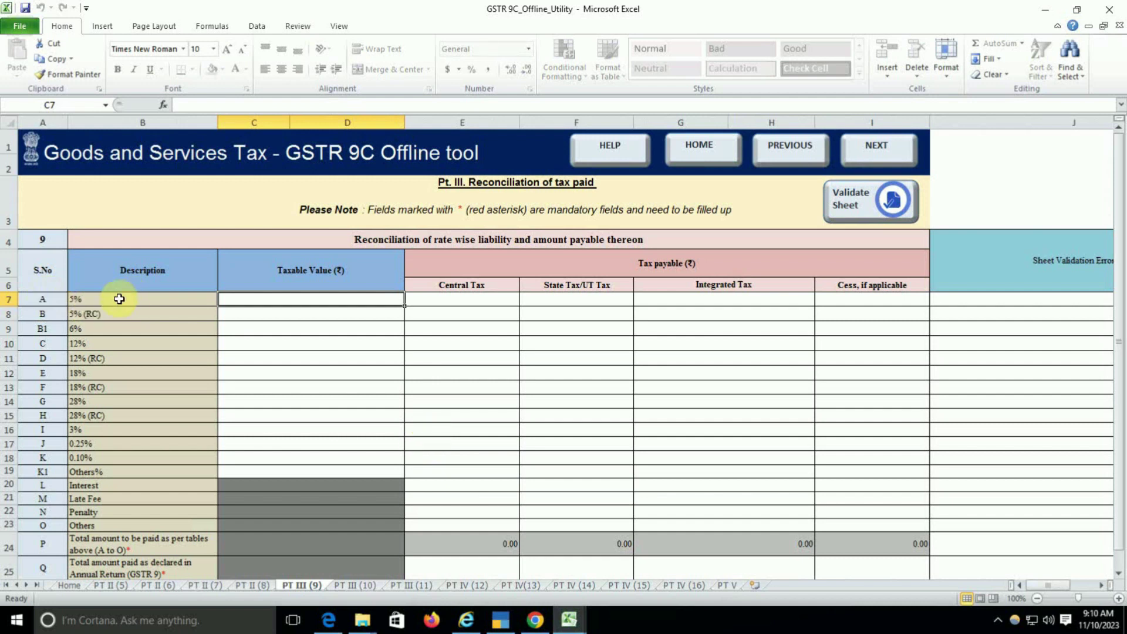
Step: Enter the 5% taxable value 1,271,503.00 from the Rate wise sales sheet
key(alt+Tab)
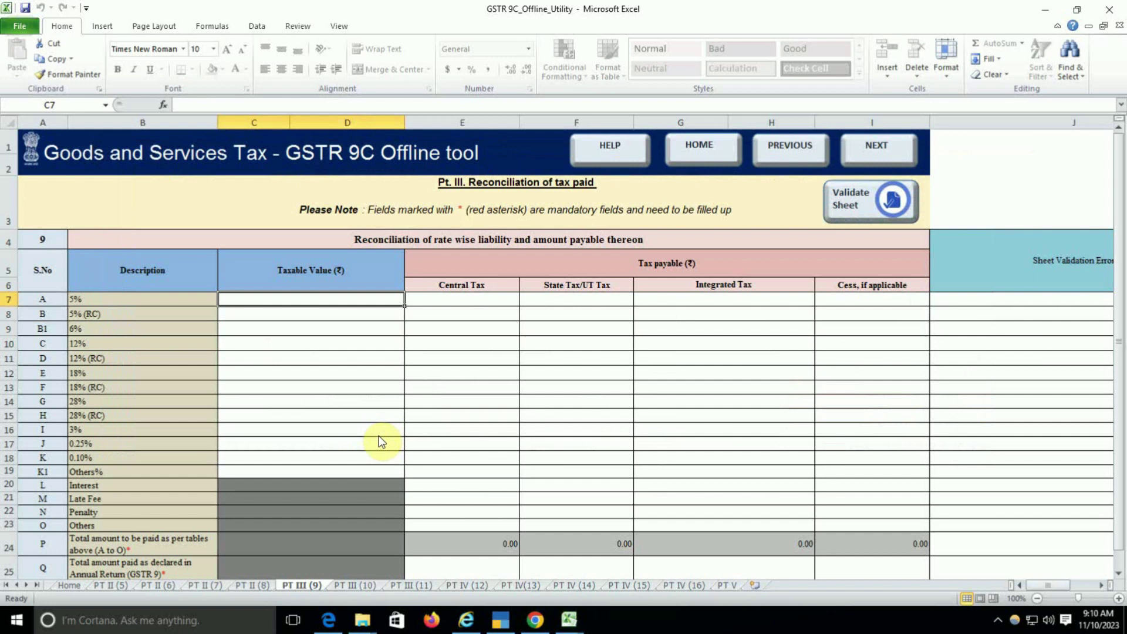
click(213, 222)
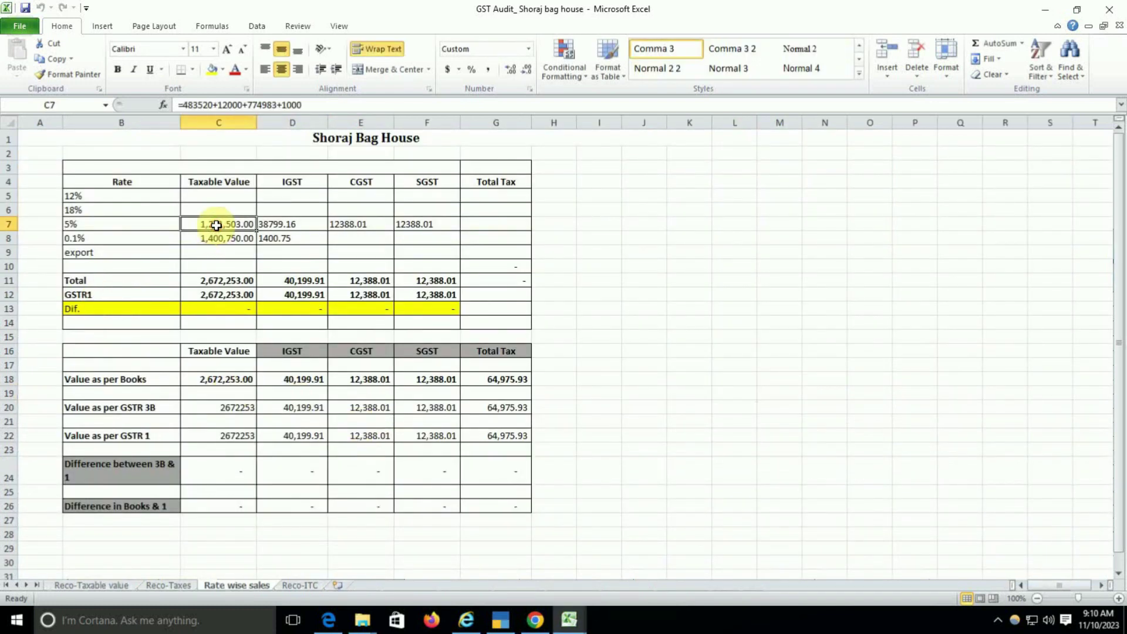
key(alt+Tab)
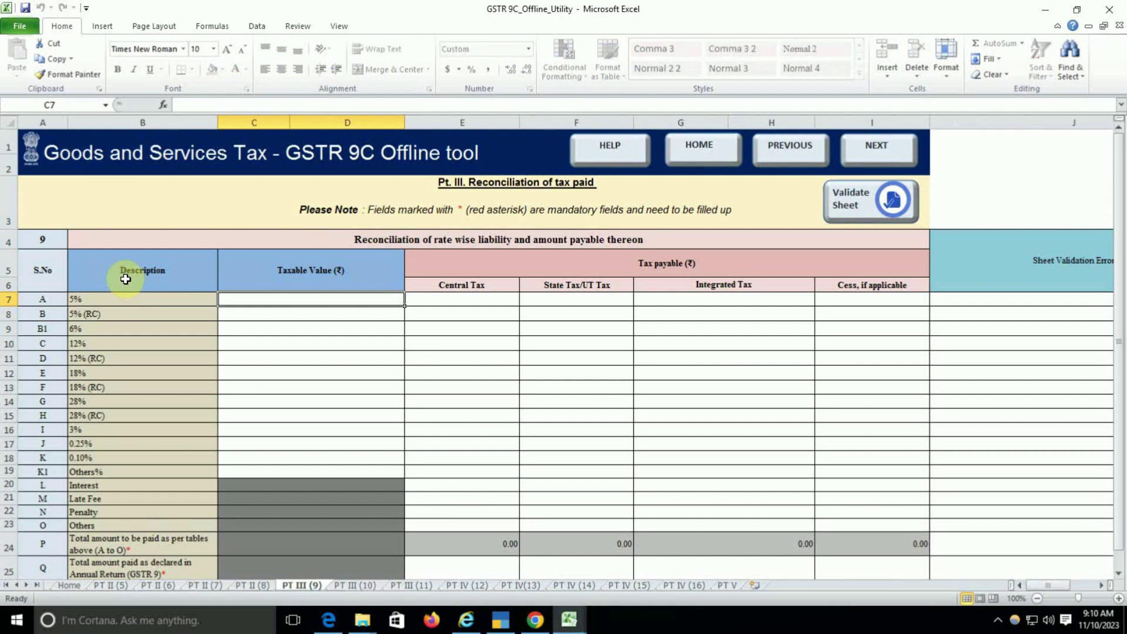
text(1271503)
click(459, 289)
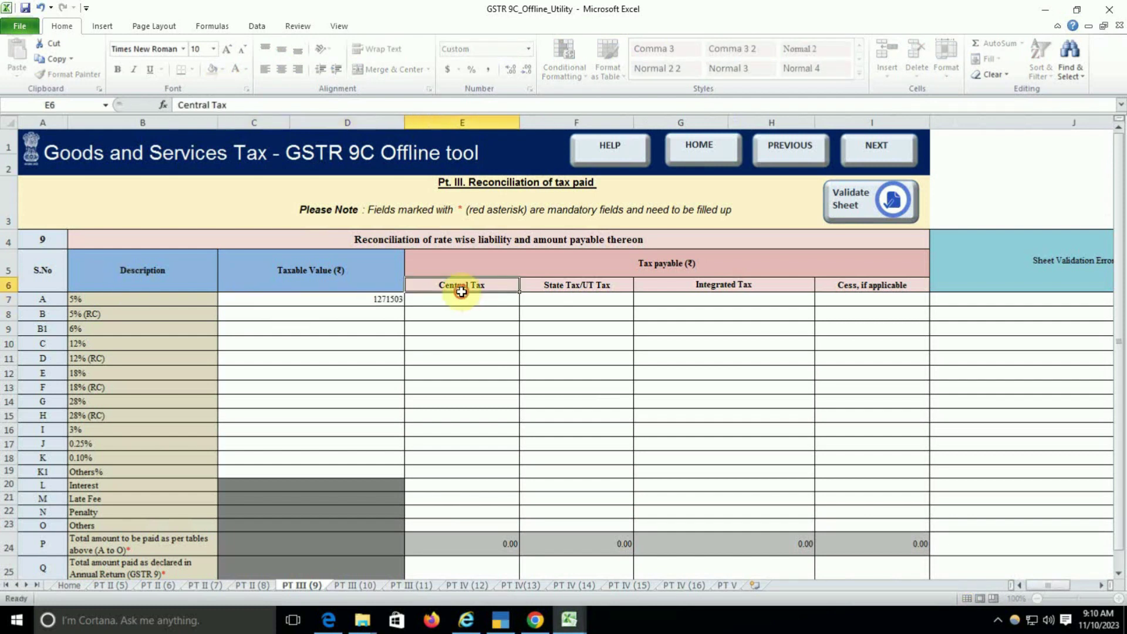
Step: Enter 12,388.01 as the 5% central tax and copy it into state tax
click(458, 300)
key(alt+Tab)
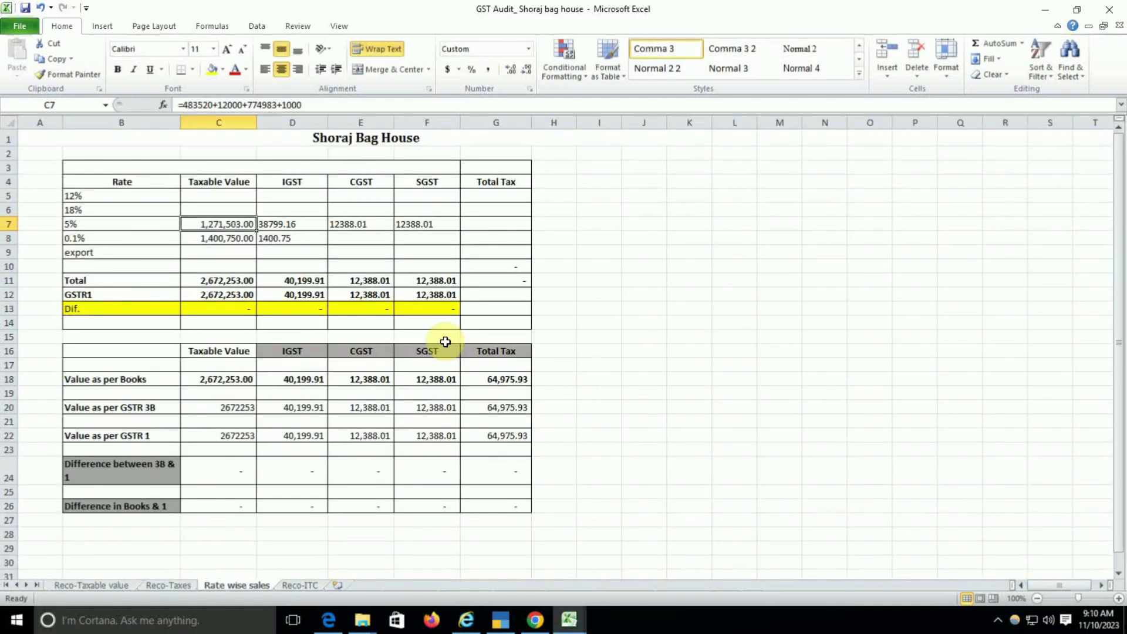
key(Right)
key(Right)
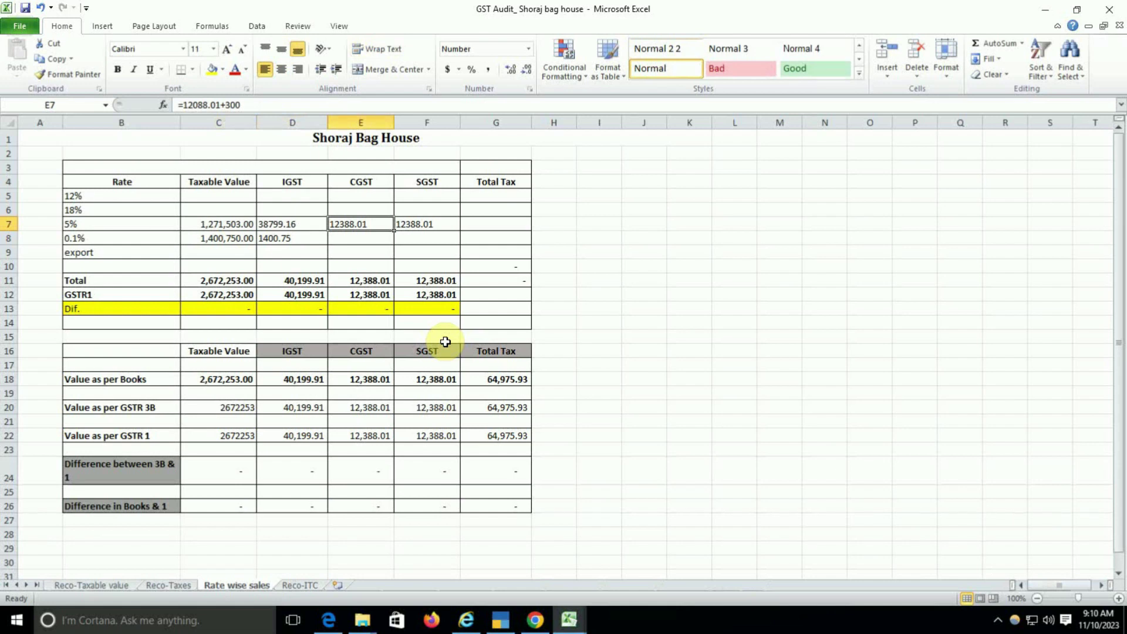
key(alt+Tab)
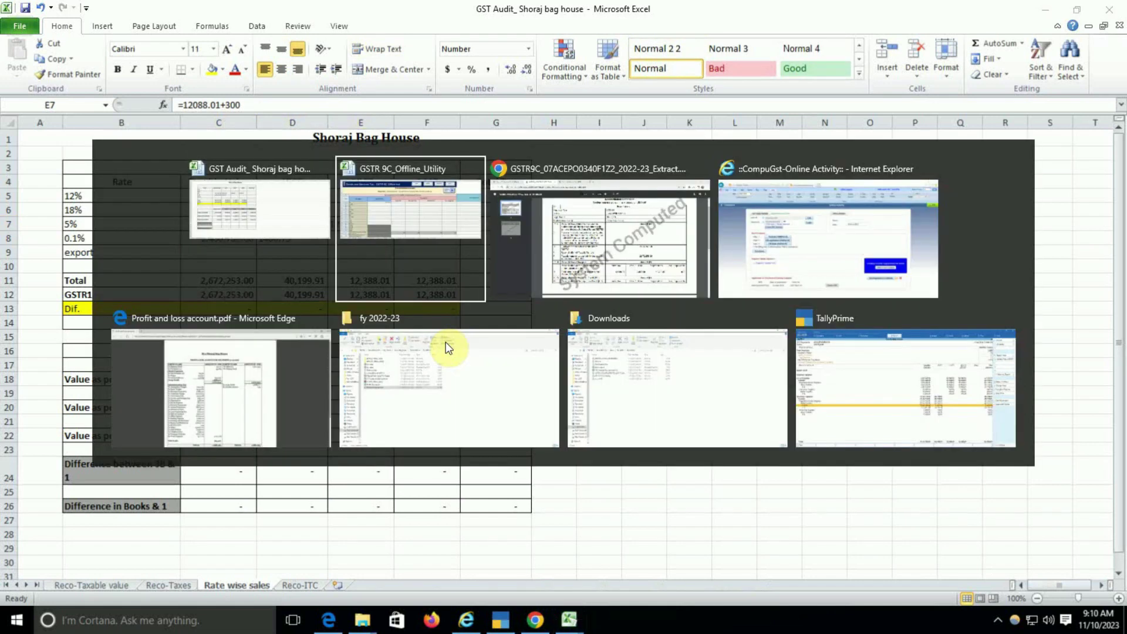
text(12338)
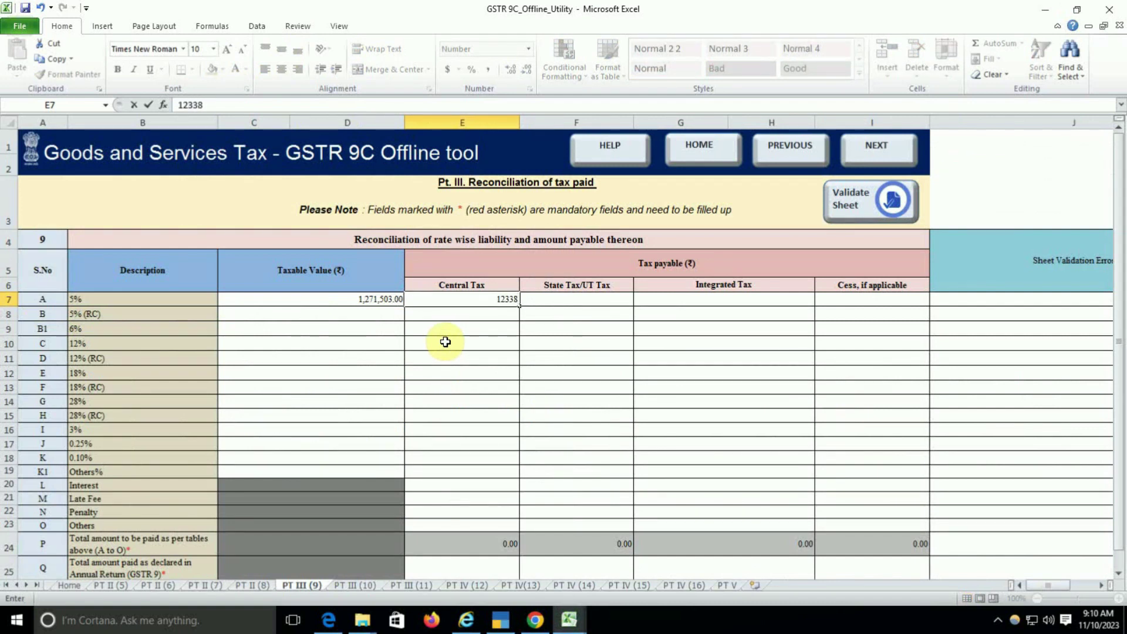
key(BackSpace)
key(BackSpace)
text(/)
key(BackSpace)
text(88.01)
key(Return)
key(Up)
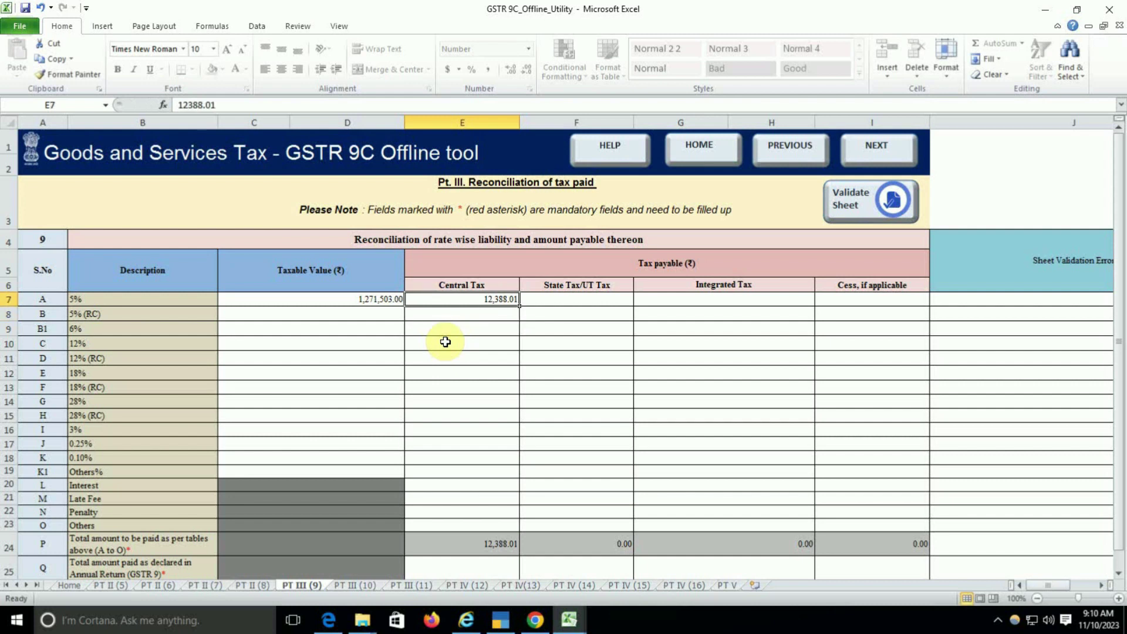
key(ctrl+c)
key(Right)
key(Return)
Step: Enter 38,799.16 as the 5% integrated tax from the audit workbook
key(Right)
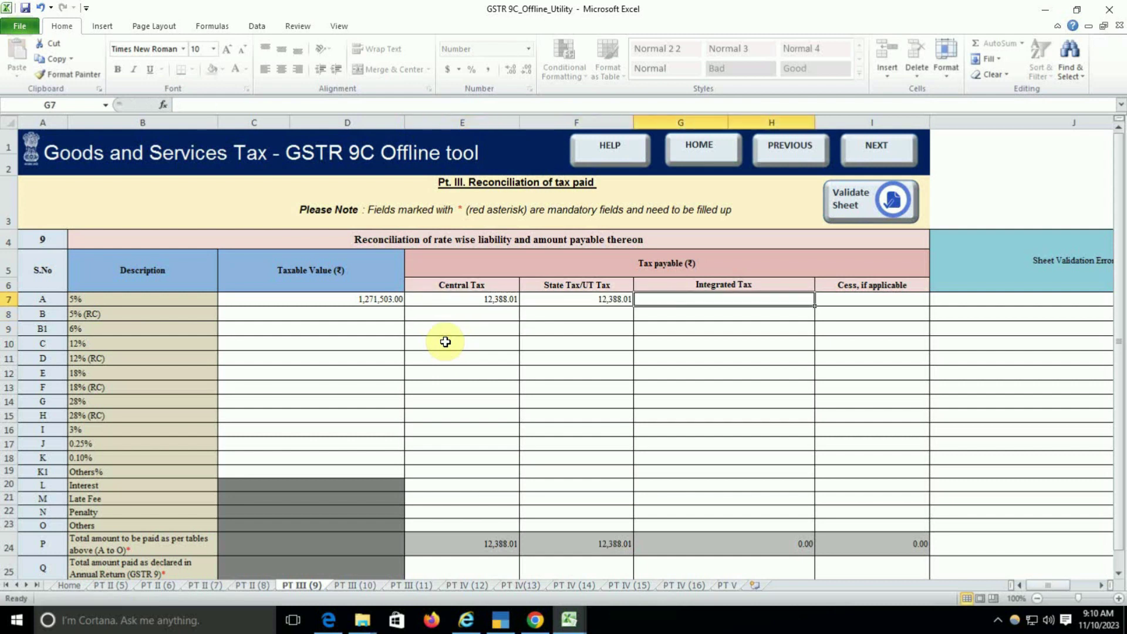
key(alt+Tab)
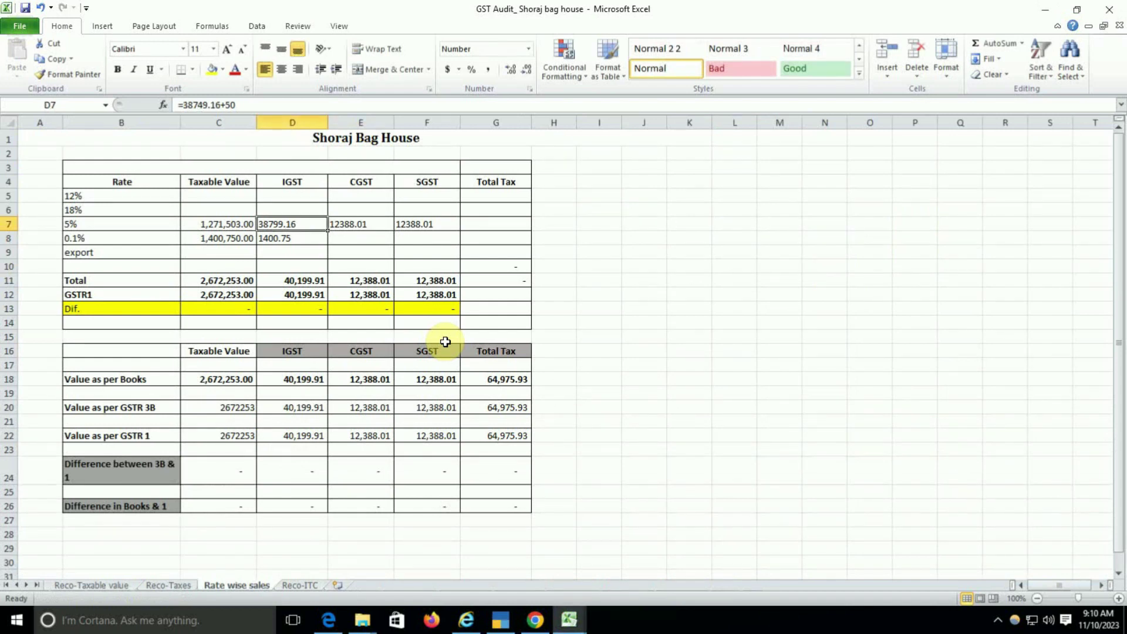
key(alt+Tab)
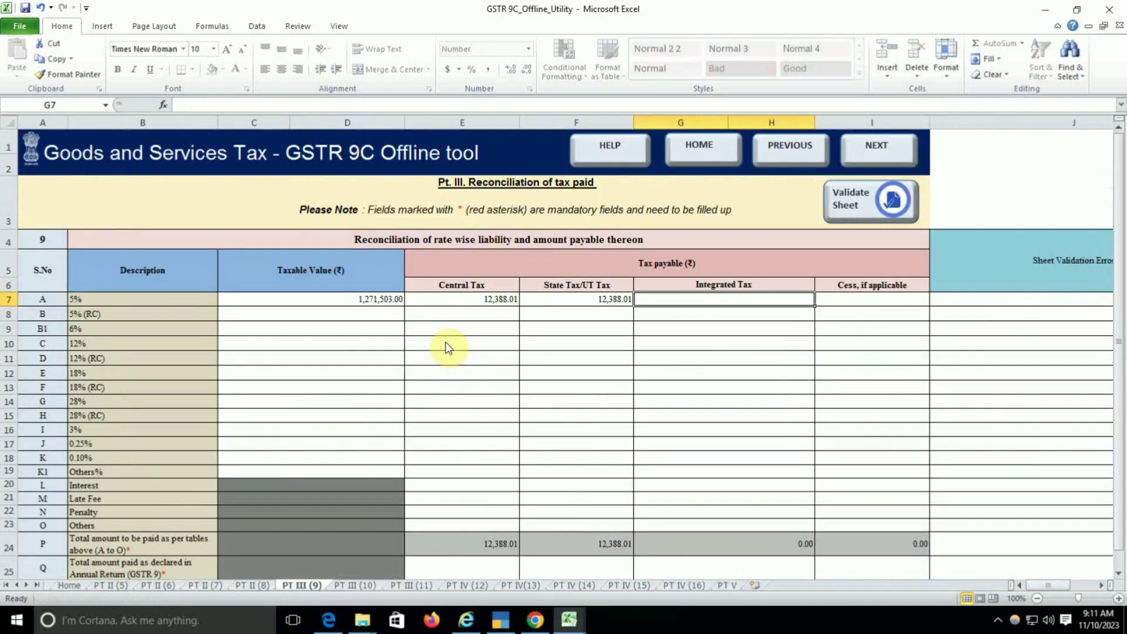
text(387)
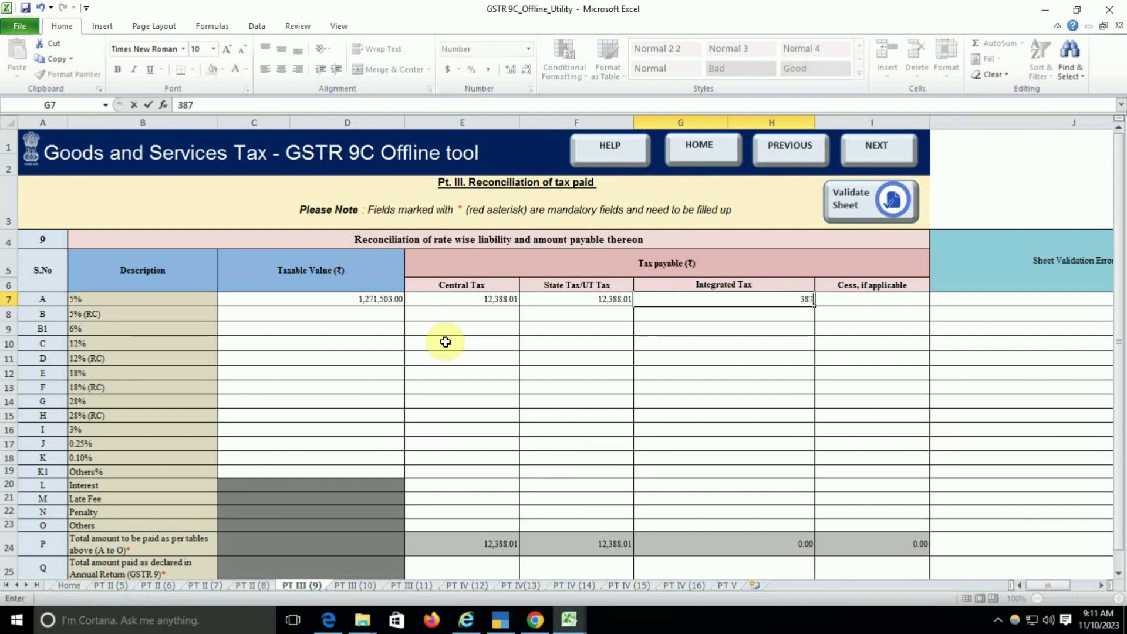
text(99.16)
key(Return)
click(357, 312)
key(alt+Tab)
key(alt+Tab)
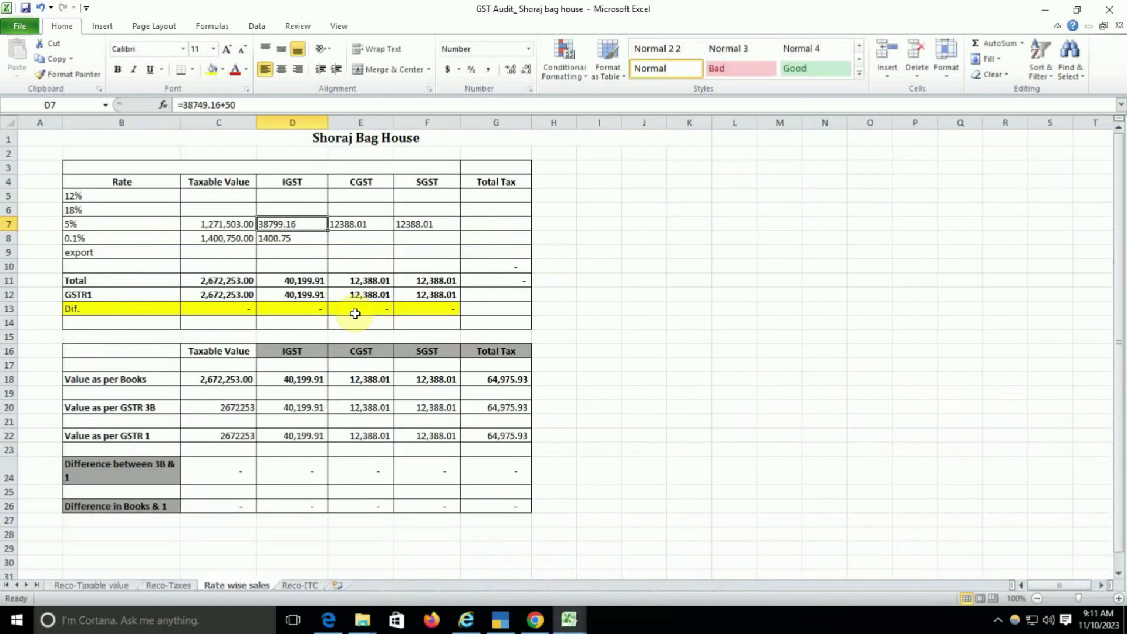
key(alt+Tab)
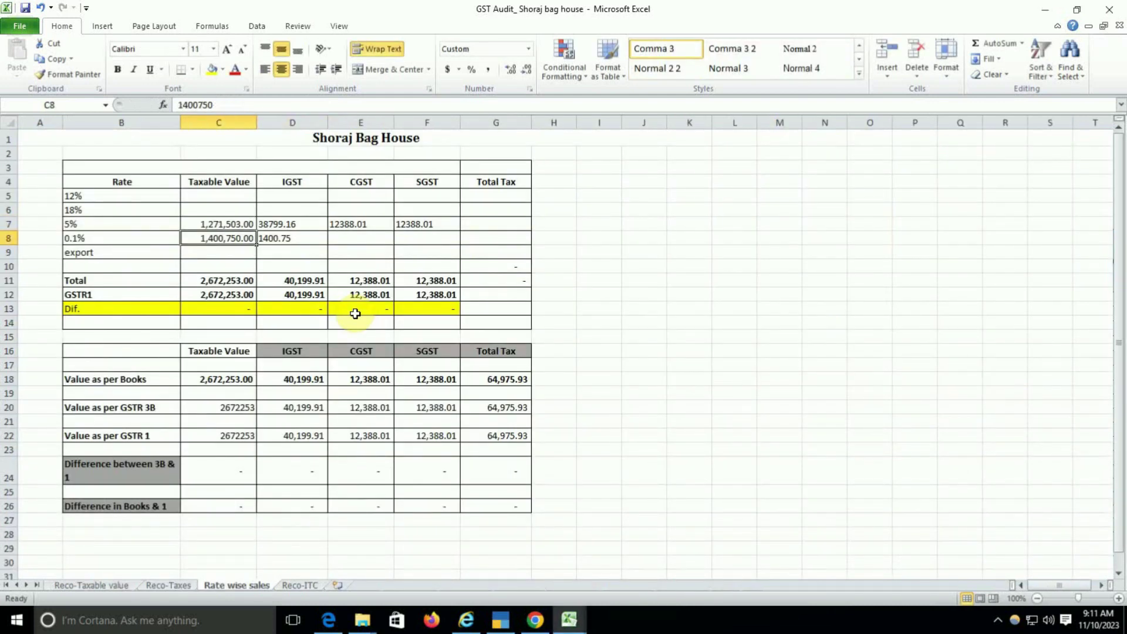
key(alt+Tab)
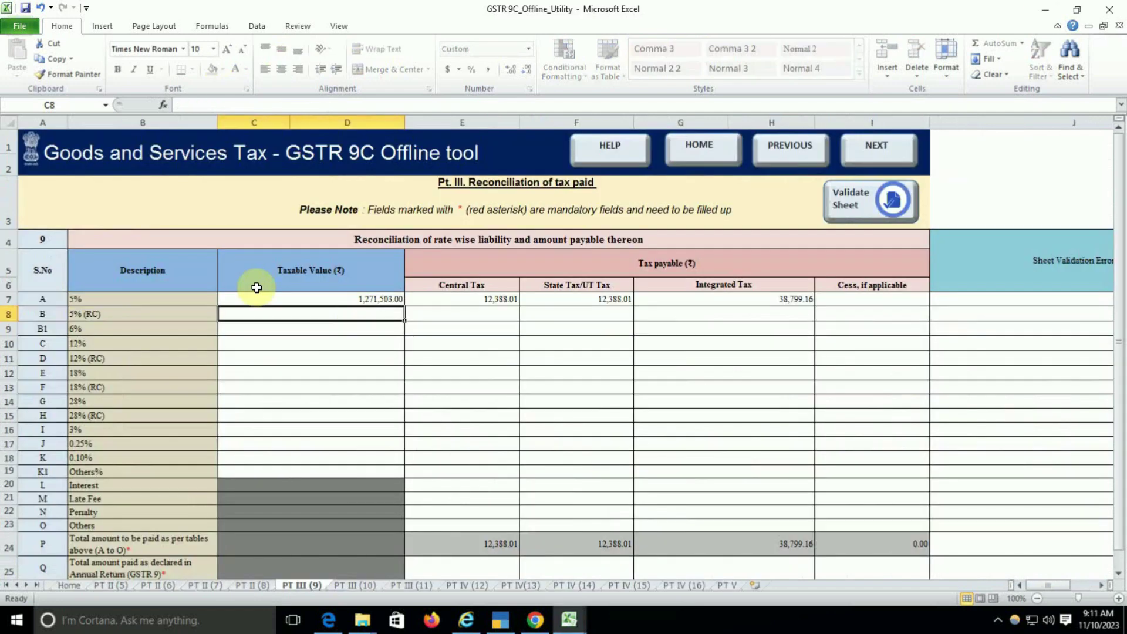
Step: Enter the 0.10% taxable value 1,400,750 in C18
click(111, 459)
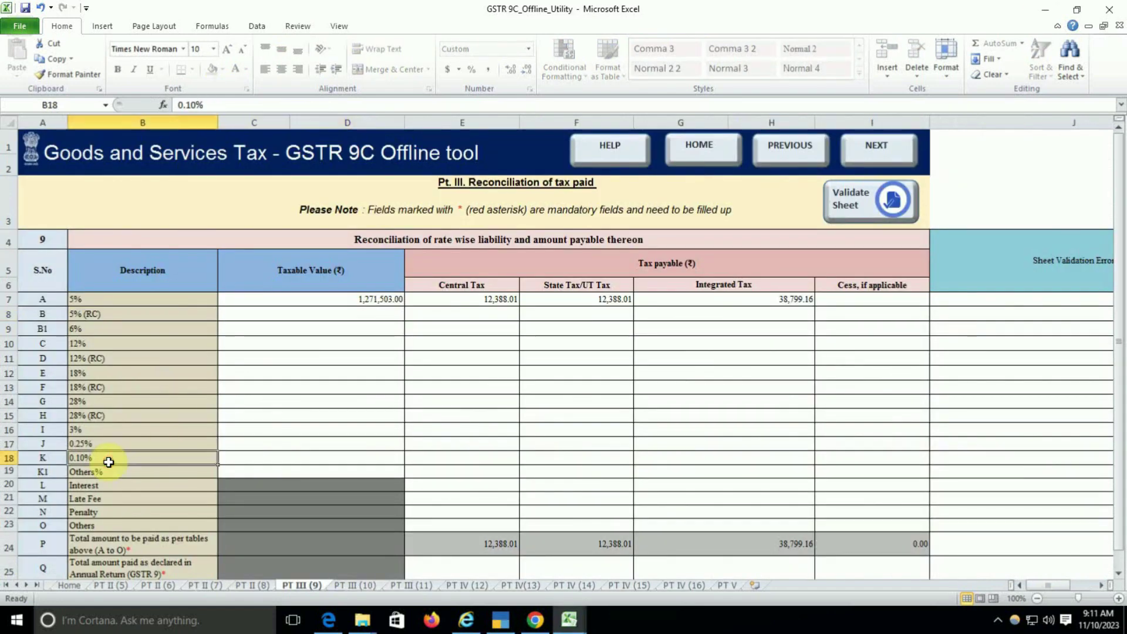
key(Right)
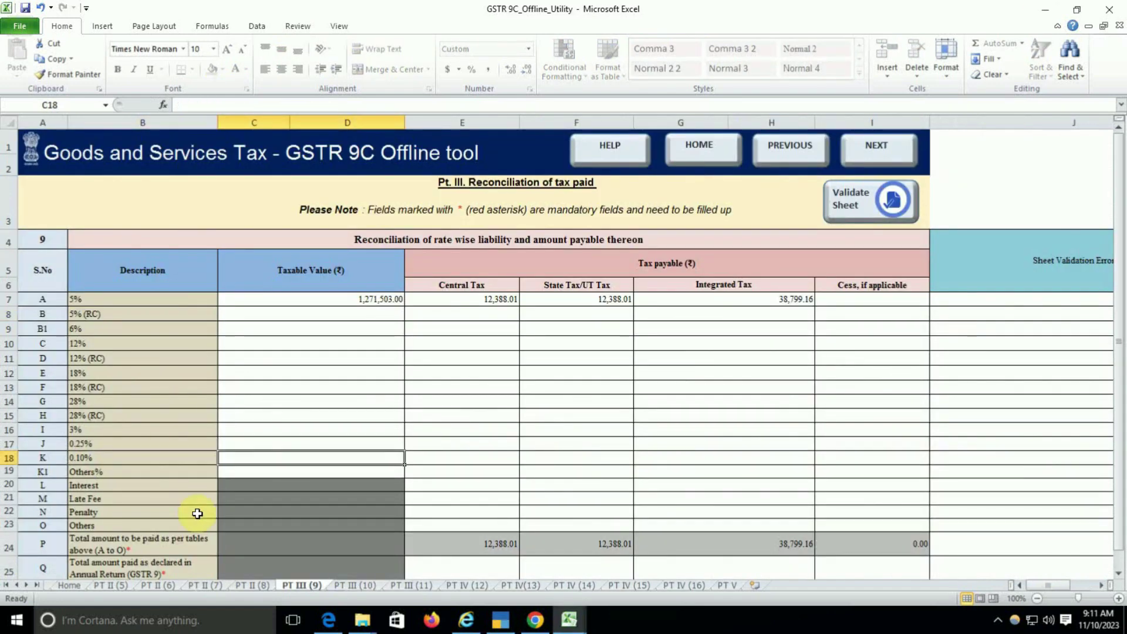
key(alt+Tab)
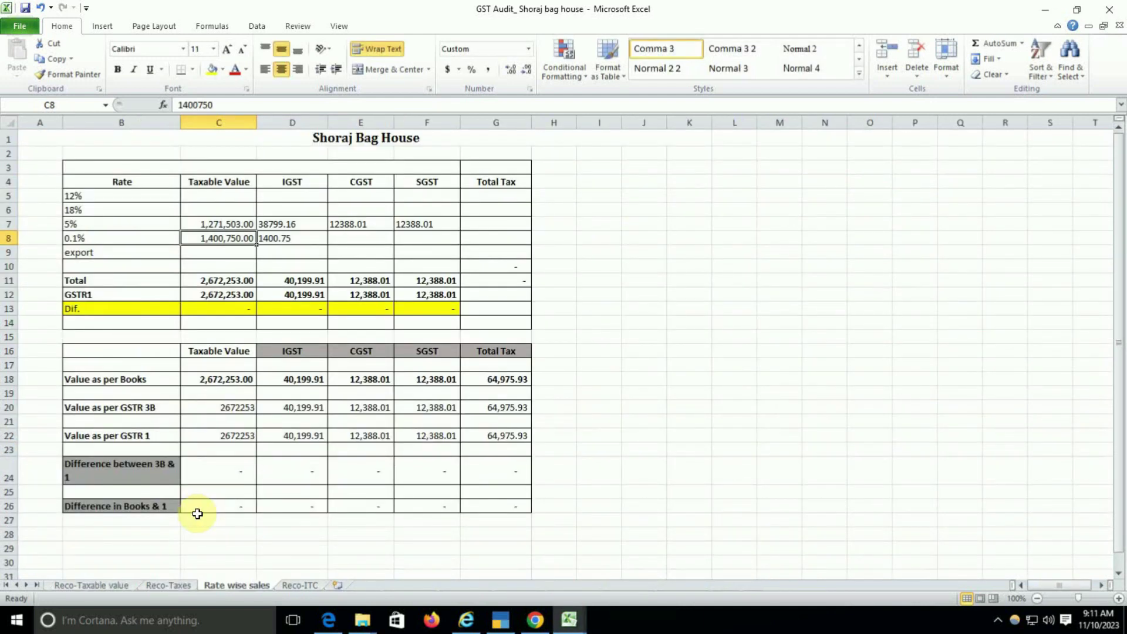
key(alt+Tab)
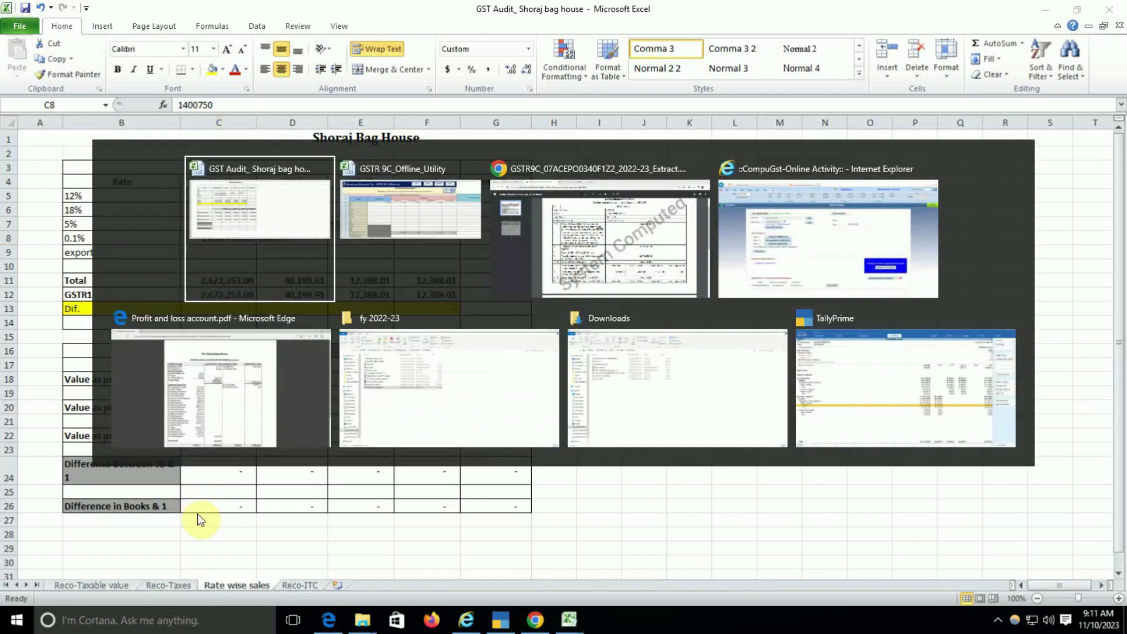
text(1400)
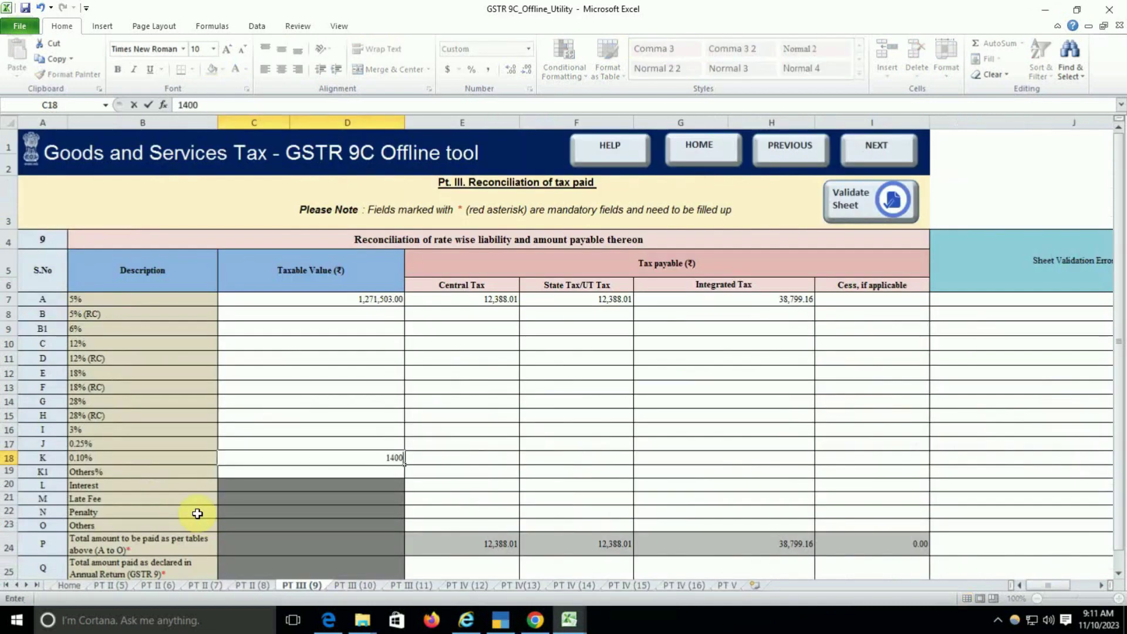
text(750)
key(Return)
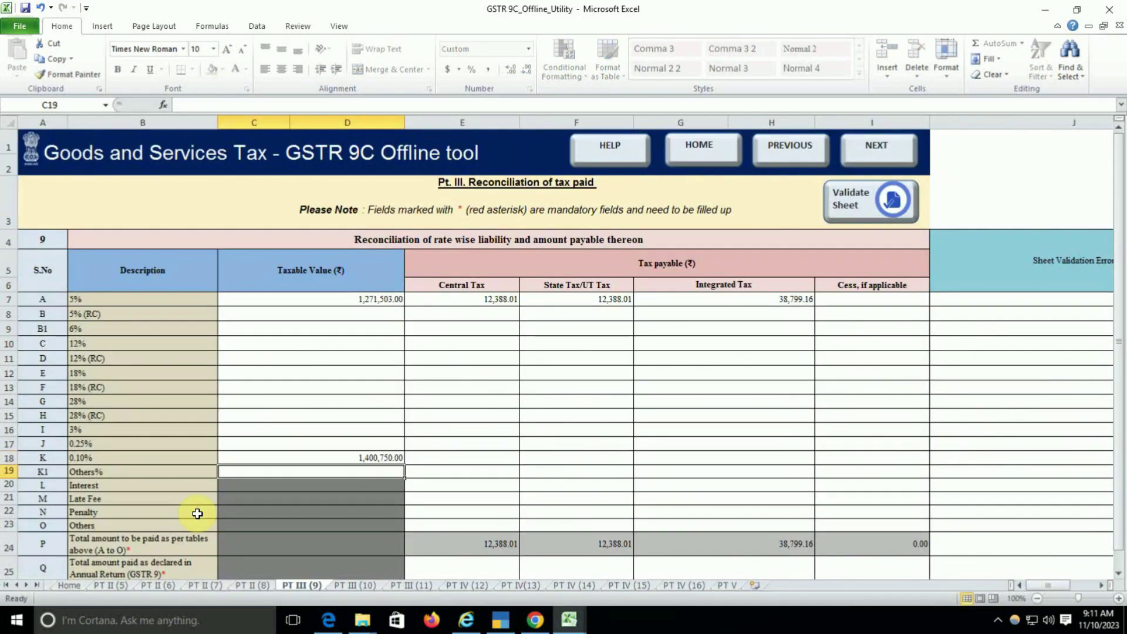
Step: Enter 1,400.75 as the 0.10% integrated tax in G18, checked against the audit workbook
key(Right)
key(alt+Tab)
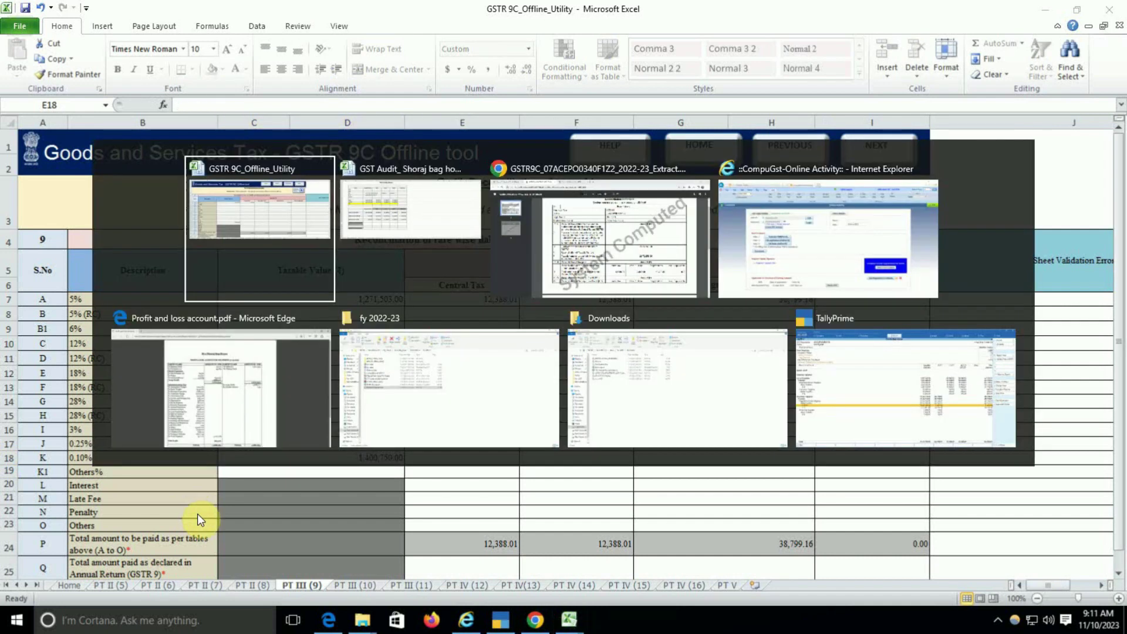
key(Right)
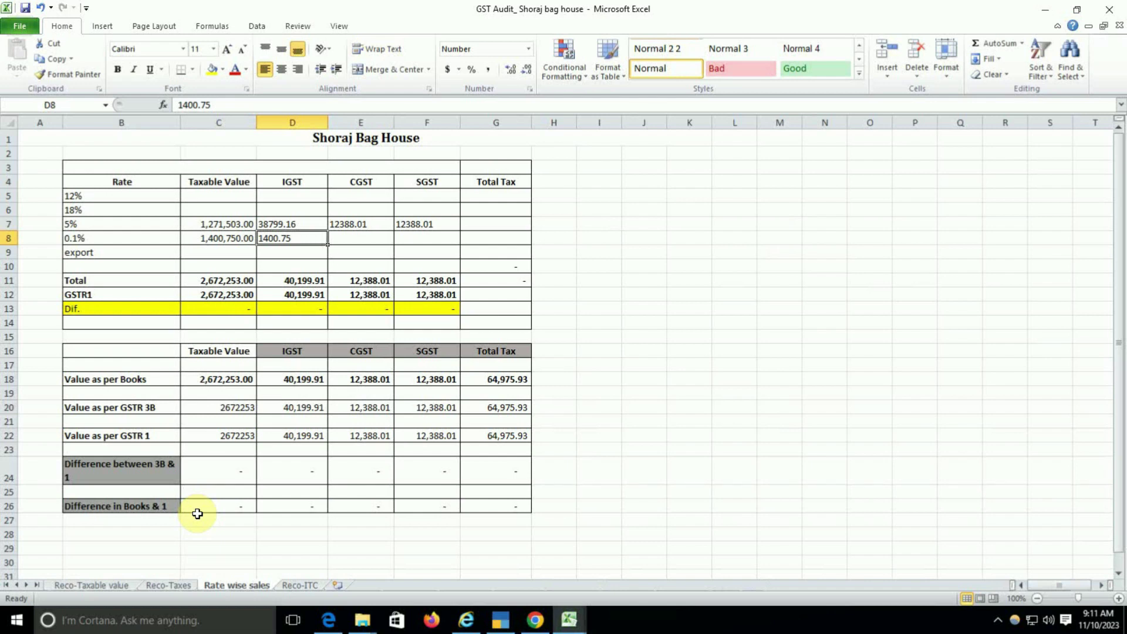
key(alt+Tab)
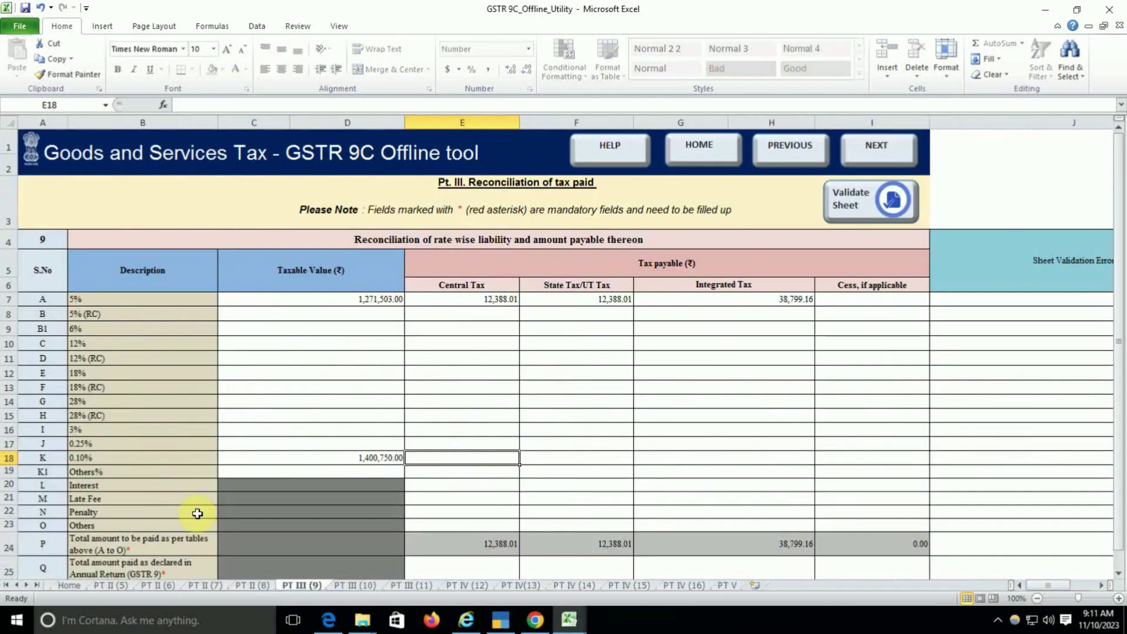
key(Right)
key(Right)
text(1400)
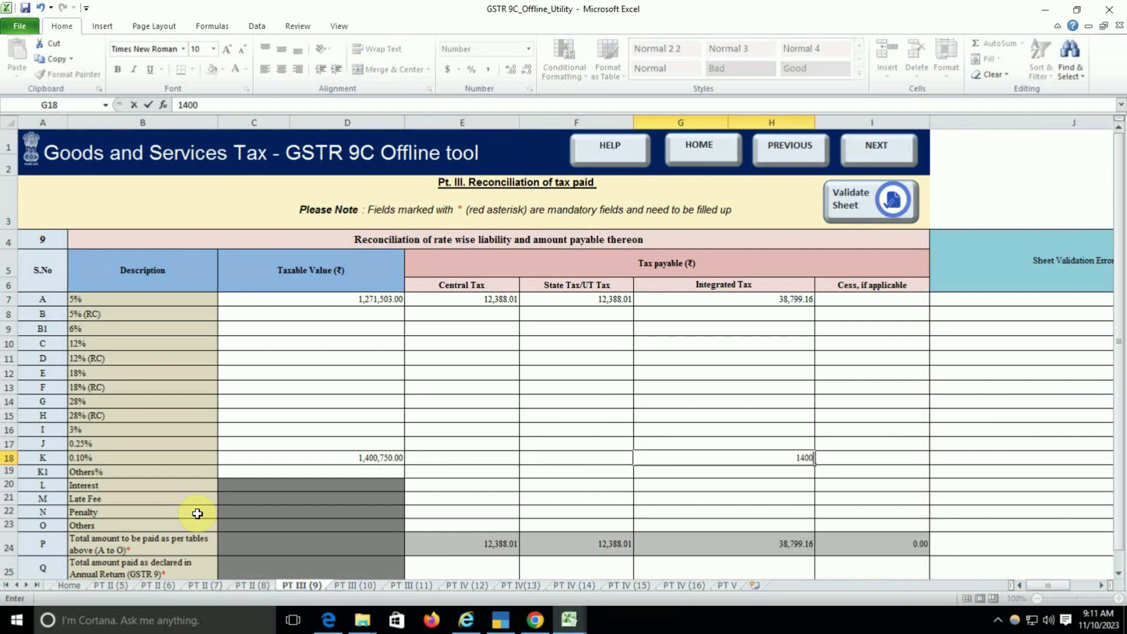
text(.75)
key(Return)
key(alt+Tab)
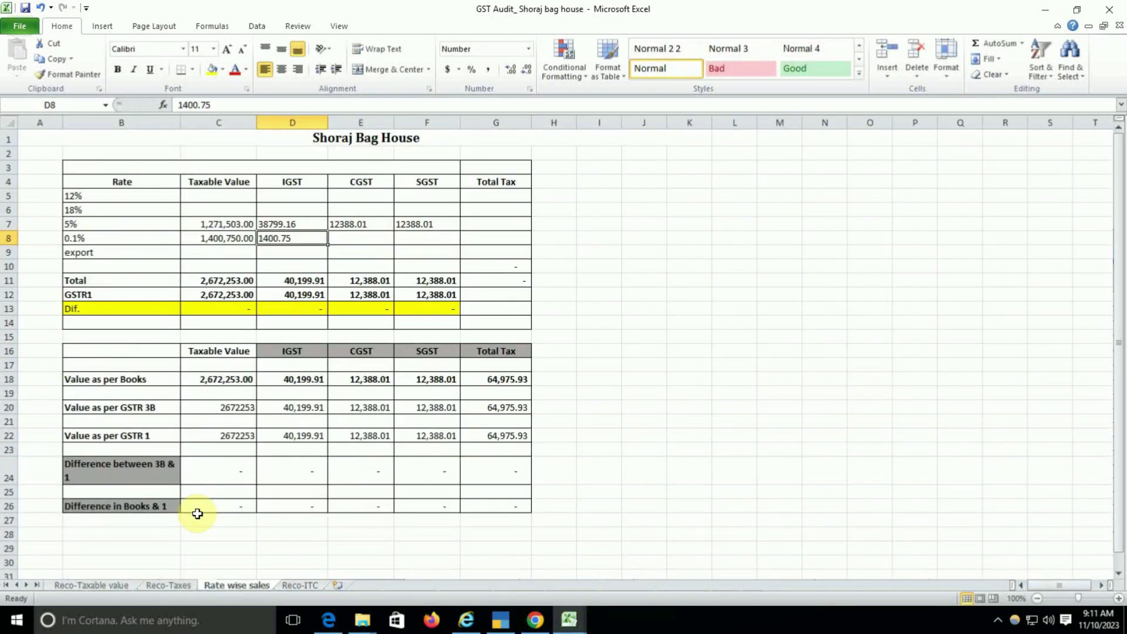
key(alt+Tab)
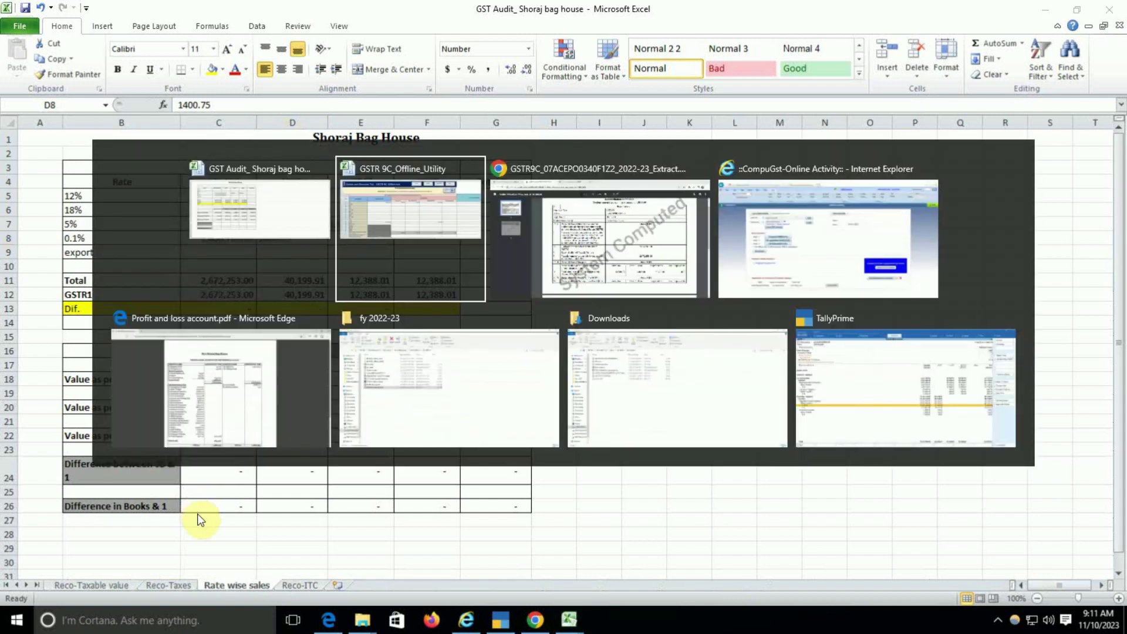
Step: Scroll the PT III sheet to review the un-reconciled payment totals around E25
scroll(235, 511, down, 3)
click(476, 359)
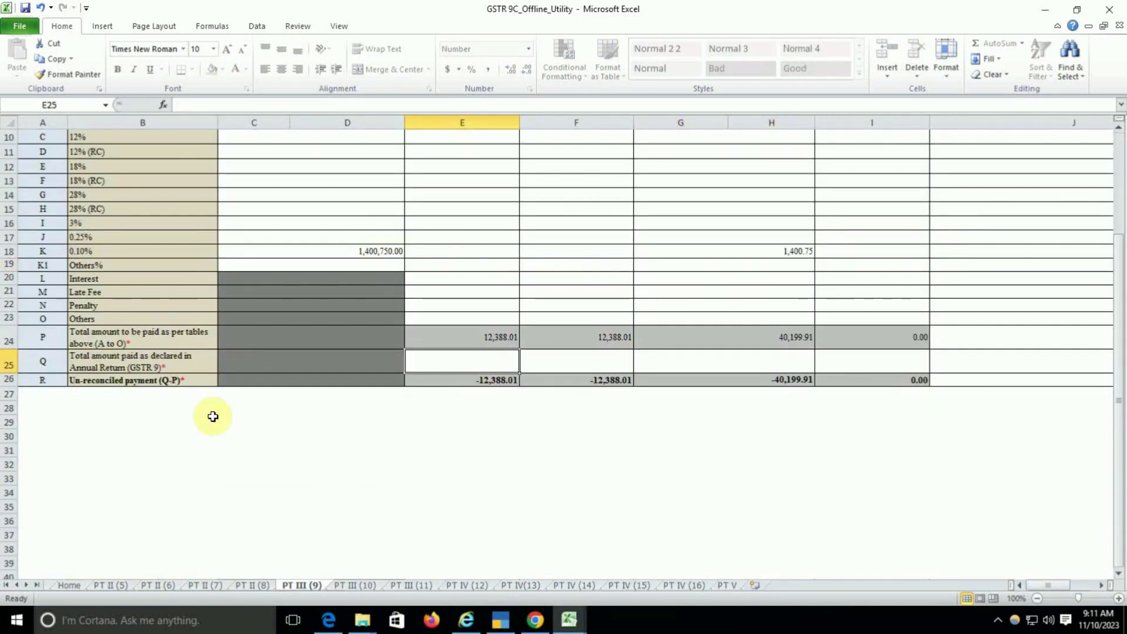
scroll(122, 387, up, 3)
scroll(121, 392, down, 2)
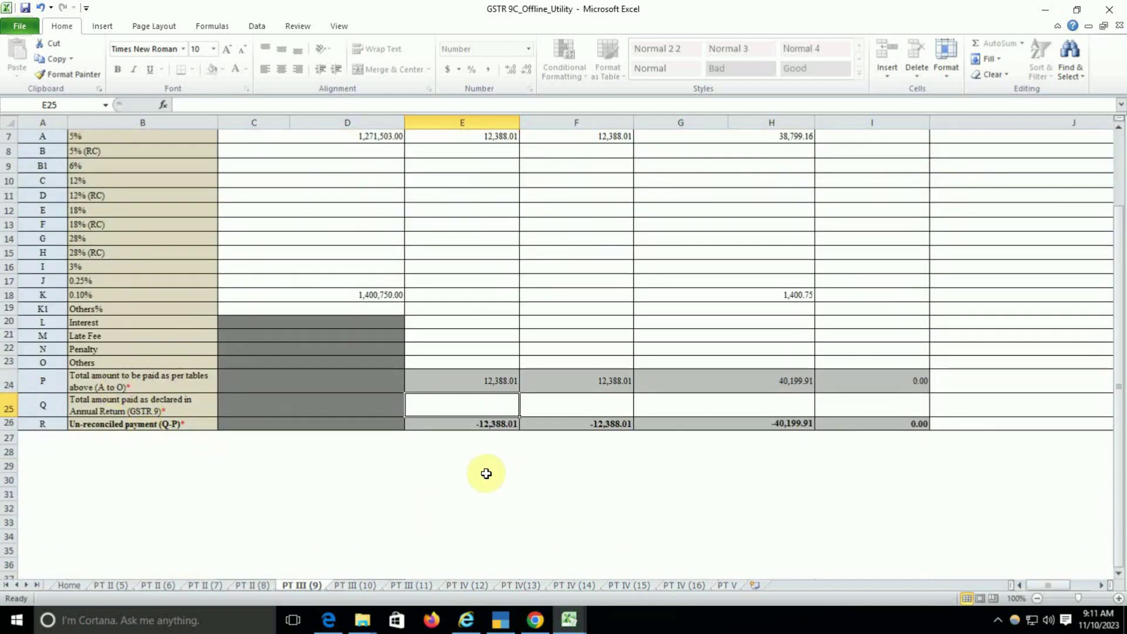
Step: Scroll the GSTR9C PDF to the tax paid section and highlight its heading
click(536, 620)
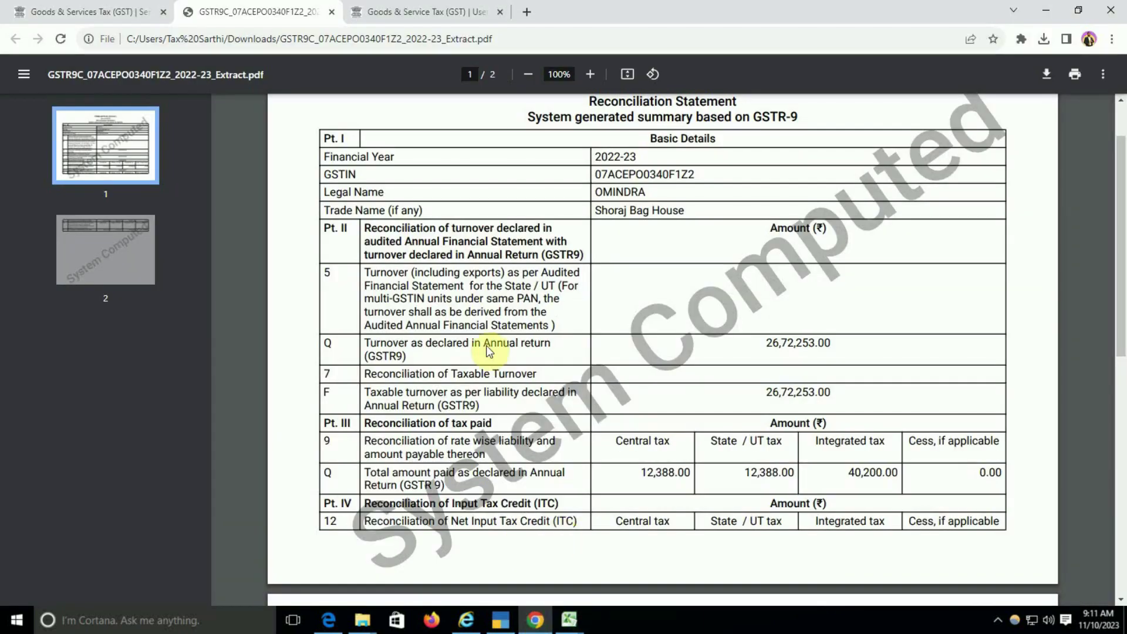
scroll(433, 367, down, 1)
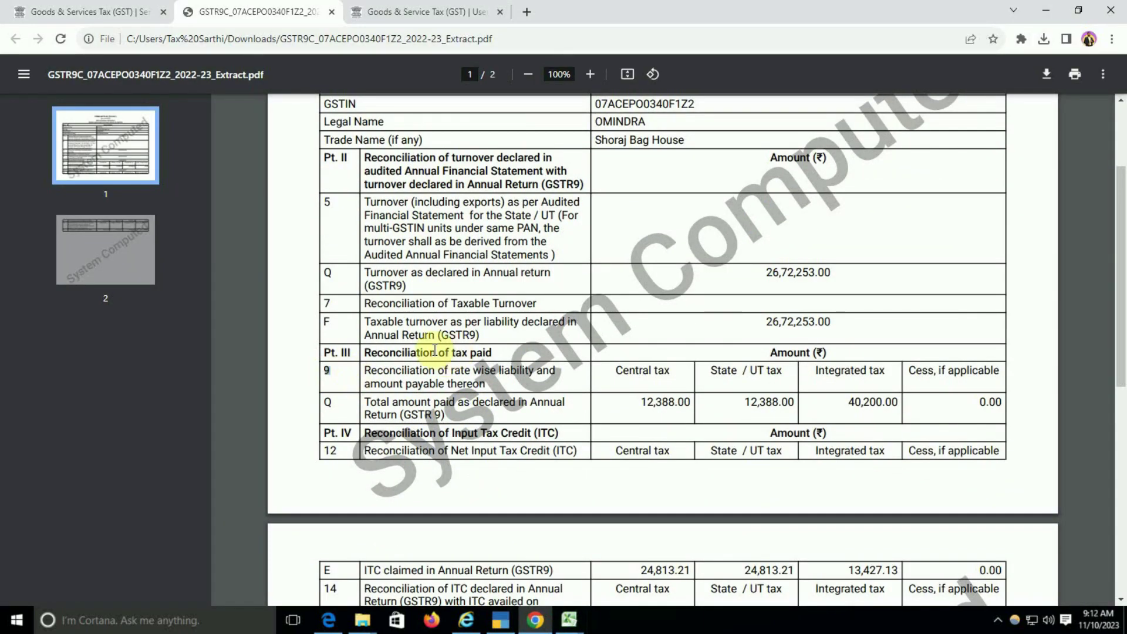
drag(376, 355, 455, 354)
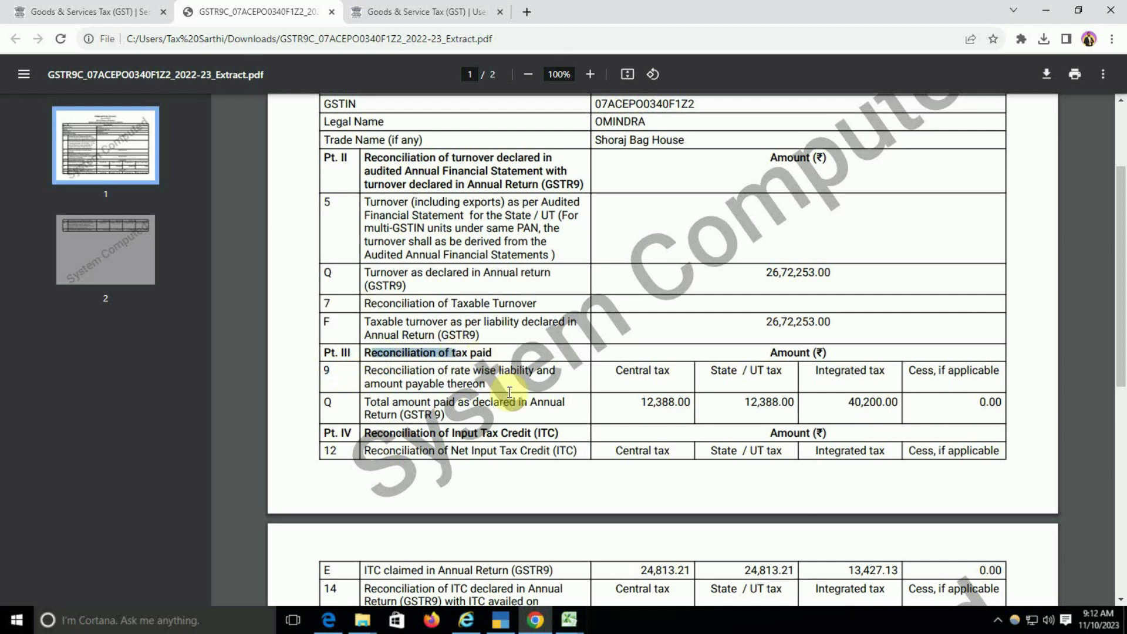
key(alt+Tab)
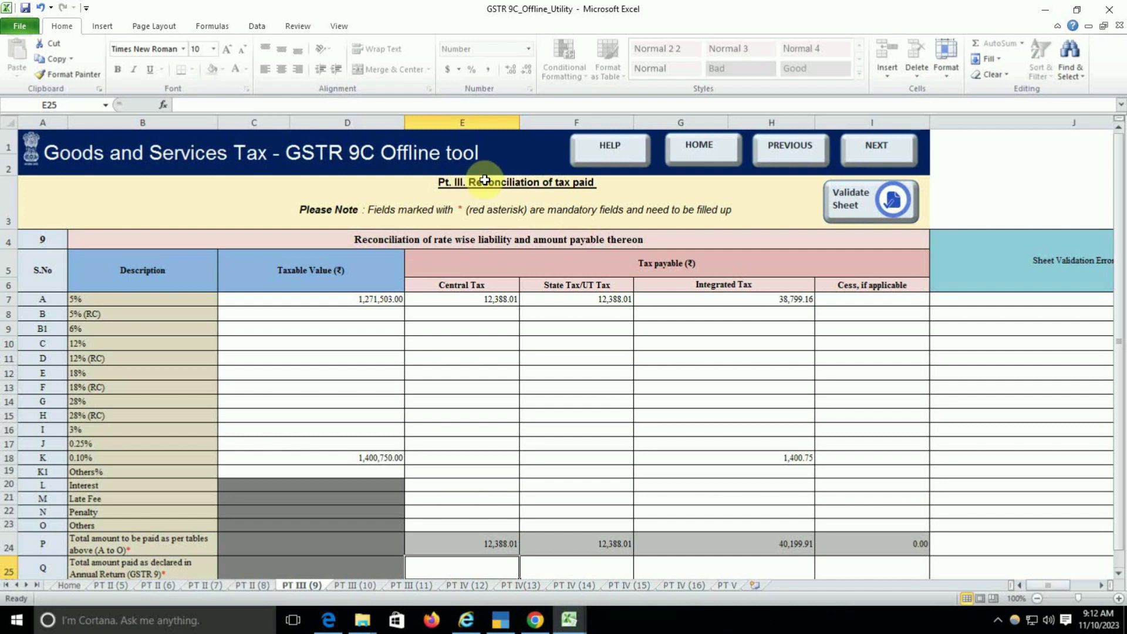
Step: Highlight row Q's amounts paid (12,388.00, 12,388.00, 40,200.00) and compare them with Excel
key(alt+Tab)
key(alt+Tab)
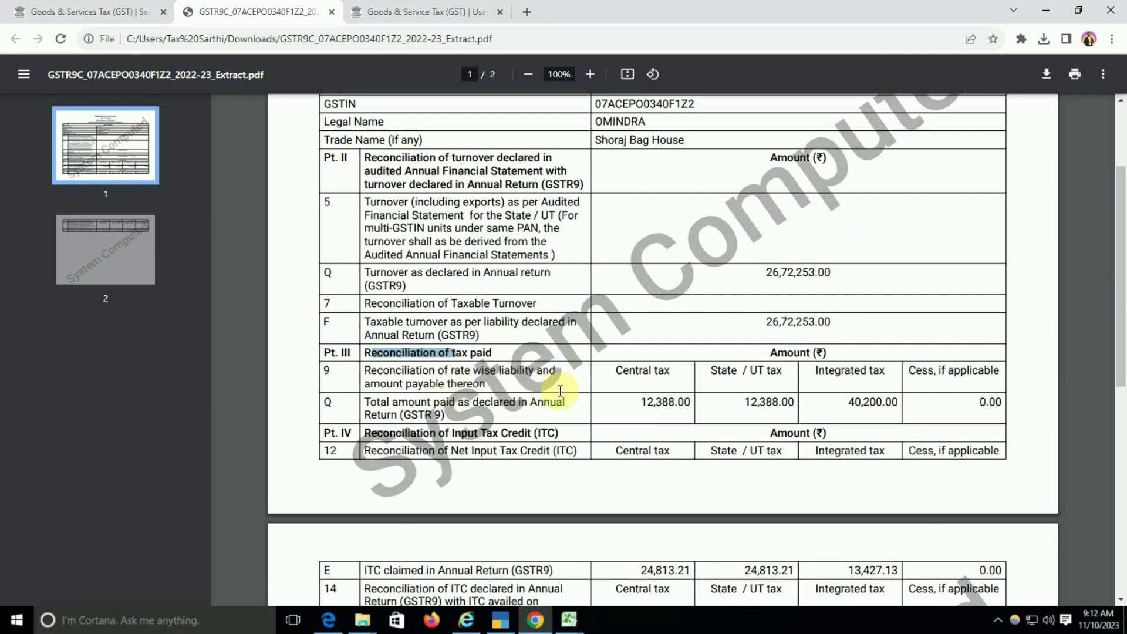
click(332, 402)
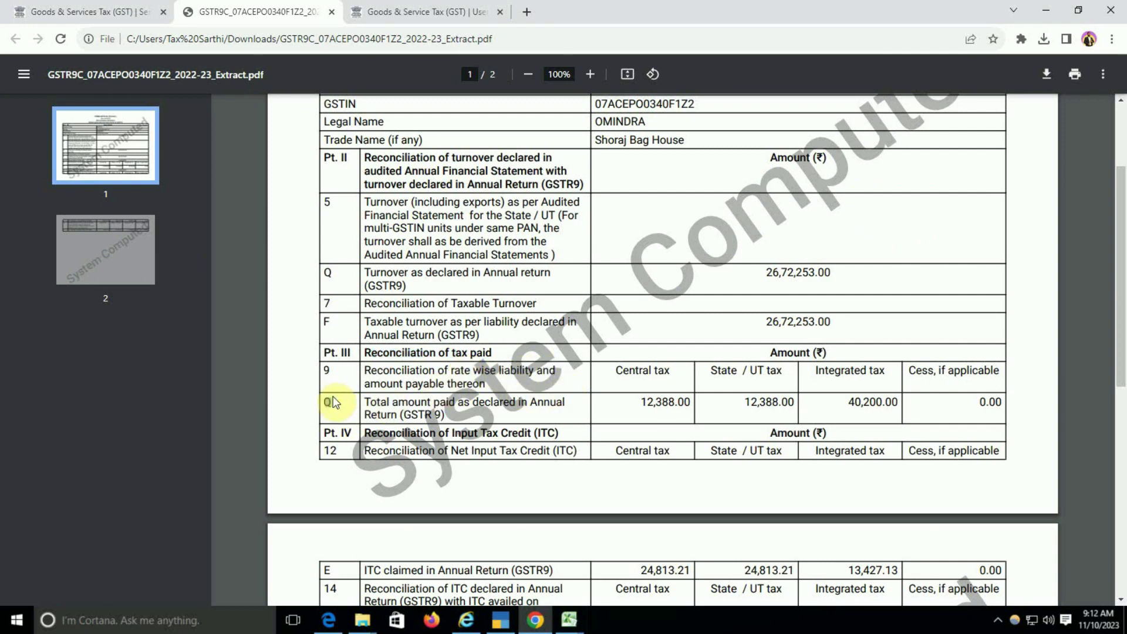
drag(639, 403, 904, 405)
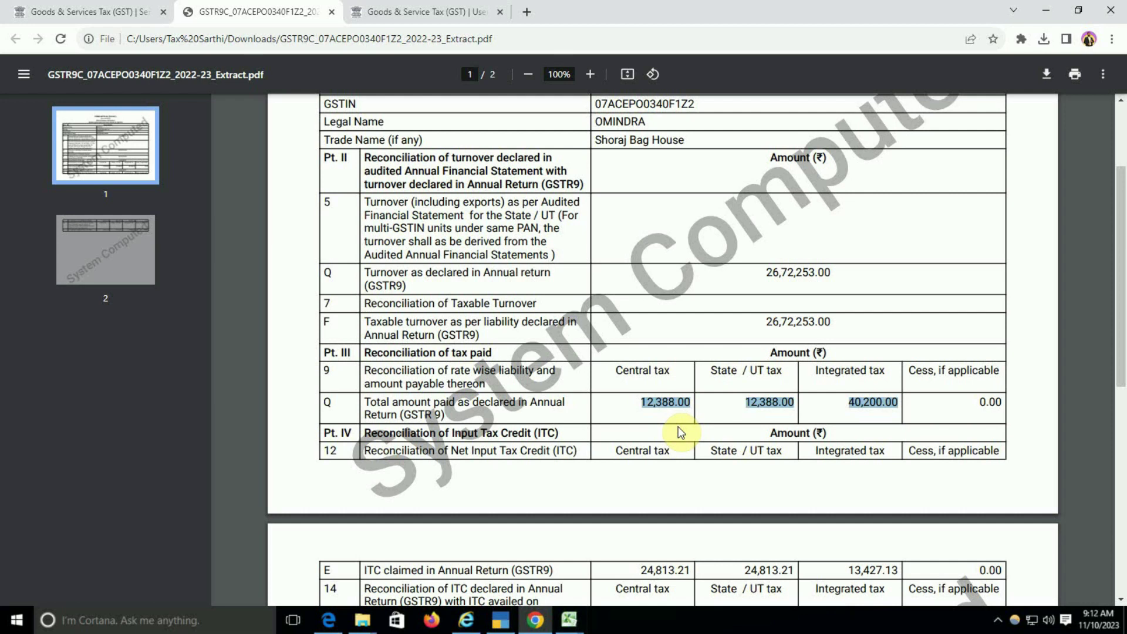
key(alt+Tab)
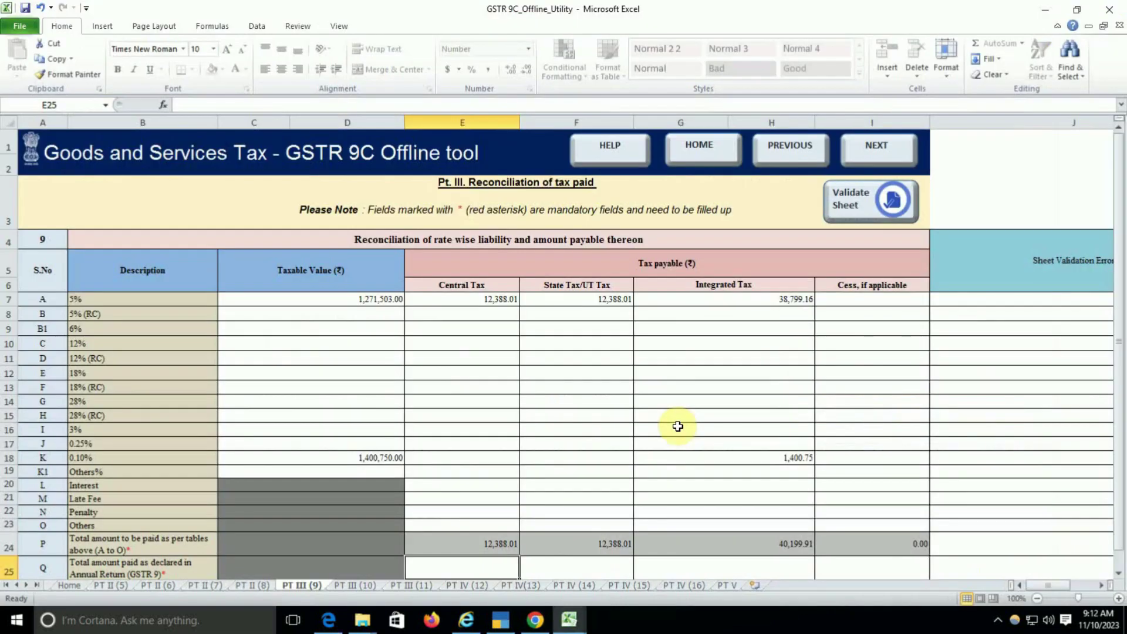
scroll(678, 427, down, 3)
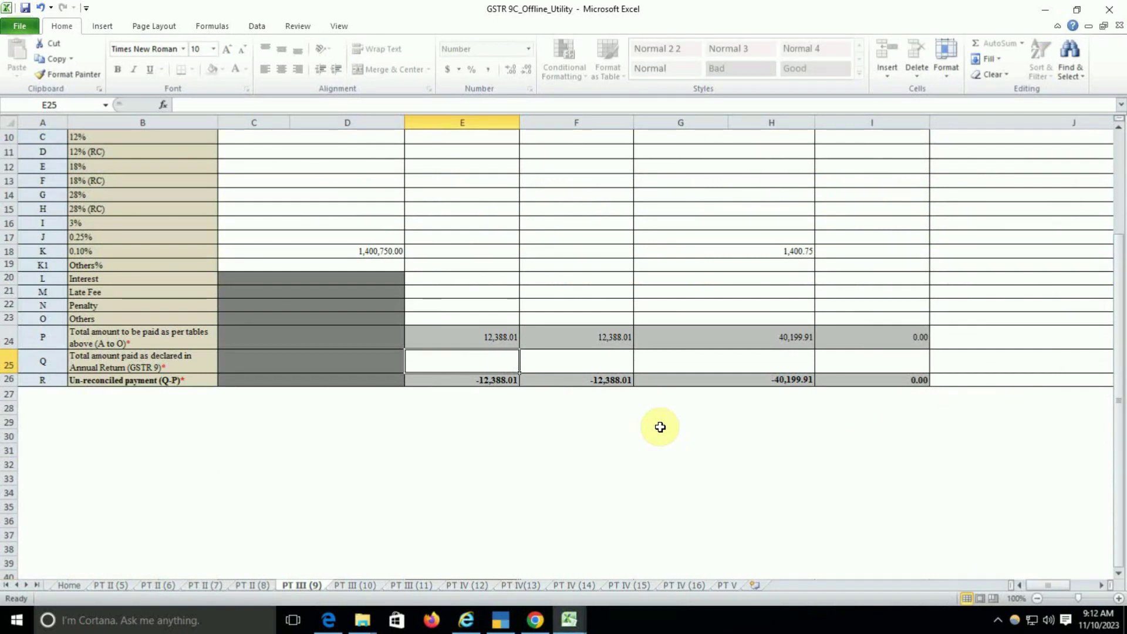
scroll(660, 427, up, 2)
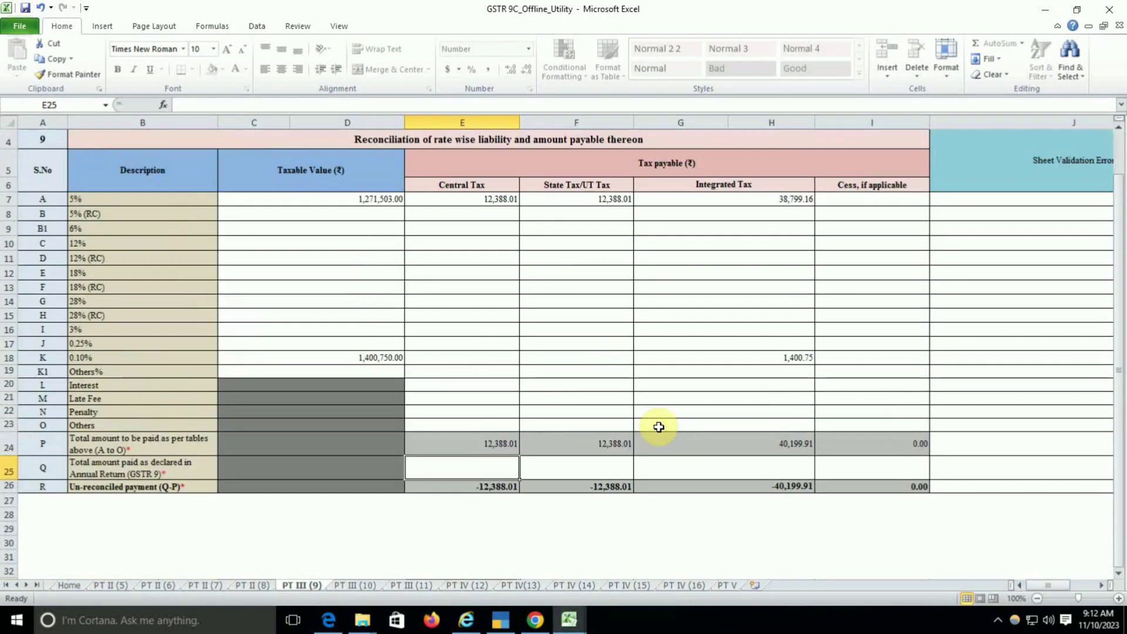
key(alt+Tab)
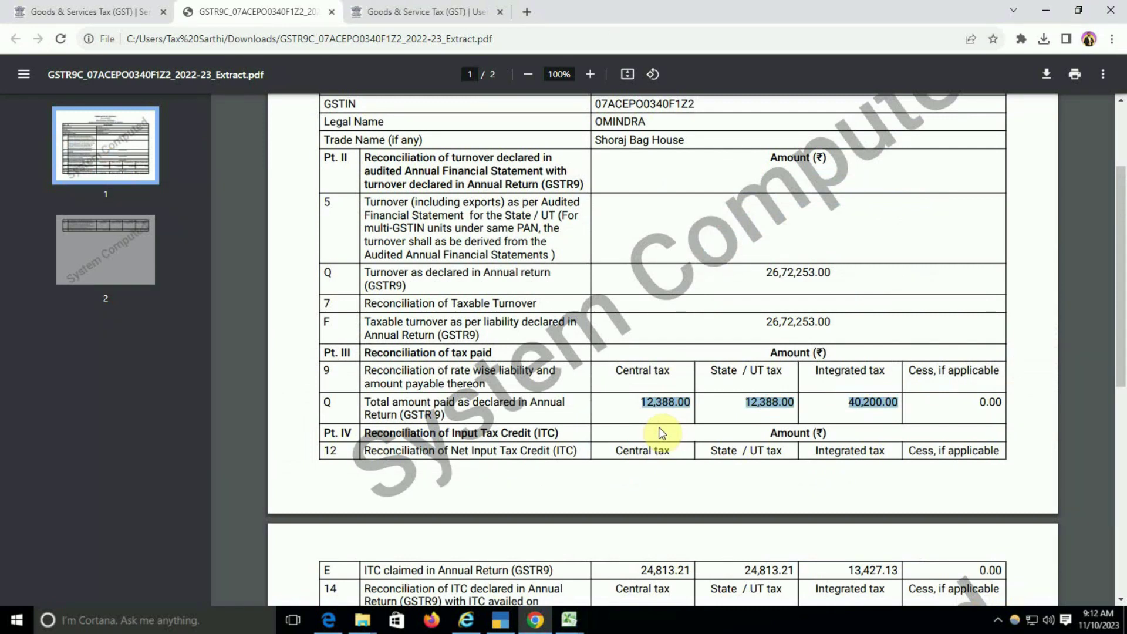
key(alt+Tab)
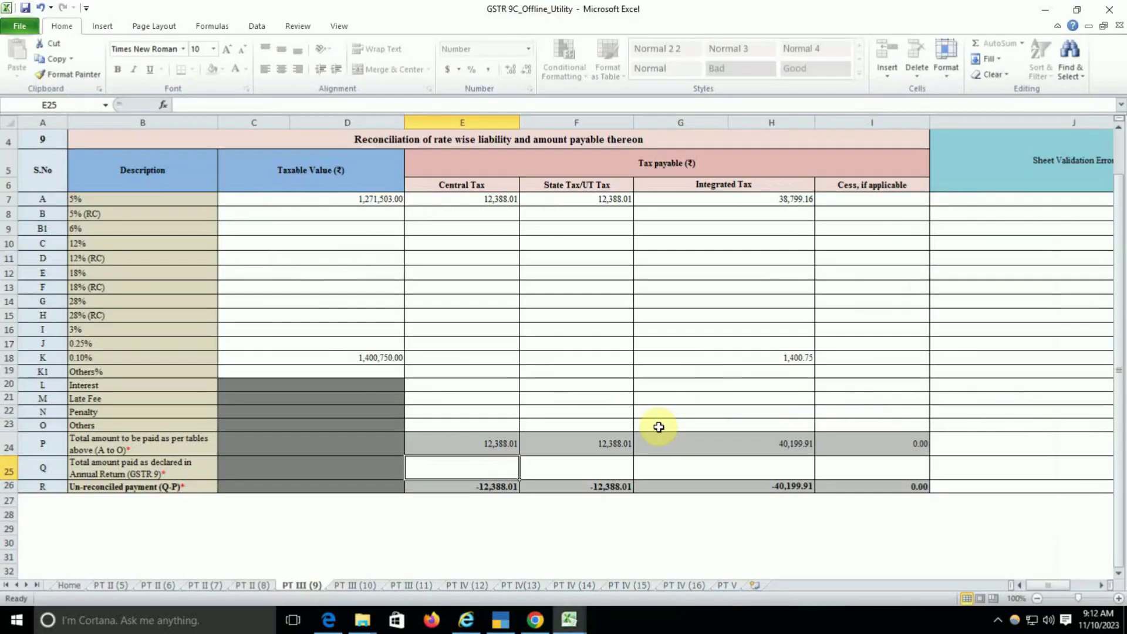
Step: Enter 12,388 as central and state tax paid in E25 and F25
text(12)
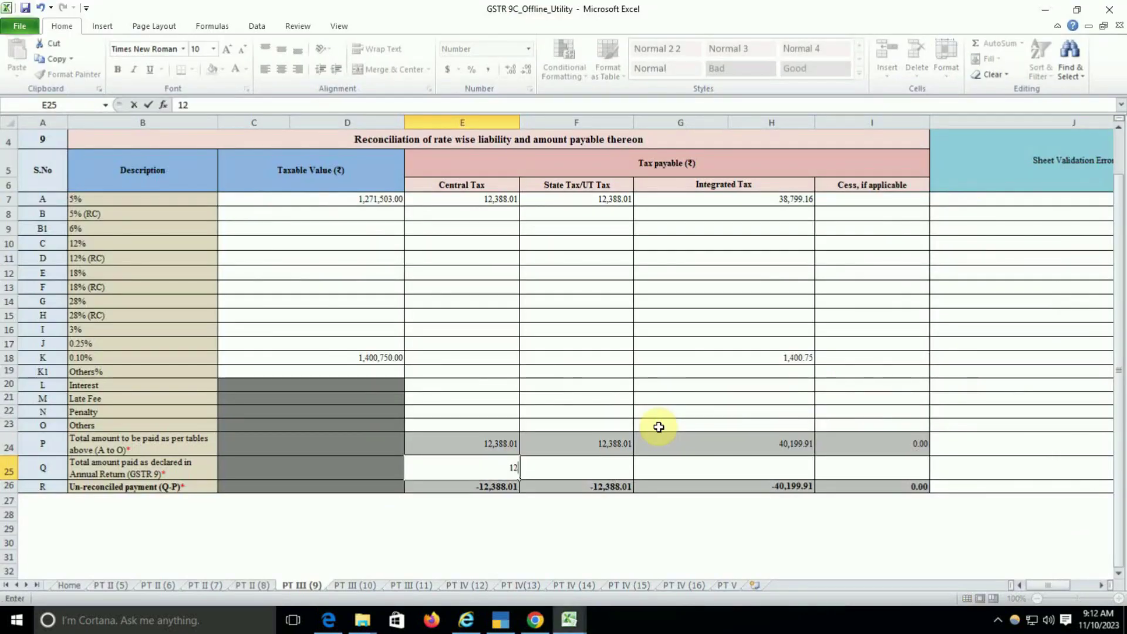
text(,388)
key(Return)
key(Up)
key(Right)
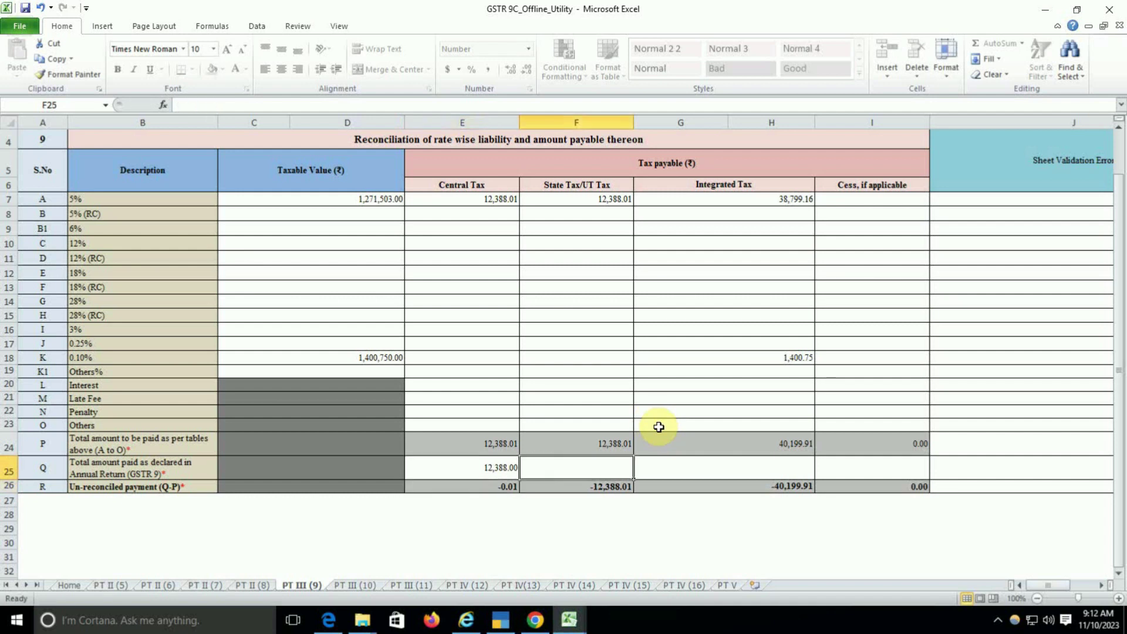
text(12,3)
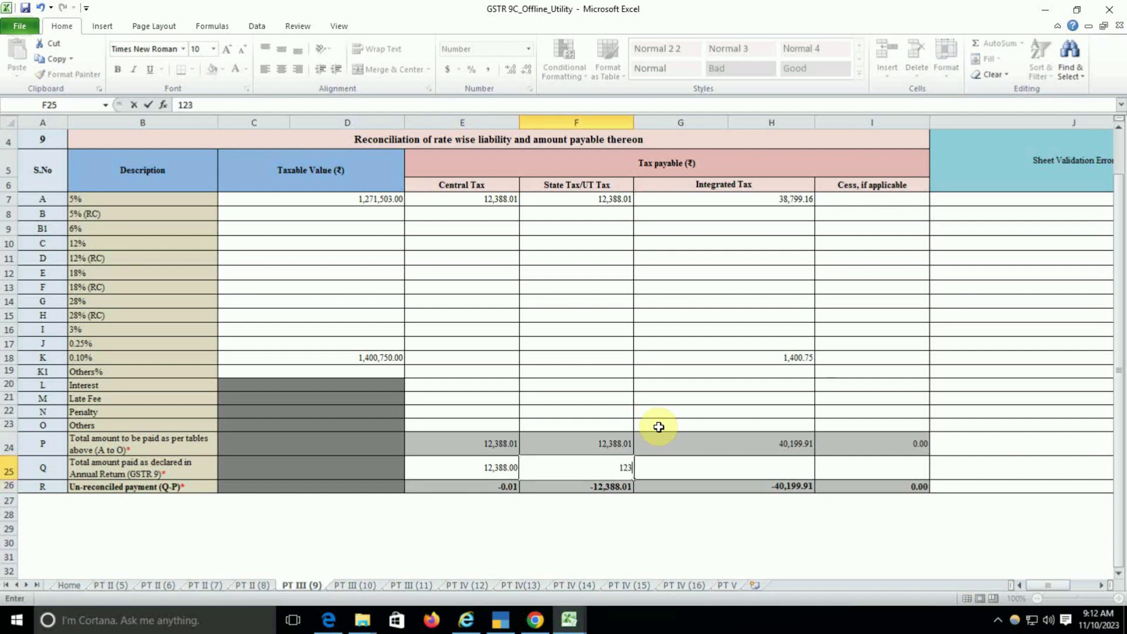
text(88)
key(Return)
key(Up)
key(Right)
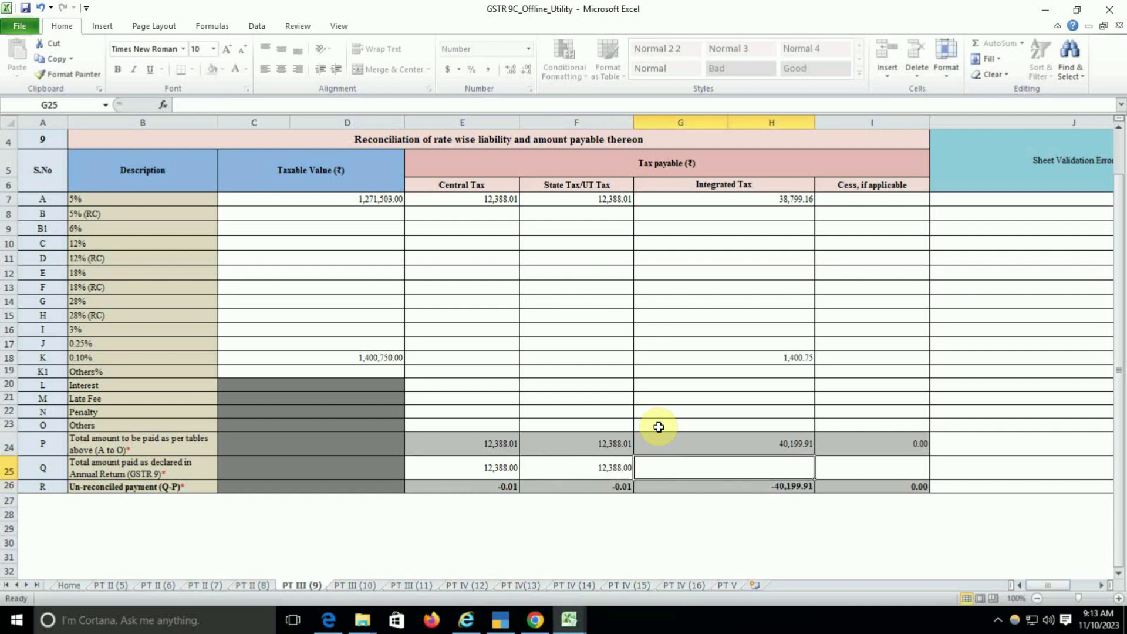
Step: Enter 40,200 as integrated tax paid in G25, correcting a mistyped 42,200
key(alt+Tab)
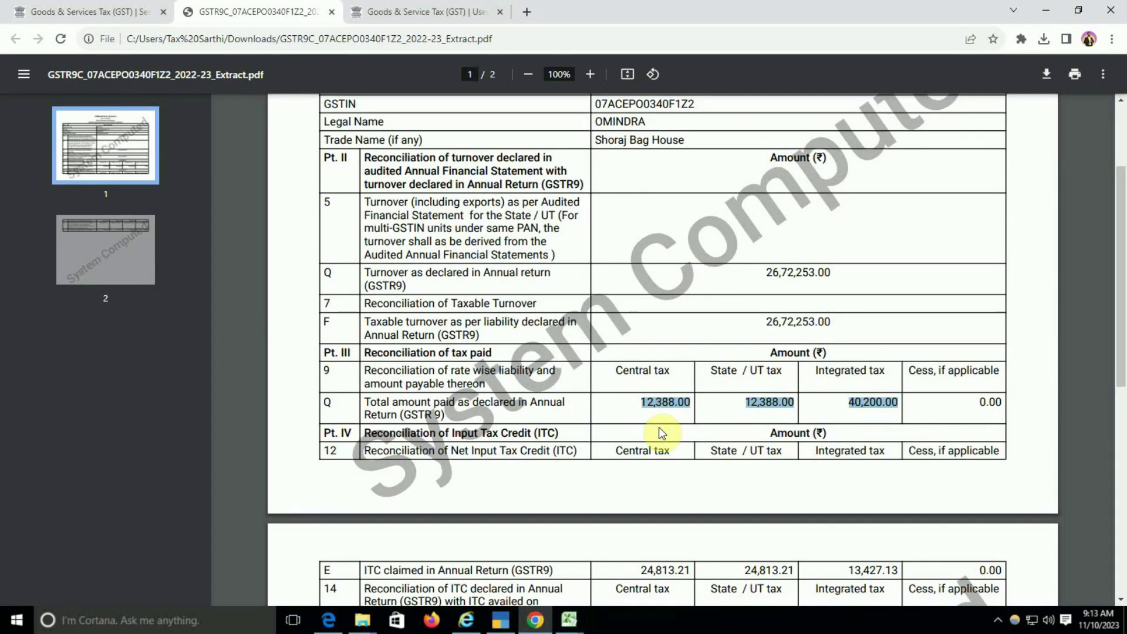
key(alt+Tab)
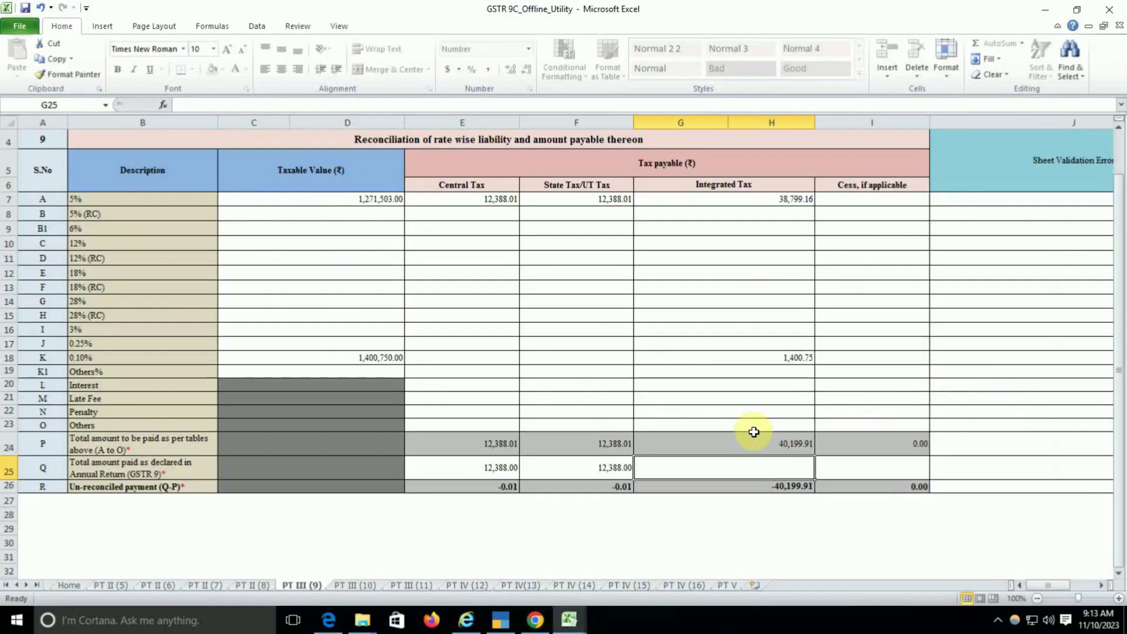
text(42,200)
key(Return)
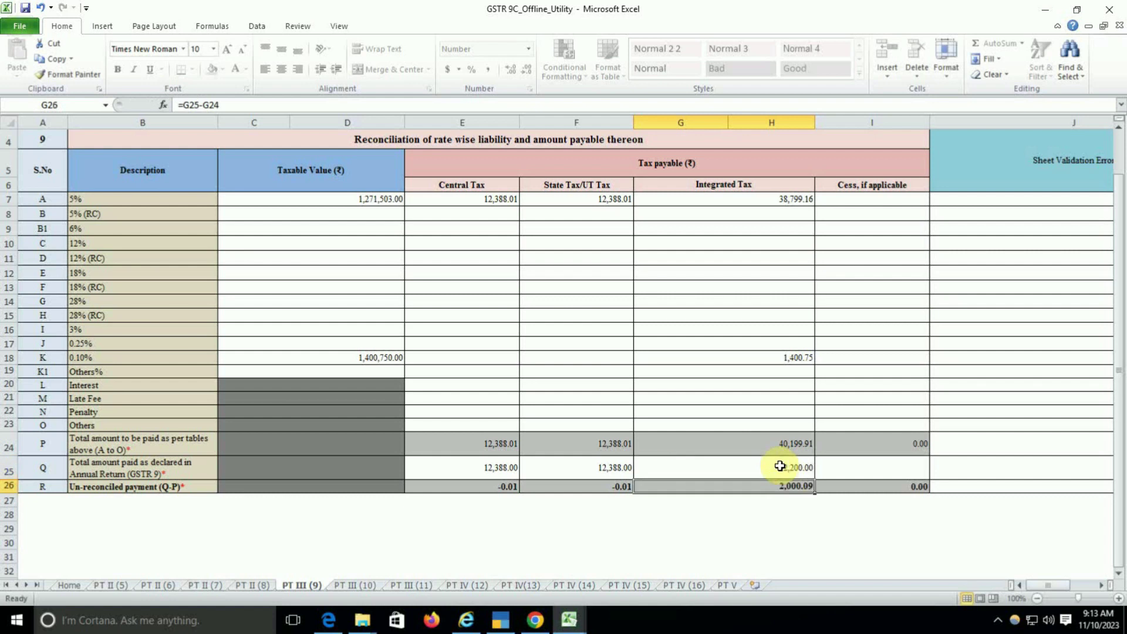
click(800, 470)
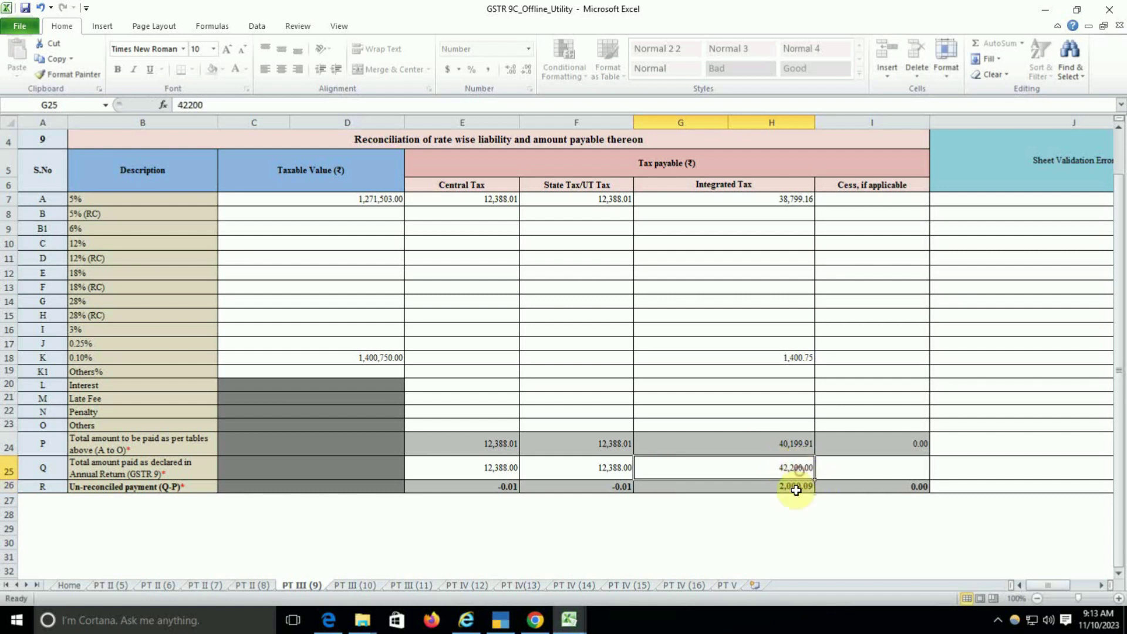
key(alt+Tab)
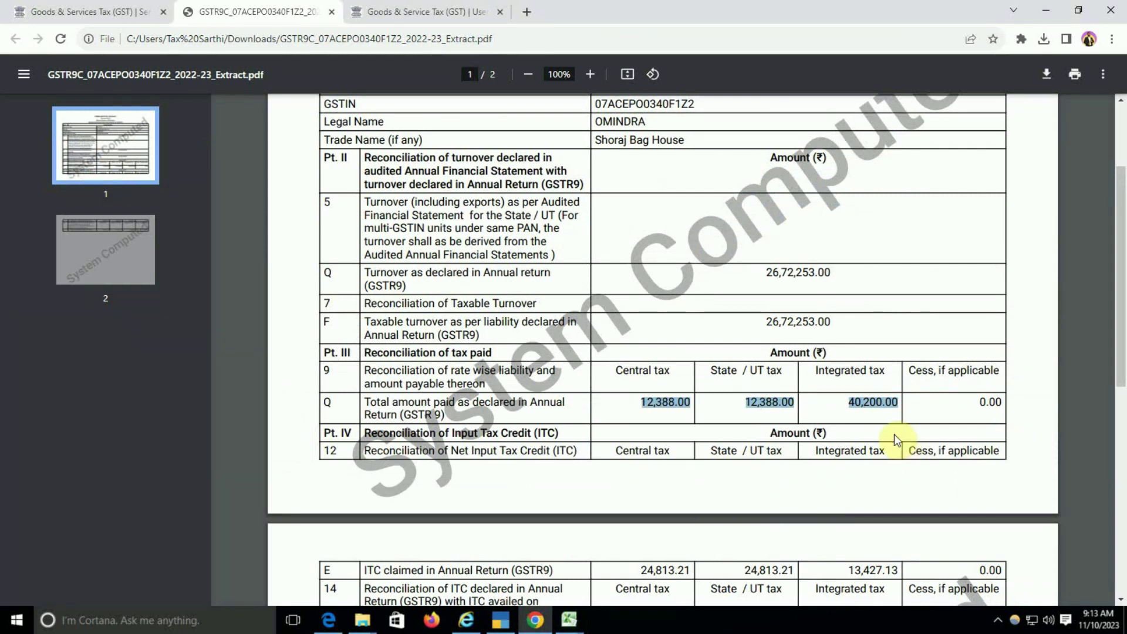
key(alt+Tab)
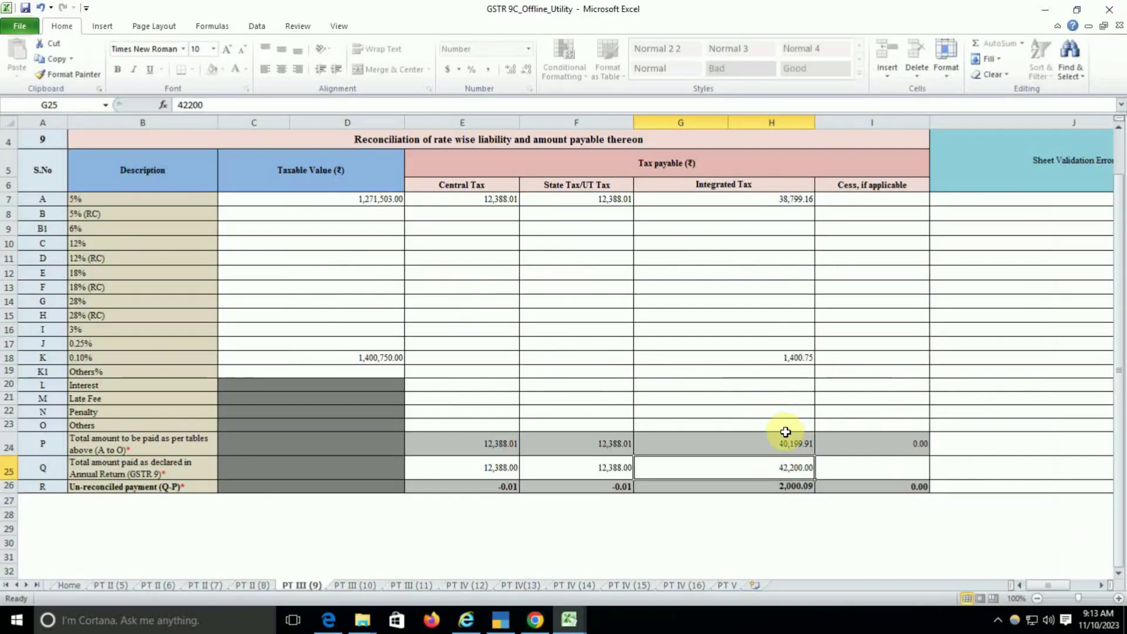
text(40200)
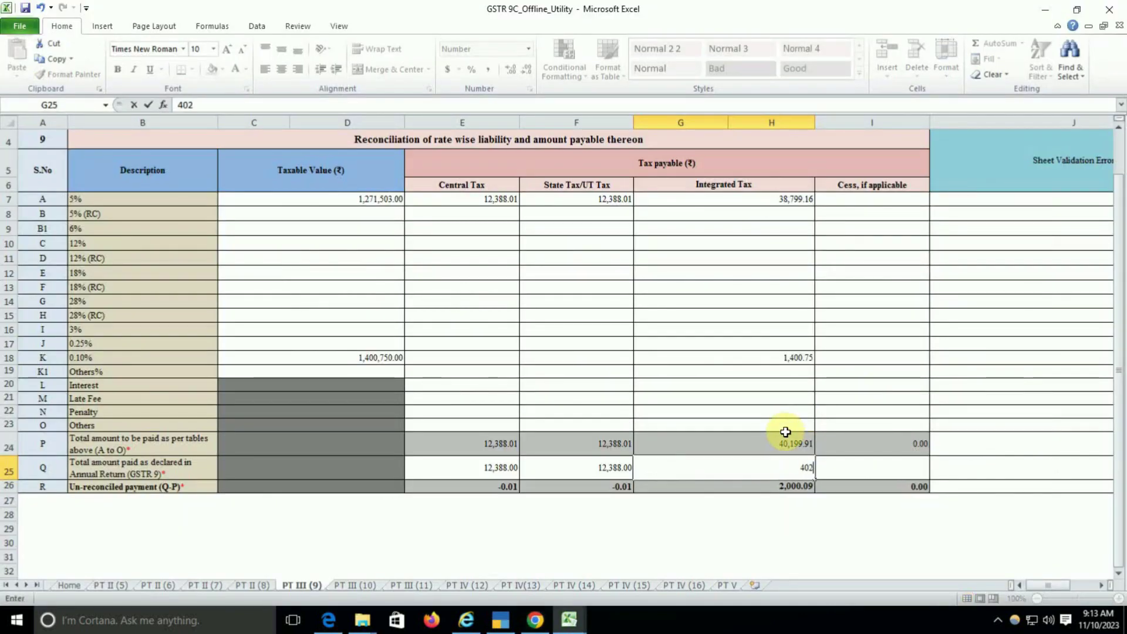
key(Return)
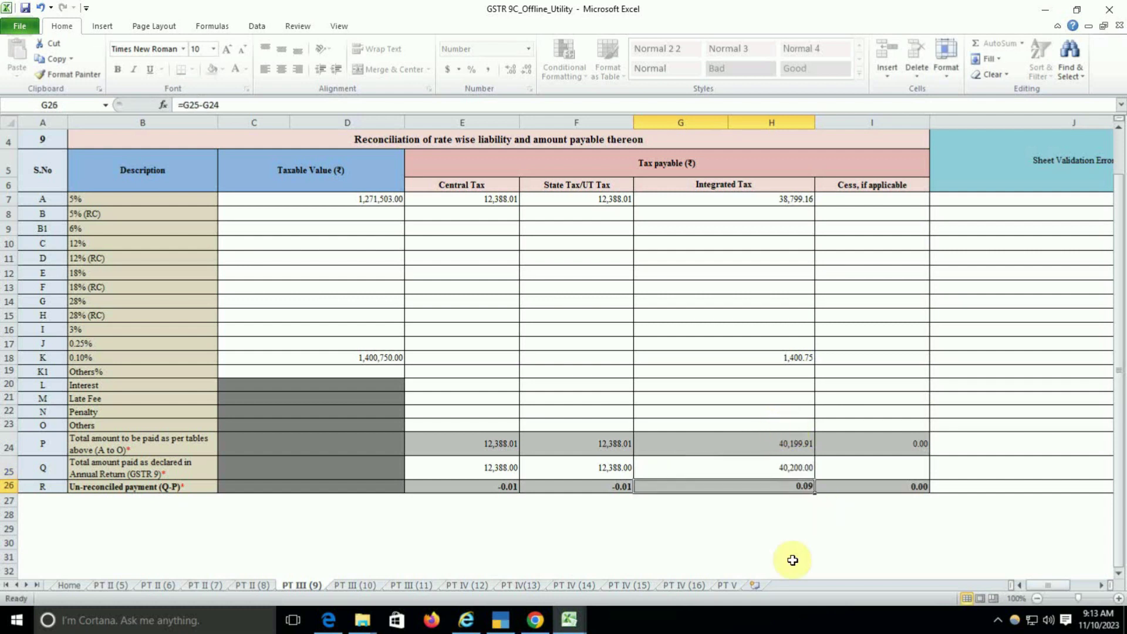
Step: Check the un-reconciled difference formulas in E26, F26 and G26
click(708, 528)
click(488, 487)
click(612, 486)
click(805, 487)
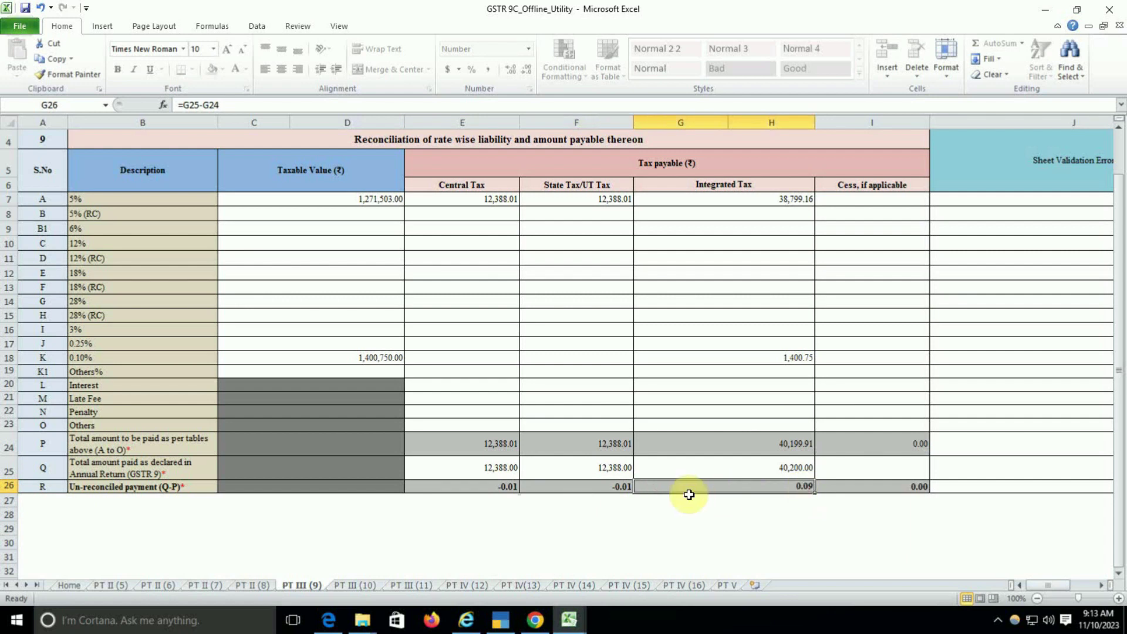
Step: Change the 5% central and state tax in E7 and F7 to 12,388.00
double_click(515, 199)
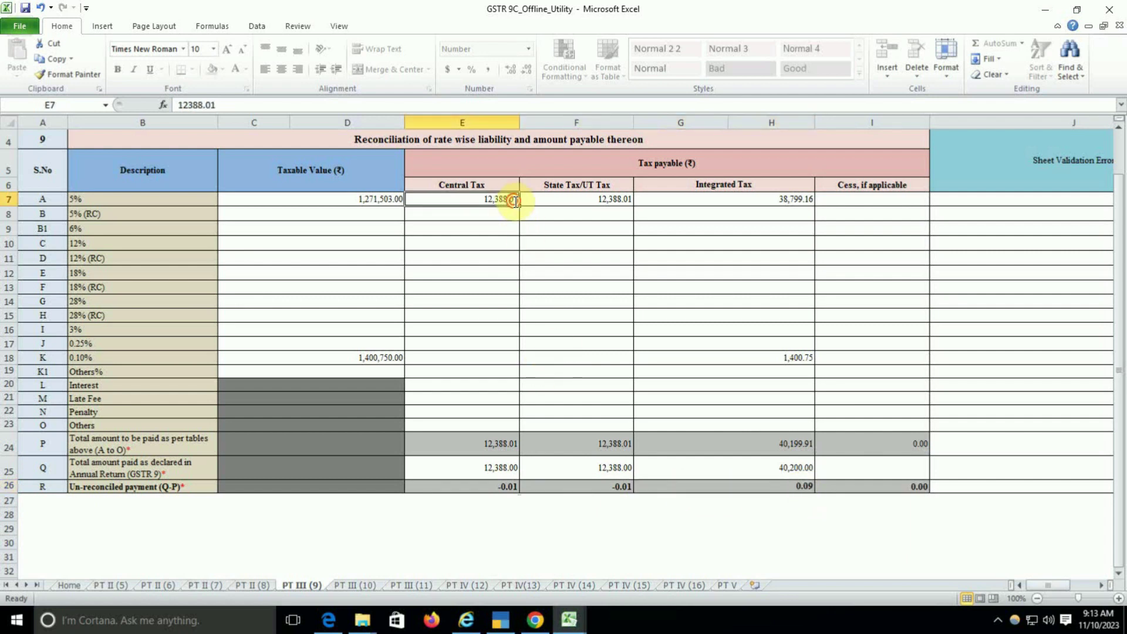
key(BackSpace)
key(Return)
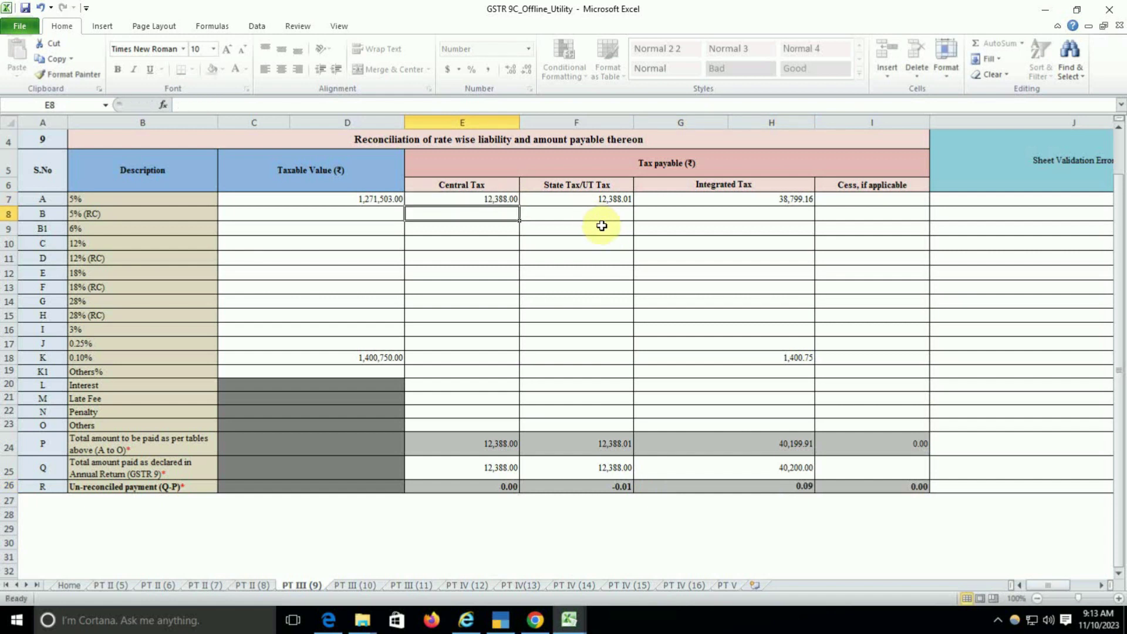
click(621, 196)
double_click(621, 196)
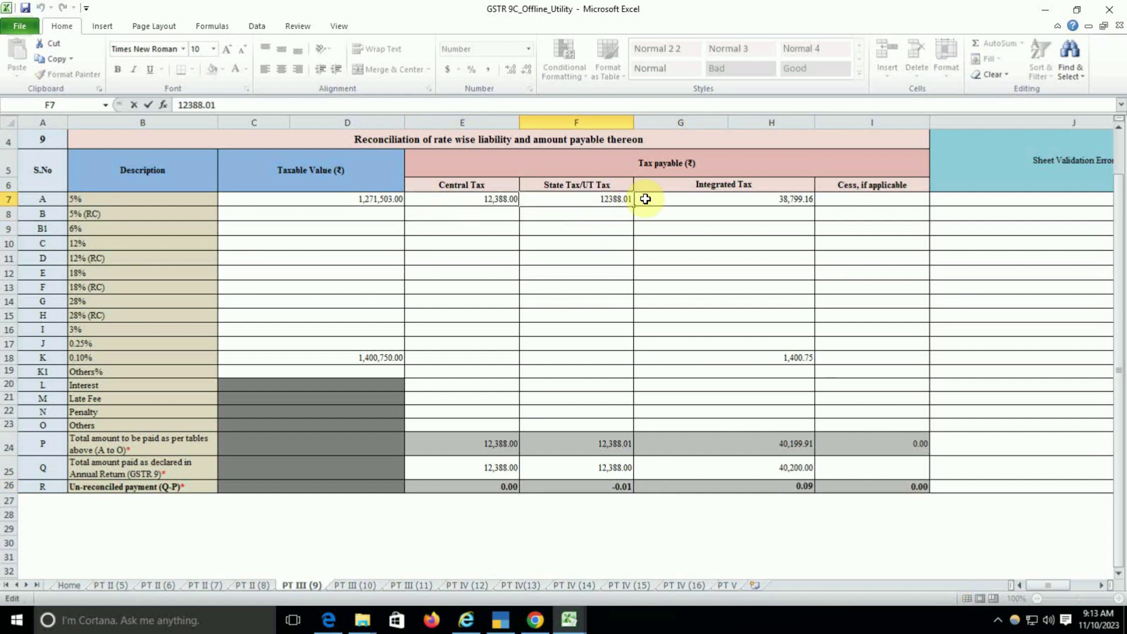
key(BackSpace)
text(0)
key(Return)
Step: Correct the 5% integrated tax in G7 to 38,799.25 and confirm G26 shows zero
click(747, 199)
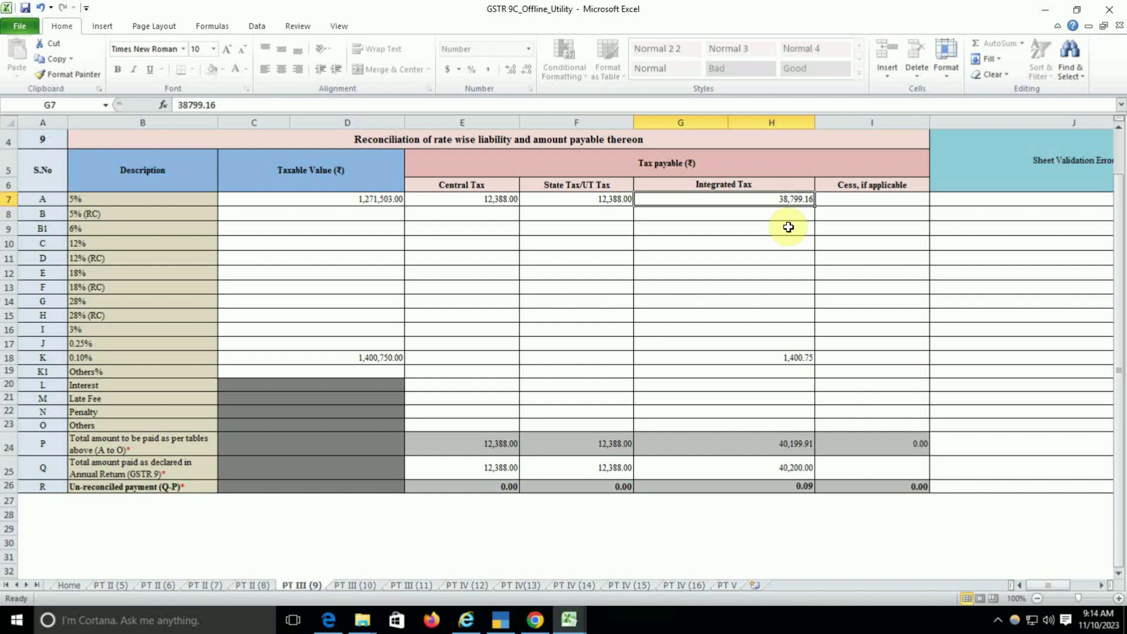
key(F2)
key(BackSpace)
key(BackSpace)
text(25)
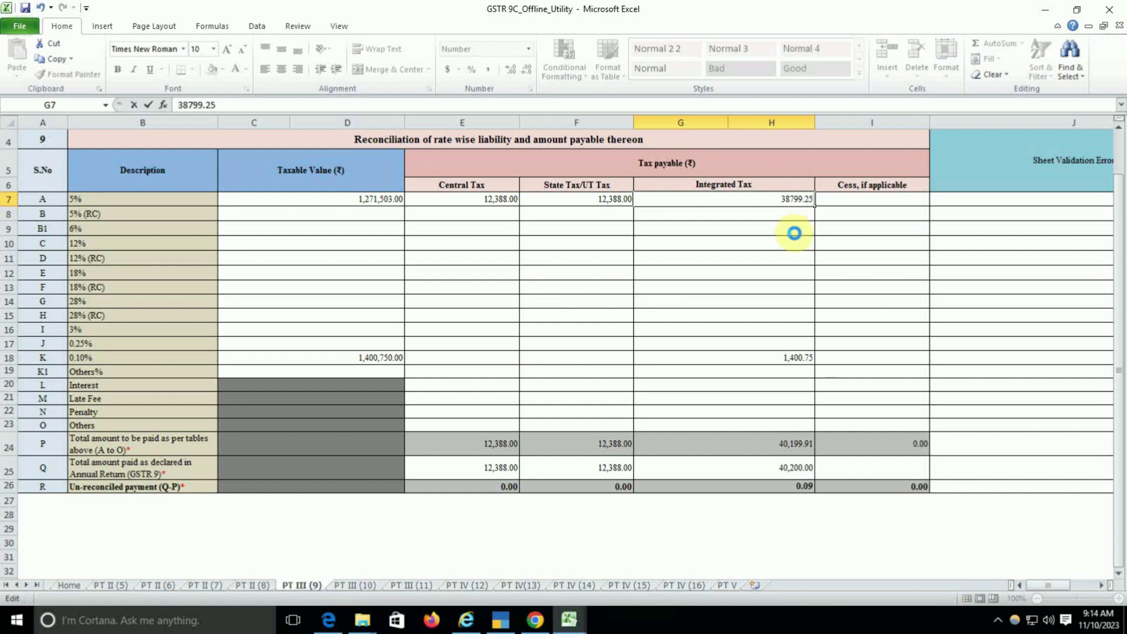
key(Return)
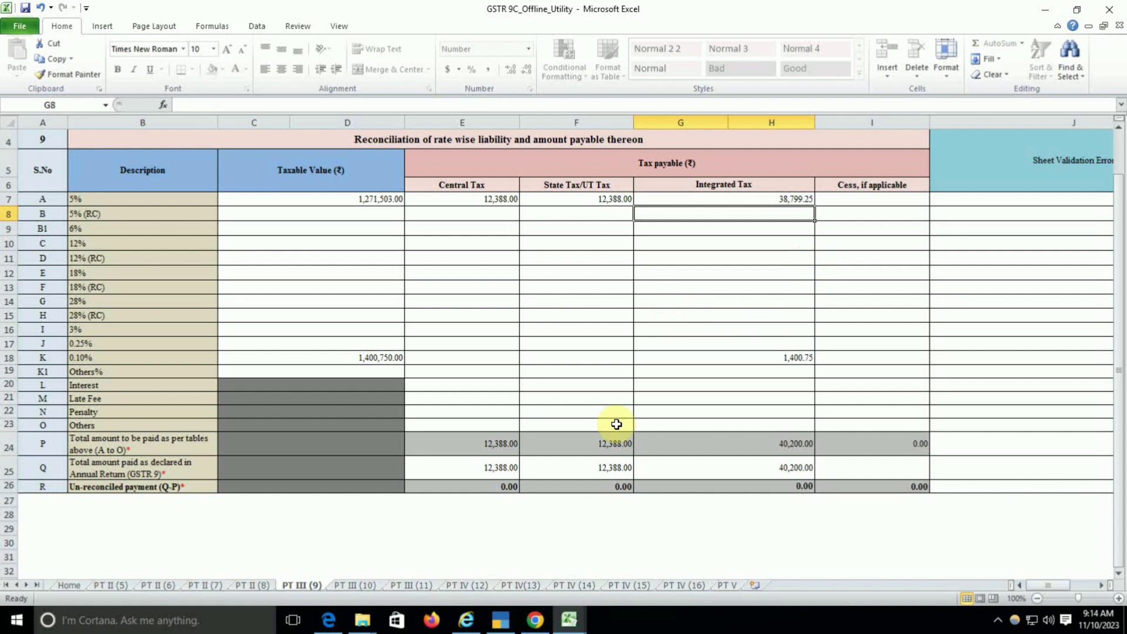
click(791, 487)
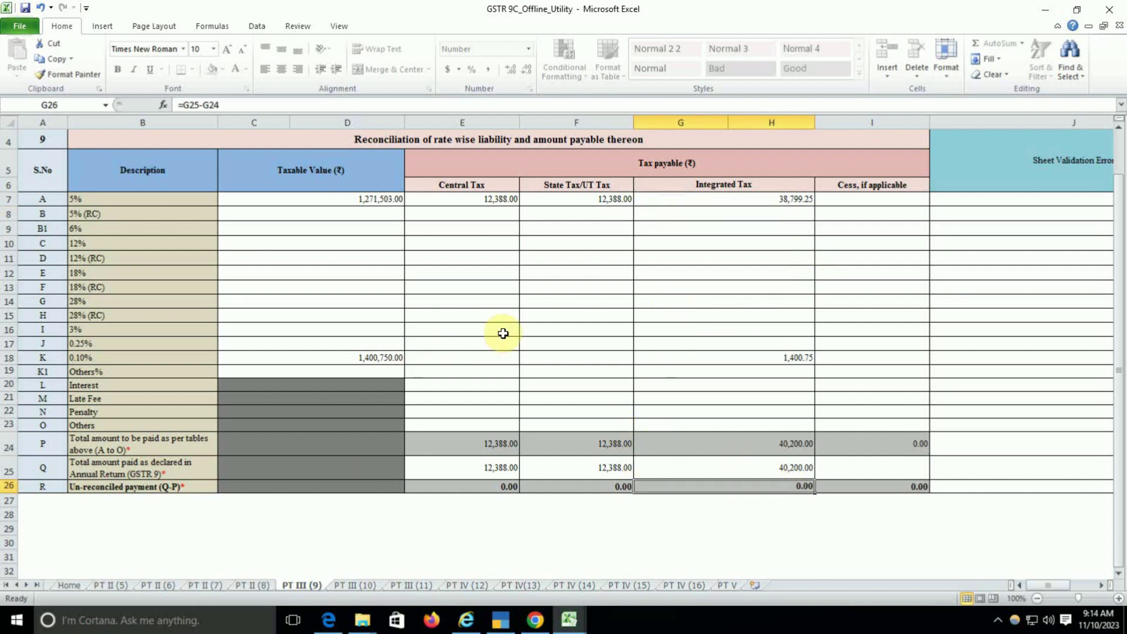
scroll(487, 320, up, 1)
Step: Enter 0 as the missing cess in I25 so PT III (9) validates successfully
click(853, 208)
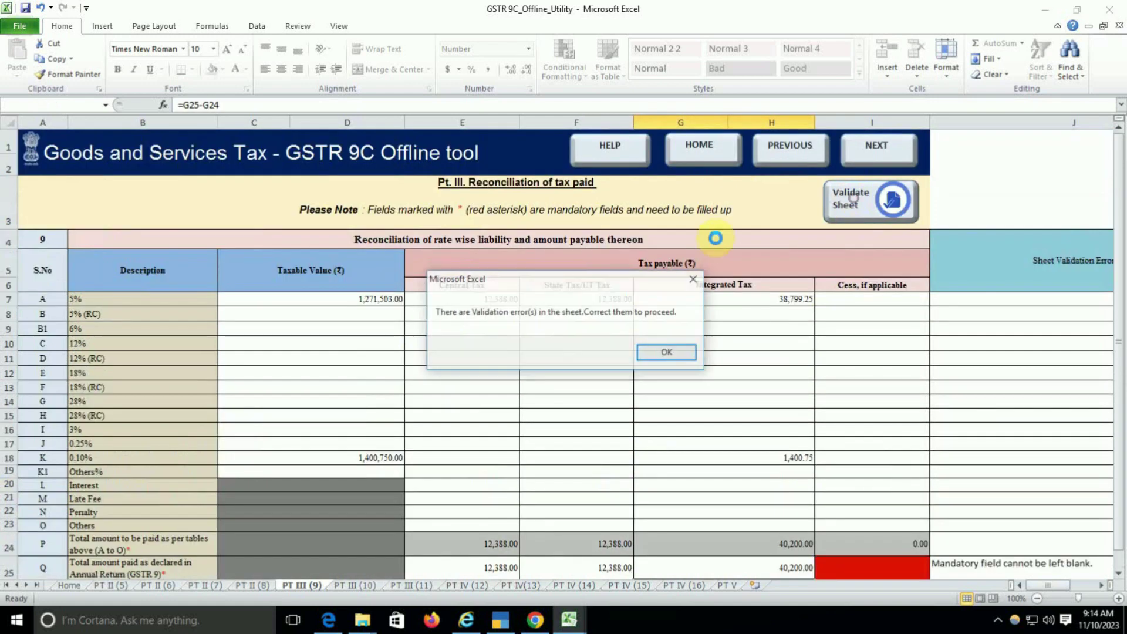
click(664, 349)
click(867, 317)
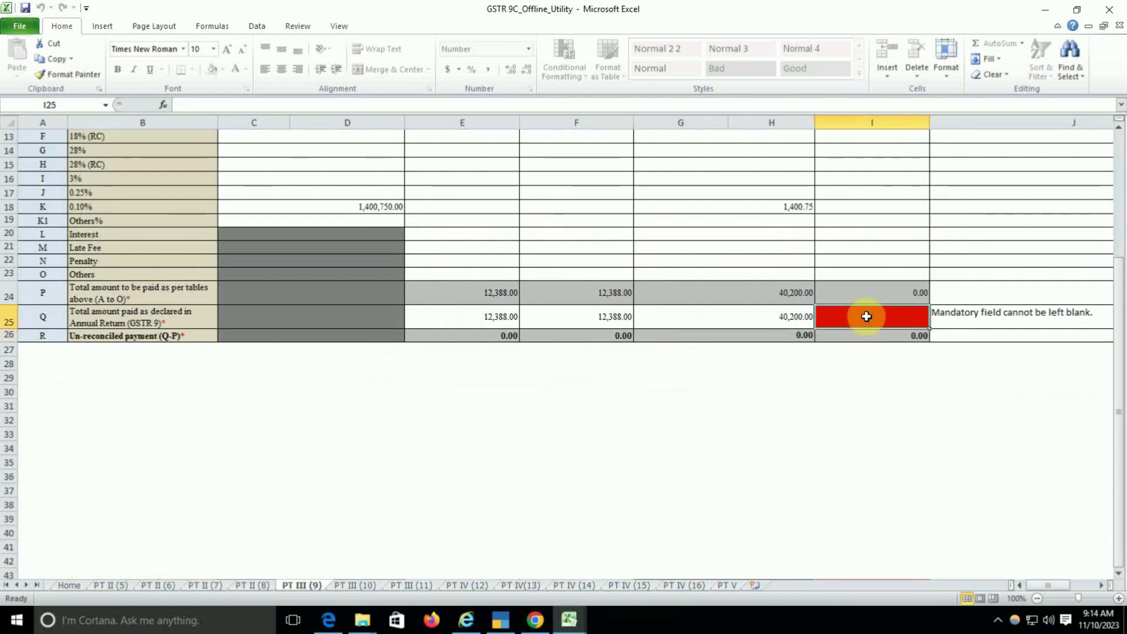
text(0)
click(775, 402)
scroll(831, 372, up, 4)
click(875, 217)
click(598, 353)
Step: Validate the PT III (10) sheet successfully
scroll(679, 398, up, 4)
click(885, 152)
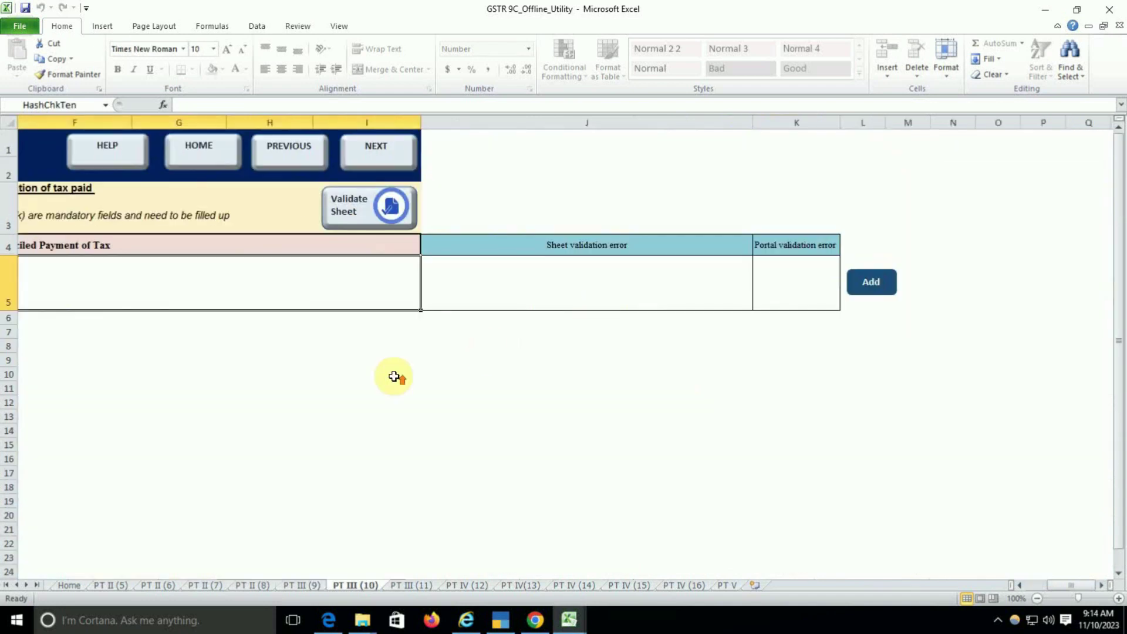
click(1048, 585)
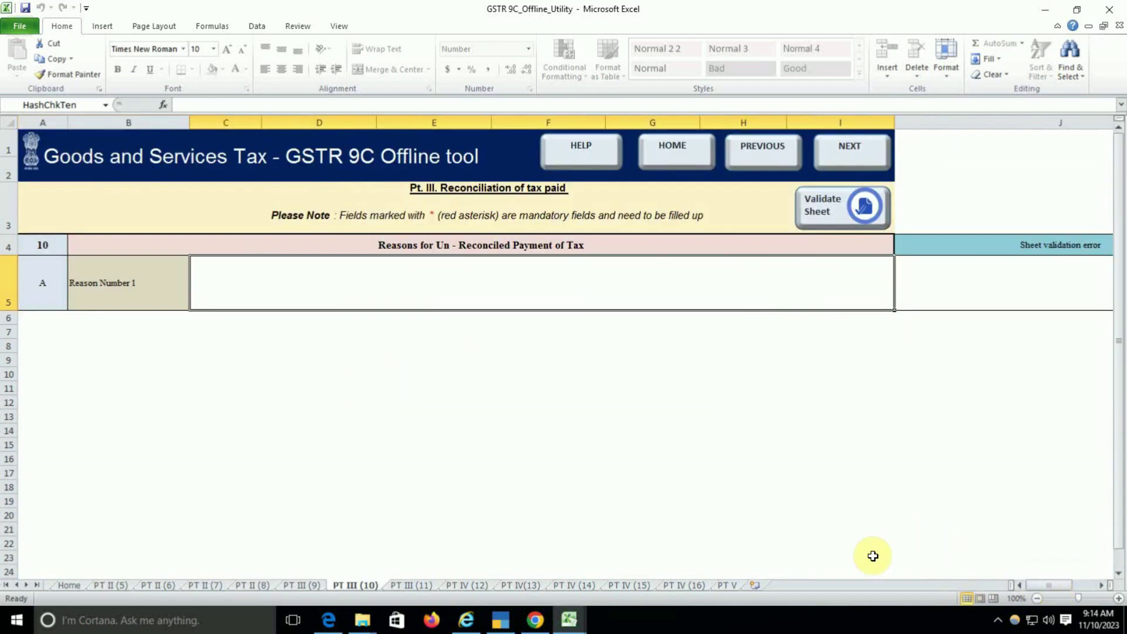
click(822, 230)
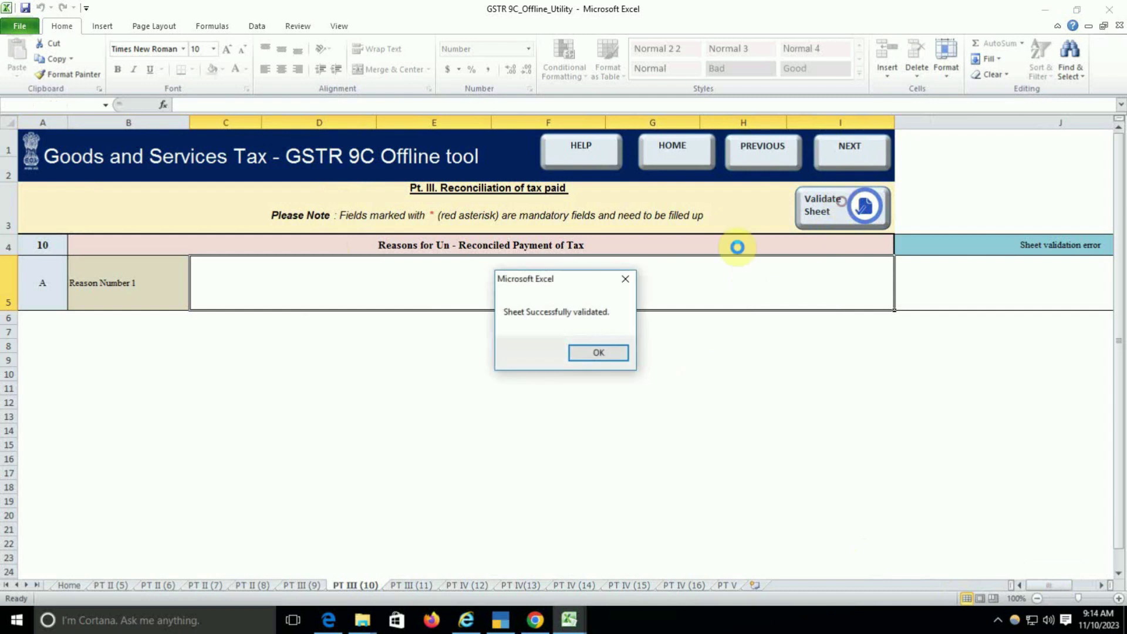
click(599, 354)
Step: Confirm the PT III (11) amounts C7:H15 total zero, then validate the sheet
click(889, 157)
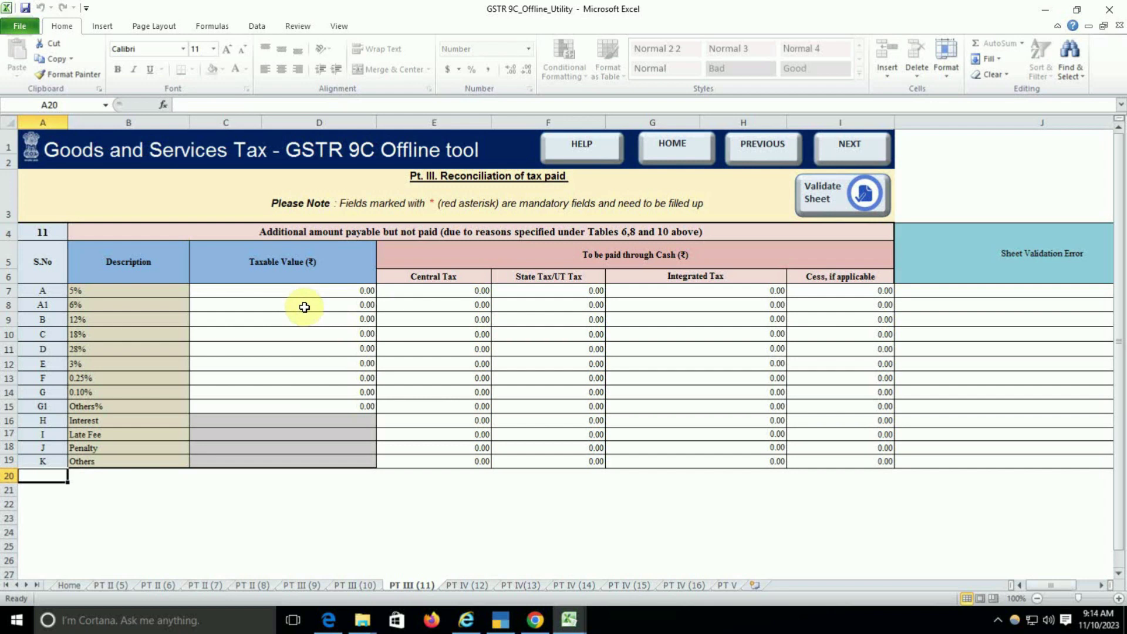
drag(293, 290, 805, 416)
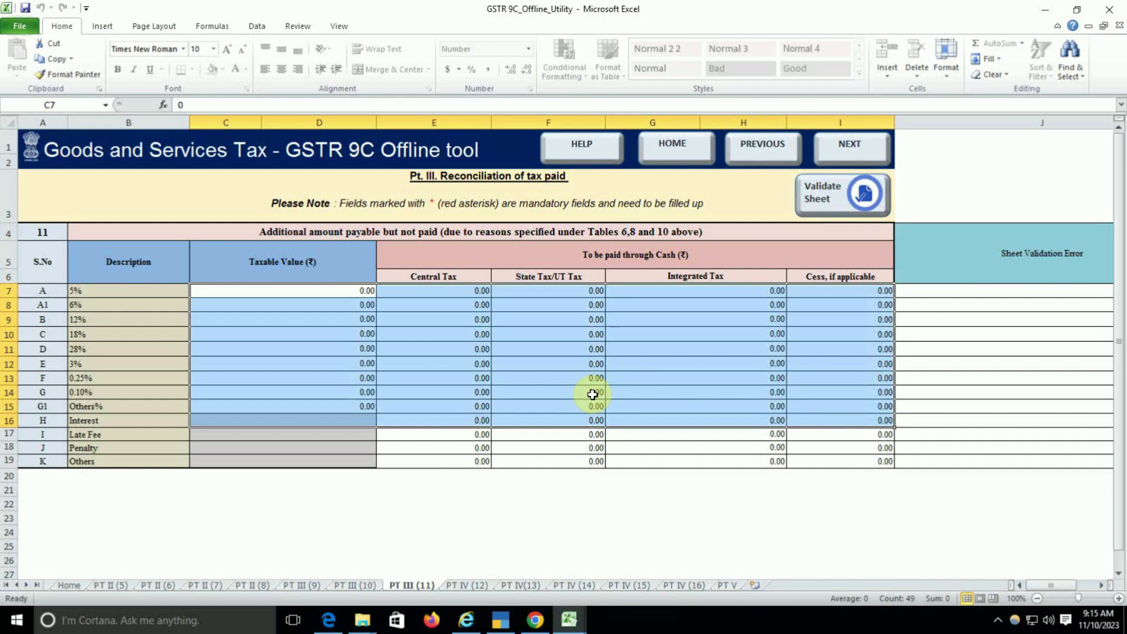
click(576, 382)
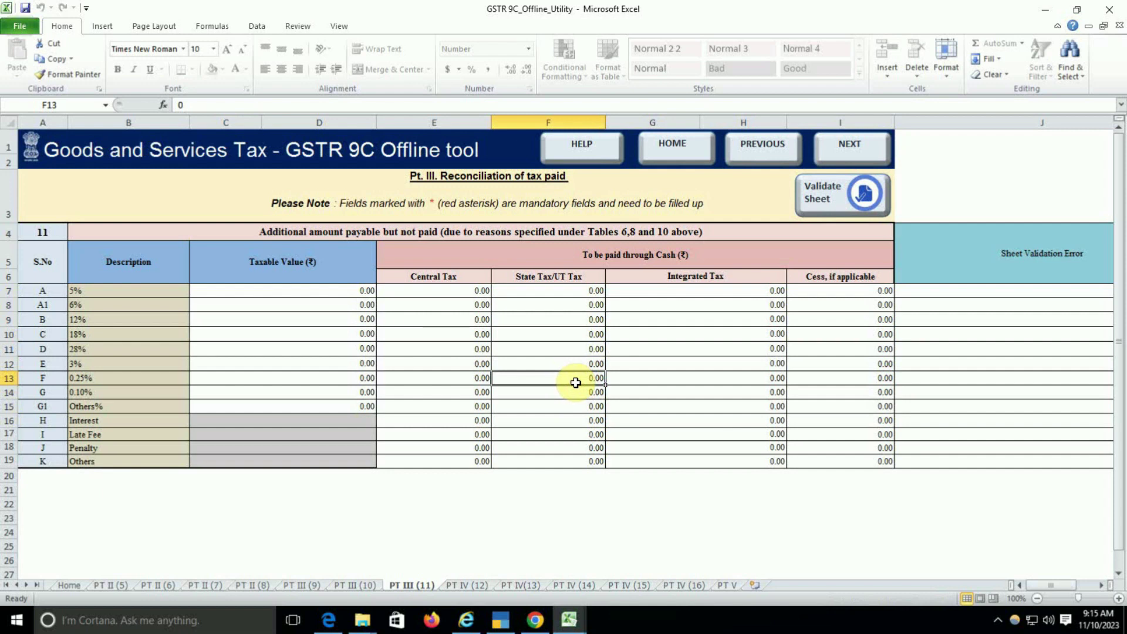
drag(267, 292, 704, 401)
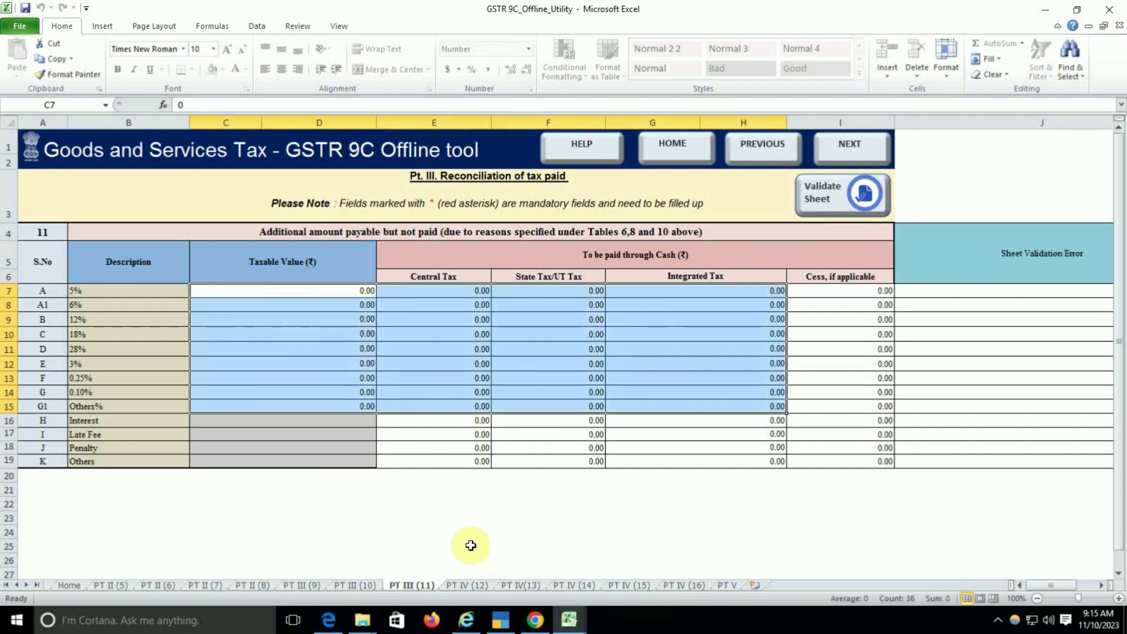
click(473, 532)
click(860, 192)
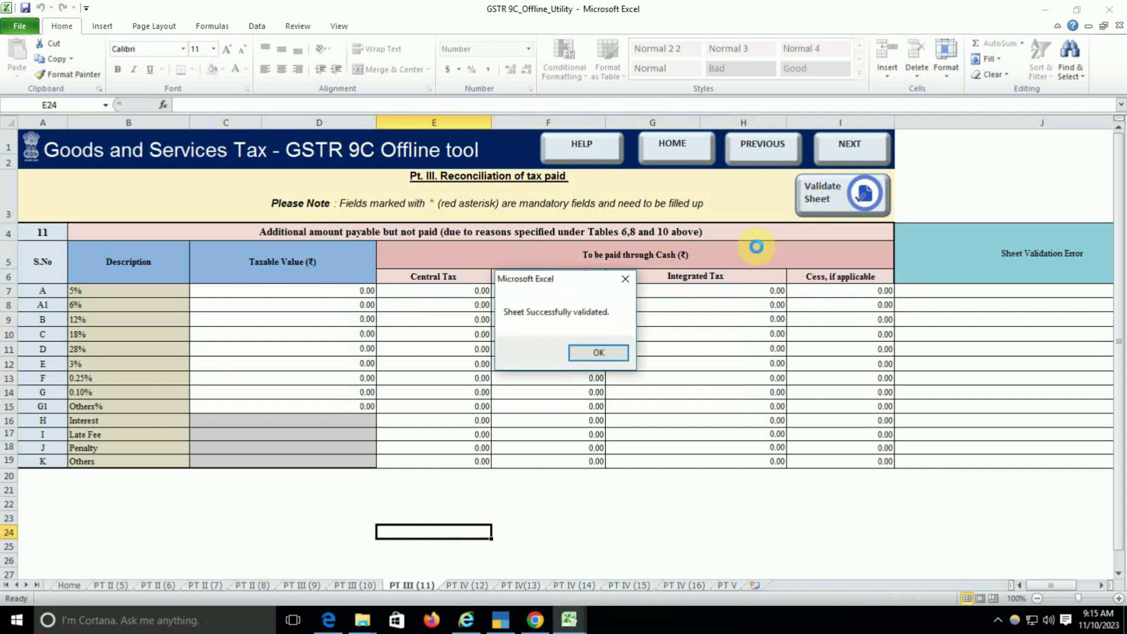
click(599, 354)
click(863, 148)
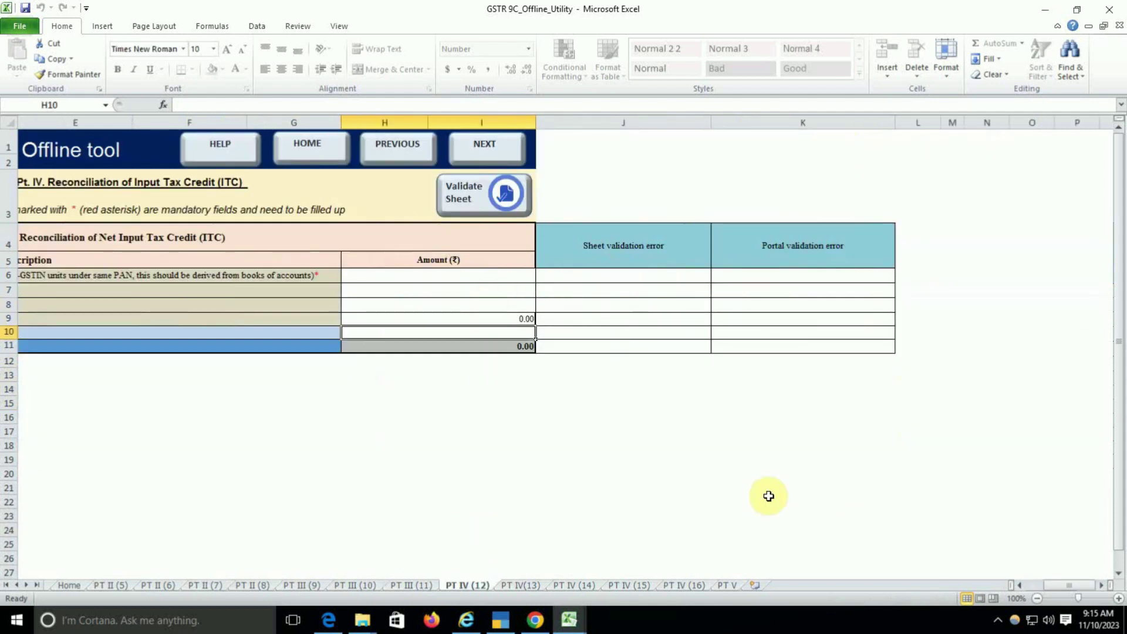
Step: Inspect the PT IV (12) rows, including row A's ITC and row E's ITC claimed in Annual Return
drag(1045, 585, 992, 584)
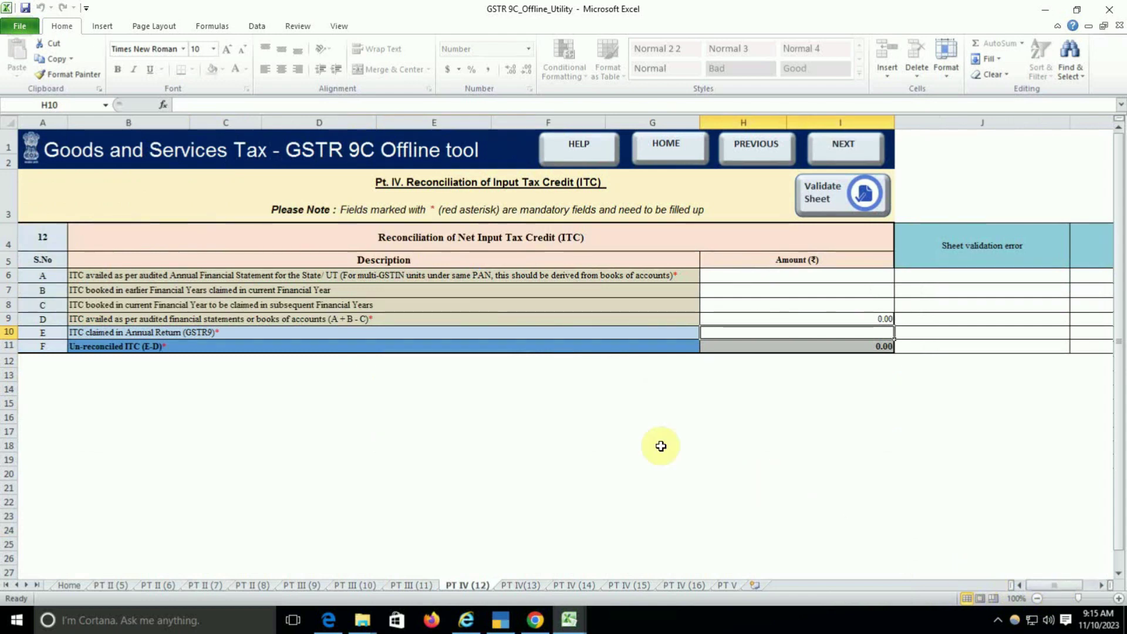
click(601, 432)
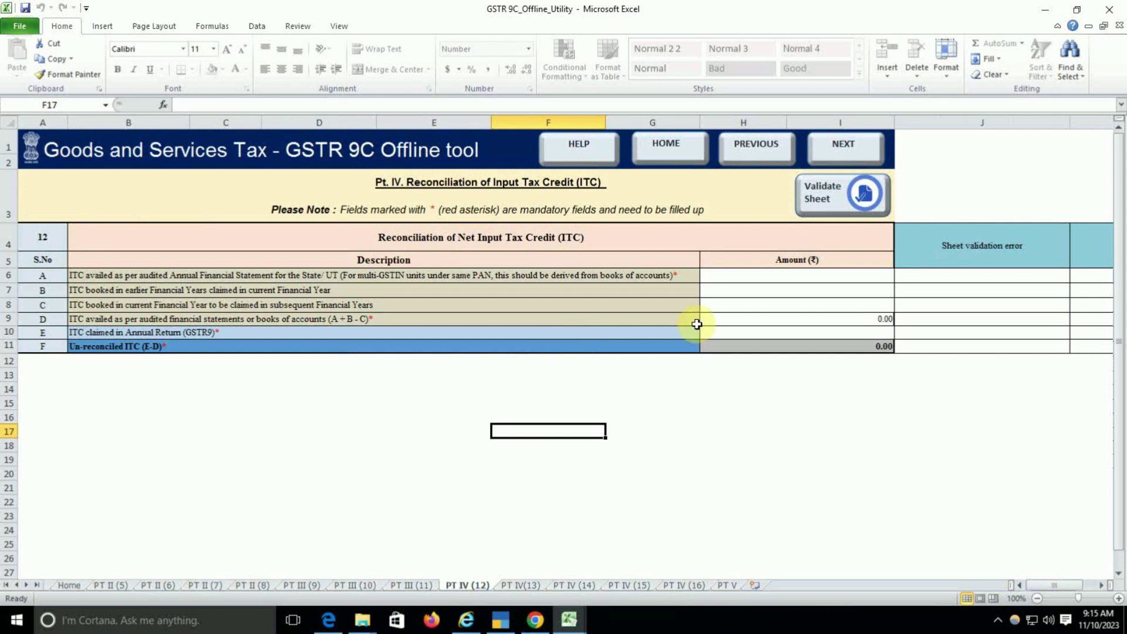
click(767, 276)
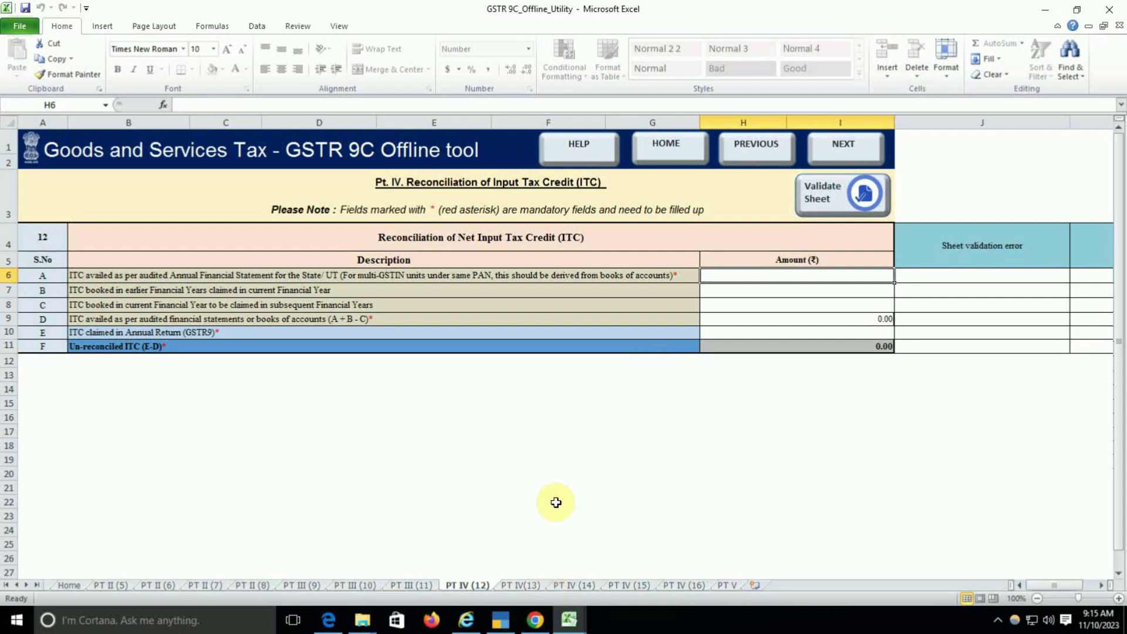
click(88, 336)
click(38, 336)
click(124, 334)
click(50, 333)
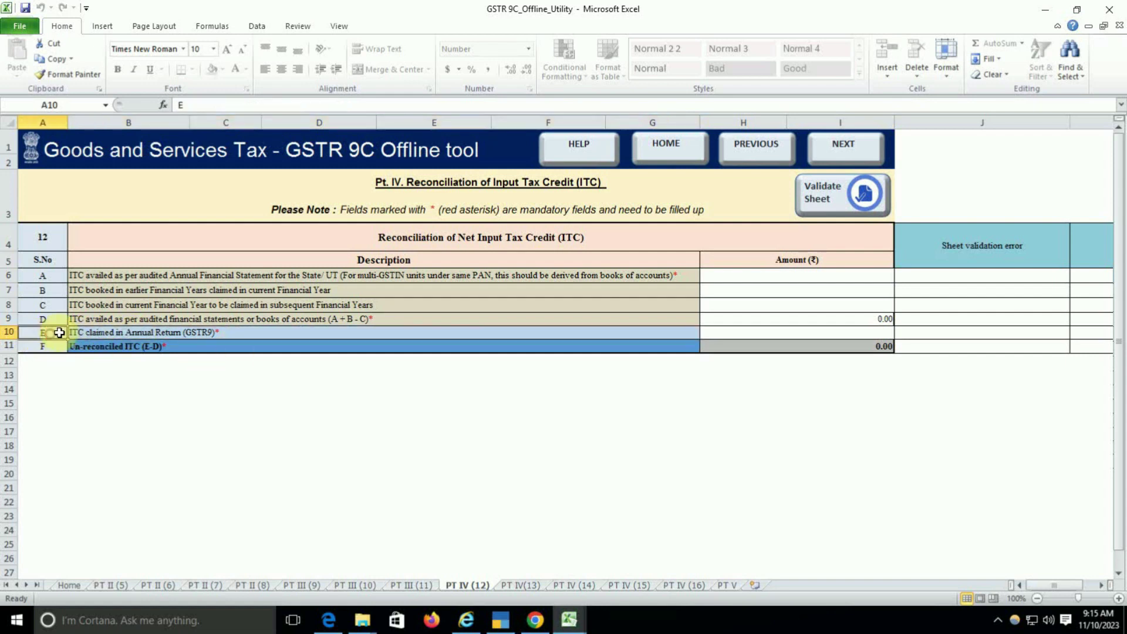
click(534, 620)
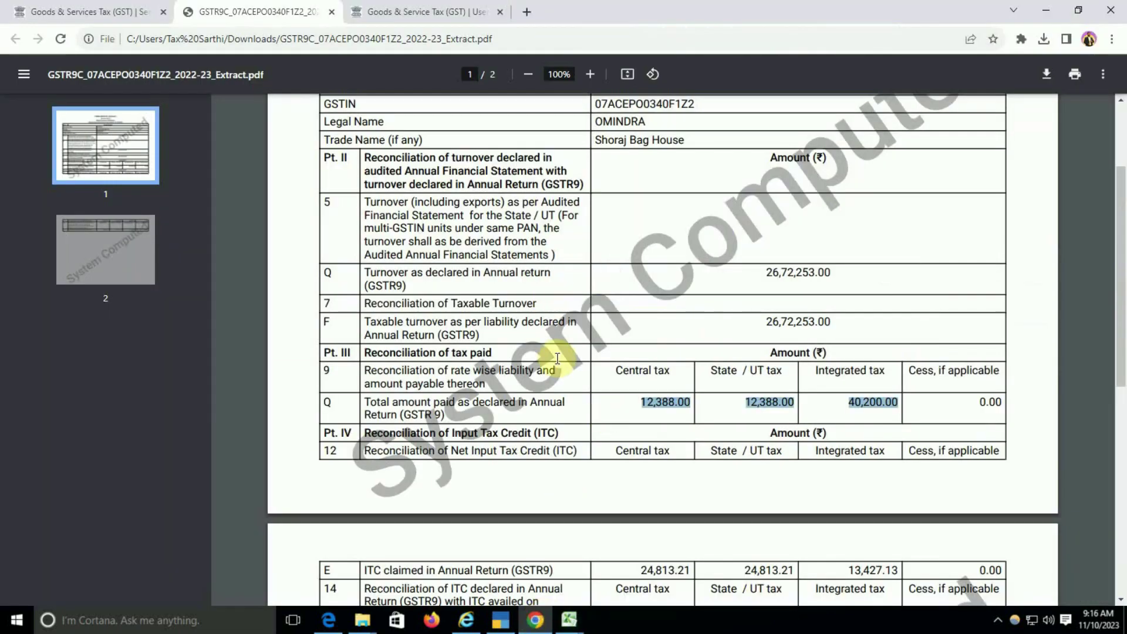
Step: Highlight row E's ITC claimed amounts 24,813.21, 24,813.21 and 13,427.13 in the PDF
scroll(580, 389, down, 3)
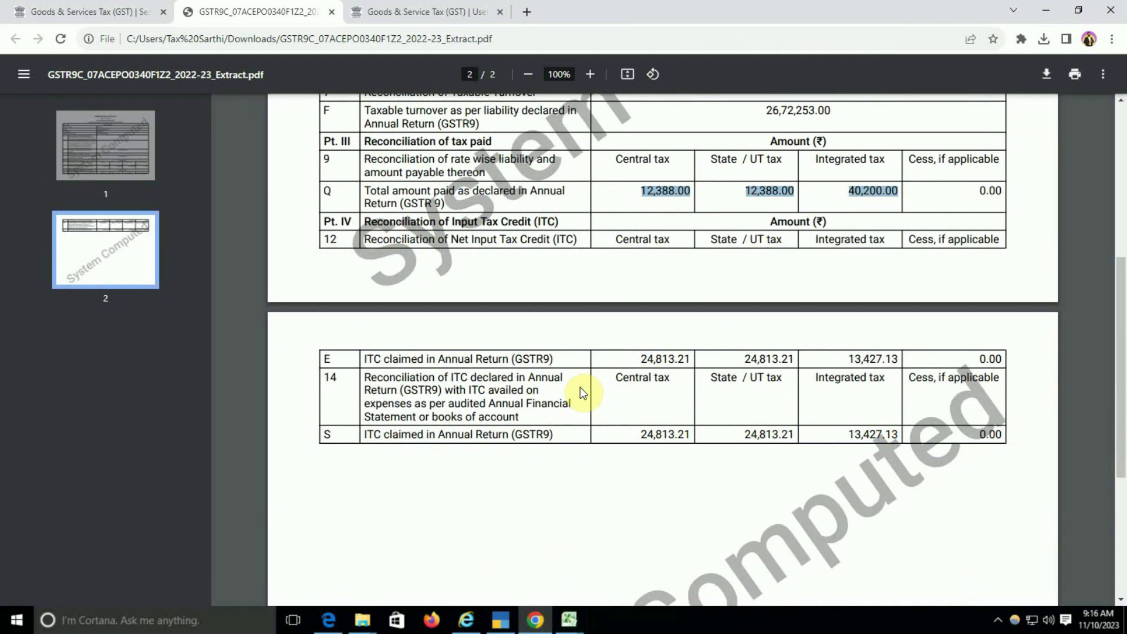
scroll(580, 388, up, 1)
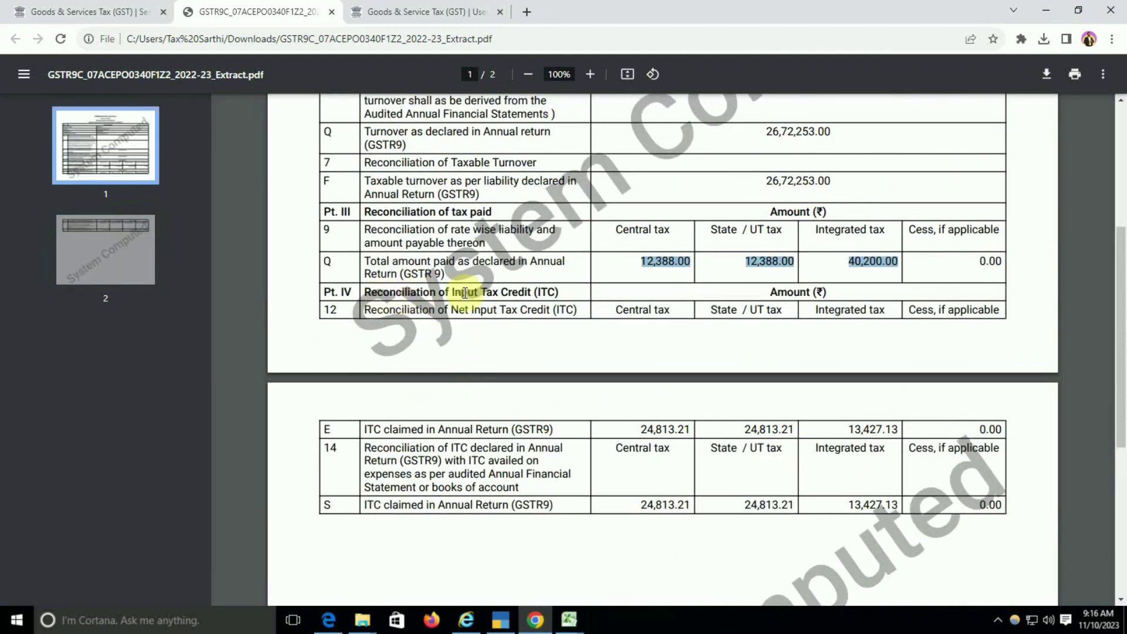
click(325, 432)
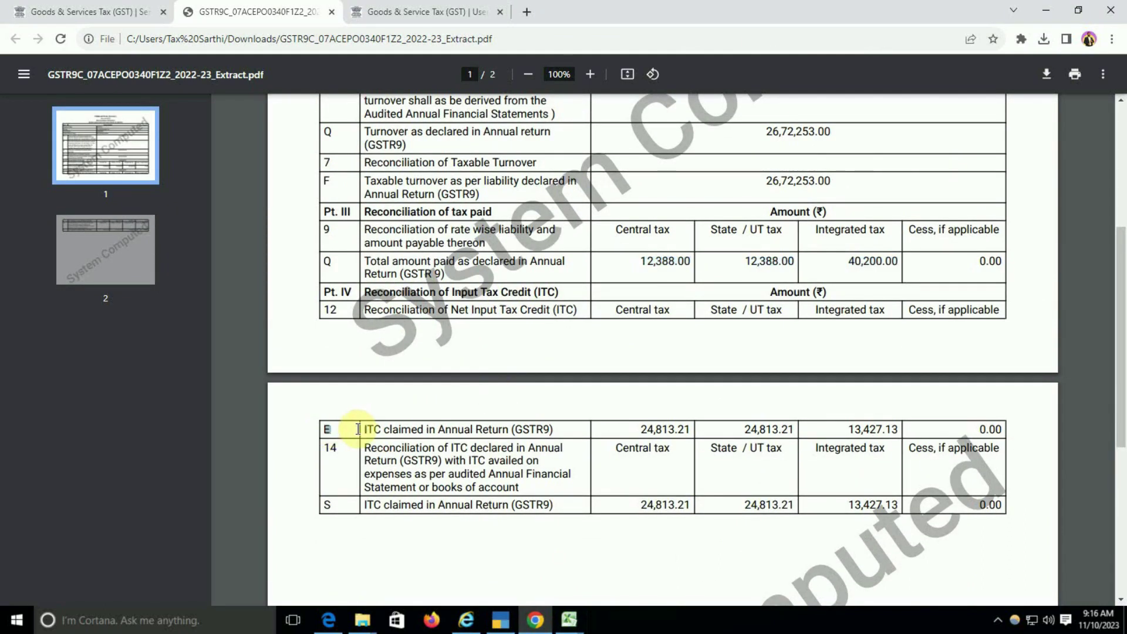
drag(478, 431, 566, 435)
click(593, 433)
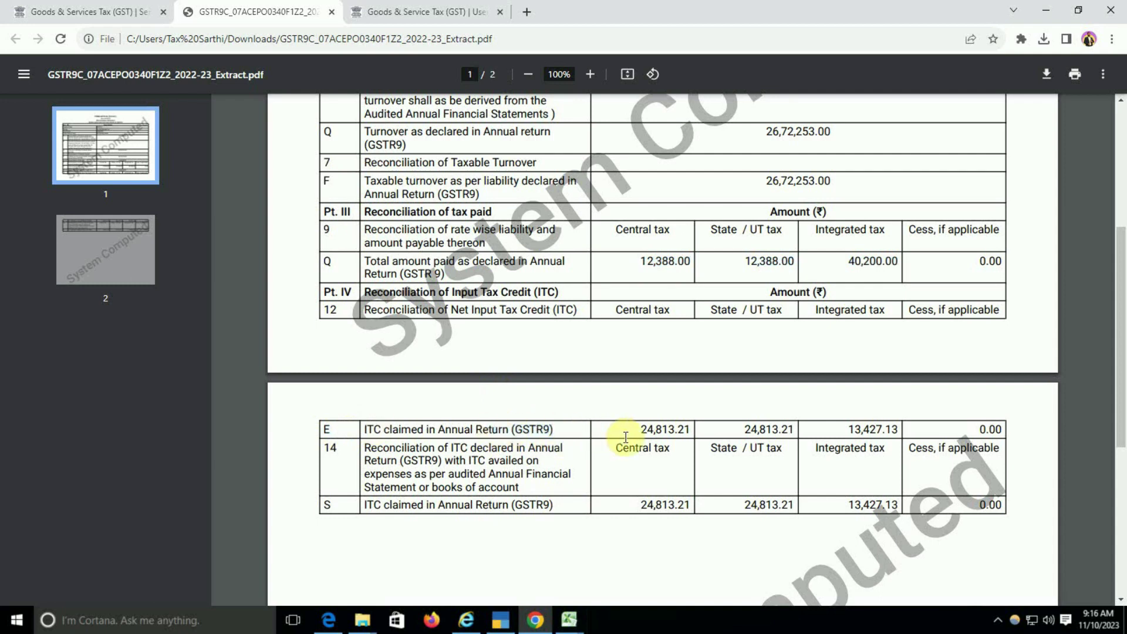
drag(639, 430, 690, 431)
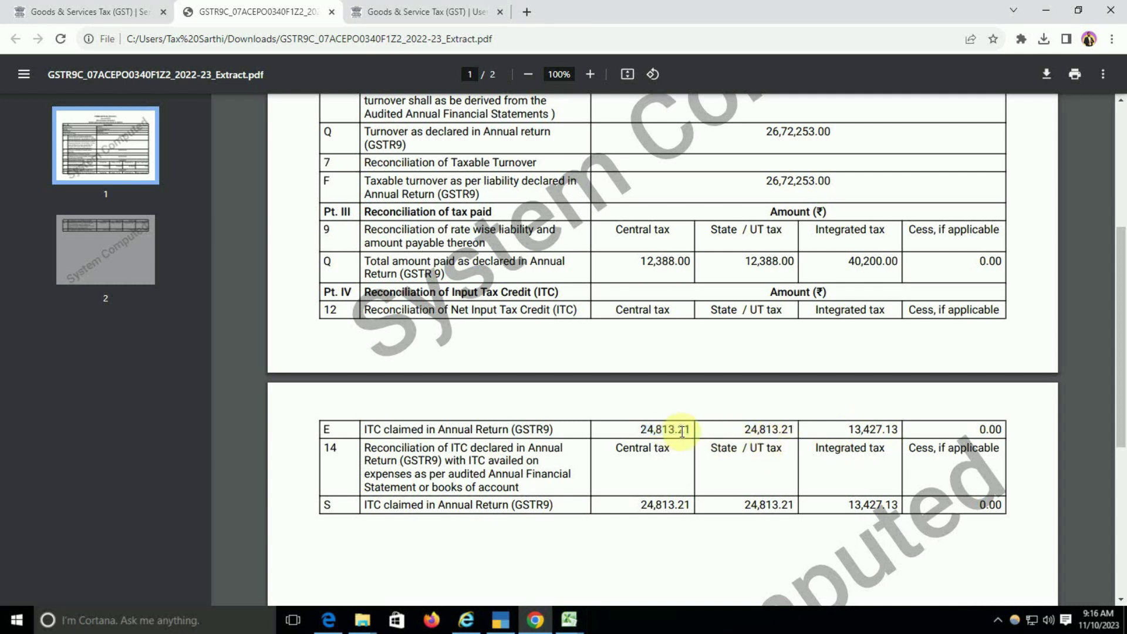
drag(718, 426, 900, 425)
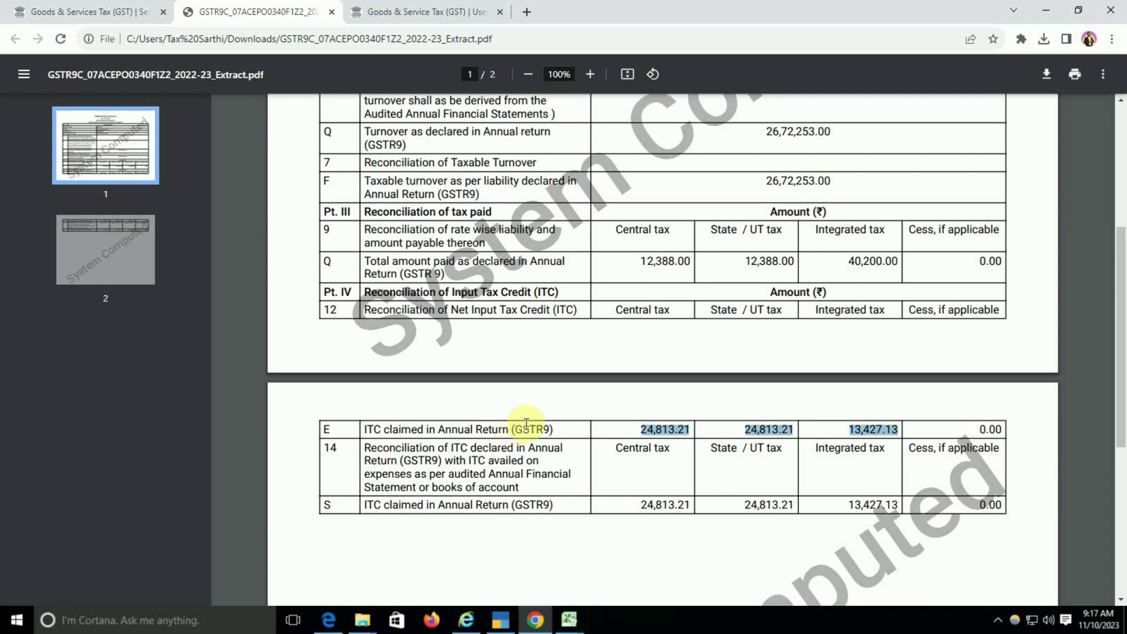
Step: On PT IV (12), enter 63,053.55 as ITC claimed in the Annual Return (H10)
mouse_move(569, 620)
click(657, 580)
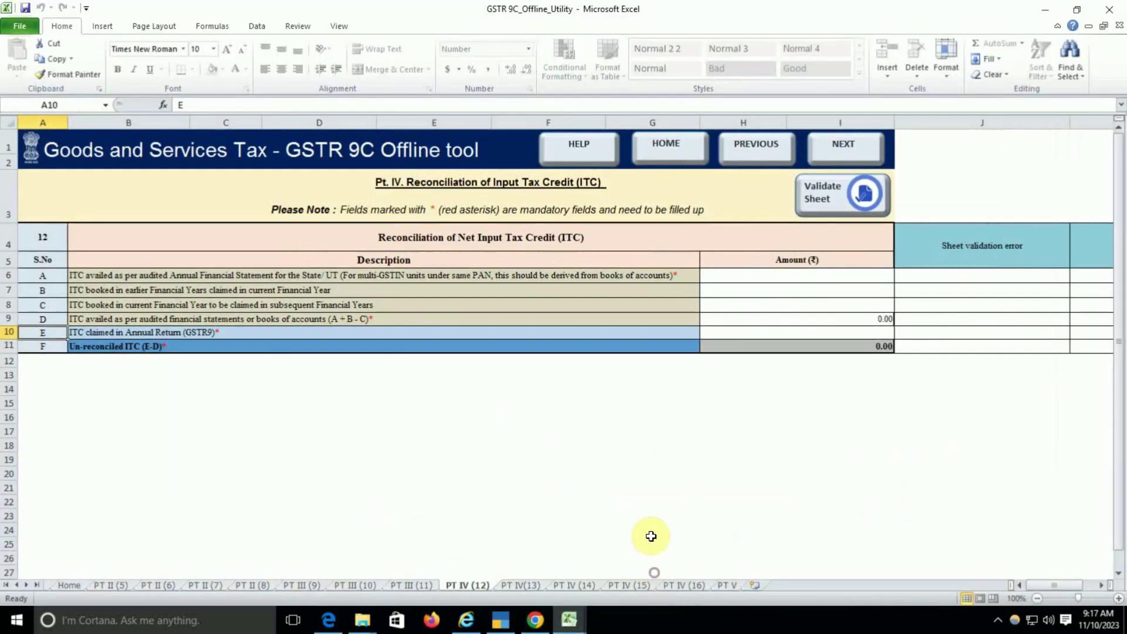
click(807, 332)
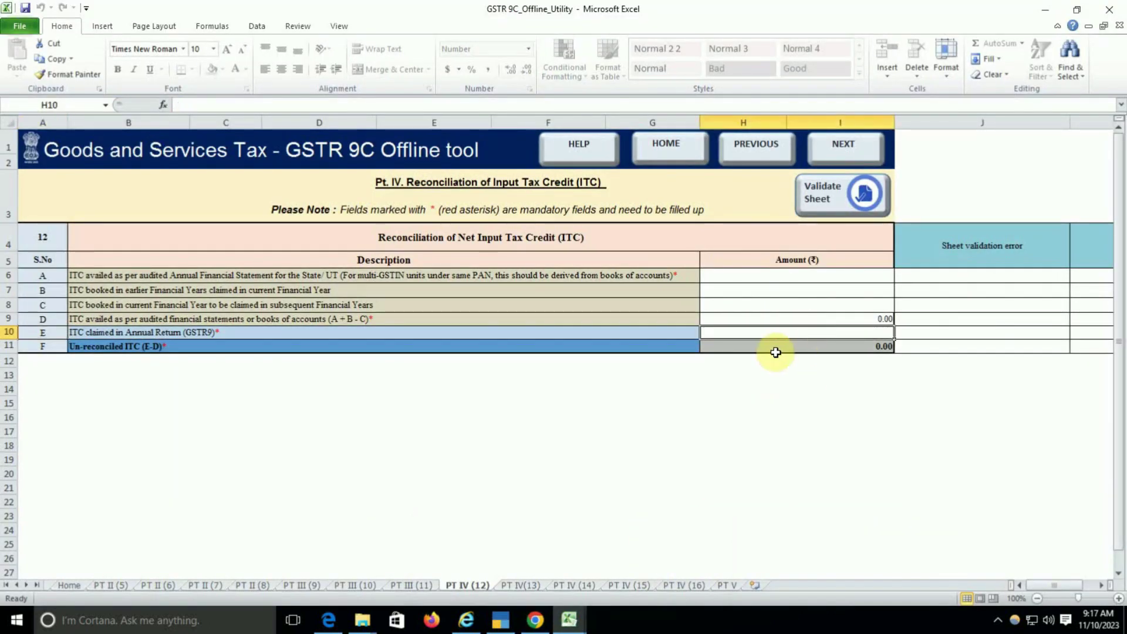
text(63053.55)
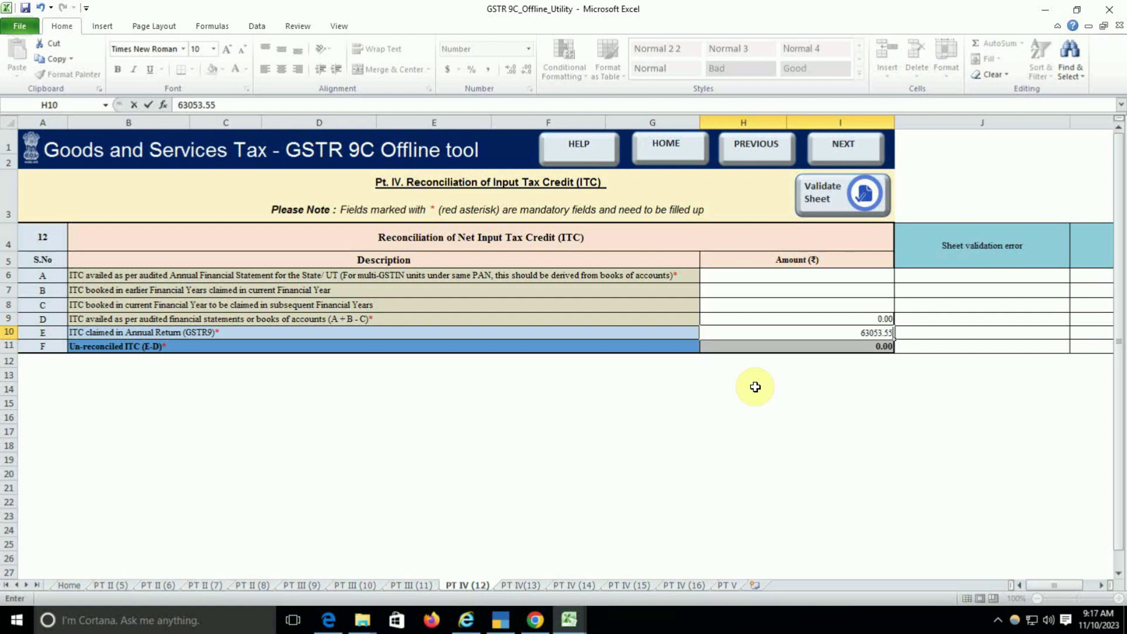
click(757, 388)
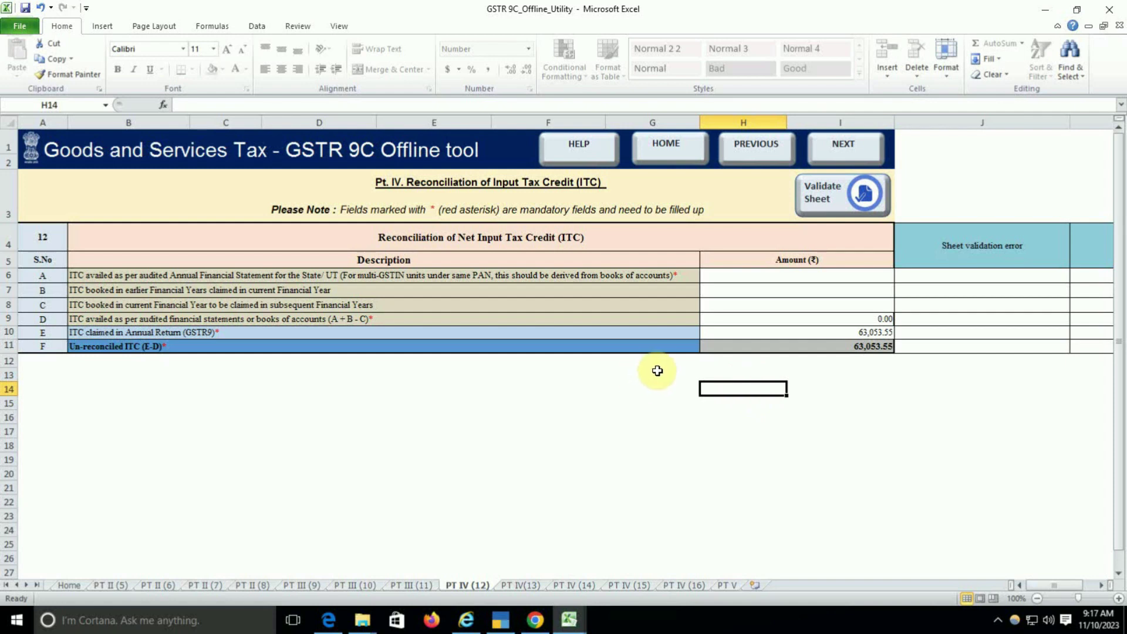
Step: On the GST Audit workbook's Reco-ITC sheet, confirm the 63,054 3B ITC total is =SUM(E9:E20)
key(alt+Tab)
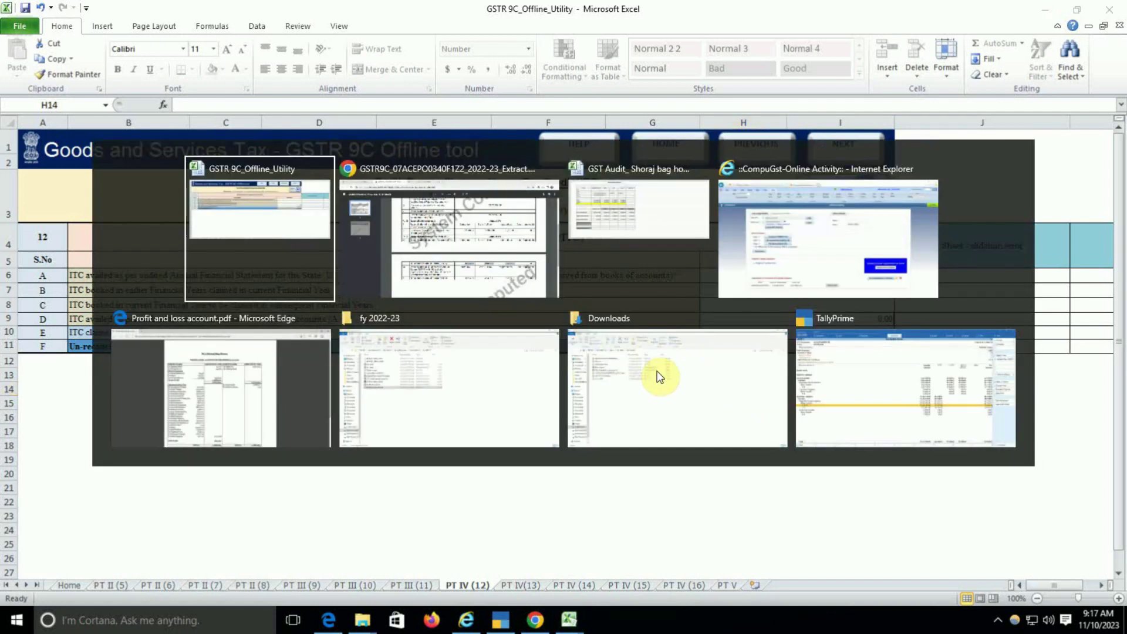
key(alt+Tab)
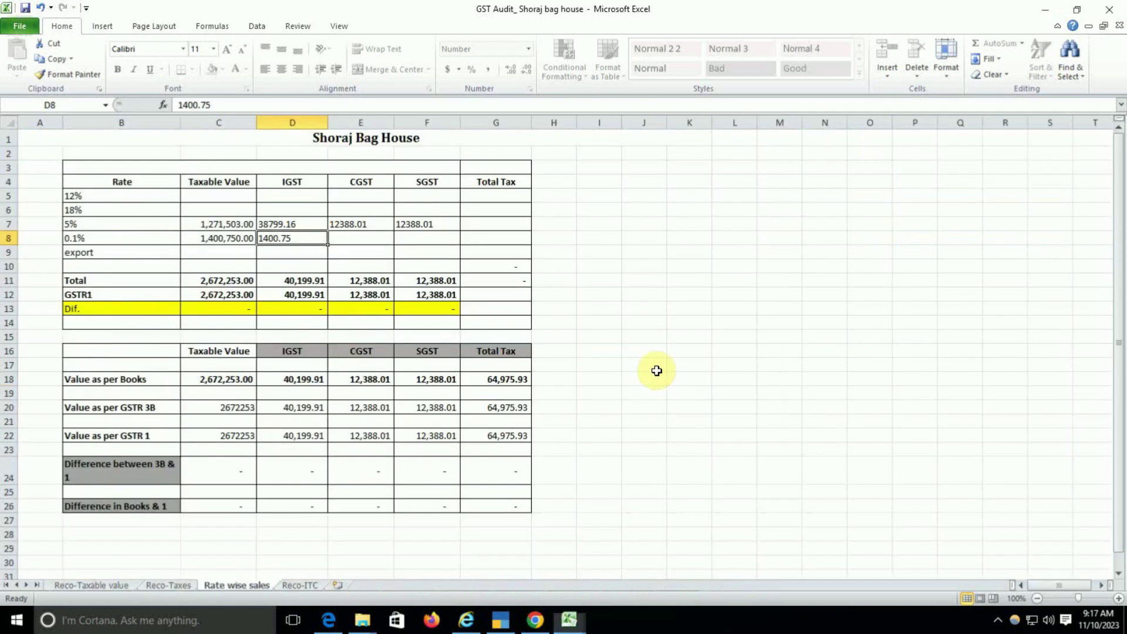
click(314, 506)
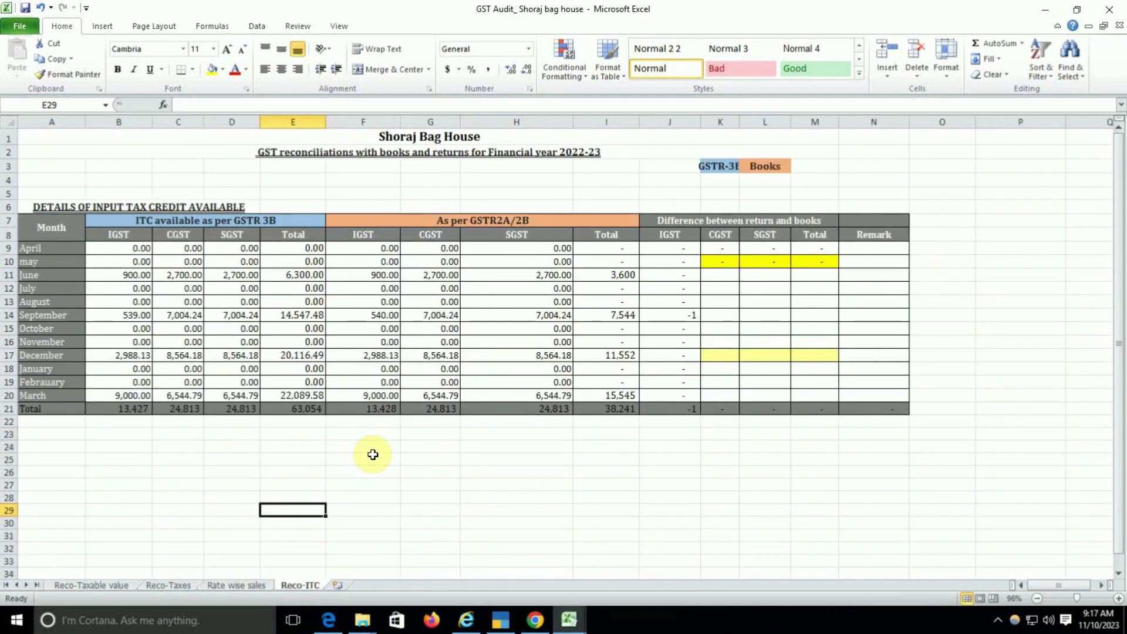
click(319, 411)
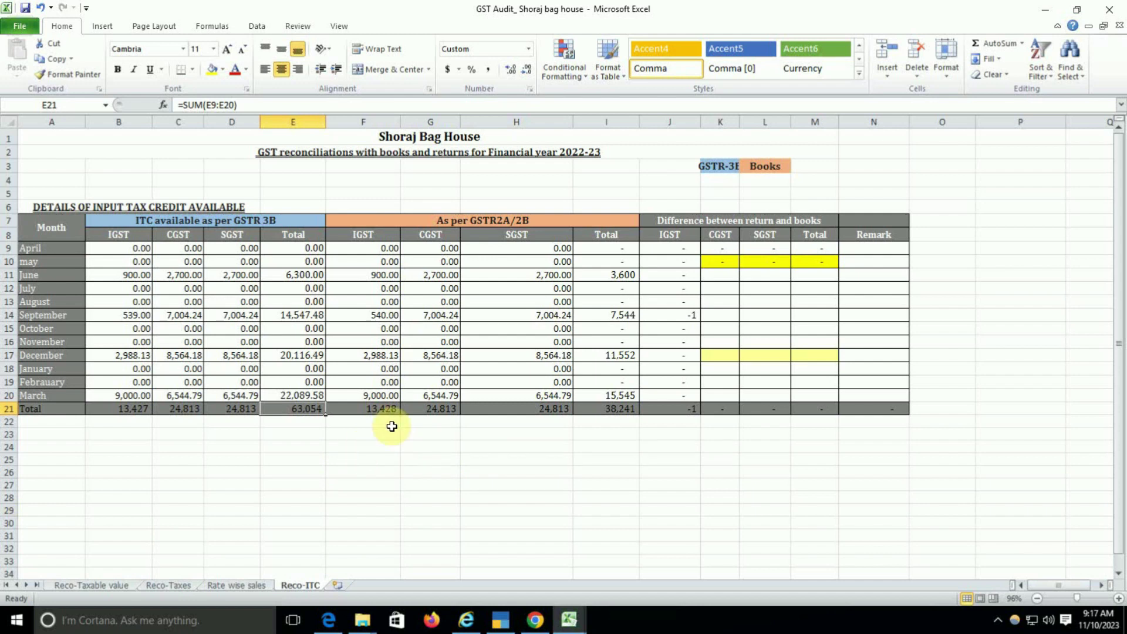
click(504, 625)
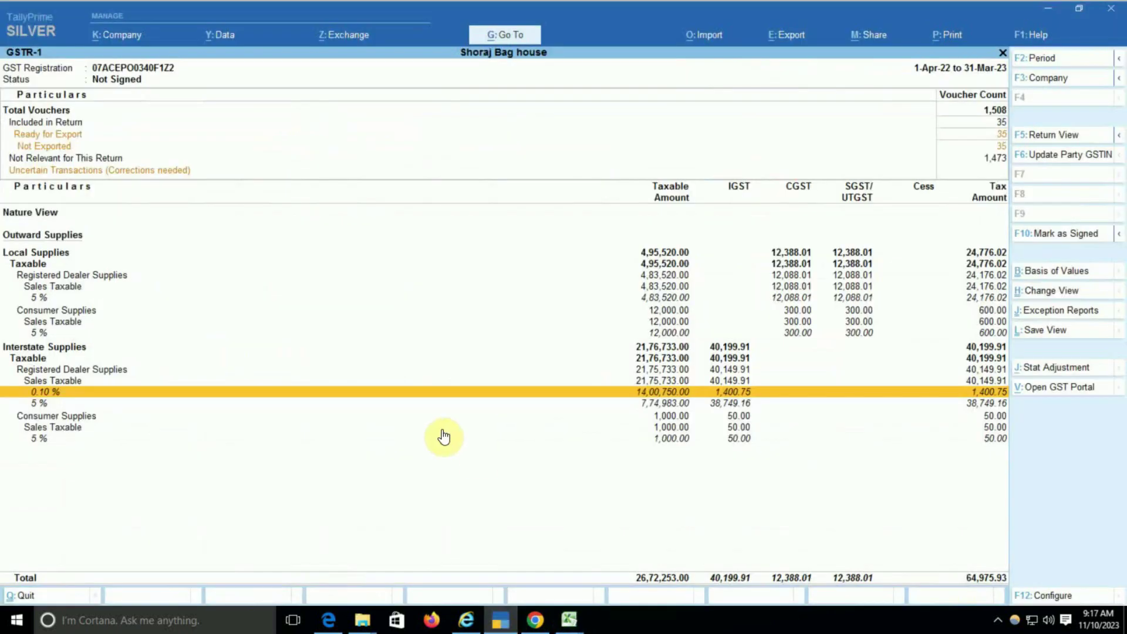
Step: Close the GSTR-1 report and the Balance Sheet, ending on the Gateway of Tally
key(Escape)
key(Escape)
key(Escape)
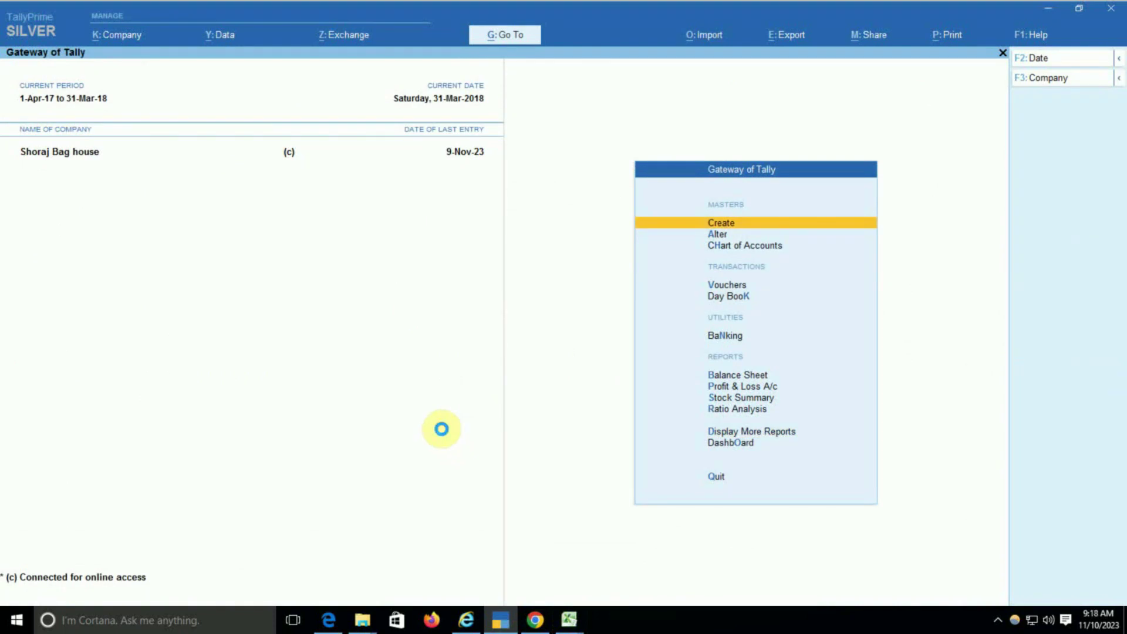
key(b)
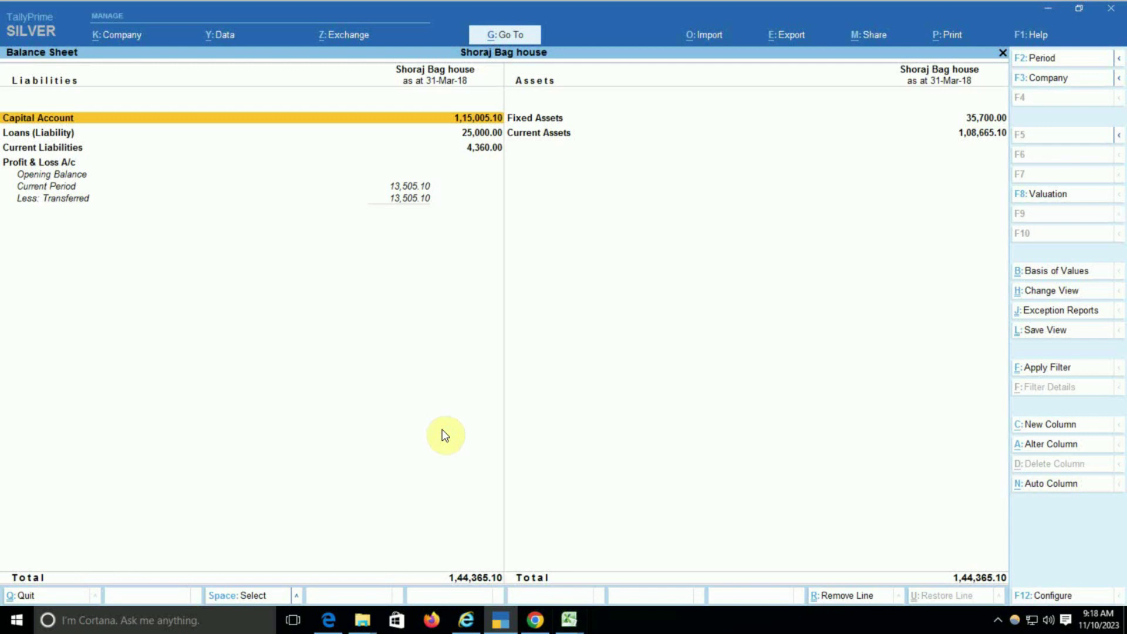
key(Escape)
key(Escape)
key(n)
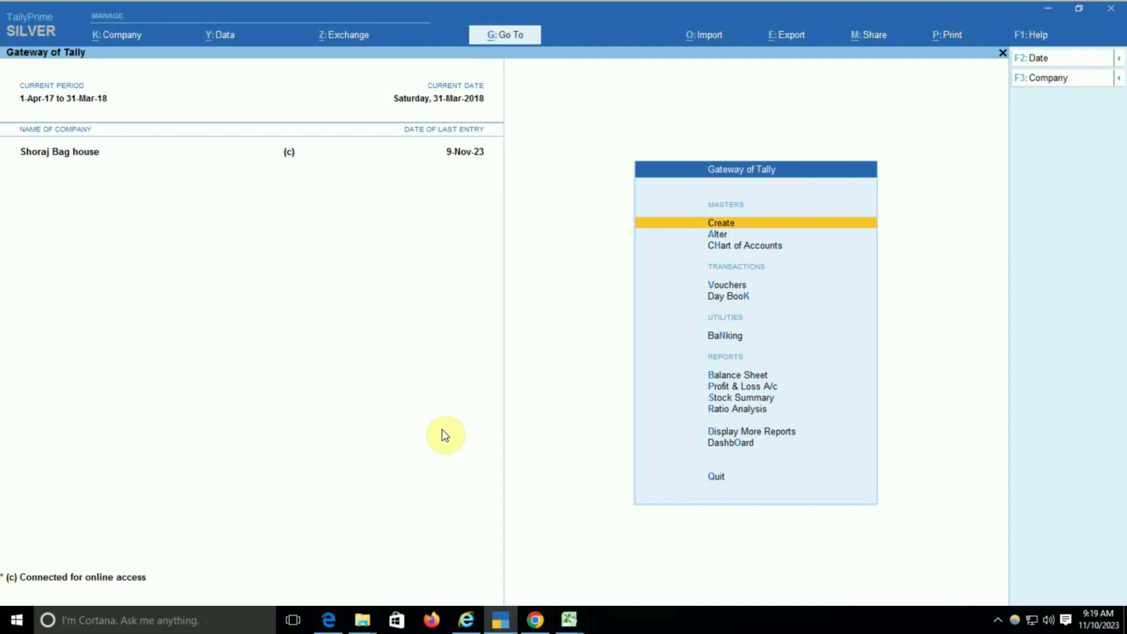
click(363, 620)
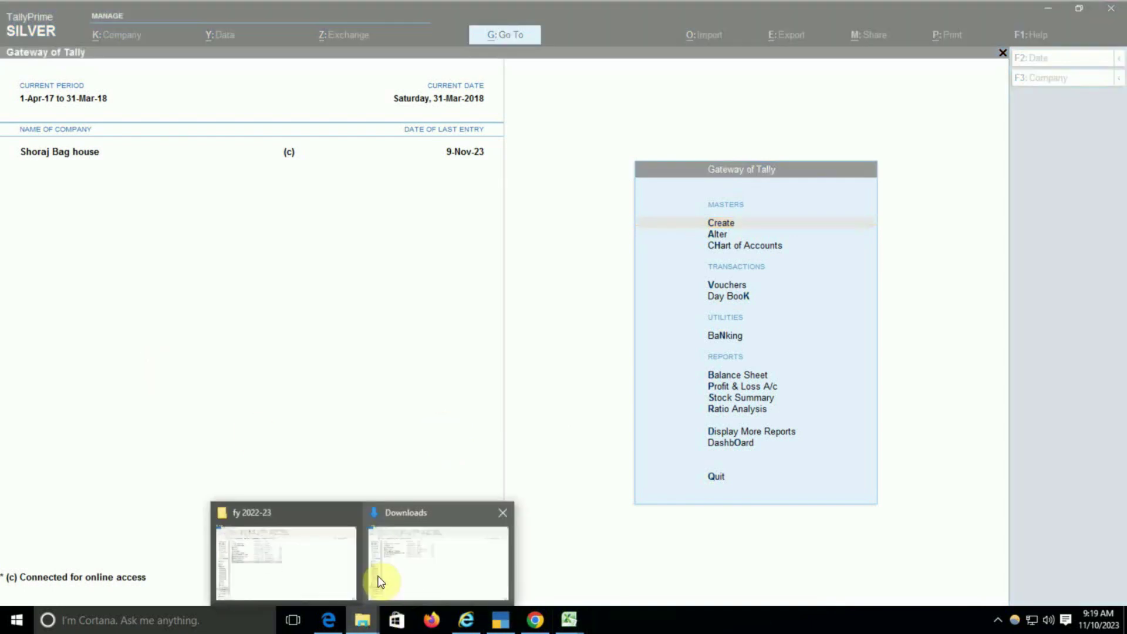
click(340, 572)
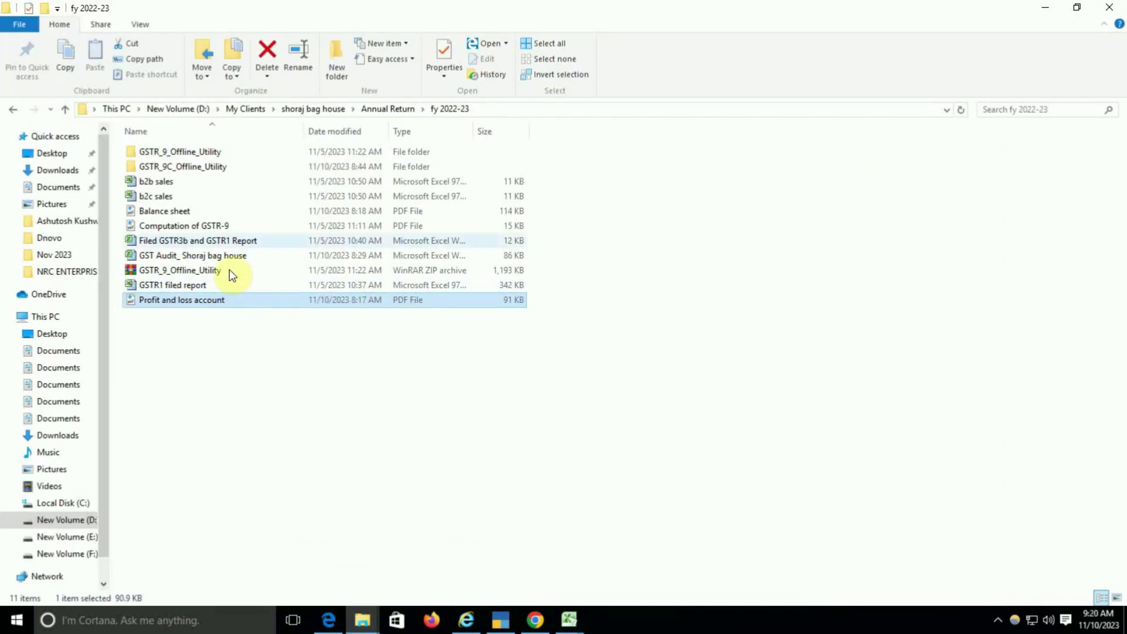
double_click(192, 210)
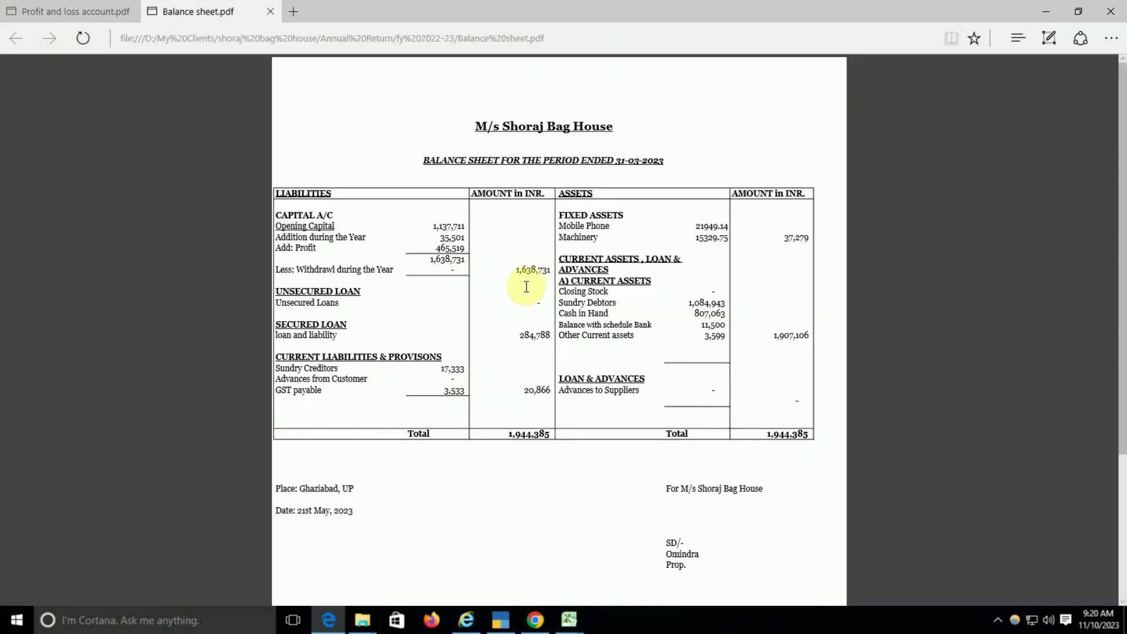
click(1110, 11)
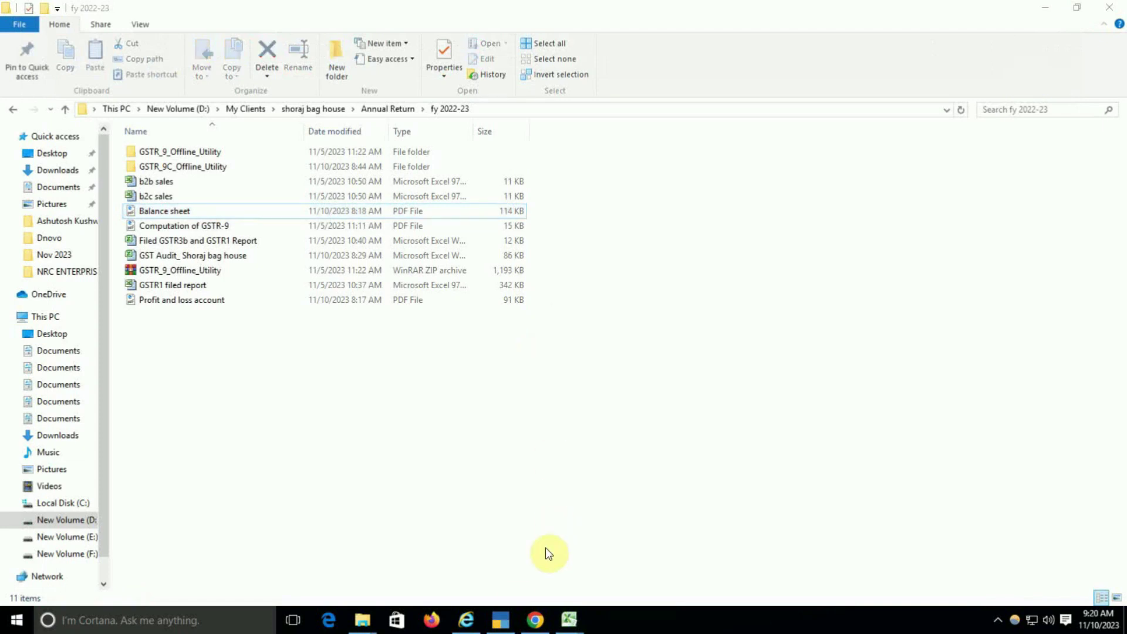
click(500, 620)
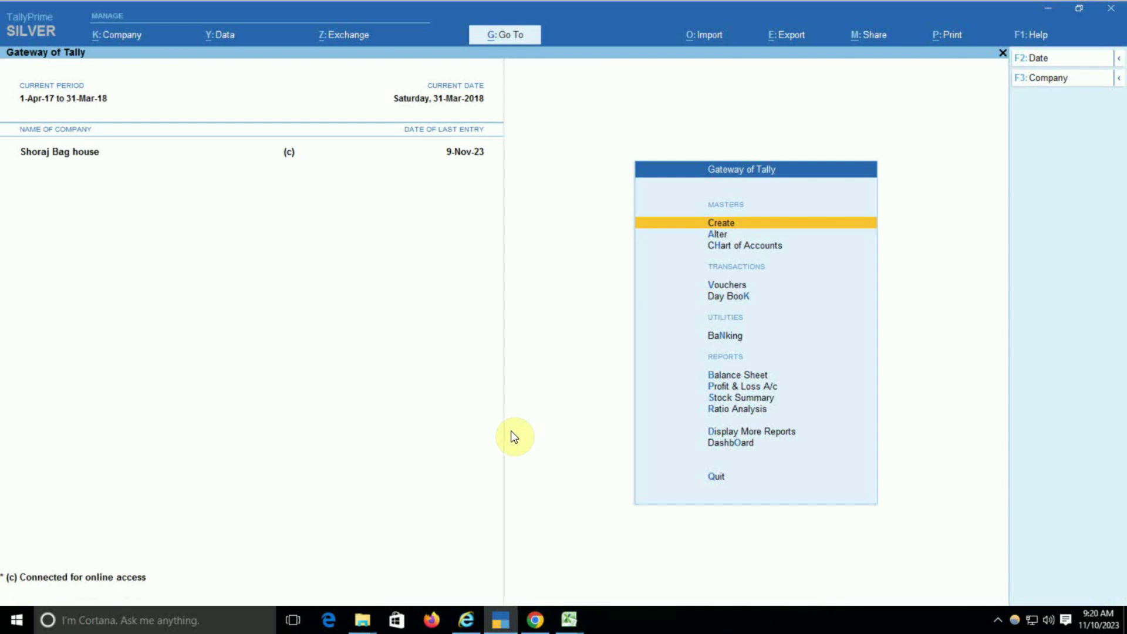
Step: Open the Balance Sheet for the period 1-4-2022 to 31-3-2023
key(b)
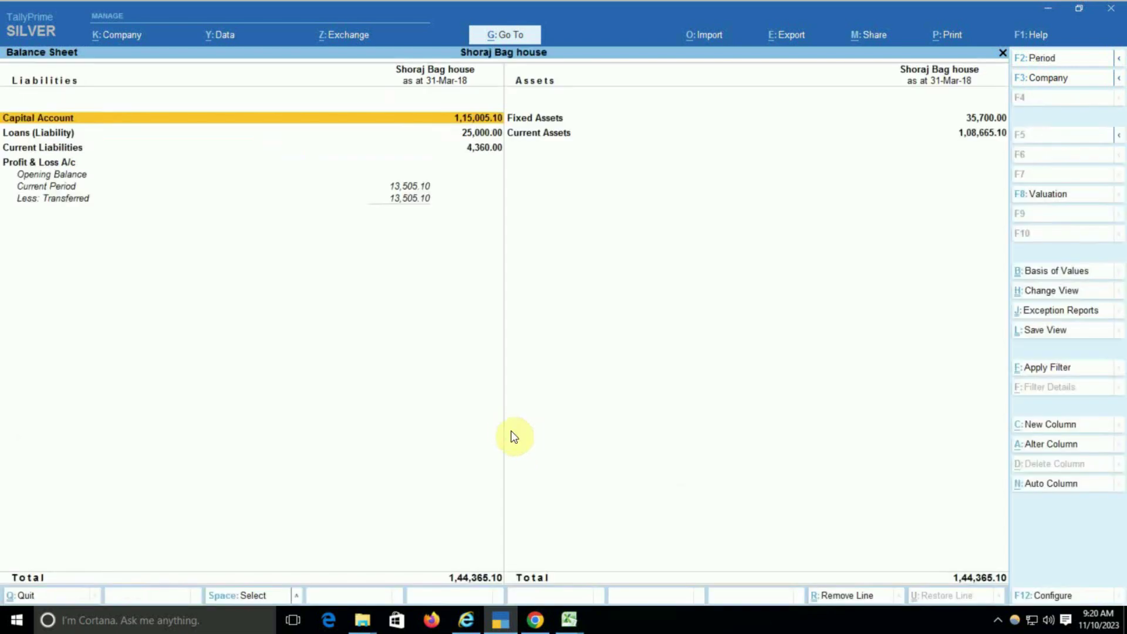
key(alt+F2)
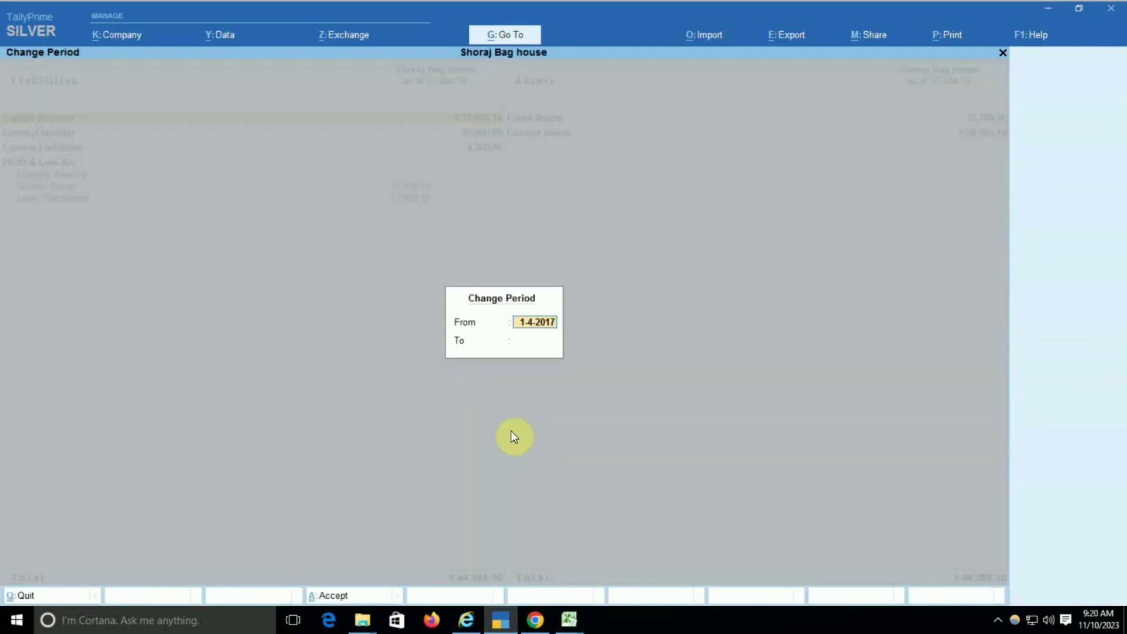
text(1-4-2022)
key(Return)
text(31-3-2023)
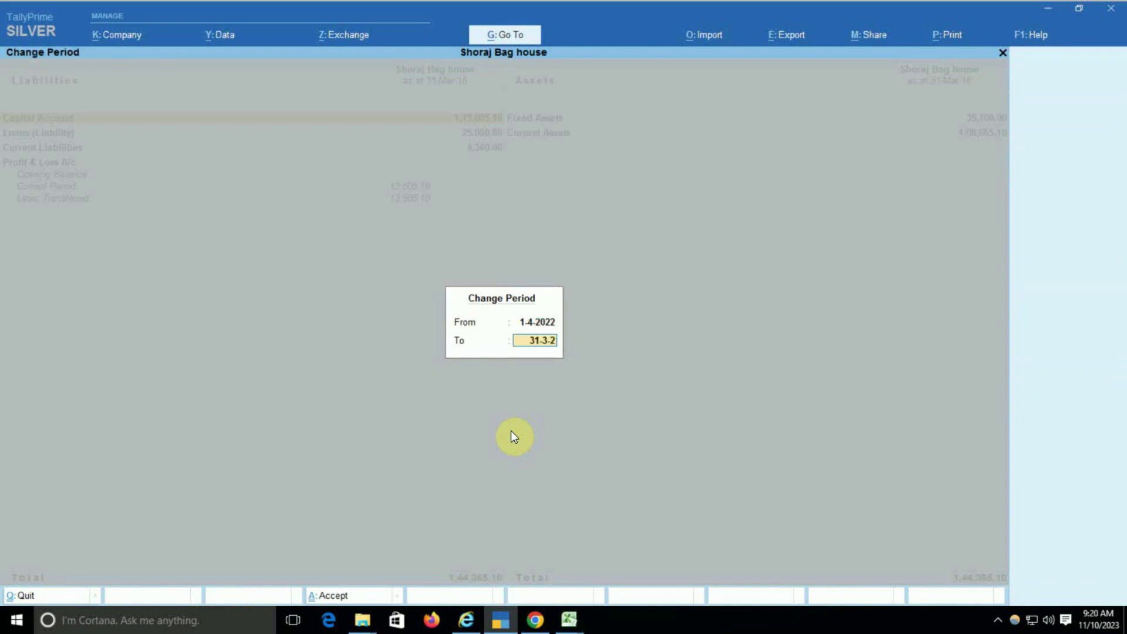
key(Return)
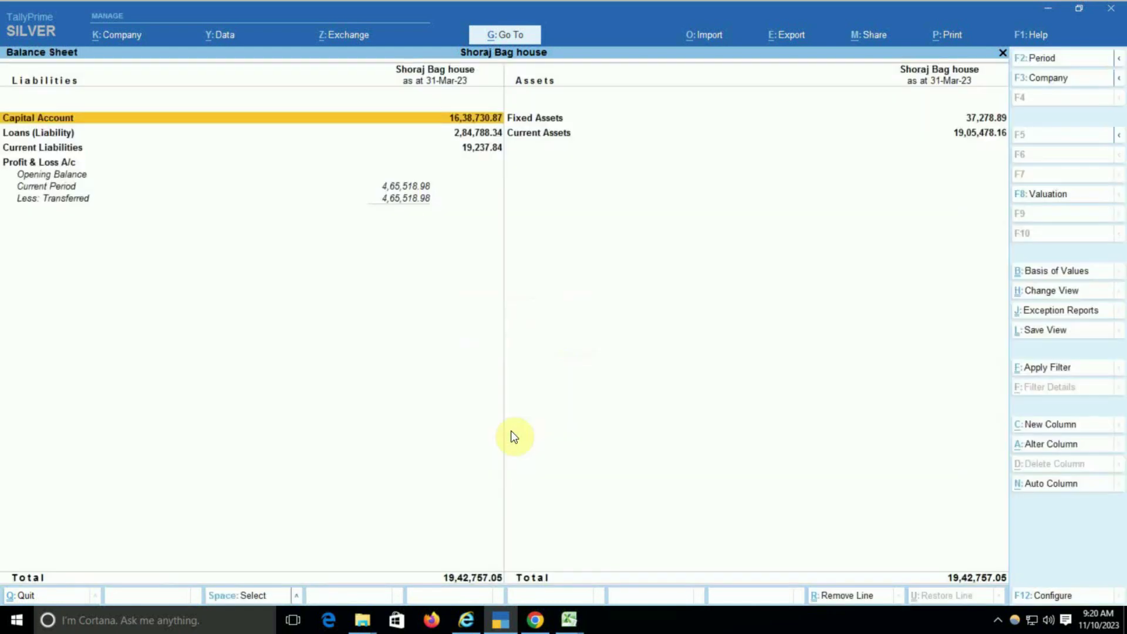
Step: Drill into Current Liabilities > Duties & Taxes and show opening balance and transaction columns
key(Down)
key(Down)
key(Return)
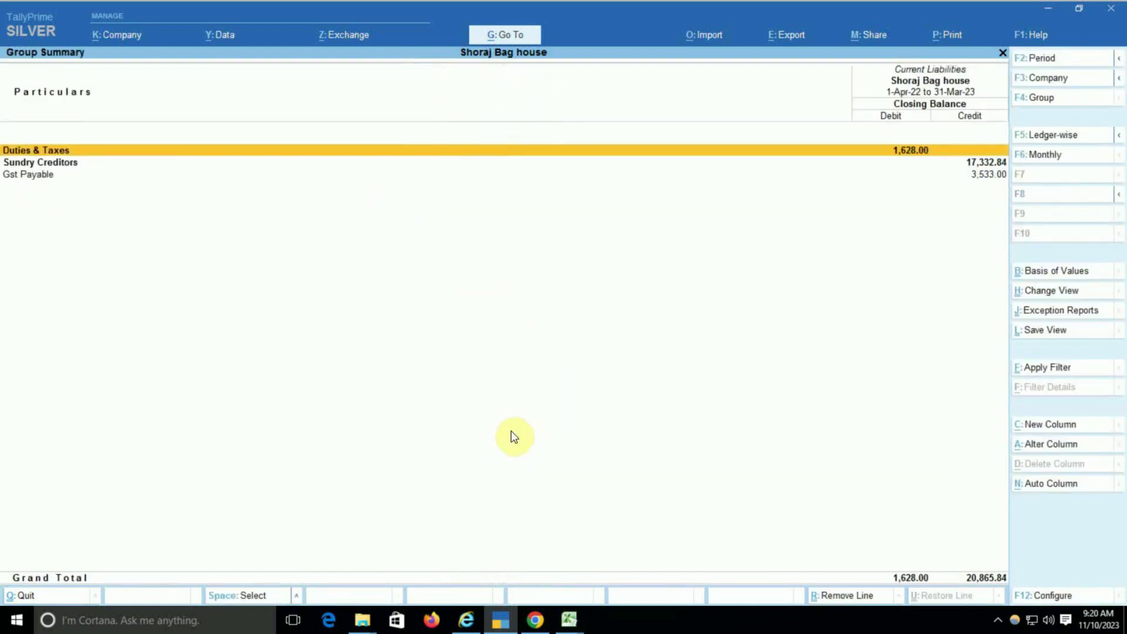
key(Return)
key(F12)
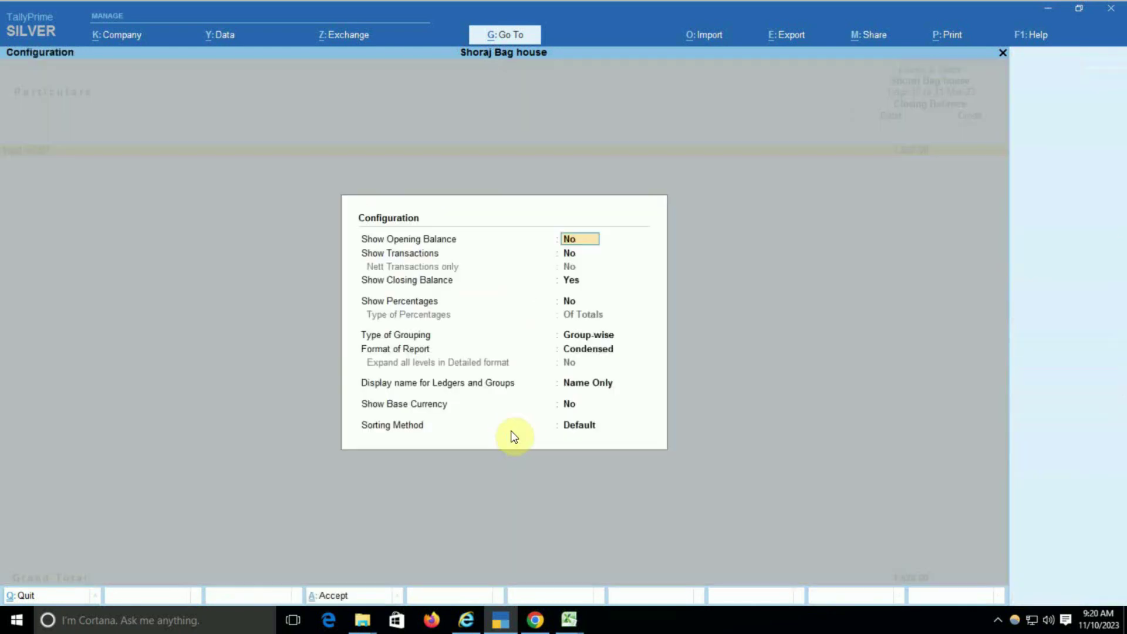
key(y)
key(y)
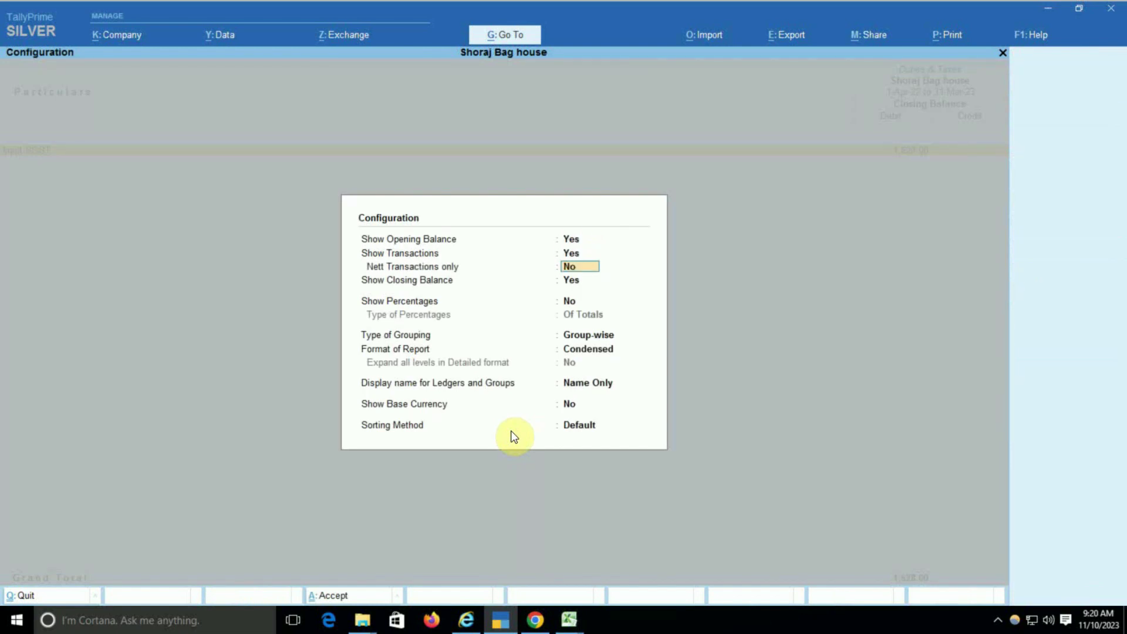
key(Return)
key(Return)
key(Return)
key(Return)
key(Return)
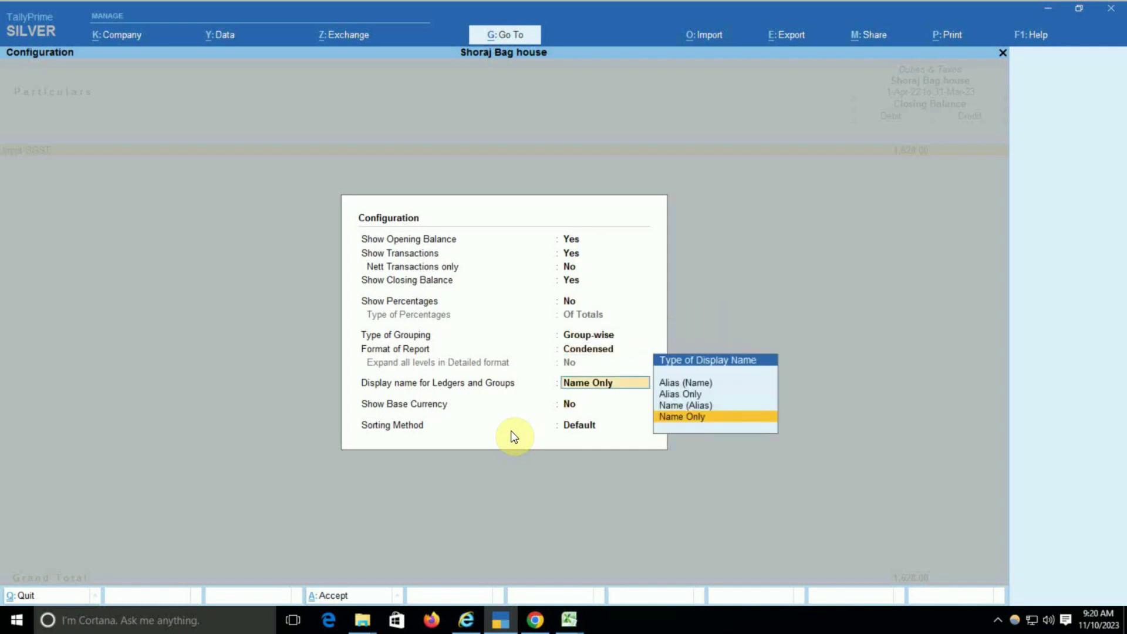
key(Return)
key(Return)
key(Return)
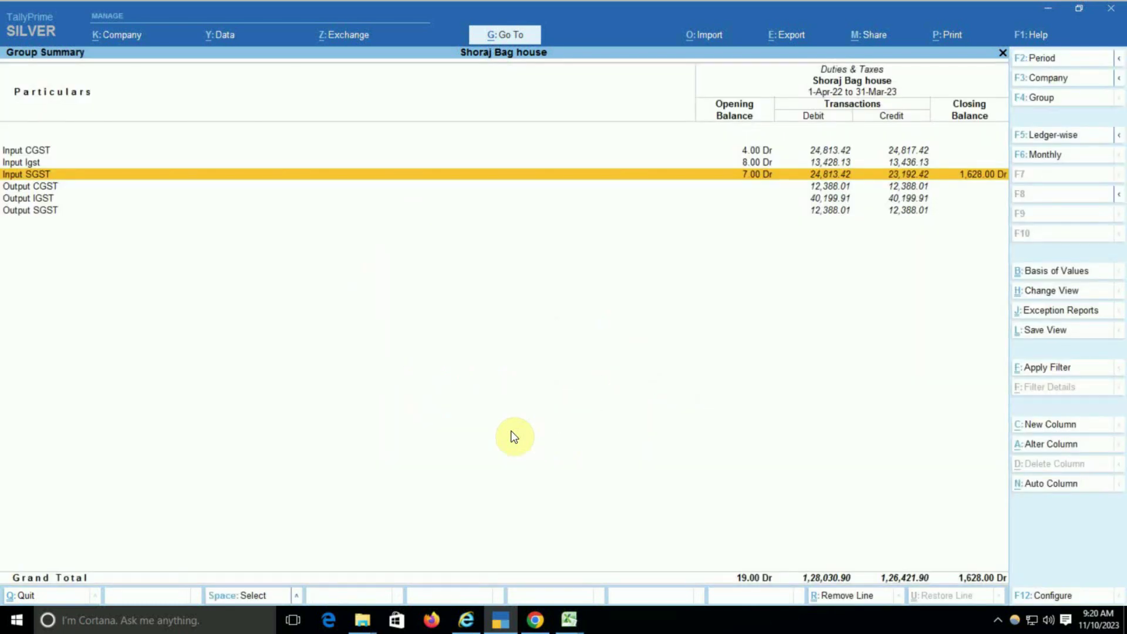
Step: Remove the Output CGST, IGST and SGST ledgers, leaving Input ledgers with 63,054.97 debits
key(Down)
key(Down)
key(Down)
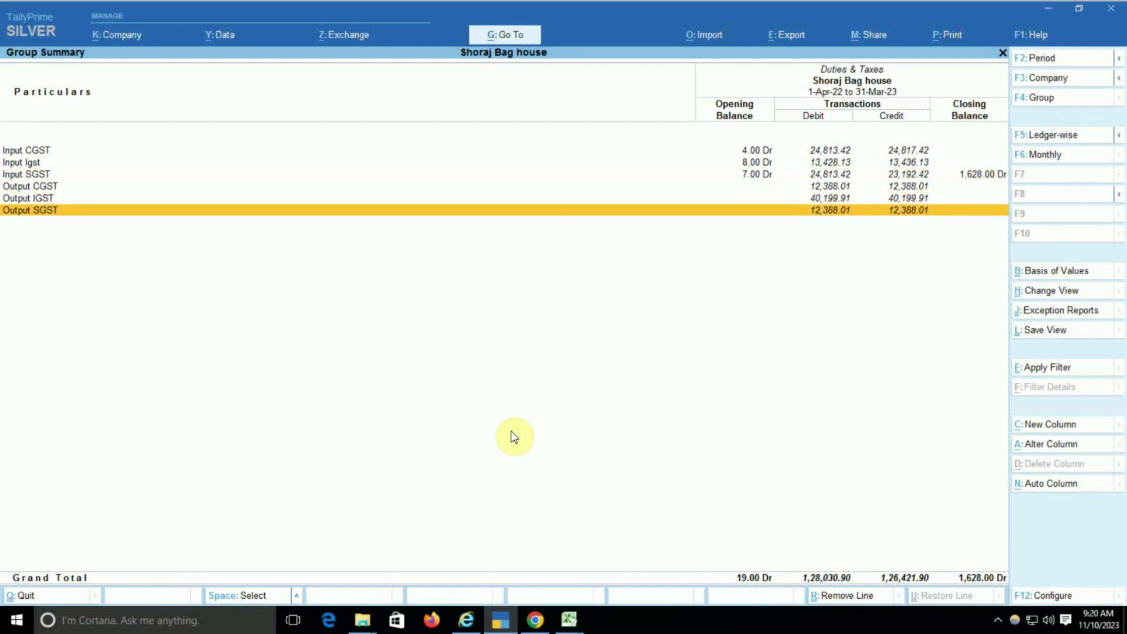
key(shift+Up)
key(shift+Up)
key(space)
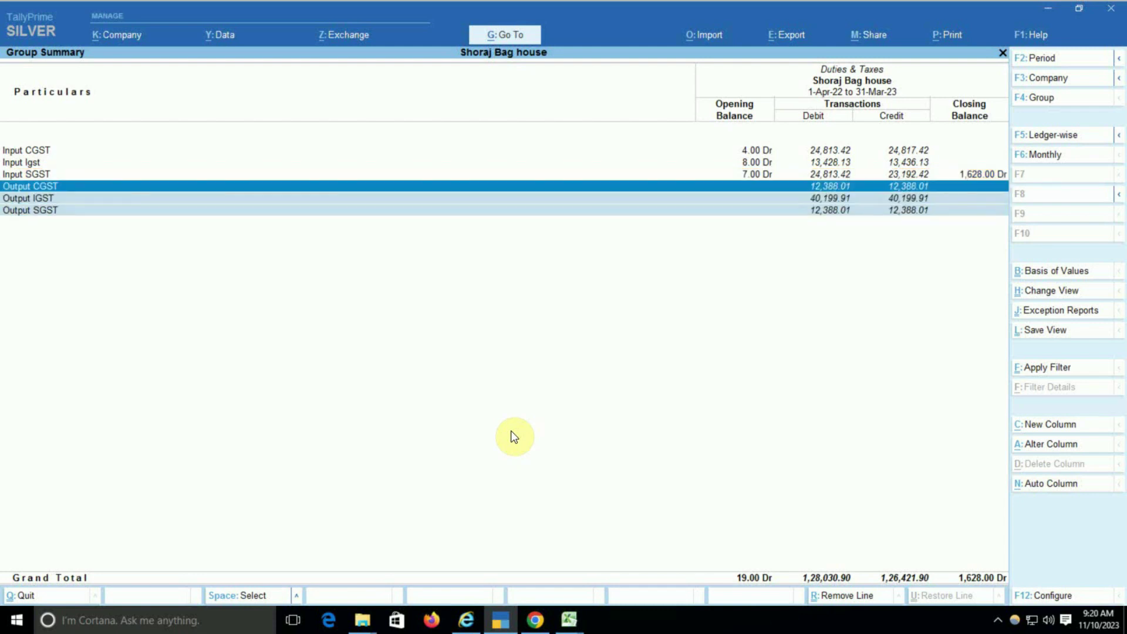
key(ctrl+r)
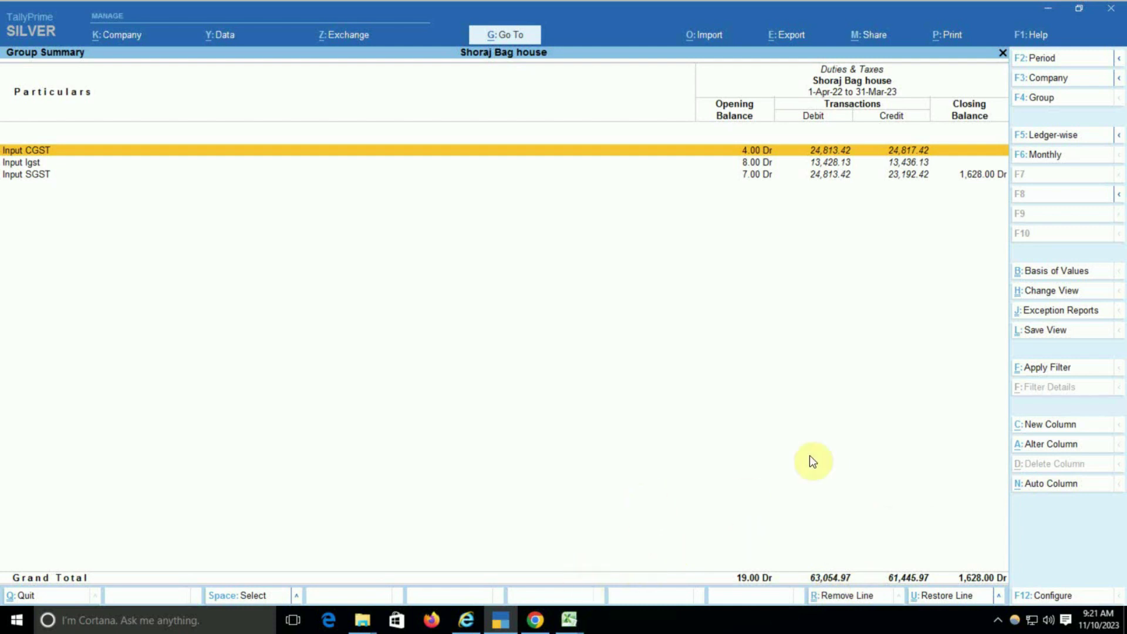
Step: Enter Tally's 63,054.97 as ITC per audited books in H6 of PT IV (12)
mouse_move(570, 620)
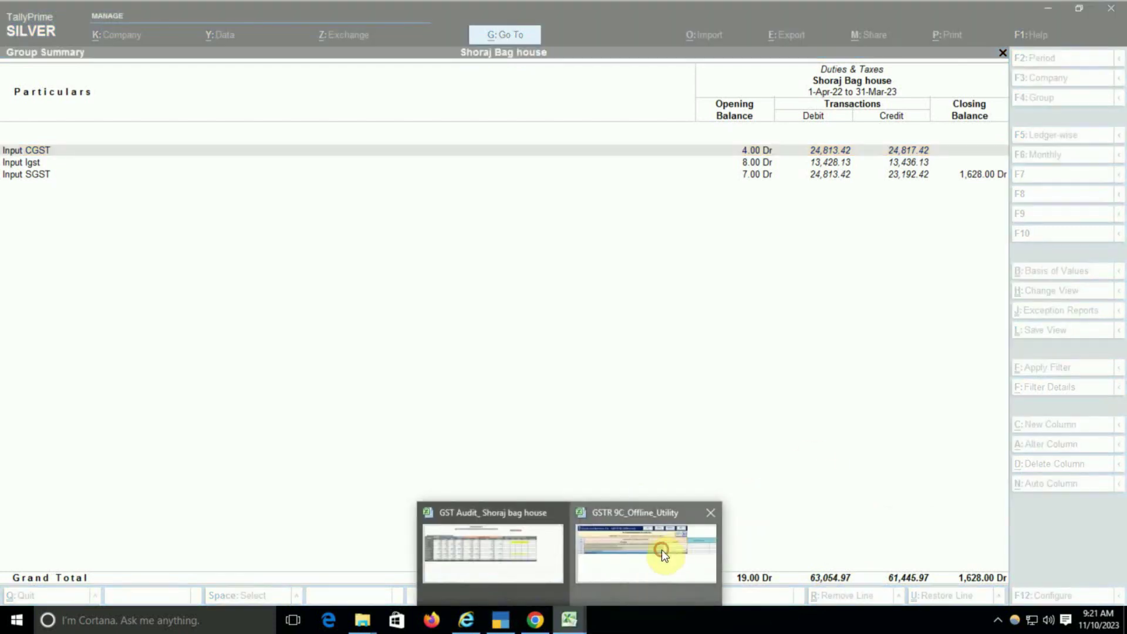
click(659, 548)
click(795, 276)
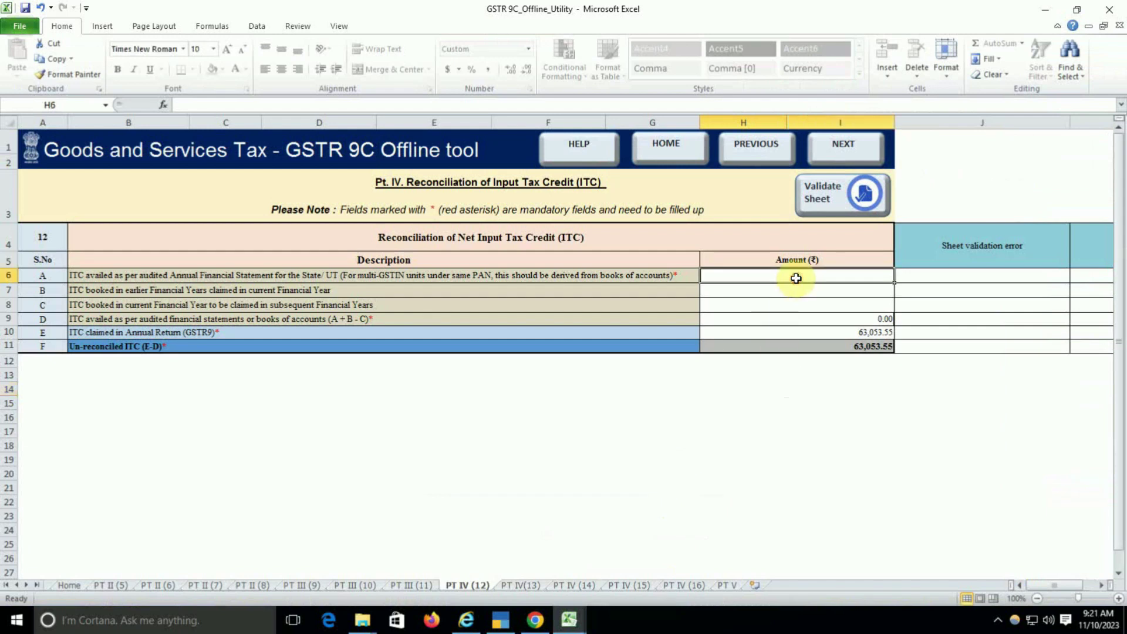
key(alt+Tab)
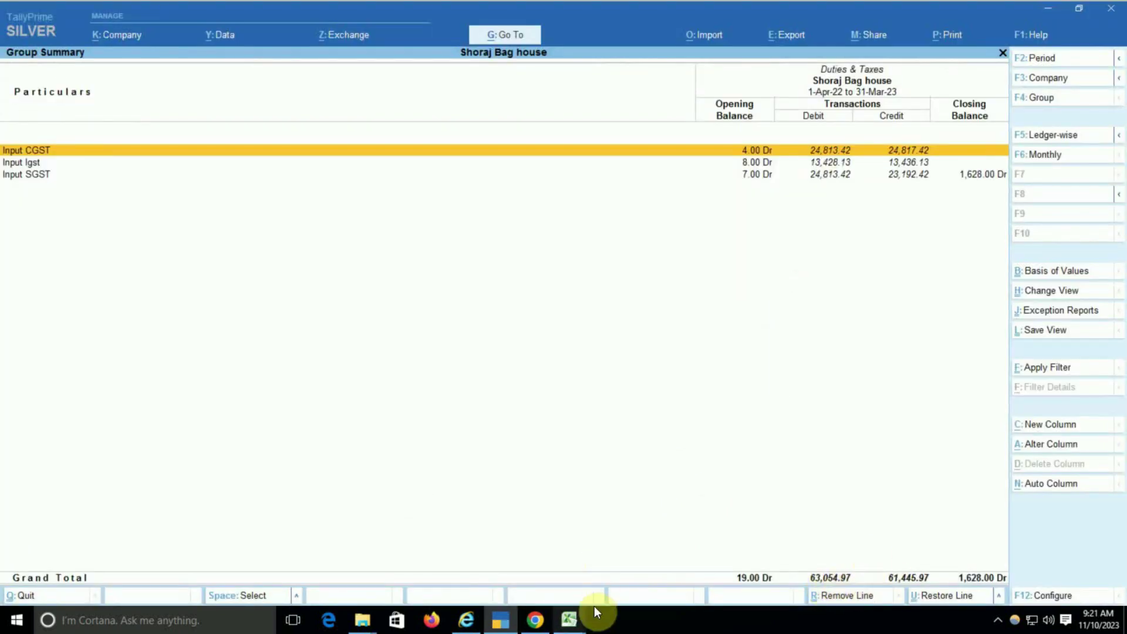
mouse_move(570, 616)
click(661, 548)
text(63,054.97)
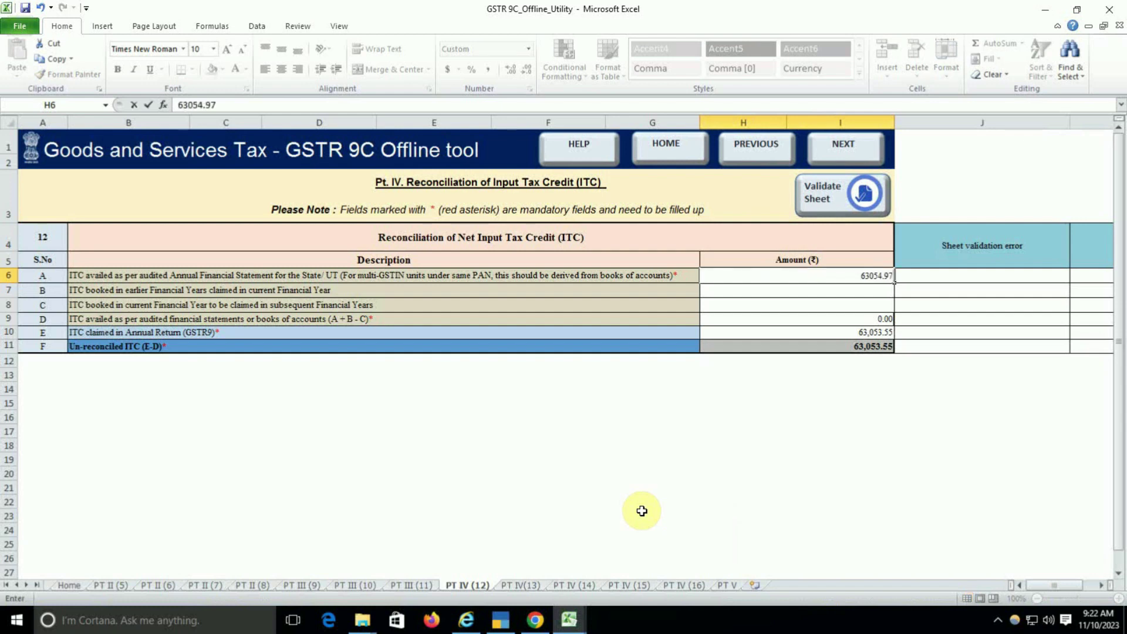
key(Return)
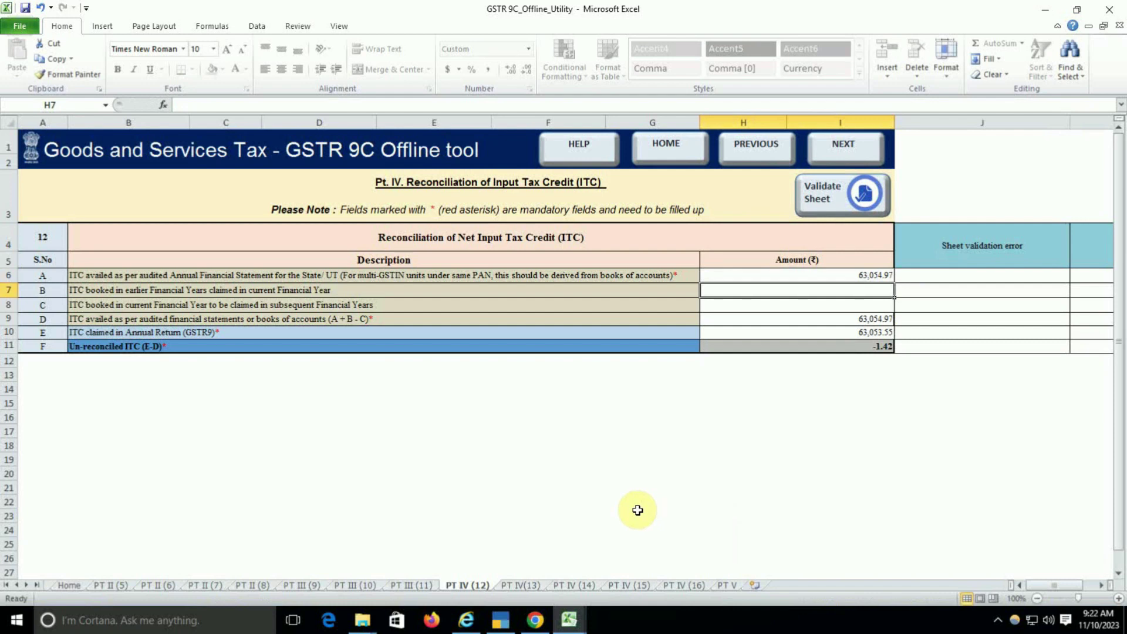
click(500, 620)
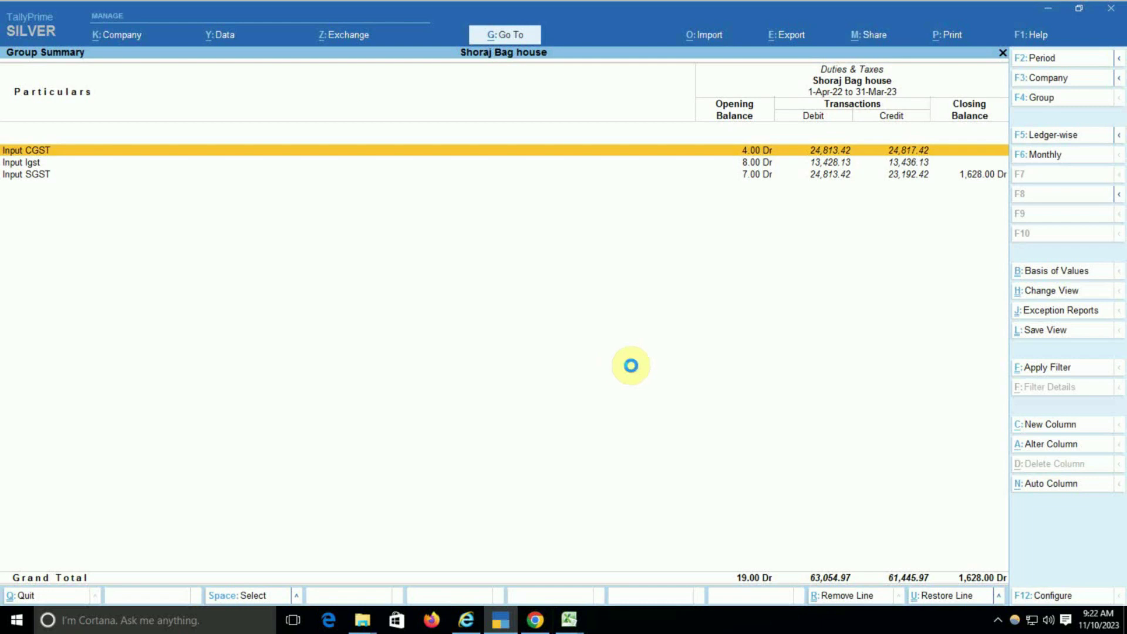
Step: Open the GSTR-3B report for the period 1-4-2022 to 31-3-2023
key(Escape)
key(Escape)
key(Escape)
key(Escape)
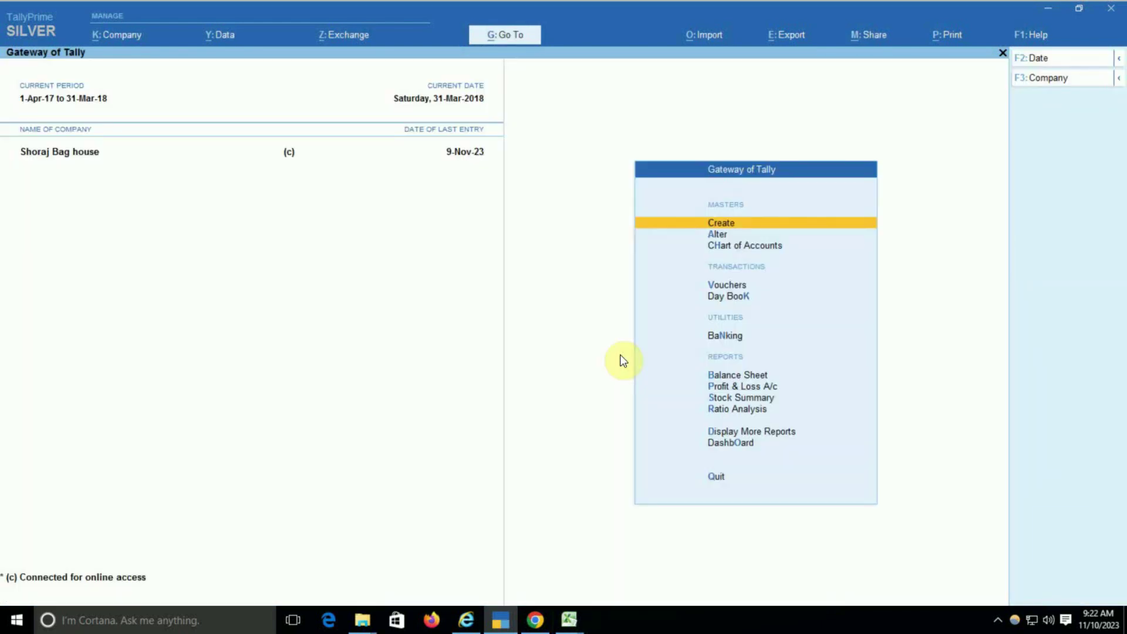
key(d)
key(o)
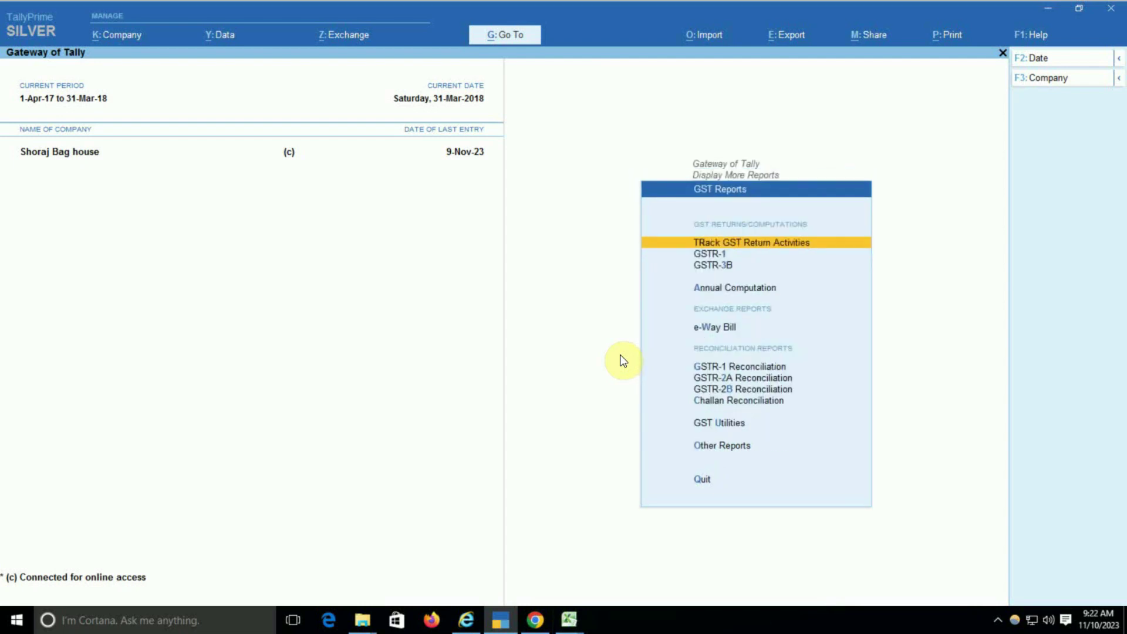
key(3)
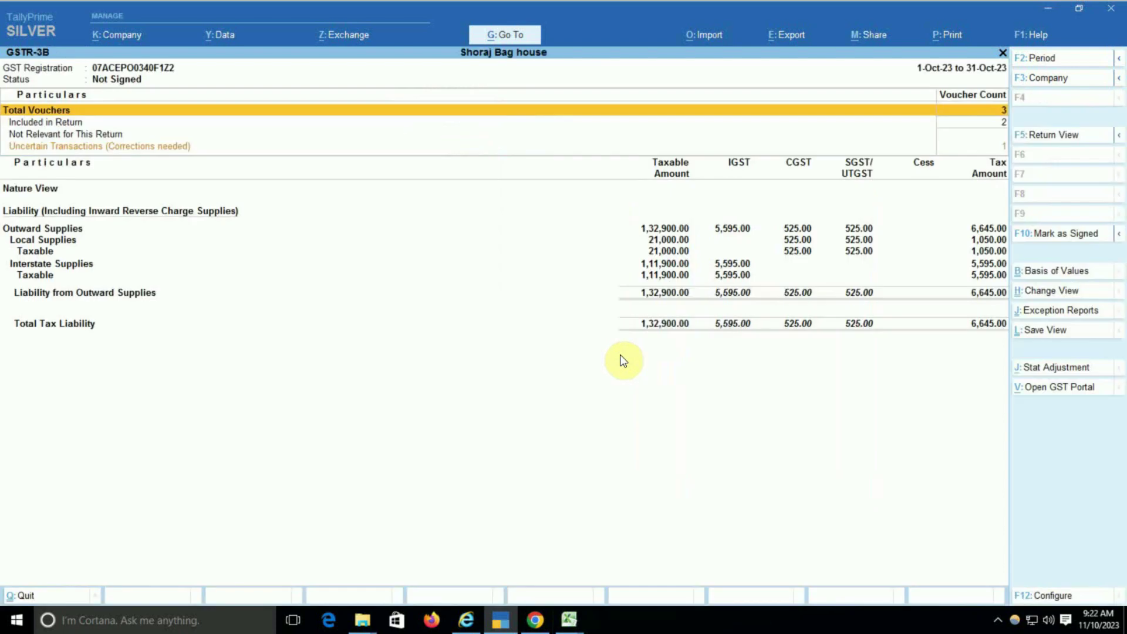
key(alt+F2)
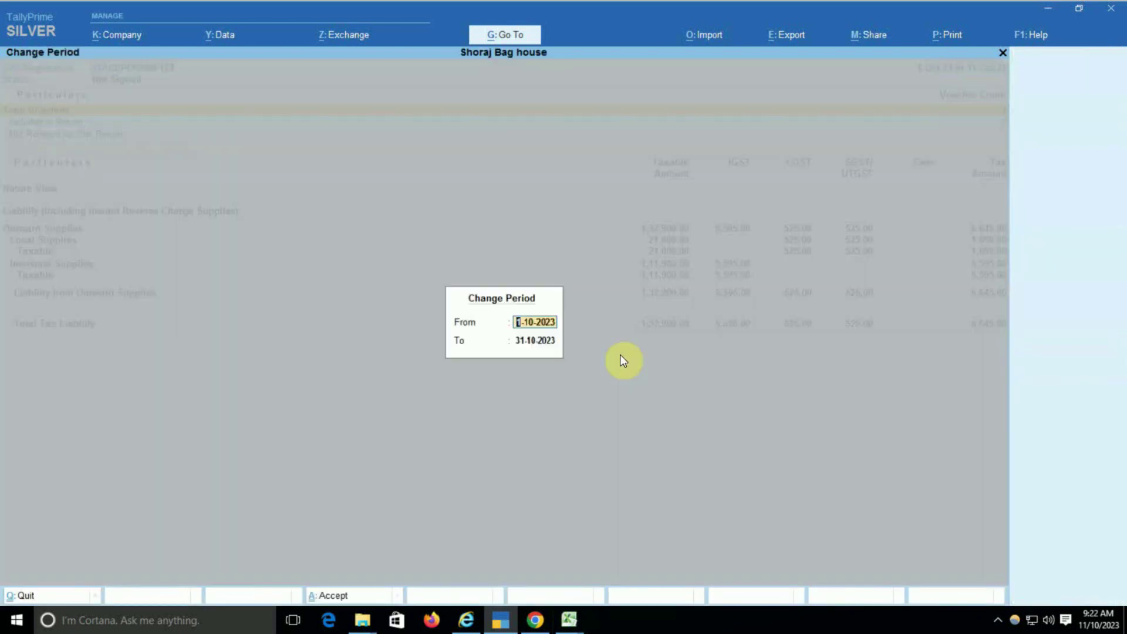
text(1-4-2022)
key(Return)
text(31-3-2023)
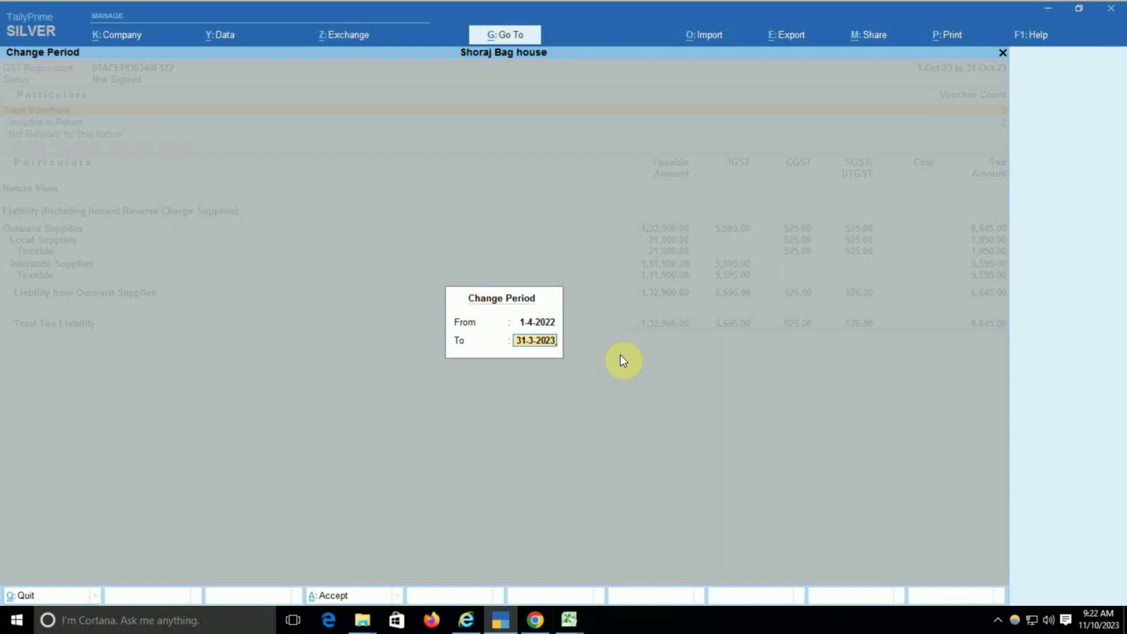
key(Return)
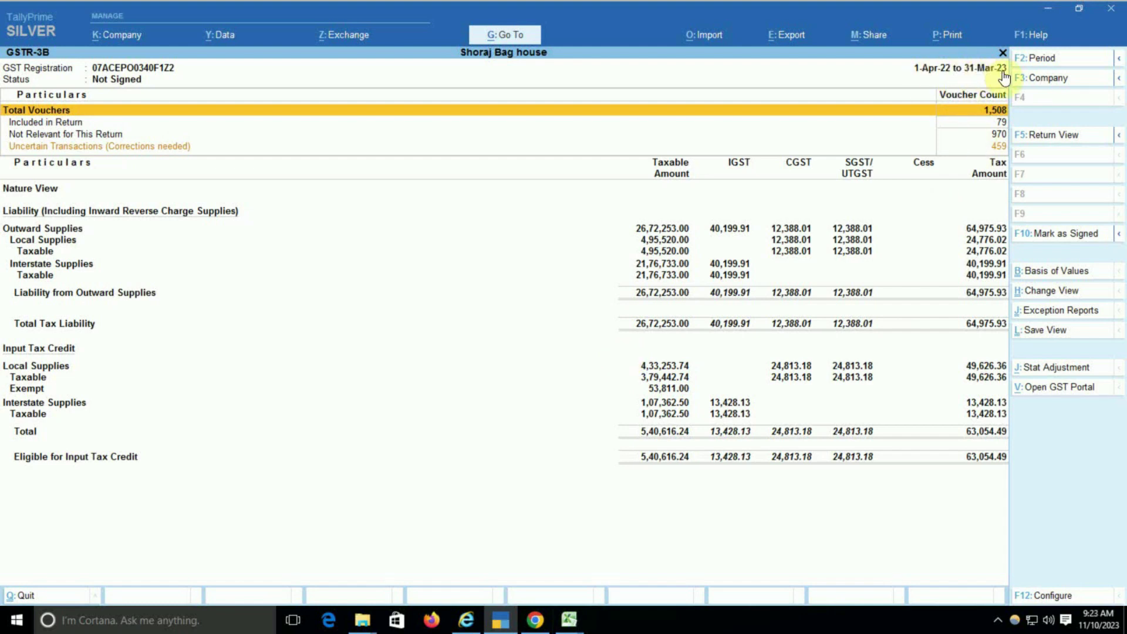
Step: Switch GSTR-3B to return view and locate ITC available of 63,054.49
click(997, 150)
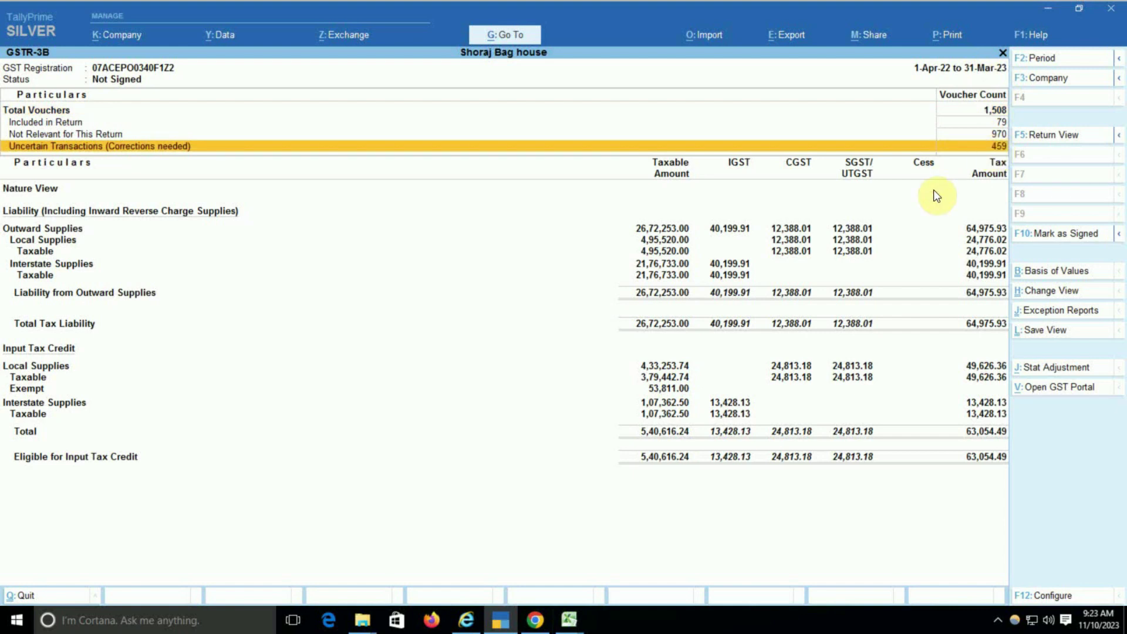
click(1054, 135)
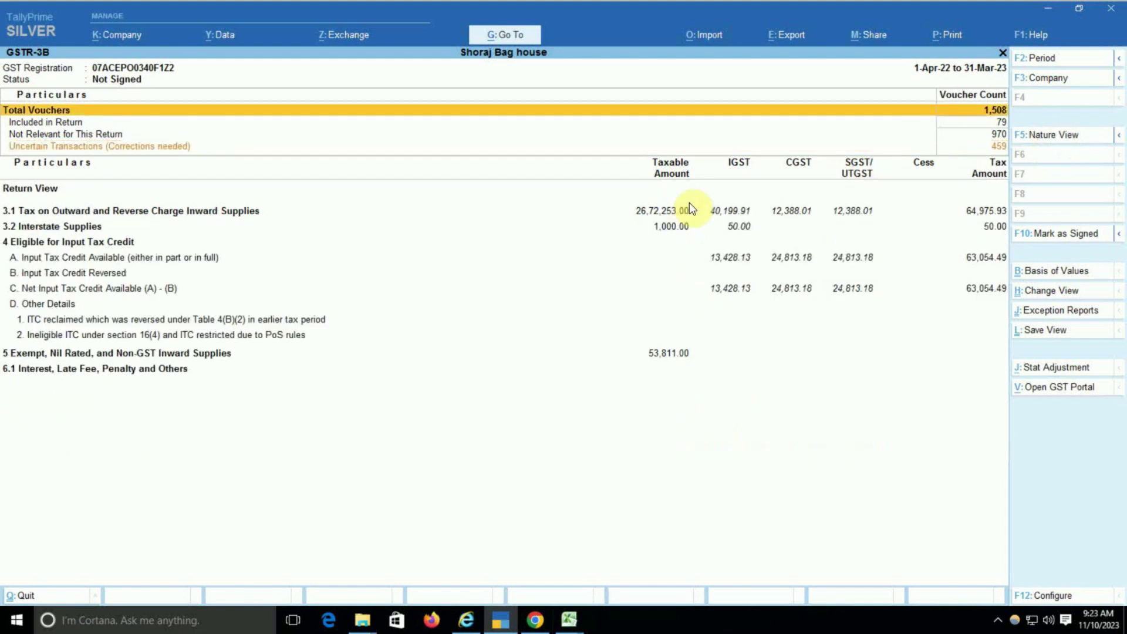
key(Down)
key(Down)
key(Down)
key(Down)
key(Down)
key(Down)
key(Down)
key(Down)
key(Up)
key(Up)
key(Down)
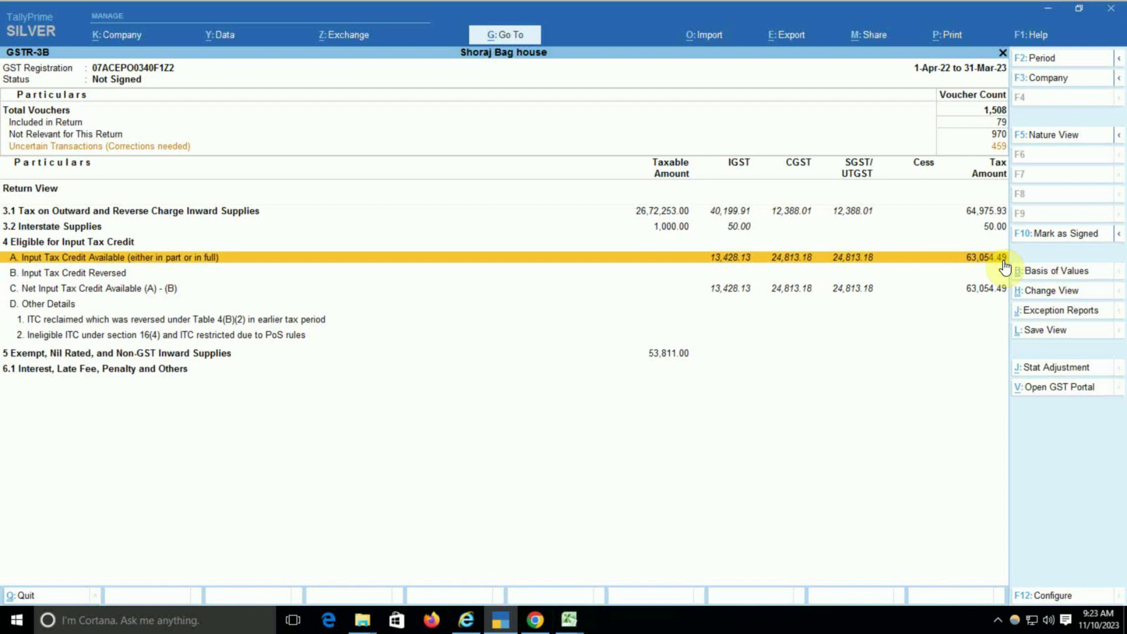
click(569, 619)
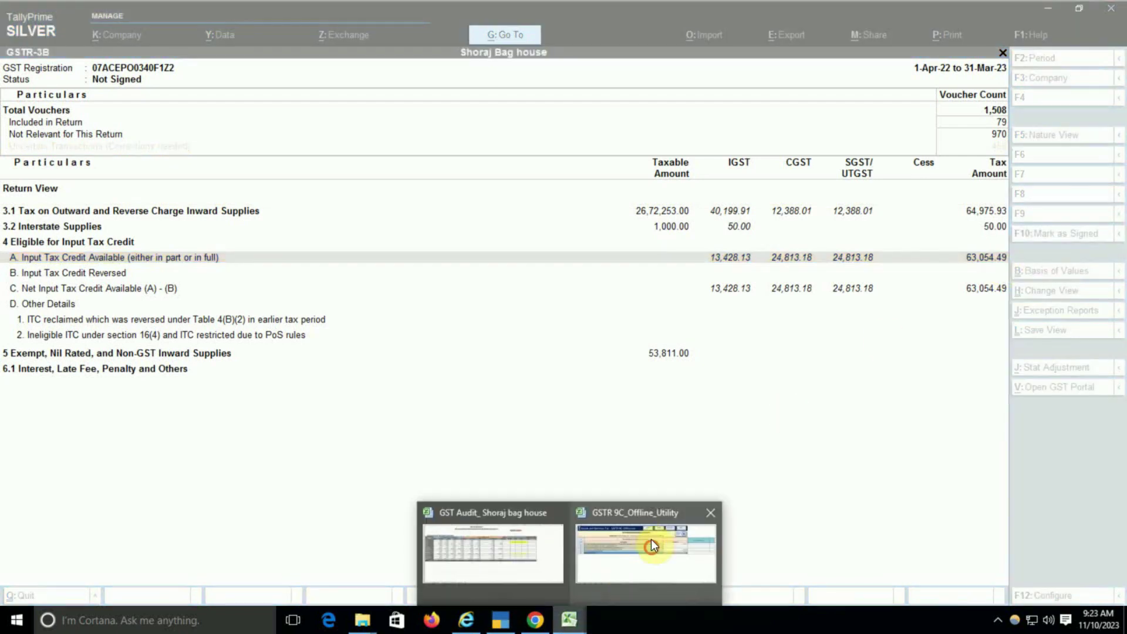
Step: Change the ITC per audited books in H6 to 63,054.49
click(650, 545)
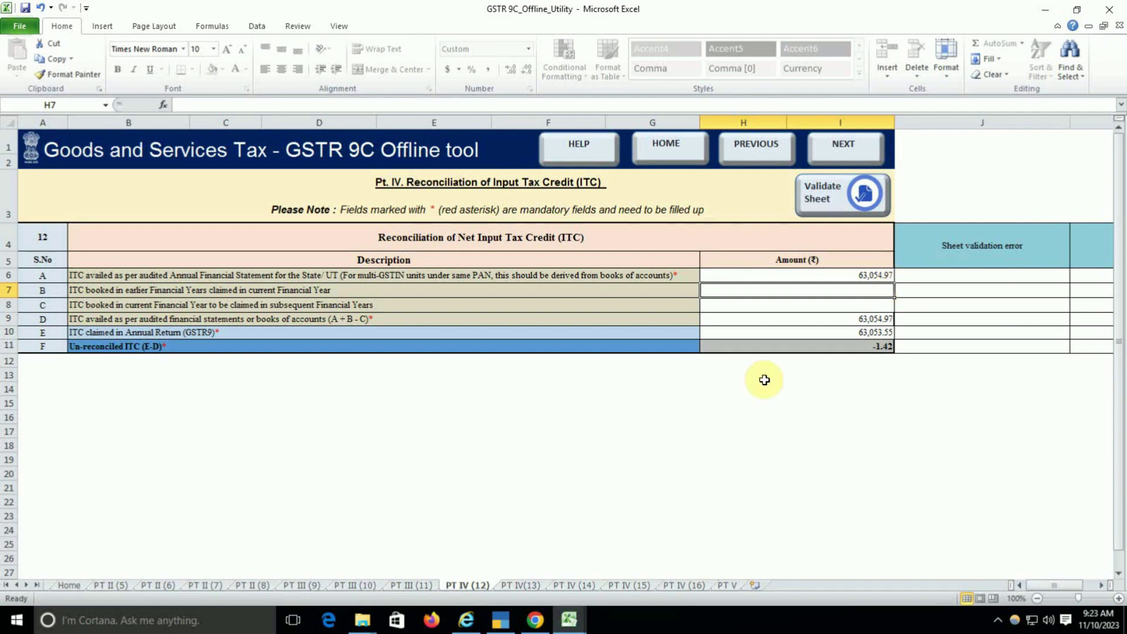
click(508, 621)
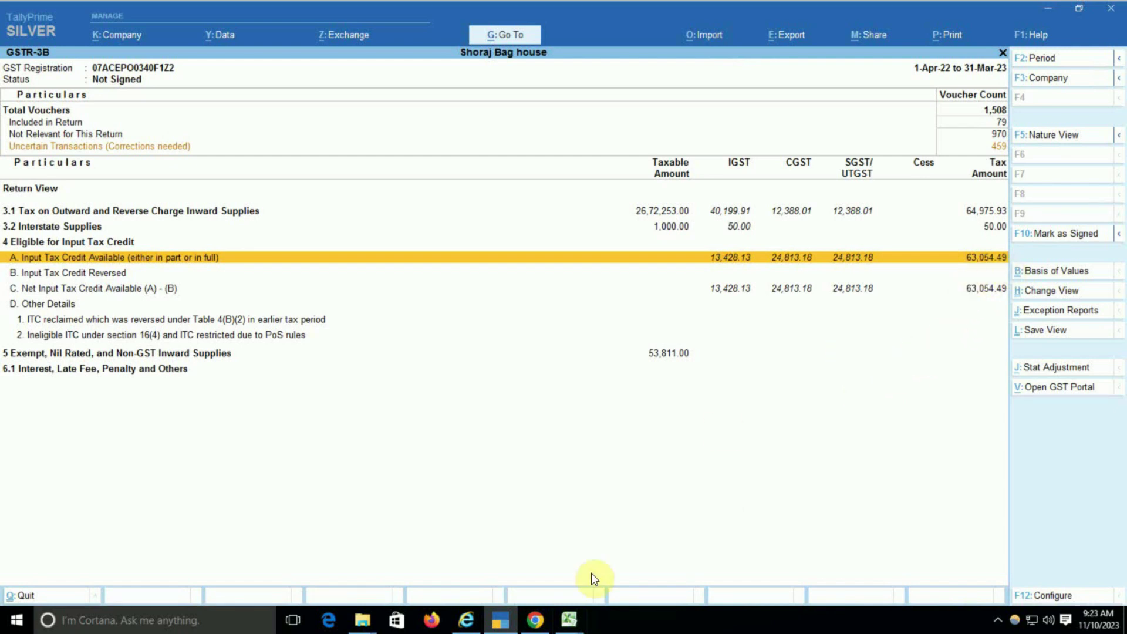
mouse_move(569, 620)
click(675, 520)
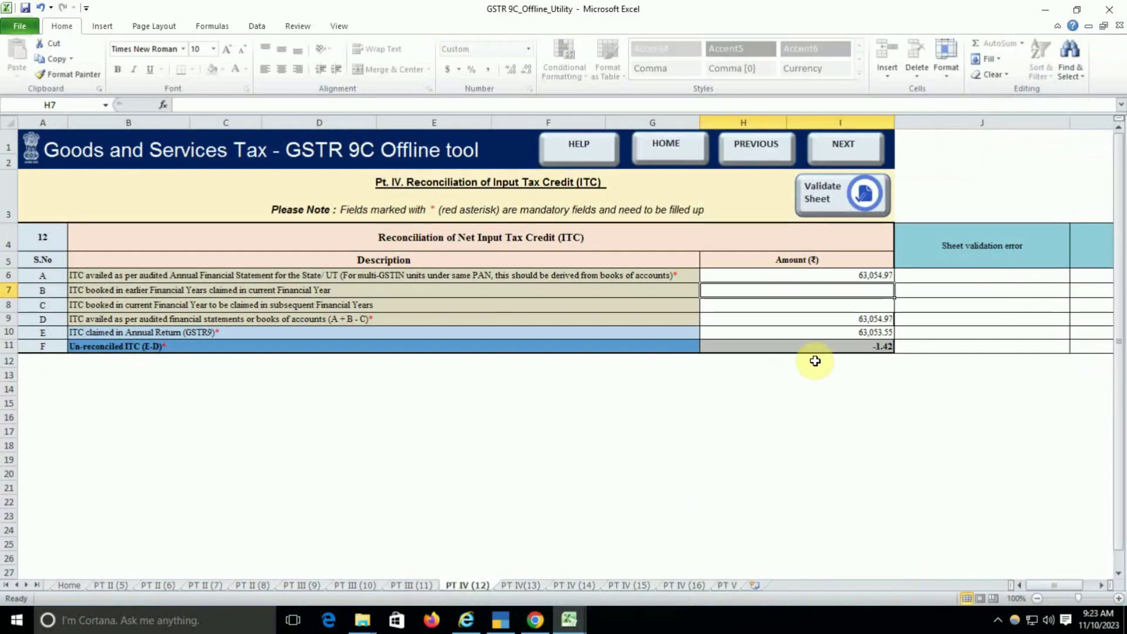
click(877, 276)
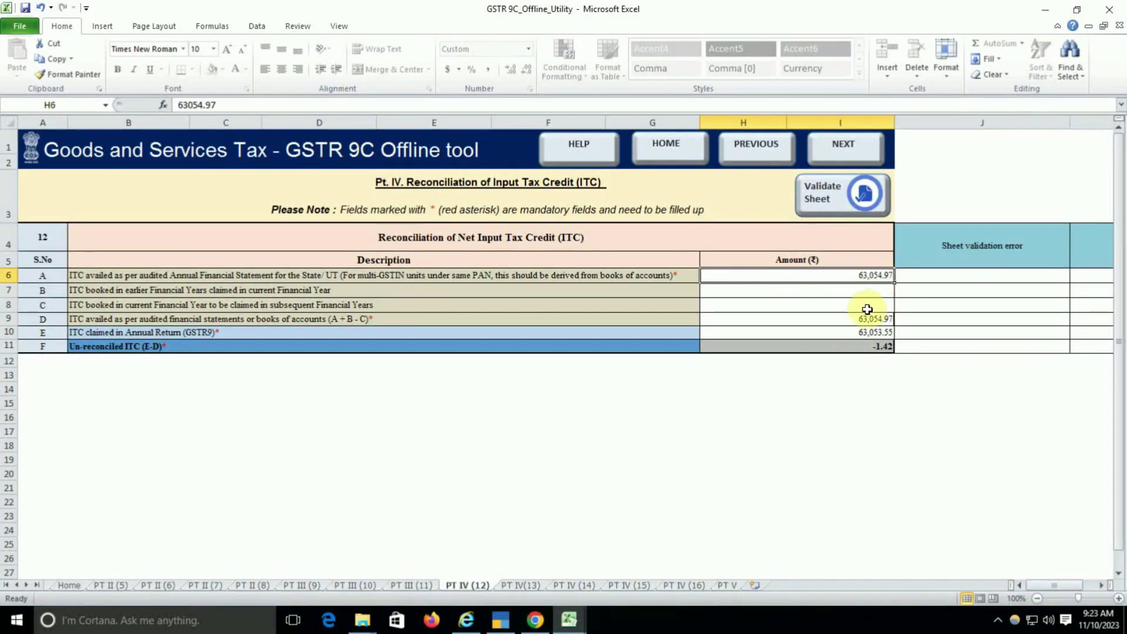
key(F2)
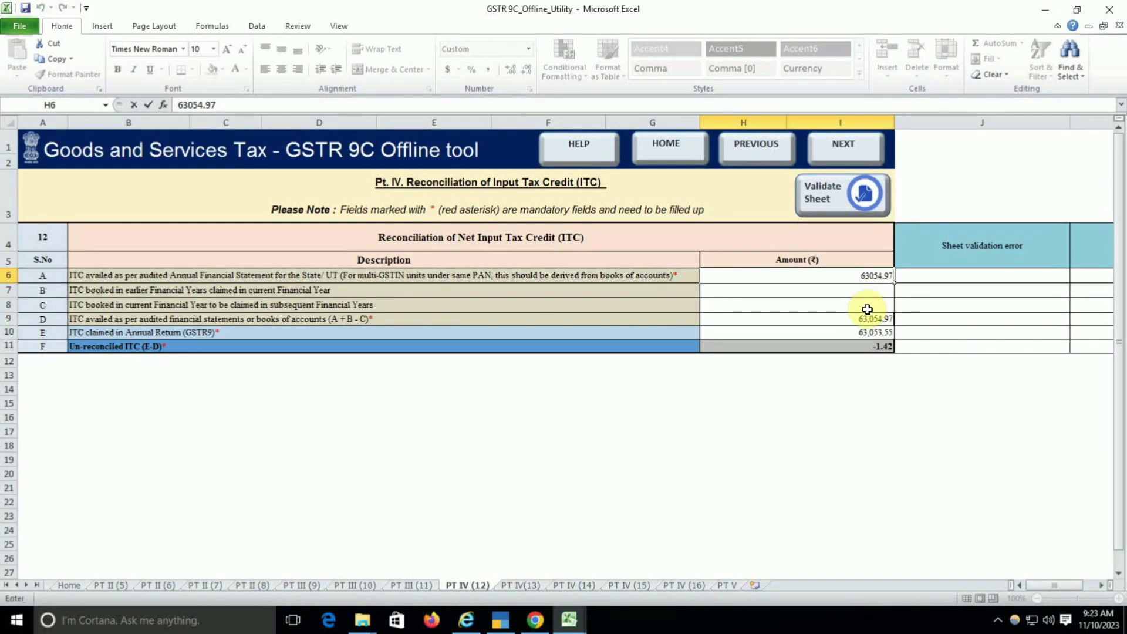
key(BackSpace)
key(BackSpace)
text(49)
key(Return)
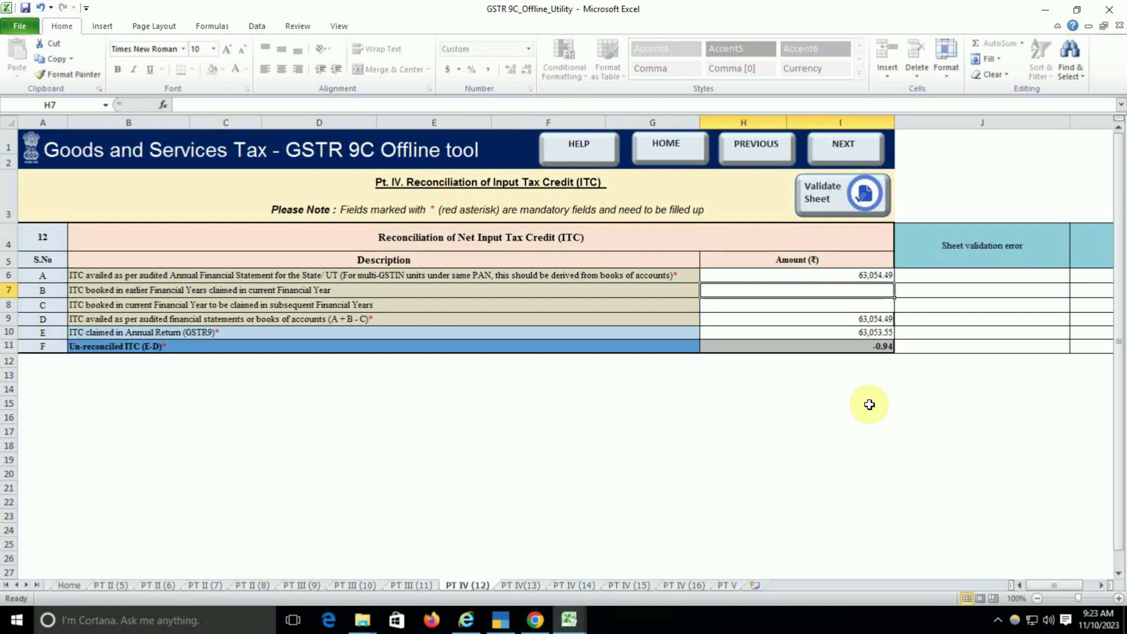
Step: After checking the un-reconciled formula and H10, replace H6 with 63,053.55
click(875, 346)
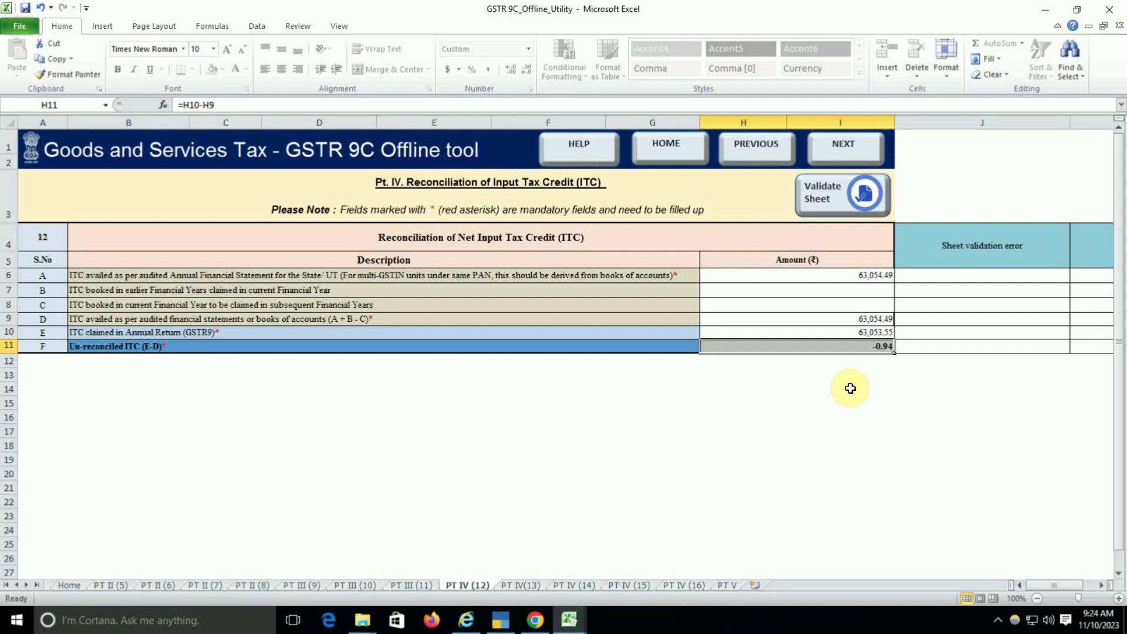
double_click(888, 275)
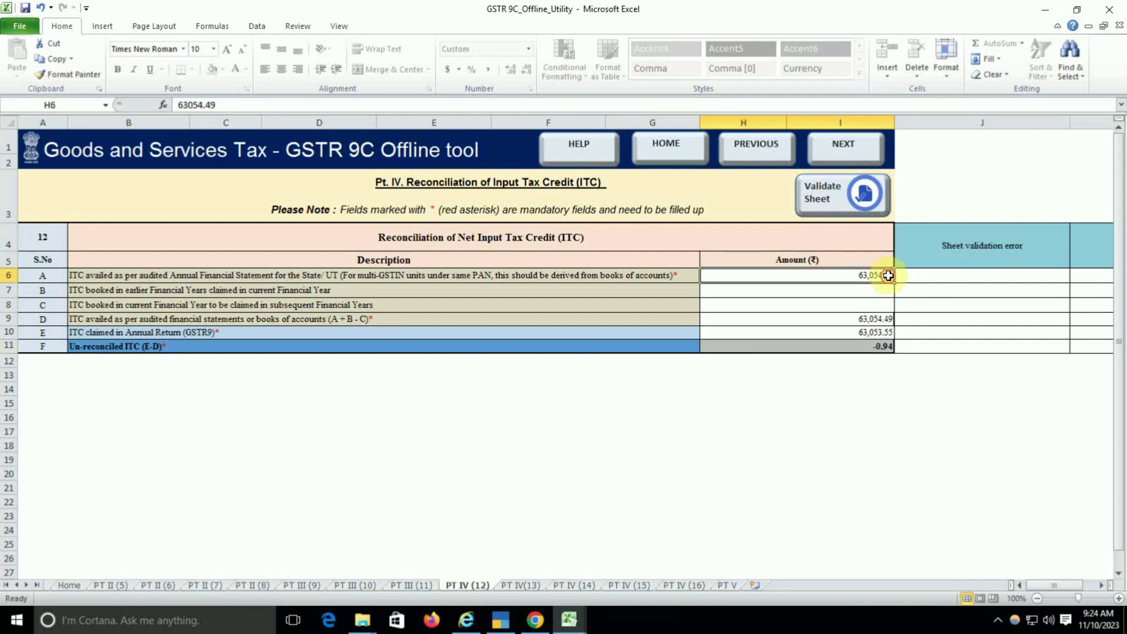
click(852, 359)
click(800, 332)
click(878, 274)
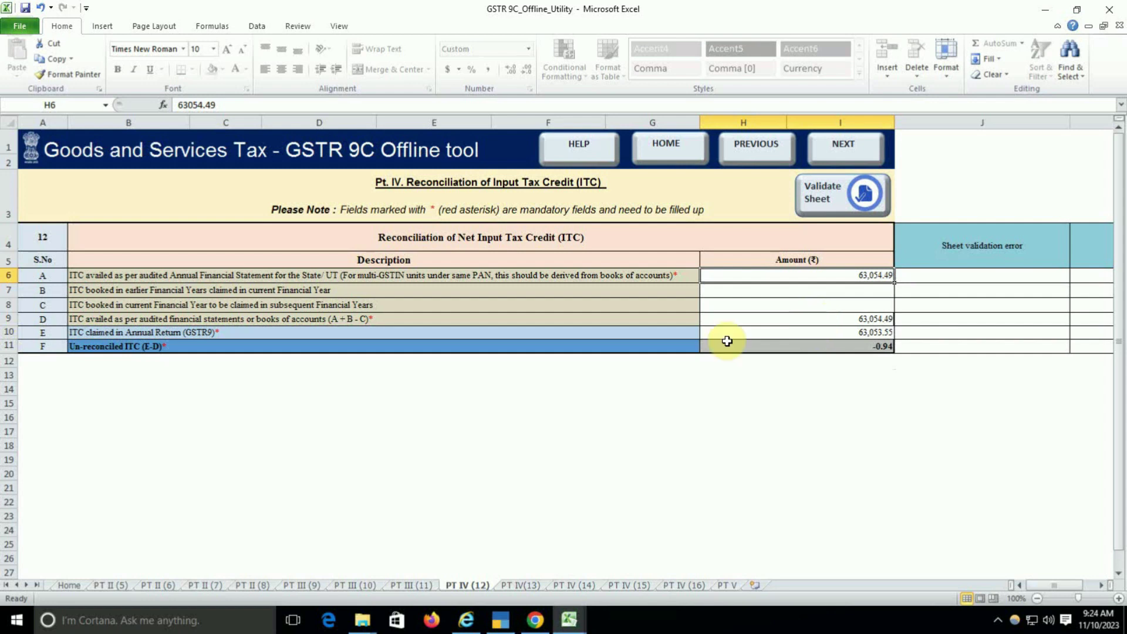
click(846, 334)
click(868, 276)
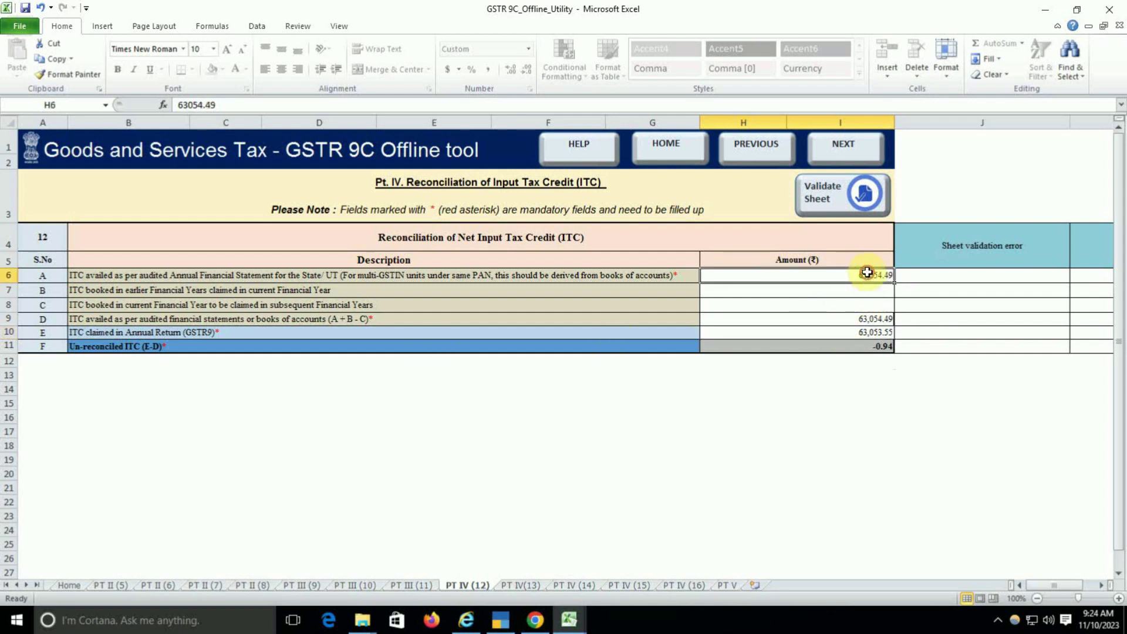
text(63,053)
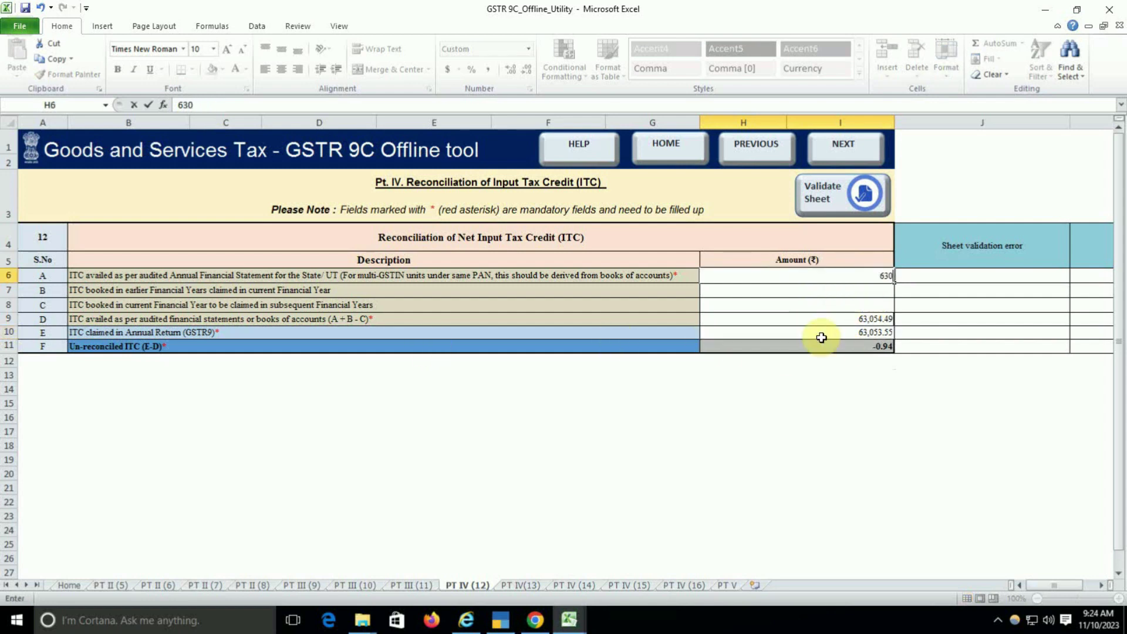
text(.55)
key(Return)
click(829, 375)
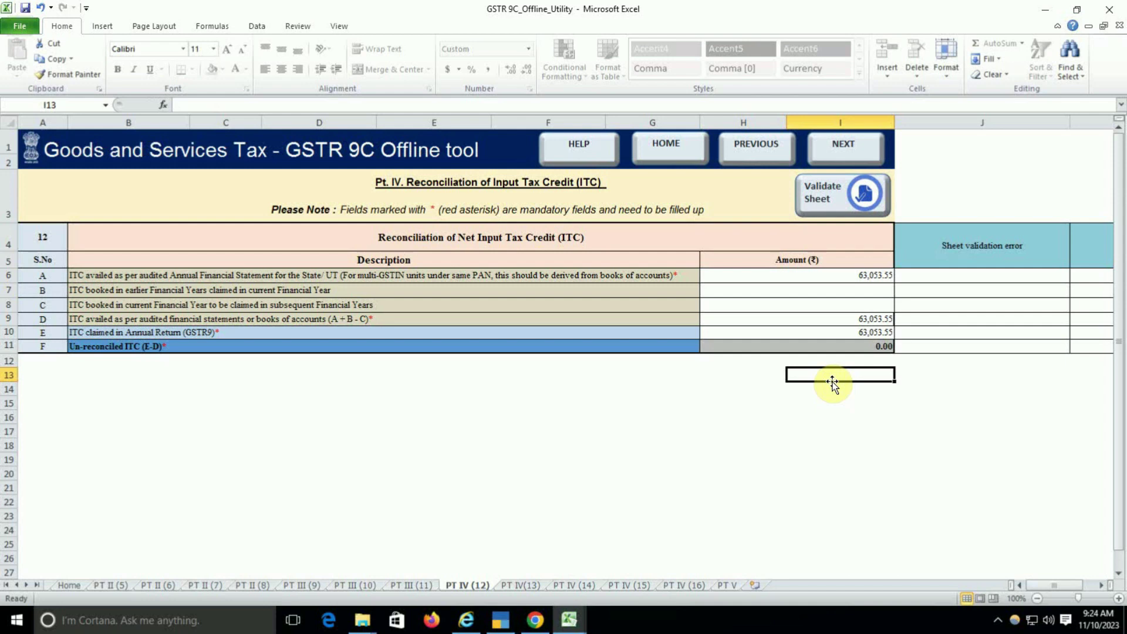
Step: Validate the PT IV (12) sheet, then the PT IV(13) sheet, both successfully
click(834, 204)
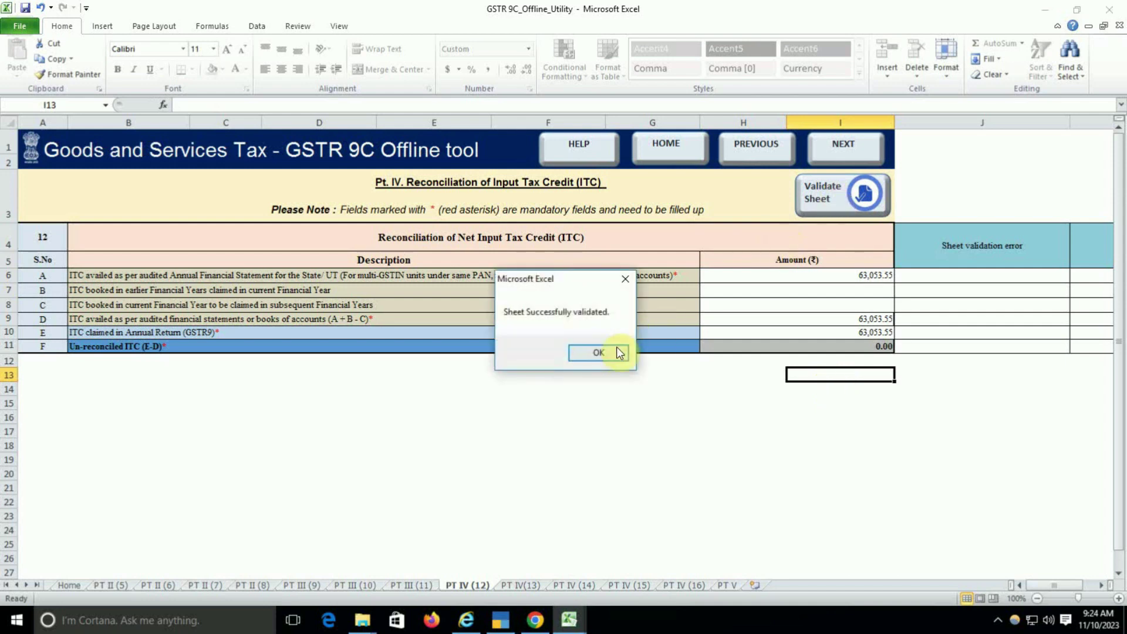
click(598, 352)
click(848, 146)
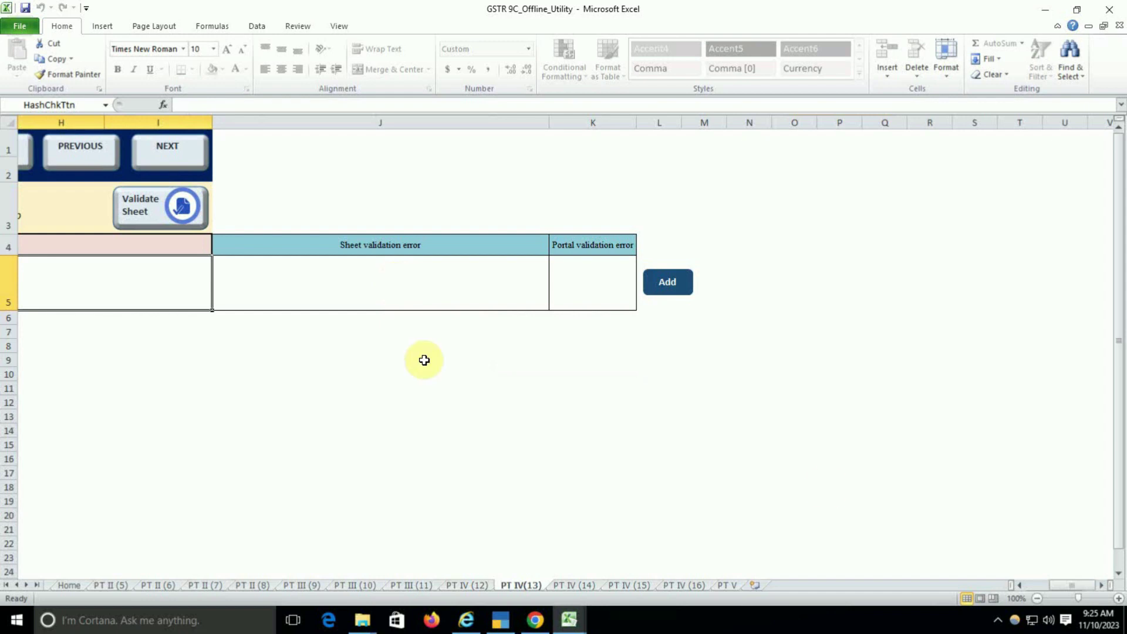
drag(1072, 585, 1028, 585)
click(594, 414)
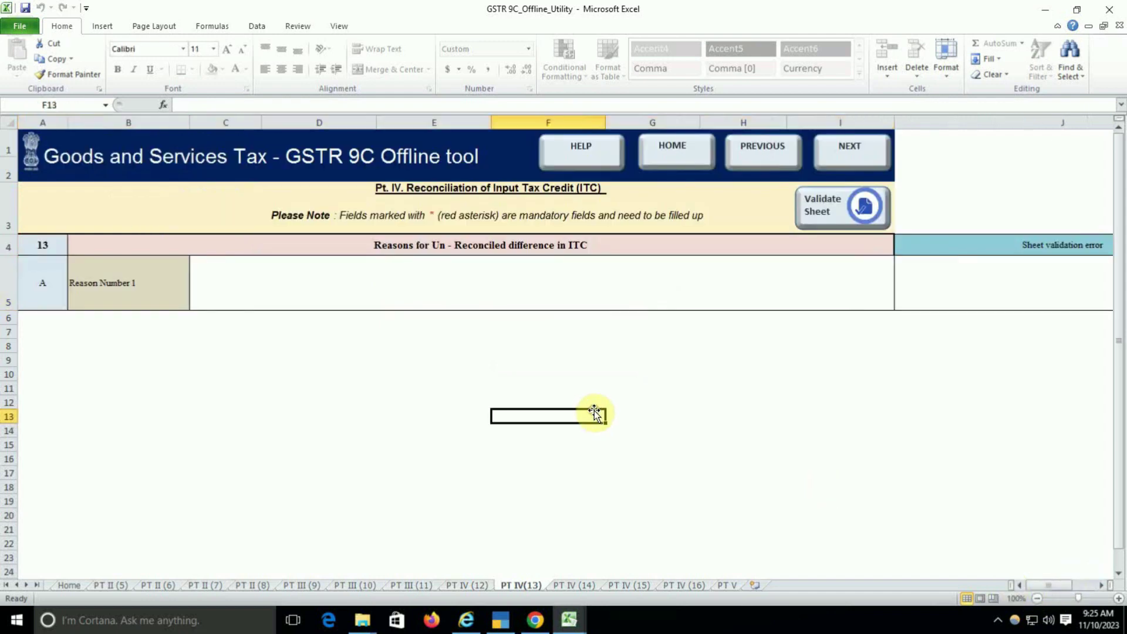
click(421, 299)
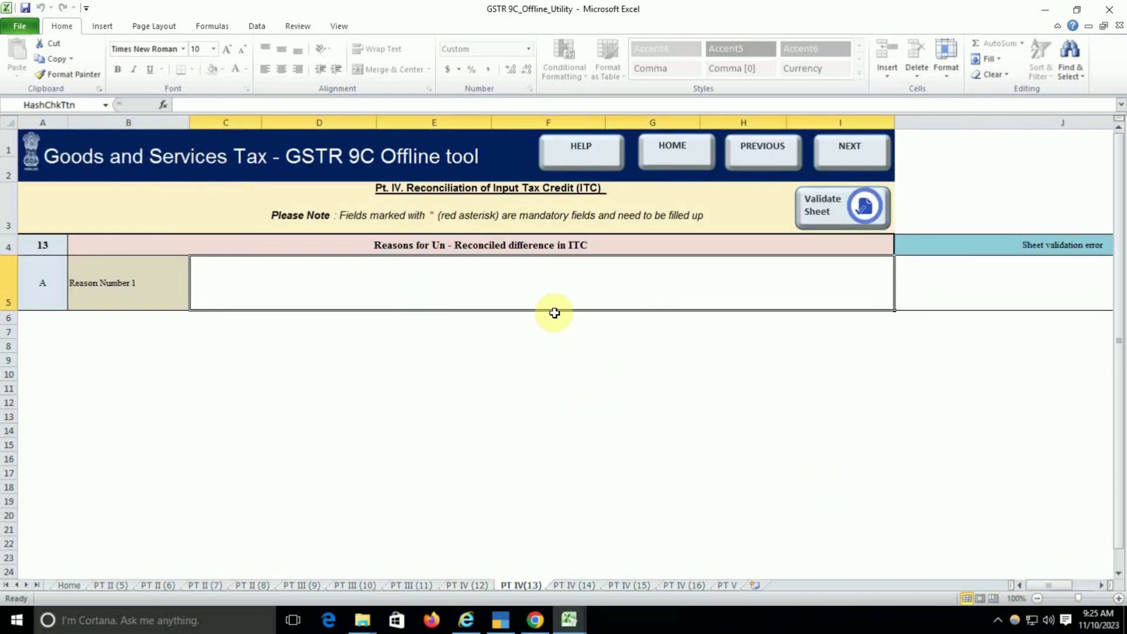
click(846, 209)
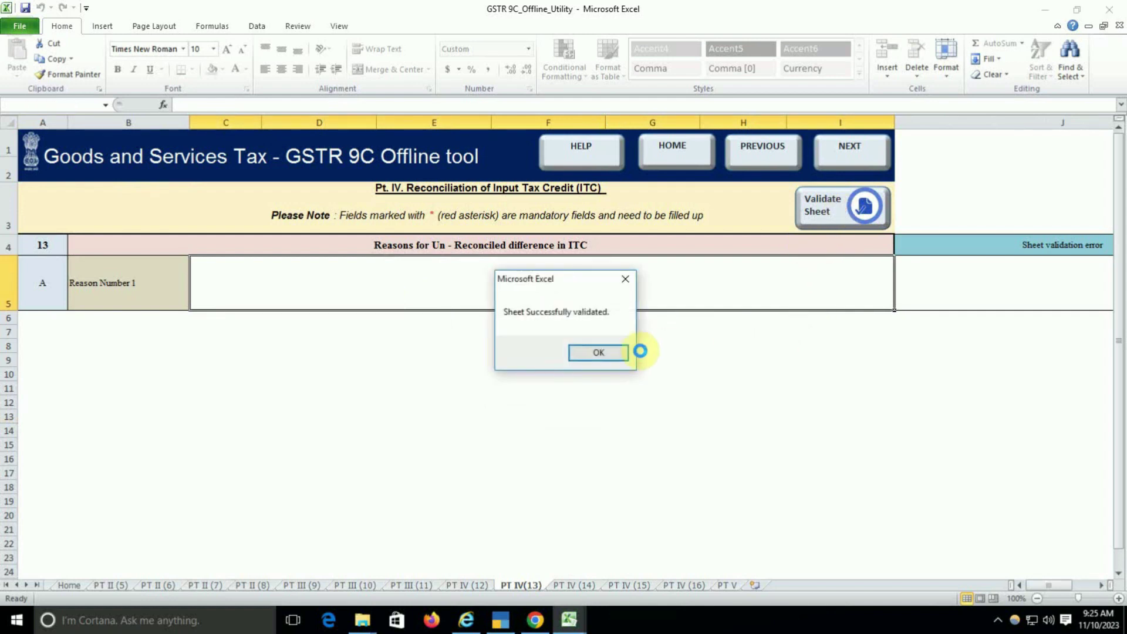
click(623, 352)
Step: Move to the PT IV (14) sheet and select the Purchases value cell D6
click(883, 151)
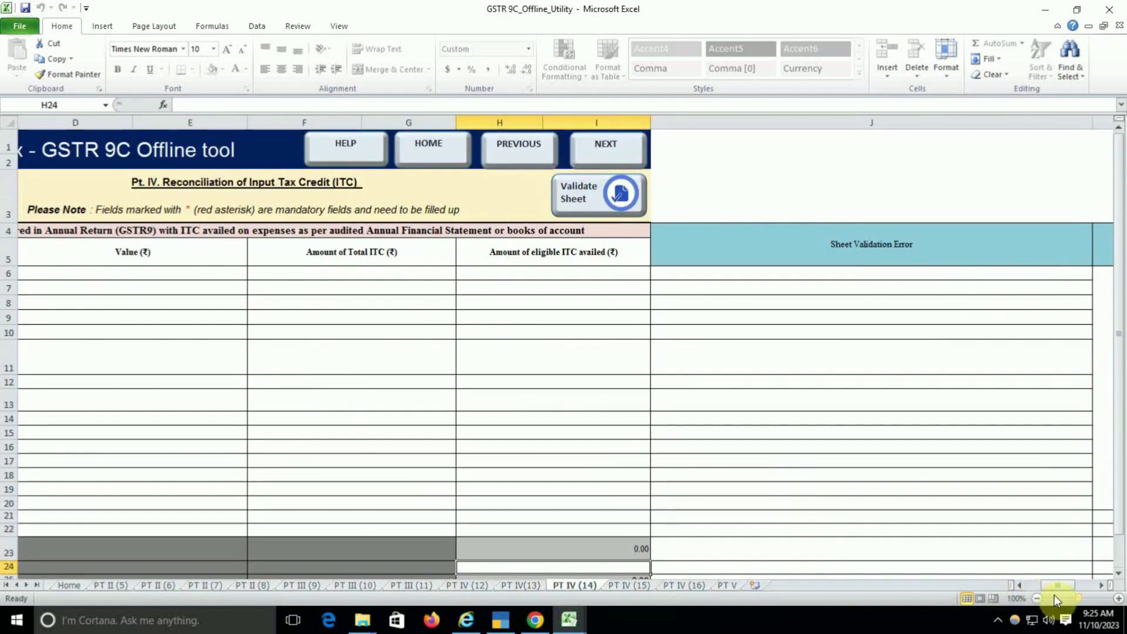
drag(1056, 586, 1050, 588)
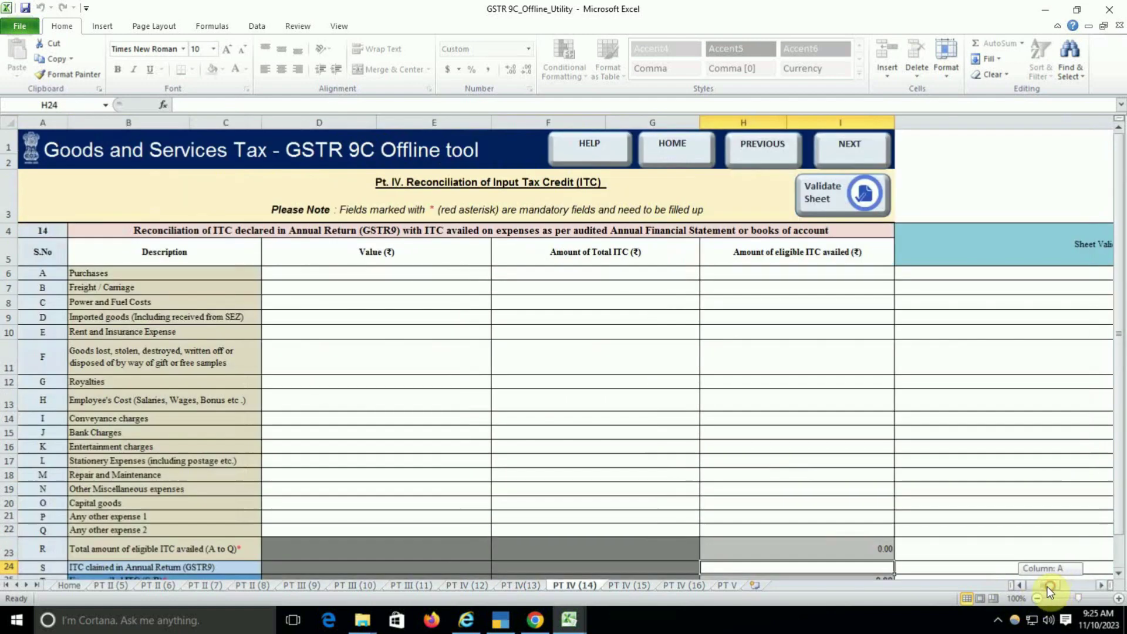
click(320, 273)
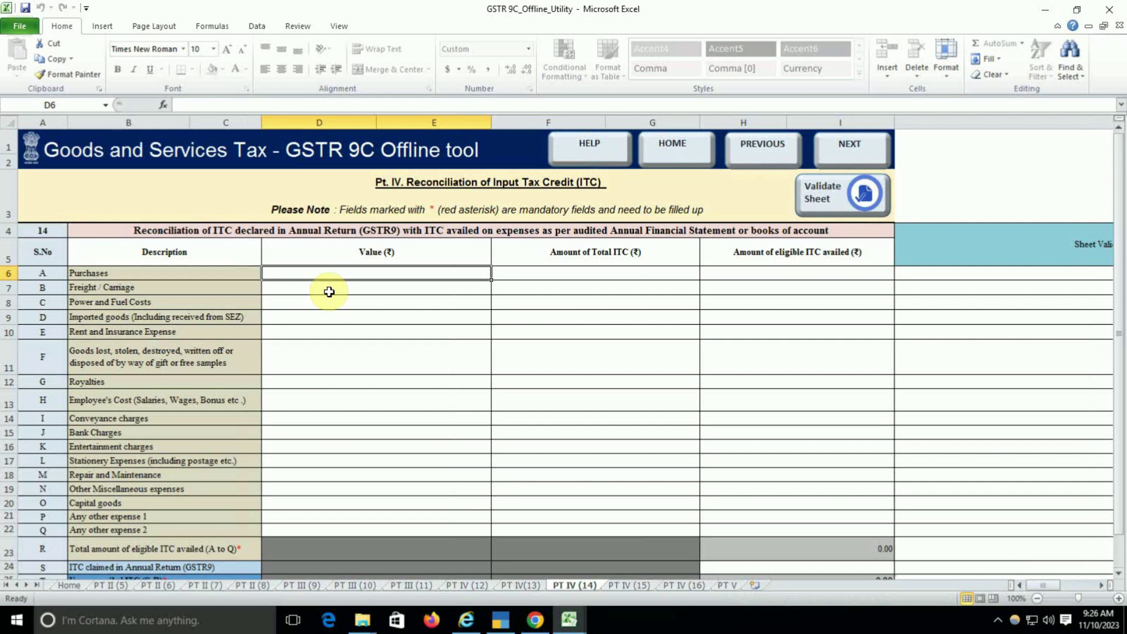
Step: Validate the PT IV (14) ITC reconciliation sheet and dismiss the success message
scroll(329, 291, down, 3)
scroll(493, 304, up, 3)
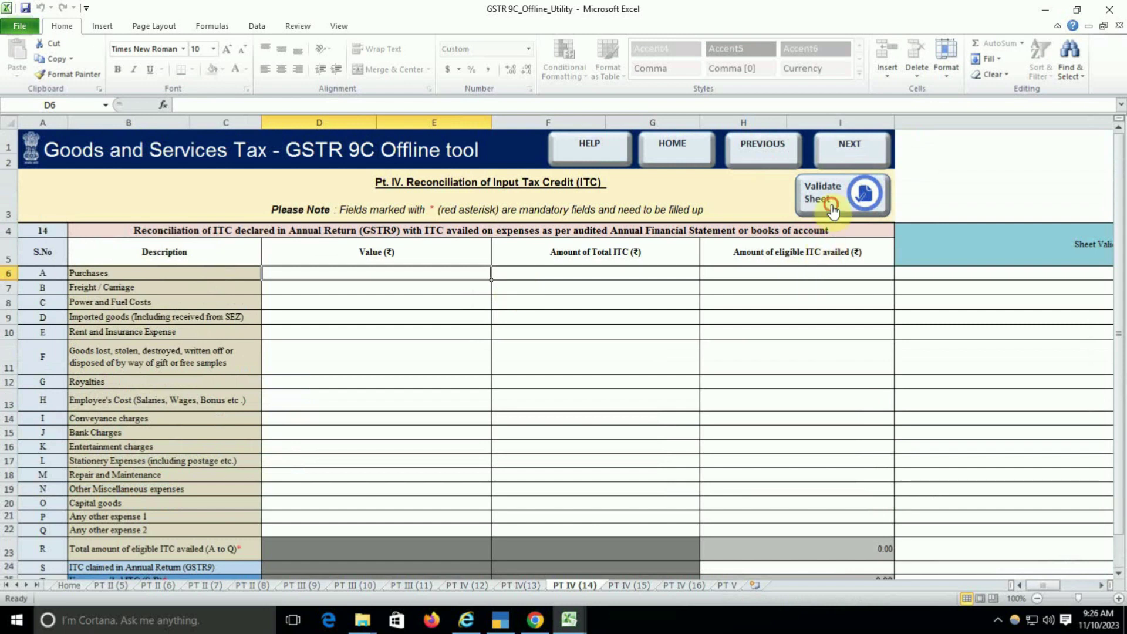
click(829, 196)
click(598, 352)
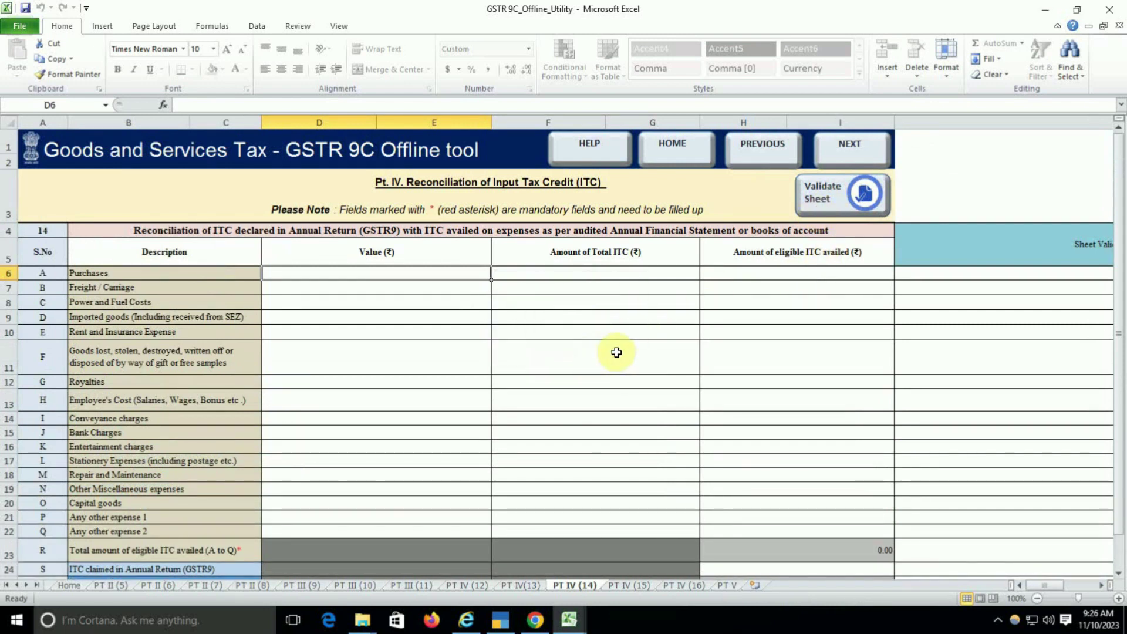
Step: Move on to the PT IV (15) sheet and validate it successfully
click(851, 148)
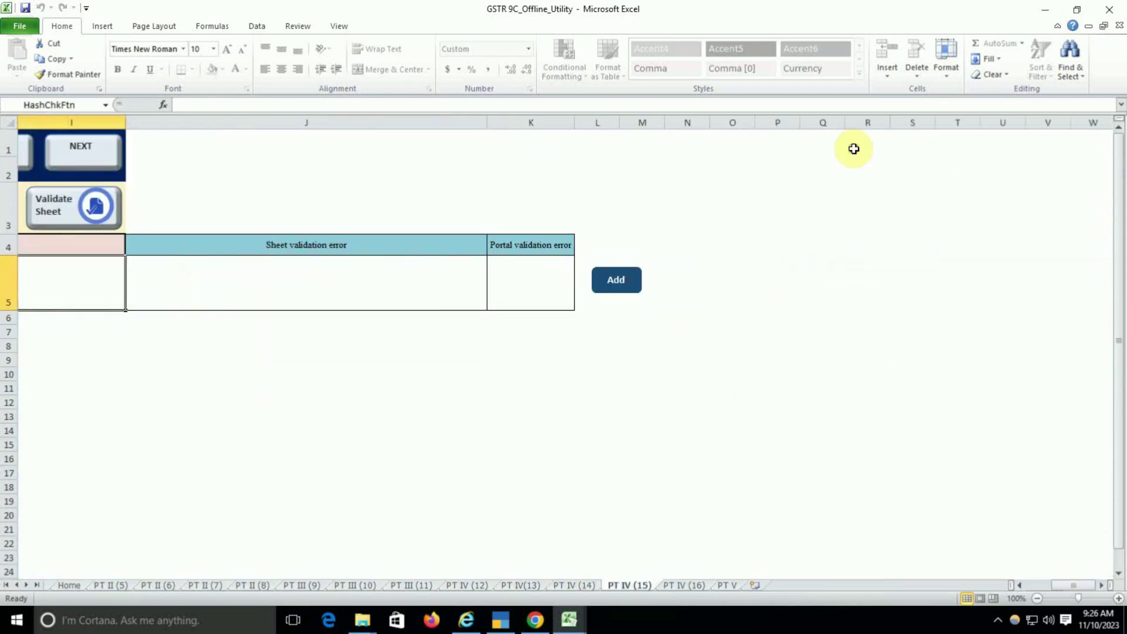
drag(1083, 584, 1061, 585)
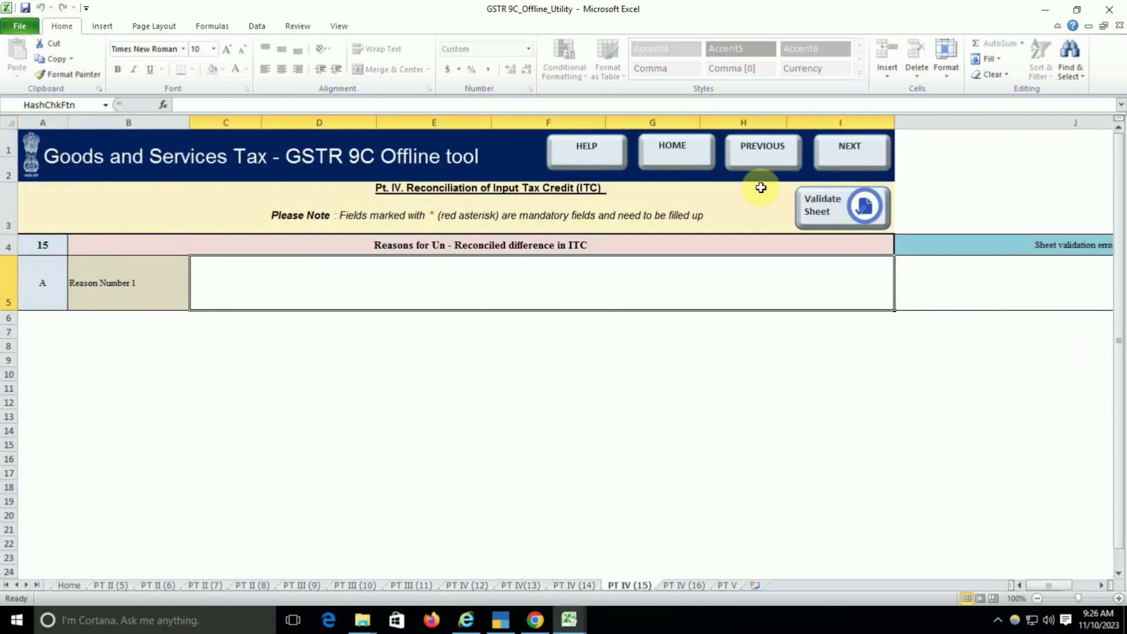
click(818, 210)
click(593, 349)
Step: Validate the PT IV (16) sheet, then advance to the PT V sheet
click(862, 149)
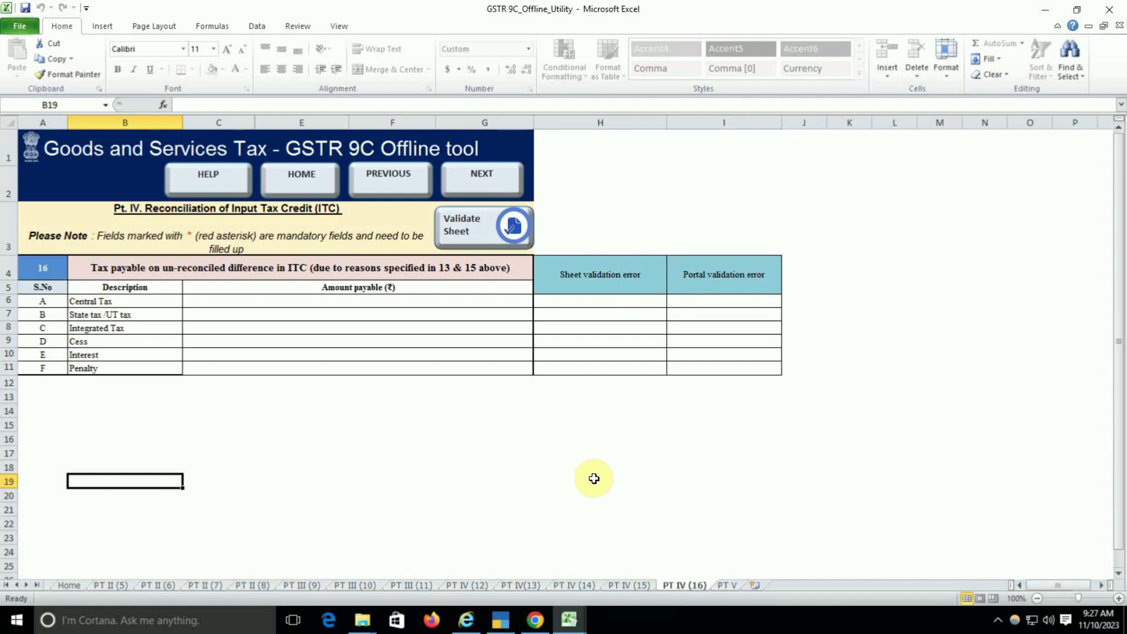
click(473, 234)
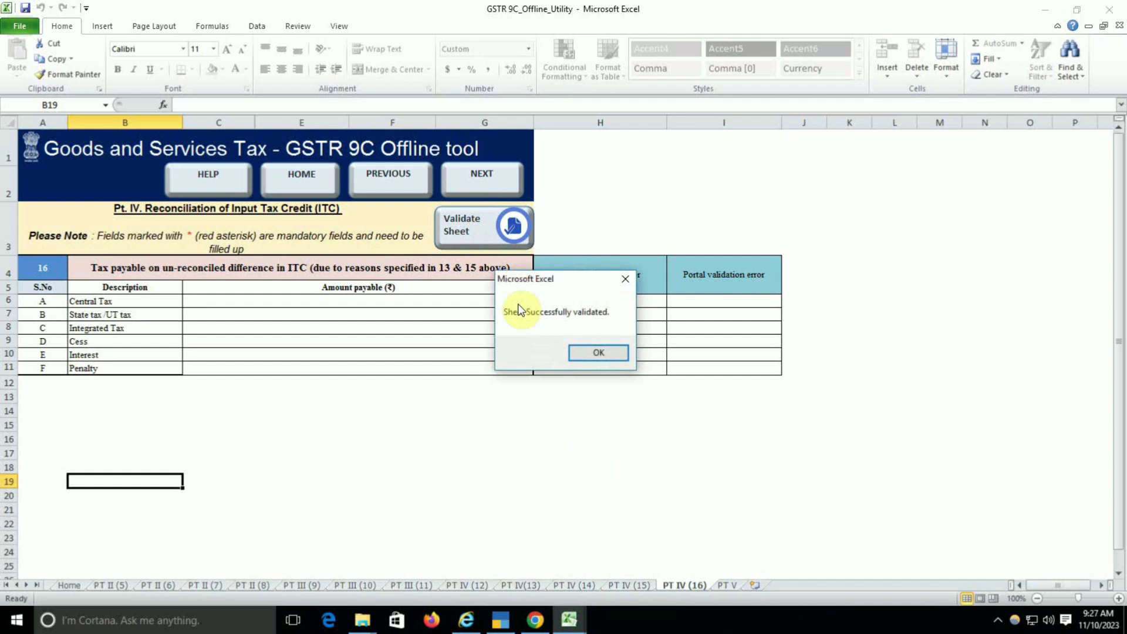
click(590, 351)
click(490, 179)
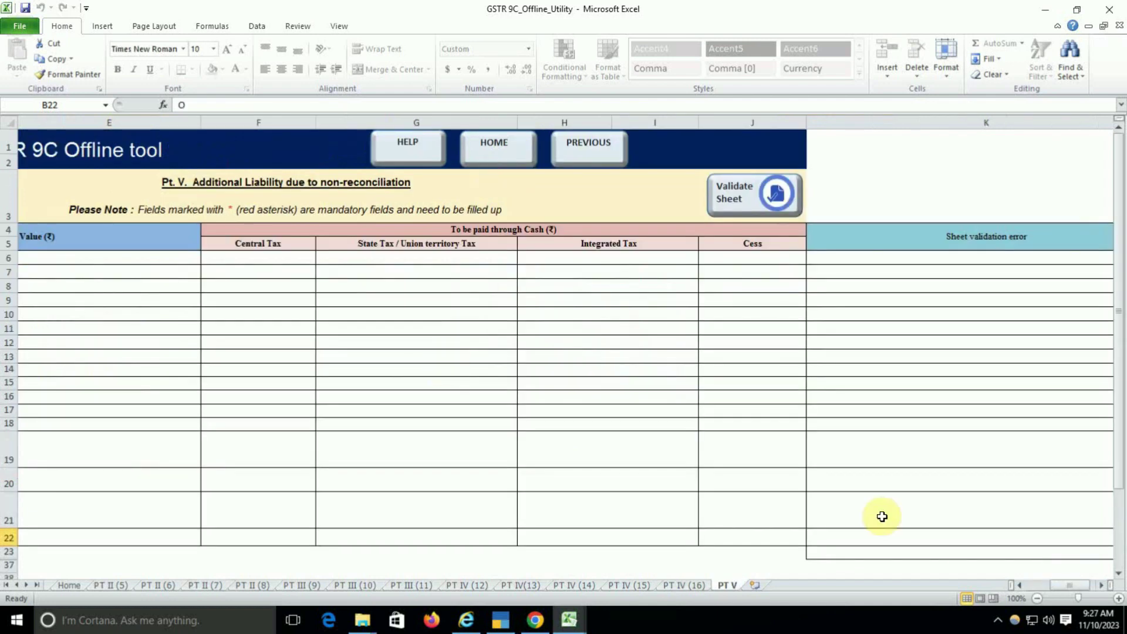
Step: Run Validate Sheet on Pt. V Additional Liability, confirm success, and return to the HOME sheet
drag(1077, 586, 995, 586)
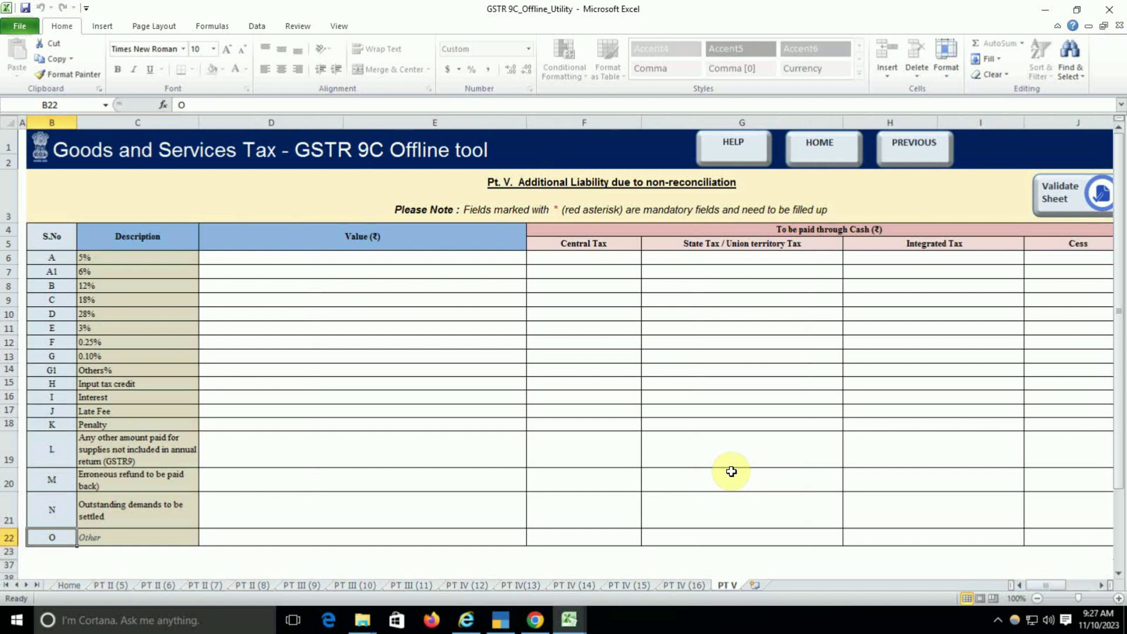
scroll(669, 455, down, 3)
scroll(671, 448, up, 3)
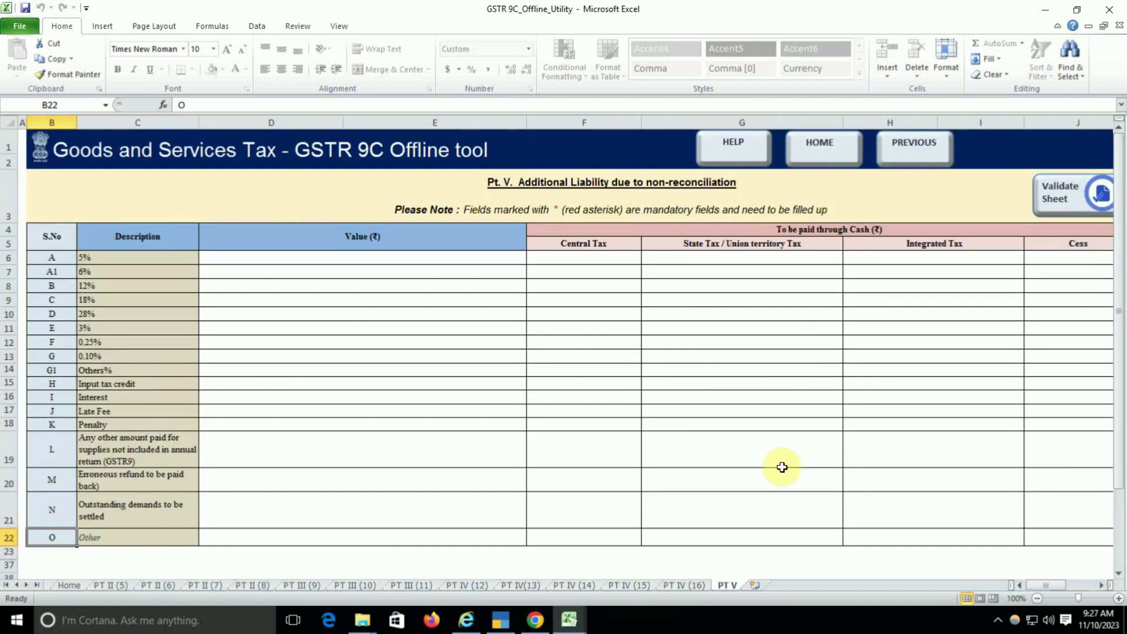
click(1096, 194)
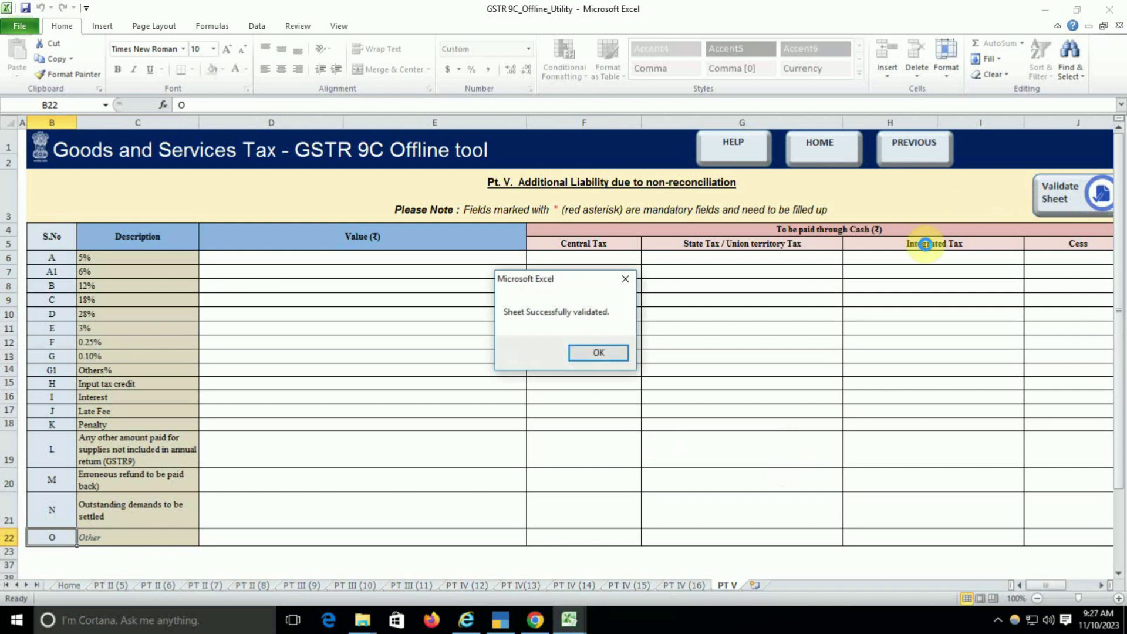
click(593, 352)
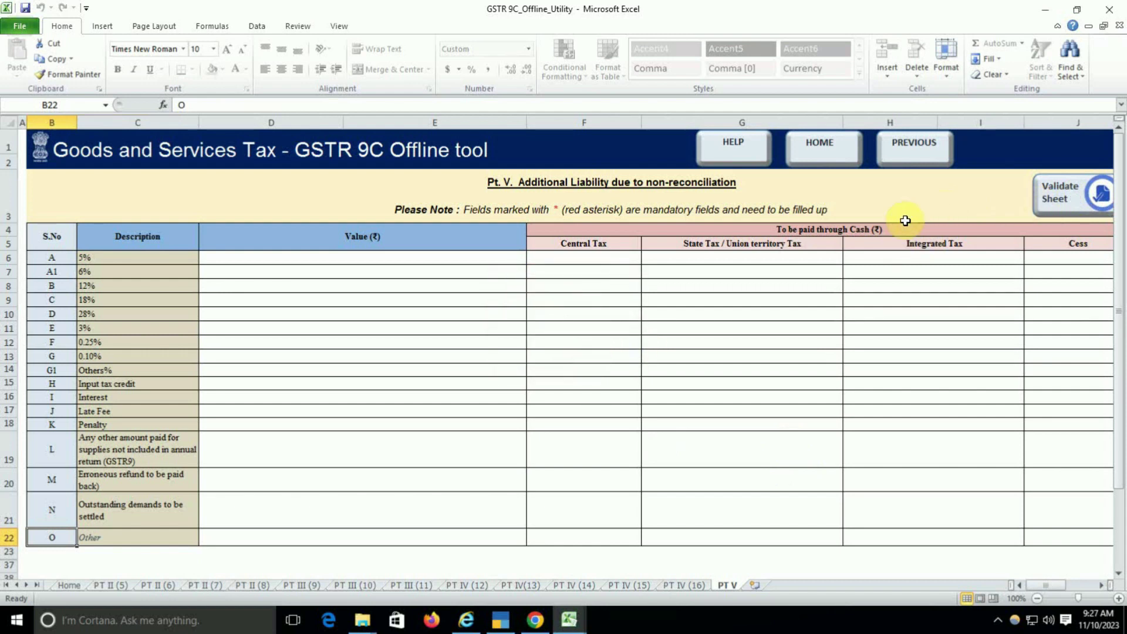
click(833, 155)
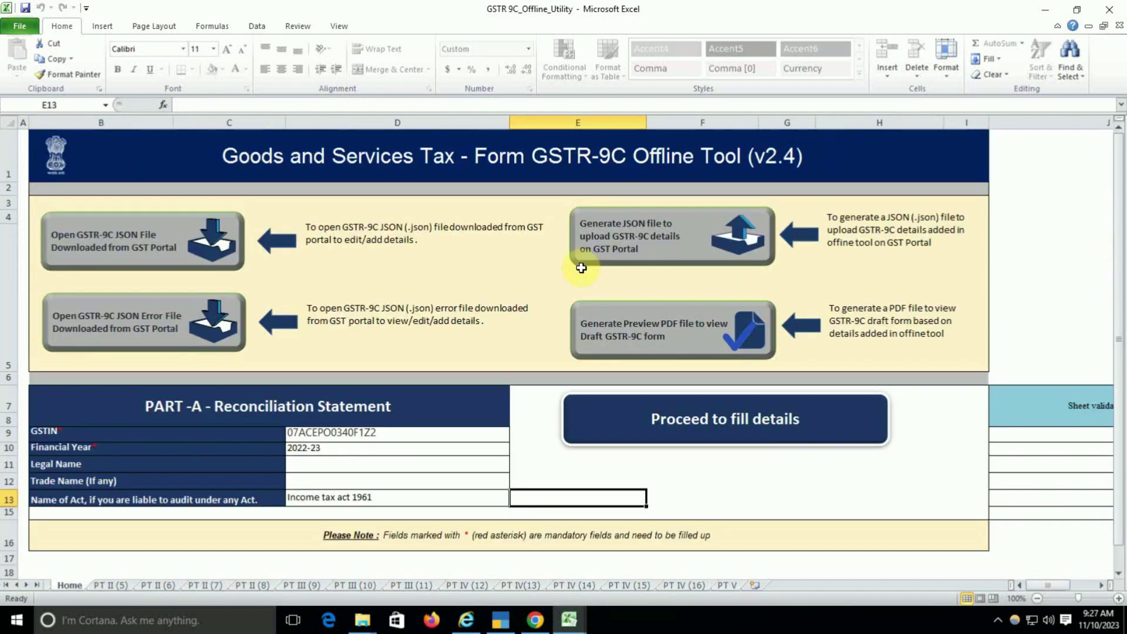
Step: Generate the draft GSTR-9C preview PDF and save it under its suggested name in GSTR_9C_Offline_Utility
click(631, 346)
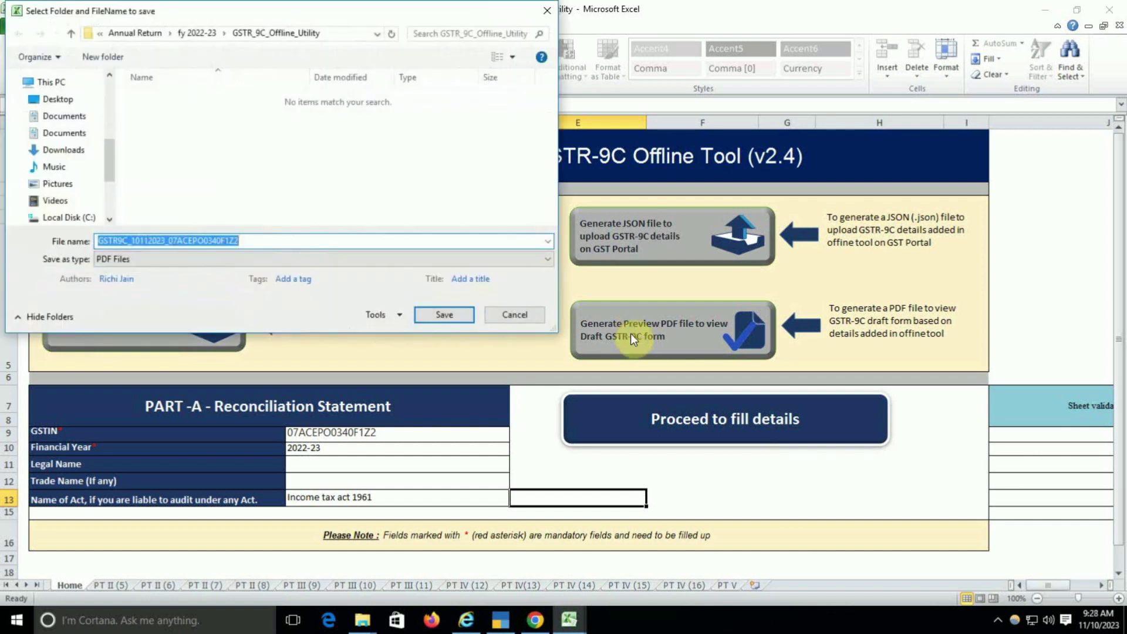
click(473, 314)
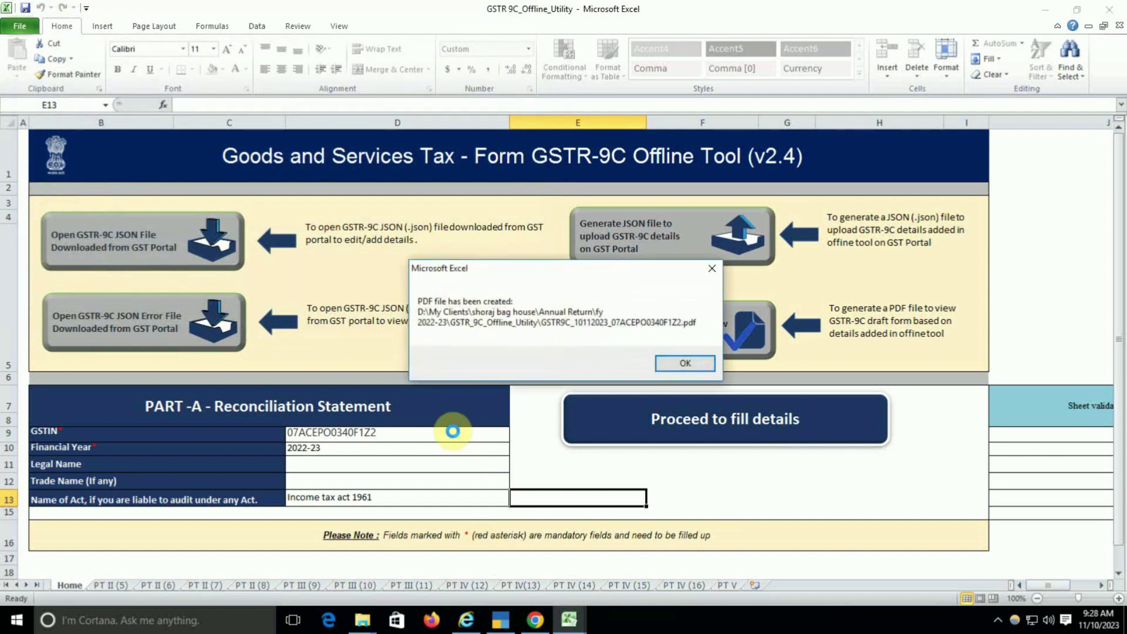
click(693, 362)
Step: Open the GSTR9C preview PDF from the GSTR_9C_Offline_Utility folder in Edge
mouse_move(362, 620)
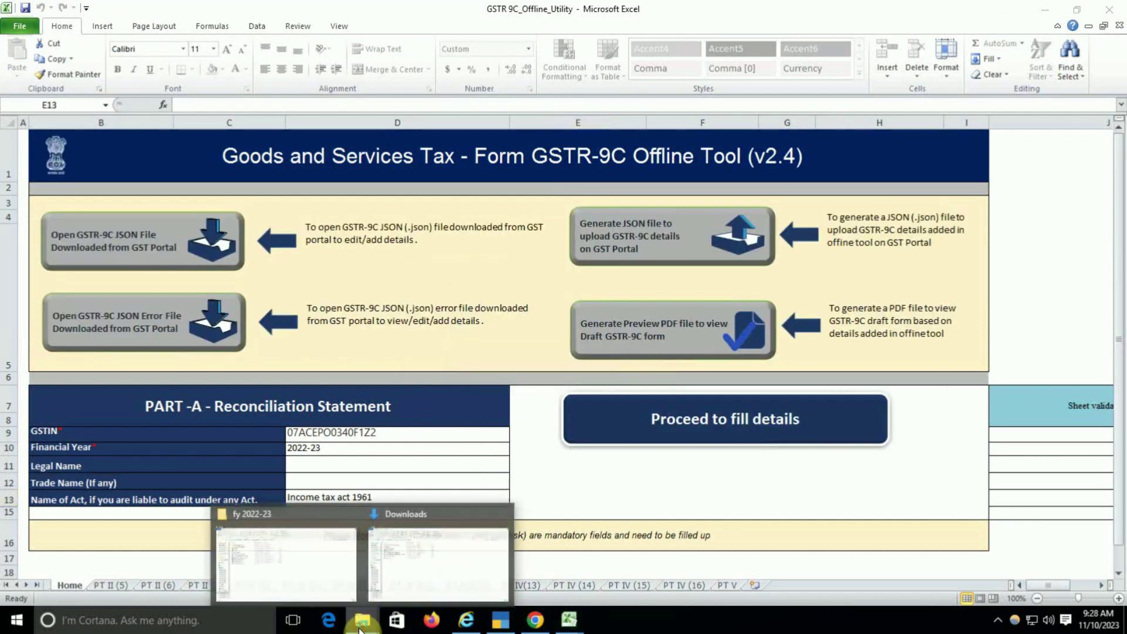
mouse_move(398, 568)
click(334, 565)
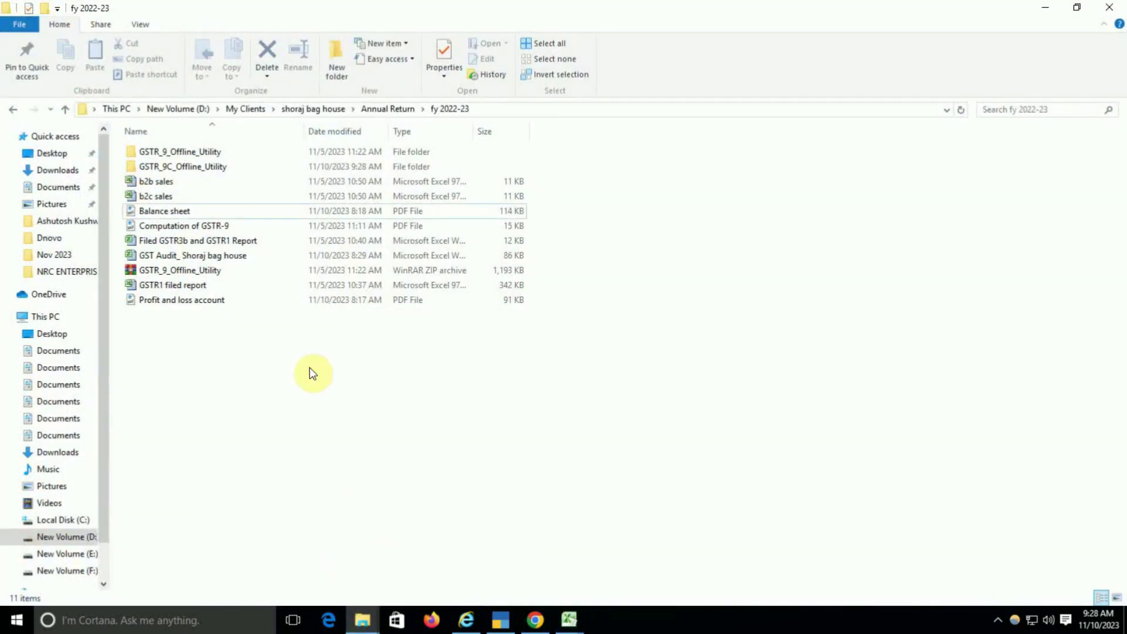
double_click(214, 165)
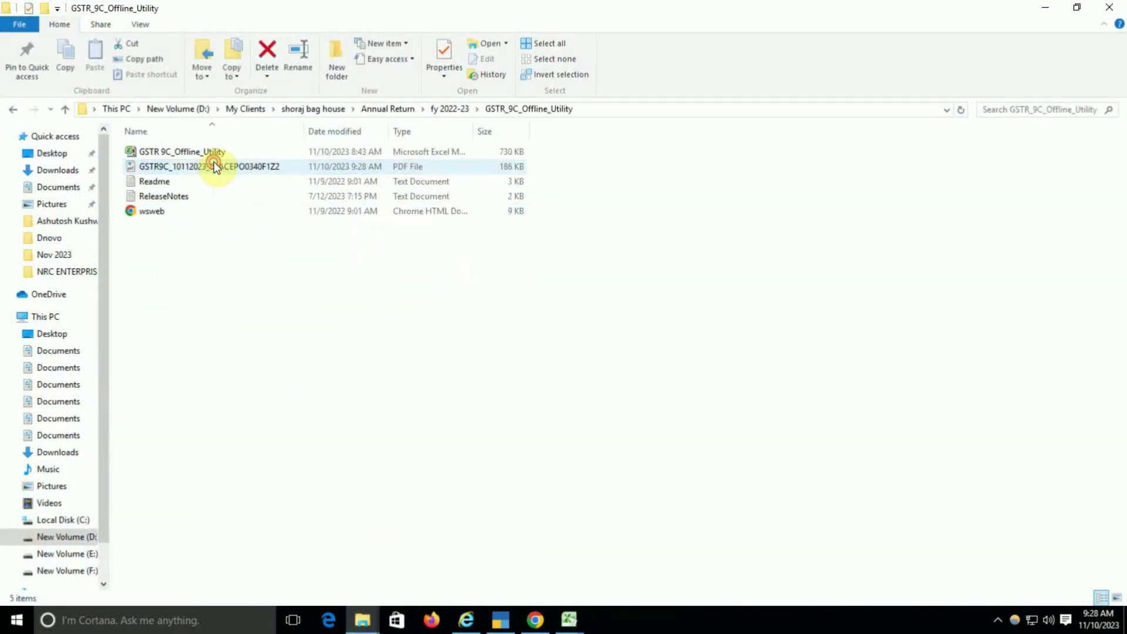
double_click(217, 166)
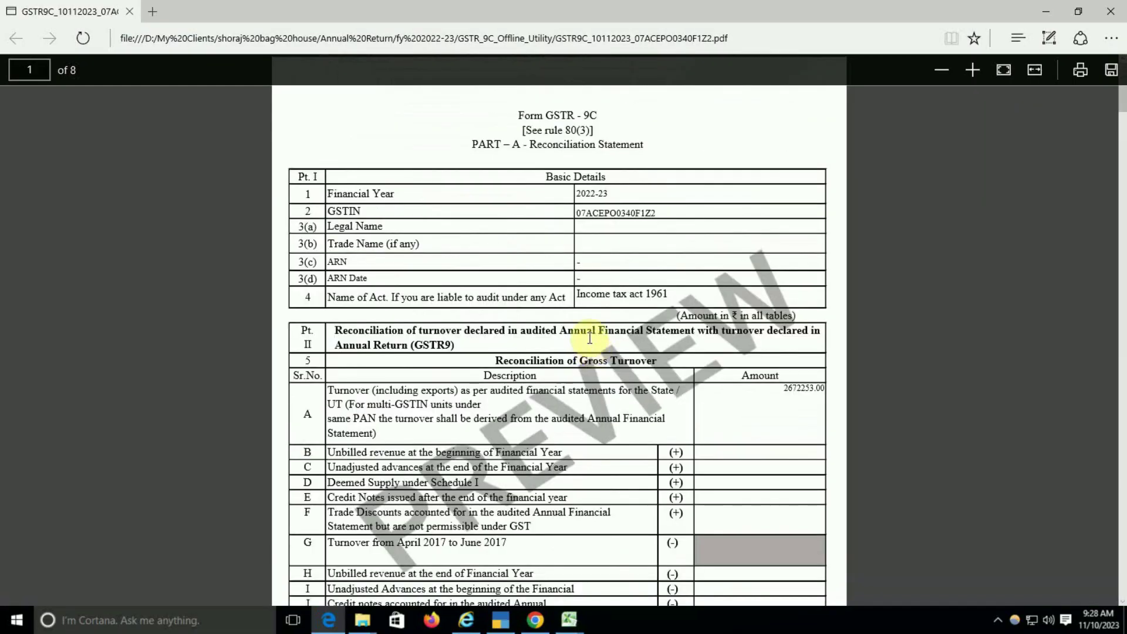
Step: Scroll through the preview PDF, then return to the offline tool workbook in Excel
scroll(587, 342, down, 5)
scroll(585, 346, down, 10)
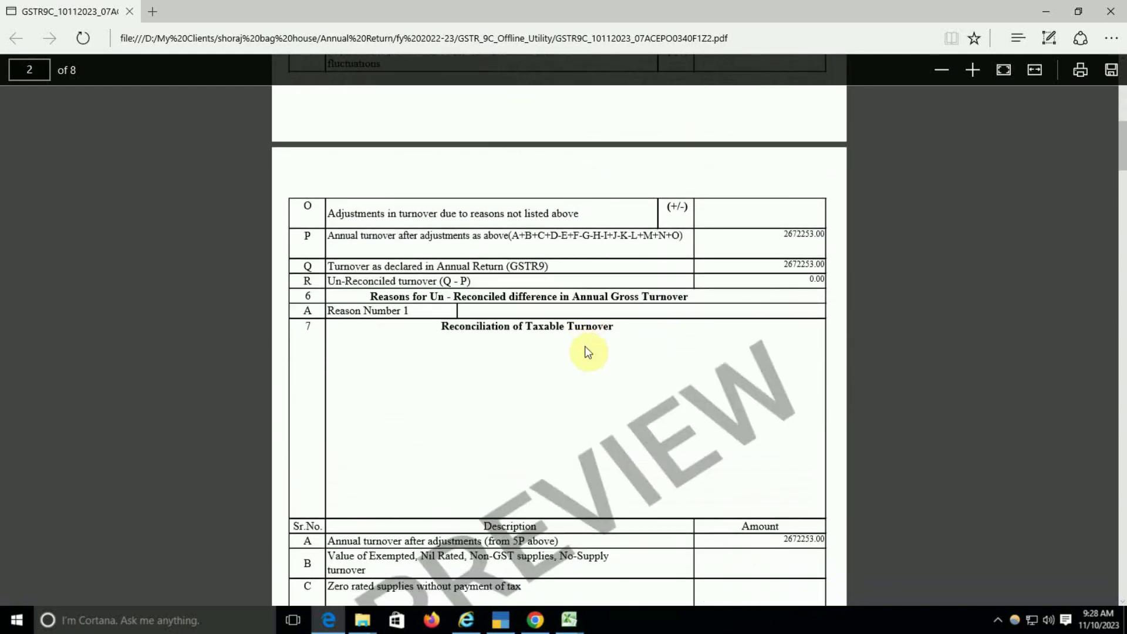
scroll(697, 363, down, 10)
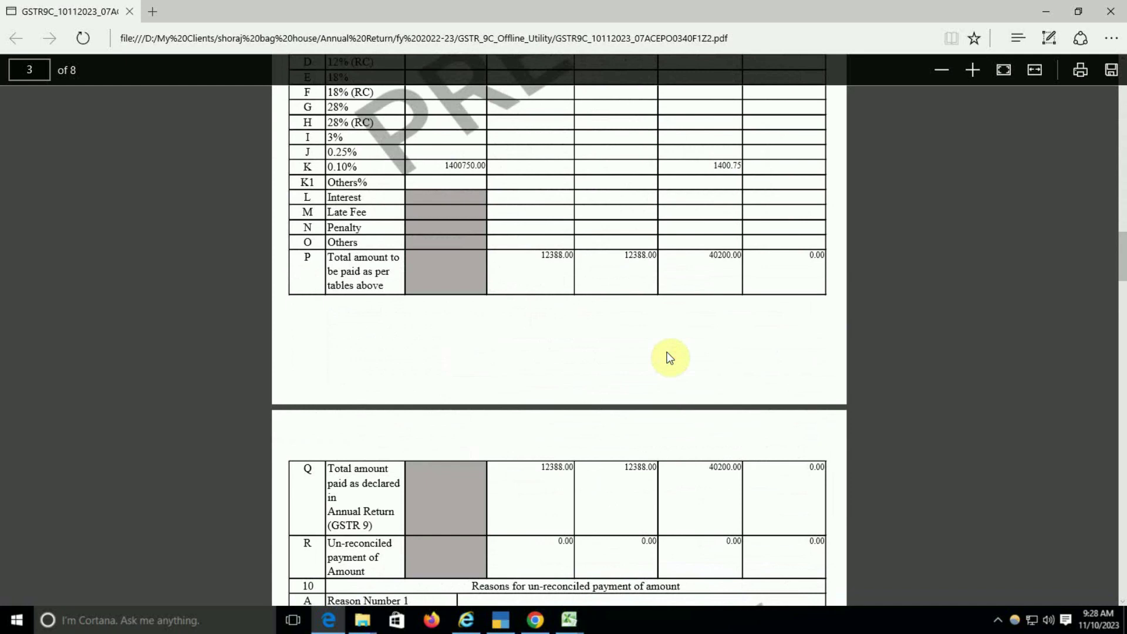
scroll(670, 358, down, 4)
key(alt+Tab)
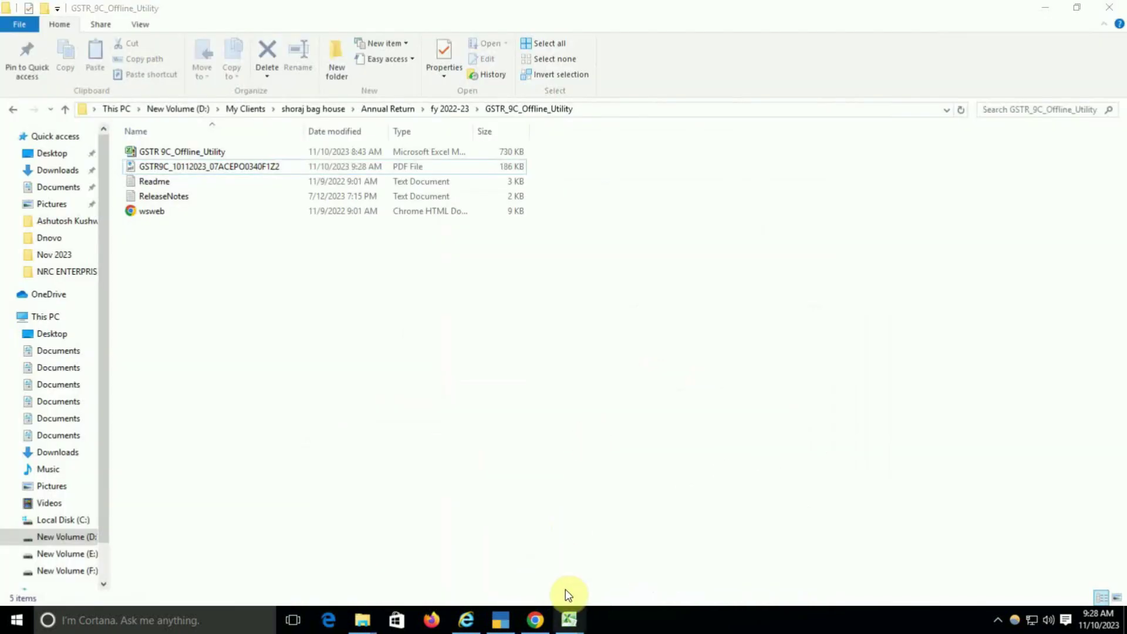
mouse_move(572, 627)
click(636, 554)
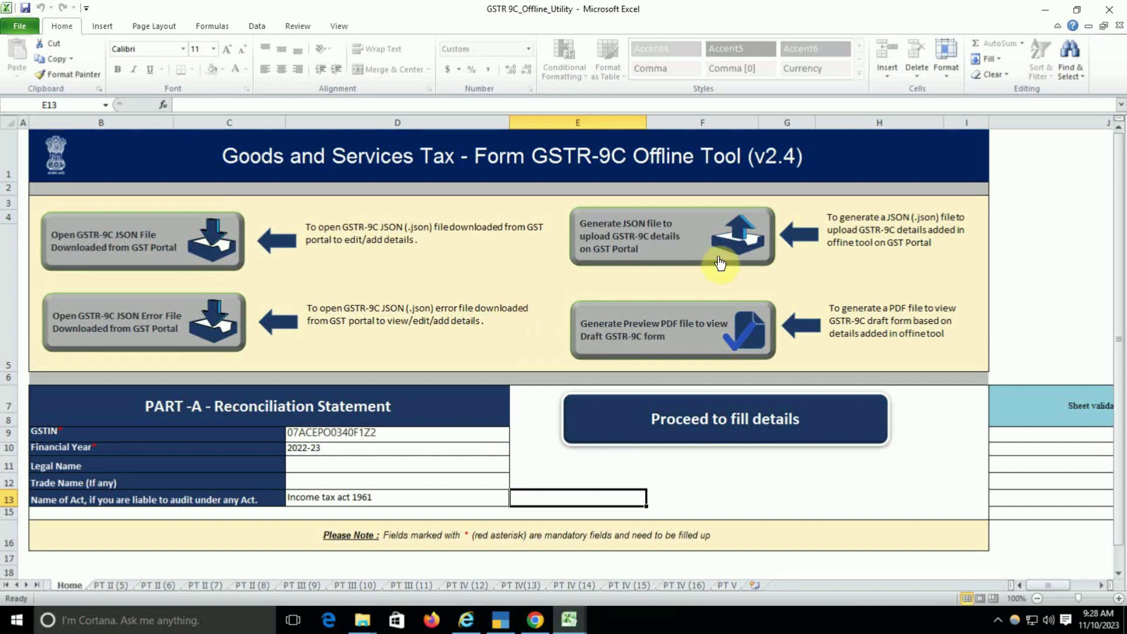
Step: Generate the GSTR-9C upload JSON, save it with the suggested name, and switch to Chrome
click(679, 250)
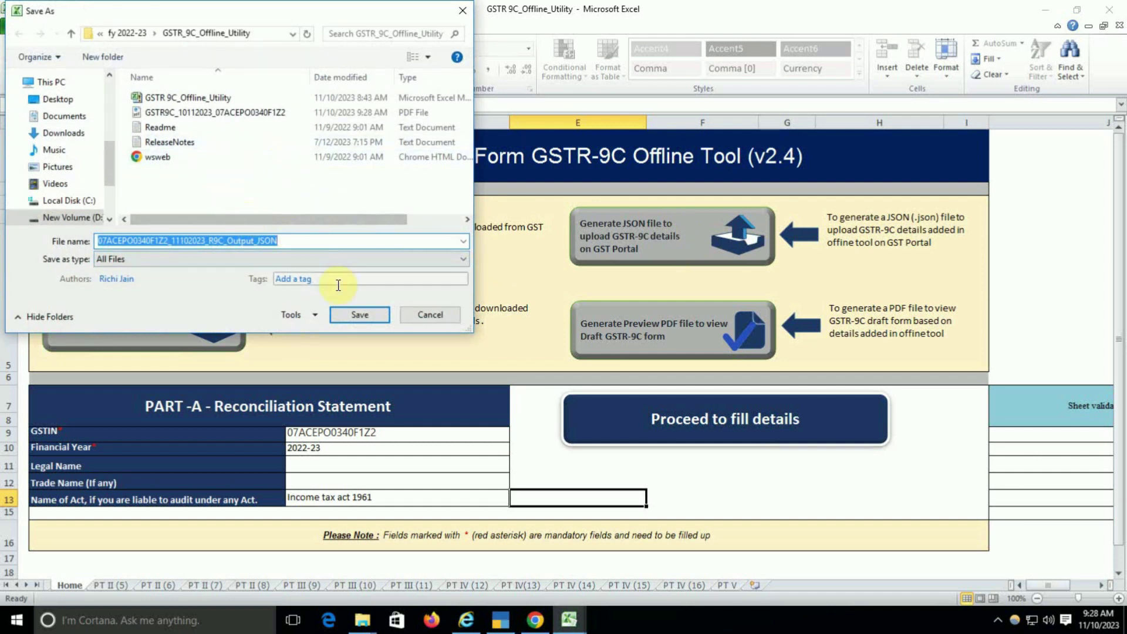
click(361, 316)
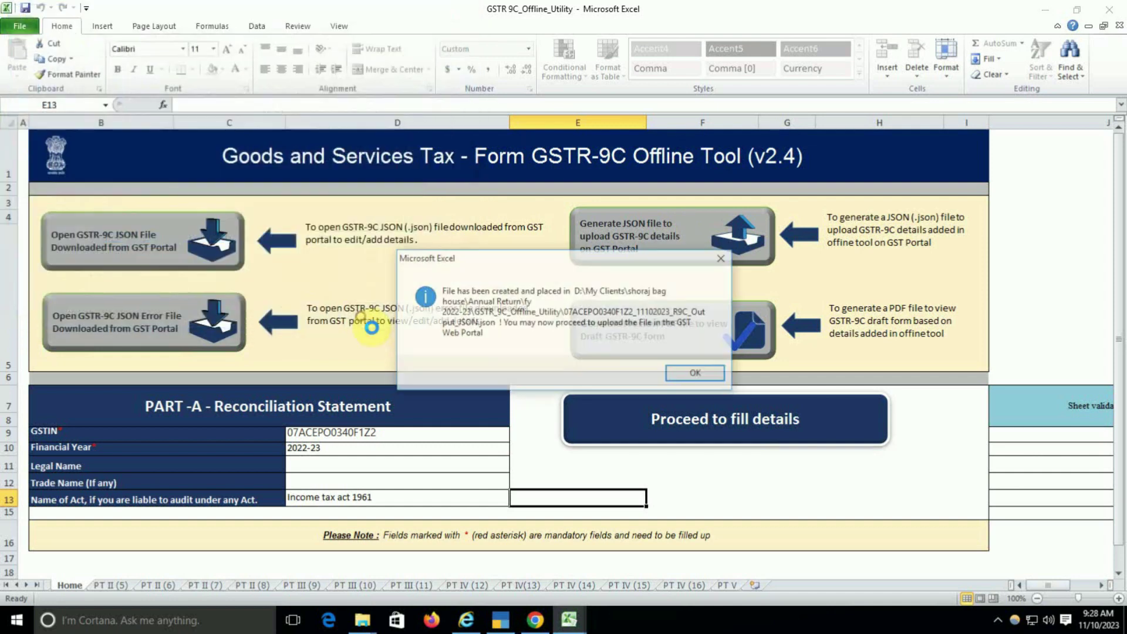
click(710, 374)
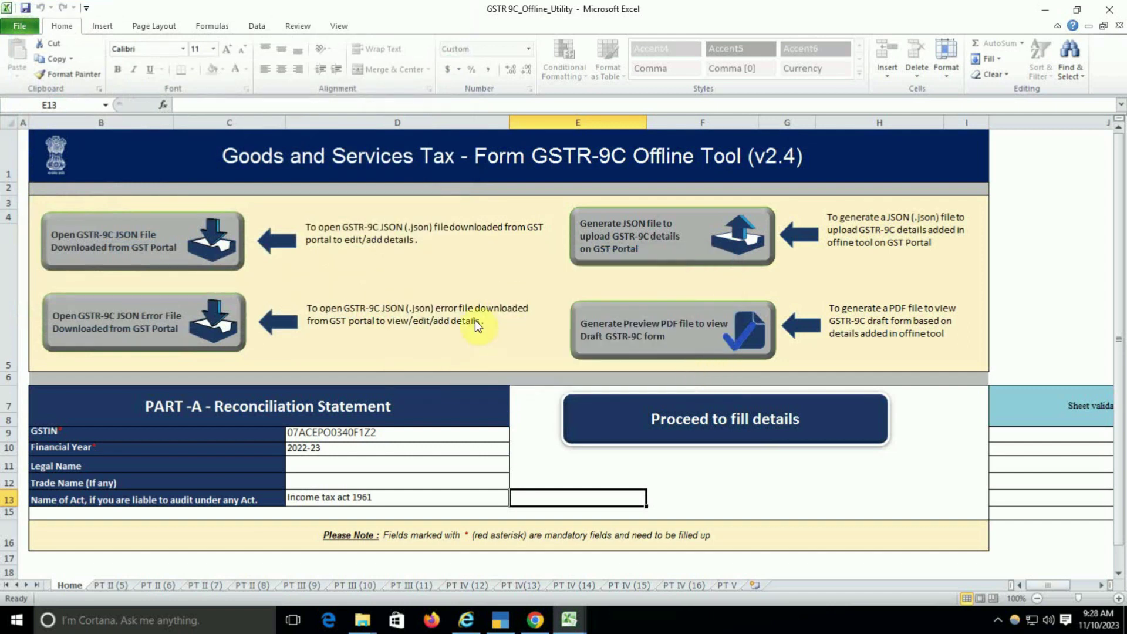
click(535, 620)
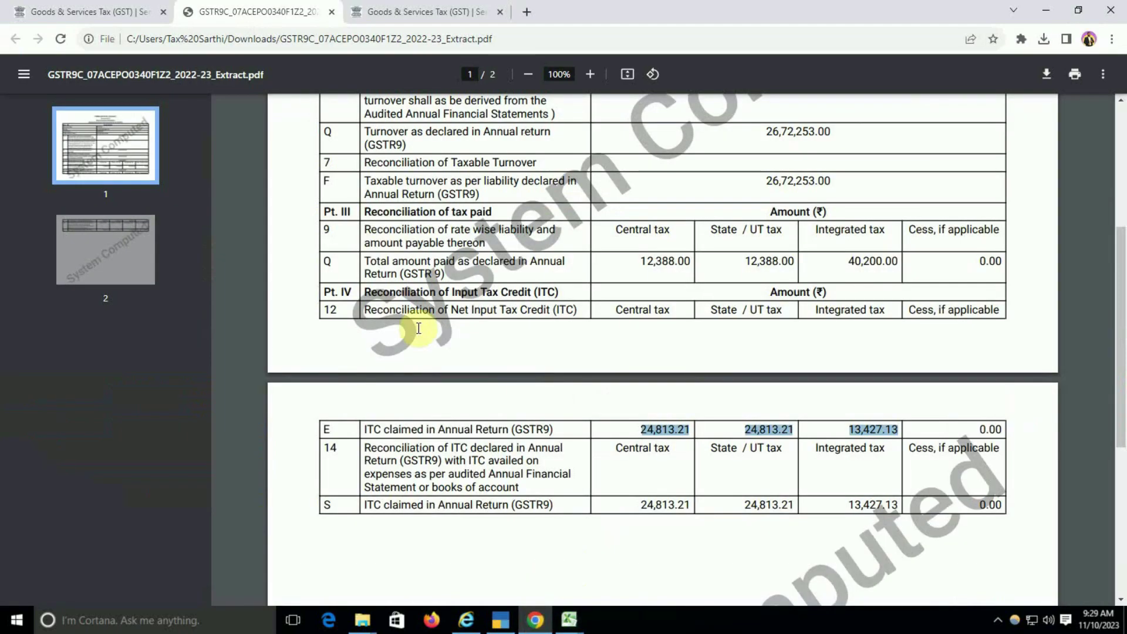
Step: Navigate through the GST portal's Services > Returns menu to the Annual Return page
click(97, 11)
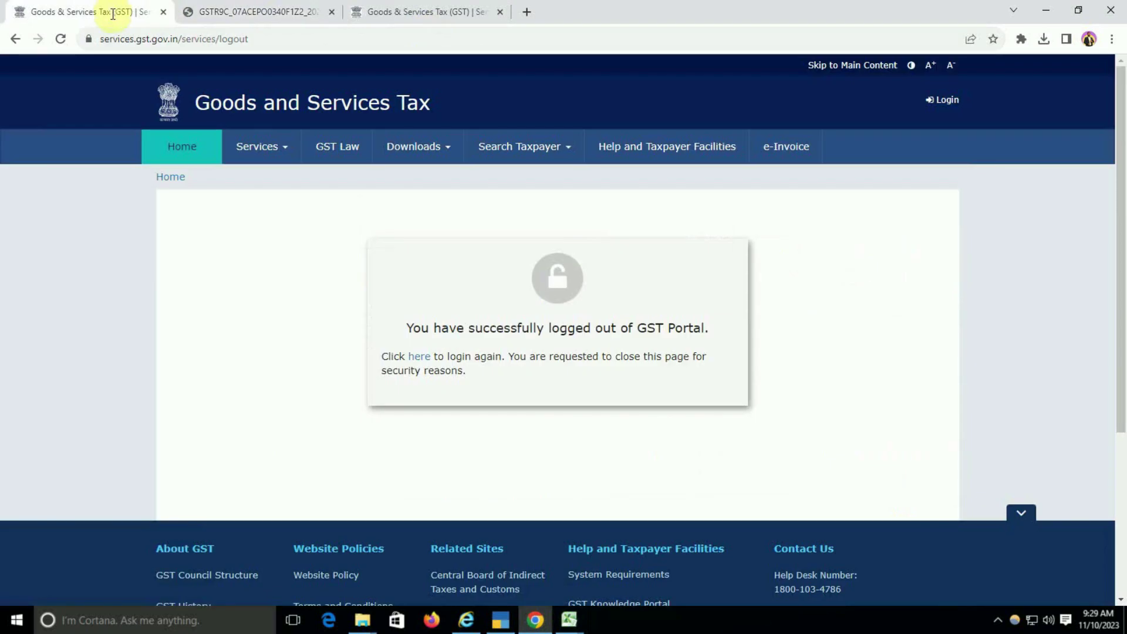
click(476, 10)
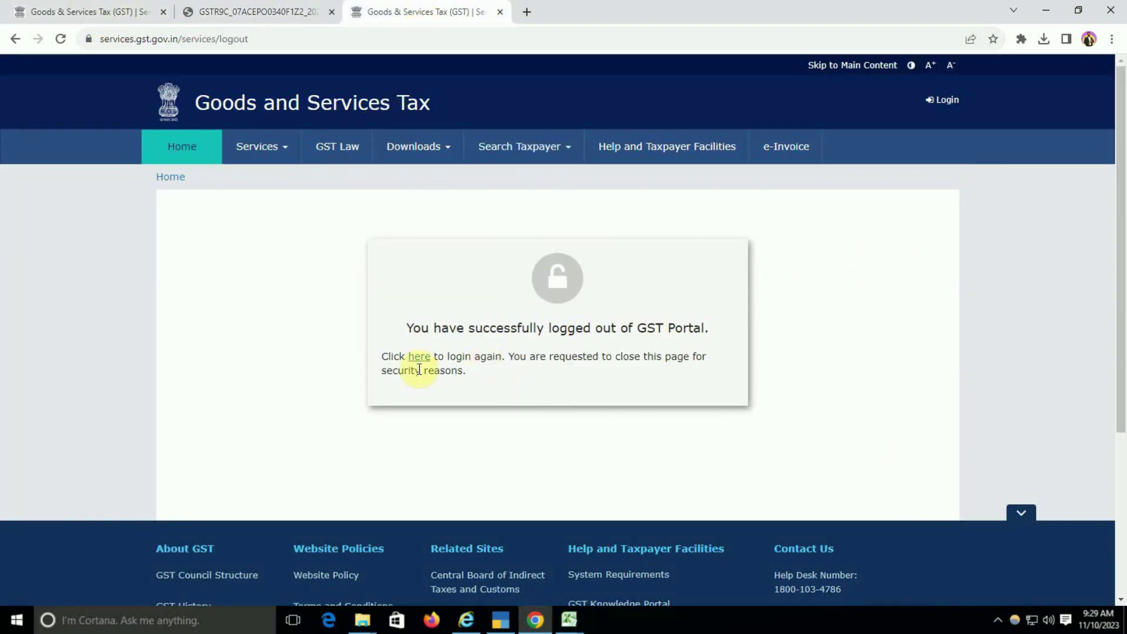
click(944, 100)
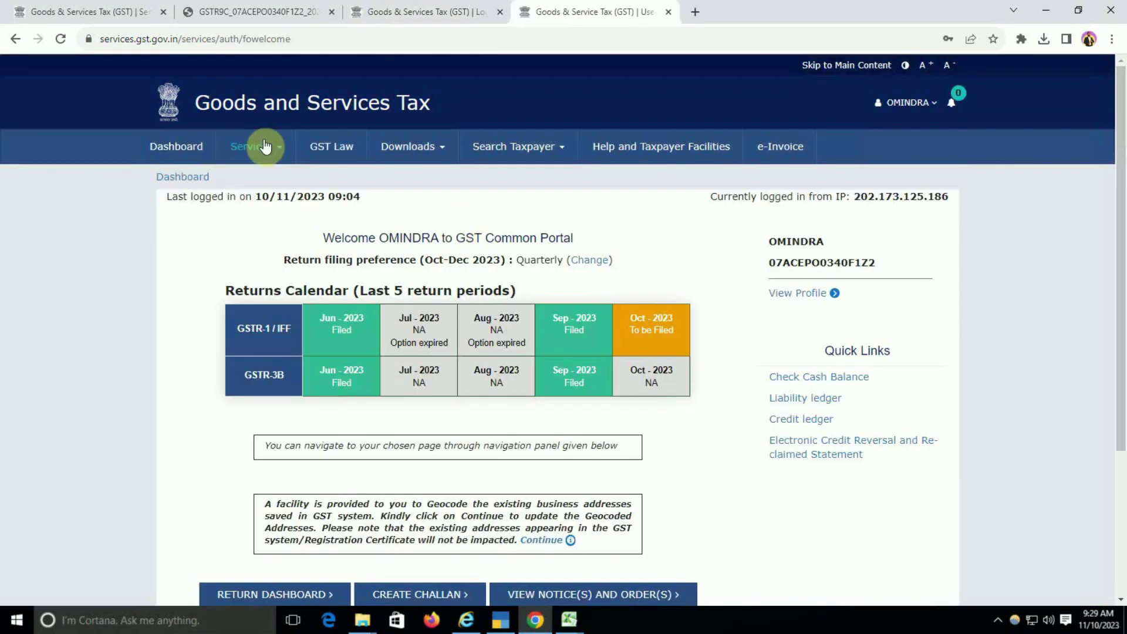
click(265, 146)
click(314, 178)
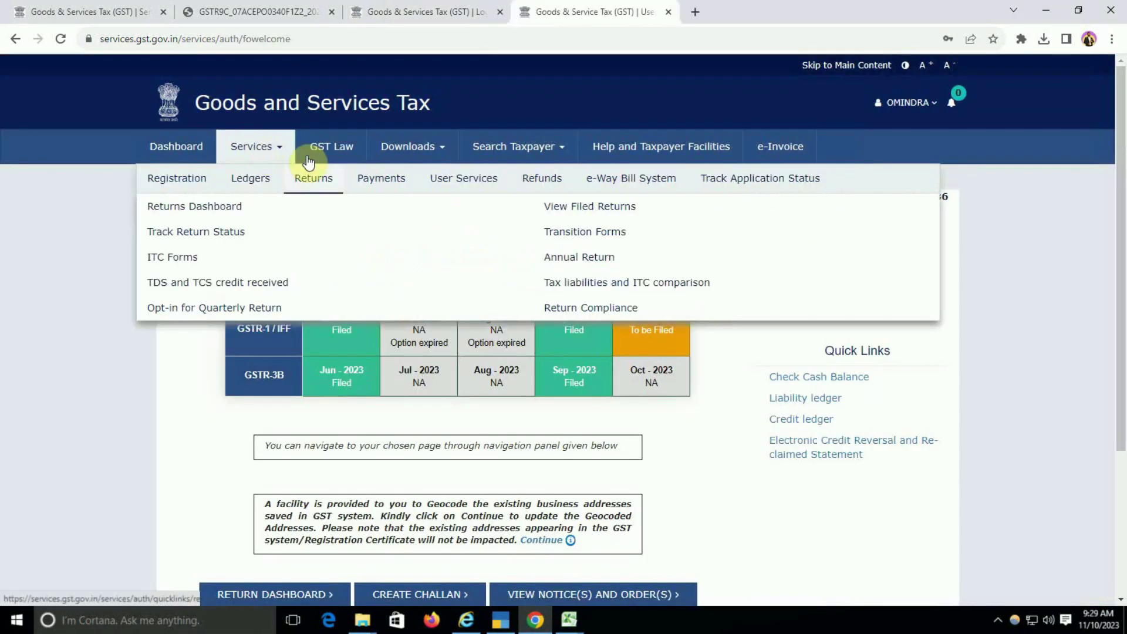
click(574, 272)
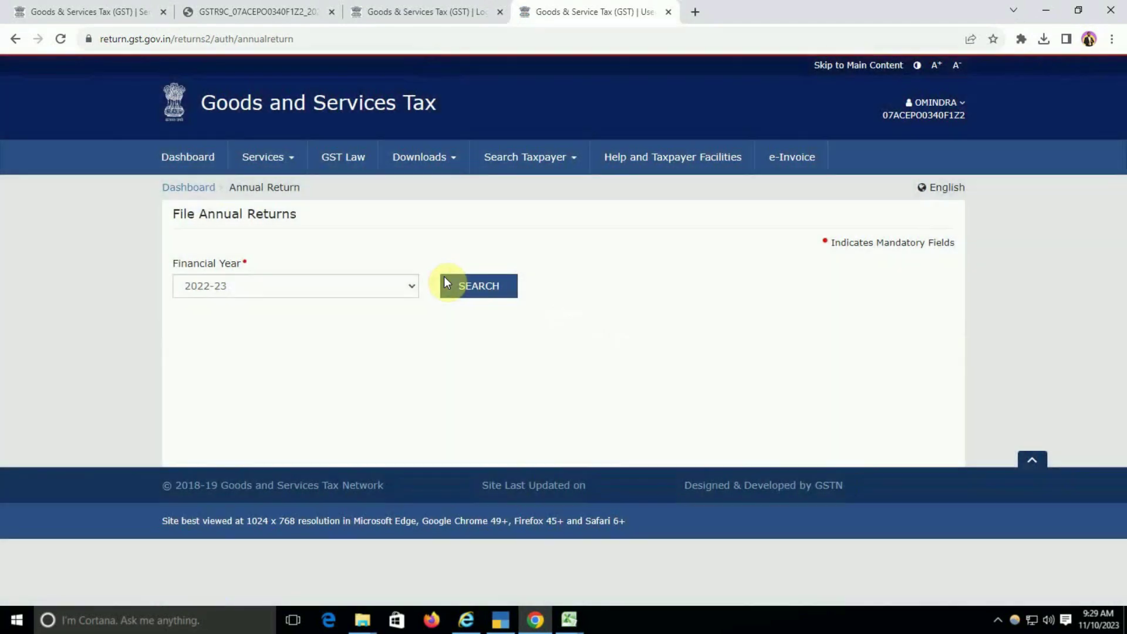
Step: Search annual returns for FY 2022-23 and open GSTR 9C's Prepare Offline upload page
click(445, 279)
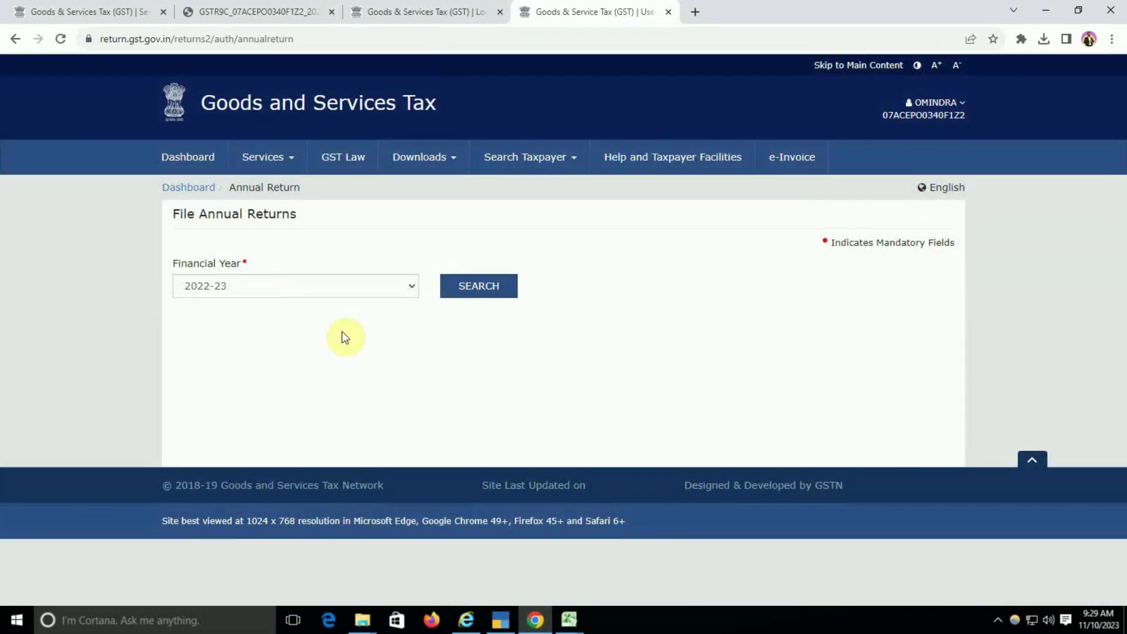
click(330, 290)
click(330, 292)
click(489, 294)
scroll(464, 364, down, 5)
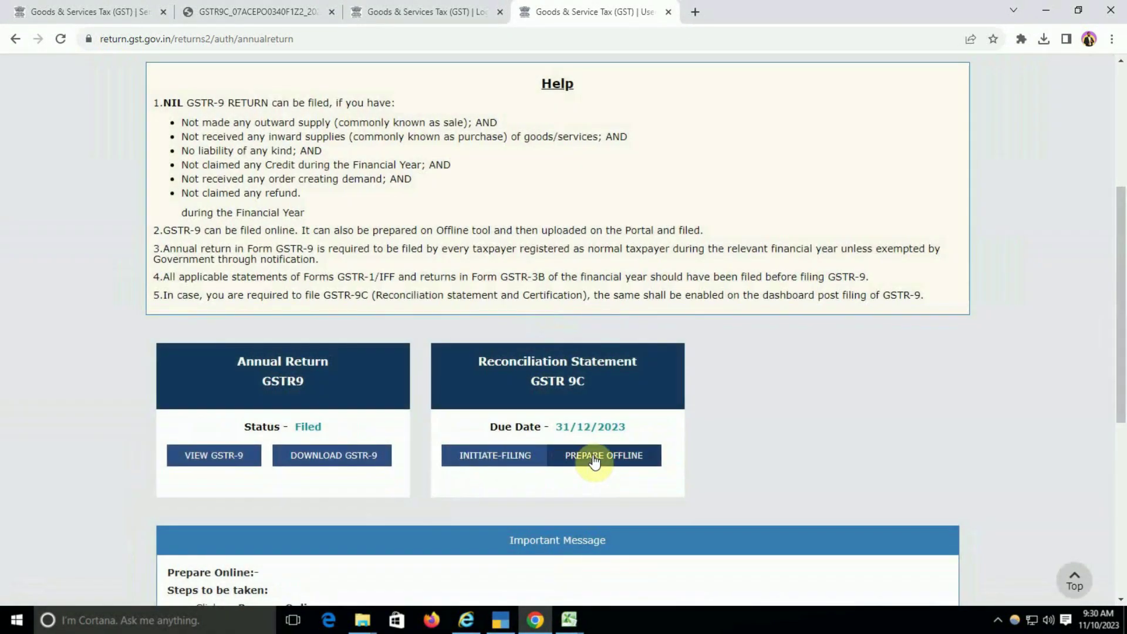
click(594, 458)
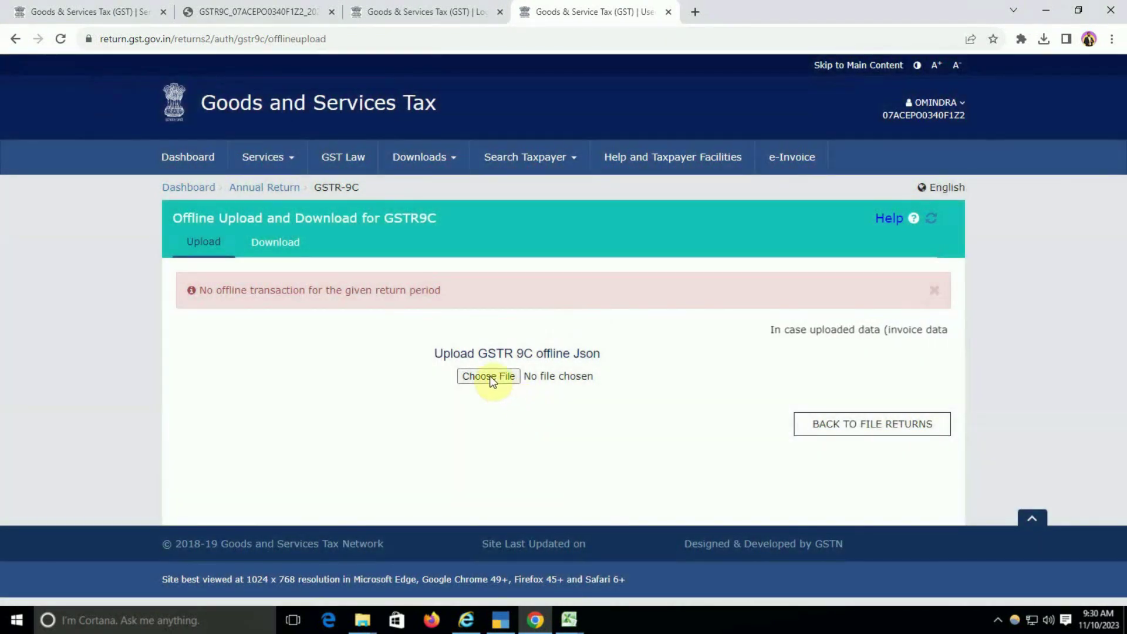
Step: Upload the R9C output JSON from the GSTR_9C_Offline_Utility folder
click(493, 379)
double_click(583, 421)
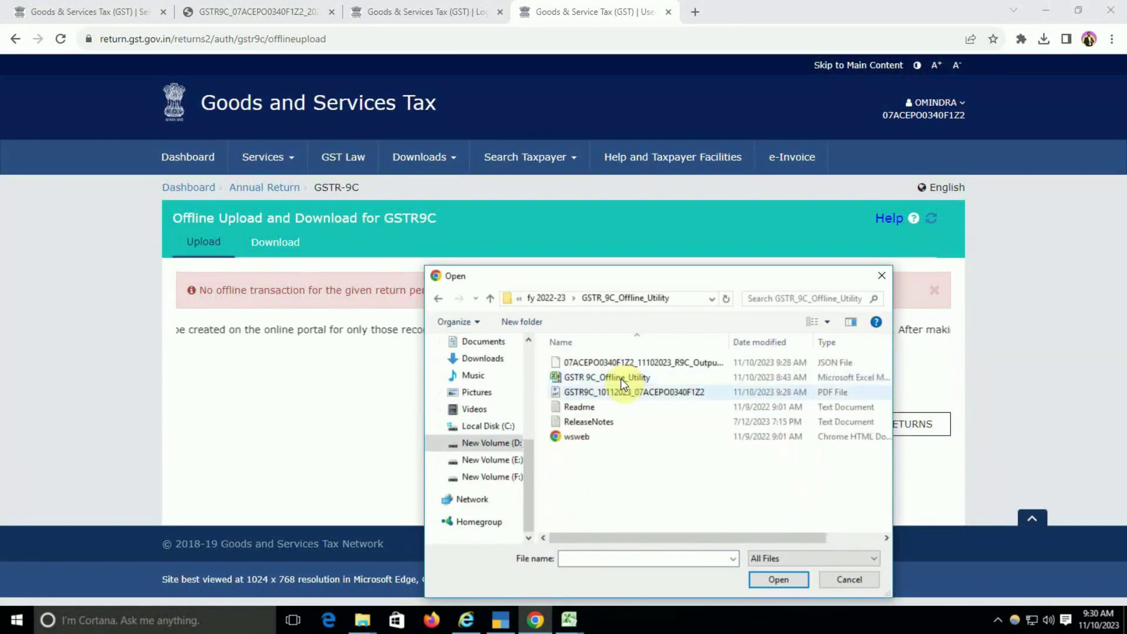
click(631, 363)
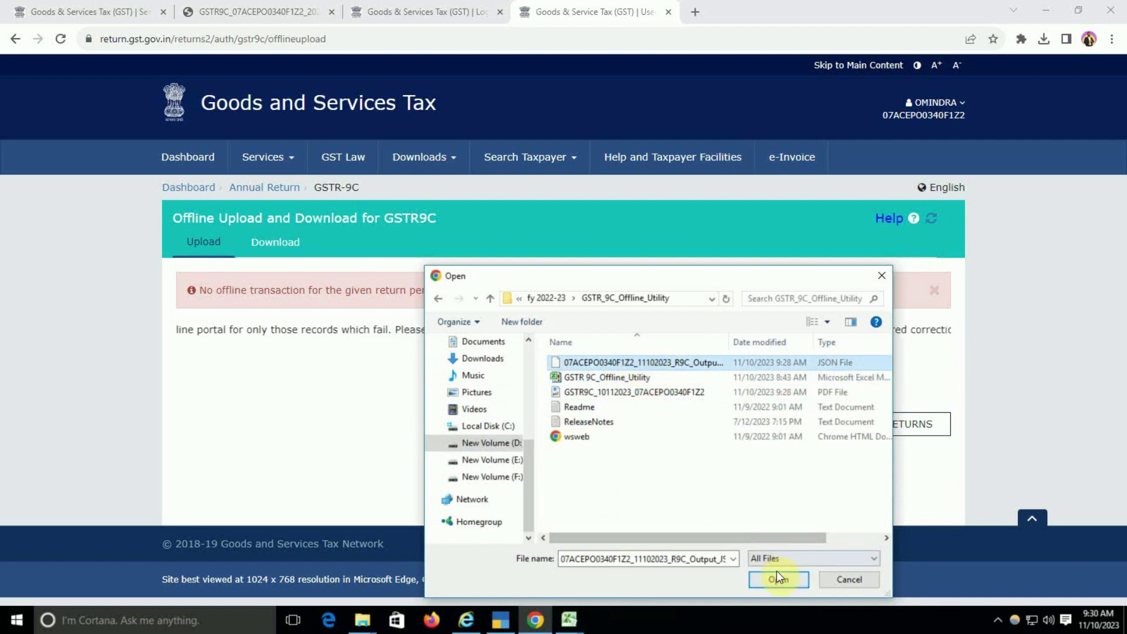
click(777, 578)
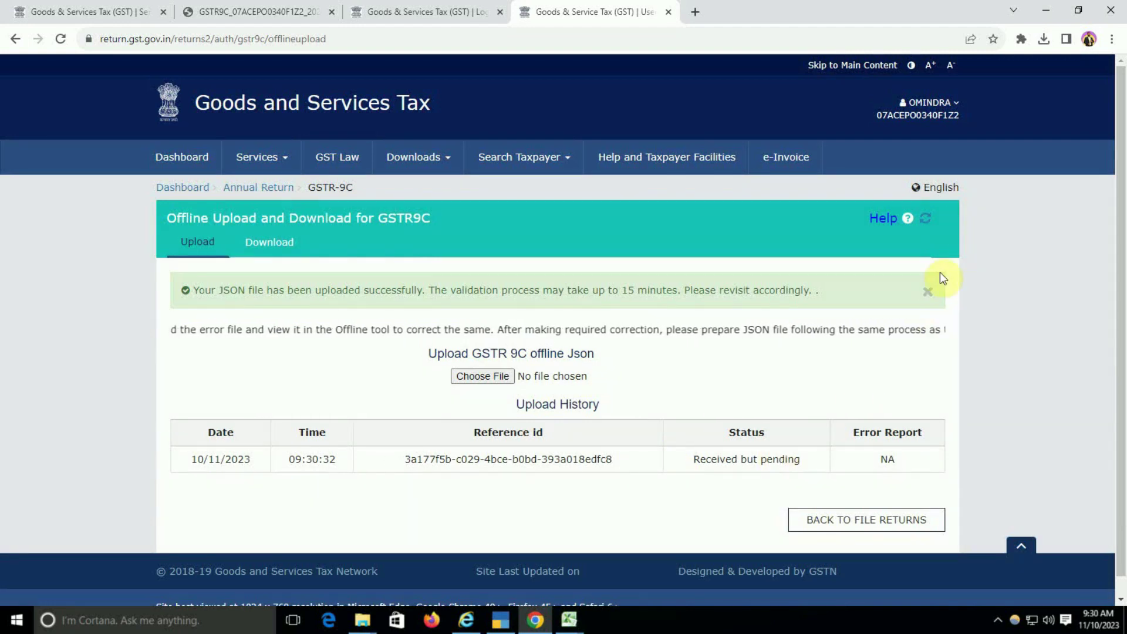
Step: Refresh the upload history and confirm the JSON status shows Processed
click(926, 219)
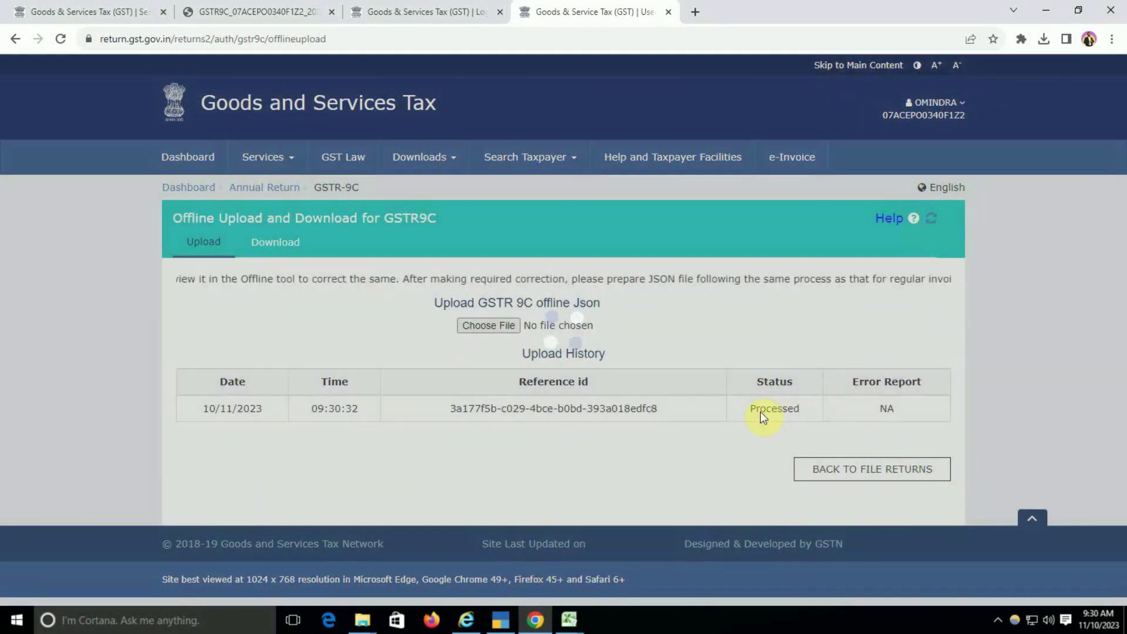
double_click(763, 409)
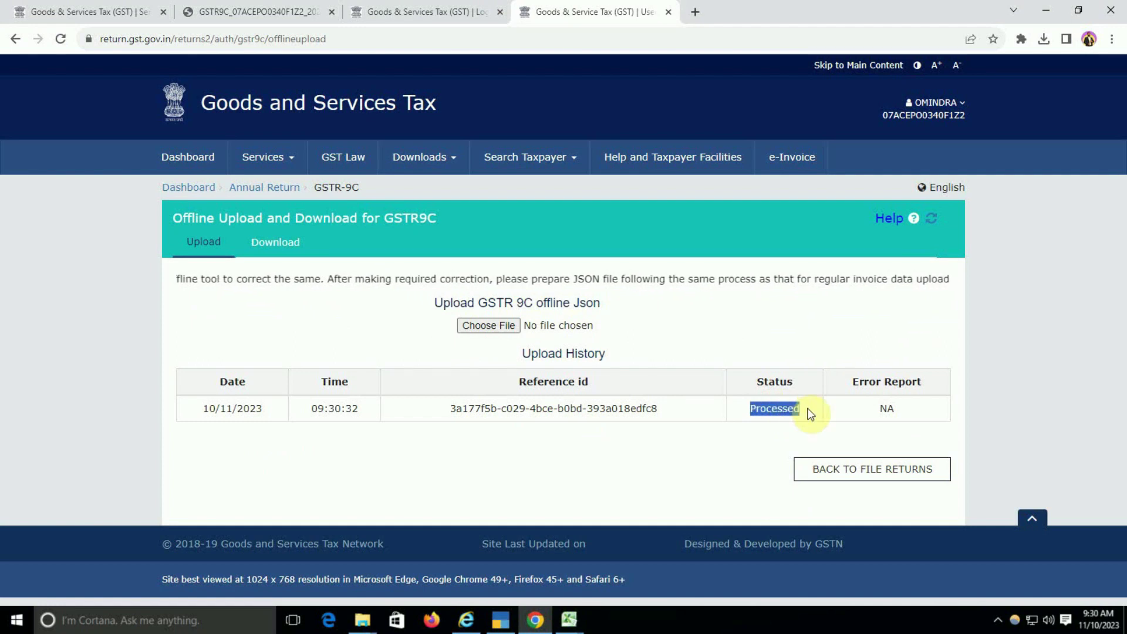
click(779, 338)
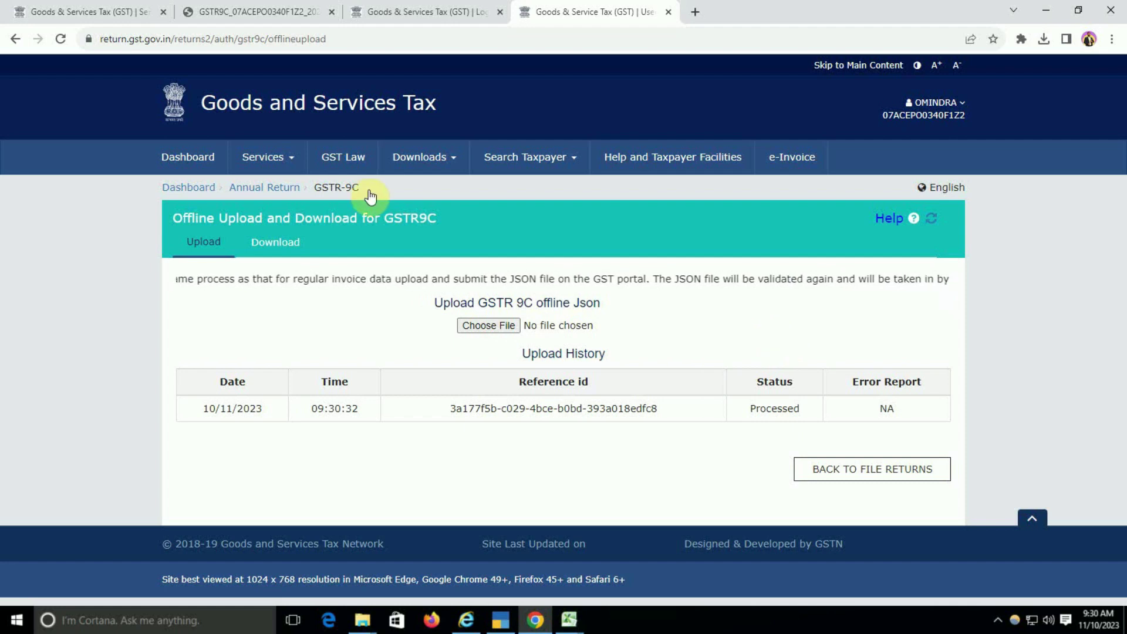
click(252, 11)
Step: Select the row Q and row F turnover and tax amounts in the GSTR-9C extract to check them
scroll(898, 351, up, 3)
click(886, 377)
drag(642, 403, 990, 405)
scroll(880, 434, up, 3)
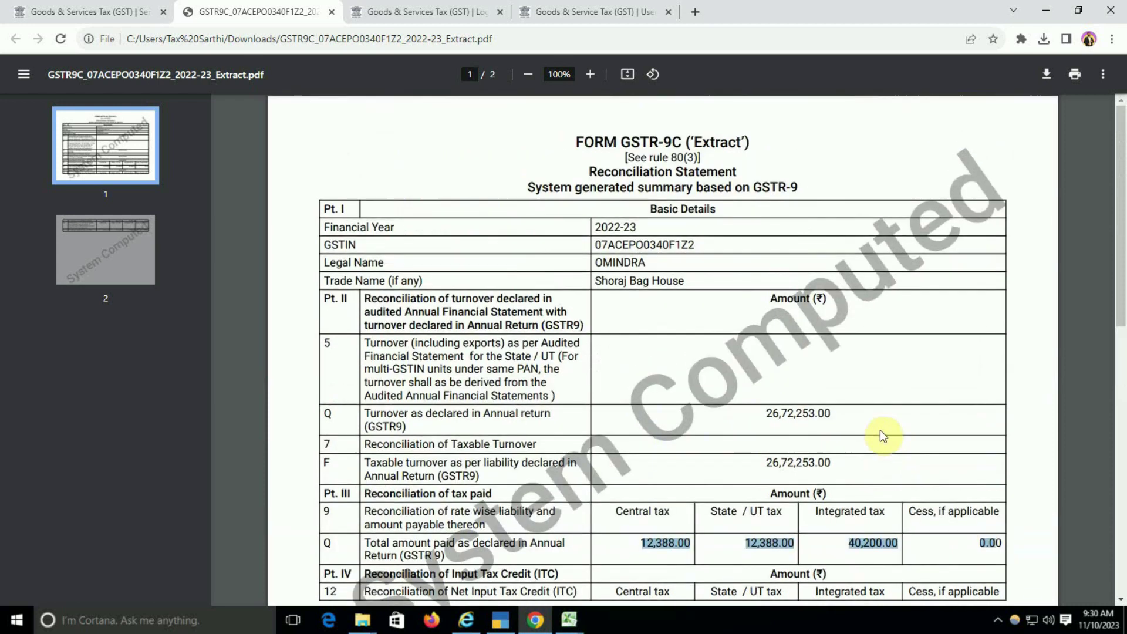
scroll(880, 434, down, 9)
scroll(879, 435, up, 8)
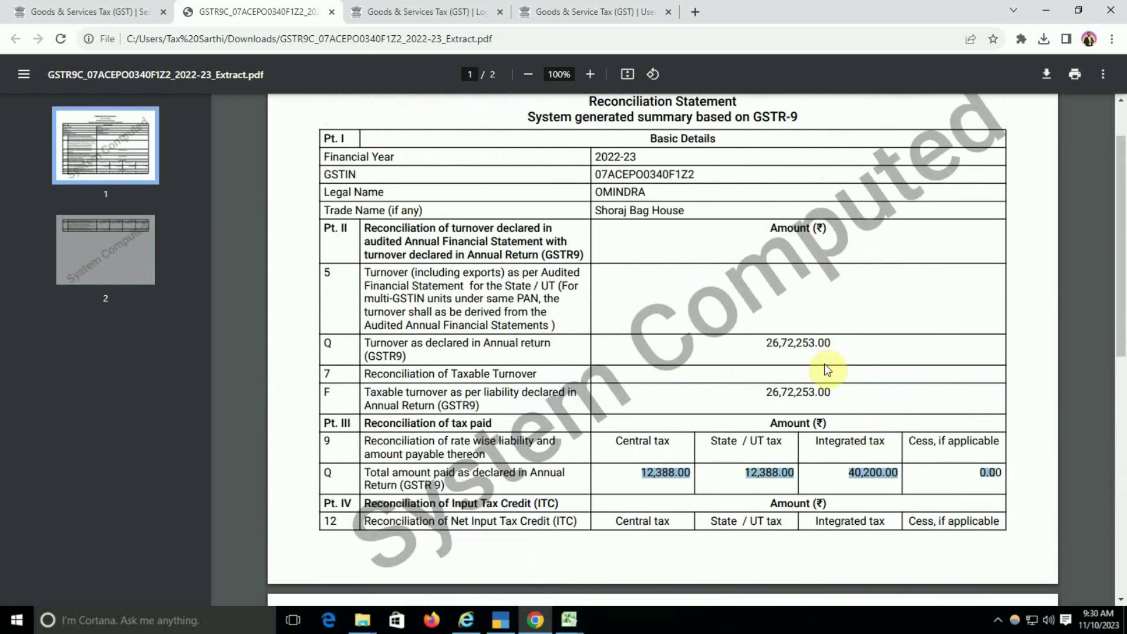
drag(750, 343, 851, 403)
scroll(775, 424, down, 3)
drag(640, 332, 898, 336)
scroll(896, 359, down, 4)
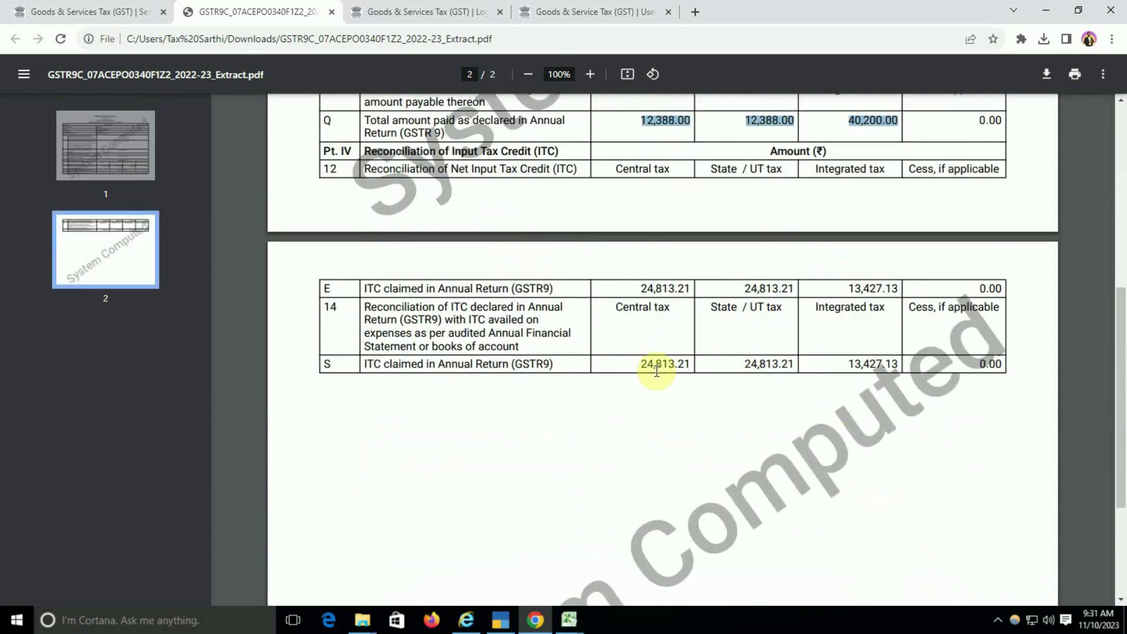
scroll(656, 371, down, 3)
scroll(868, 428, up, 3)
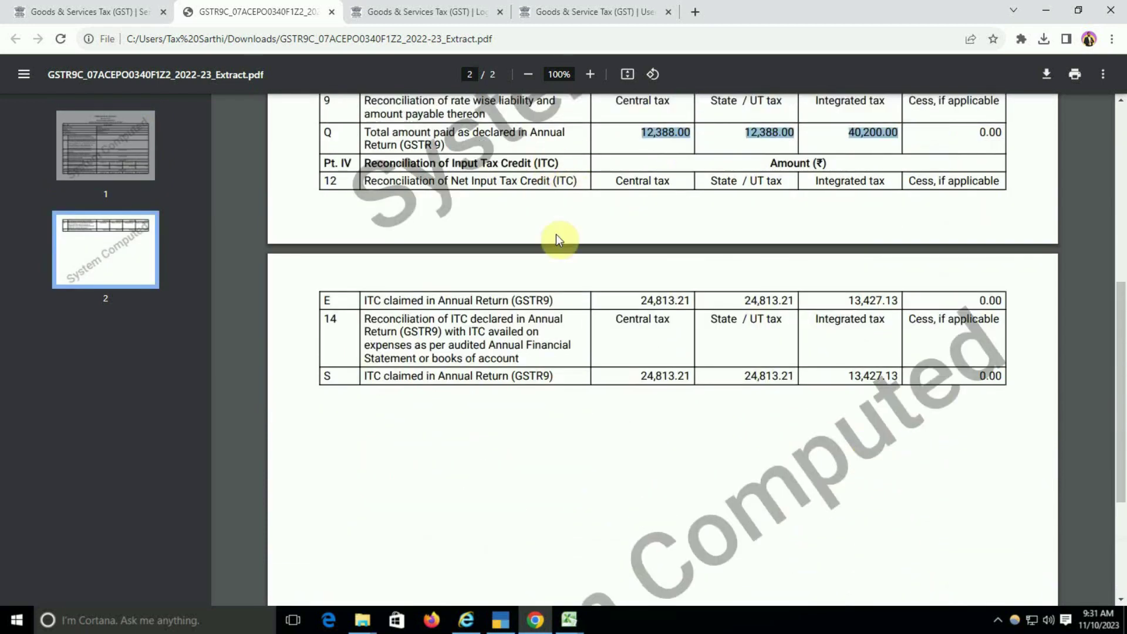
click(583, 12)
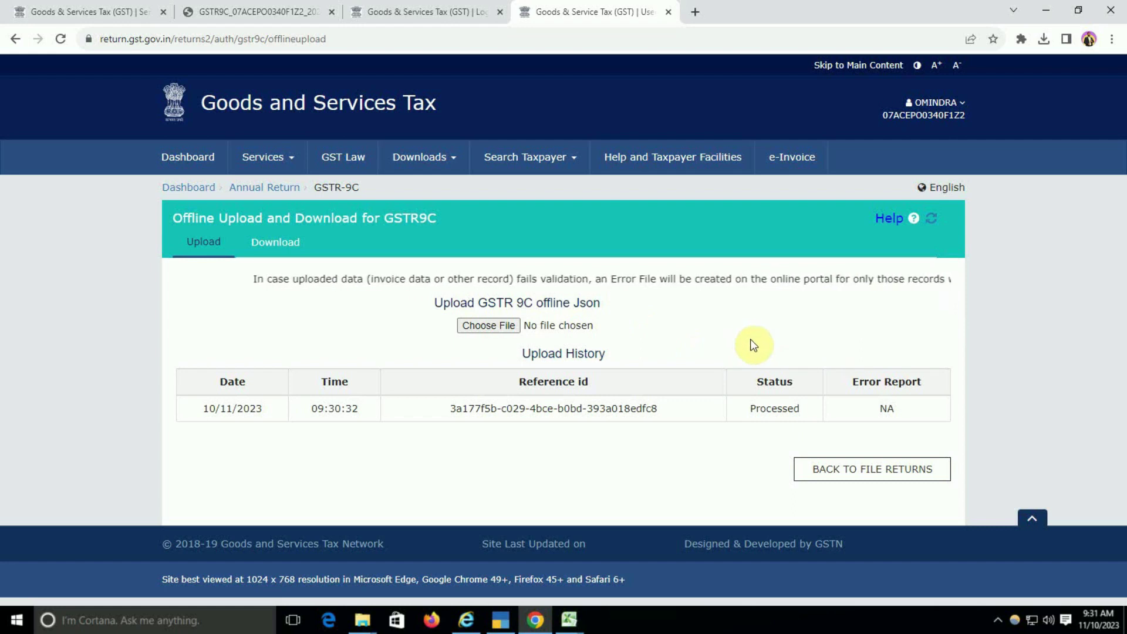
Step: Go back to file returns, search 2022-23, and initiate GSTR 9C filing
click(873, 475)
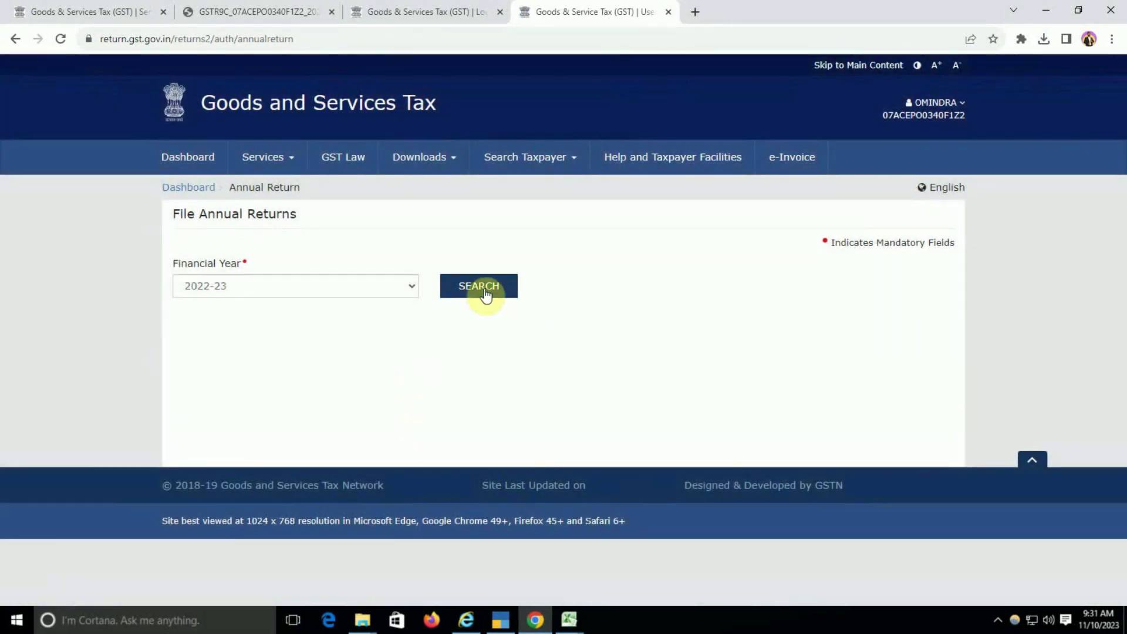
click(479, 286)
scroll(496, 418, down, 5)
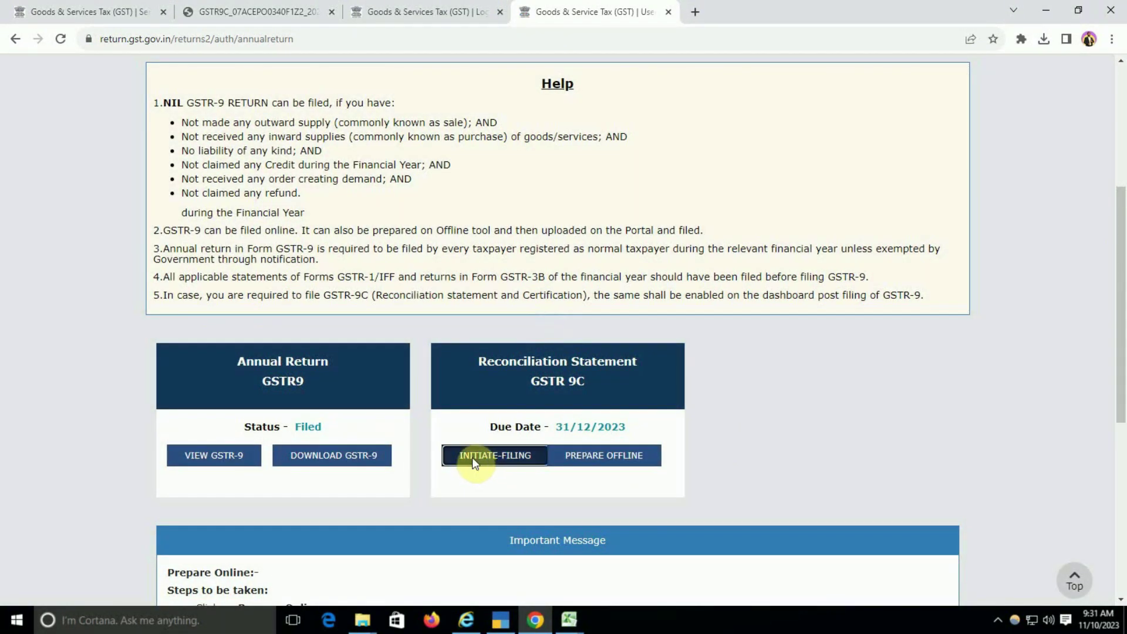
click(526, 455)
Step: Download the draft GSTR-9C preview PDF from the filing page
scroll(525, 437, down, 10)
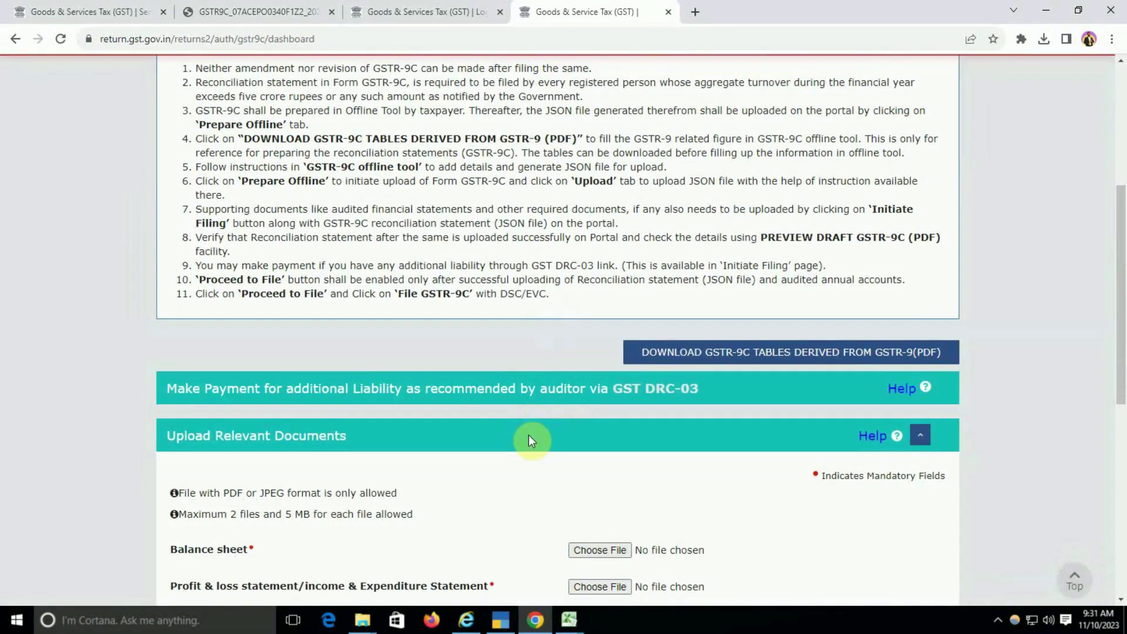
scroll(529, 440, down, 4)
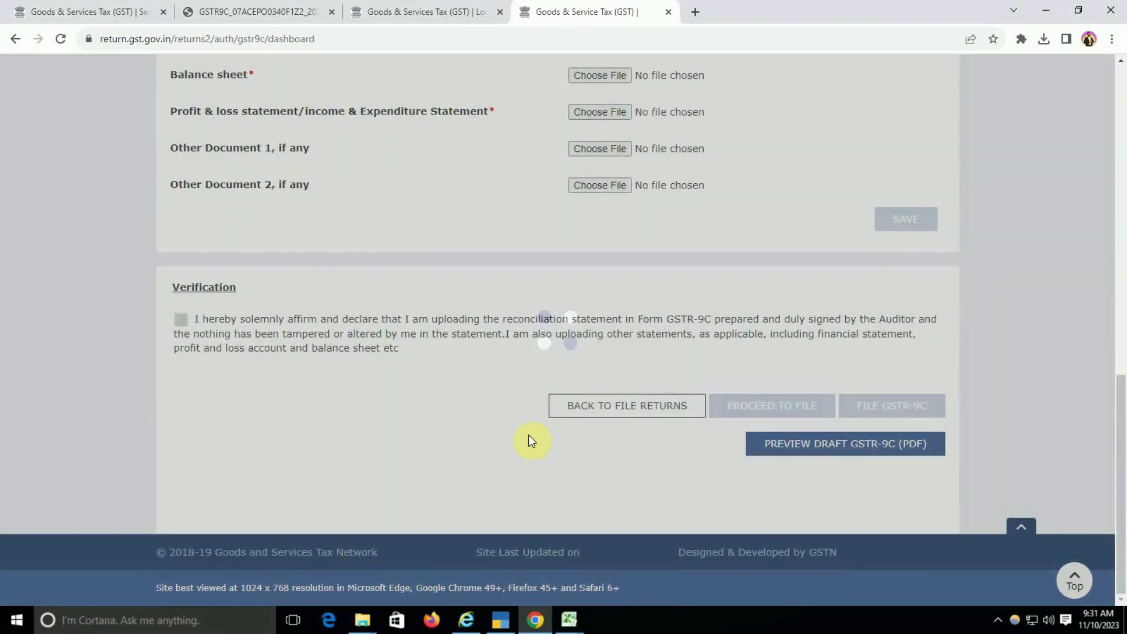
scroll(531, 441, up, 3)
scroll(531, 440, up, 3)
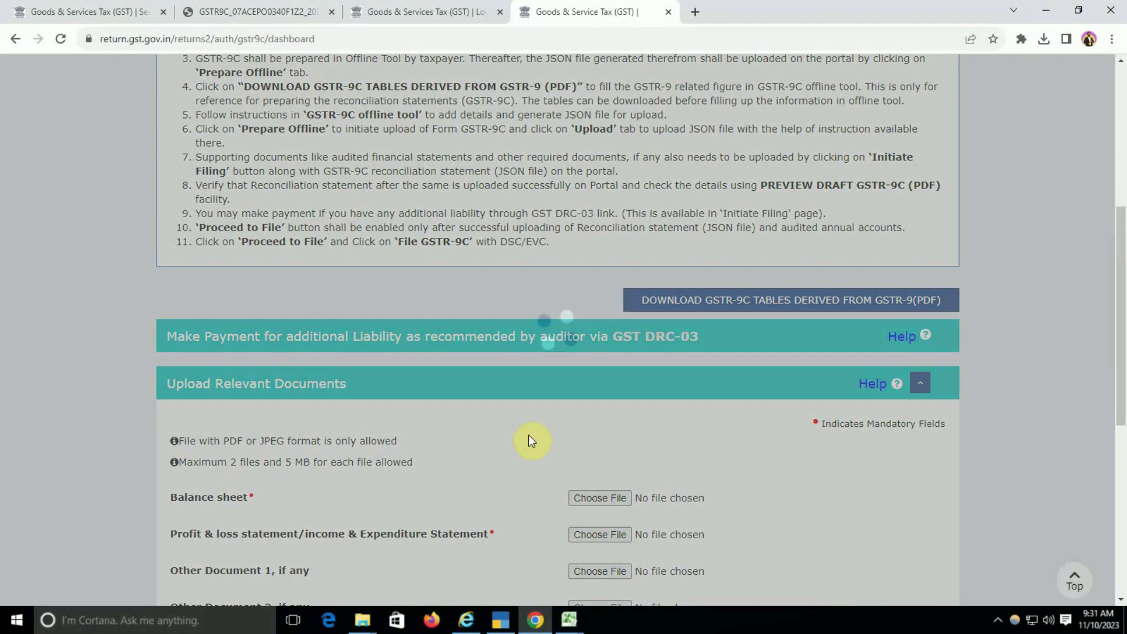
scroll(532, 441, down, 6)
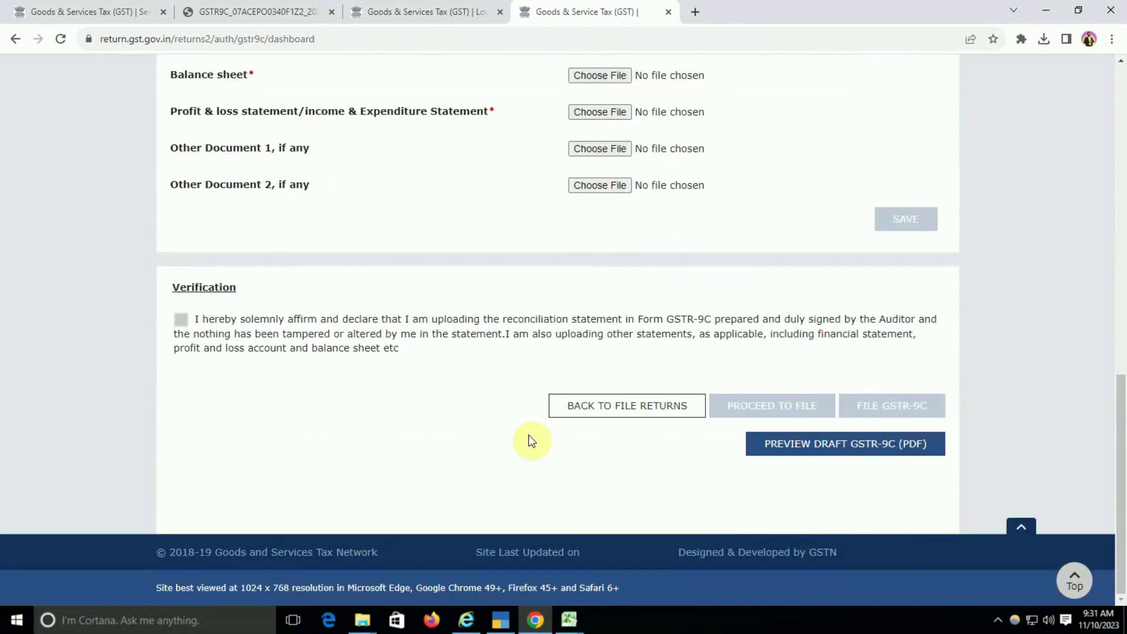
click(829, 453)
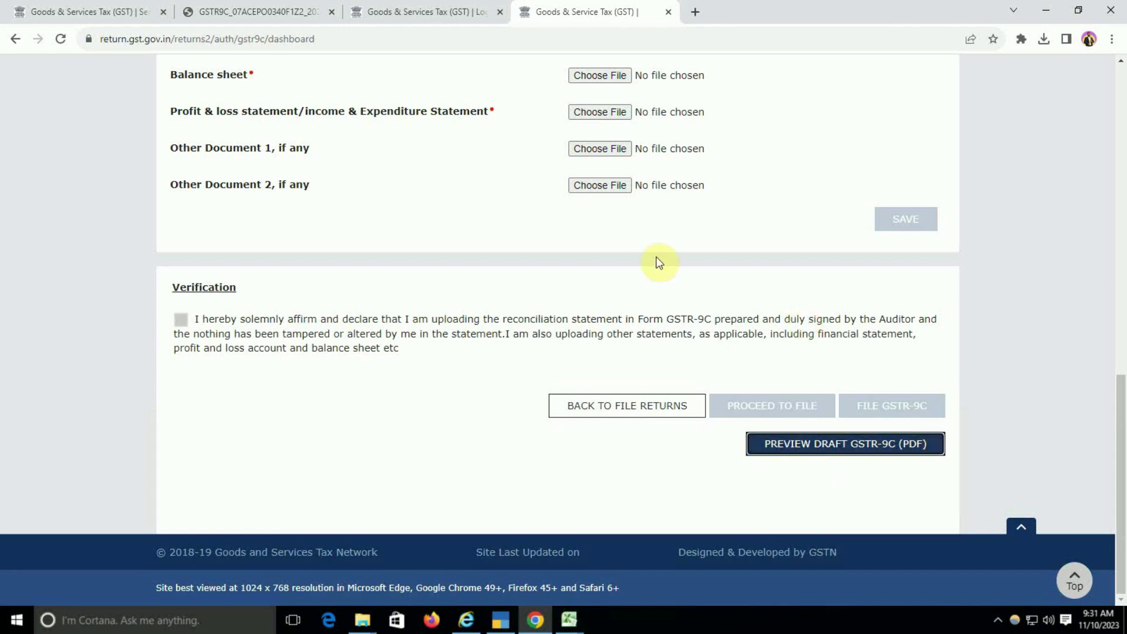
Step: Open the downloaded draft GSTR-9C PDF, scroll through all 8 pages, and close it
click(932, 72)
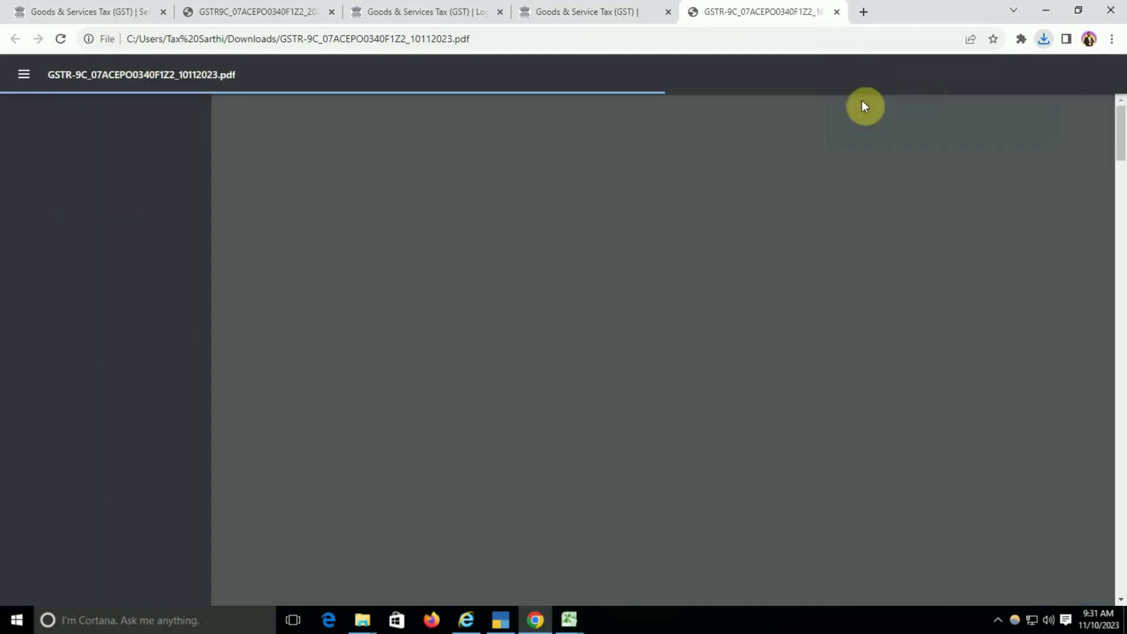
scroll(662, 294, down, 3)
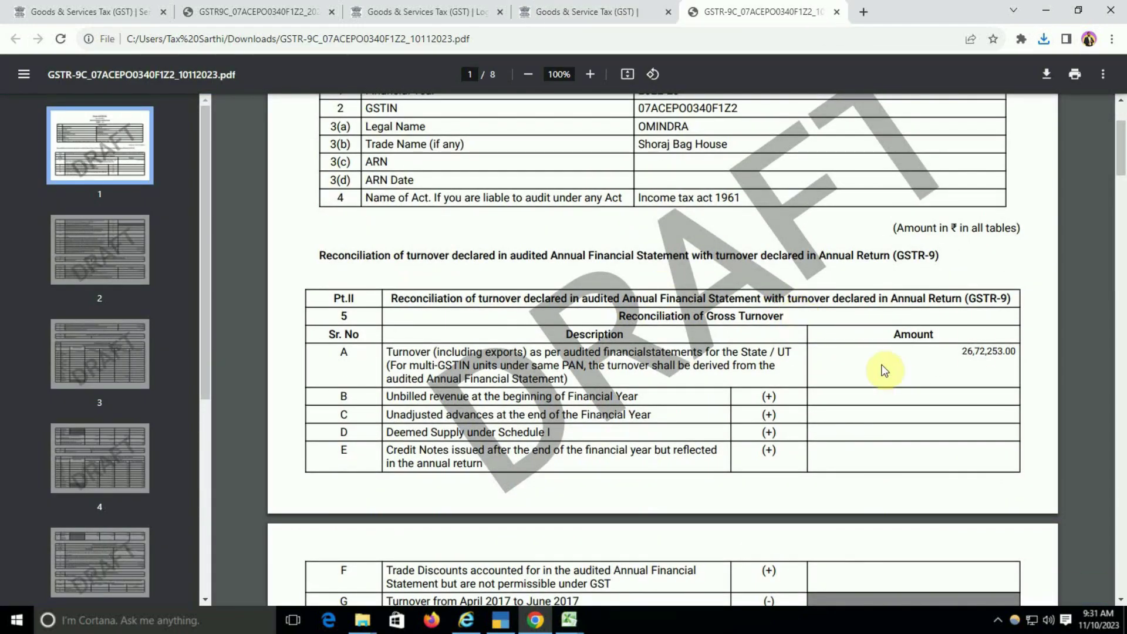
scroll(972, 358, down, 6)
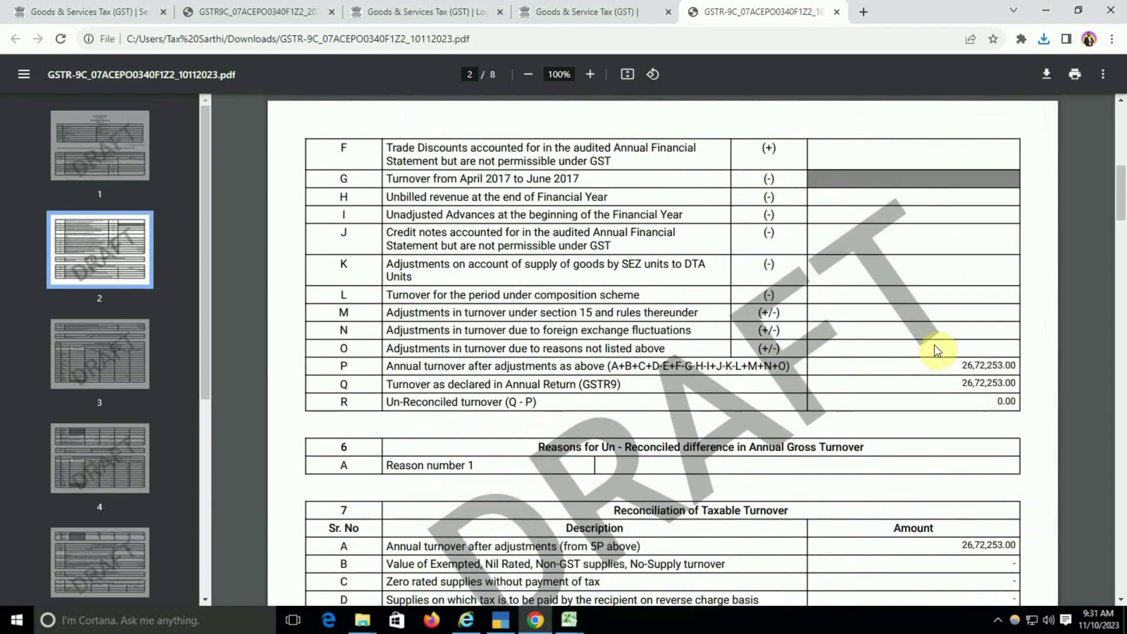
scroll(1002, 408, down, 3)
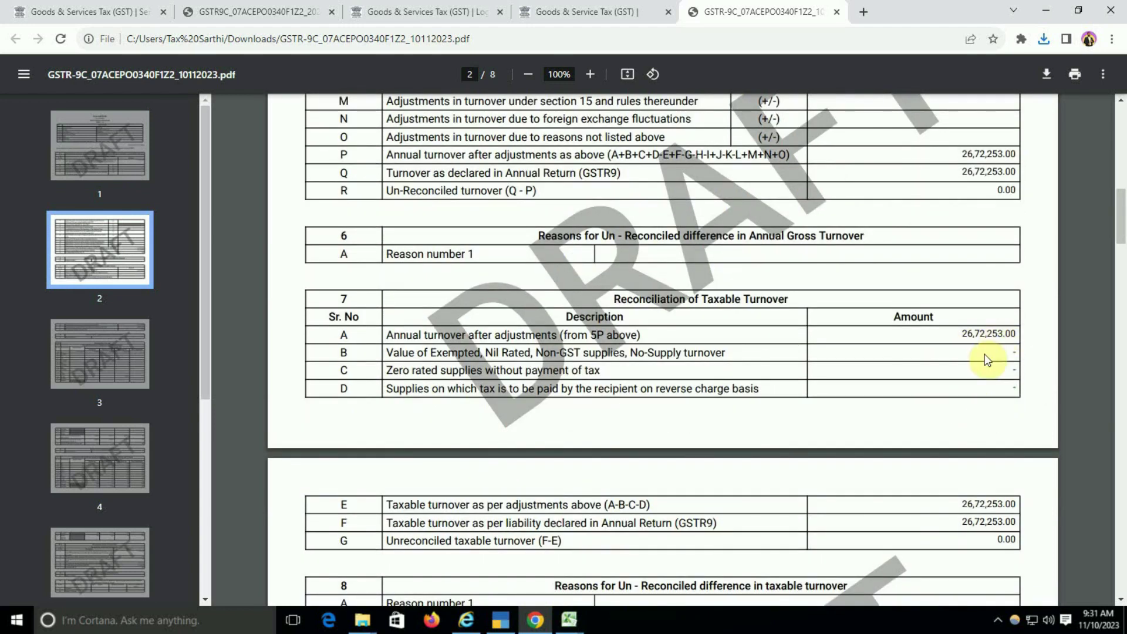
scroll(987, 360, down, 3)
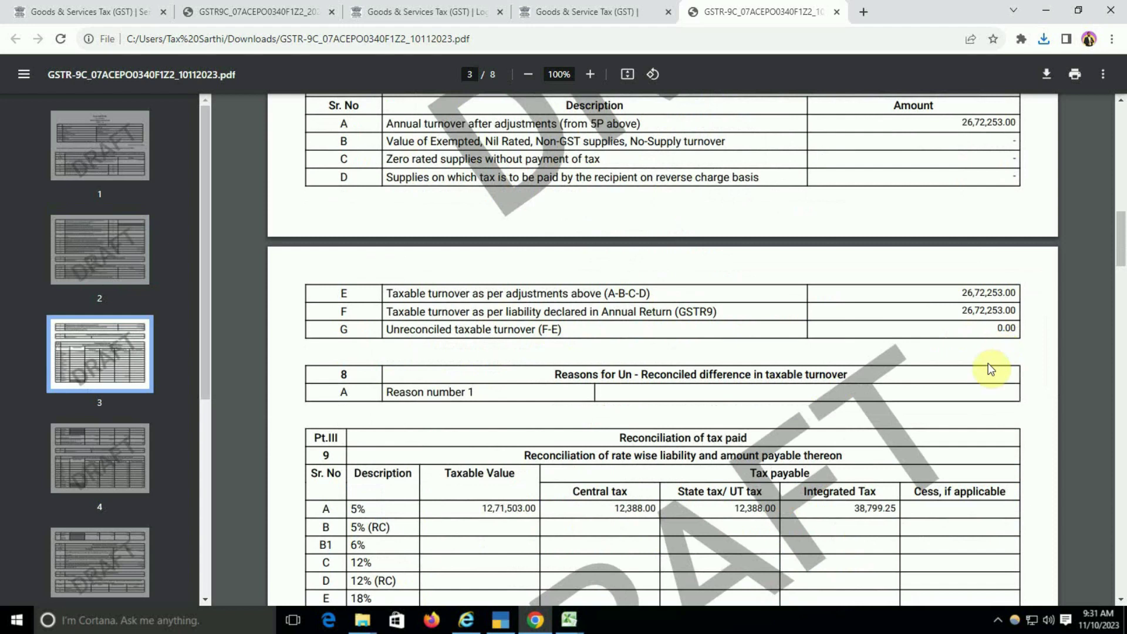
scroll(992, 370, down, 4)
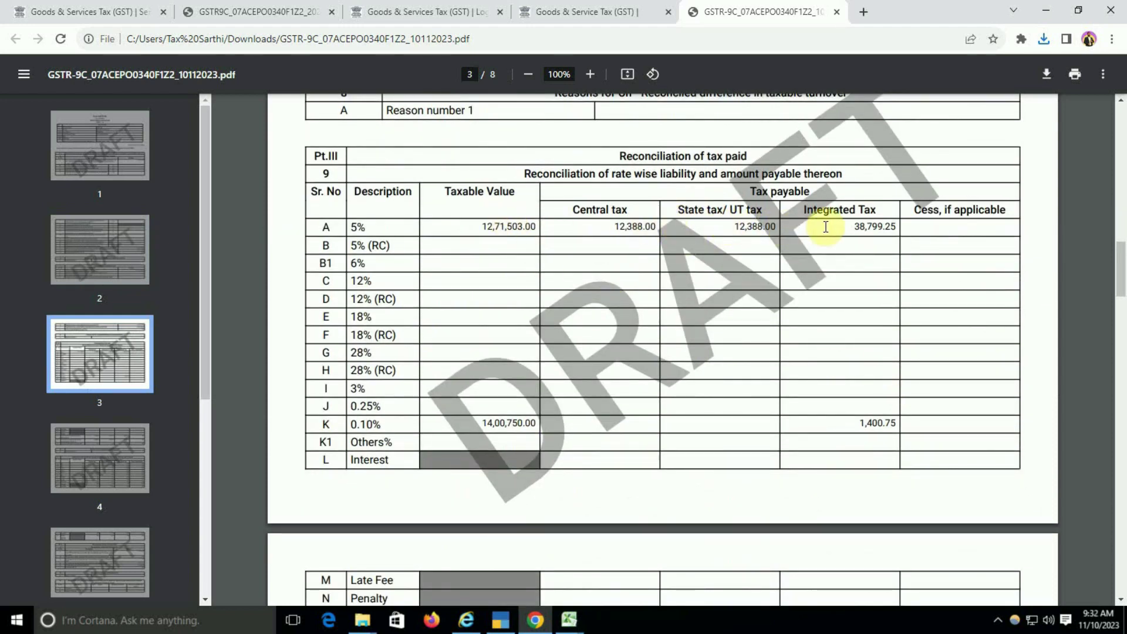
scroll(837, 428, down, 4)
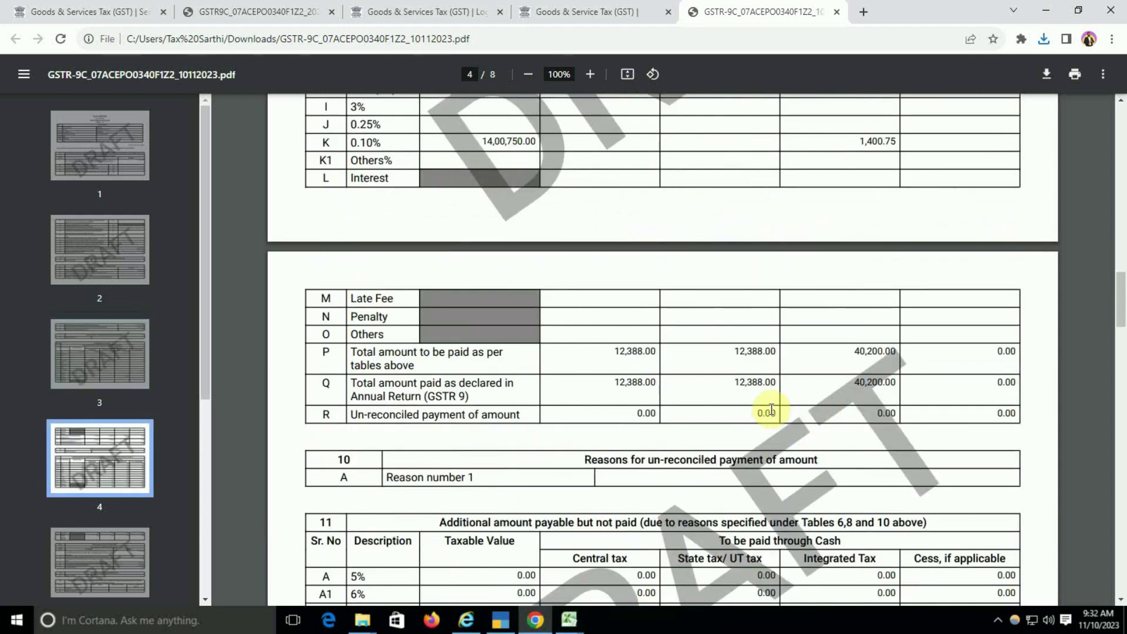
scroll(729, 389, down, 6)
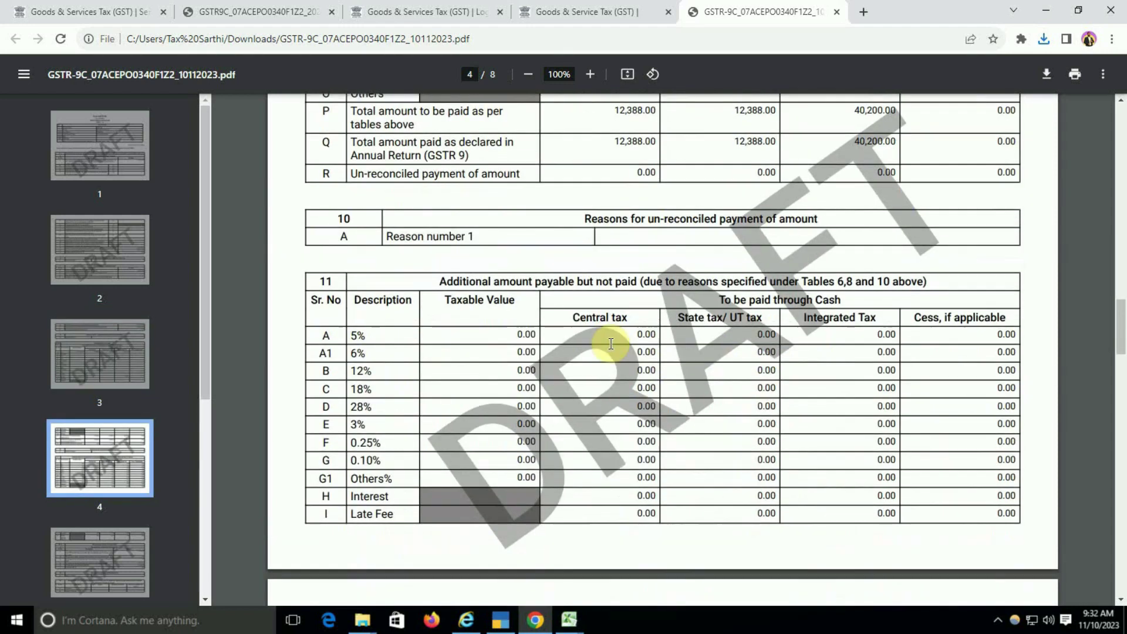
scroll(611, 341, down, 5)
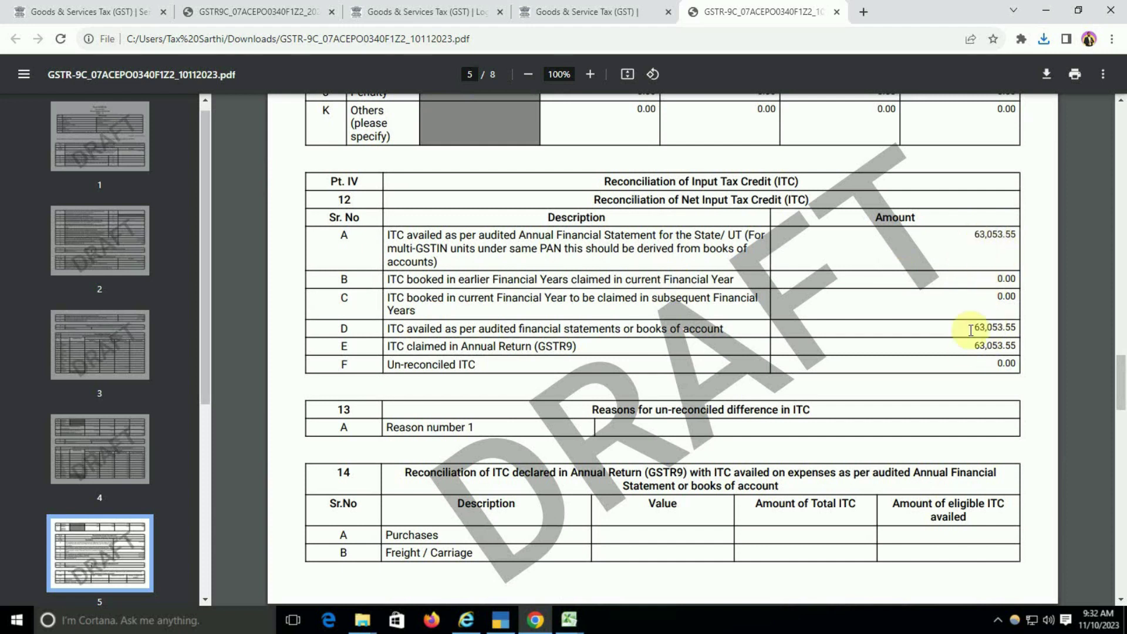
scroll(928, 393, down, 11)
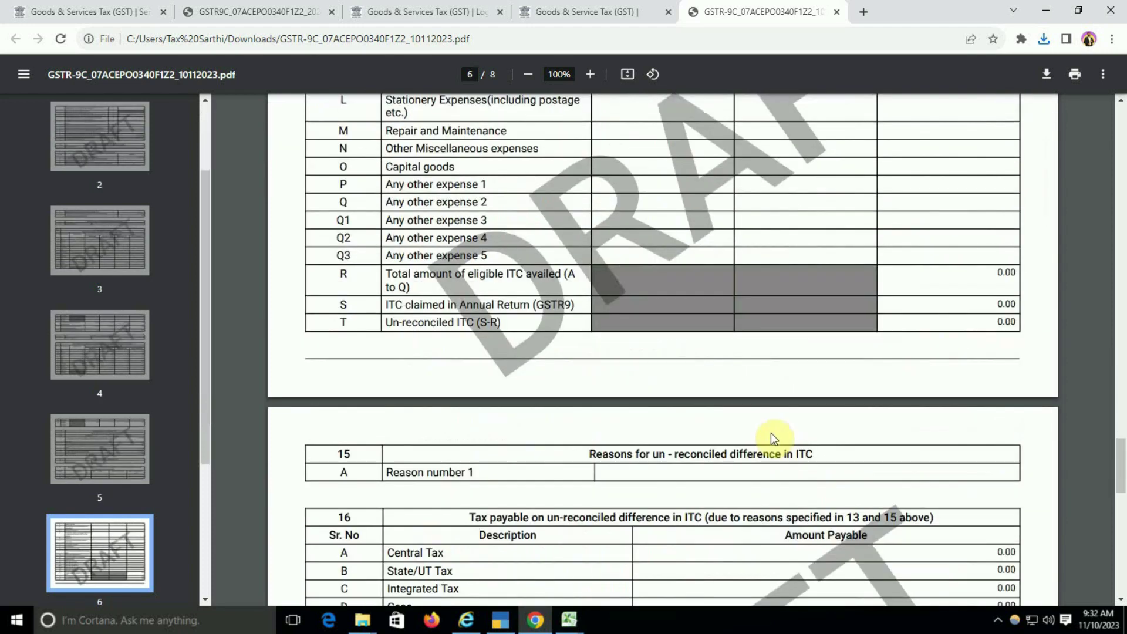
scroll(770, 429, down, 12)
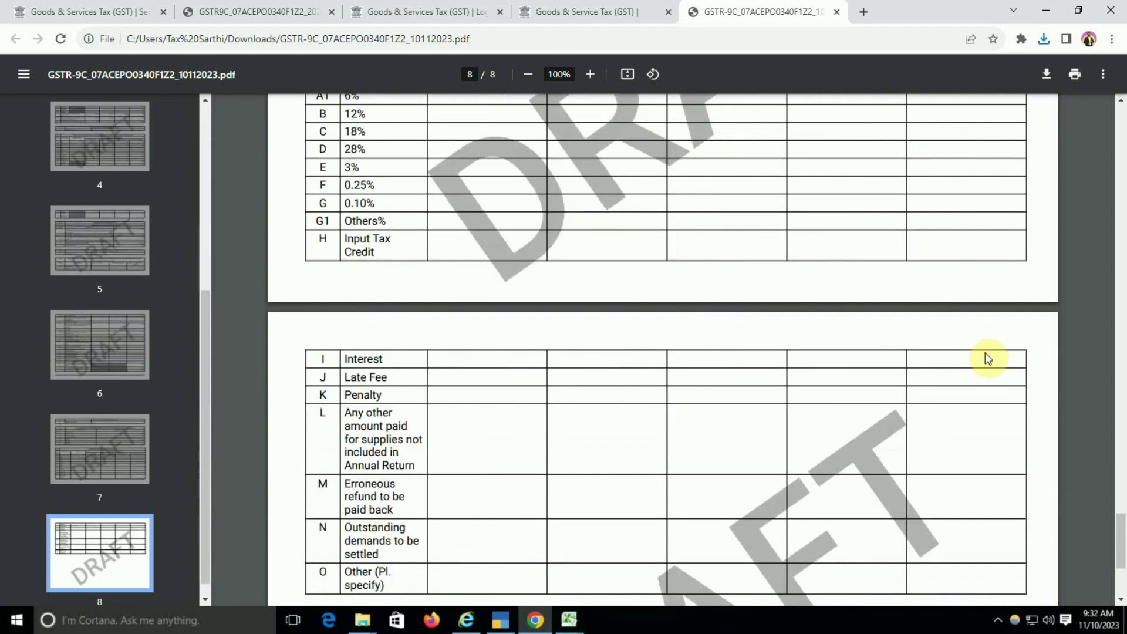
scroll(985, 353, down, 2)
scroll(816, 287, up, 4)
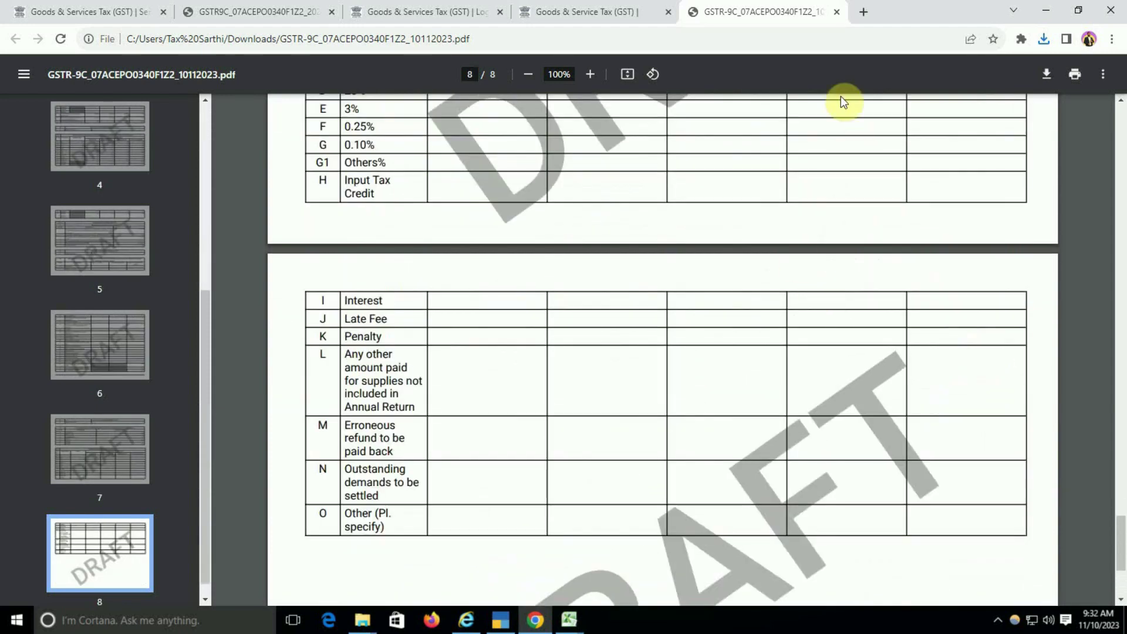
click(837, 12)
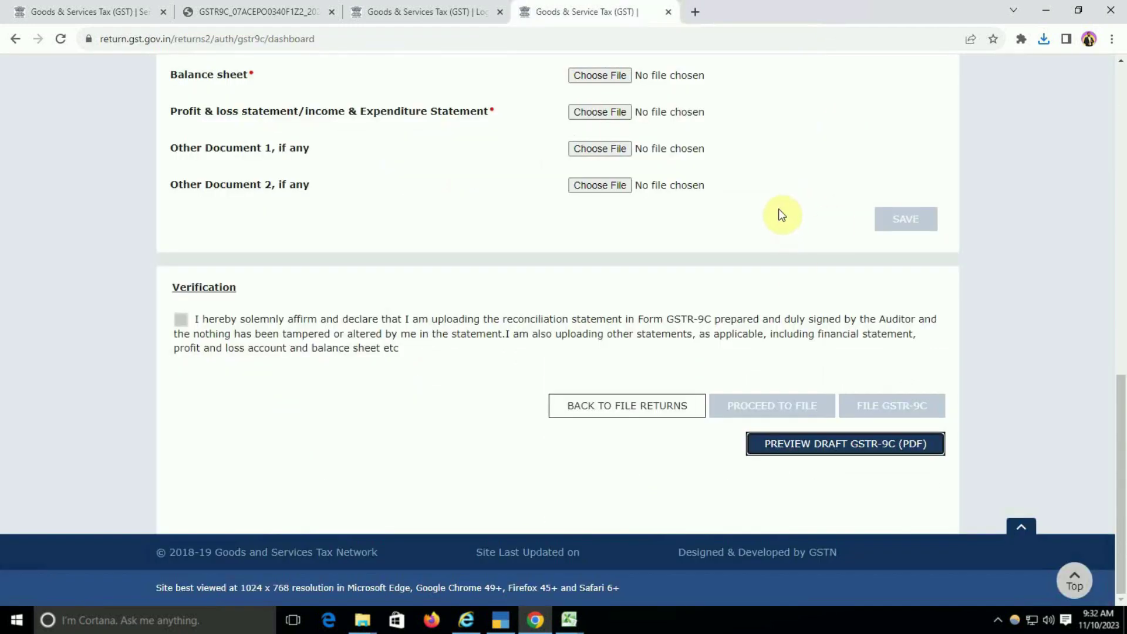
Step: Upload Balance sheet.pdf as the Balance sheet supporting document
click(599, 185)
click(886, 279)
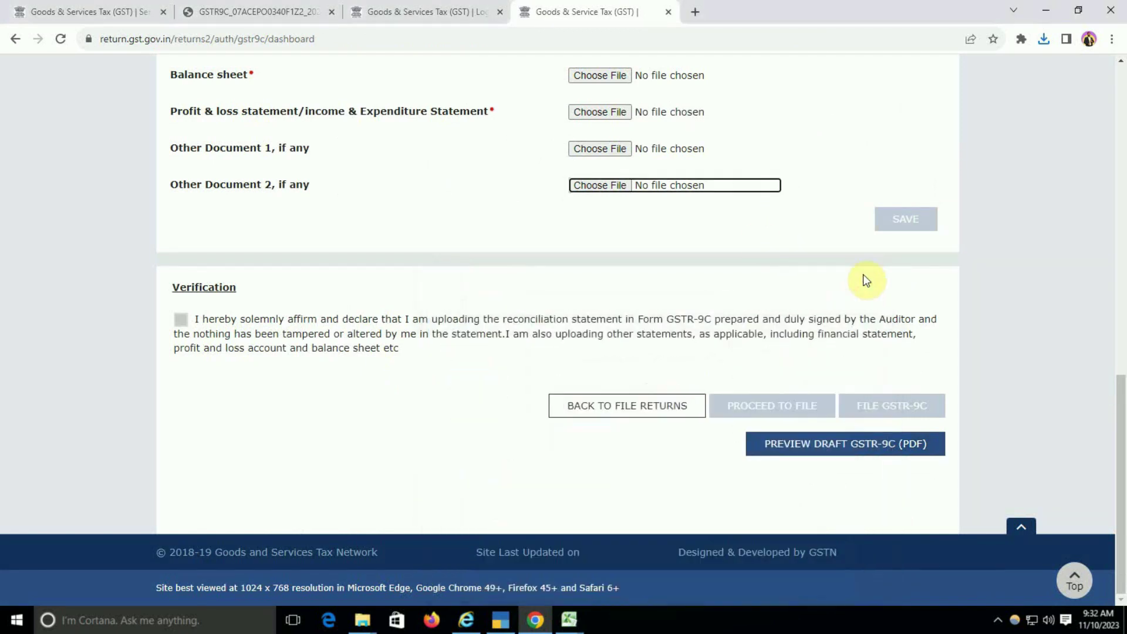
scroll(760, 235, up, 5)
click(652, 359)
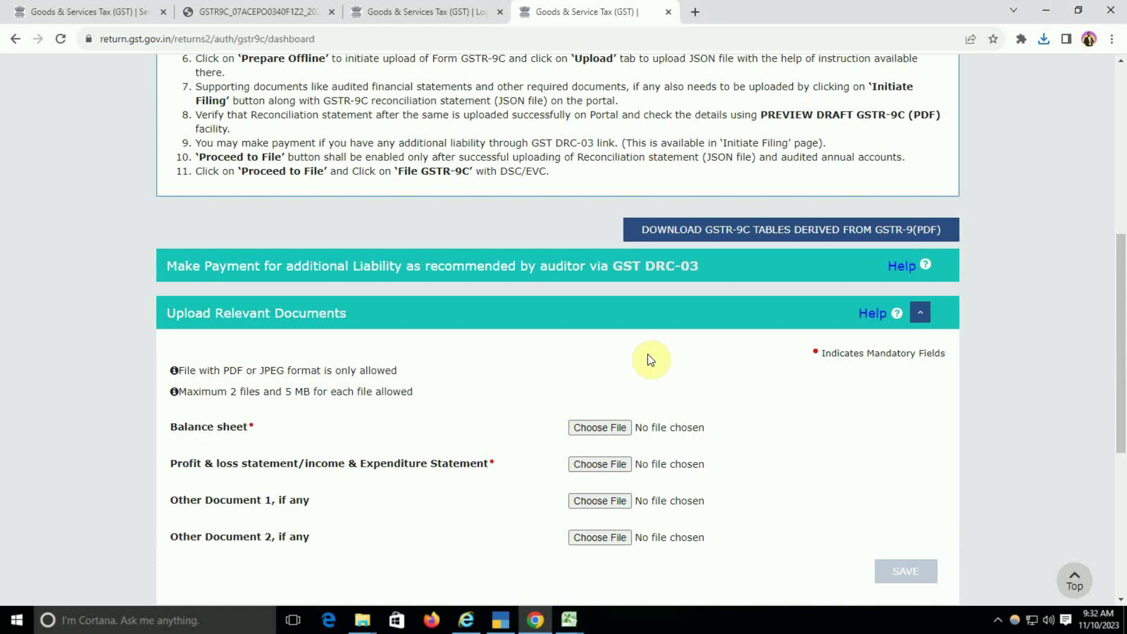
click(600, 427)
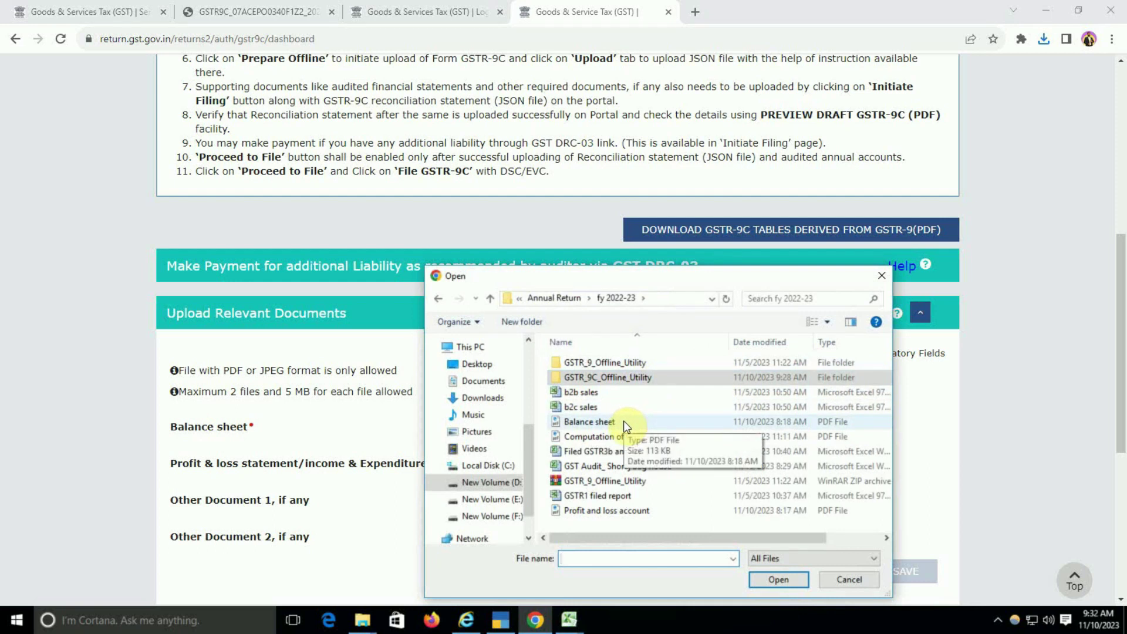
click(622, 421)
click(775, 578)
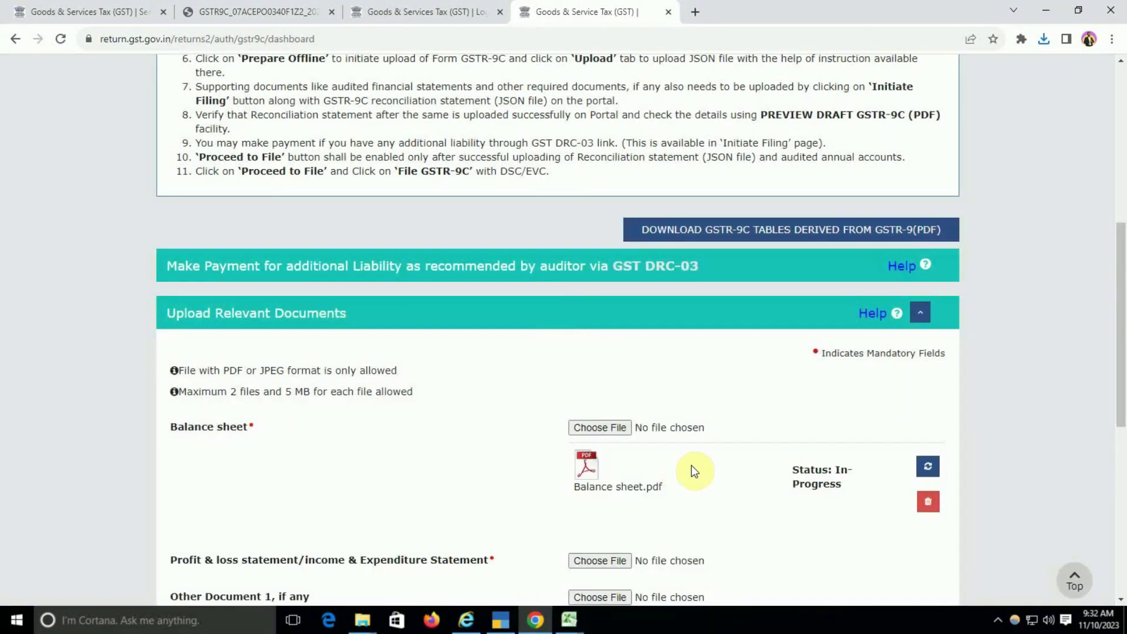
Step: Refresh the upload status, attach Profit and loss account.pdf, and save both documents
click(928, 467)
click(605, 273)
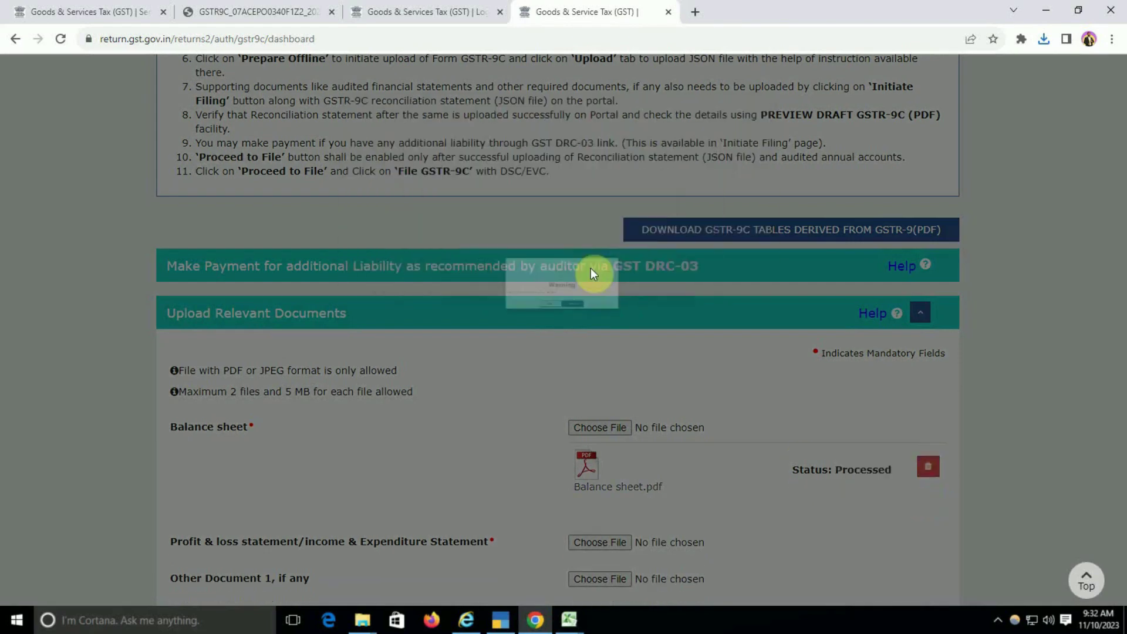
scroll(572, 507, down, 3)
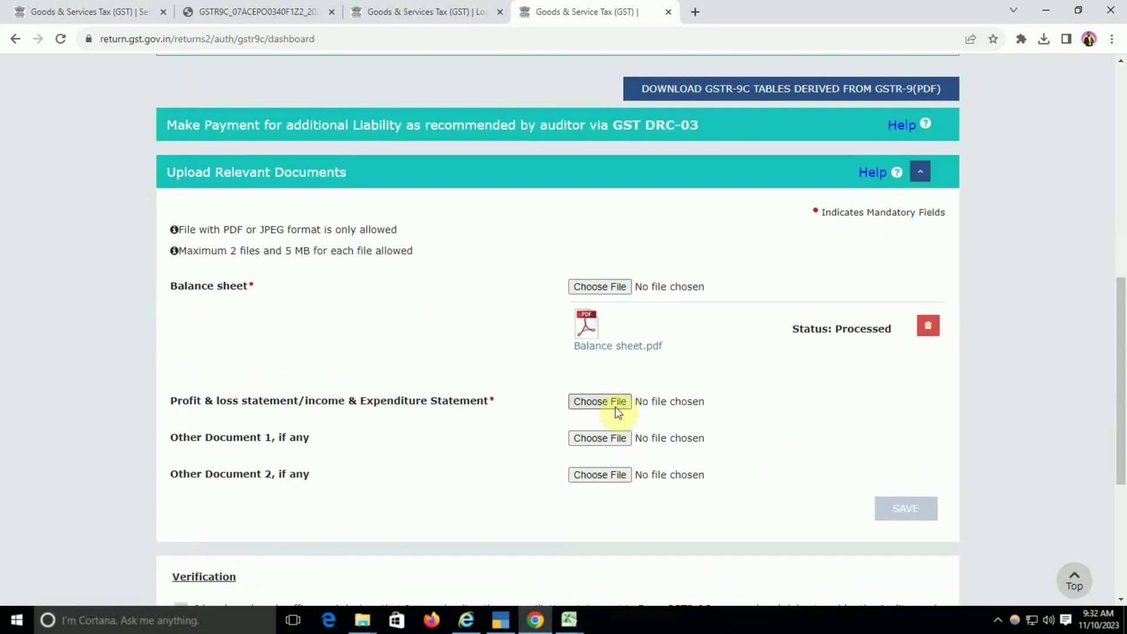
click(608, 406)
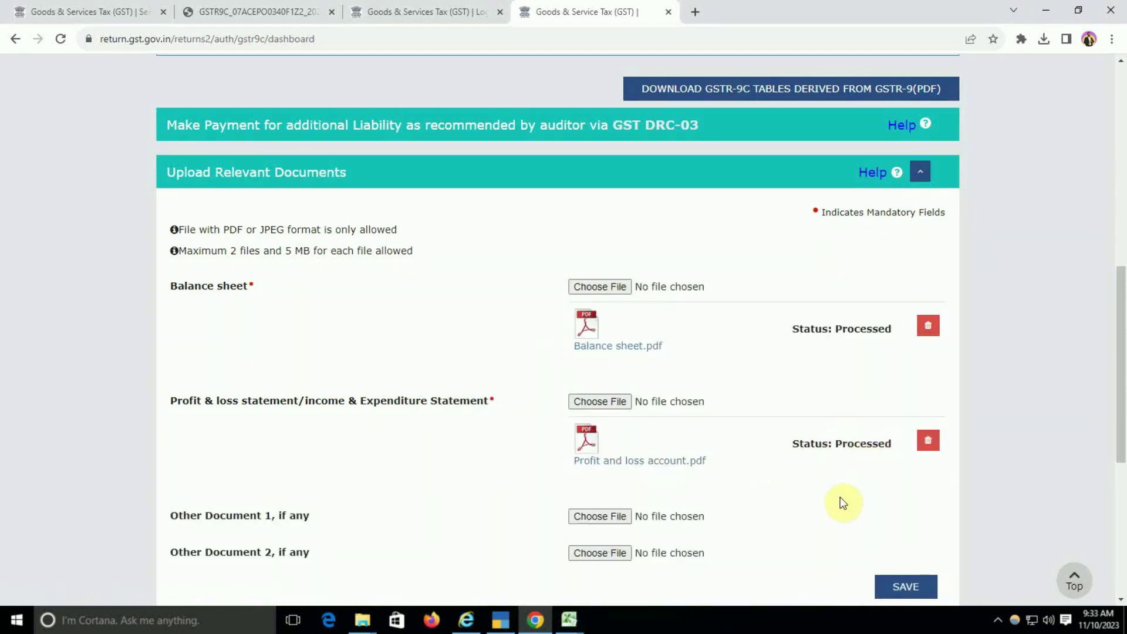
scroll(843, 504, down, 3)
click(906, 376)
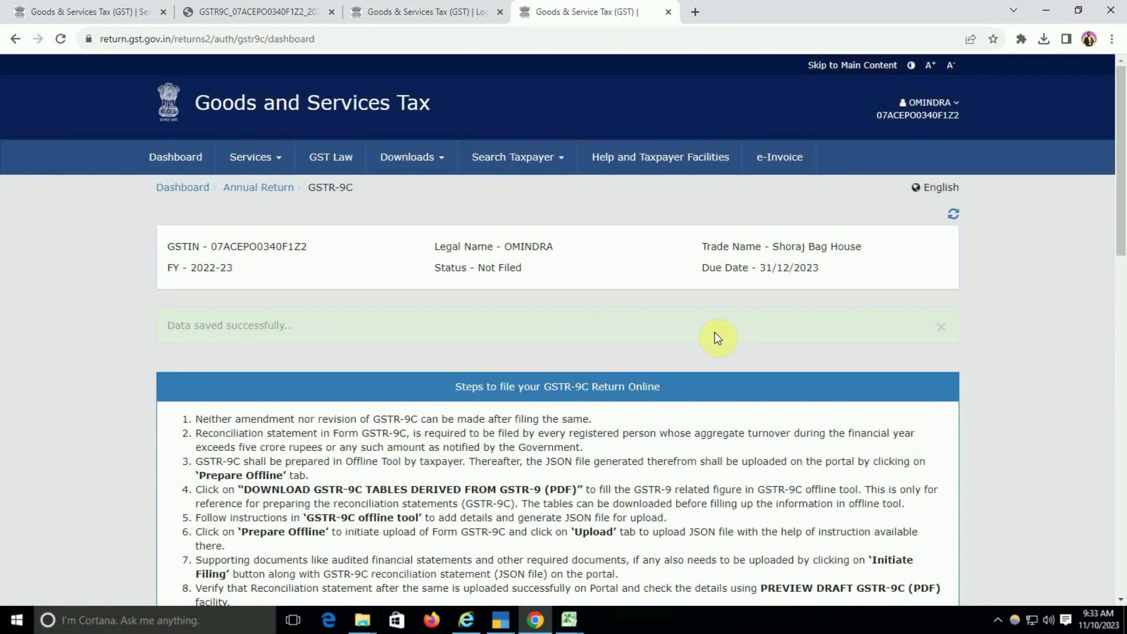
Step: Proceed to file the GSTR-9C and refresh until its status shows Ready to File
click(952, 215)
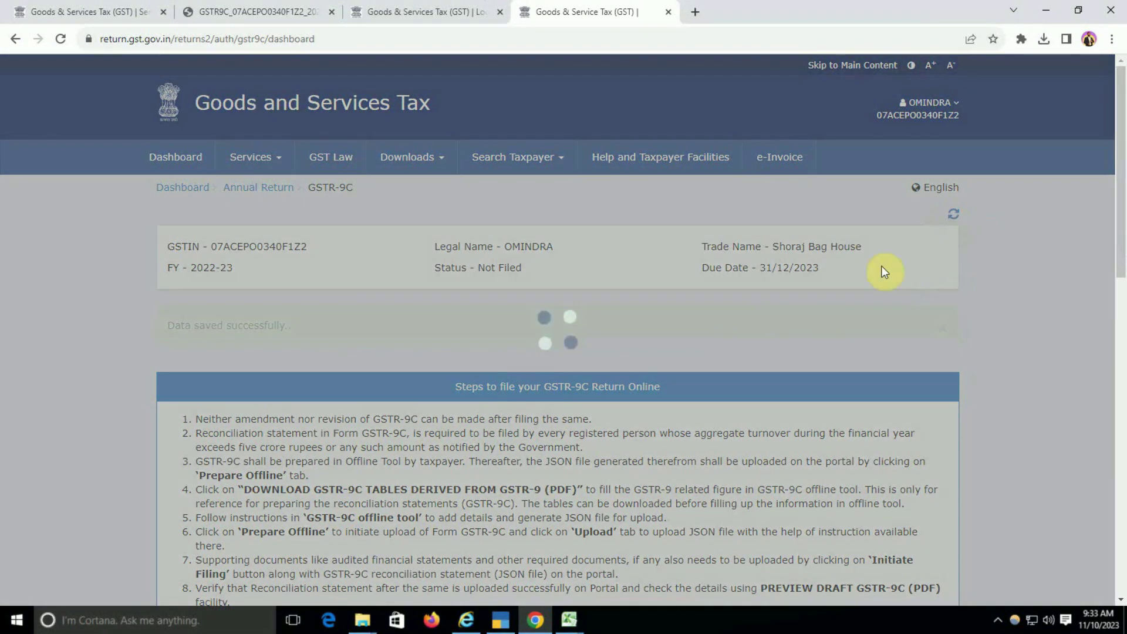
scroll(446, 381, down, 15)
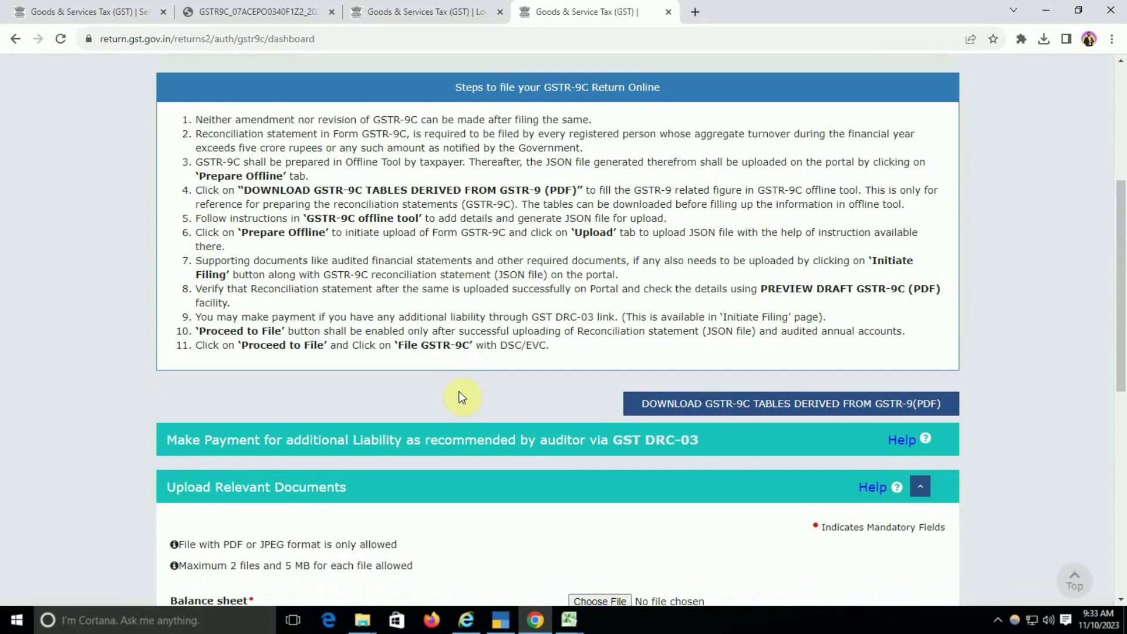
scroll(459, 391, up, 3)
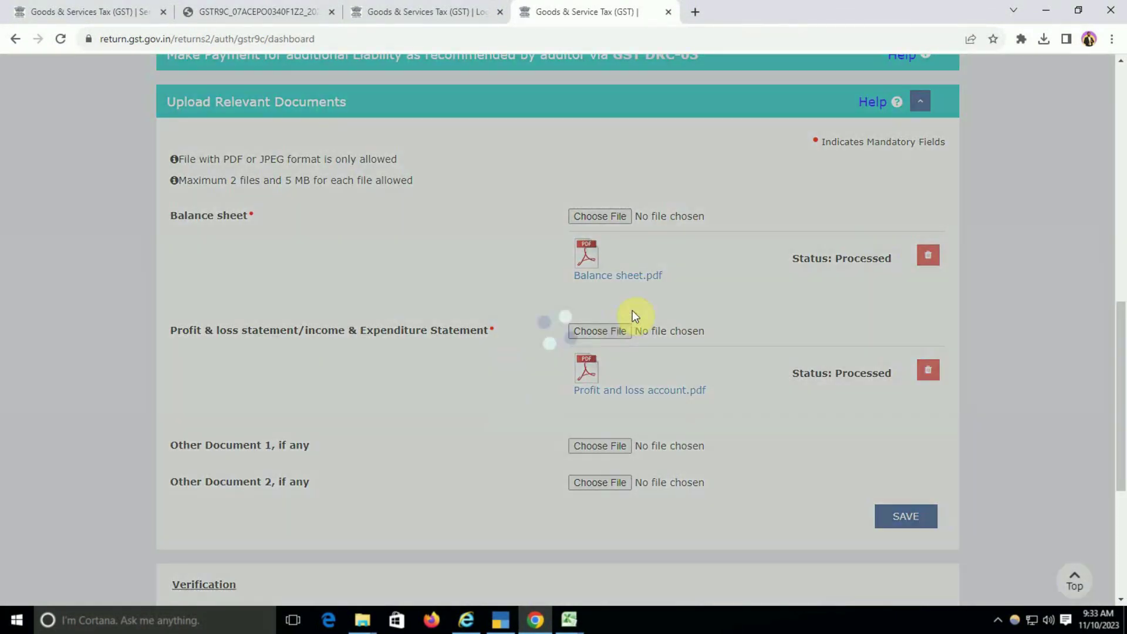
scroll(652, 413, down, 4)
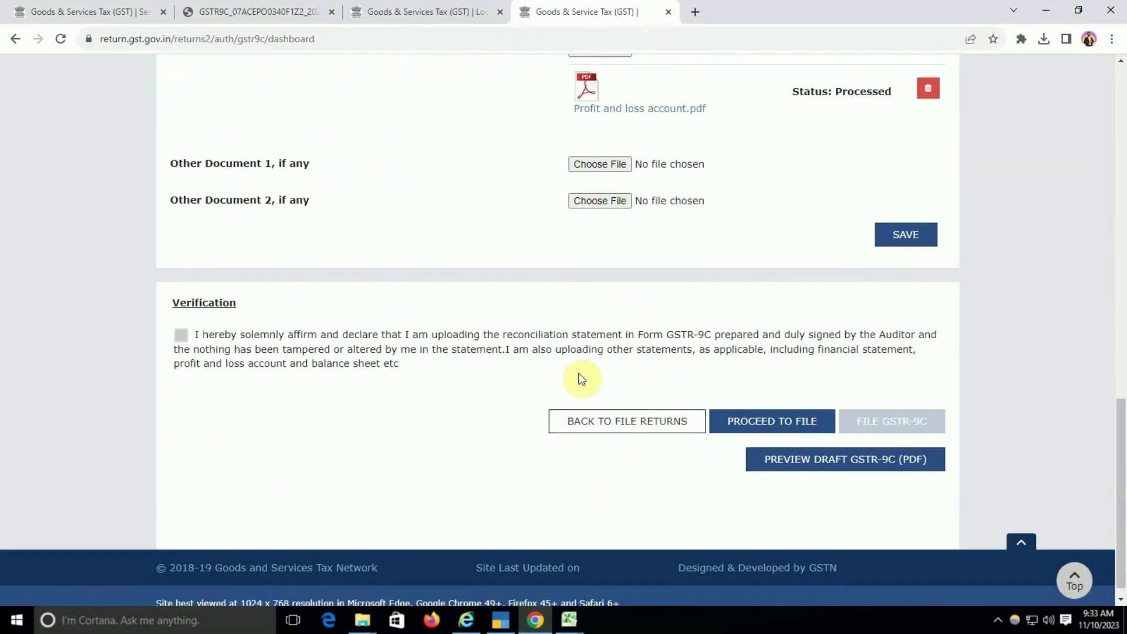
click(780, 429)
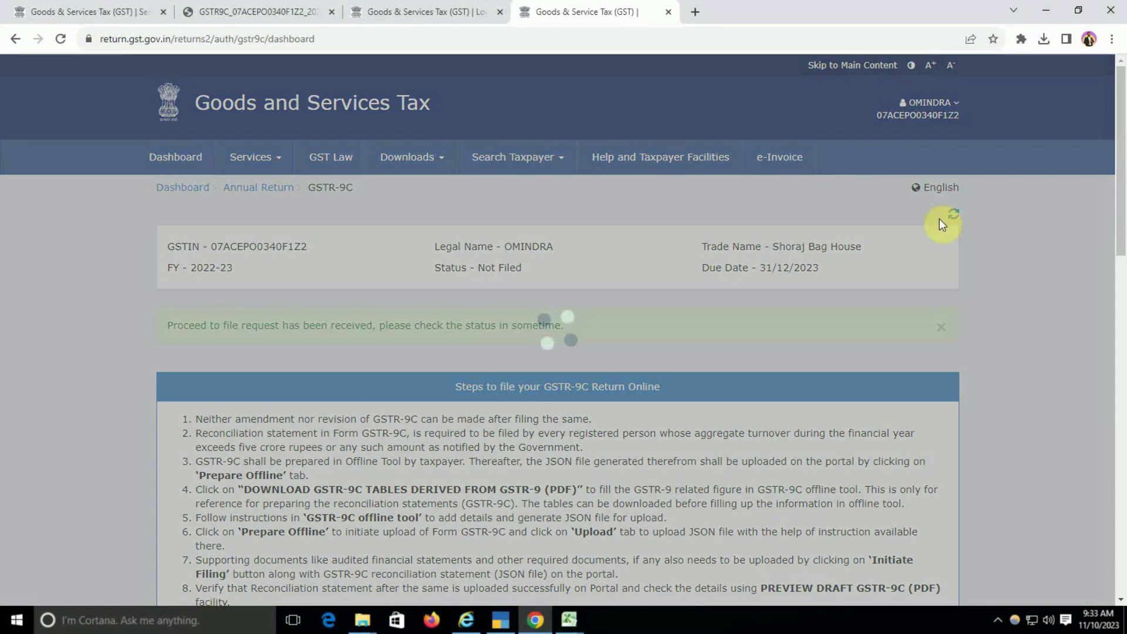
click(953, 215)
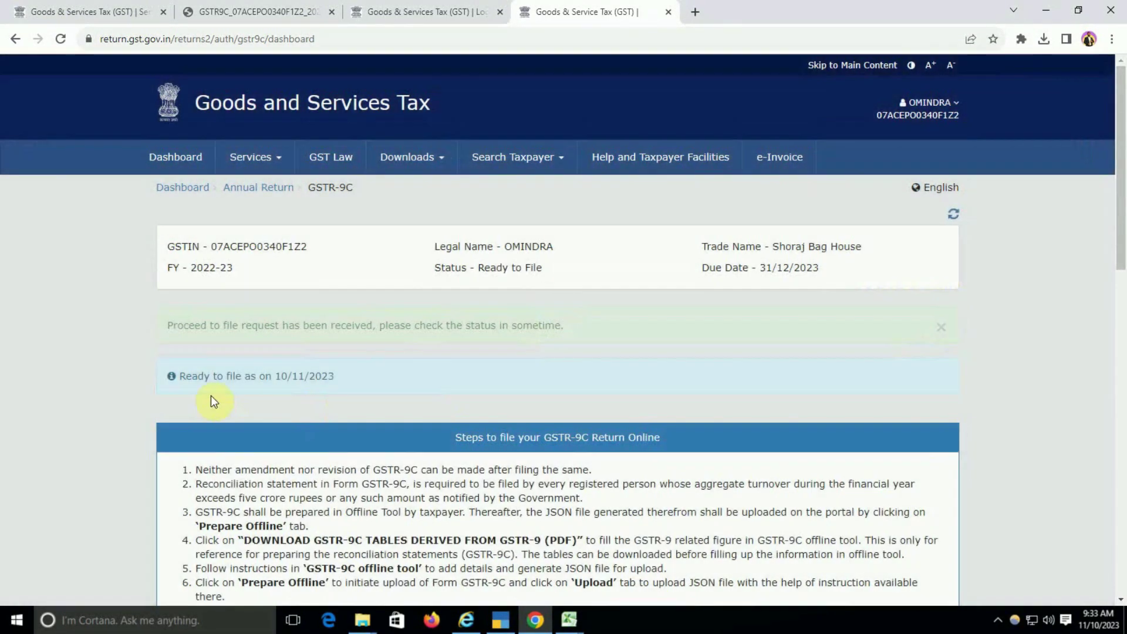
scroll(428, 456, down, 20)
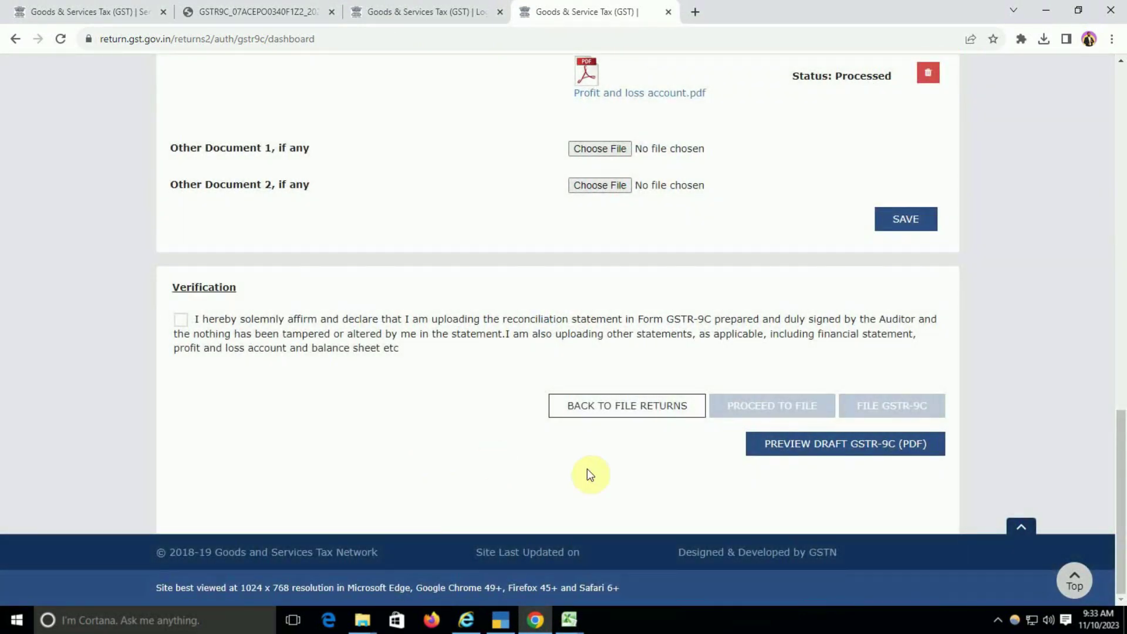
Step: Download the draft GSTR-9C PDF, scroll through it, then close the PDF tab
click(850, 448)
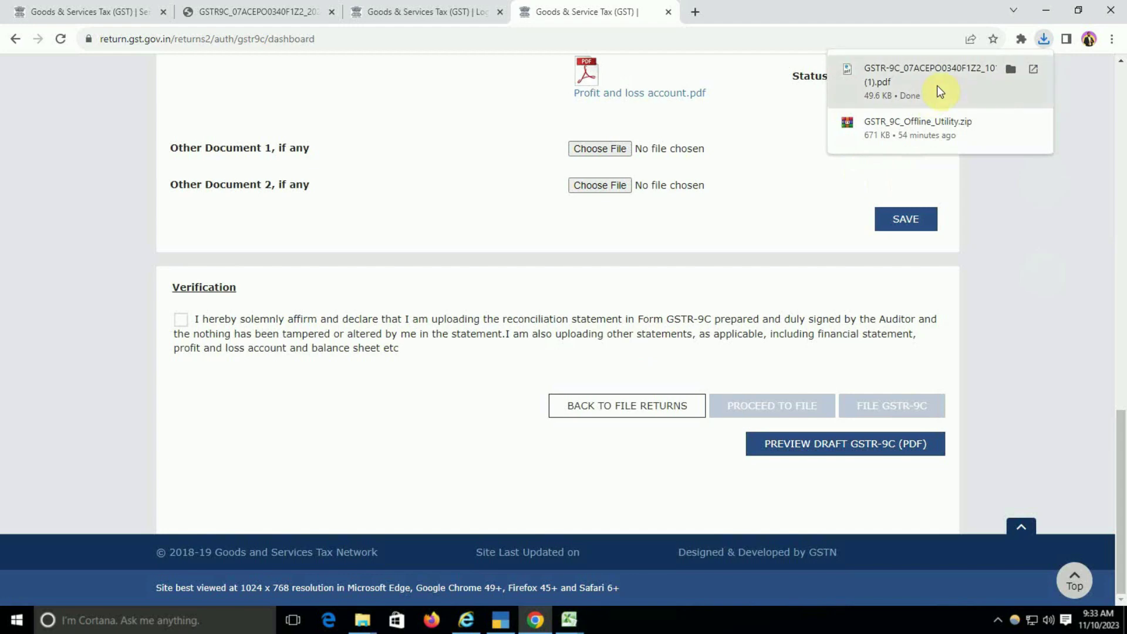
click(937, 86)
scroll(815, 311, down, 5)
scroll(817, 330, down, 20)
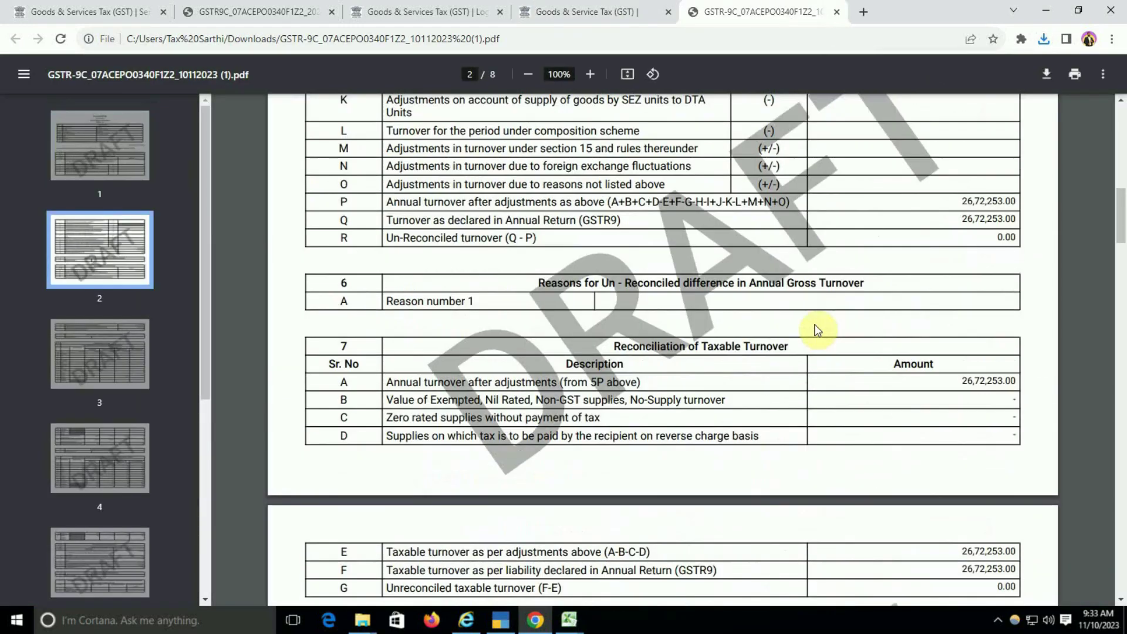
scroll(818, 330, down, 20)
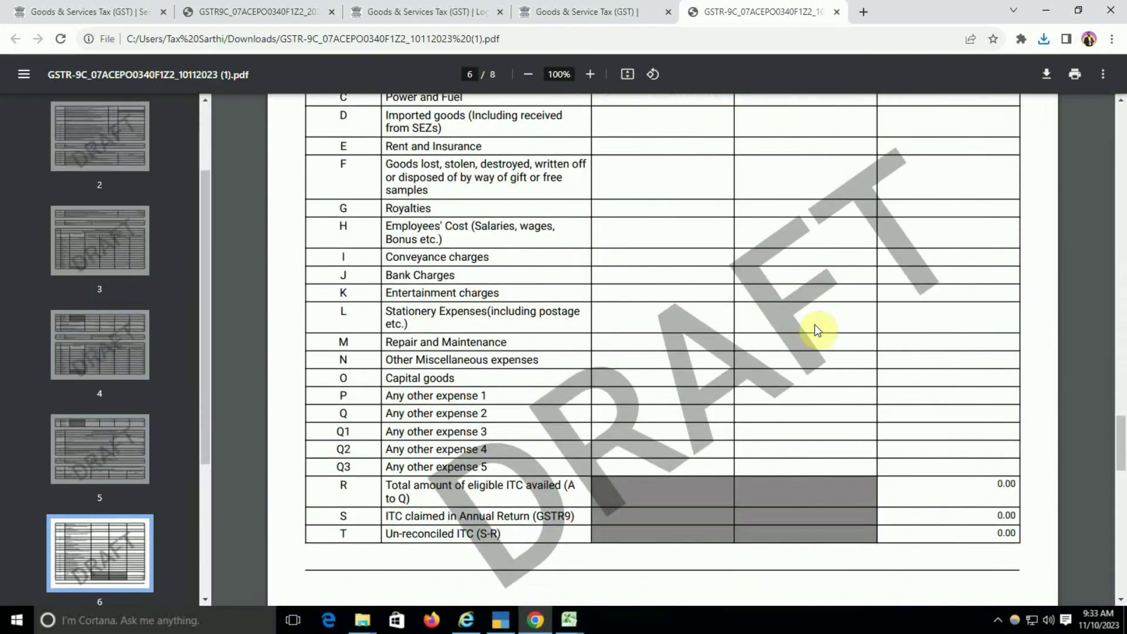
scroll(816, 325, up, 2)
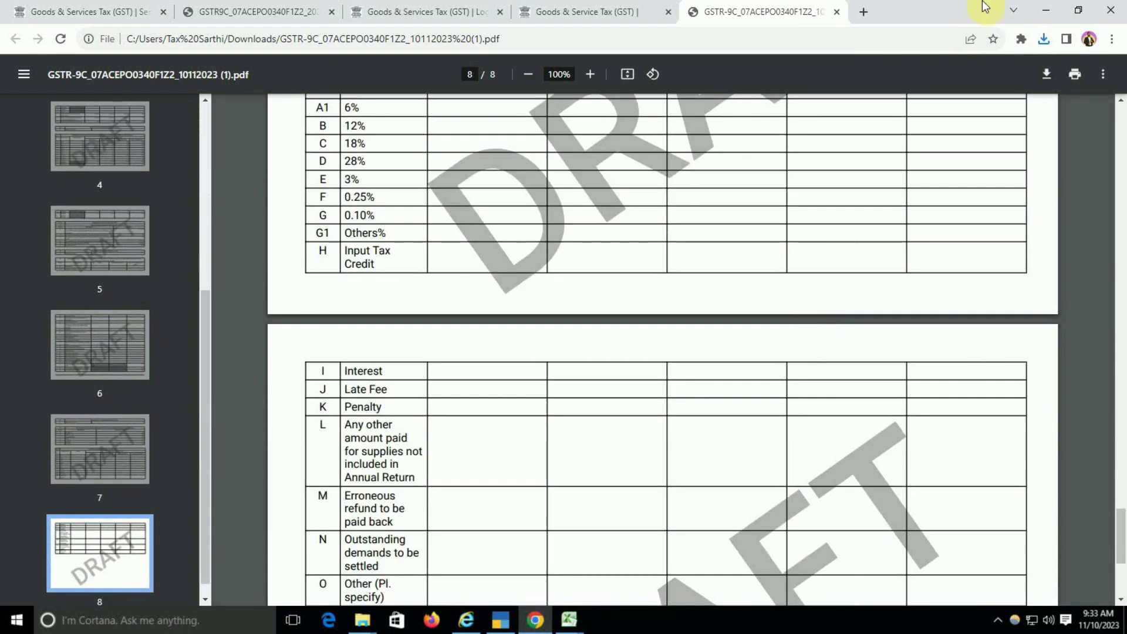
click(837, 12)
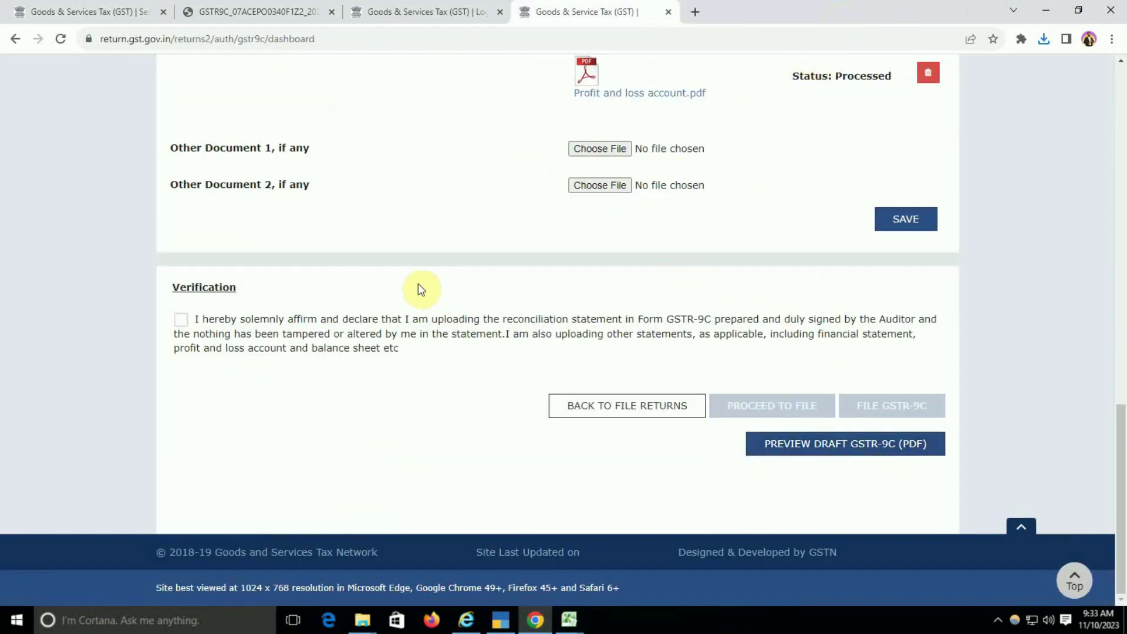
Step: Tick the verification declaration and select the Authorised Signatory
click(179, 319)
click(282, 418)
click(277, 447)
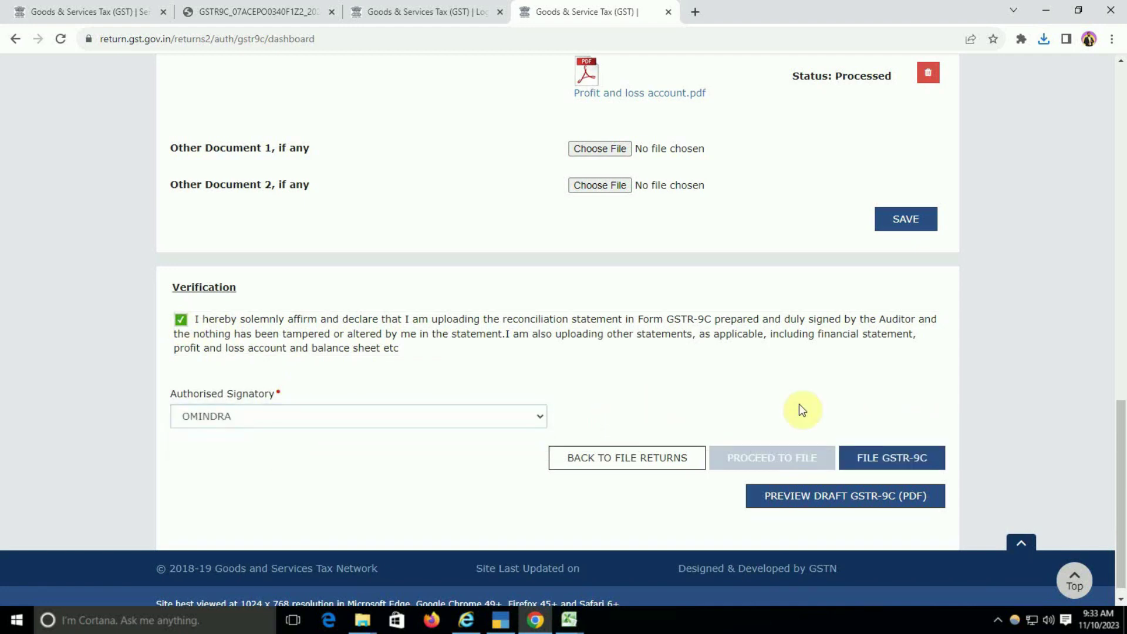
Step: File the GSTR-9C with EVC and verify the one-time password
click(891, 458)
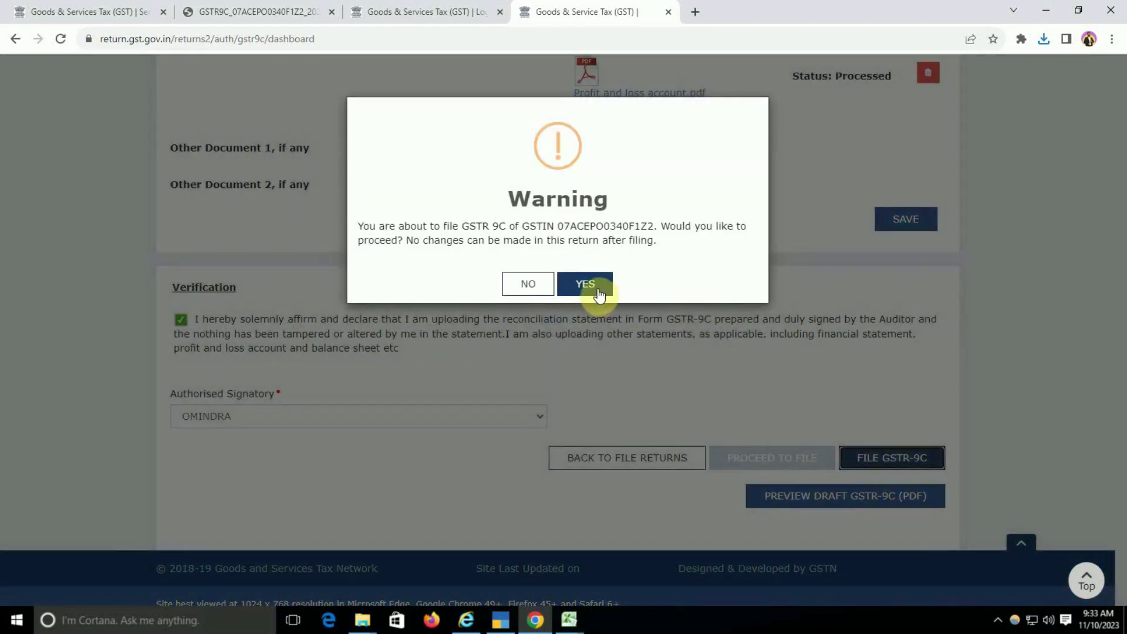
click(598, 290)
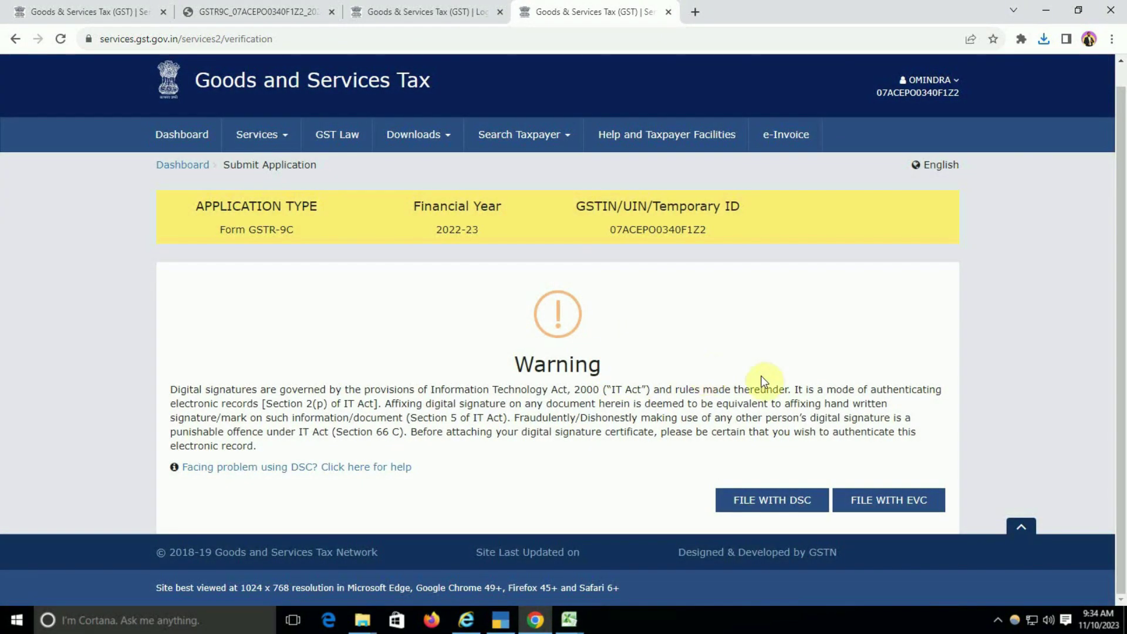
click(902, 505)
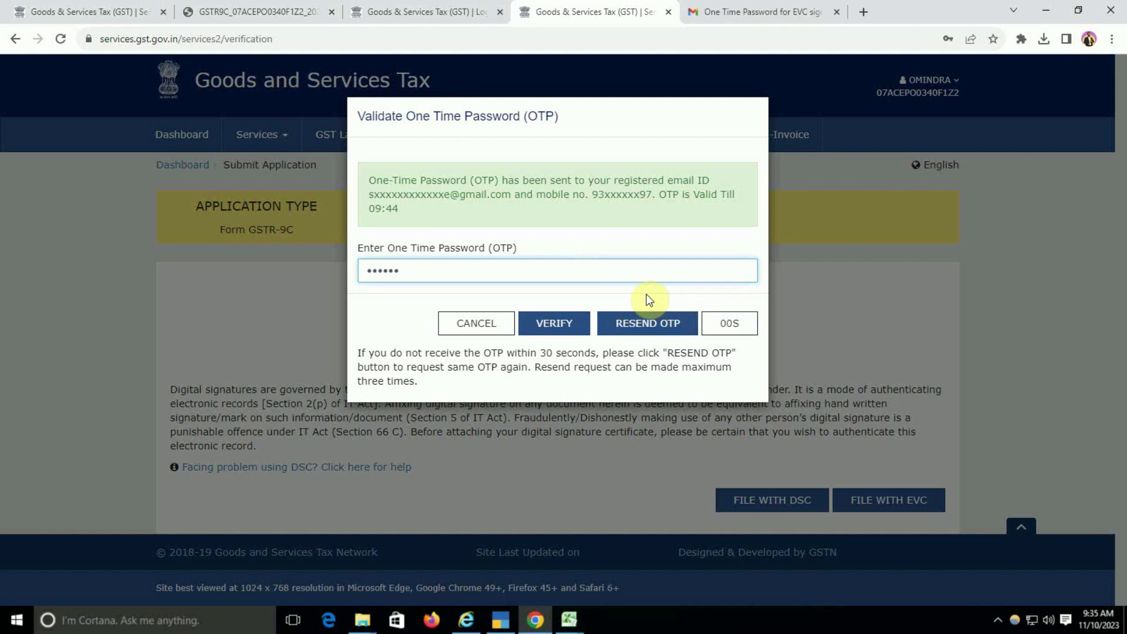
click(560, 326)
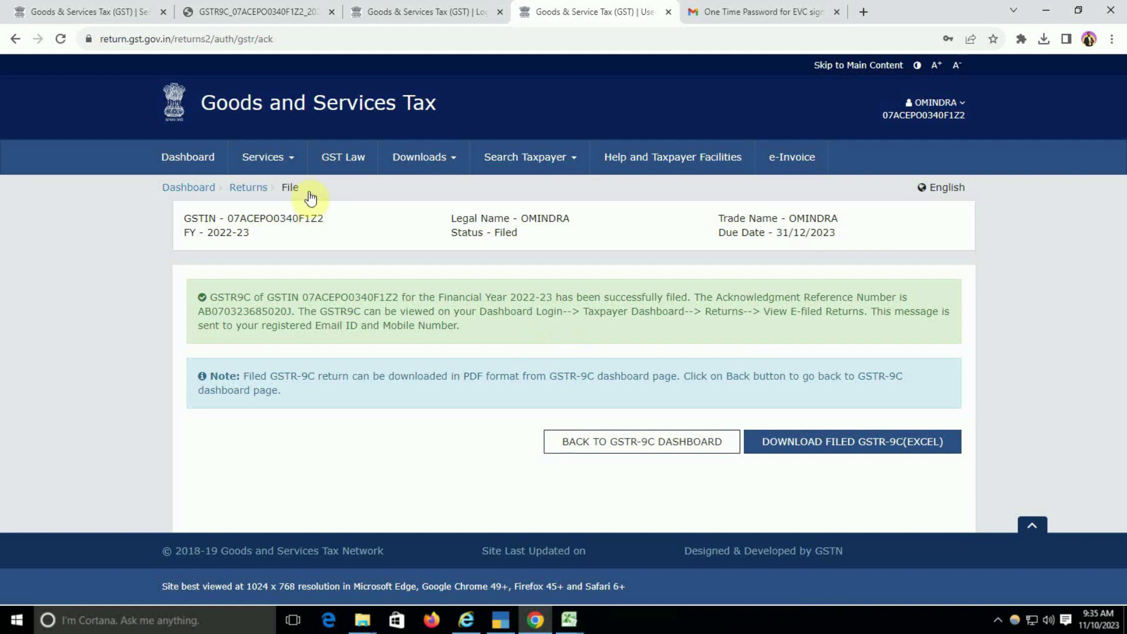
Step: Open Annual Return under Services > Returns and search financial year 2022-23
mouse_move(257, 156)
mouse_move(327, 199)
click(593, 271)
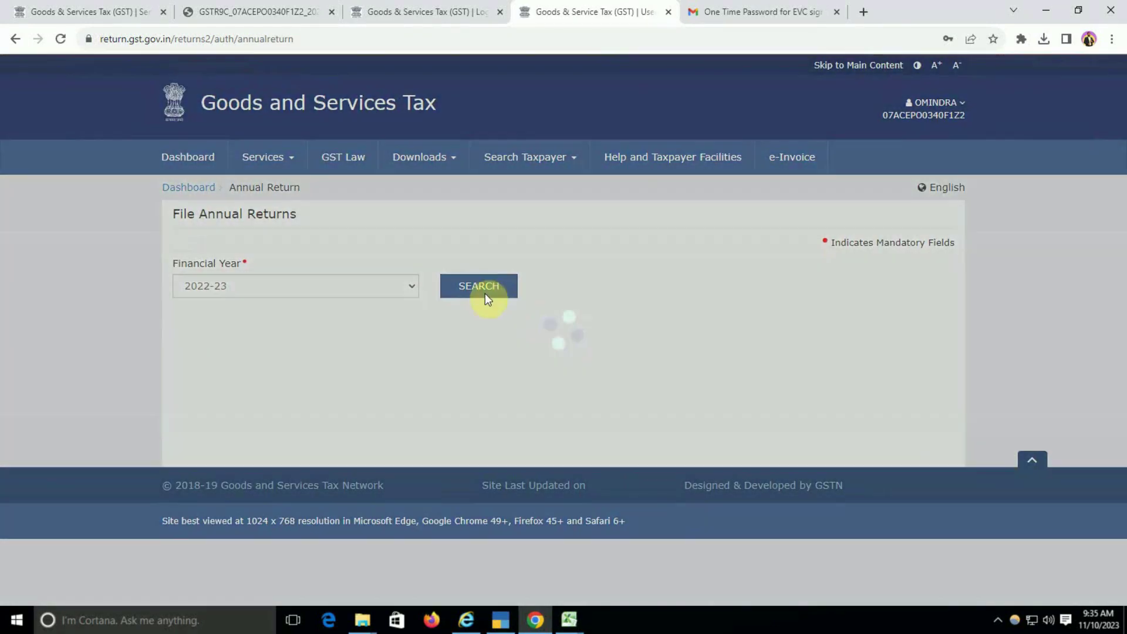
click(478, 289)
scroll(541, 352, down, 5)
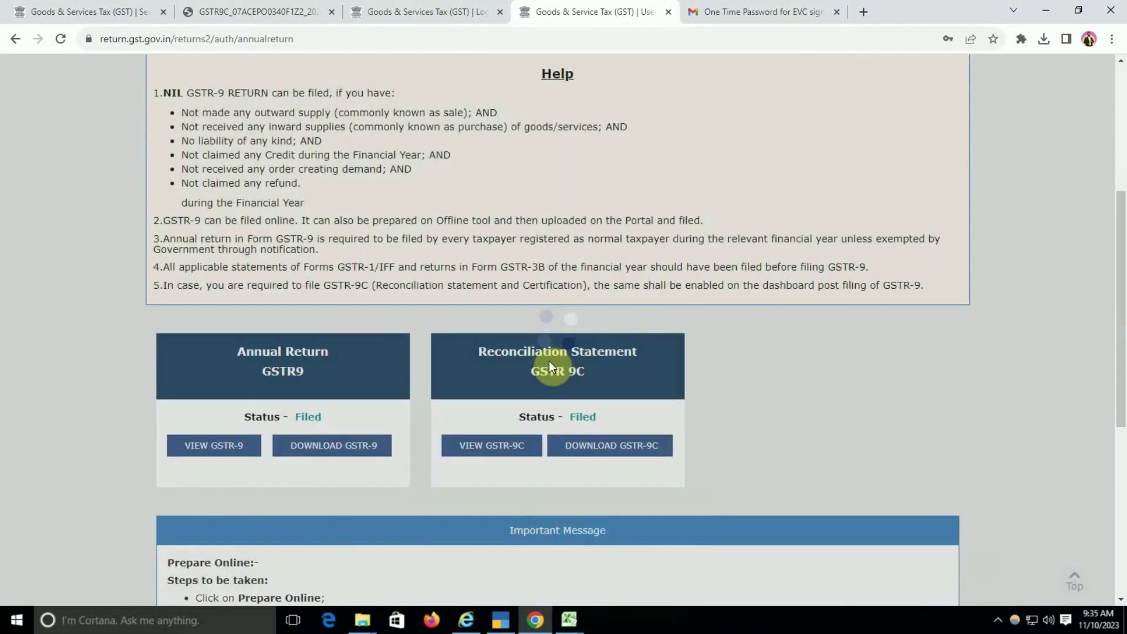
scroll(548, 361, down, 2)
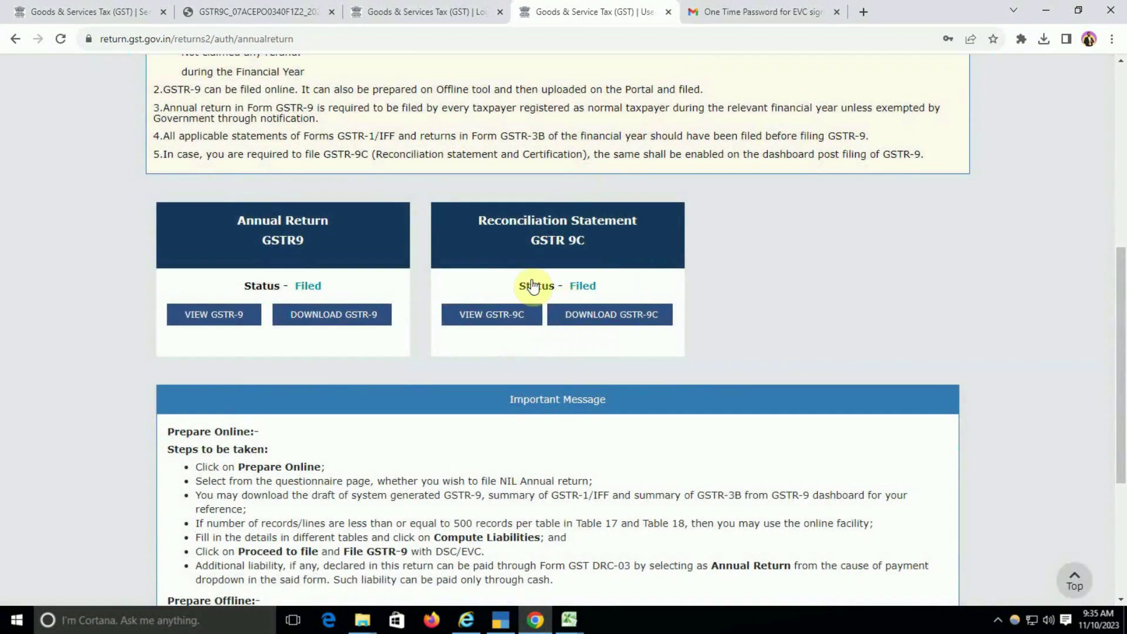
Step: View the GSTR-9C to confirm it is Filed, then return to the Dashboard
click(492, 315)
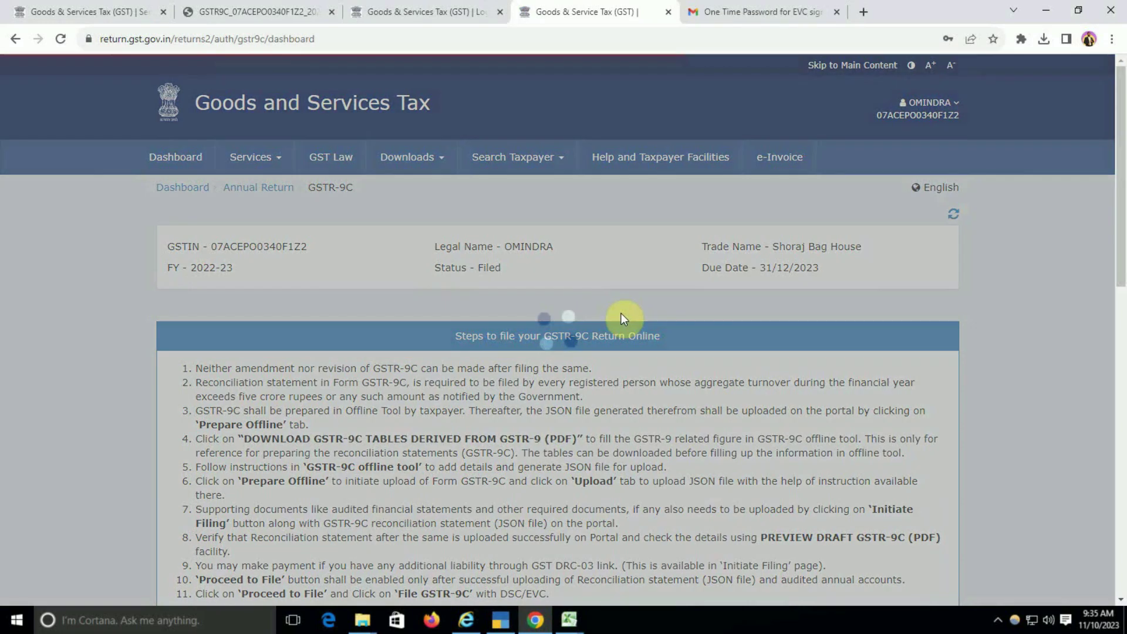
scroll(640, 326, down, 15)
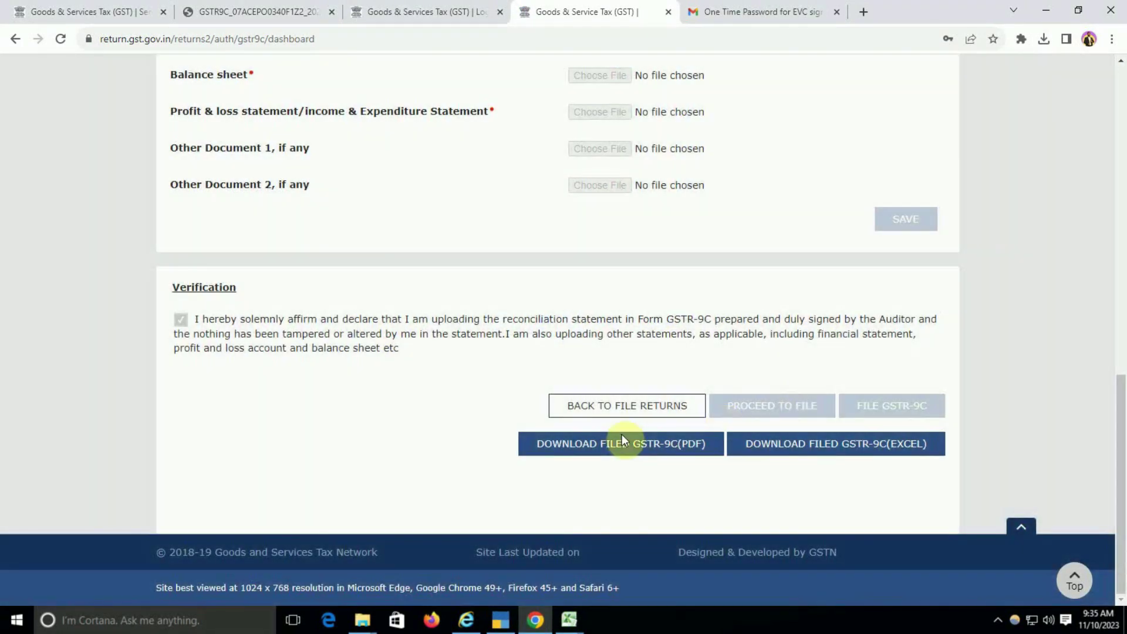
click(621, 441)
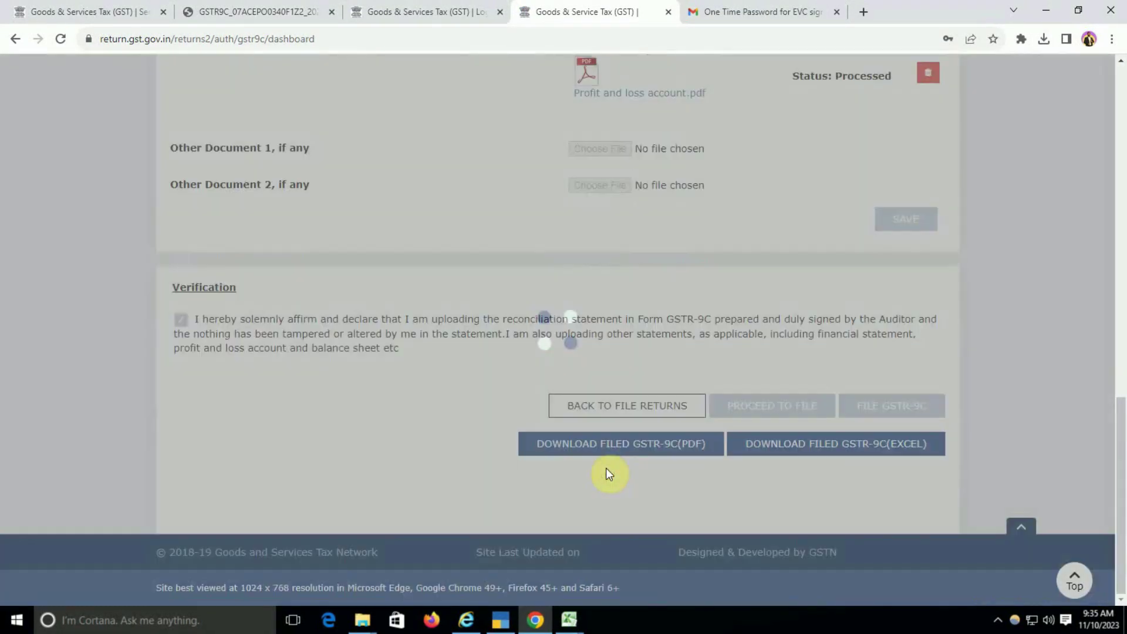
scroll(544, 439, up, 15)
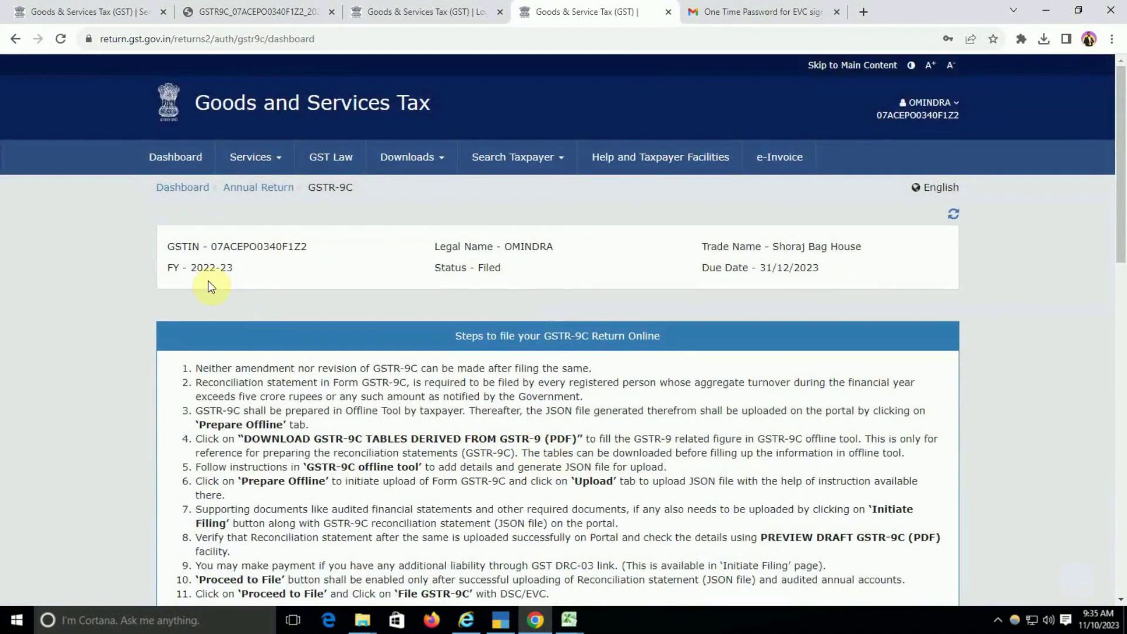
click(186, 187)
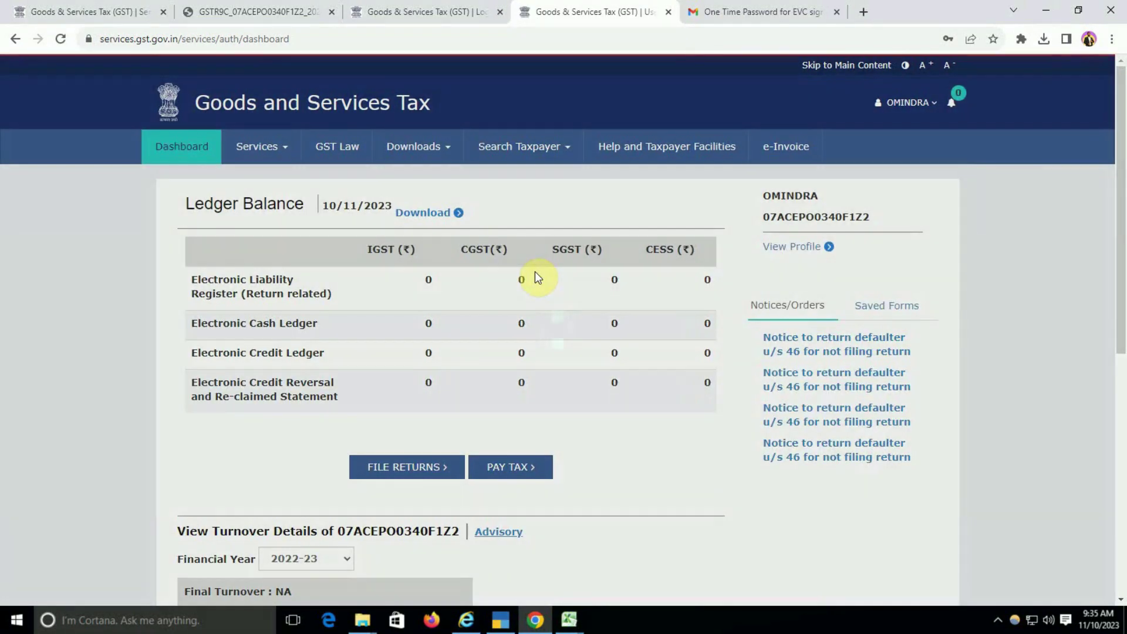